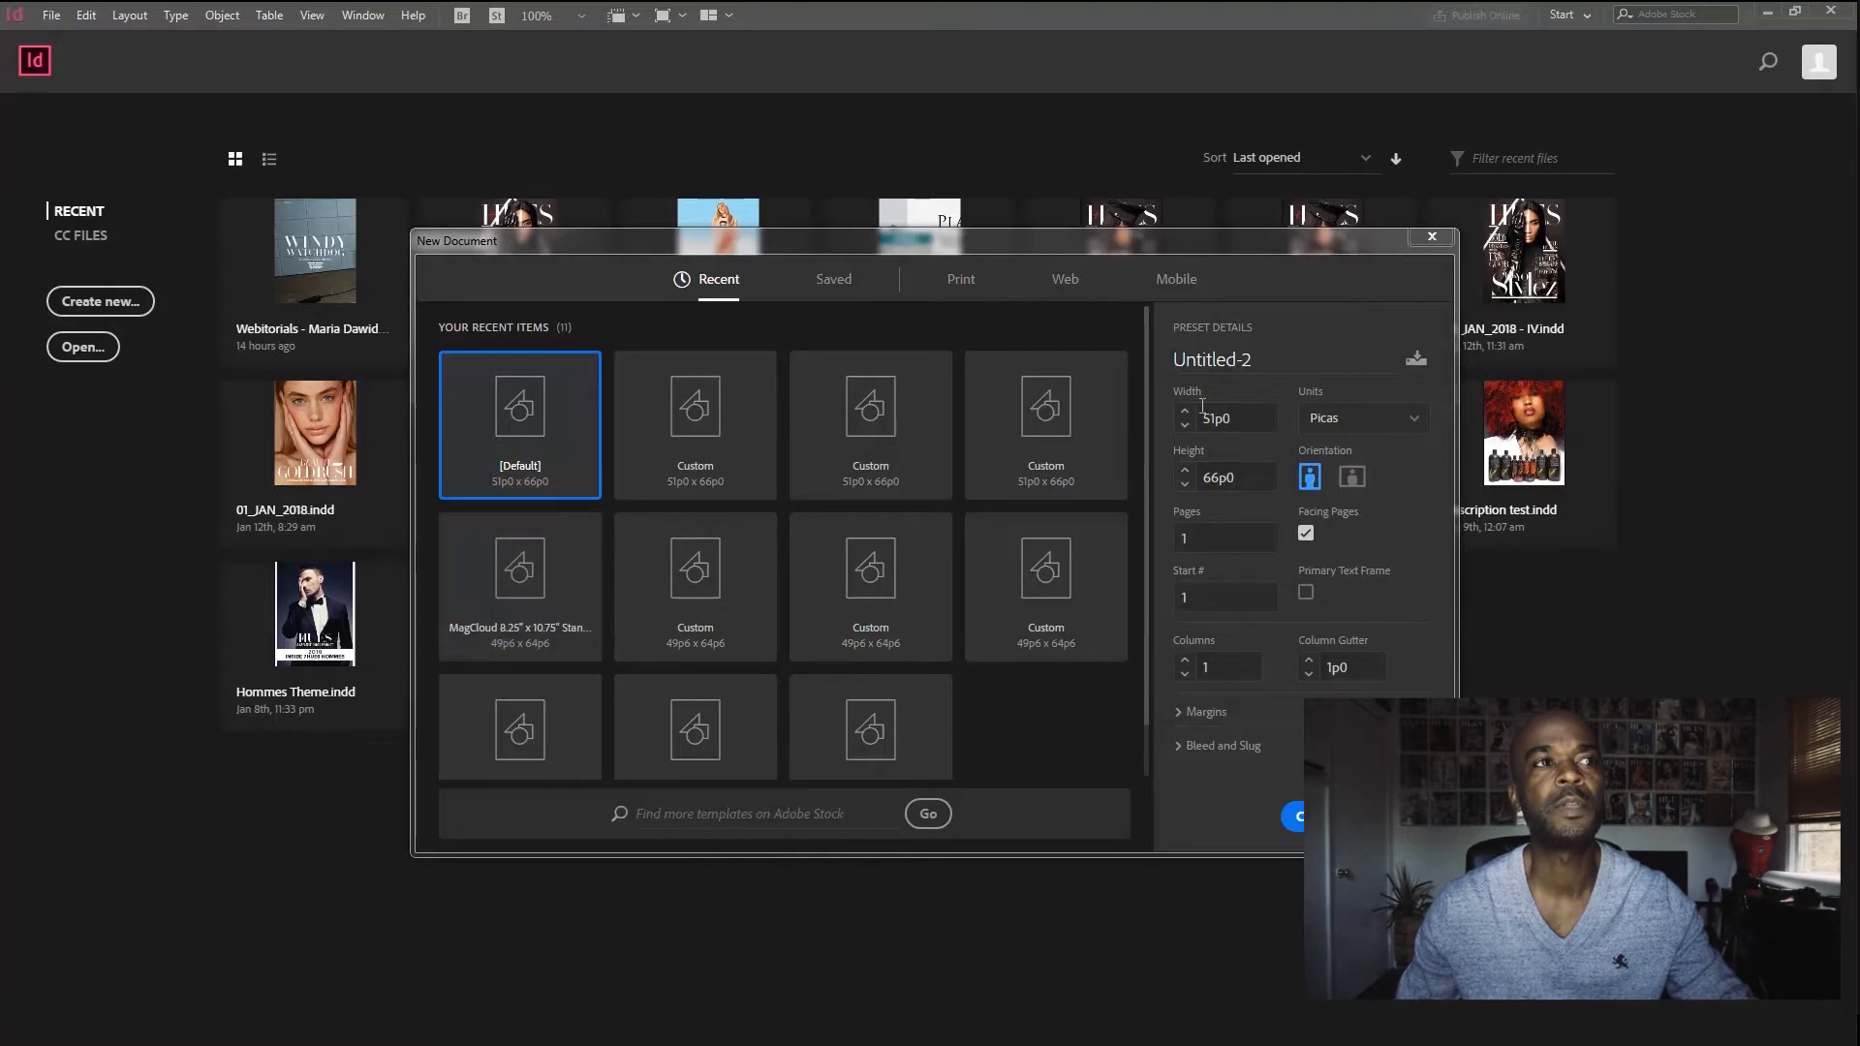
Step: Create a new 15-page print document from the Letter preset with its units set to inches
left_click(960, 288)
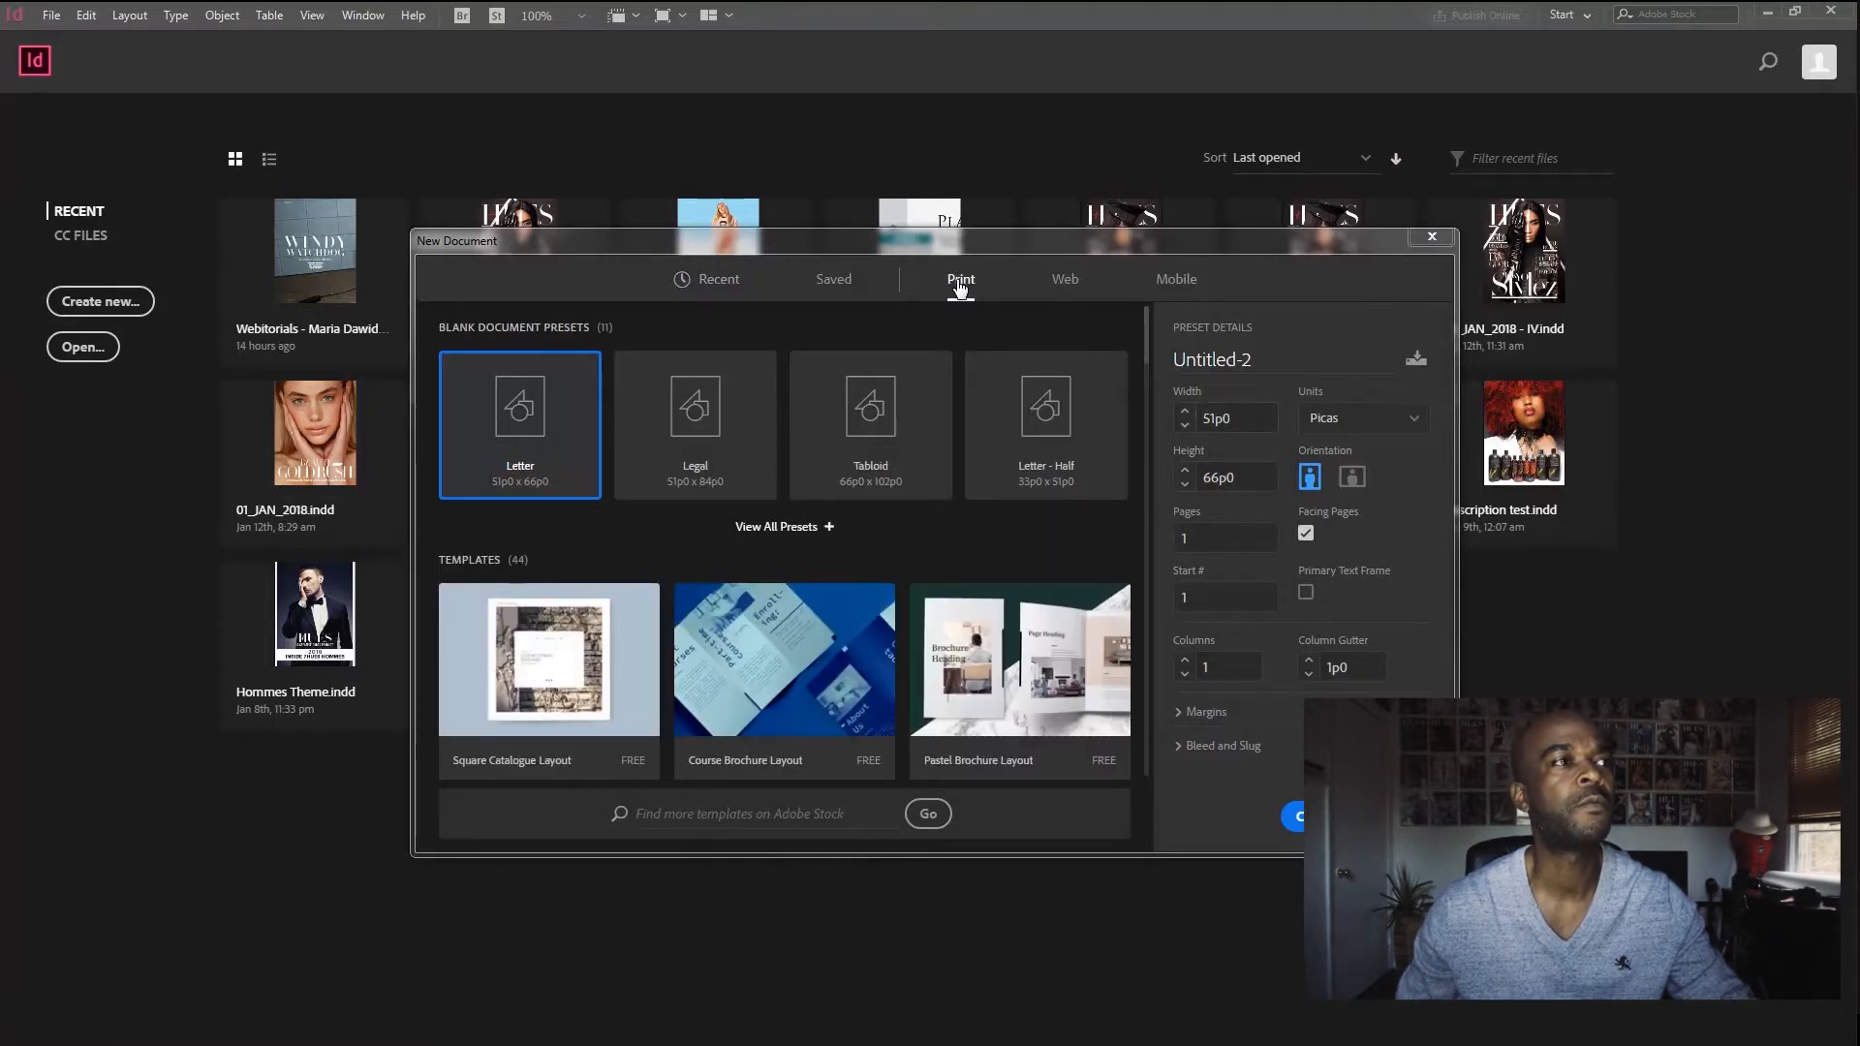
left_click(786, 537)
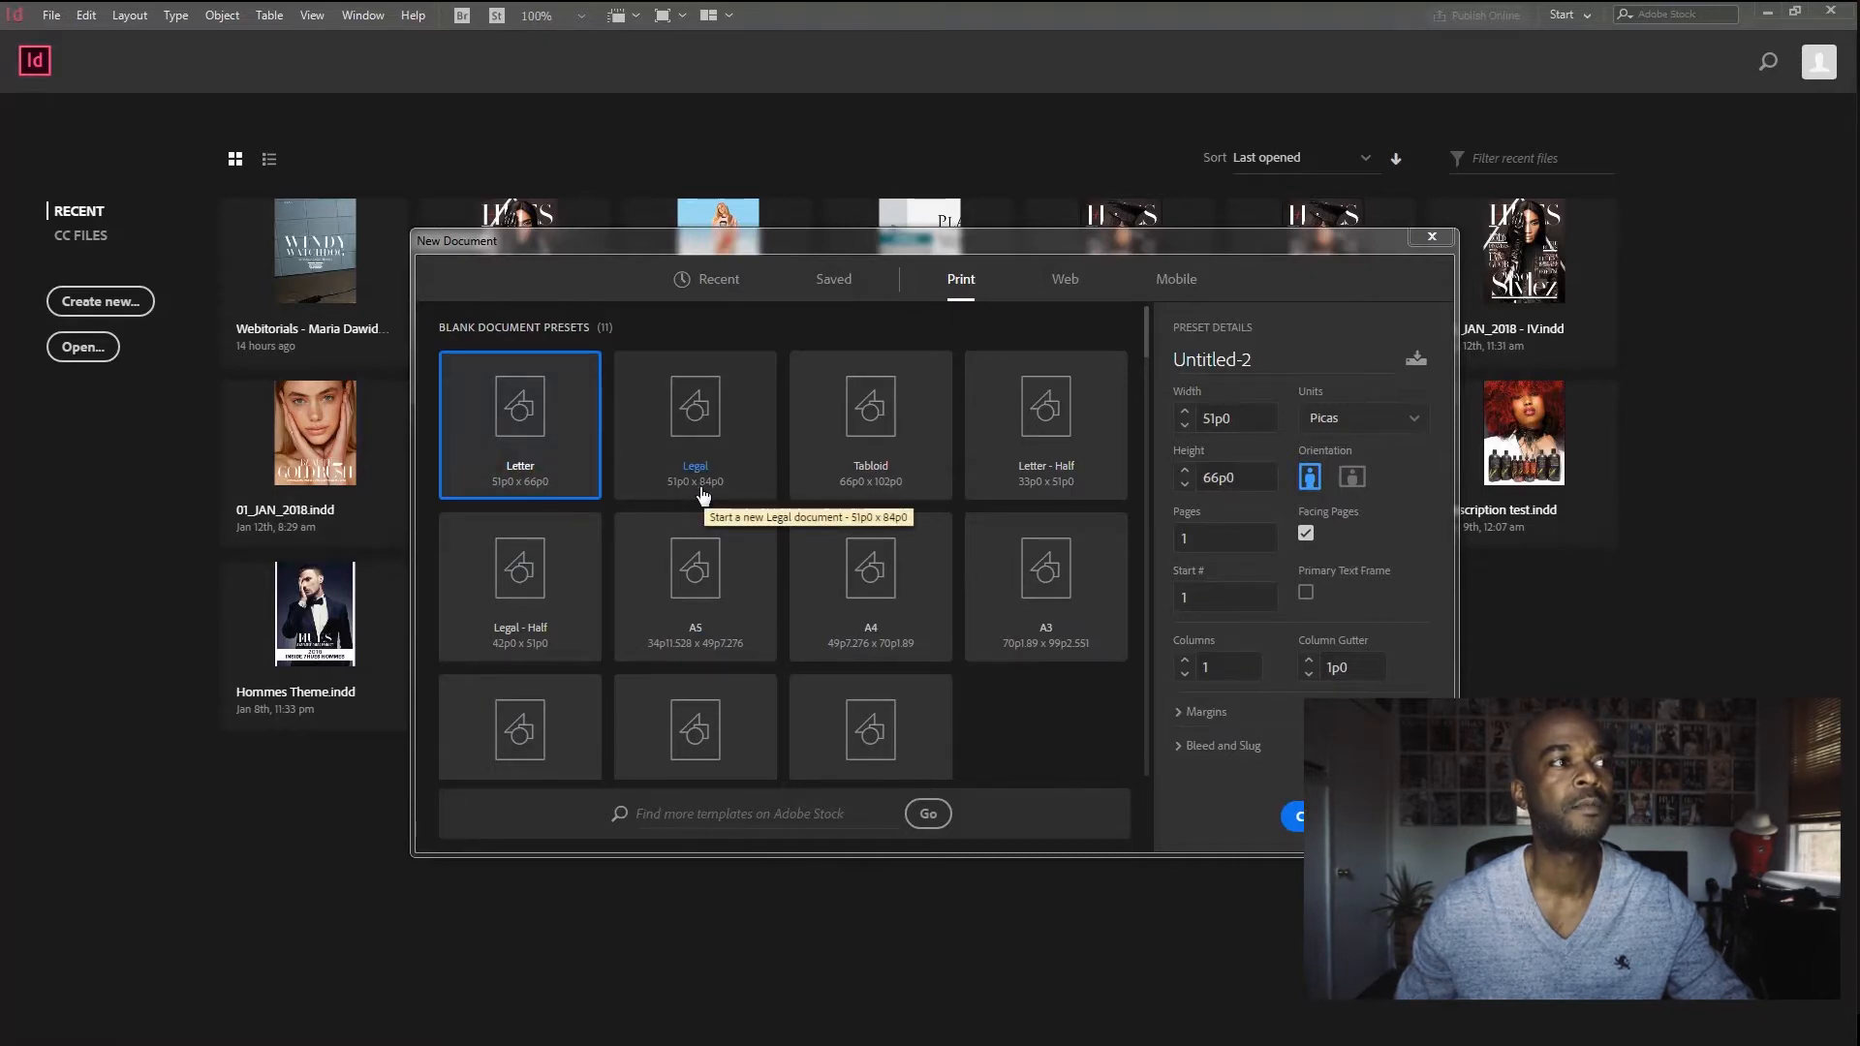
left_click(1391, 422)
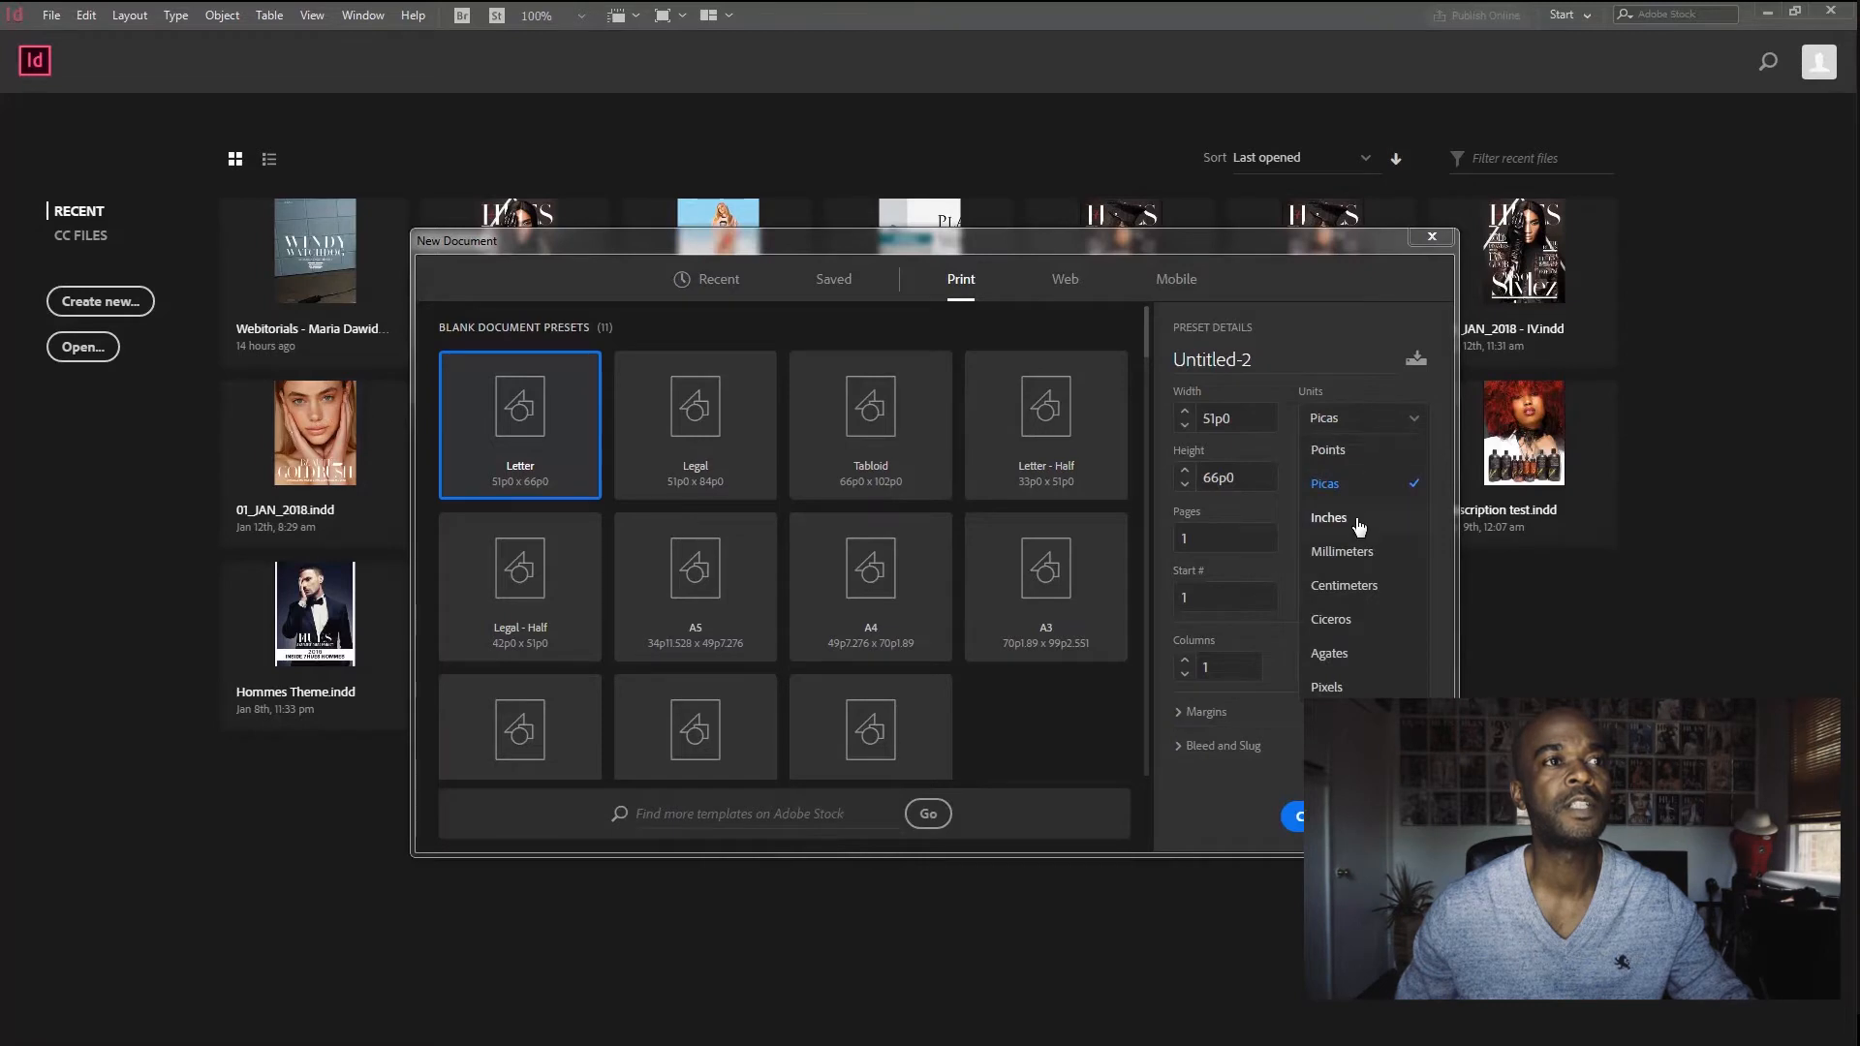
left_click(1355, 523)
left_click(1363, 435)
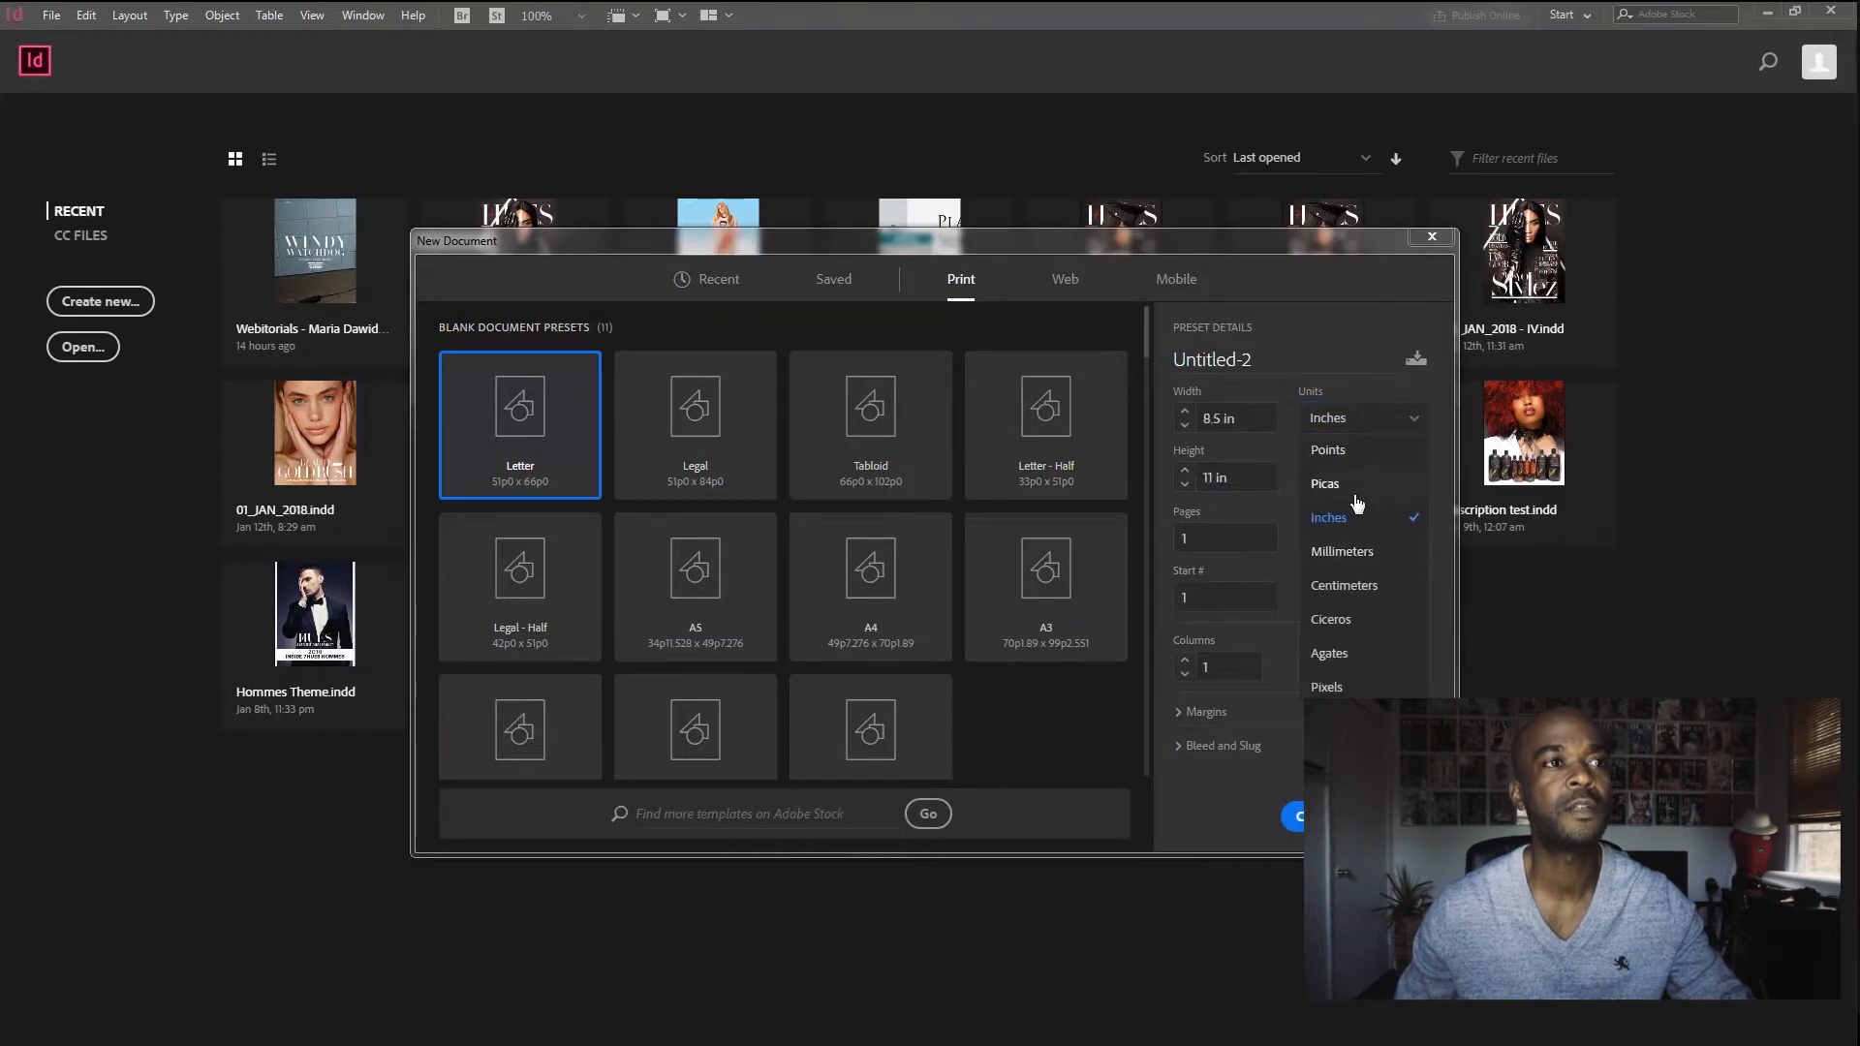
left_click(1373, 452)
left_click(1373, 425)
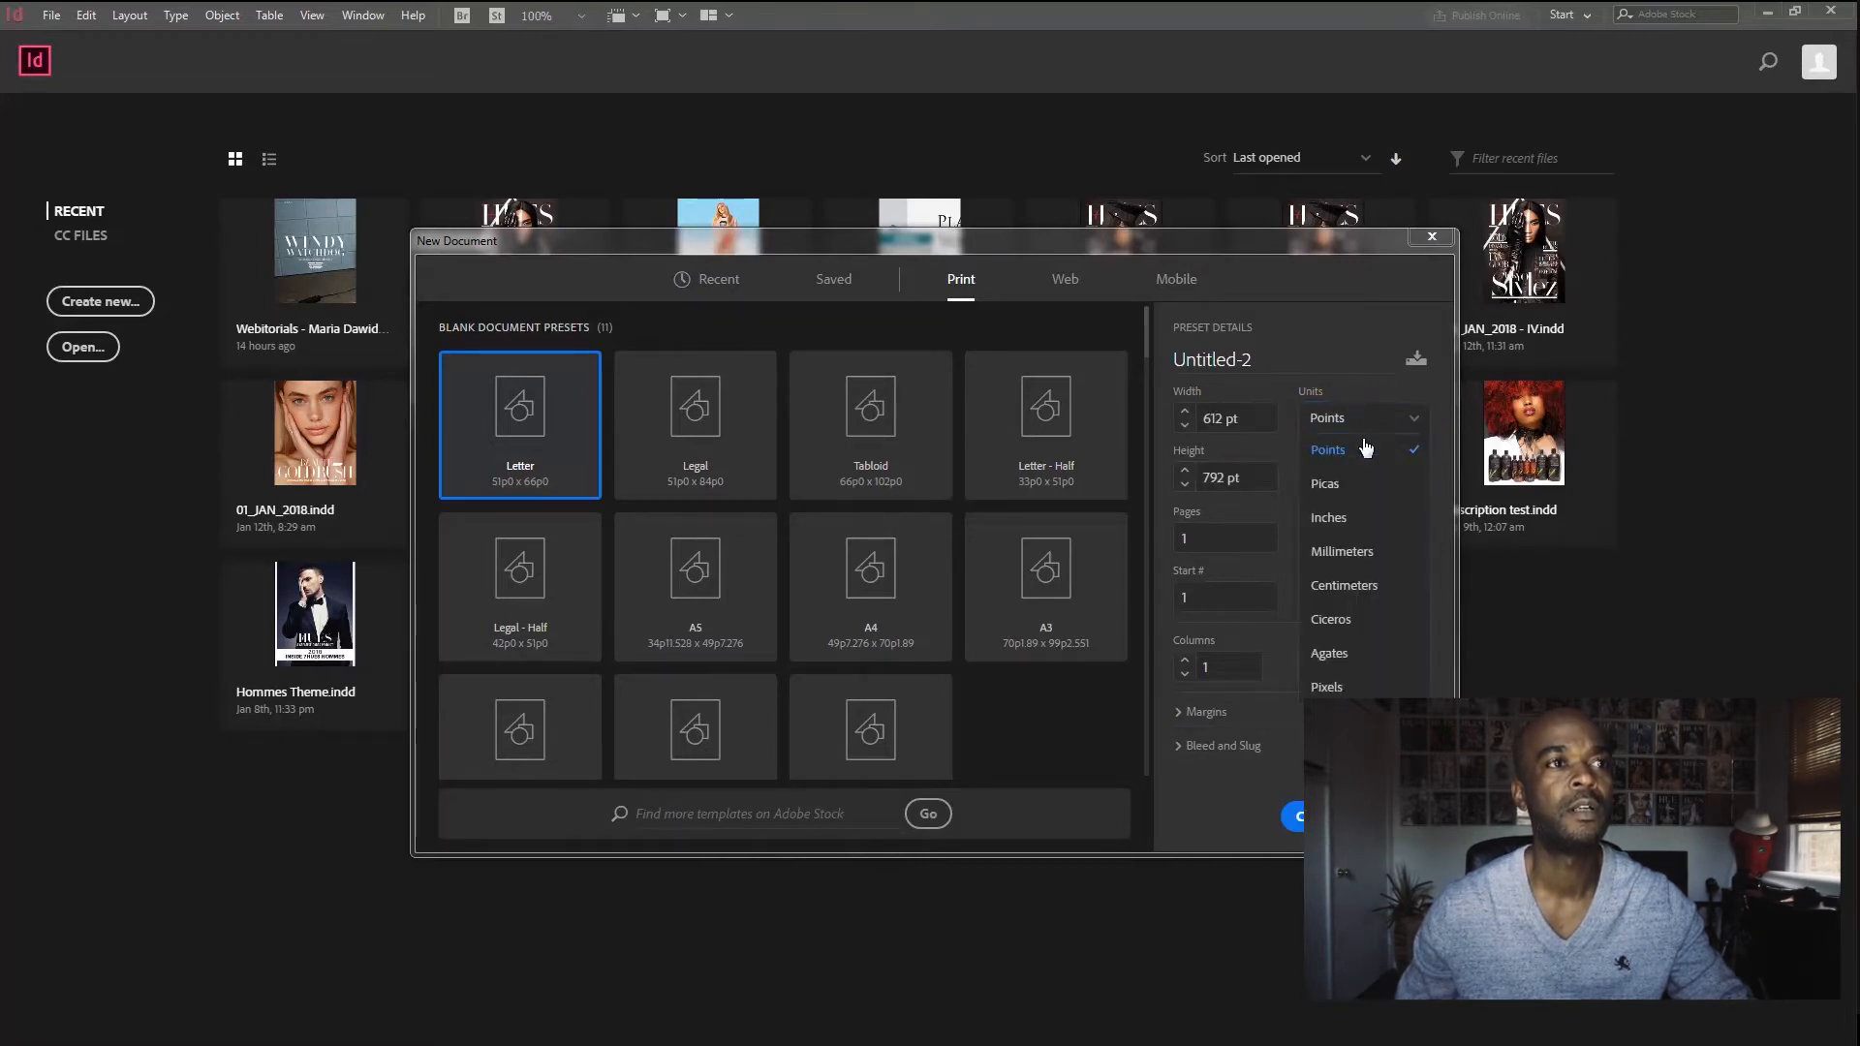
left_click(1342, 524)
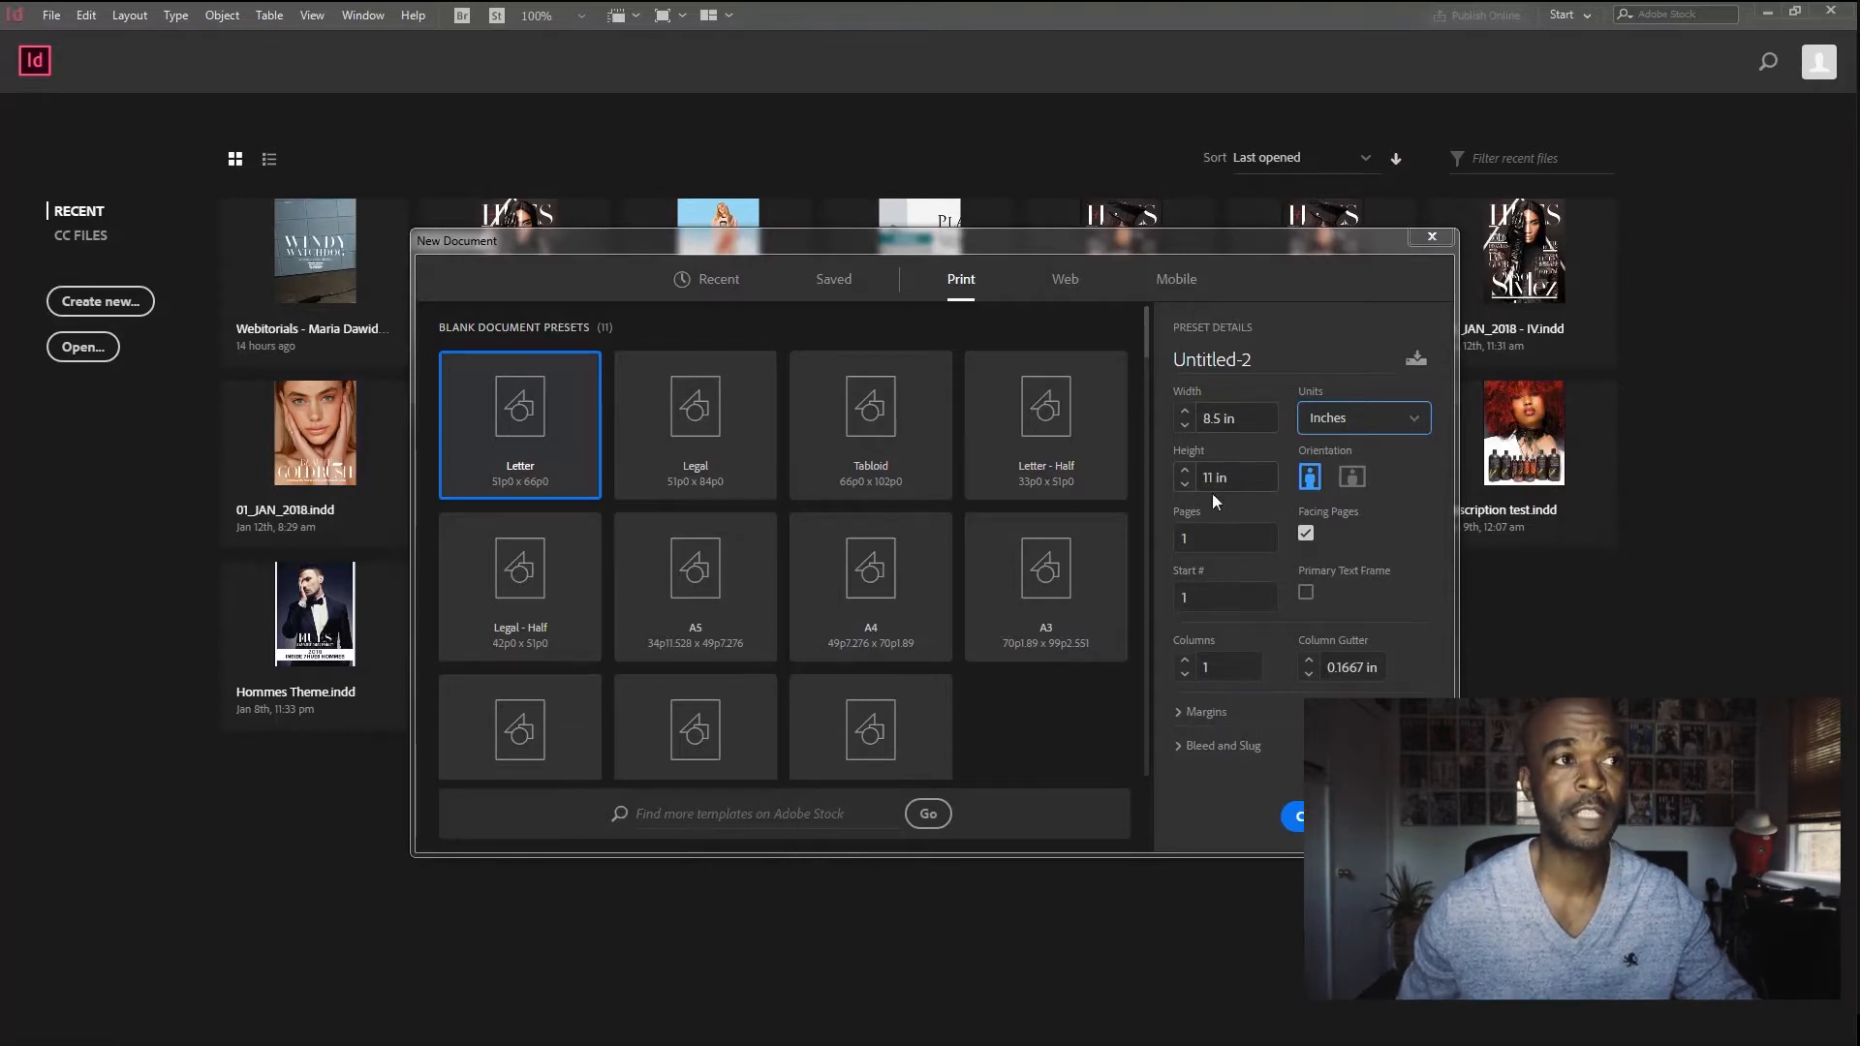
left_click(1239, 539)
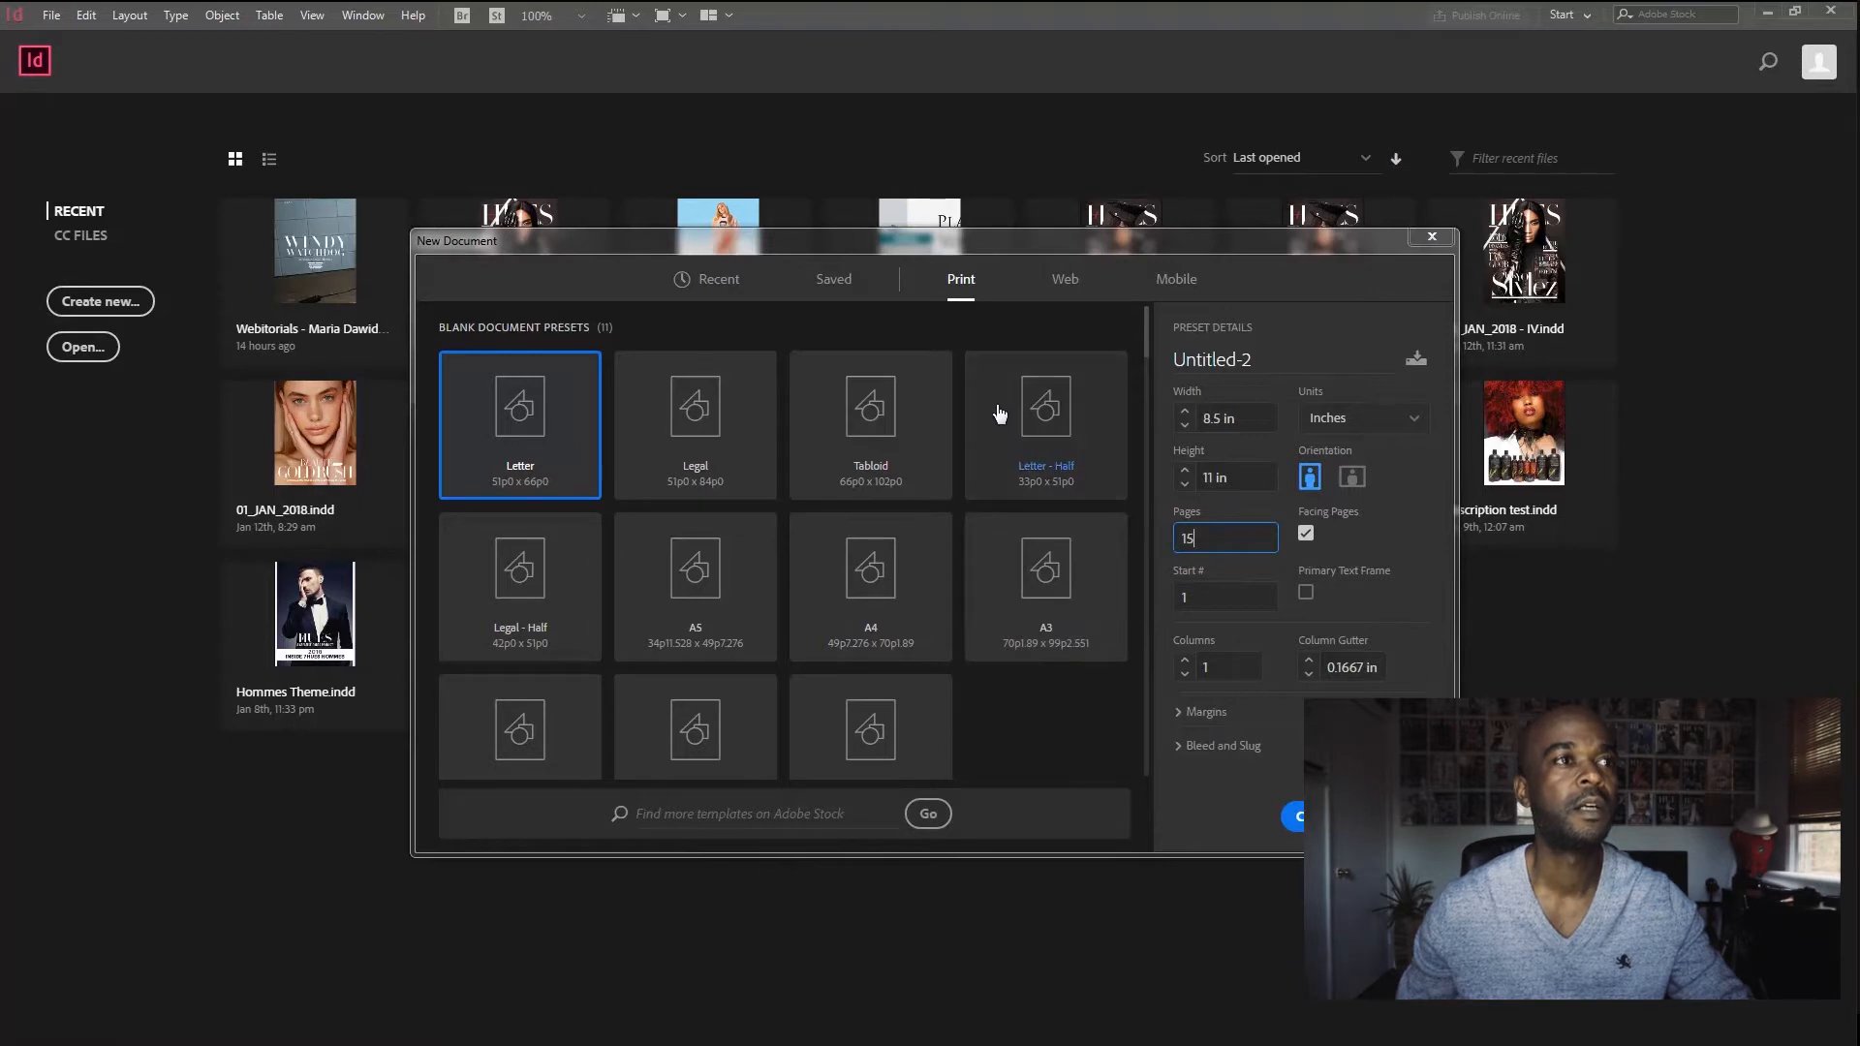
key("Return")
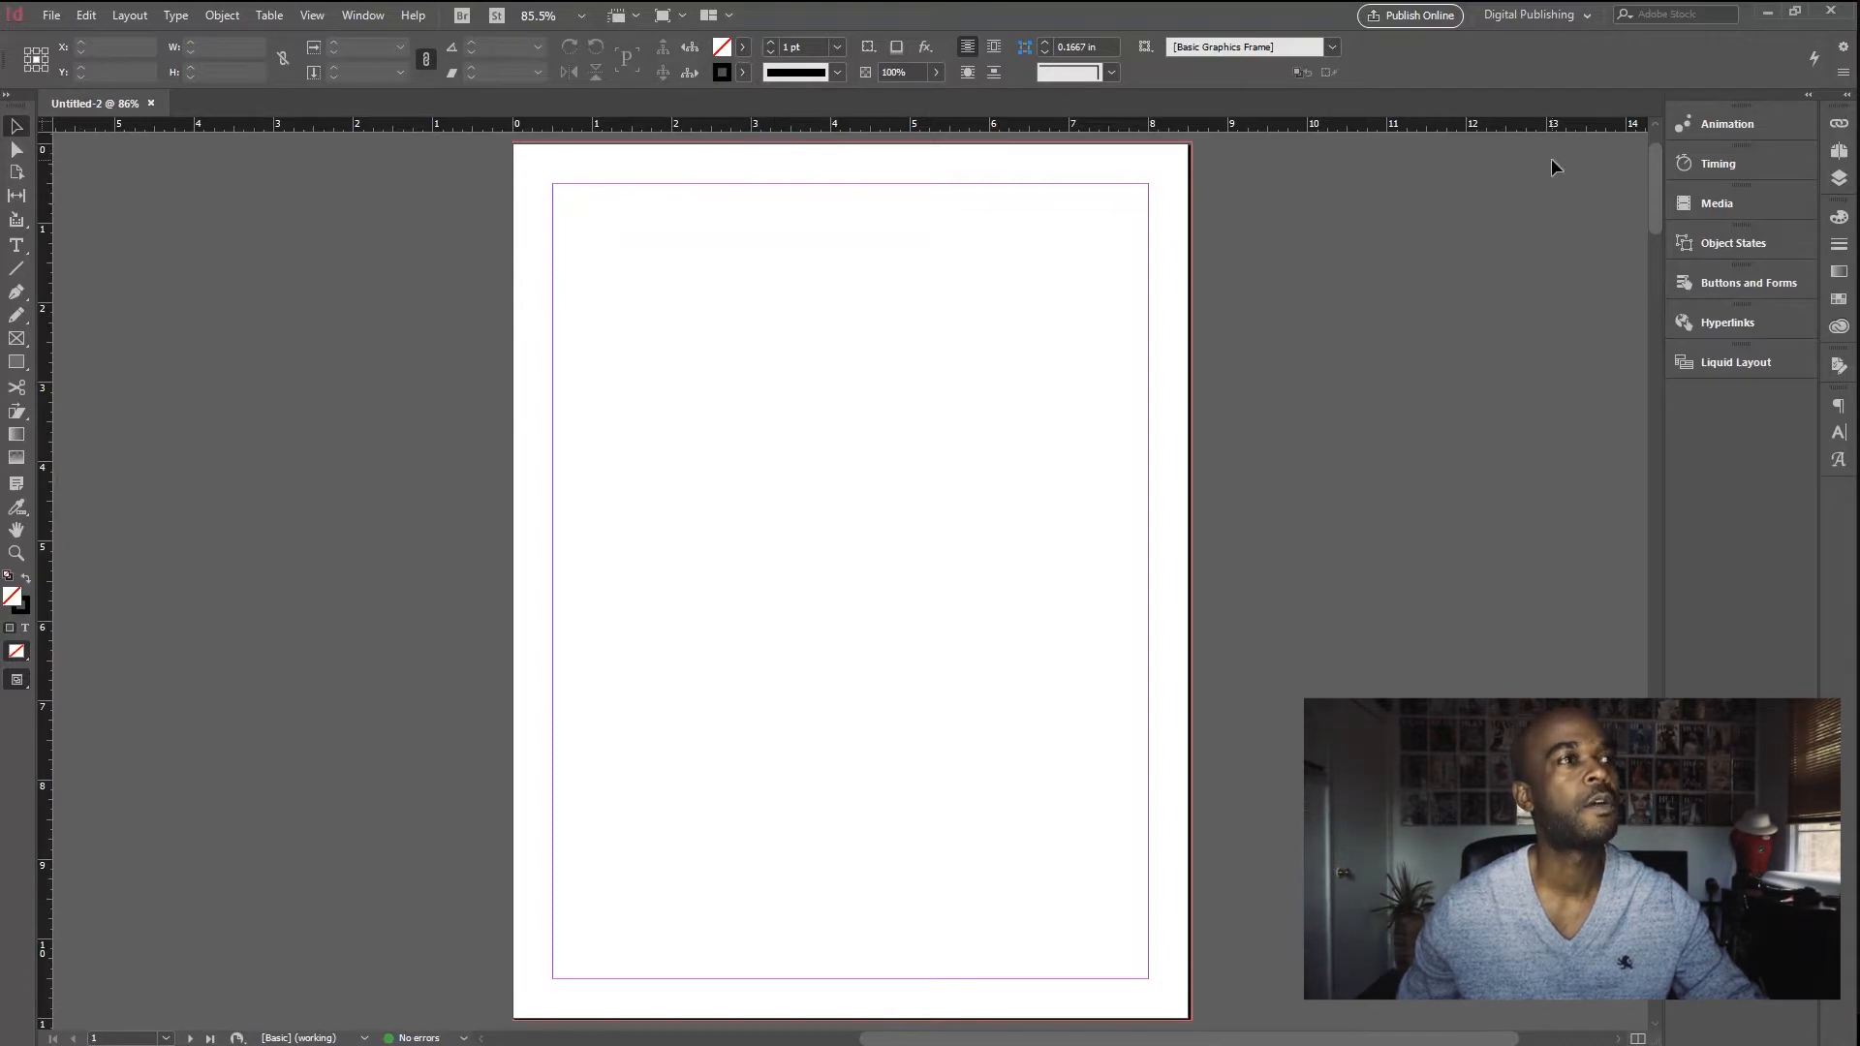
Step: Show the document's page thumbnails and look over page 1 and the facing-page spreads below it
left_click(1839, 152)
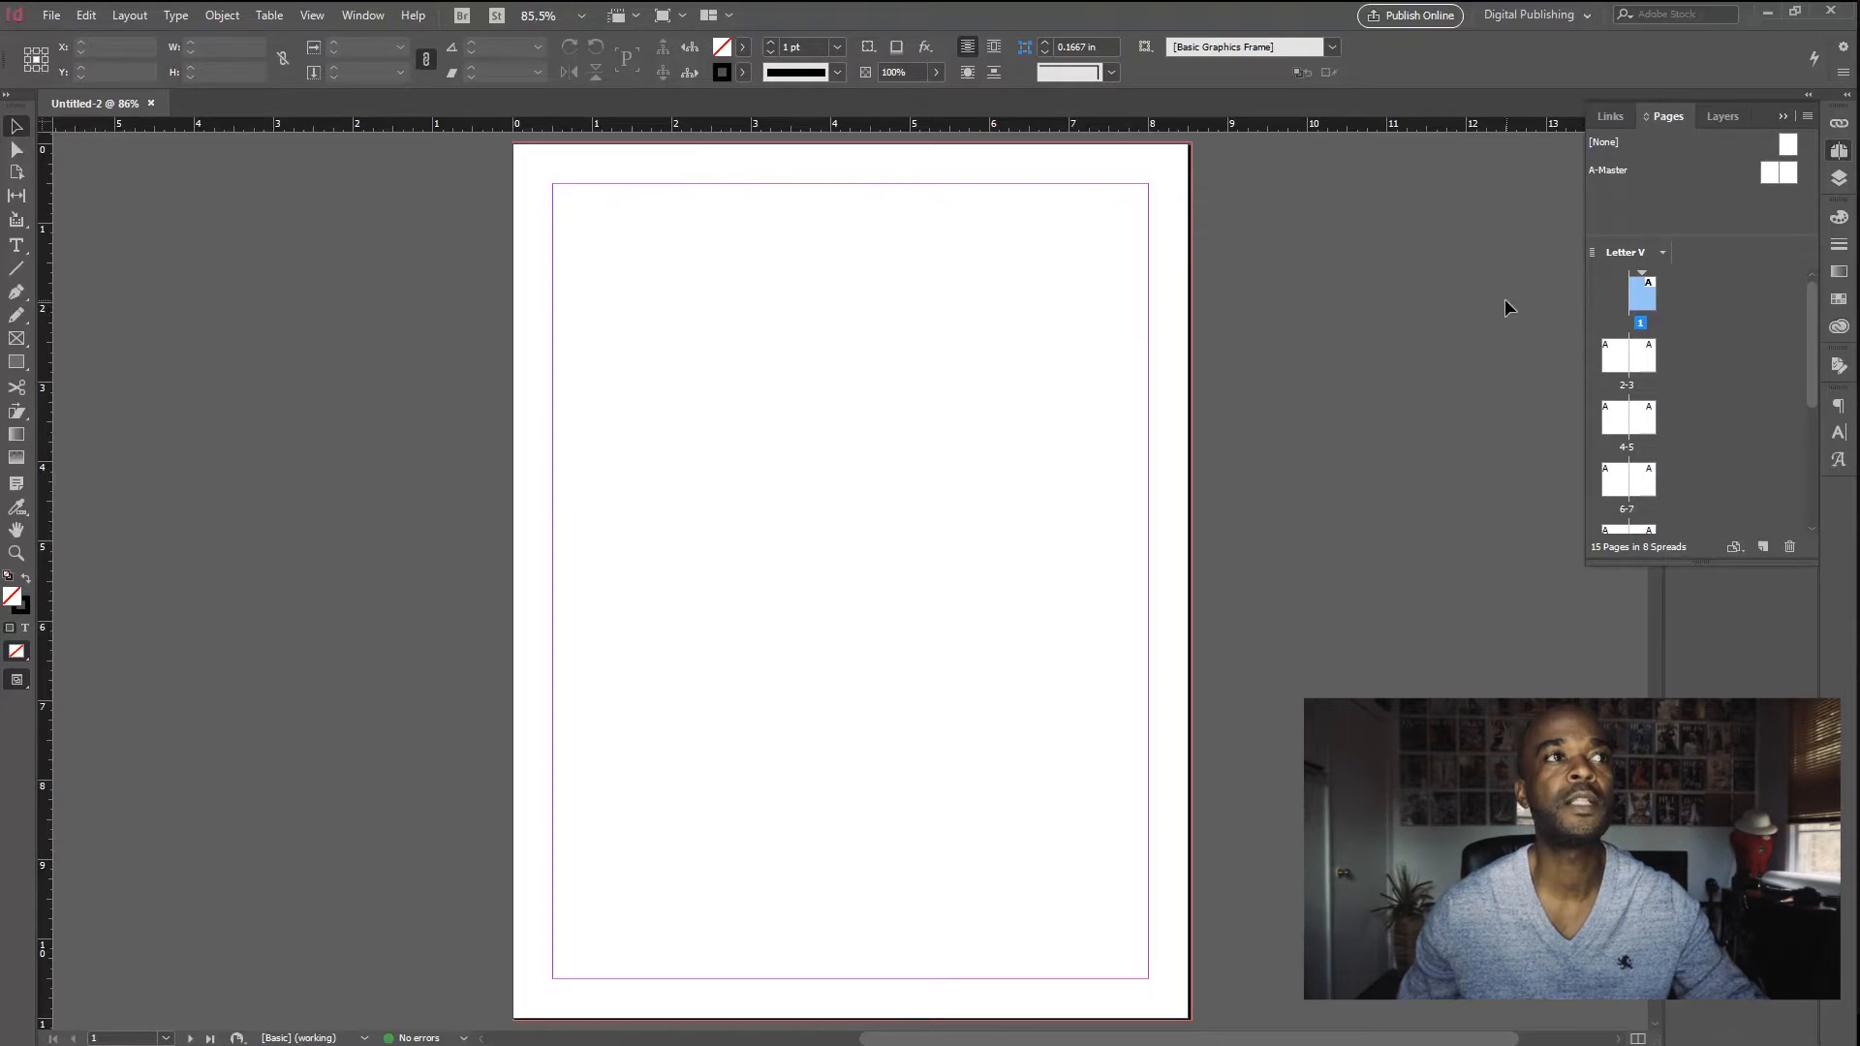
mouse_move(1812, 351)
left_mouse_down()
mouse_move(1823, 516)
mouse_move(1813, 337)
left_mouse_up()
double_click(1649, 300)
scroll(1357, 436, "down", 5)
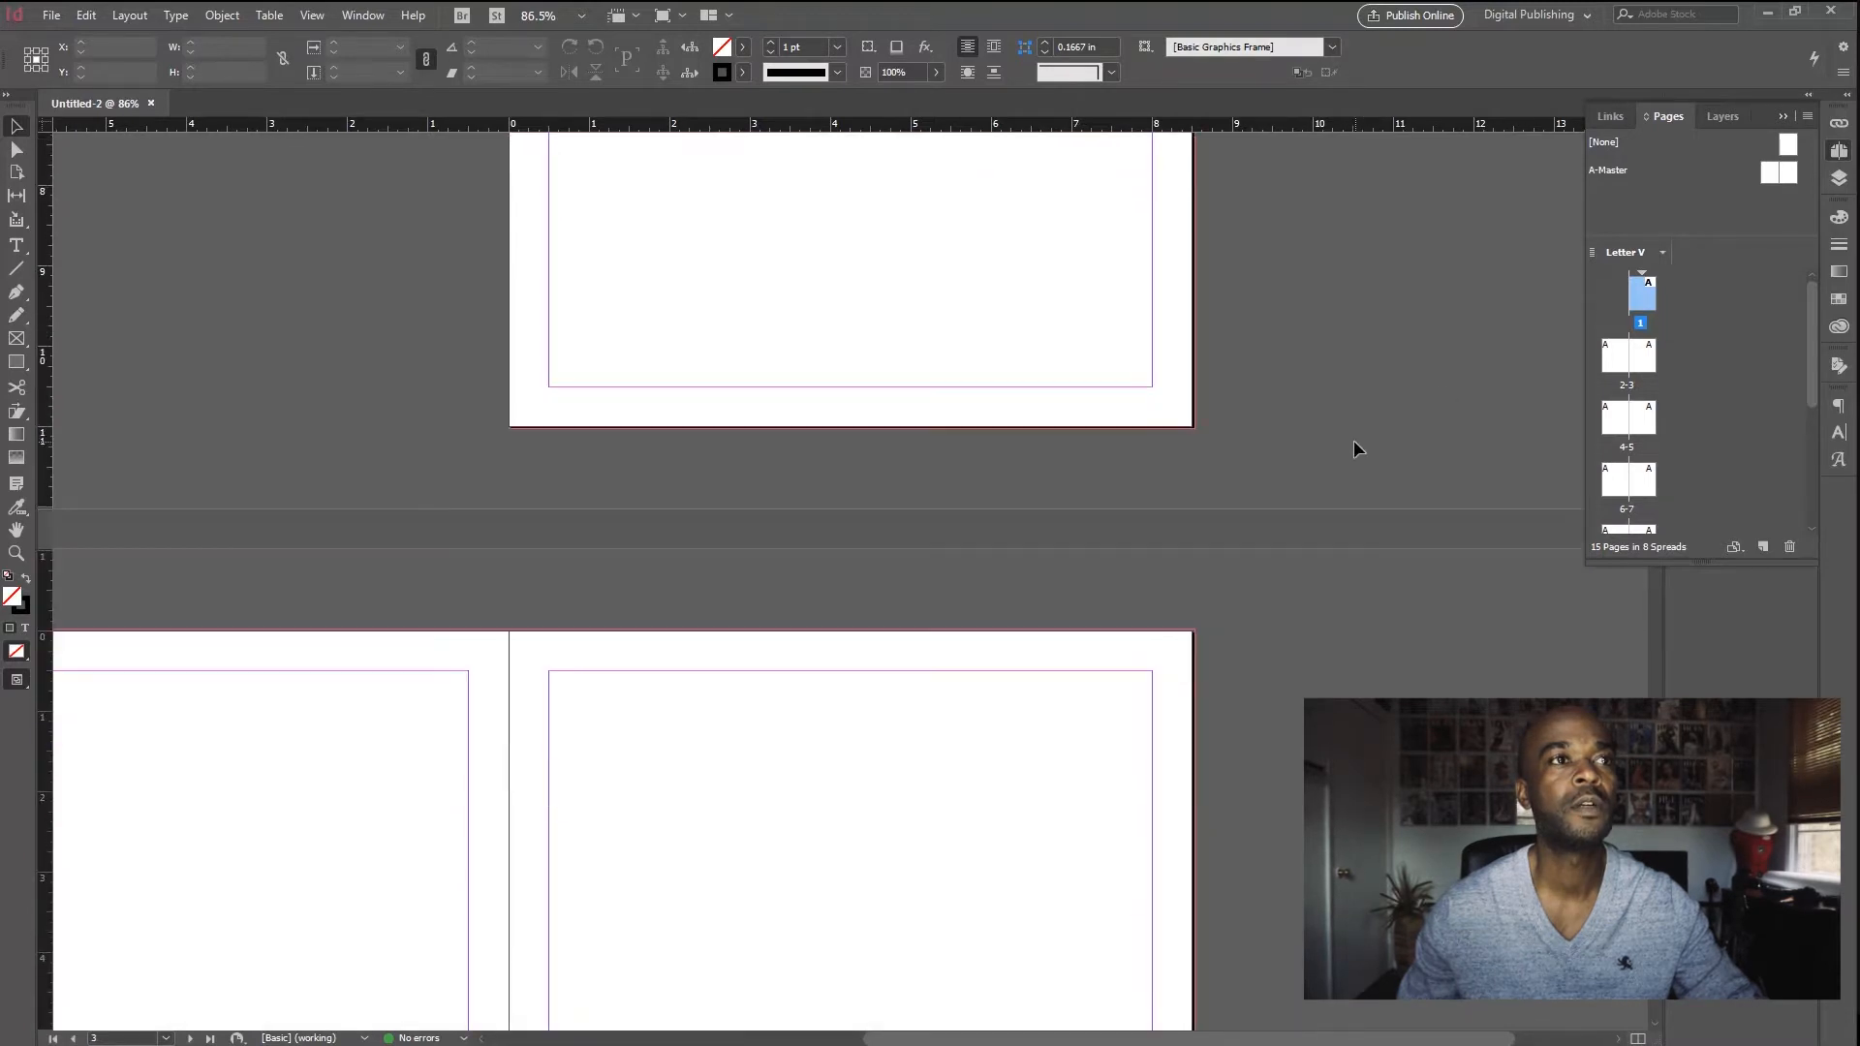
scroll(1352, 440, "down", 5)
left_click_drag(648, 411, 1033, 470)
scroll(1273, 432, "down", 5)
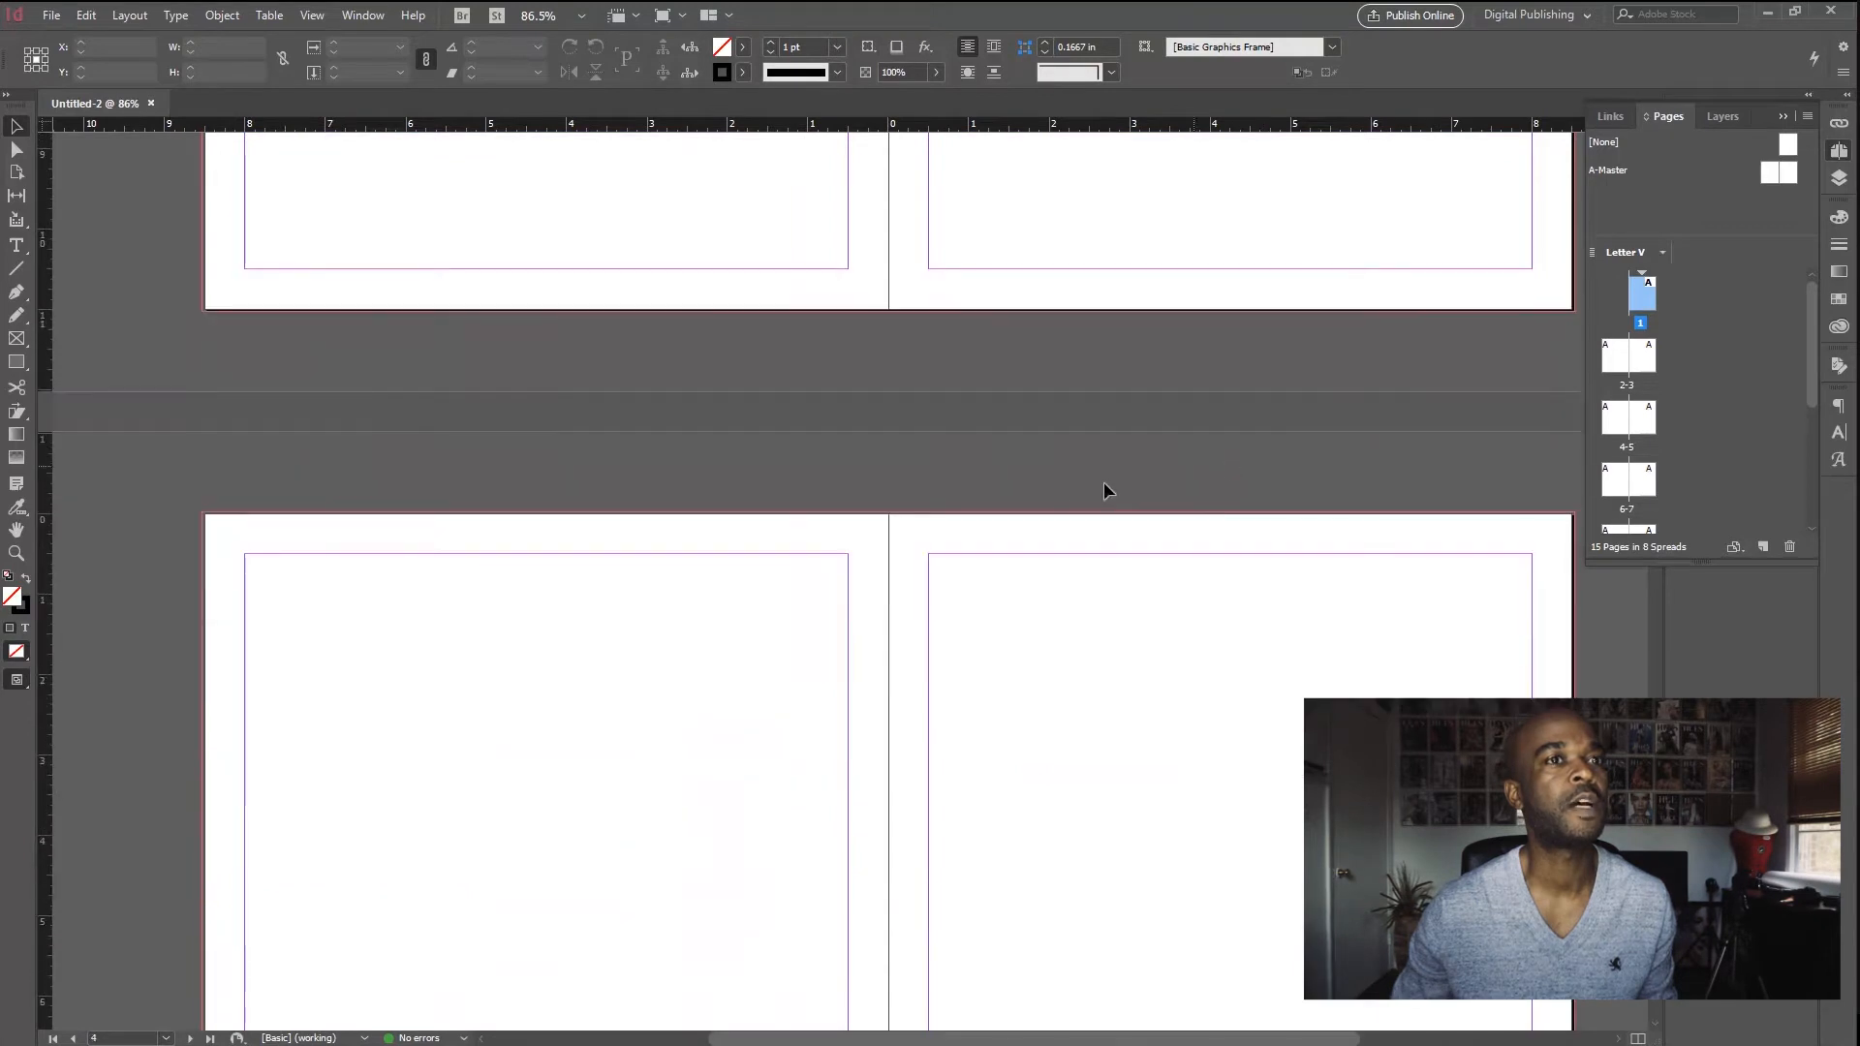
scroll(1168, 467, "up", 5)
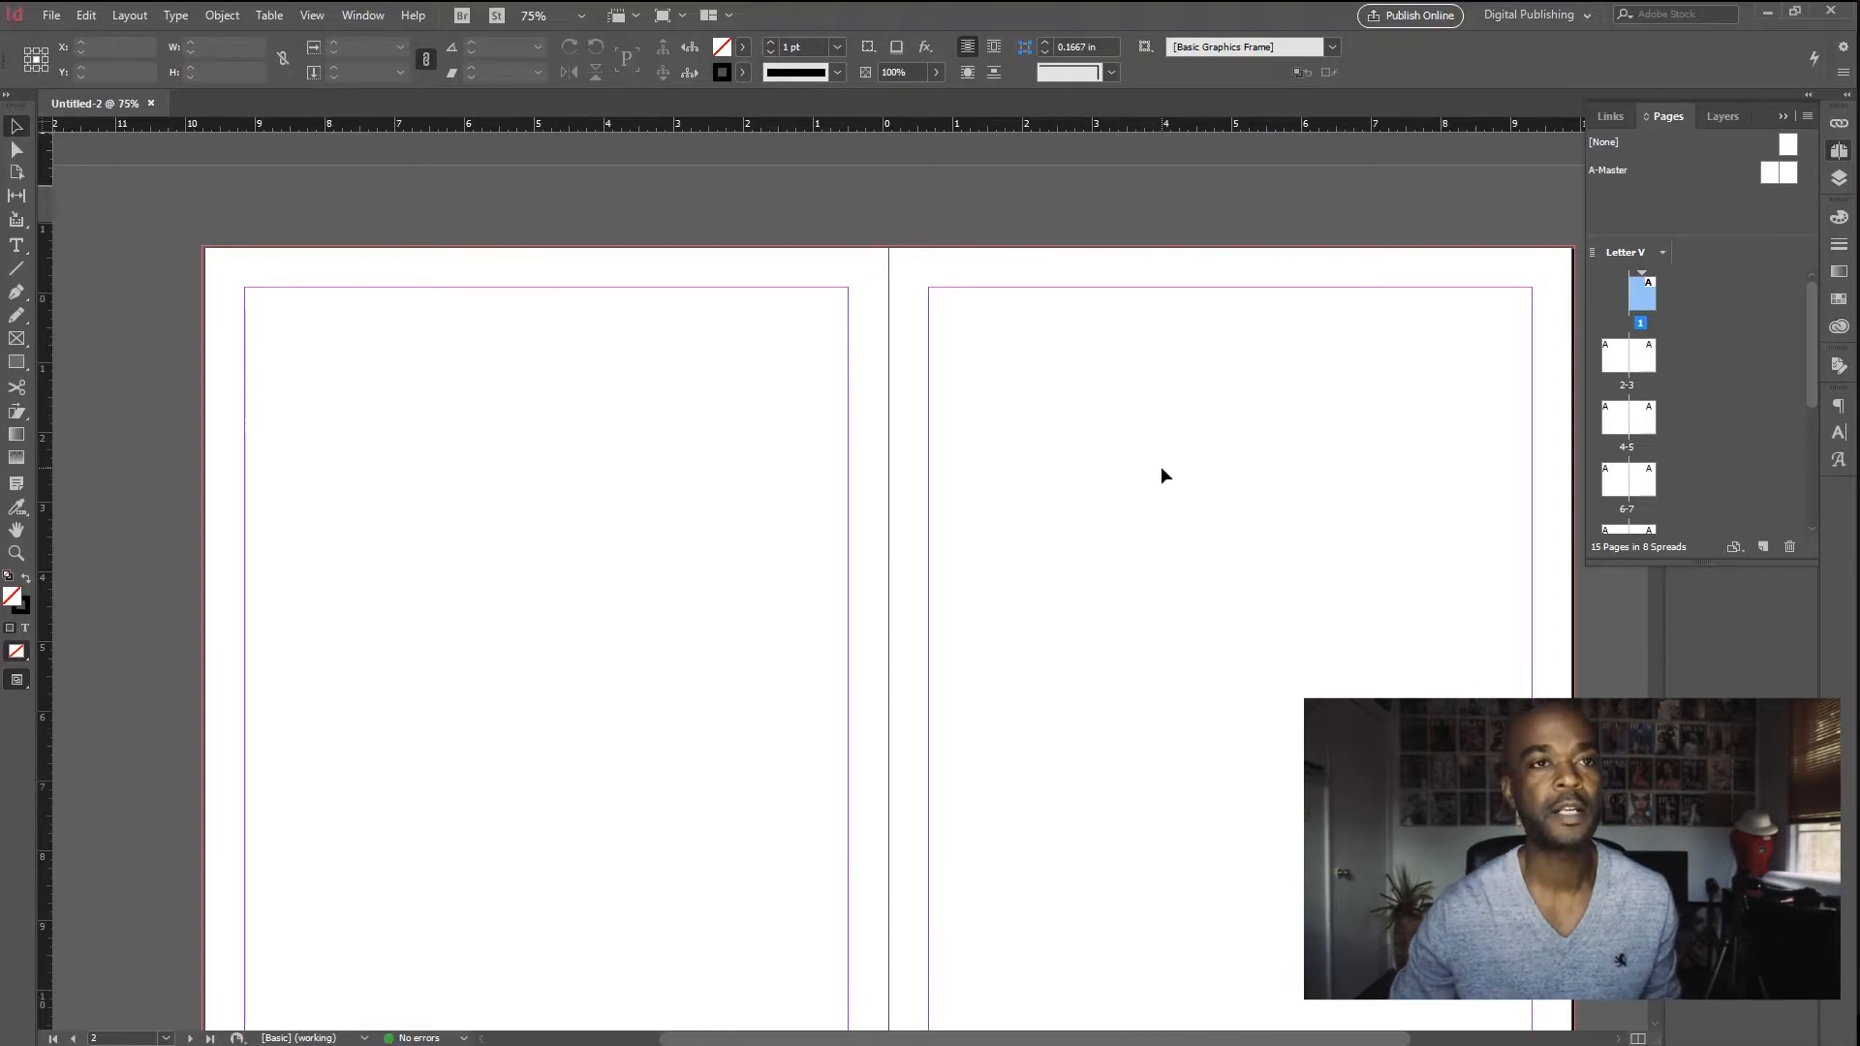
Step: Examine the overall arrangement of the single first page and all following spreads
key("ctrl+minus")
key("ctrl+minus")
key("ctrl+minus")
key("ctrl+minus")
key("ctrl+minus")
key("ctrl+minus")
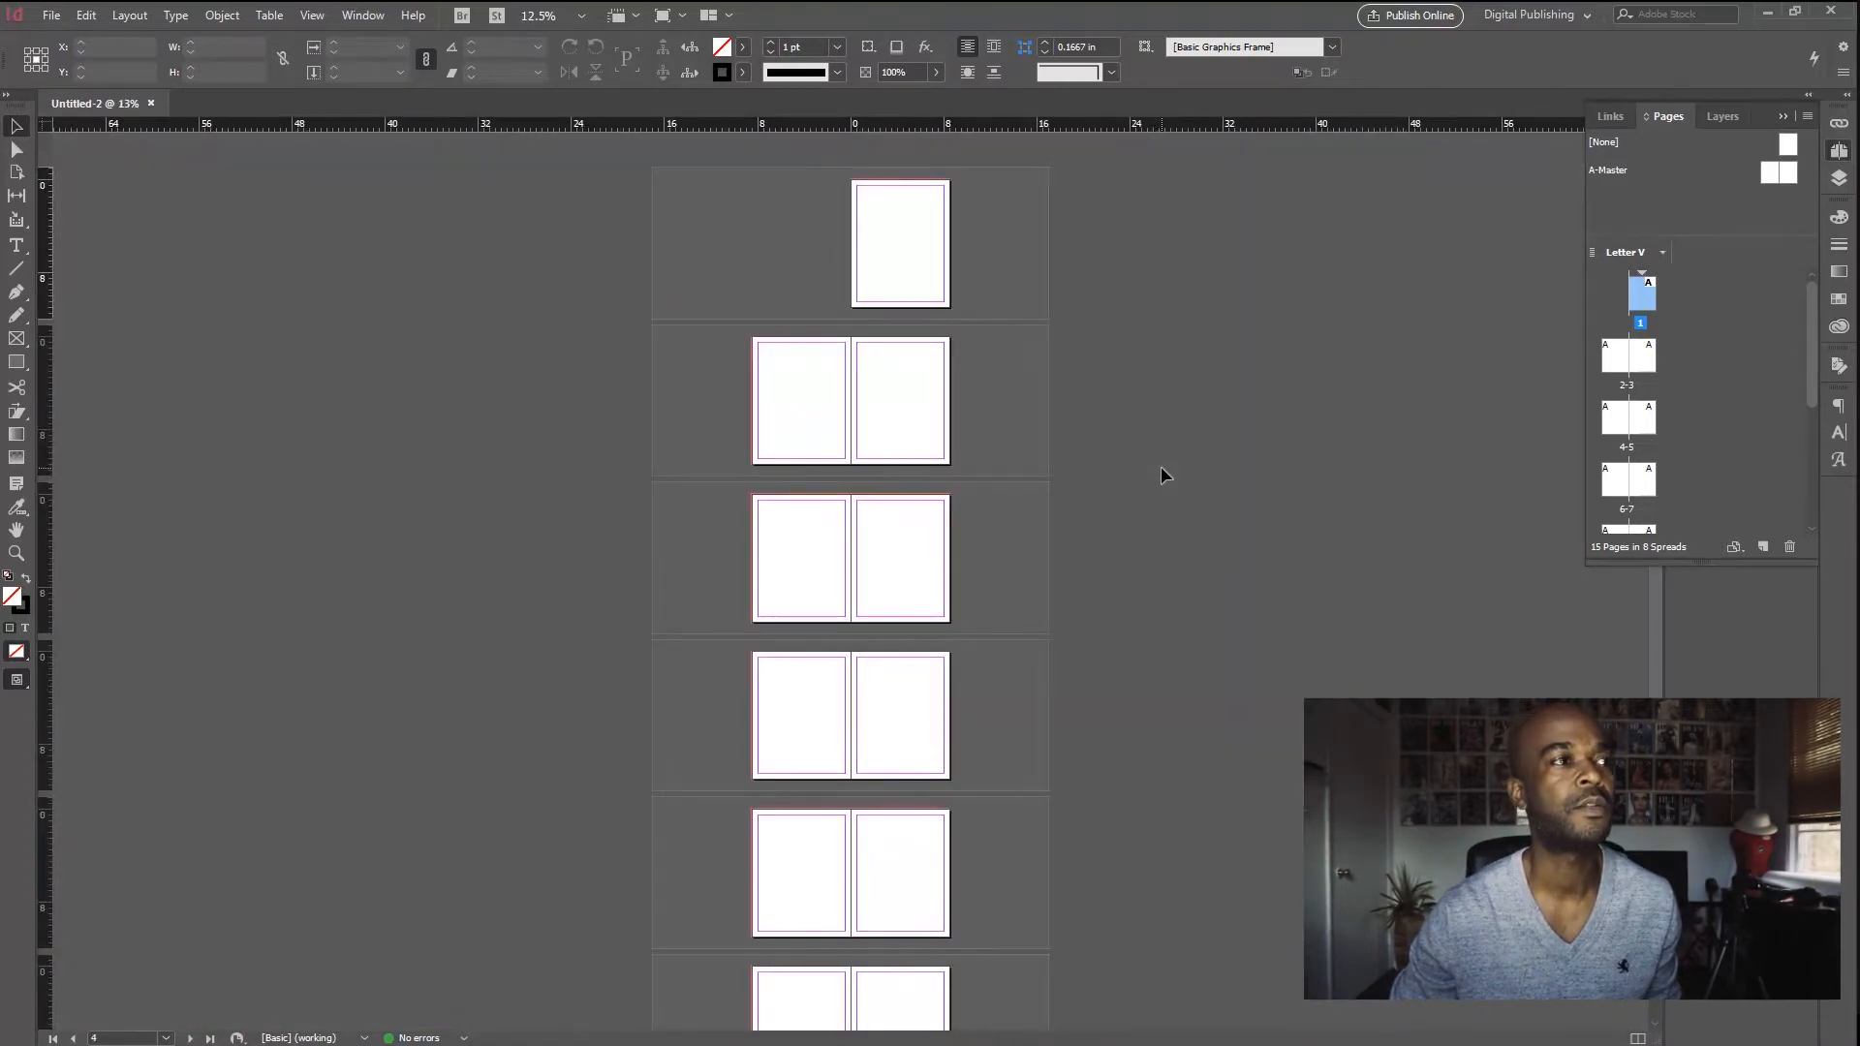
key("ctrl+equal")
key("ctrl+equal")
key("ctrl+equal")
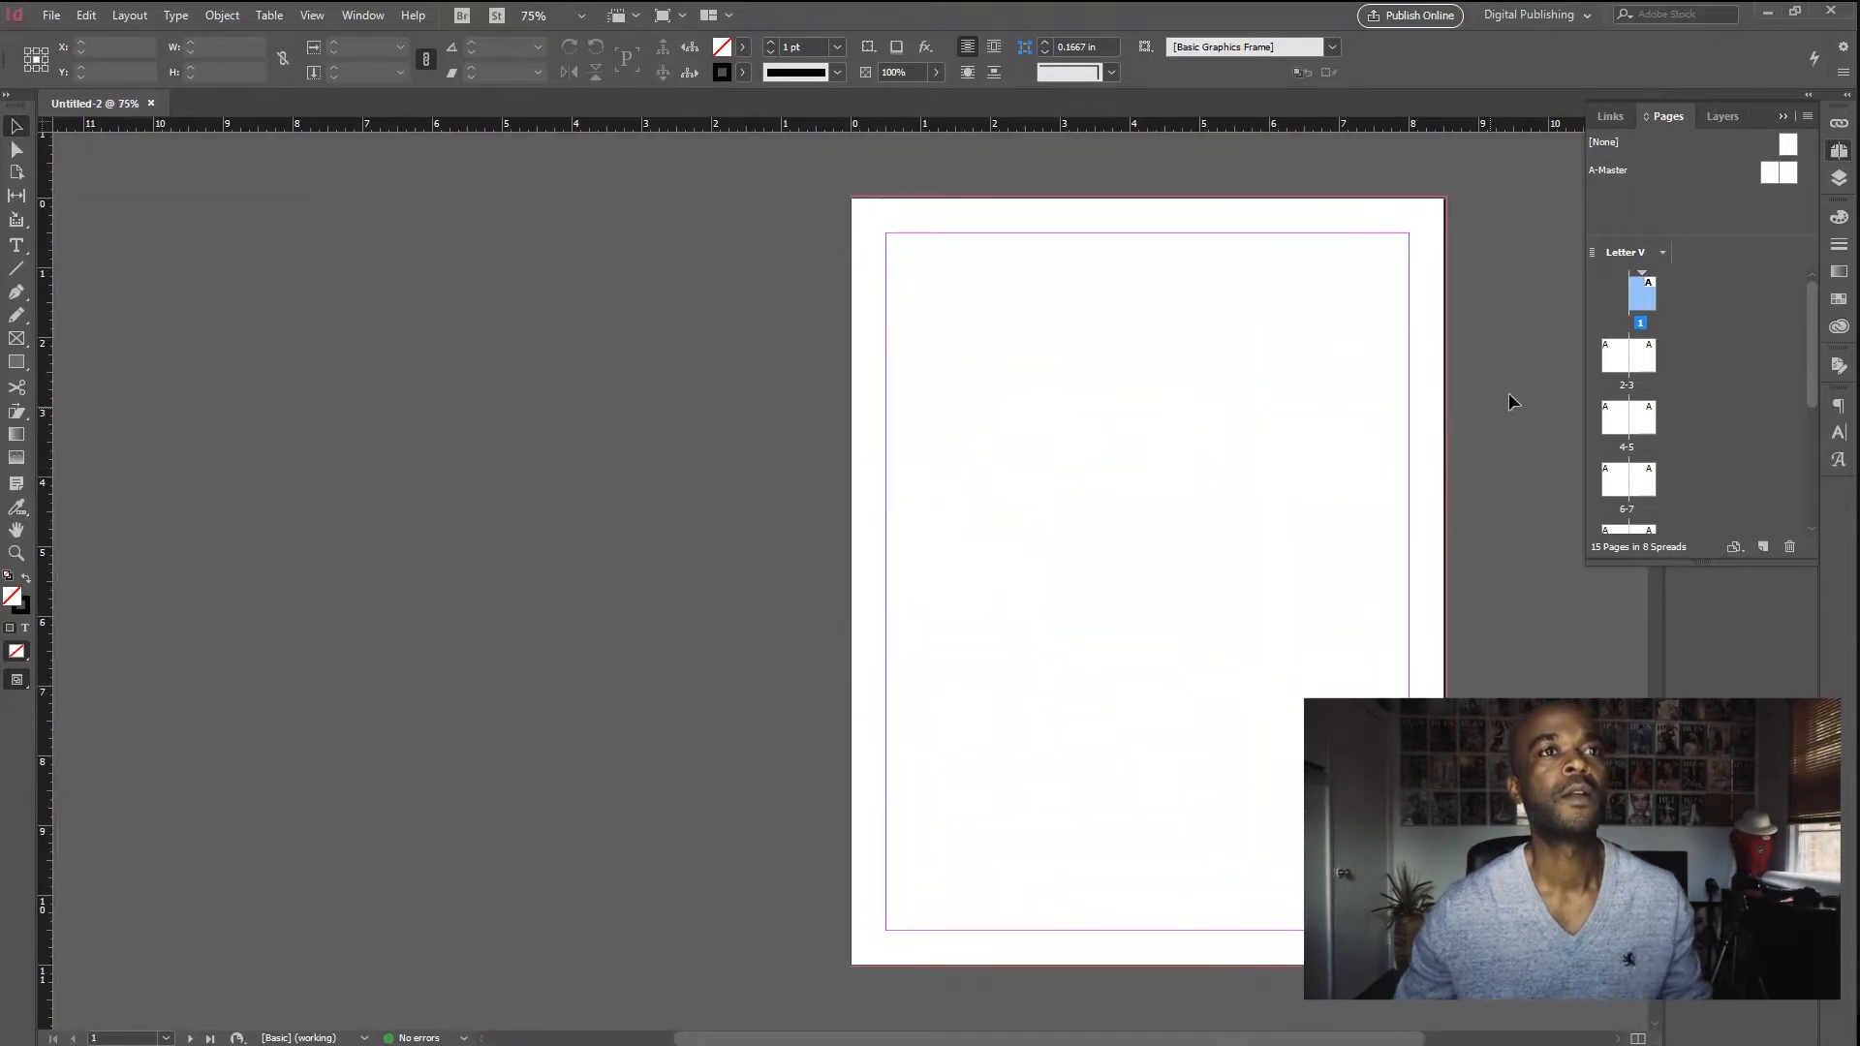
Step: Return to page 1 and compare it with the spread of pages 2-3
double_click(1643, 306)
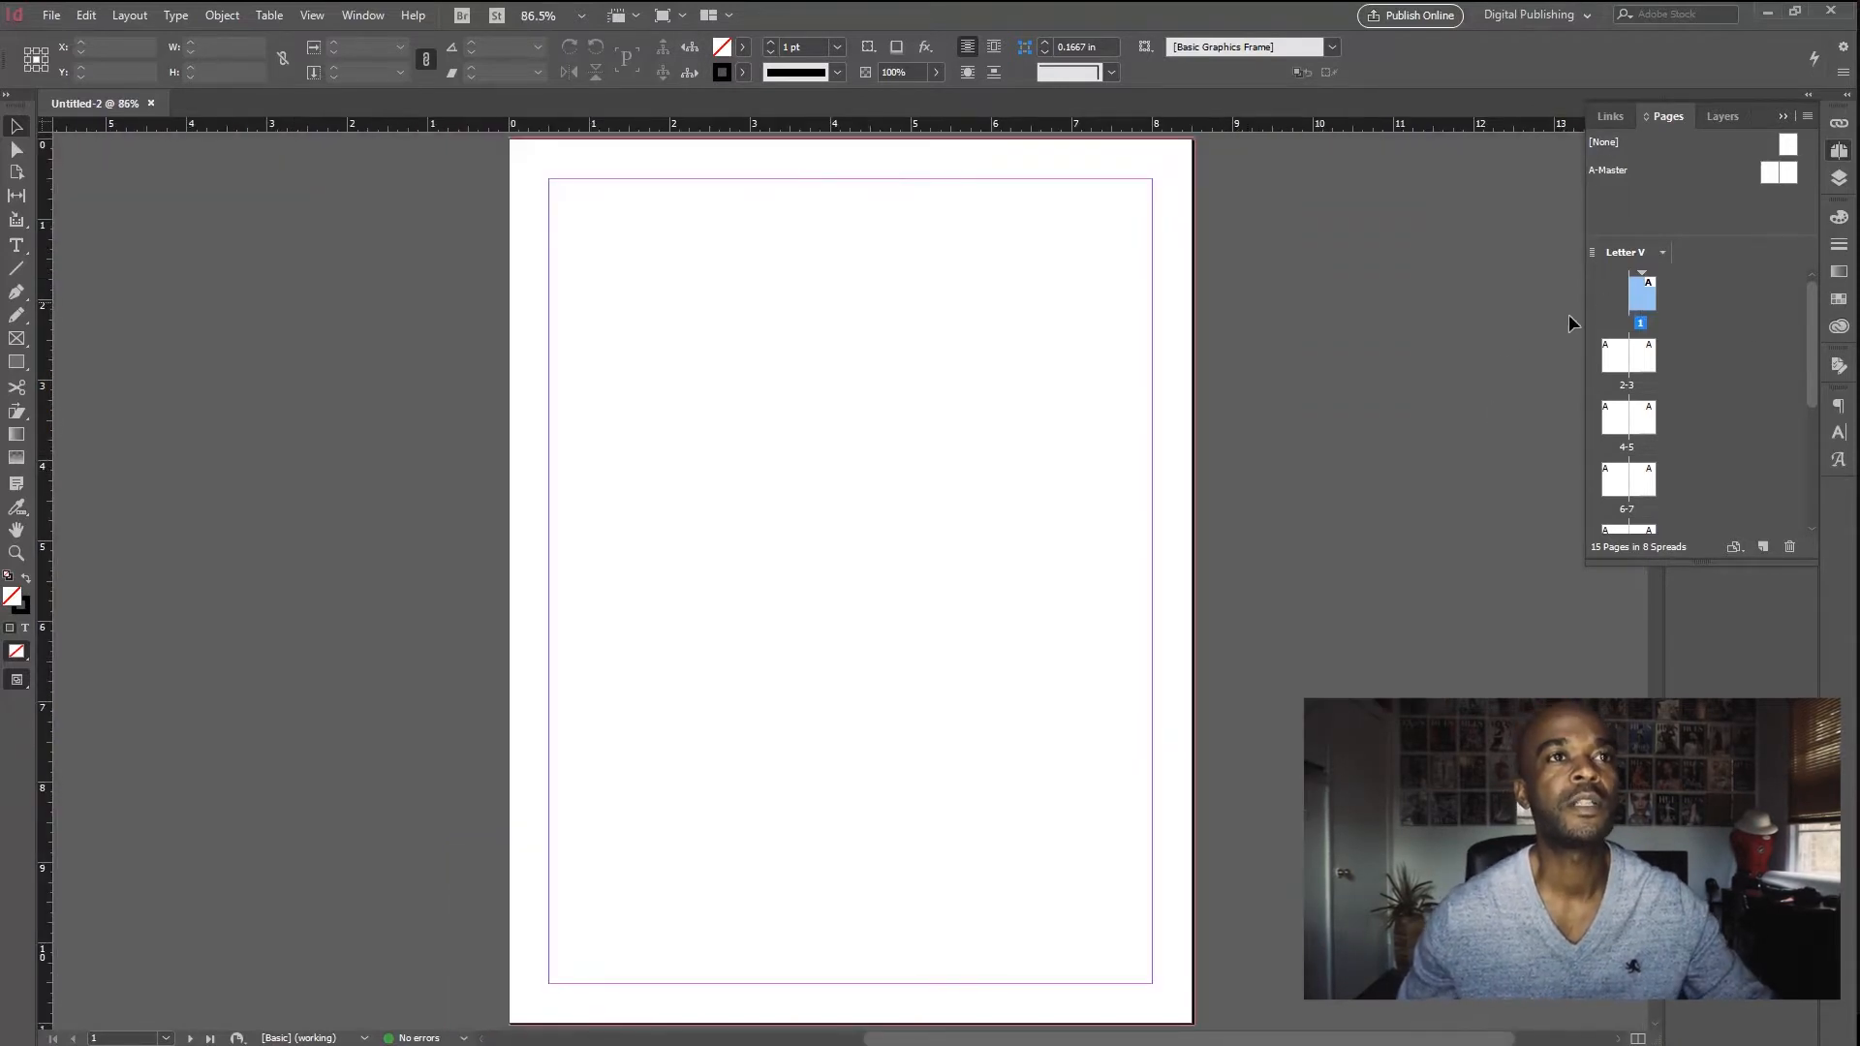
scroll(1066, 668, "down", 1)
scroll(1097, 646, "down", 12)
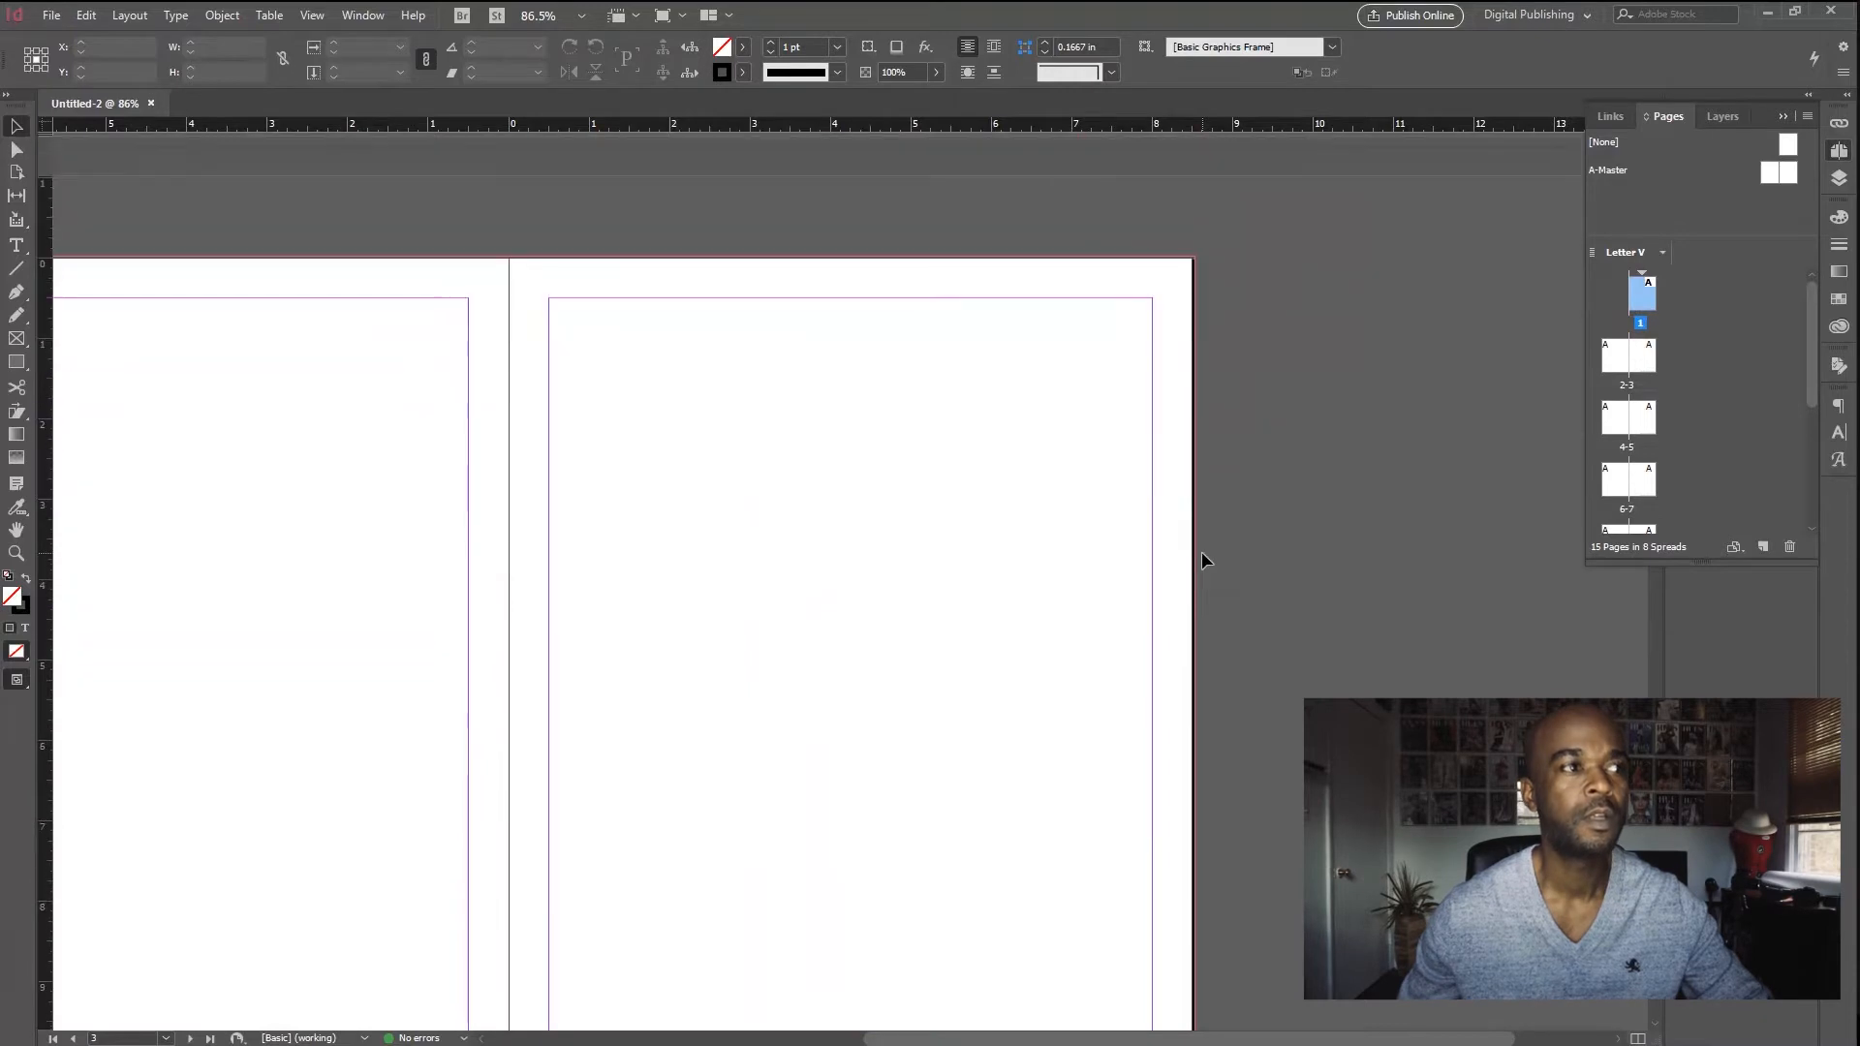
scroll(1211, 502, "up", 10)
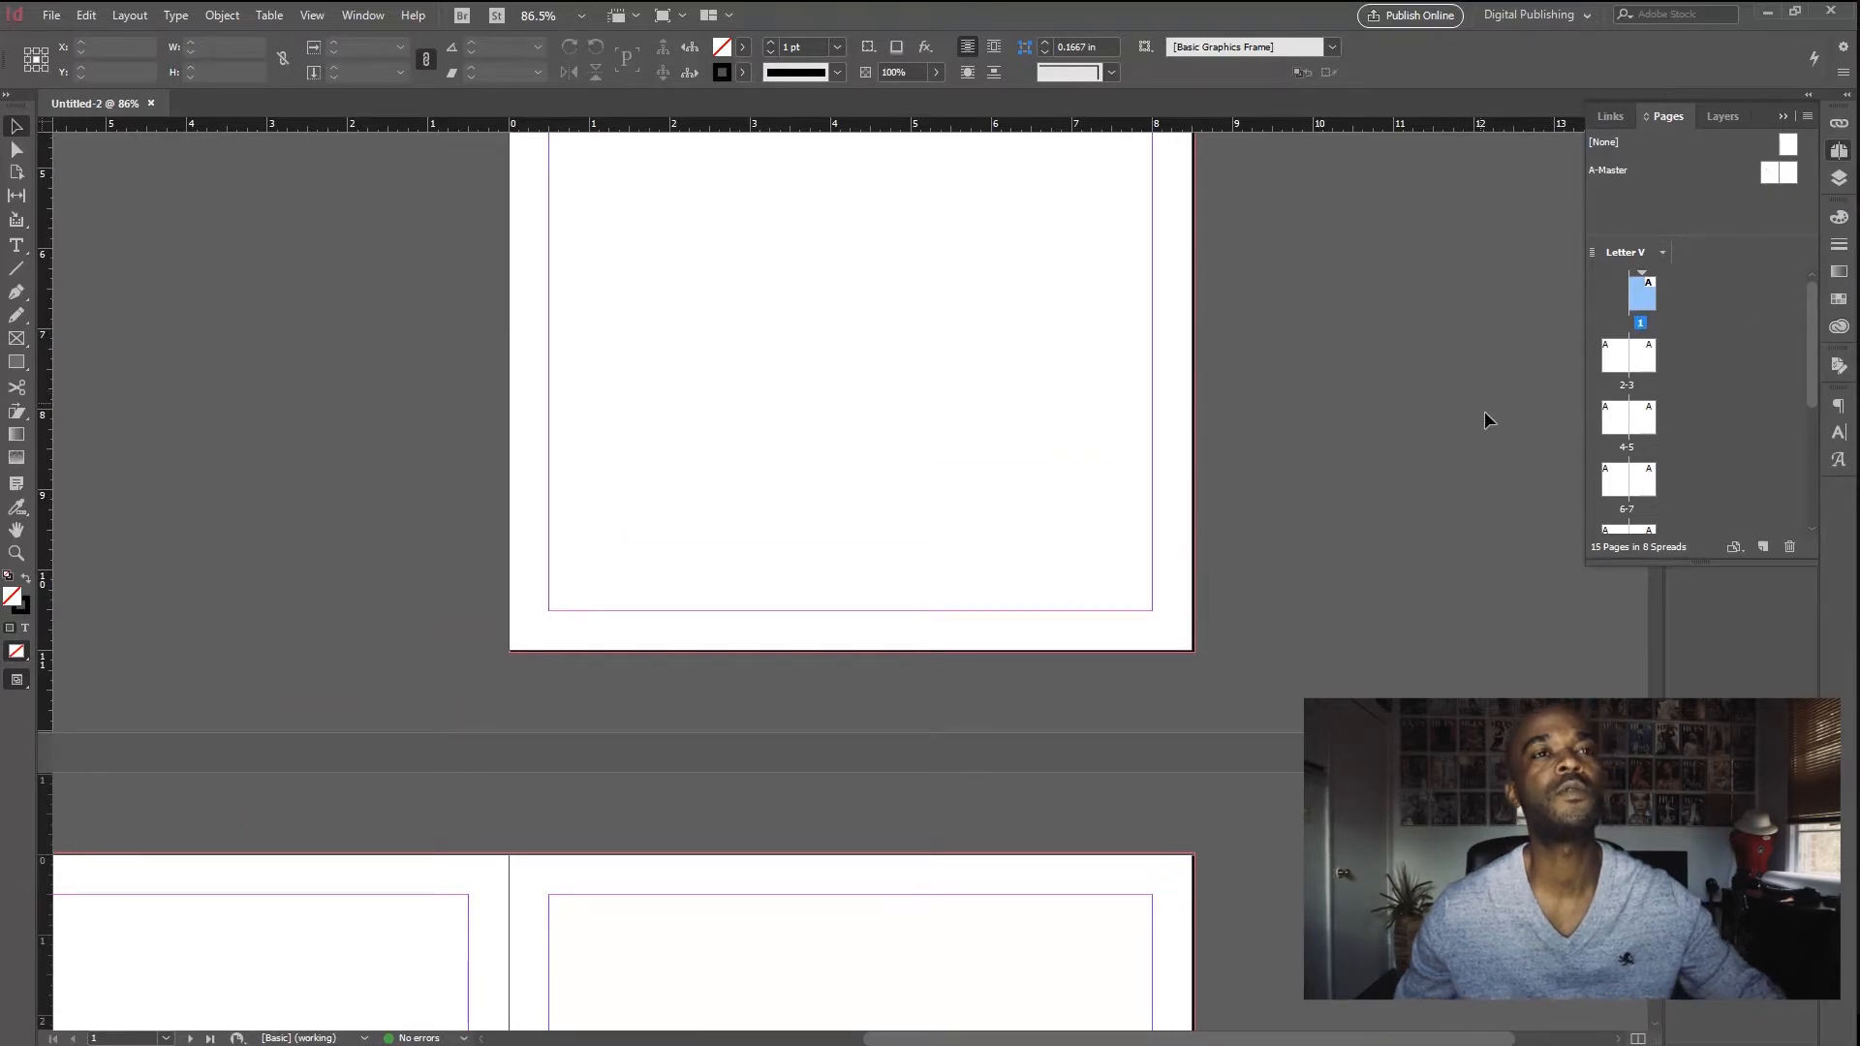
scroll(880, 676, "down", 5)
left_click(791, 694)
left_click_drag(789, 762, 1061, 575)
scroll(1223, 795, "up", 10)
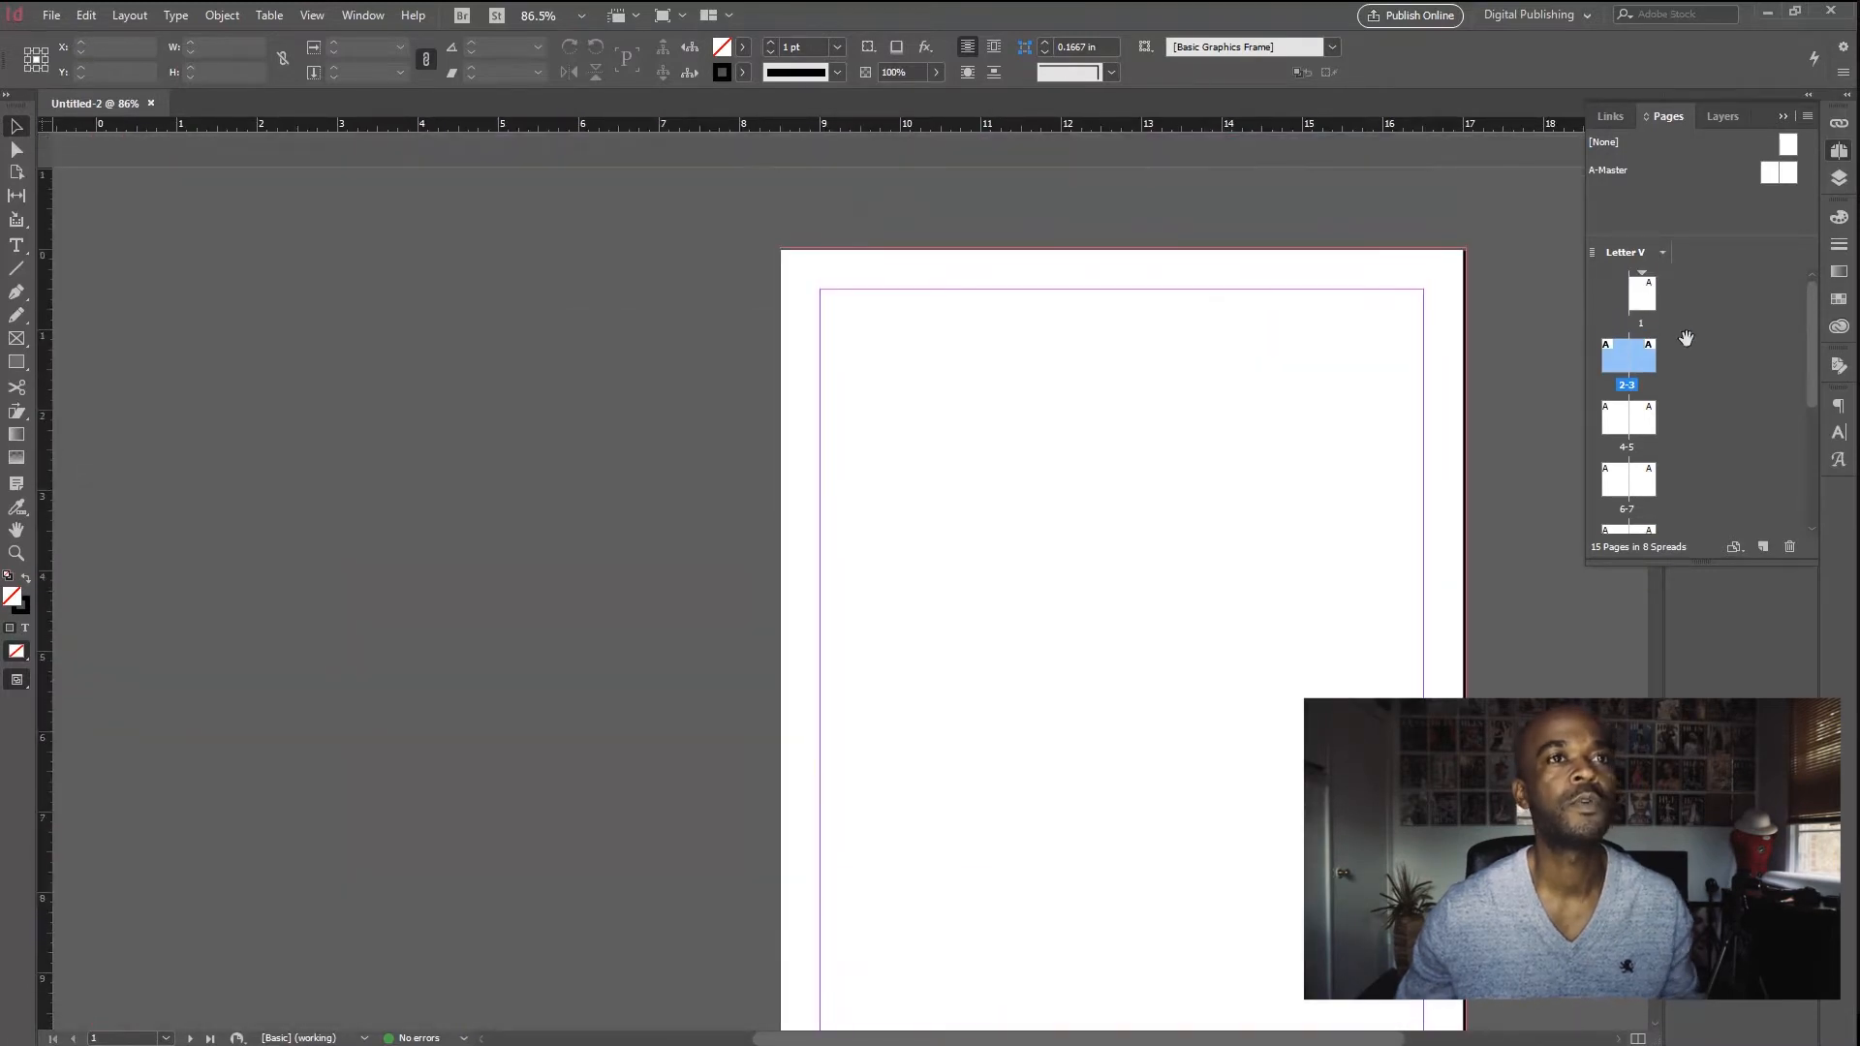
Step: Display the left and right pages of the A-Master spread and select the whole master spread
double_click(1763, 175)
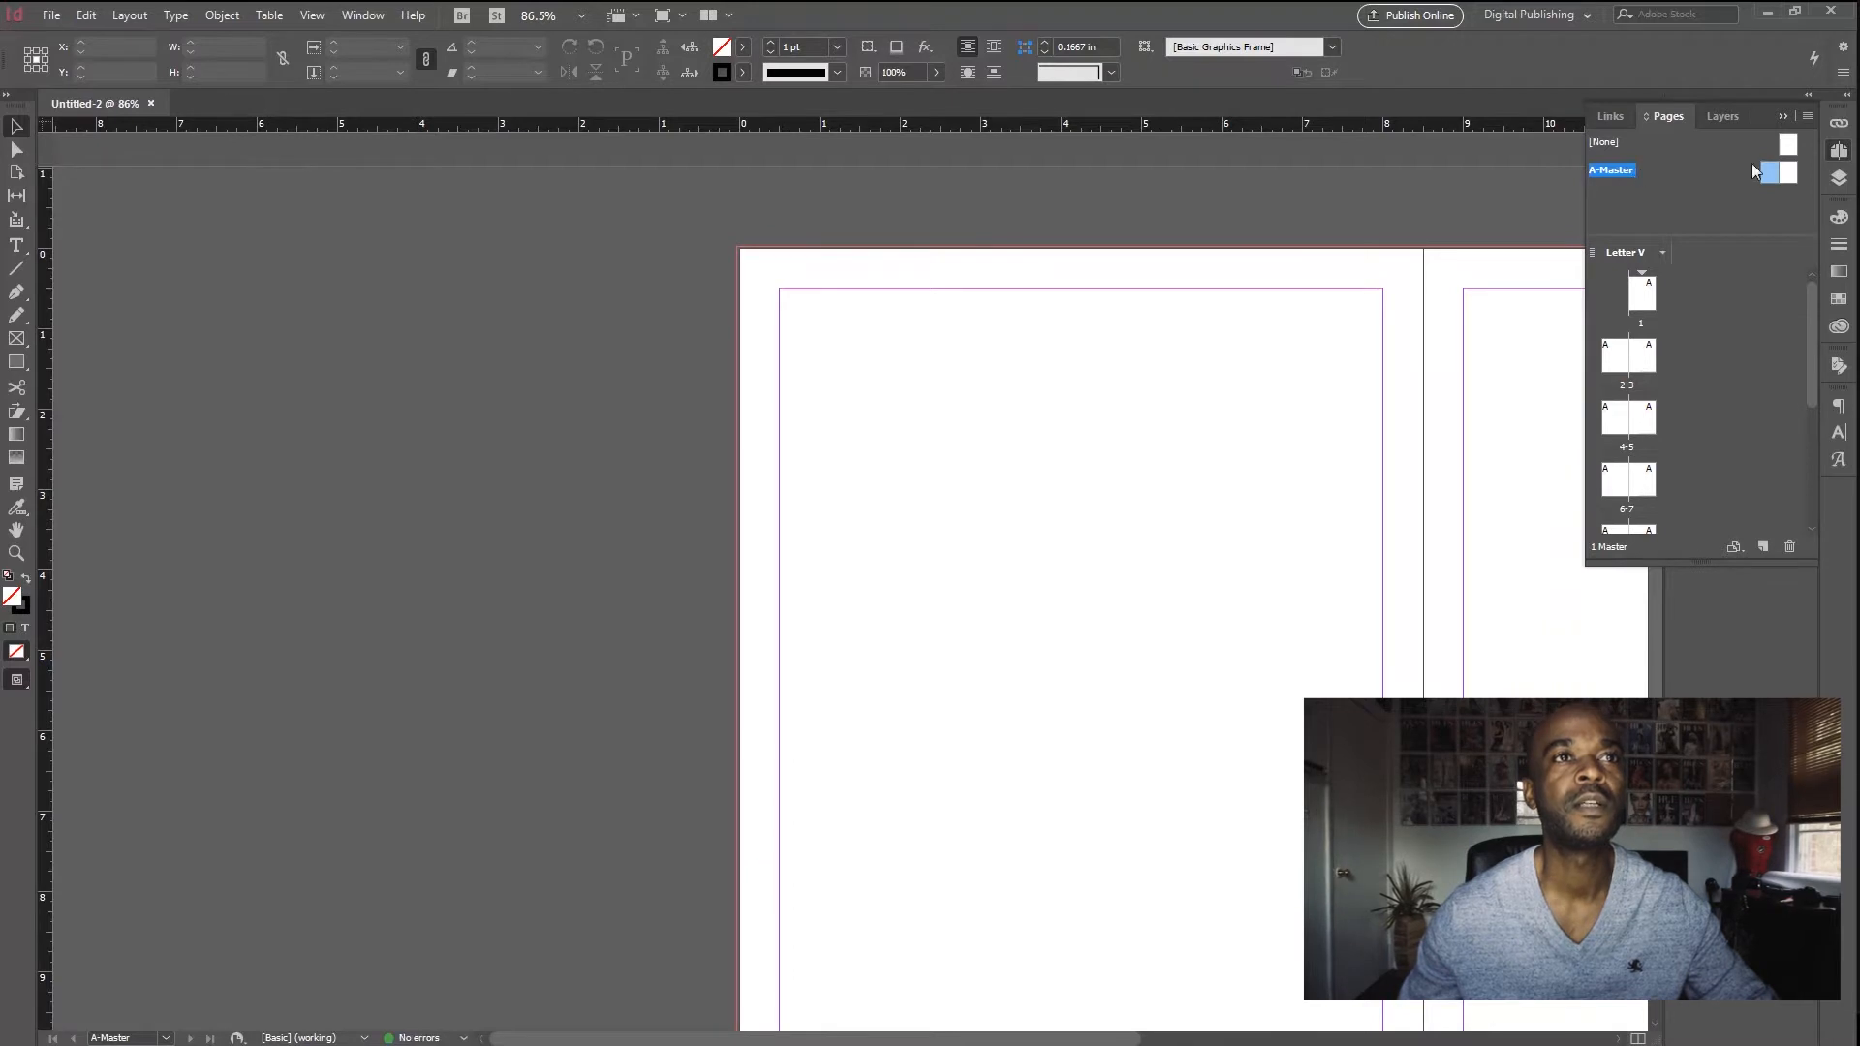
double_click(1788, 174)
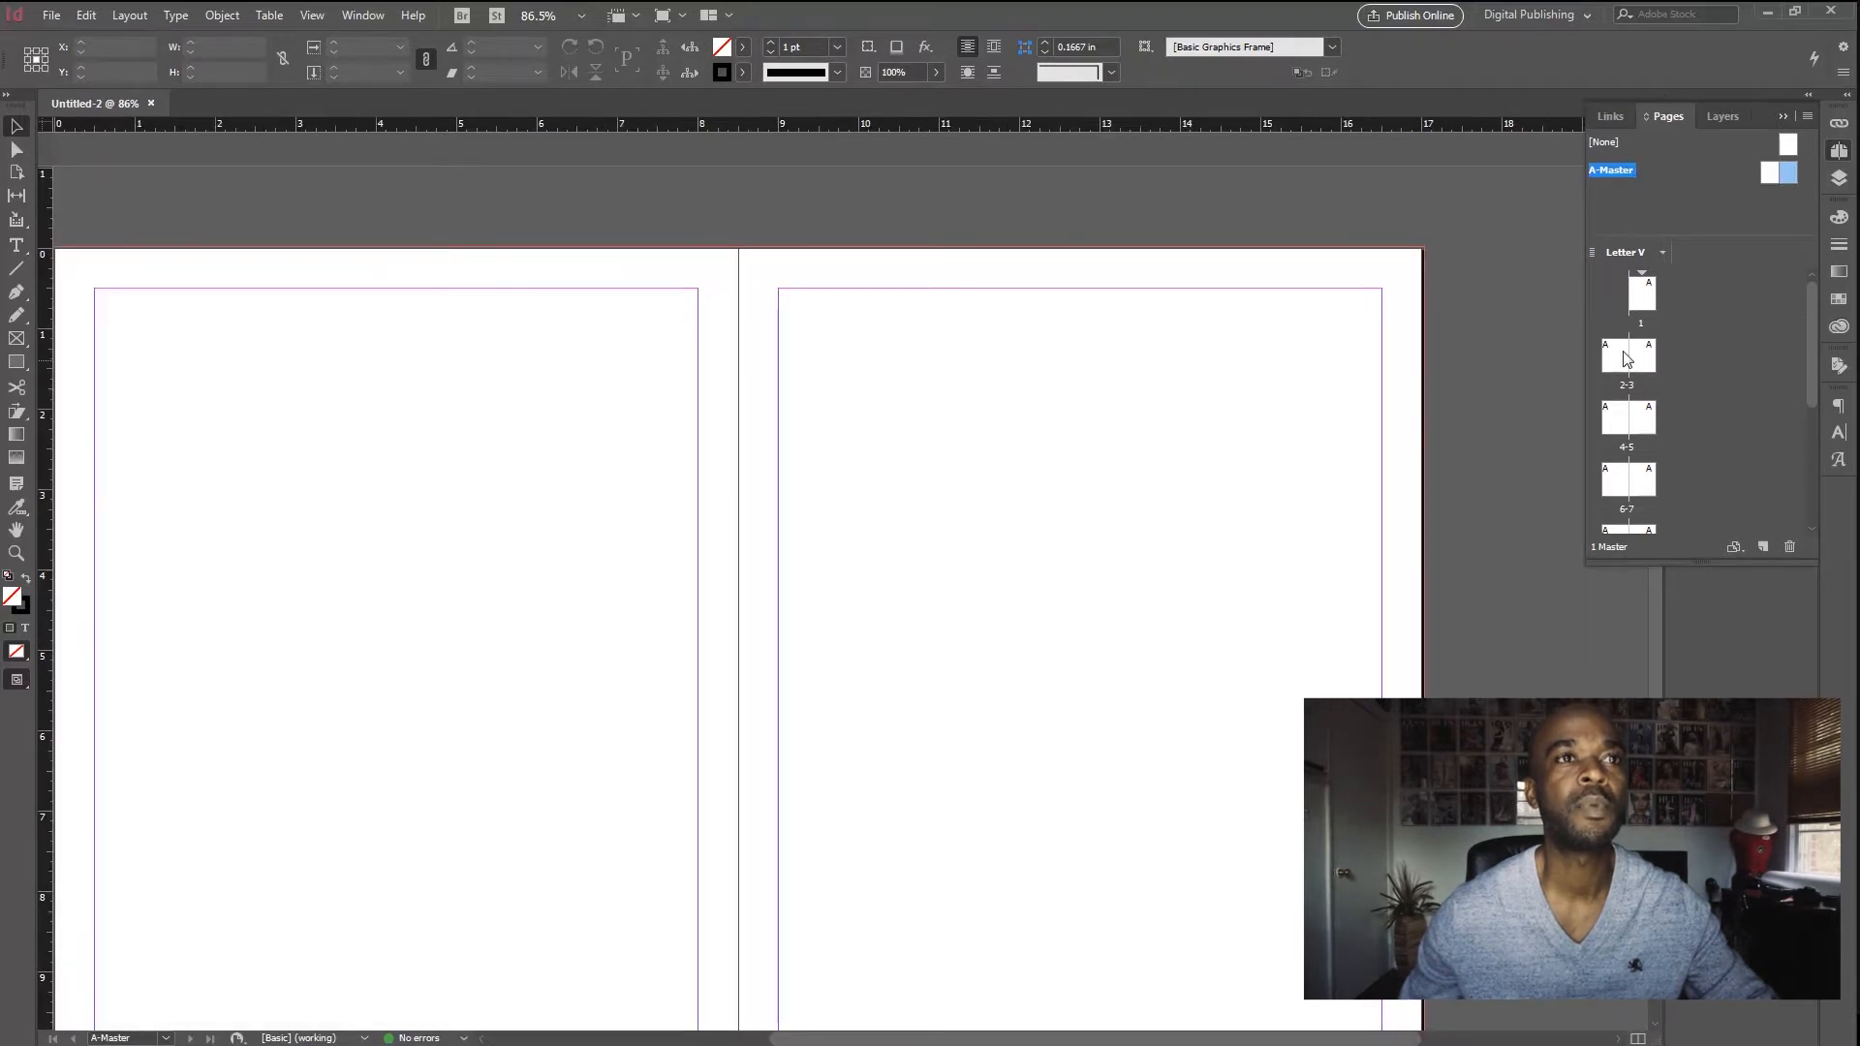
left_click(1592, 171)
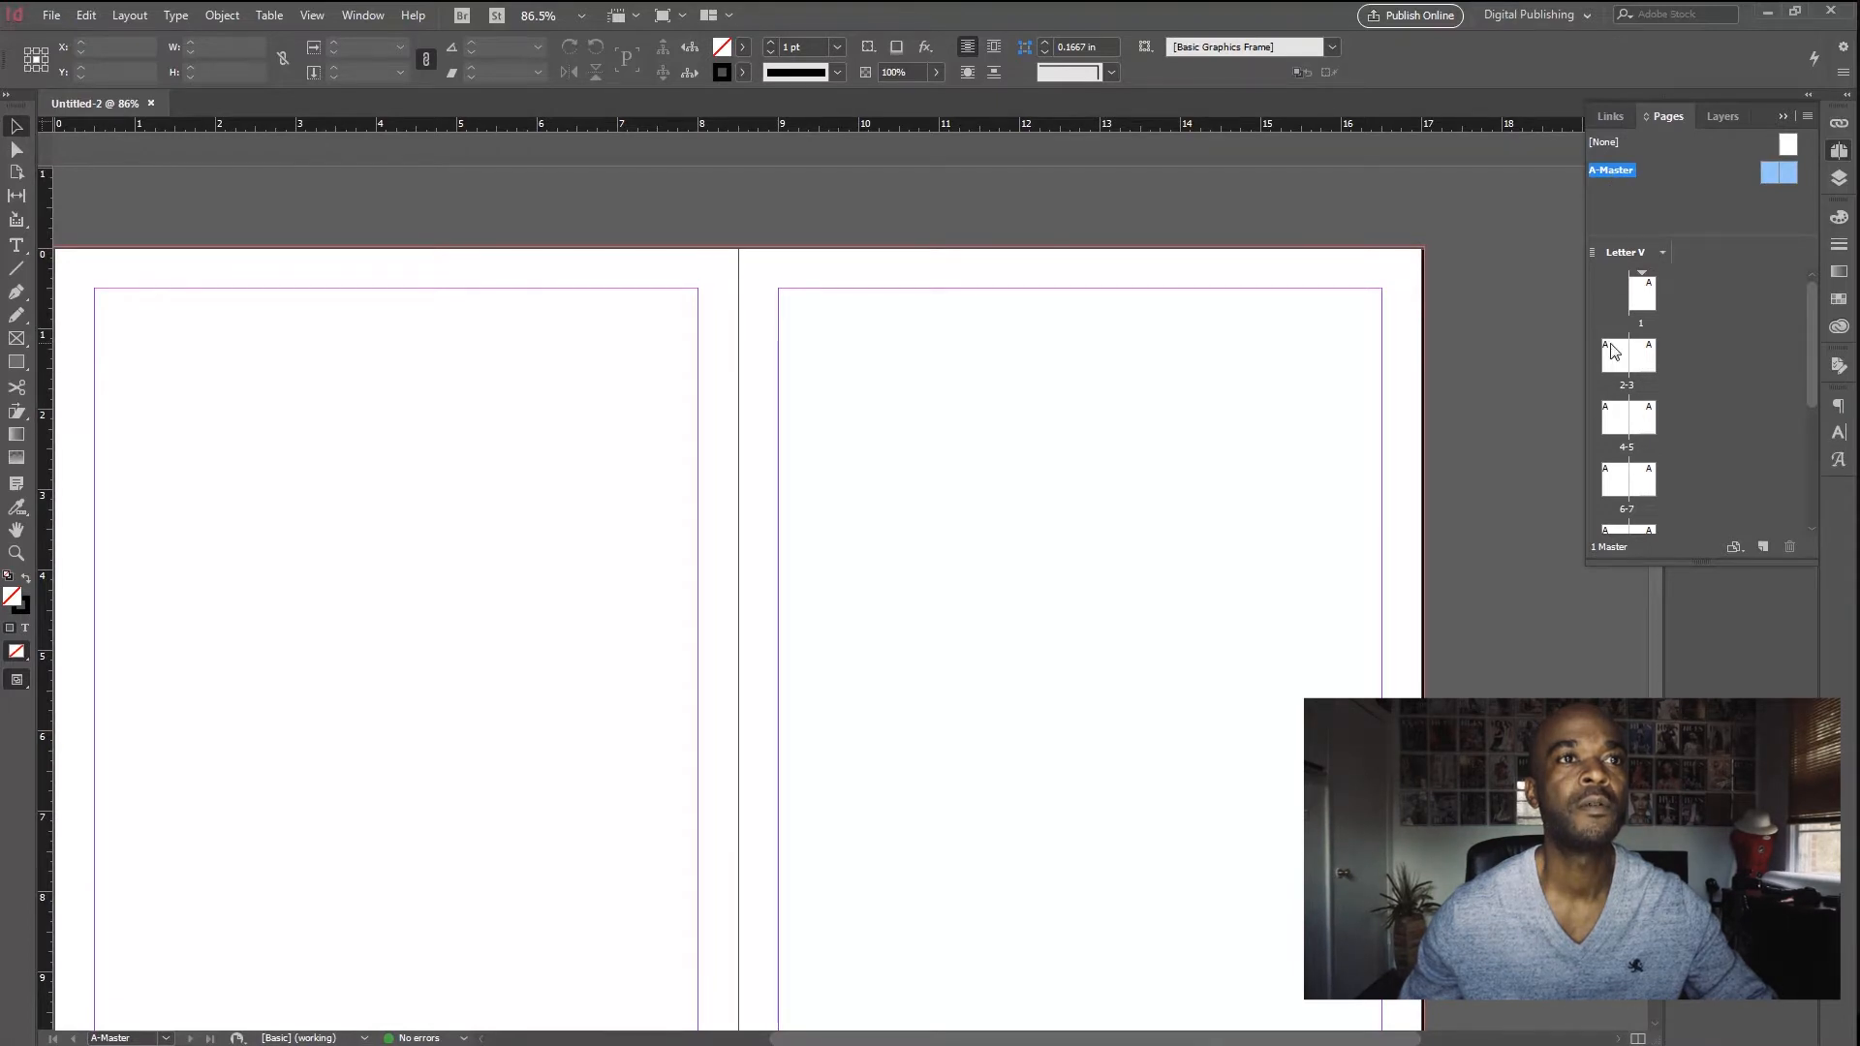
right_click(1614, 172)
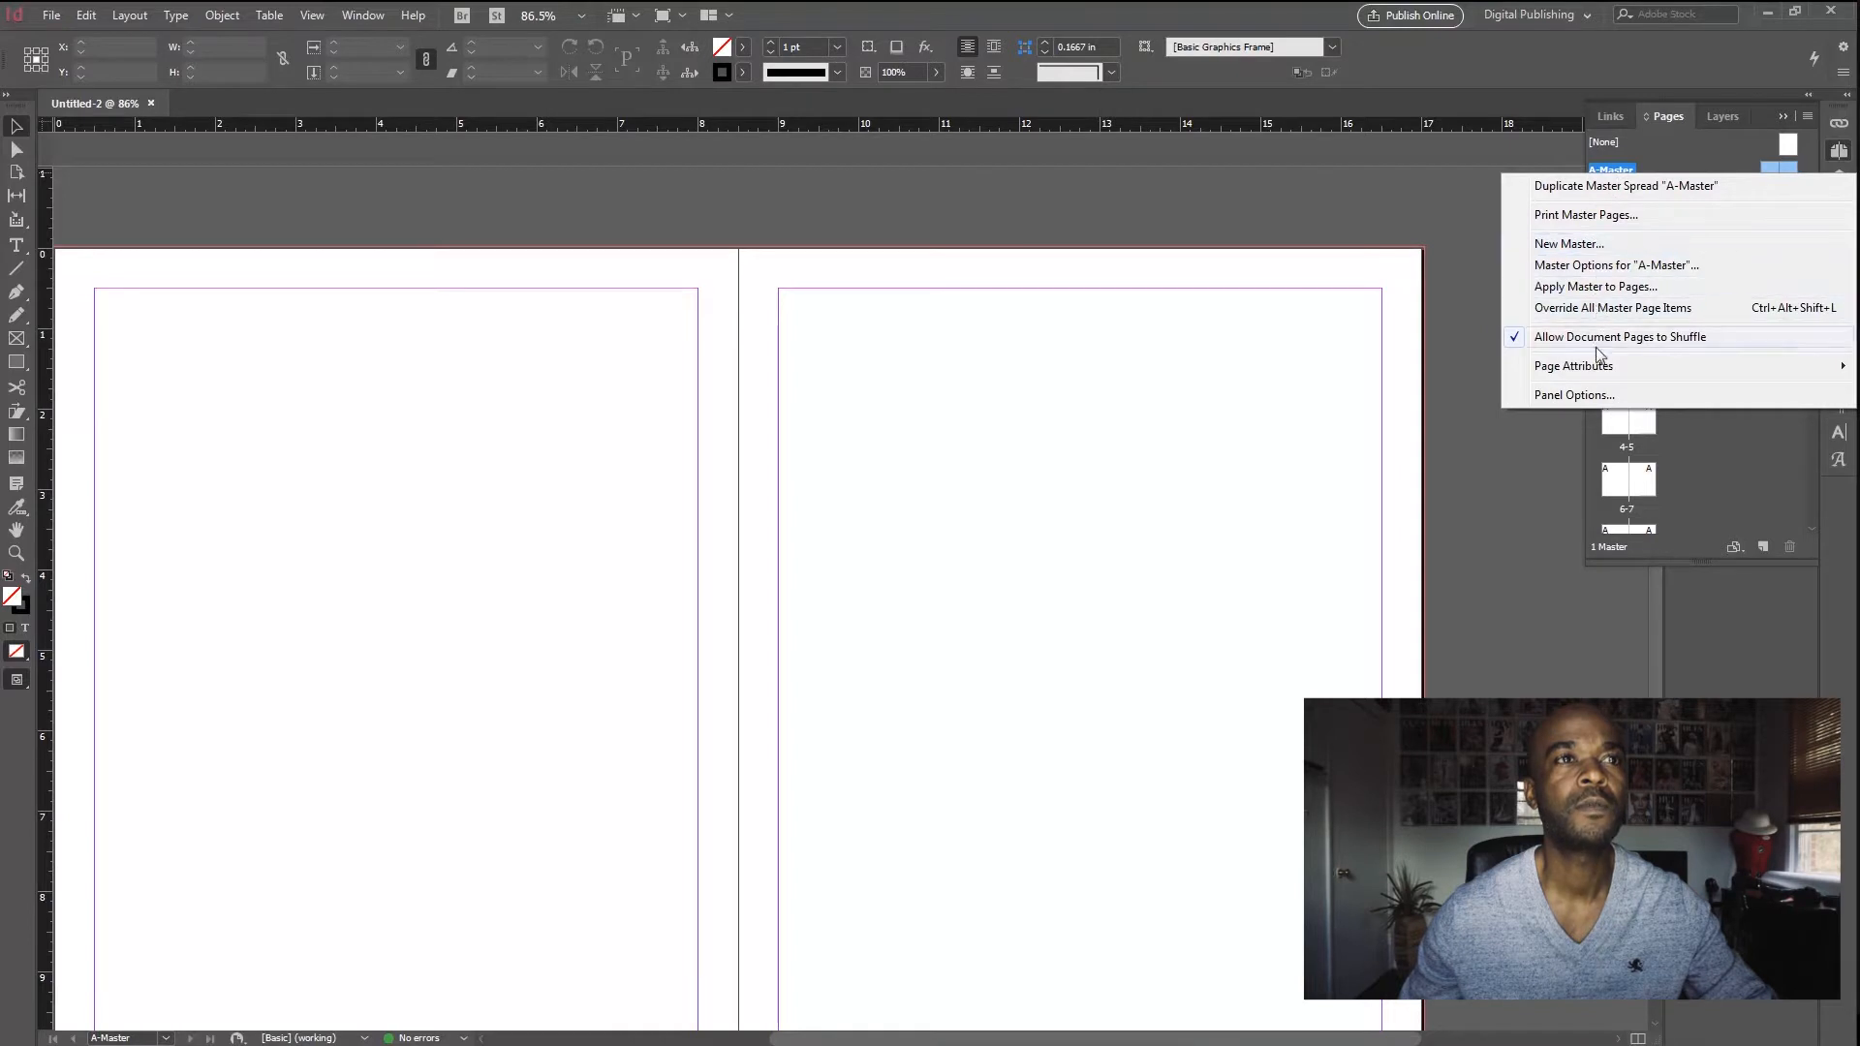
left_click(1589, 396)
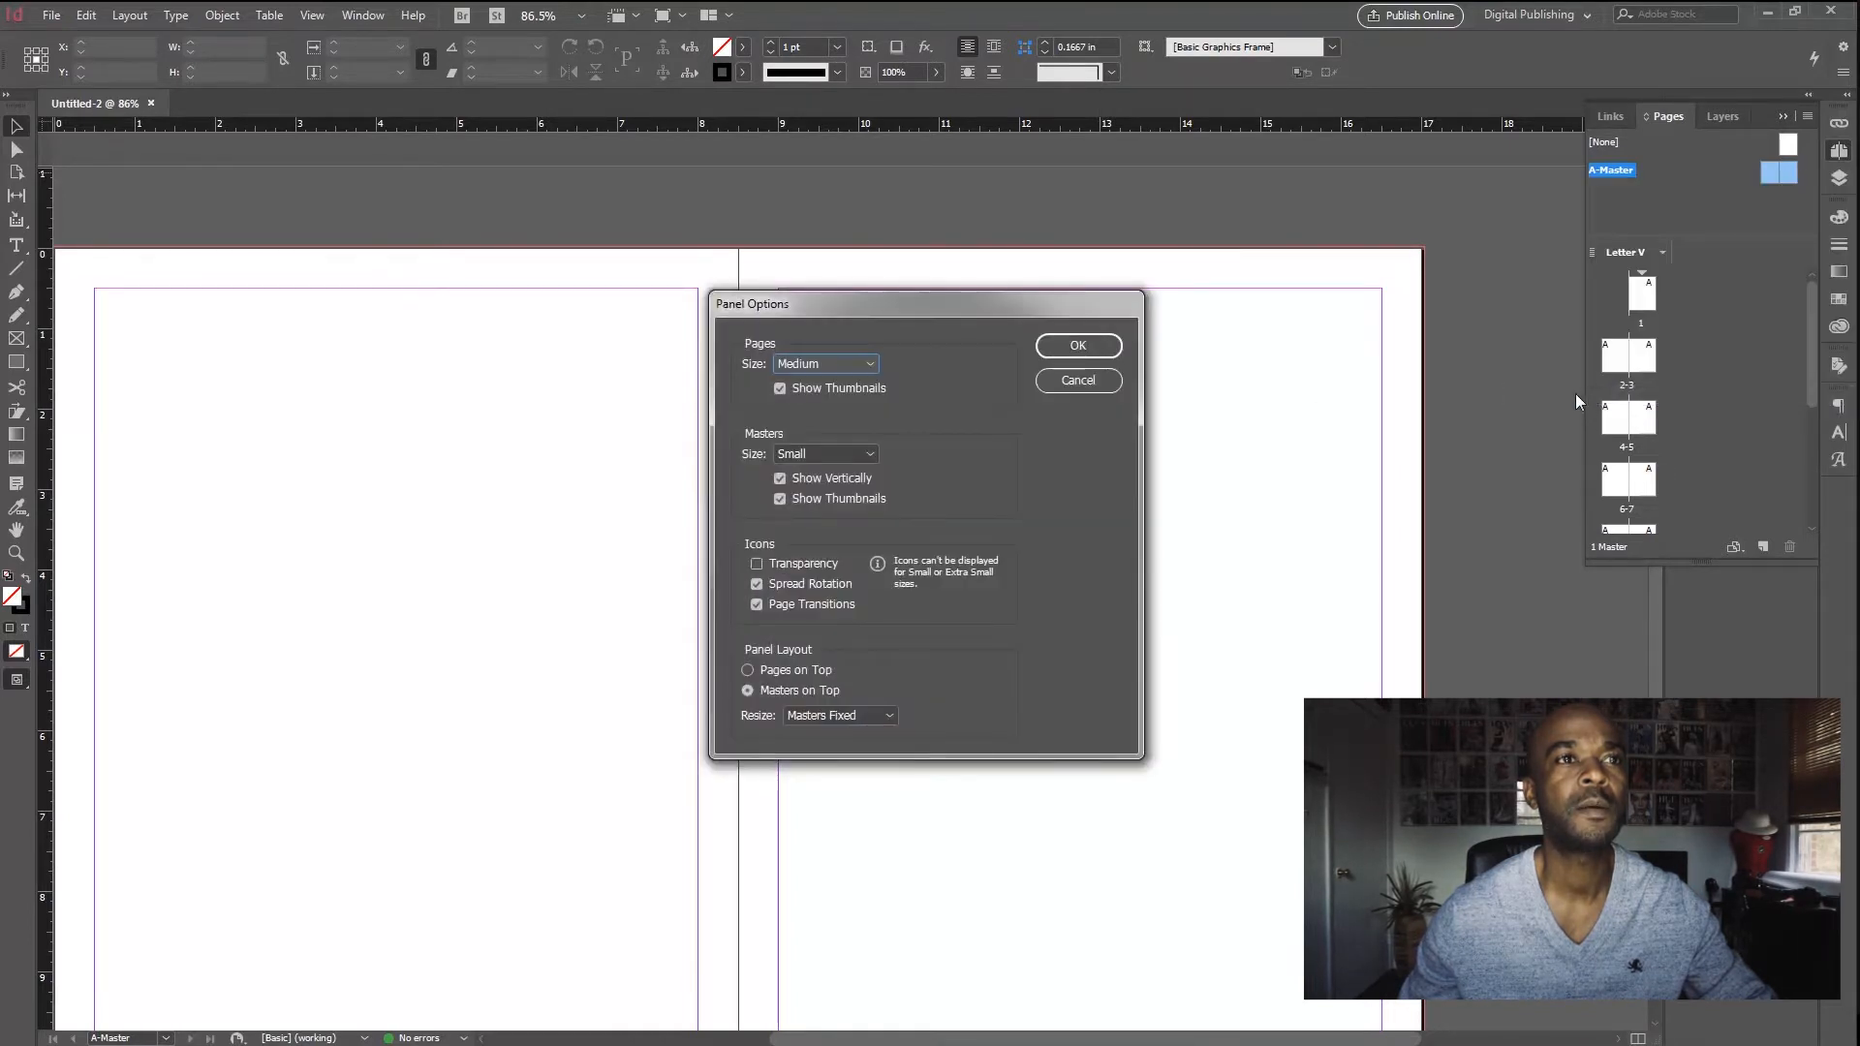
left_click(1101, 384)
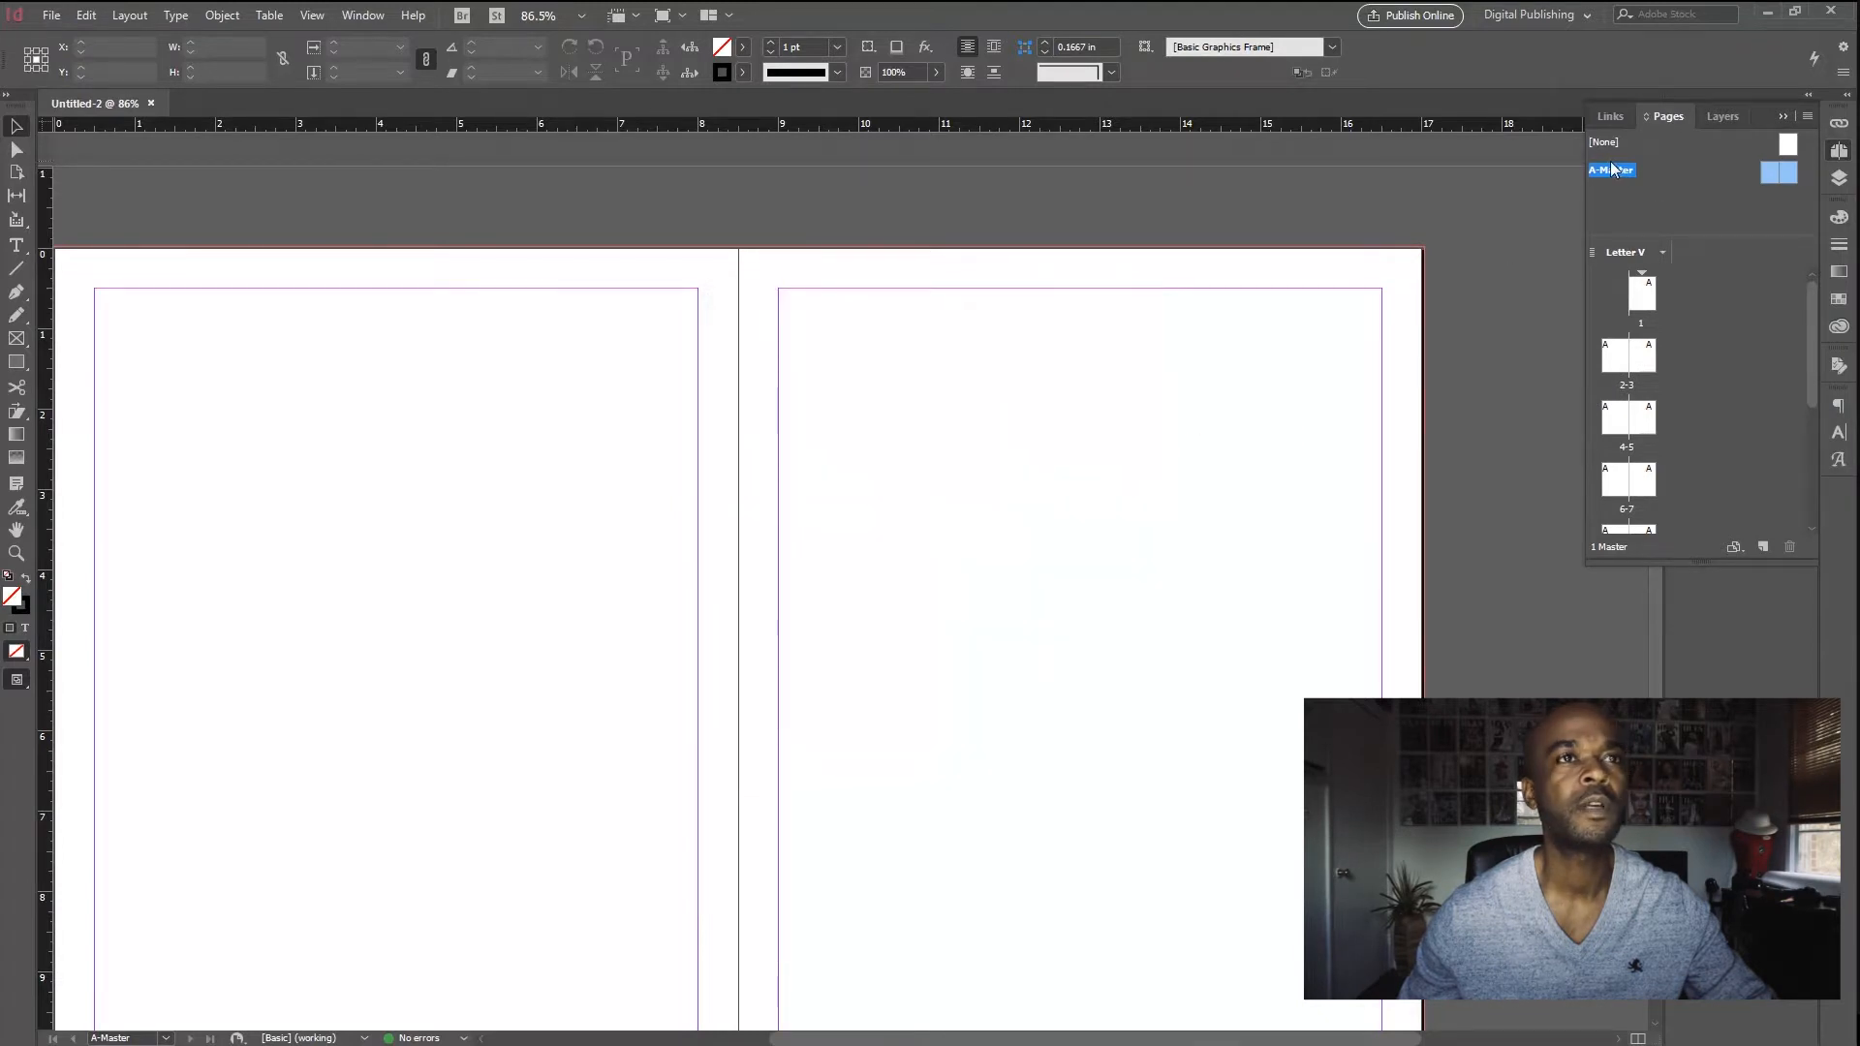
Step: Try to rename the A-Master spread as Startup and edit its prefix in the master options
left_click(1807, 117)
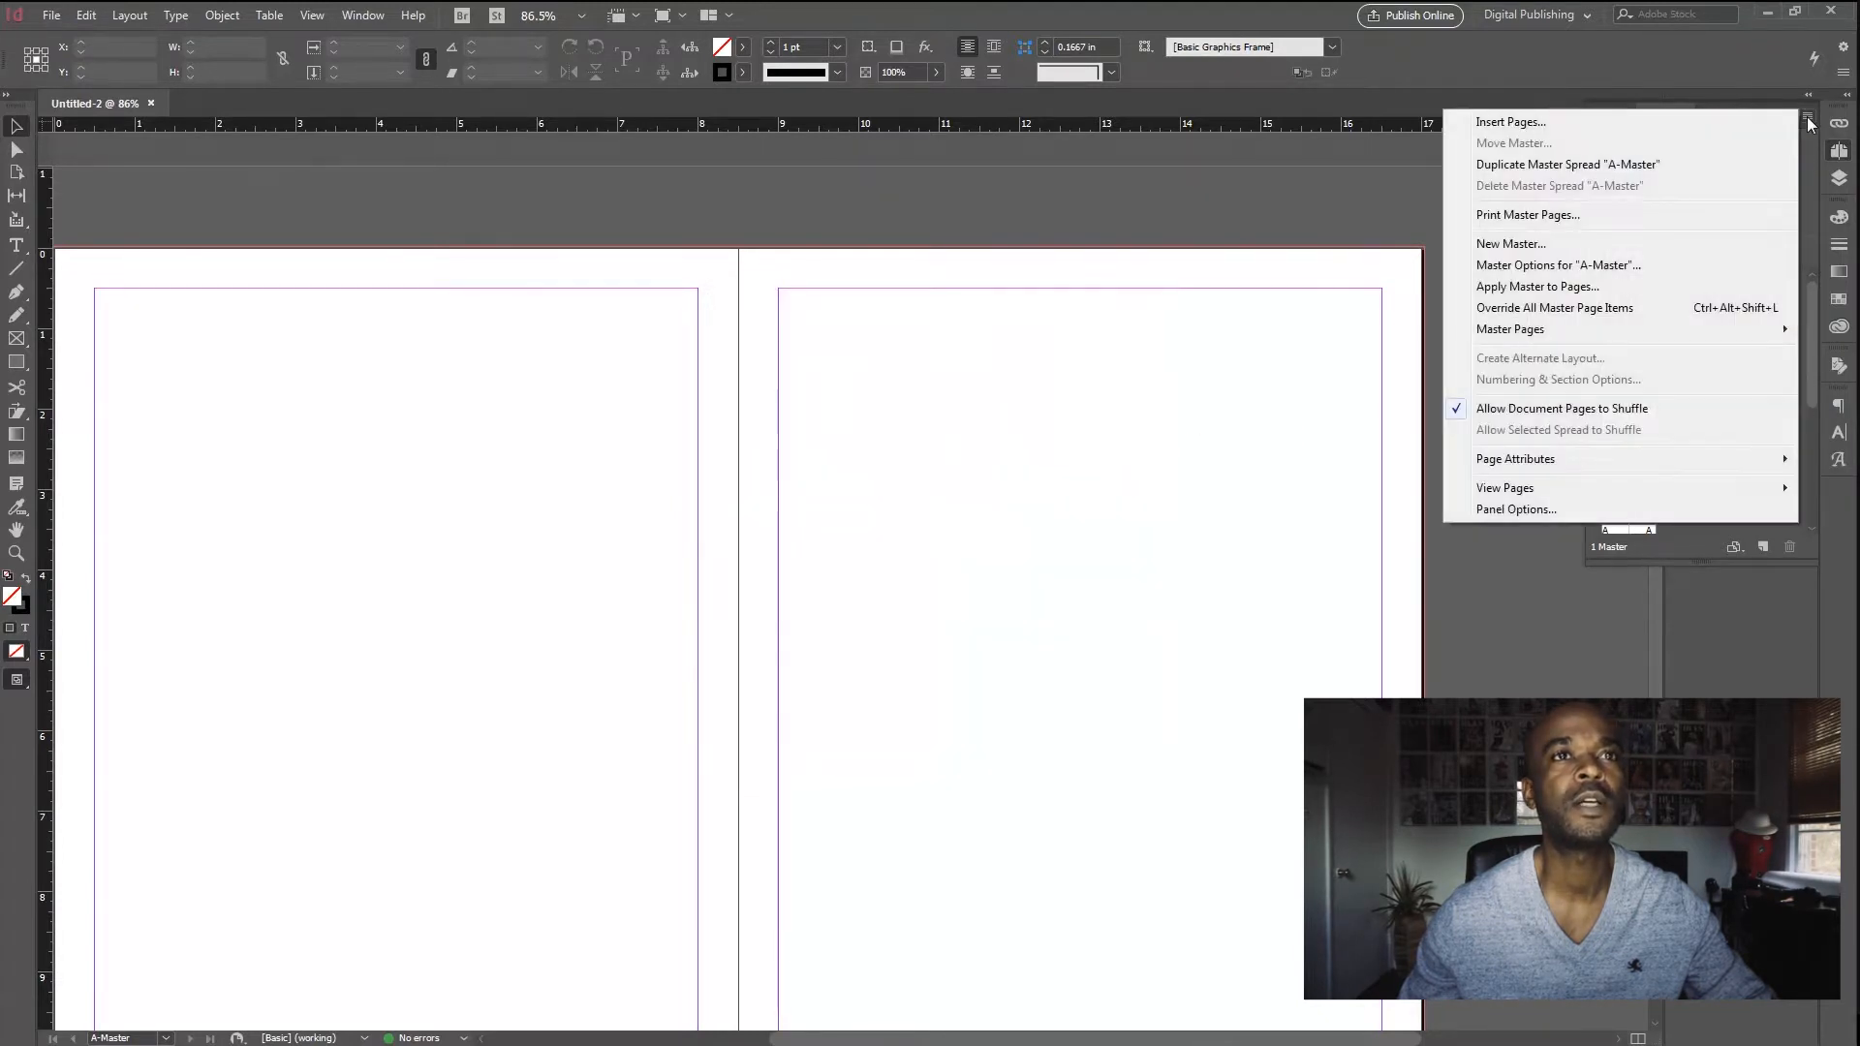
left_click(1558, 269)
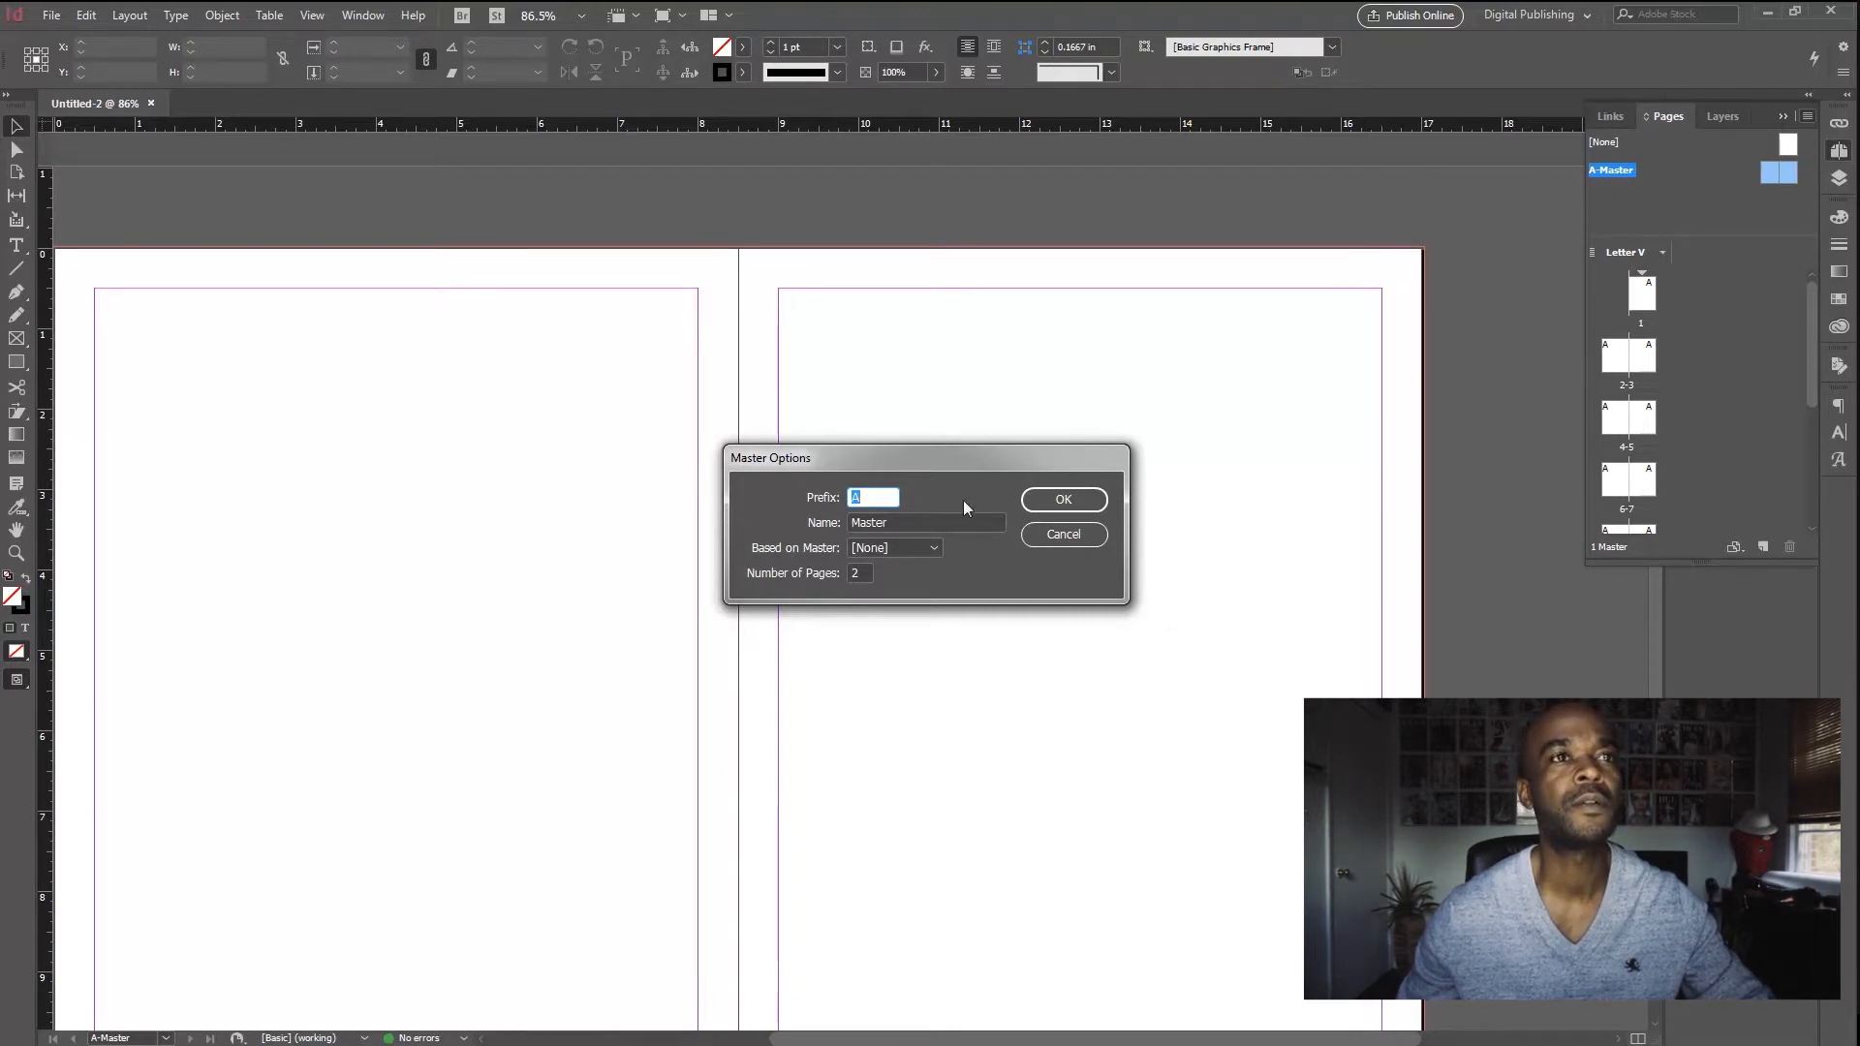
double_click(891, 524)
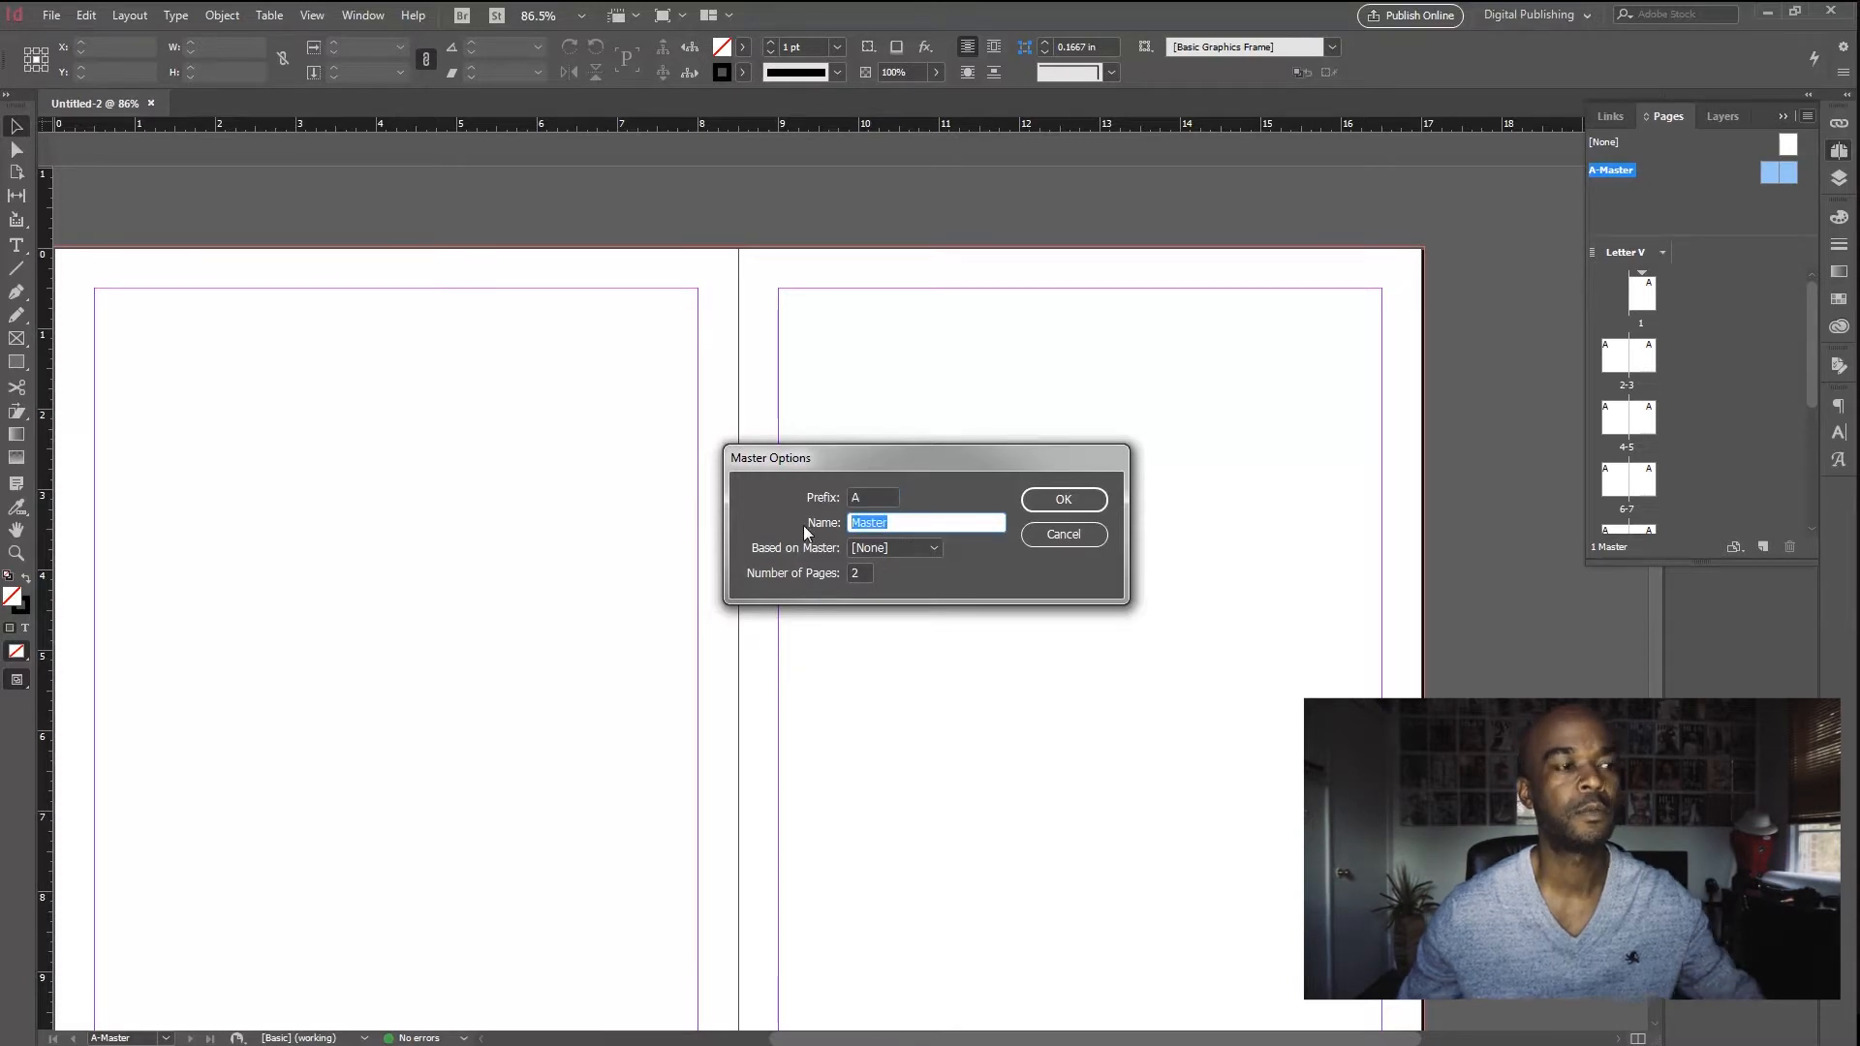
type("Startup")
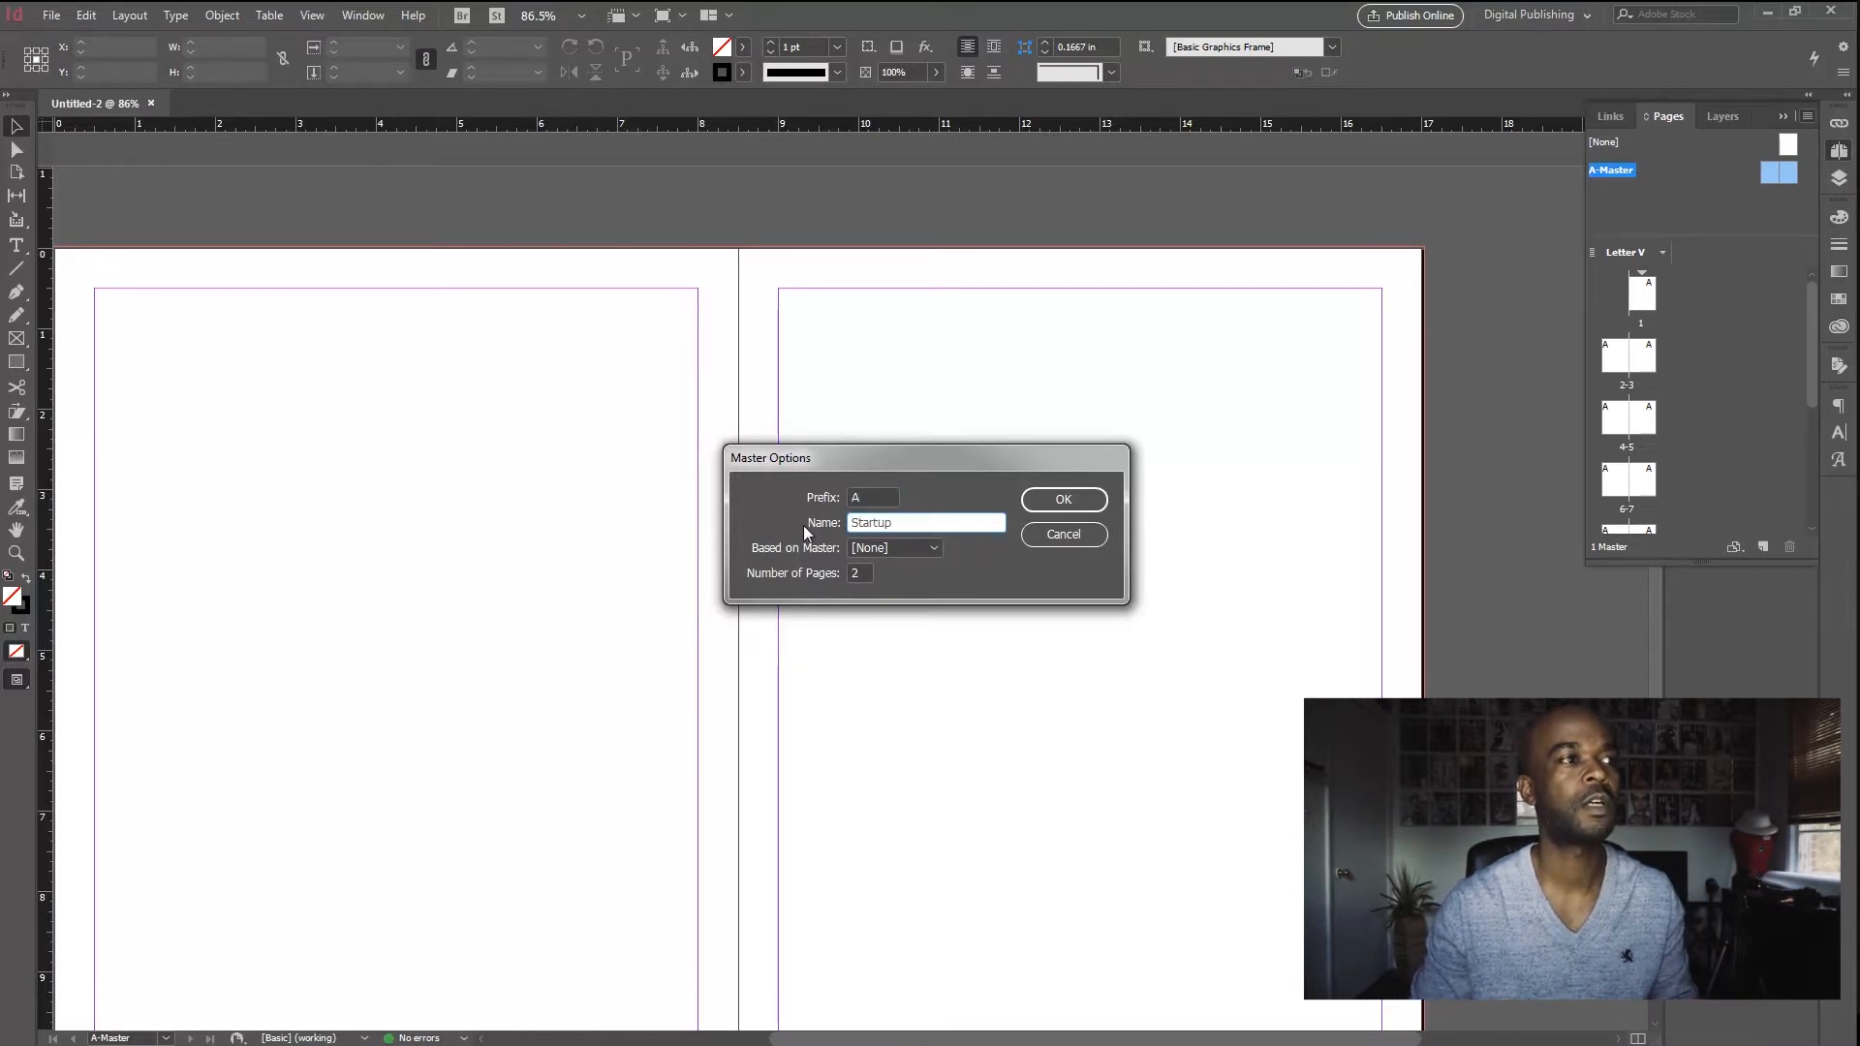
double_click(868, 492)
key("BackSpace")
left_click(1063, 501)
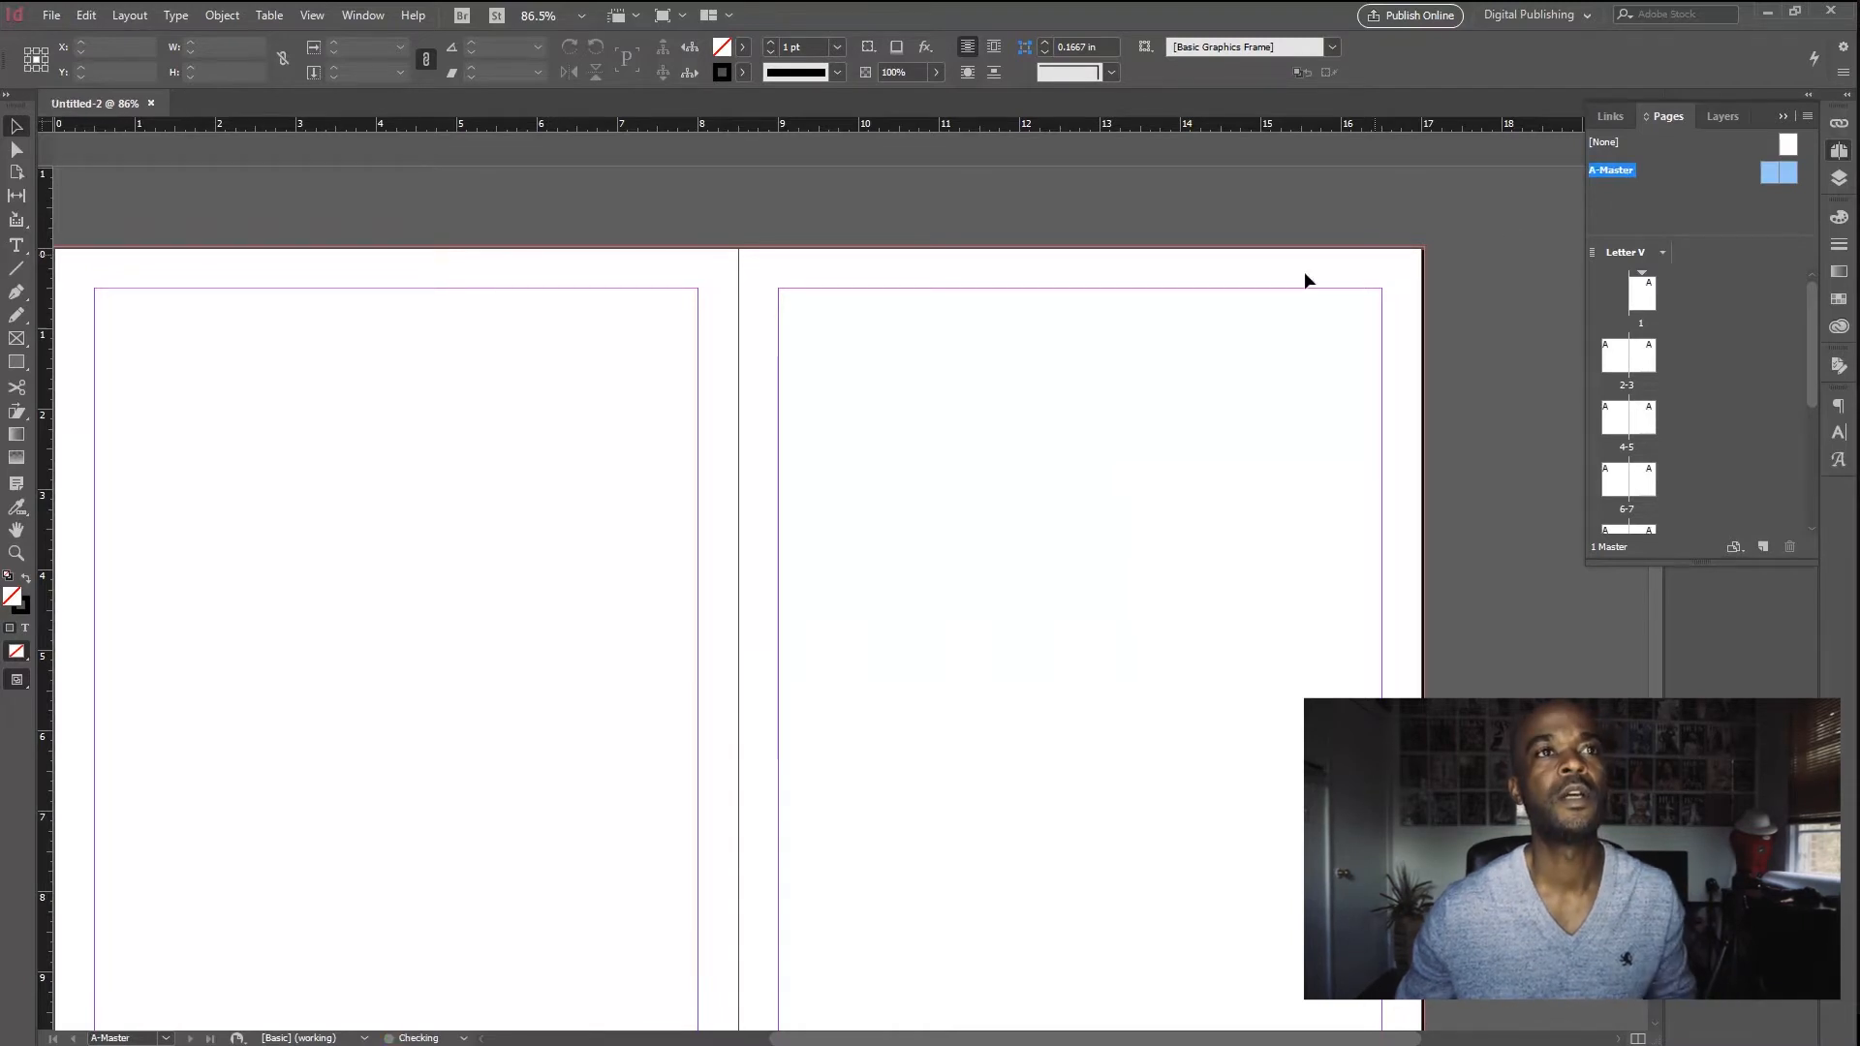
Step: Draw a text frame about 0.6 by 0.54 inches in the lower-left margin corner of the left A-Master page, containing the number 1
double_click(1771, 173)
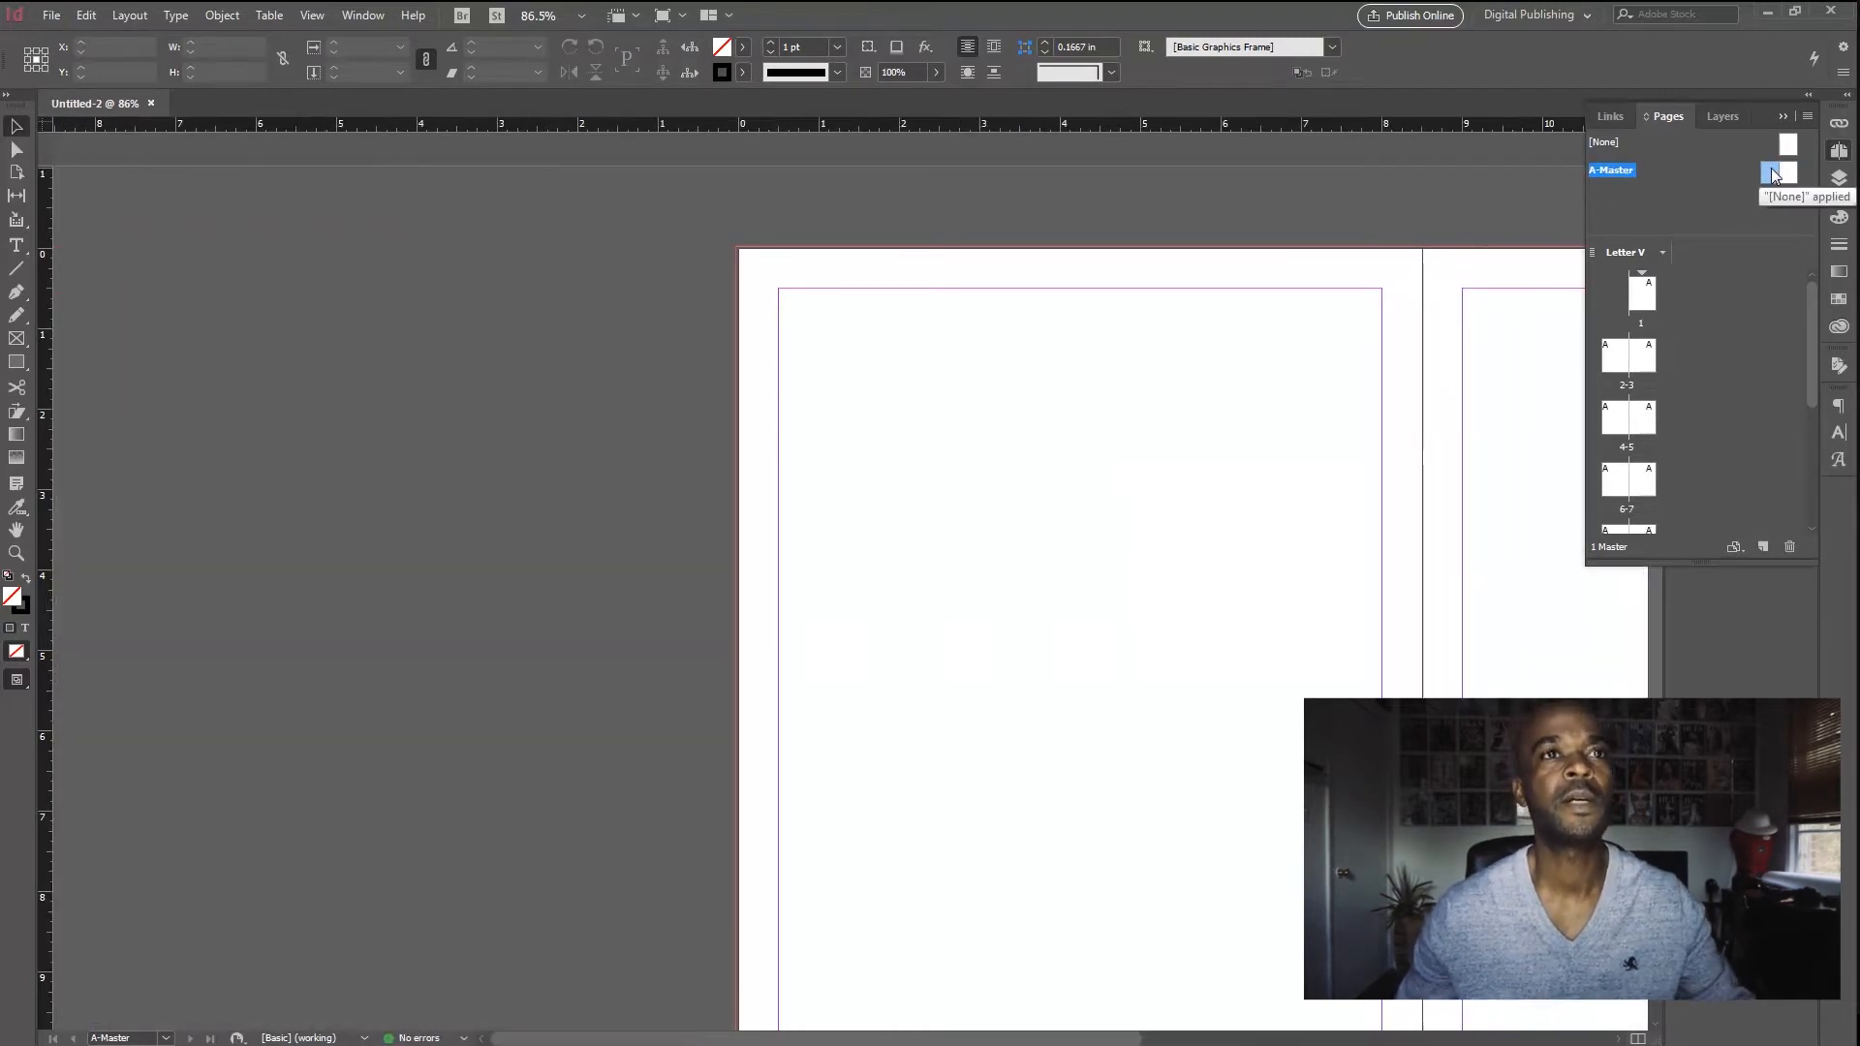
left_click_drag(1170, 435, 804, 332)
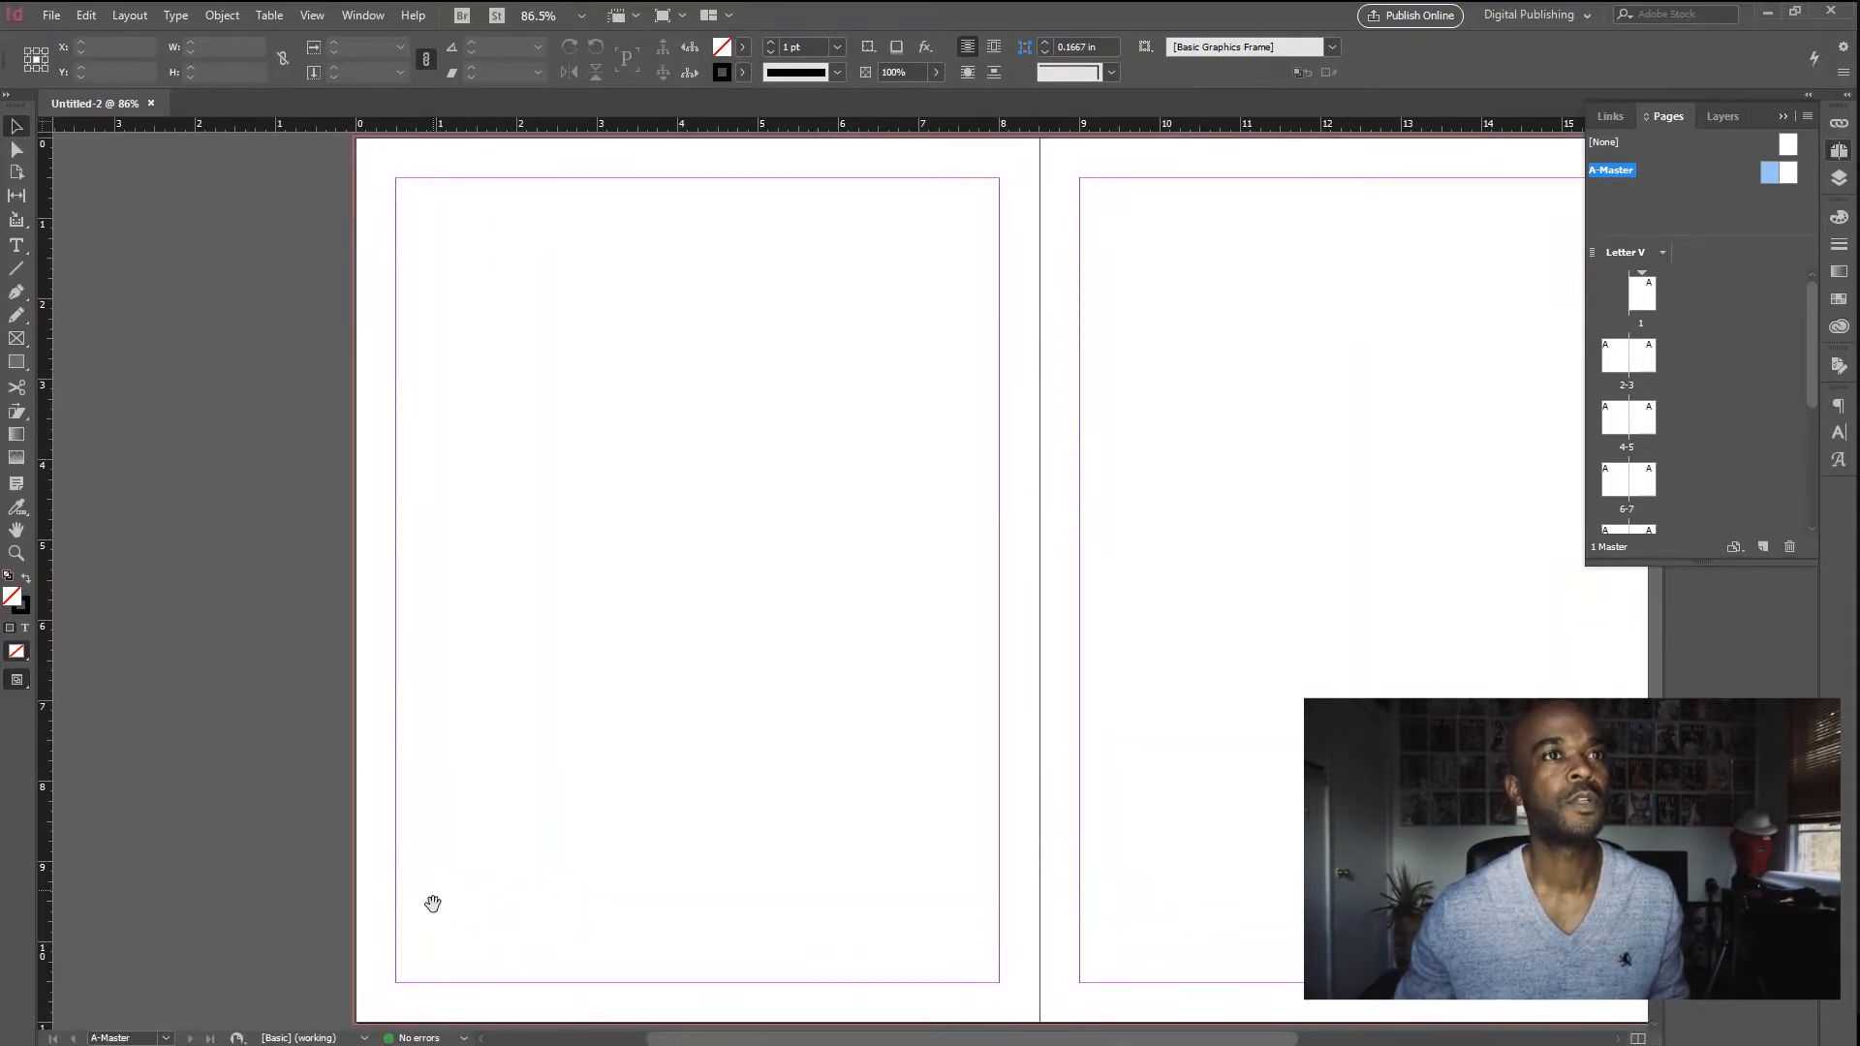
left_click_drag(433, 904, 452, 835)
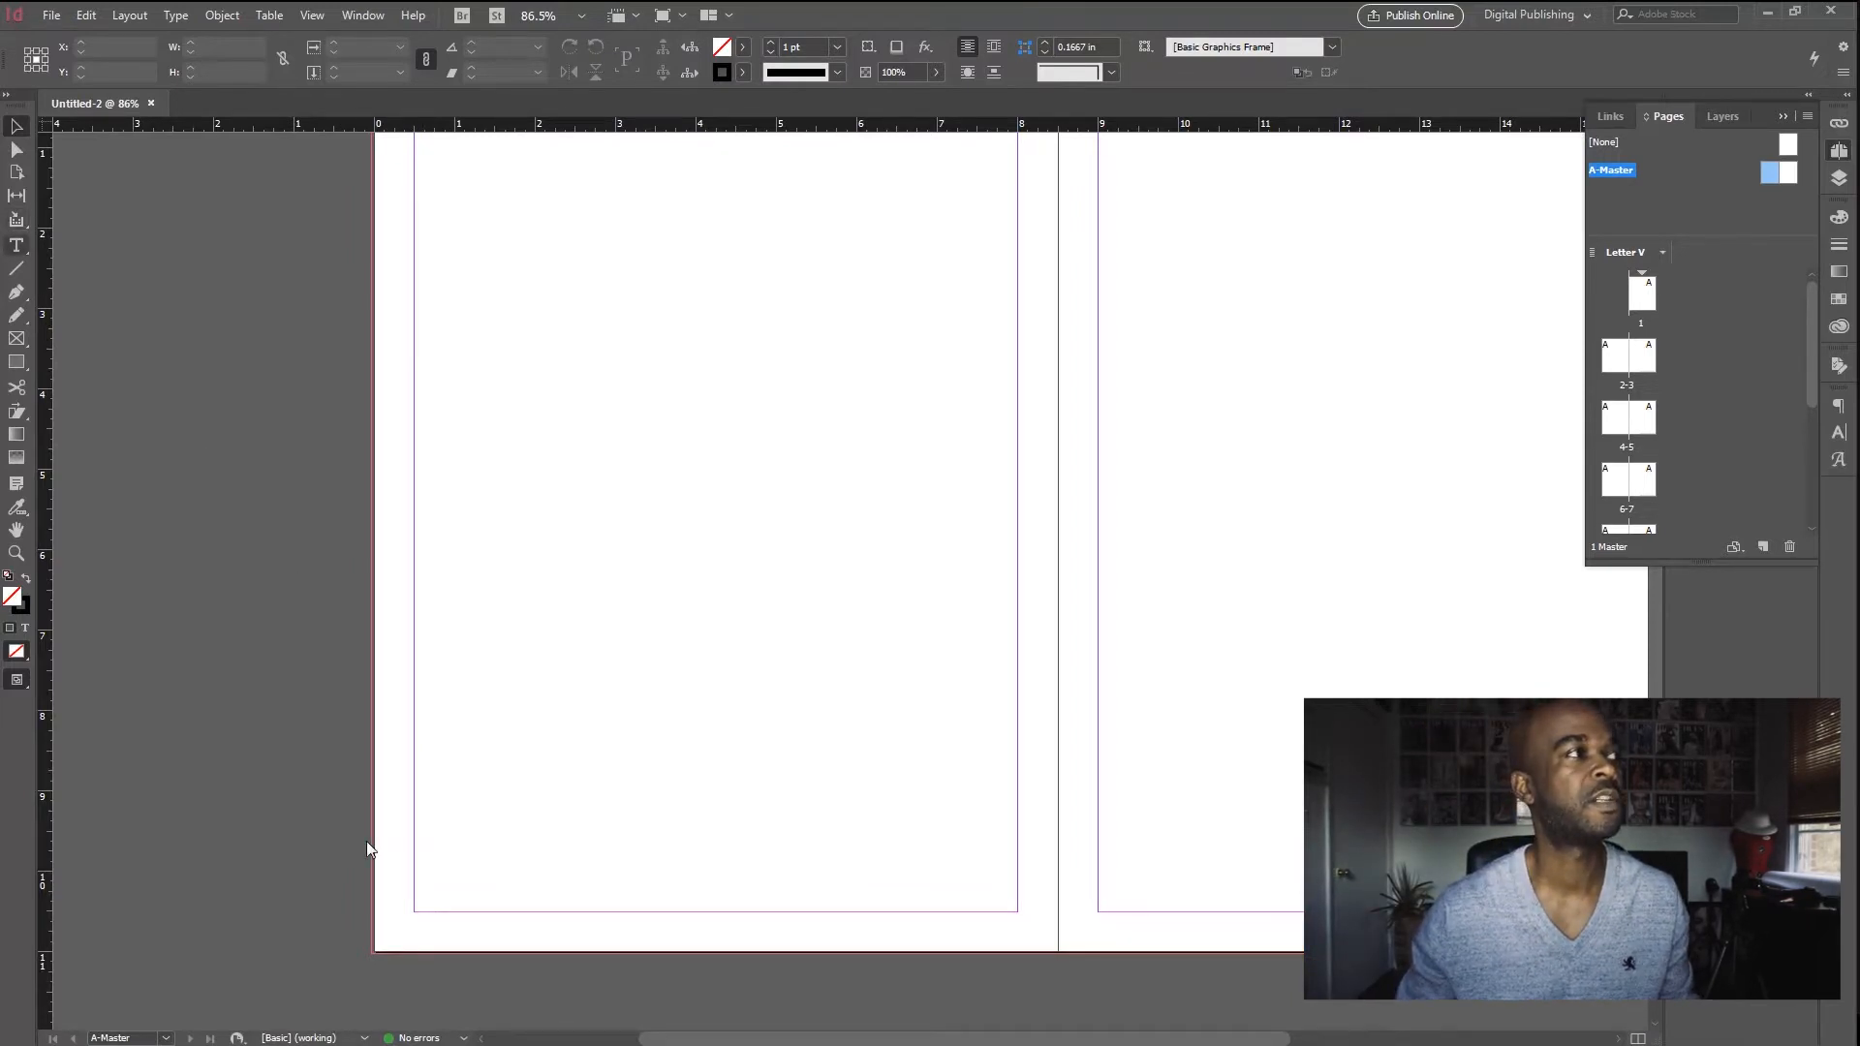
left_click_drag(415, 869, 463, 912)
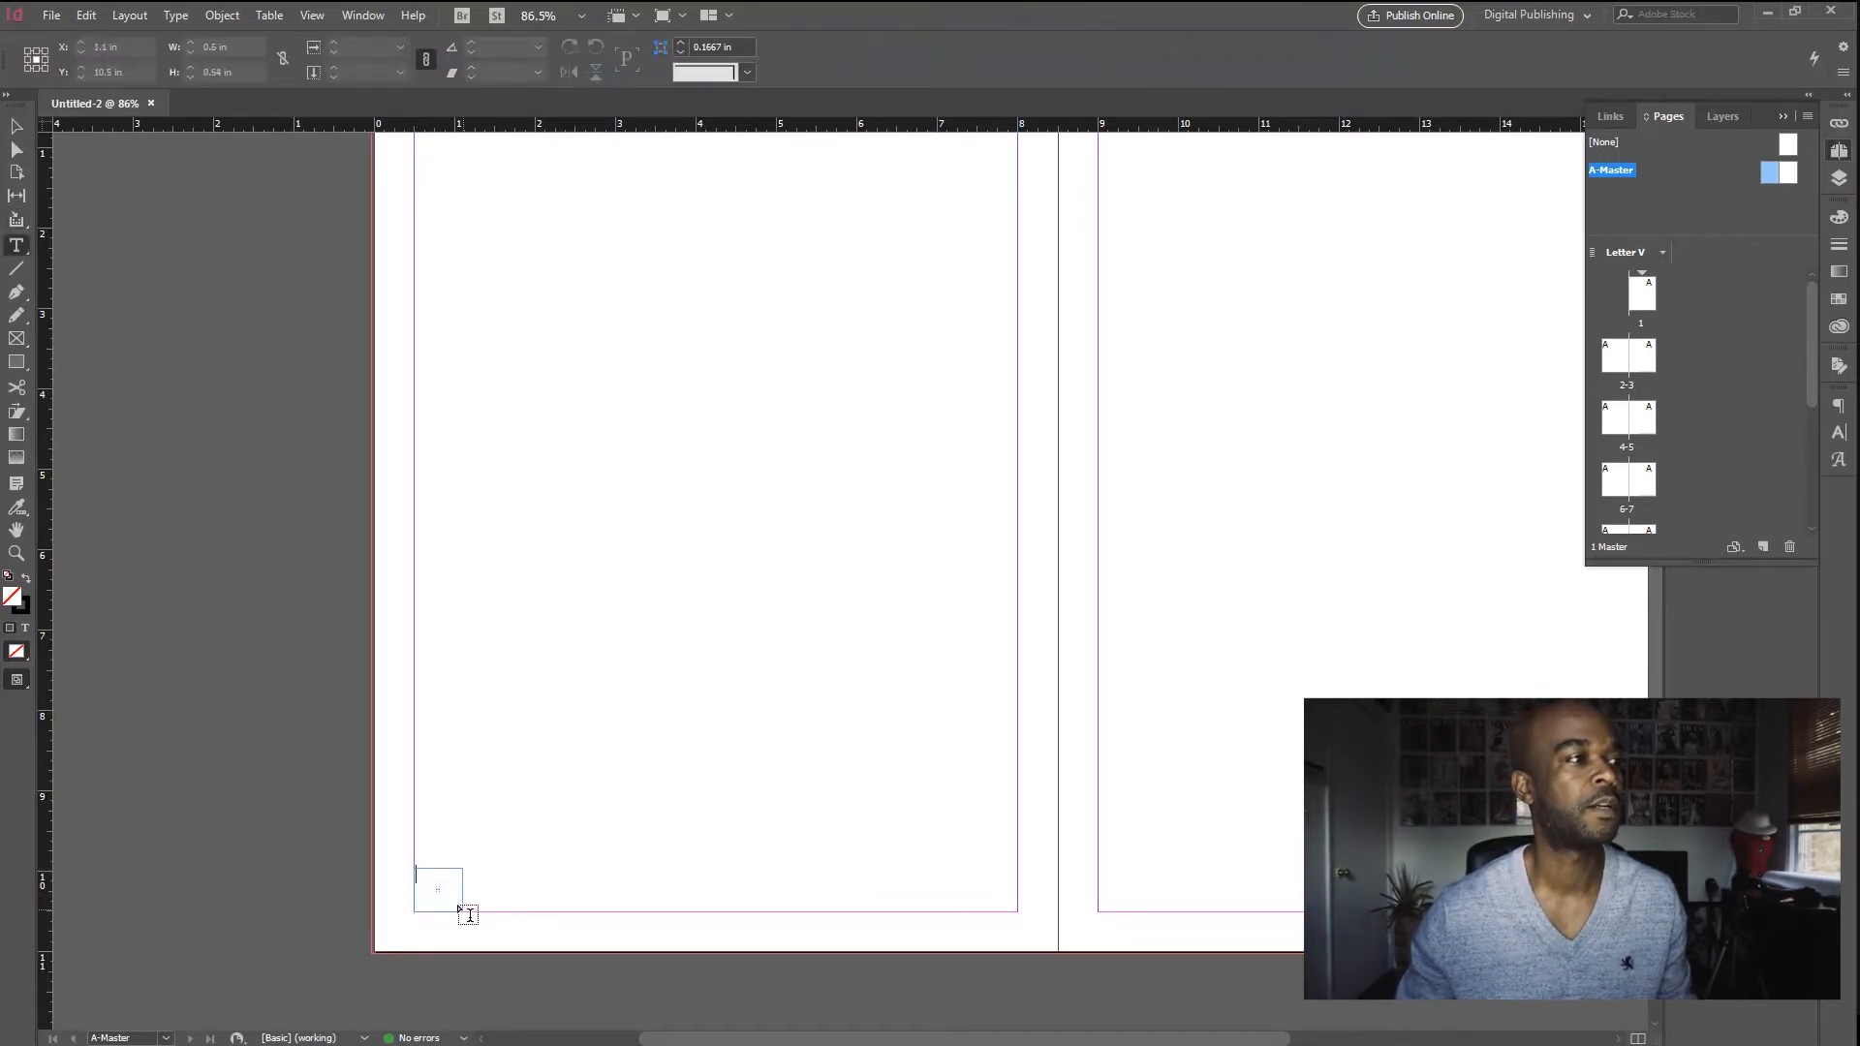
key("Escape")
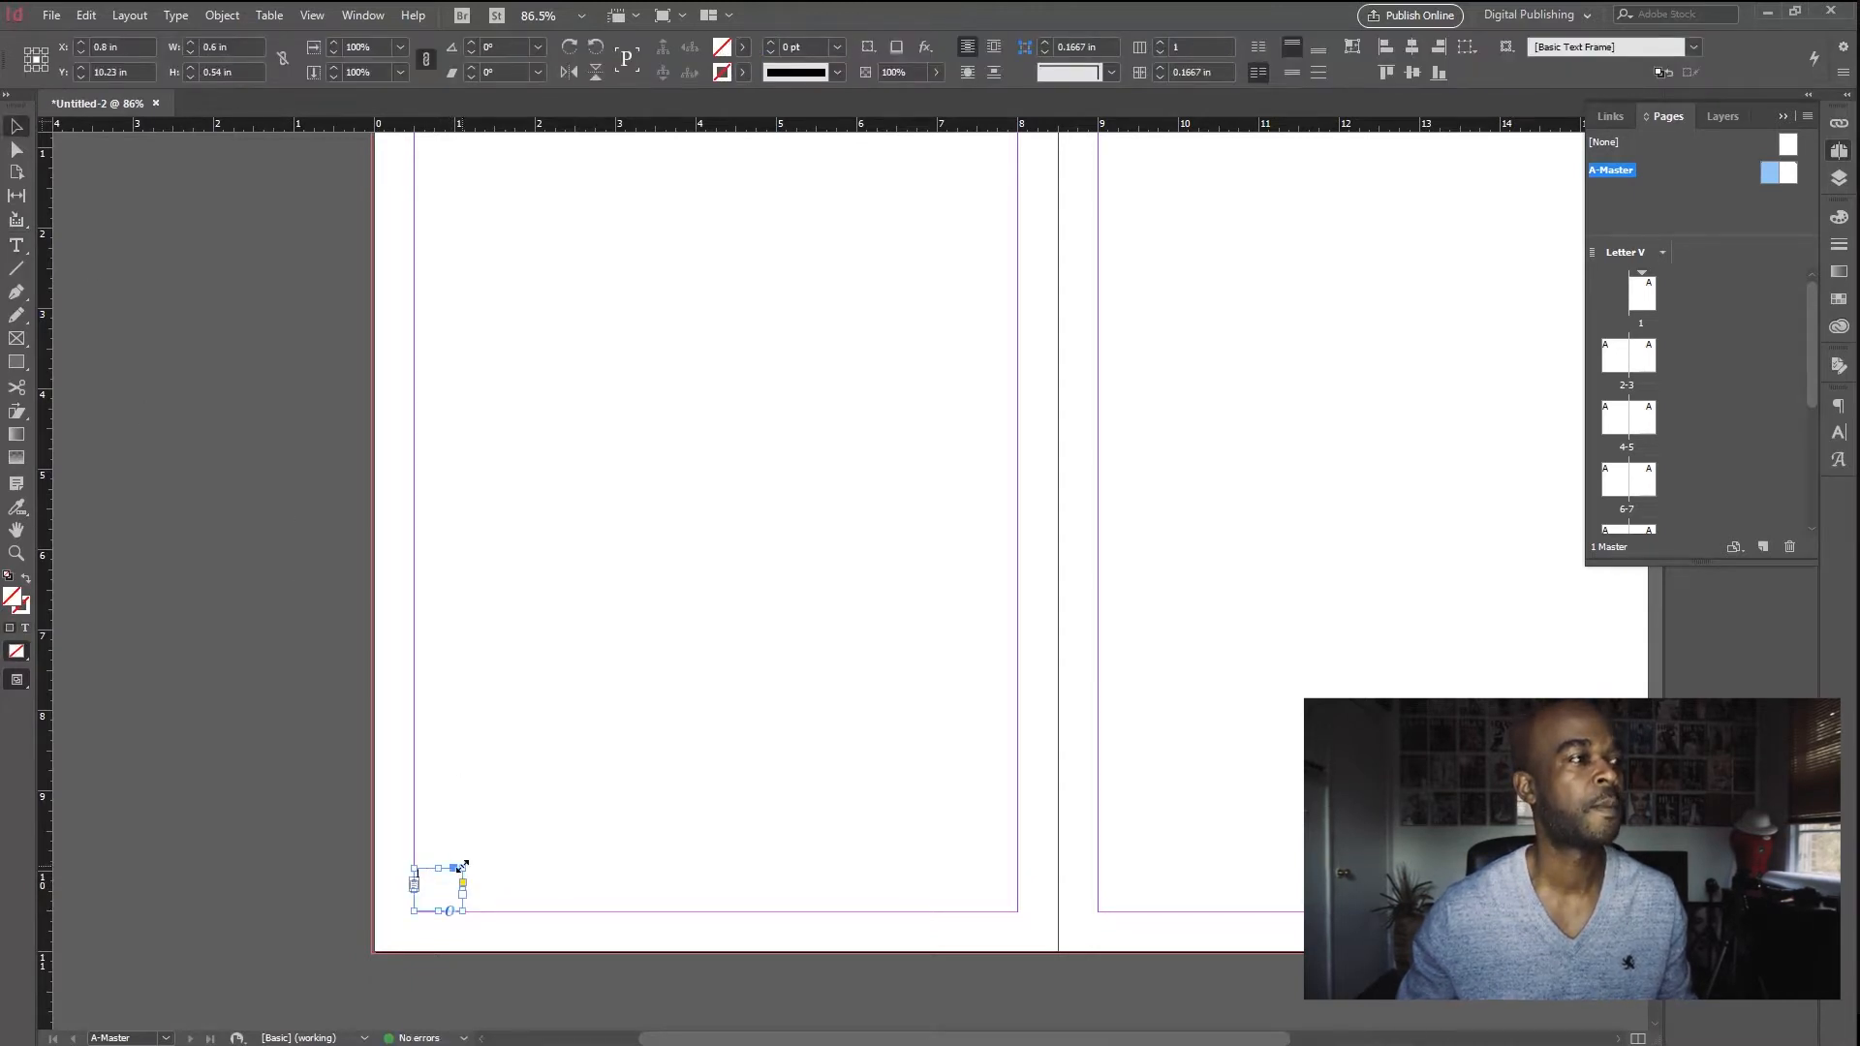
left_click_drag(332, 797, 494, 959)
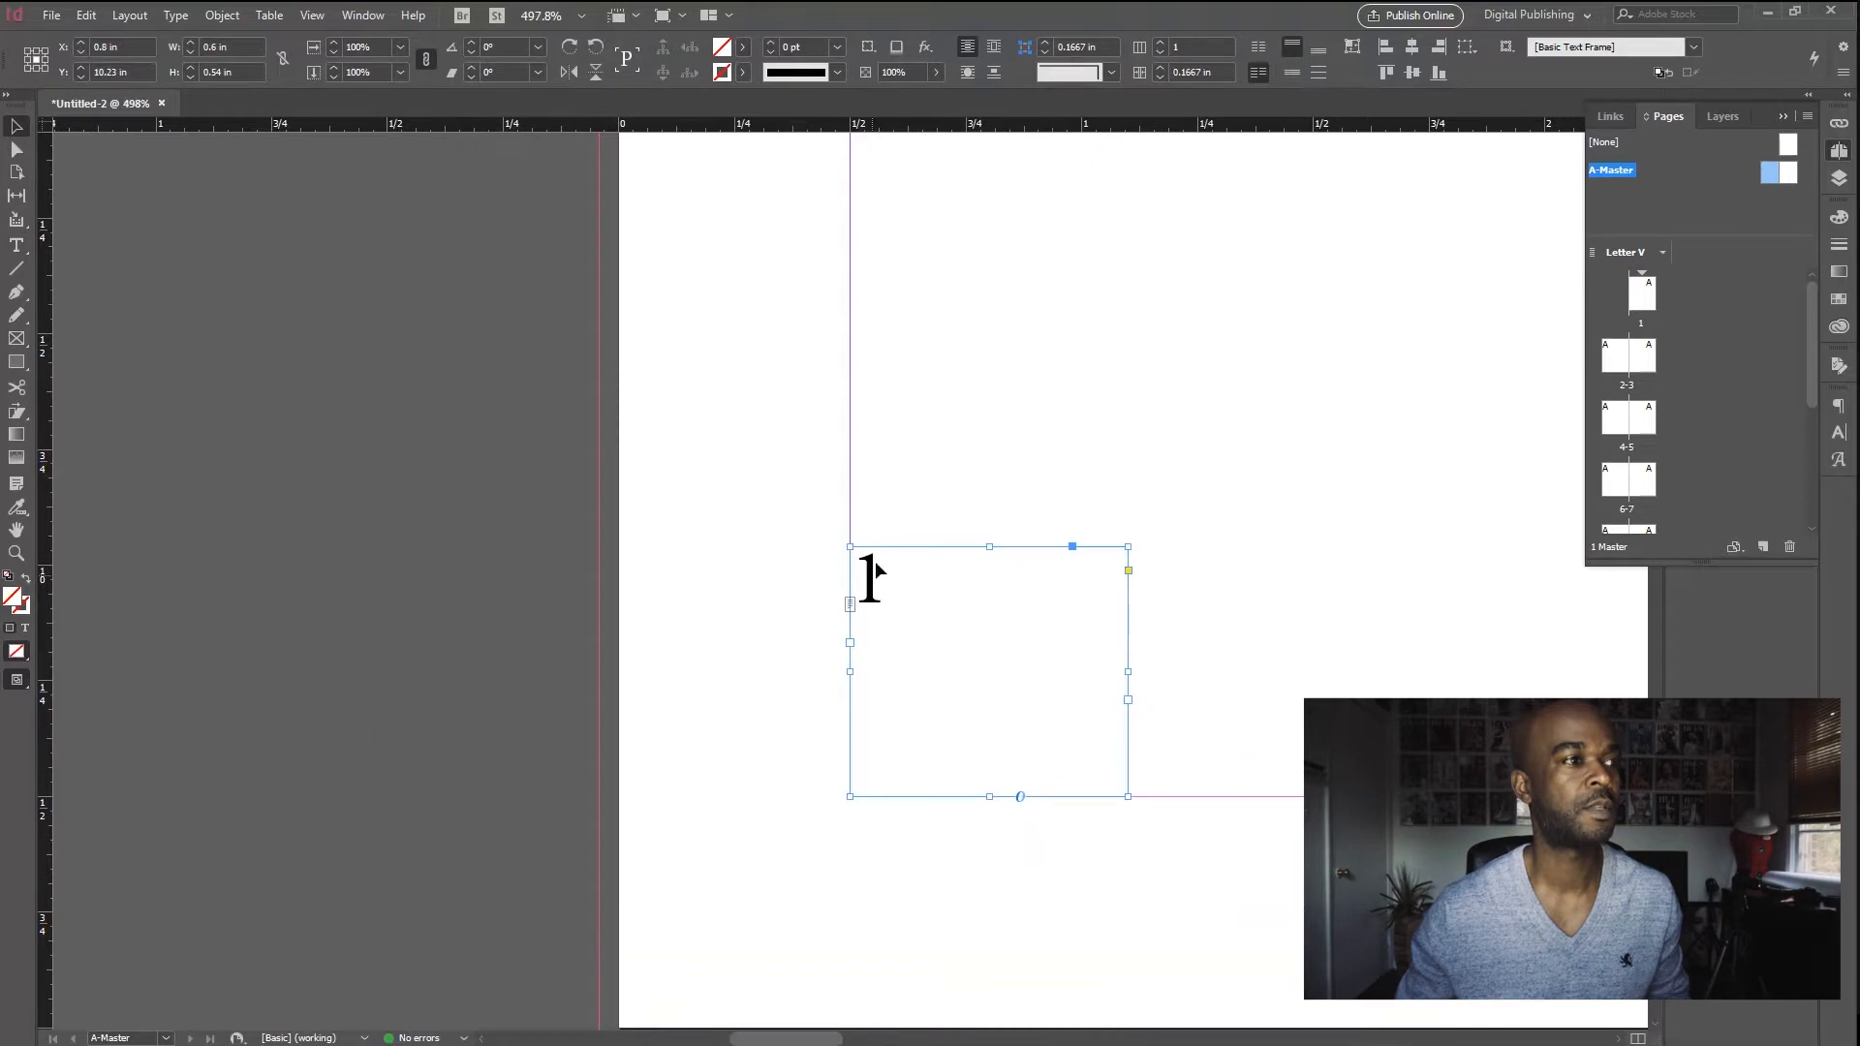
Step: Delete the page-number text frame from the left A-Master page
key("Delete")
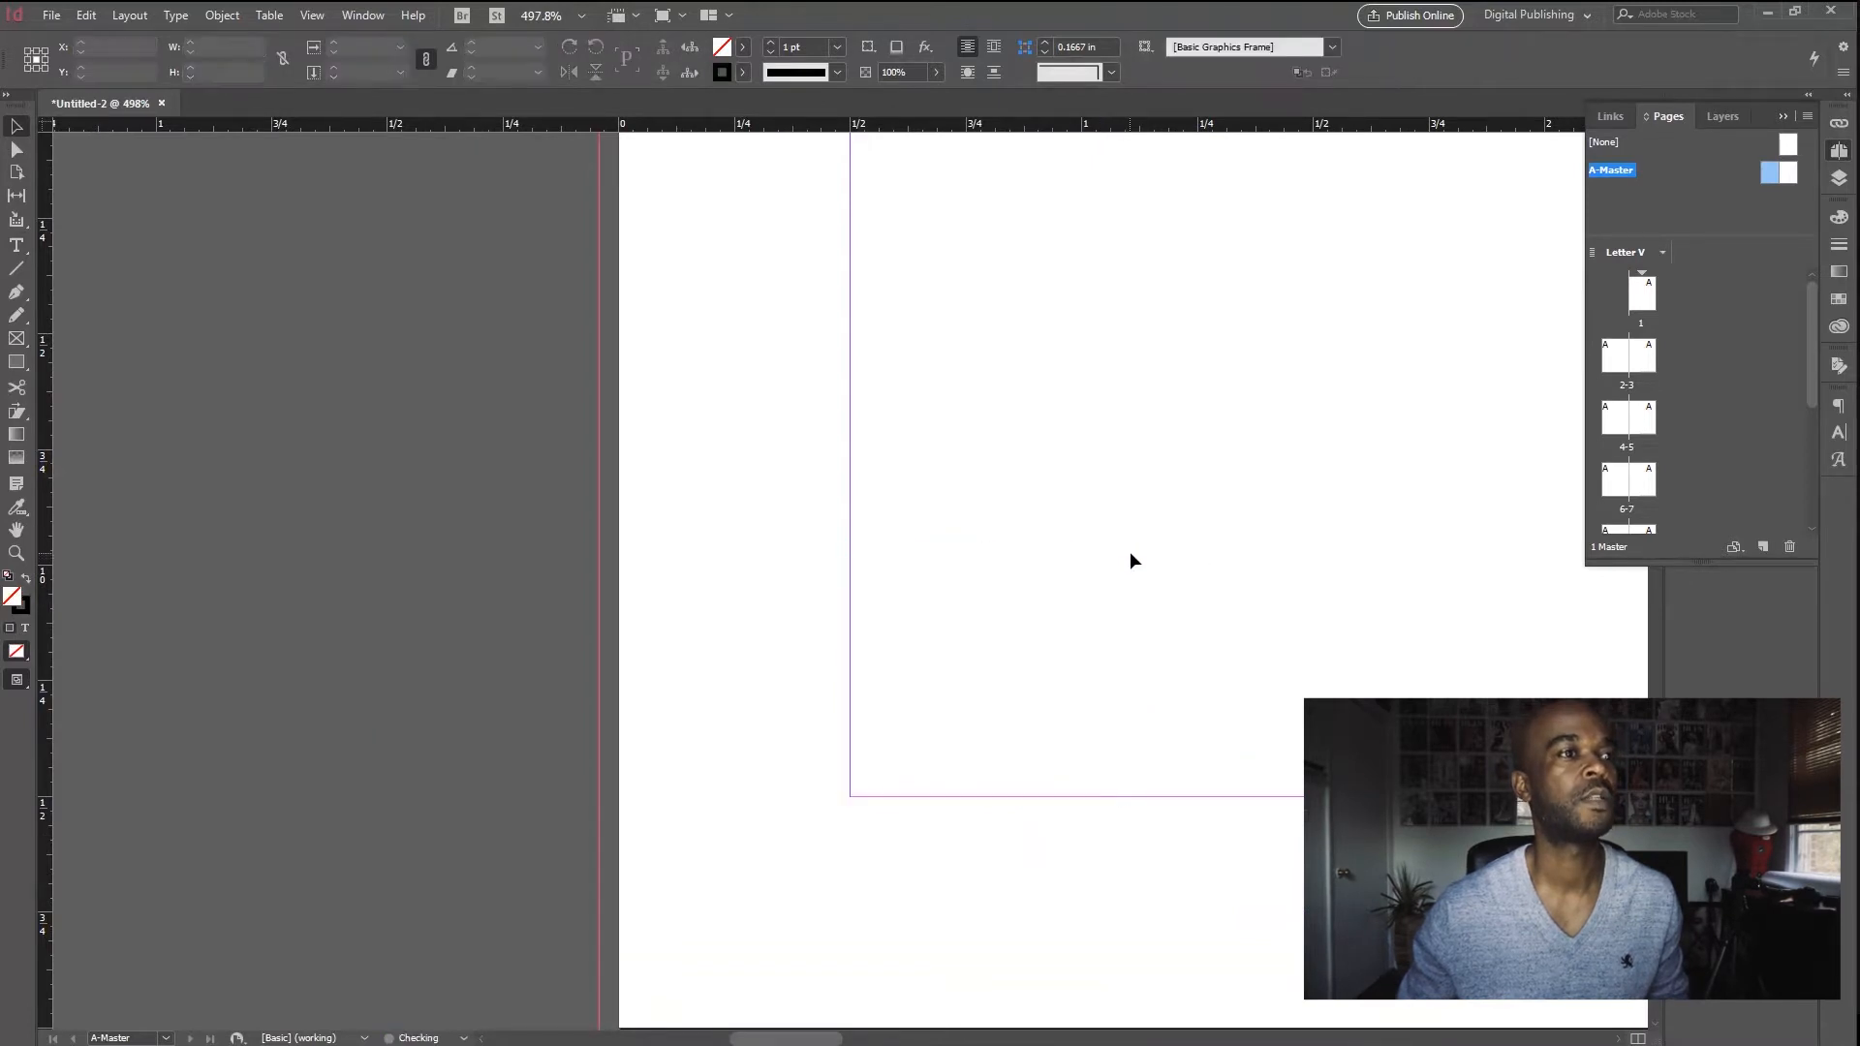
left_click(89, 14)
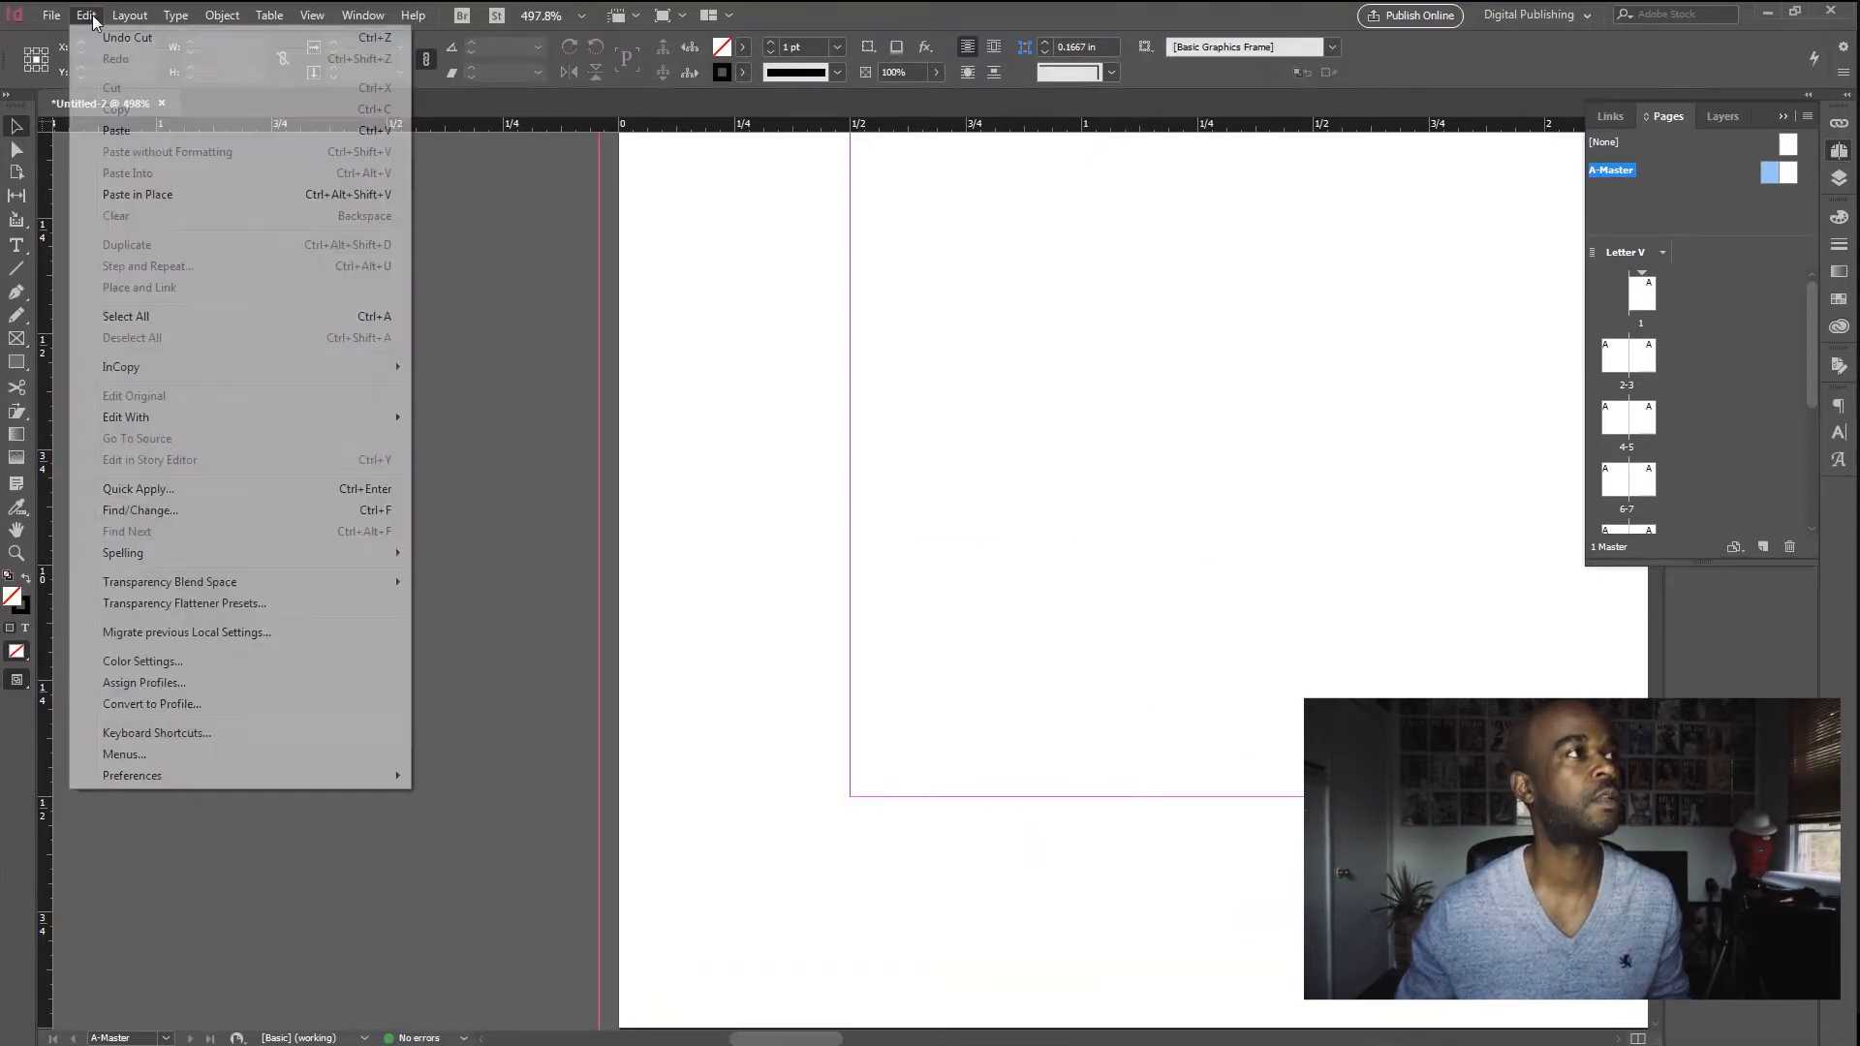
left_click(299, 196)
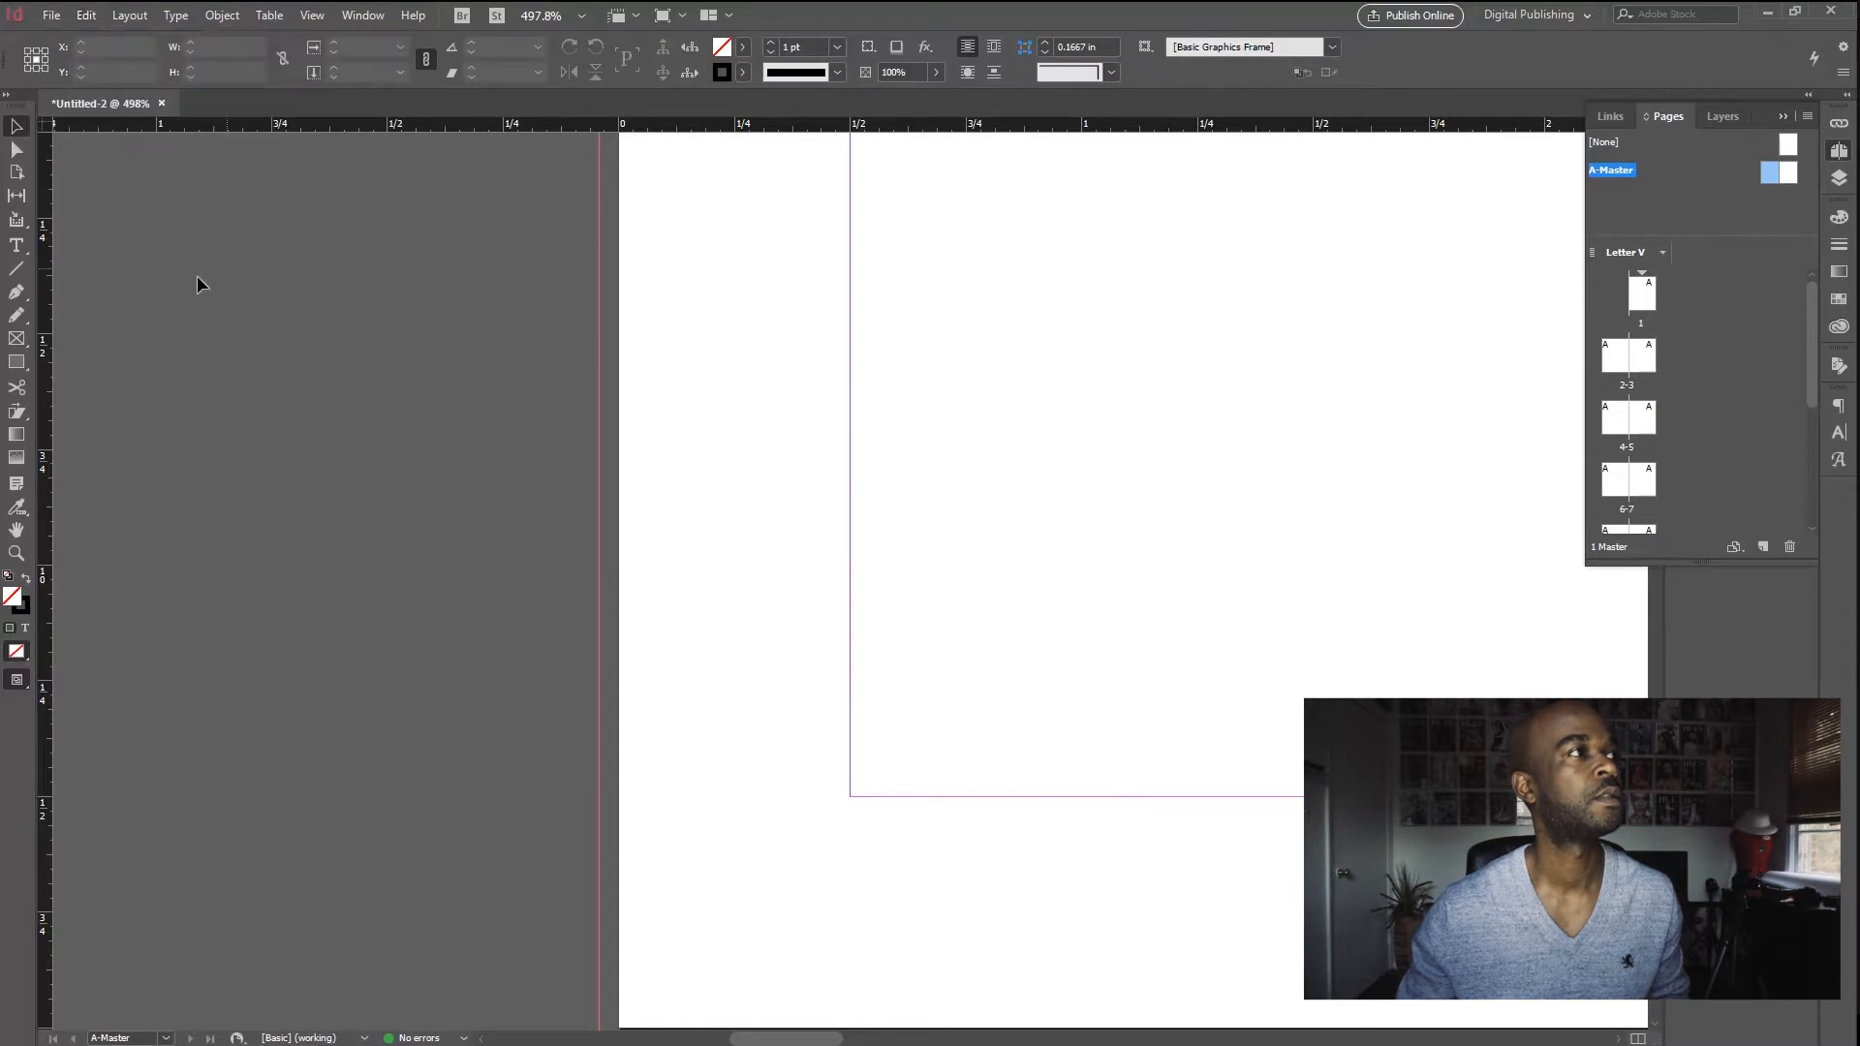
Step: Draw a text frame about 0.27 inches wide in the left master page's lower-left margin corner, enter 1, and shorten it to about 0.185 inches
left_click(16, 245)
left_click_drag(850, 651, 975, 790)
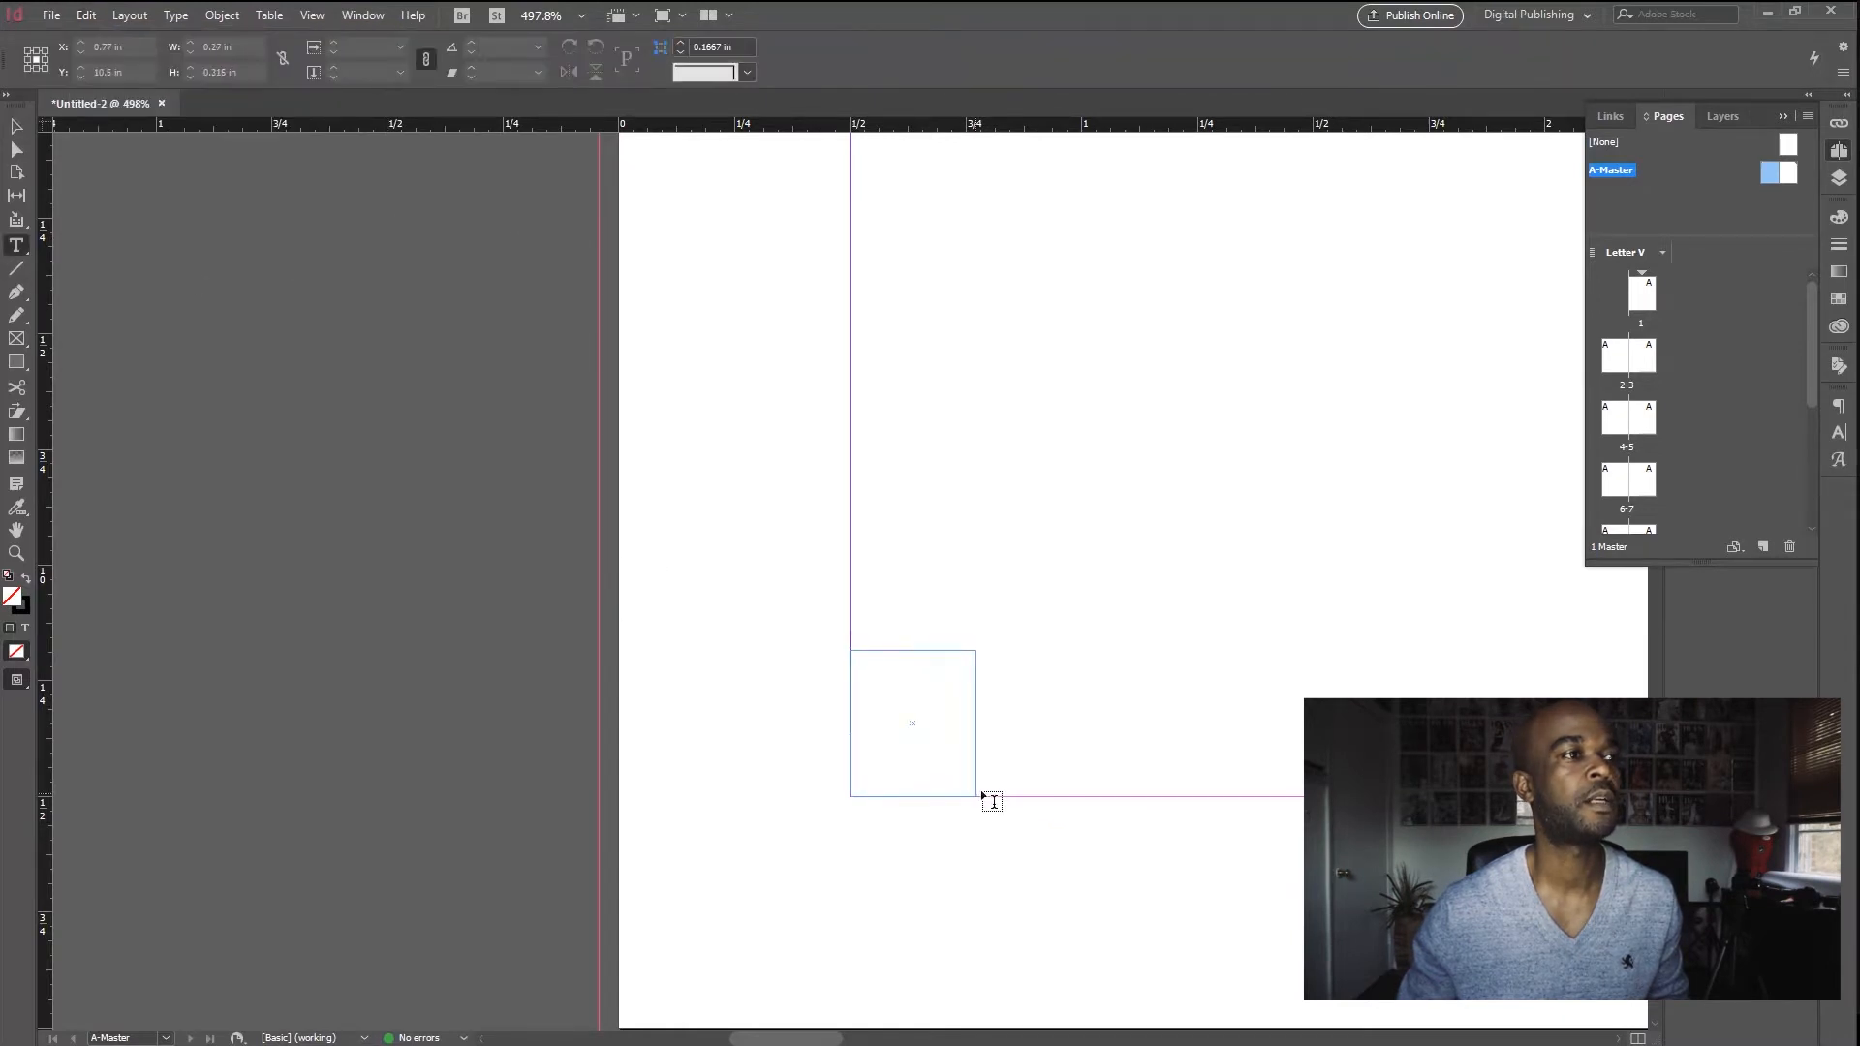
type("1")
key("Escape")
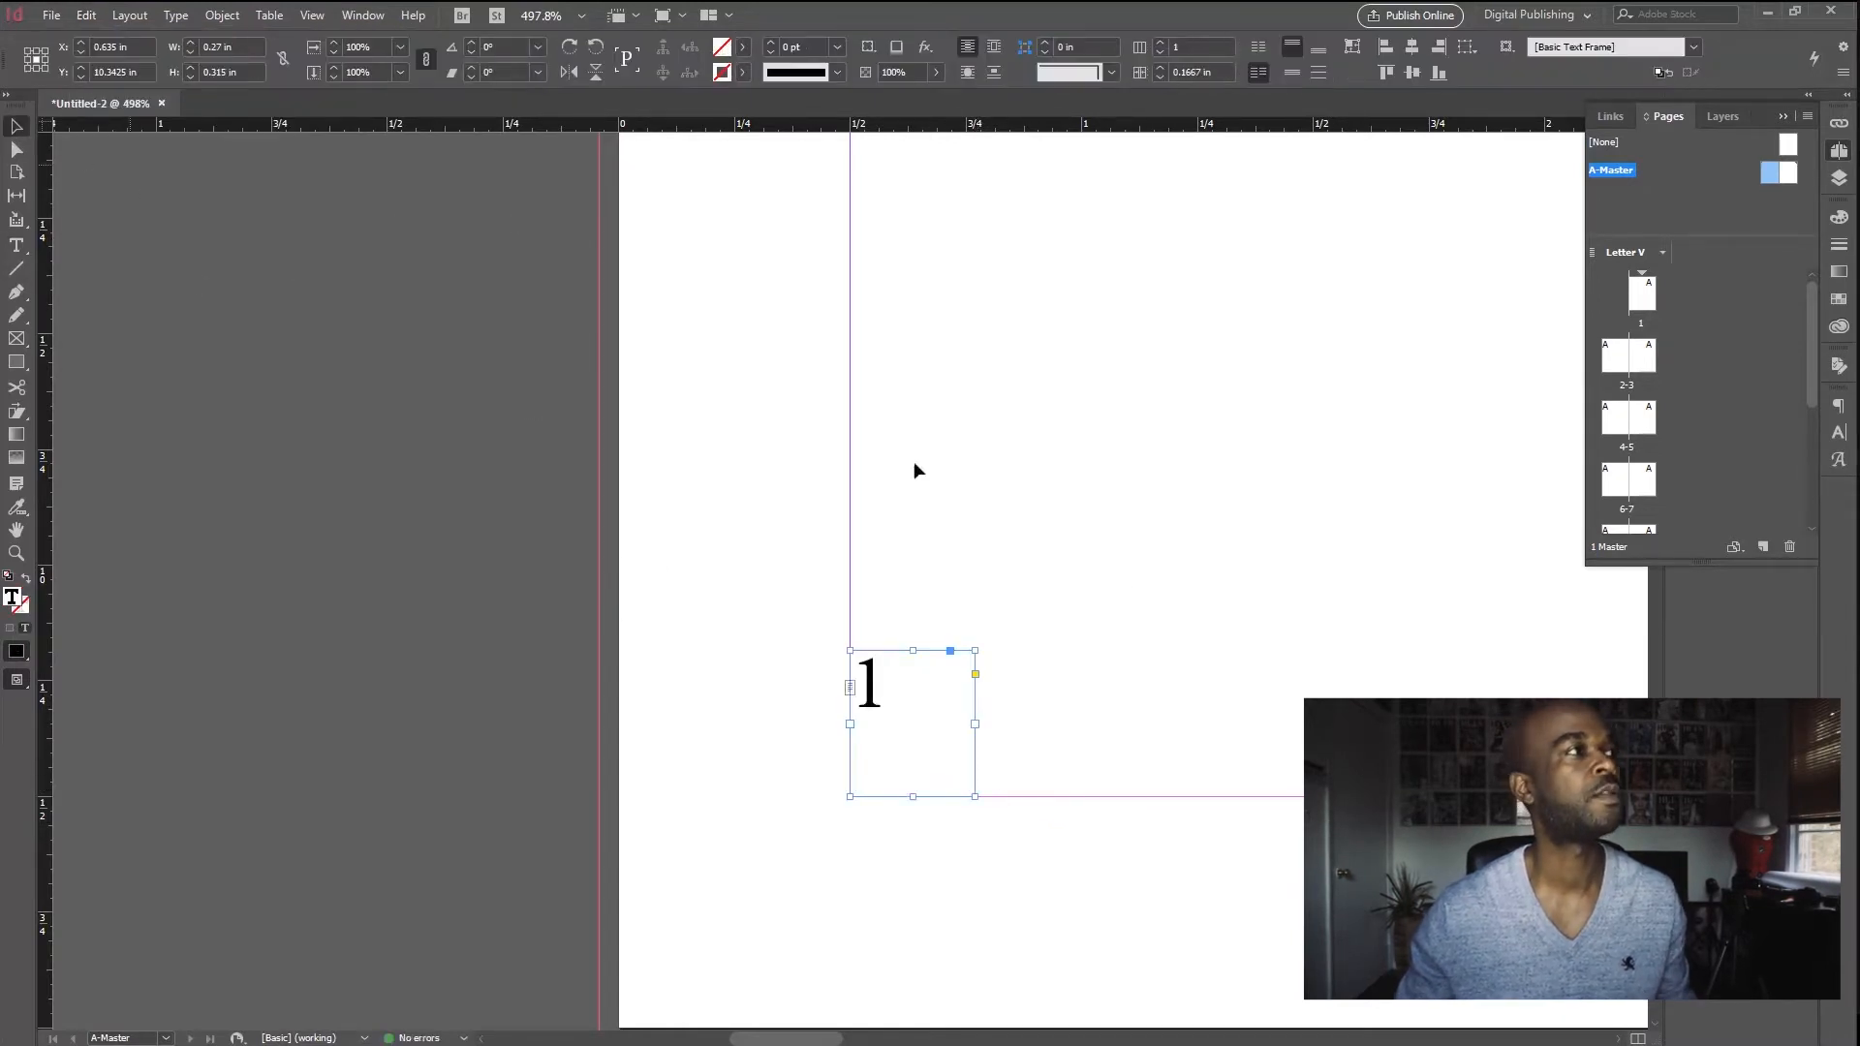
left_click_drag(913, 649, 916, 710)
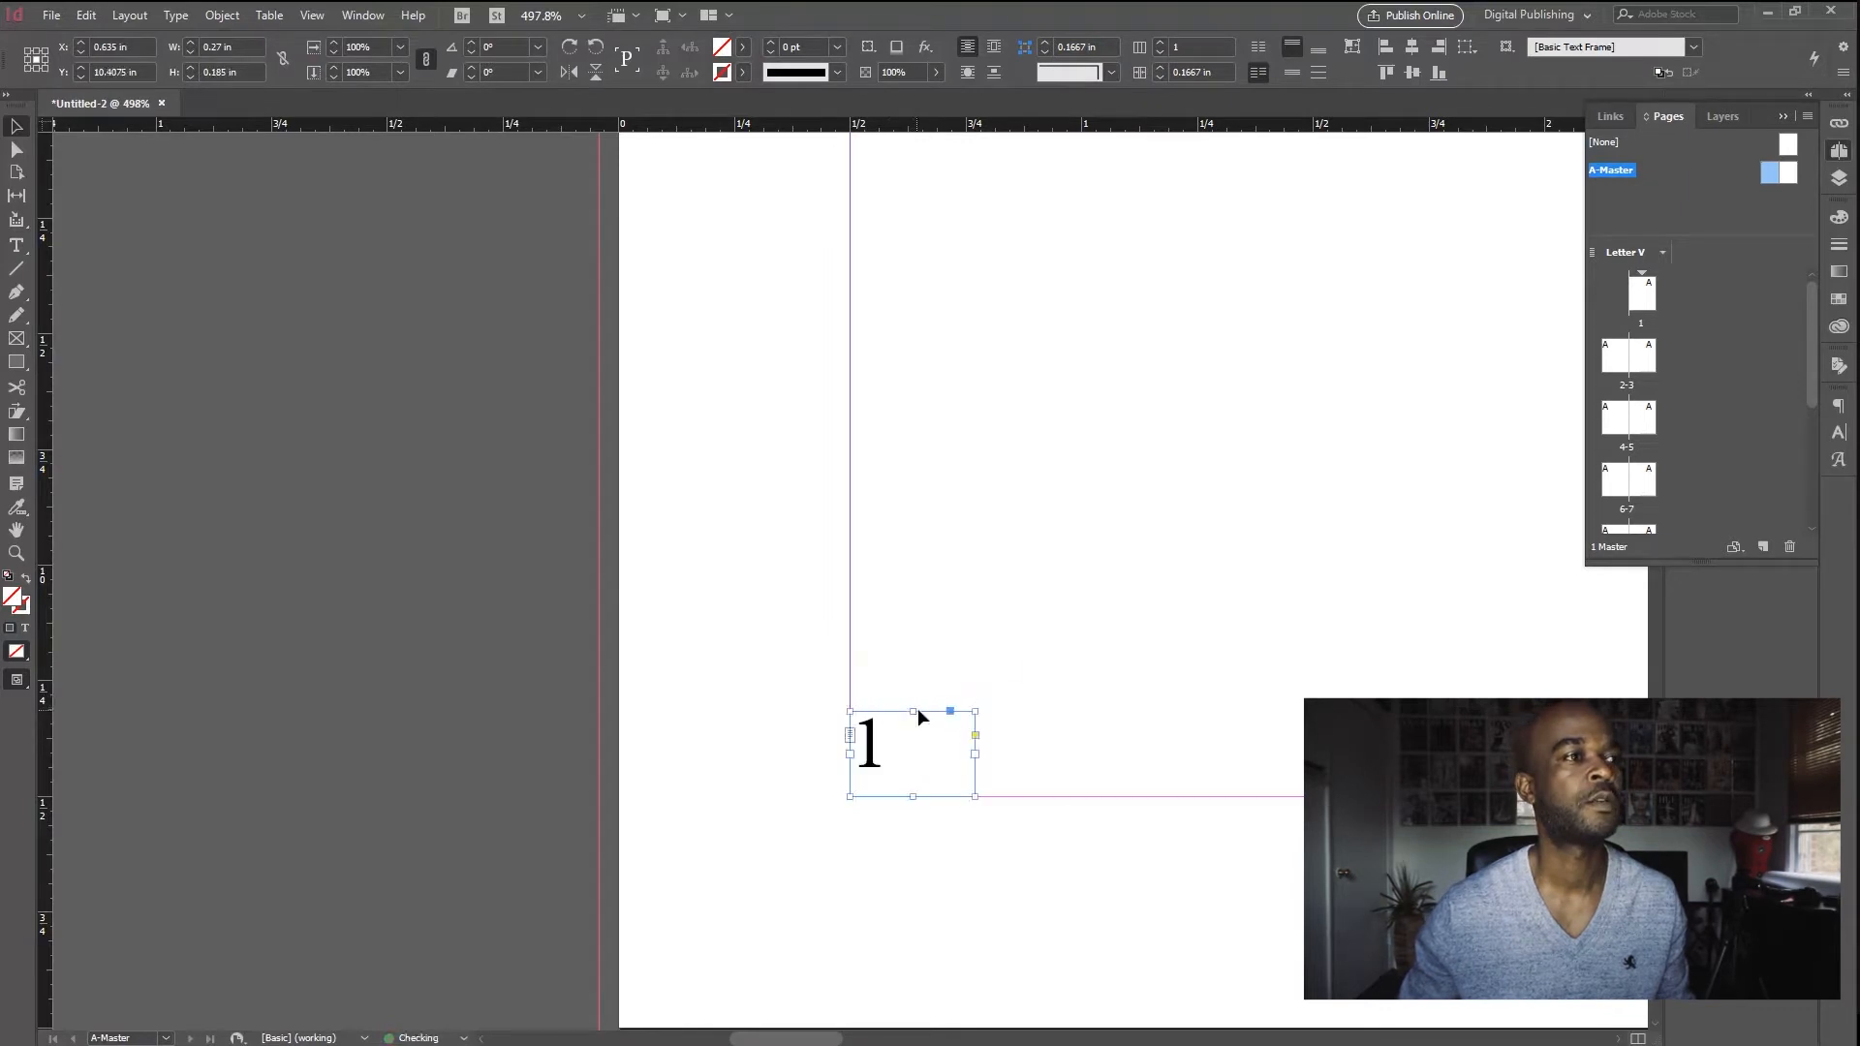
left_click(1009, 600)
Step: Examine the number at the lower-left margin corner of the left-hand document pages, starting from page 2
double_click(1624, 366)
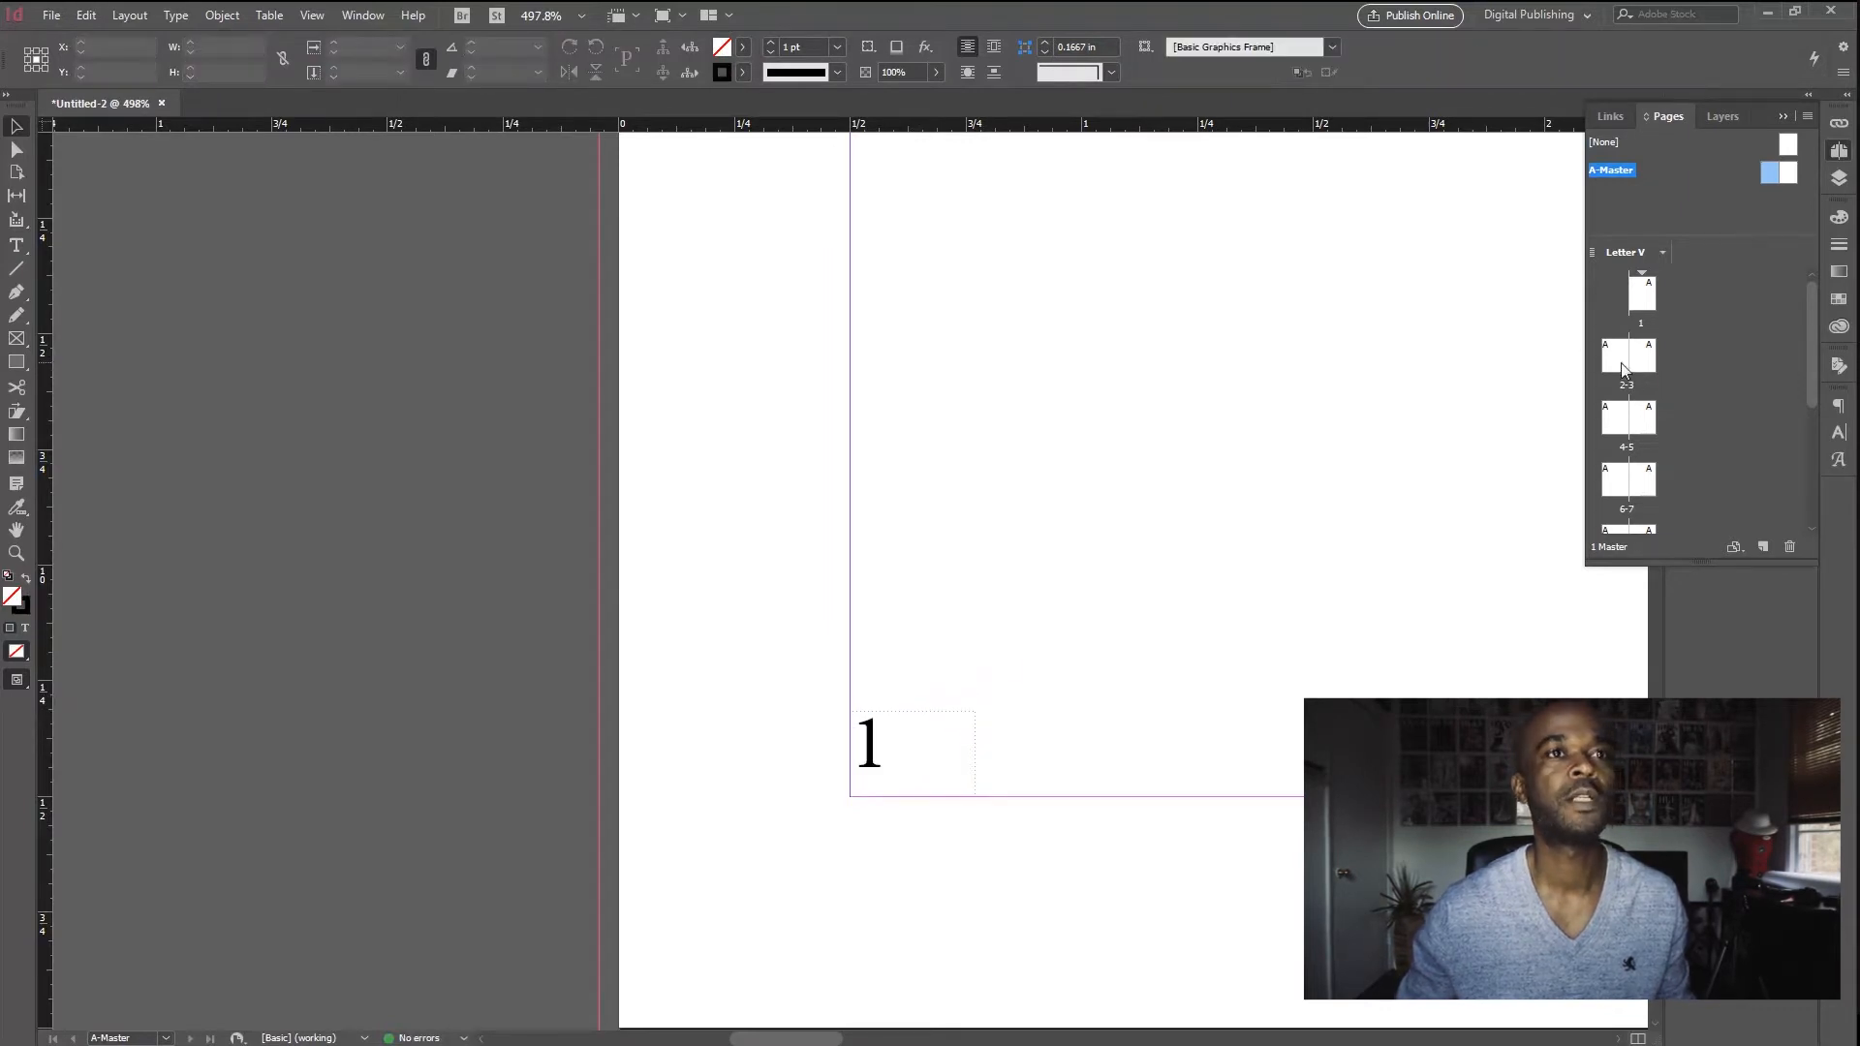
key("ctrl+minus")
key("ctrl+minus")
key("ctrl+minus")
key("ctrl+minus")
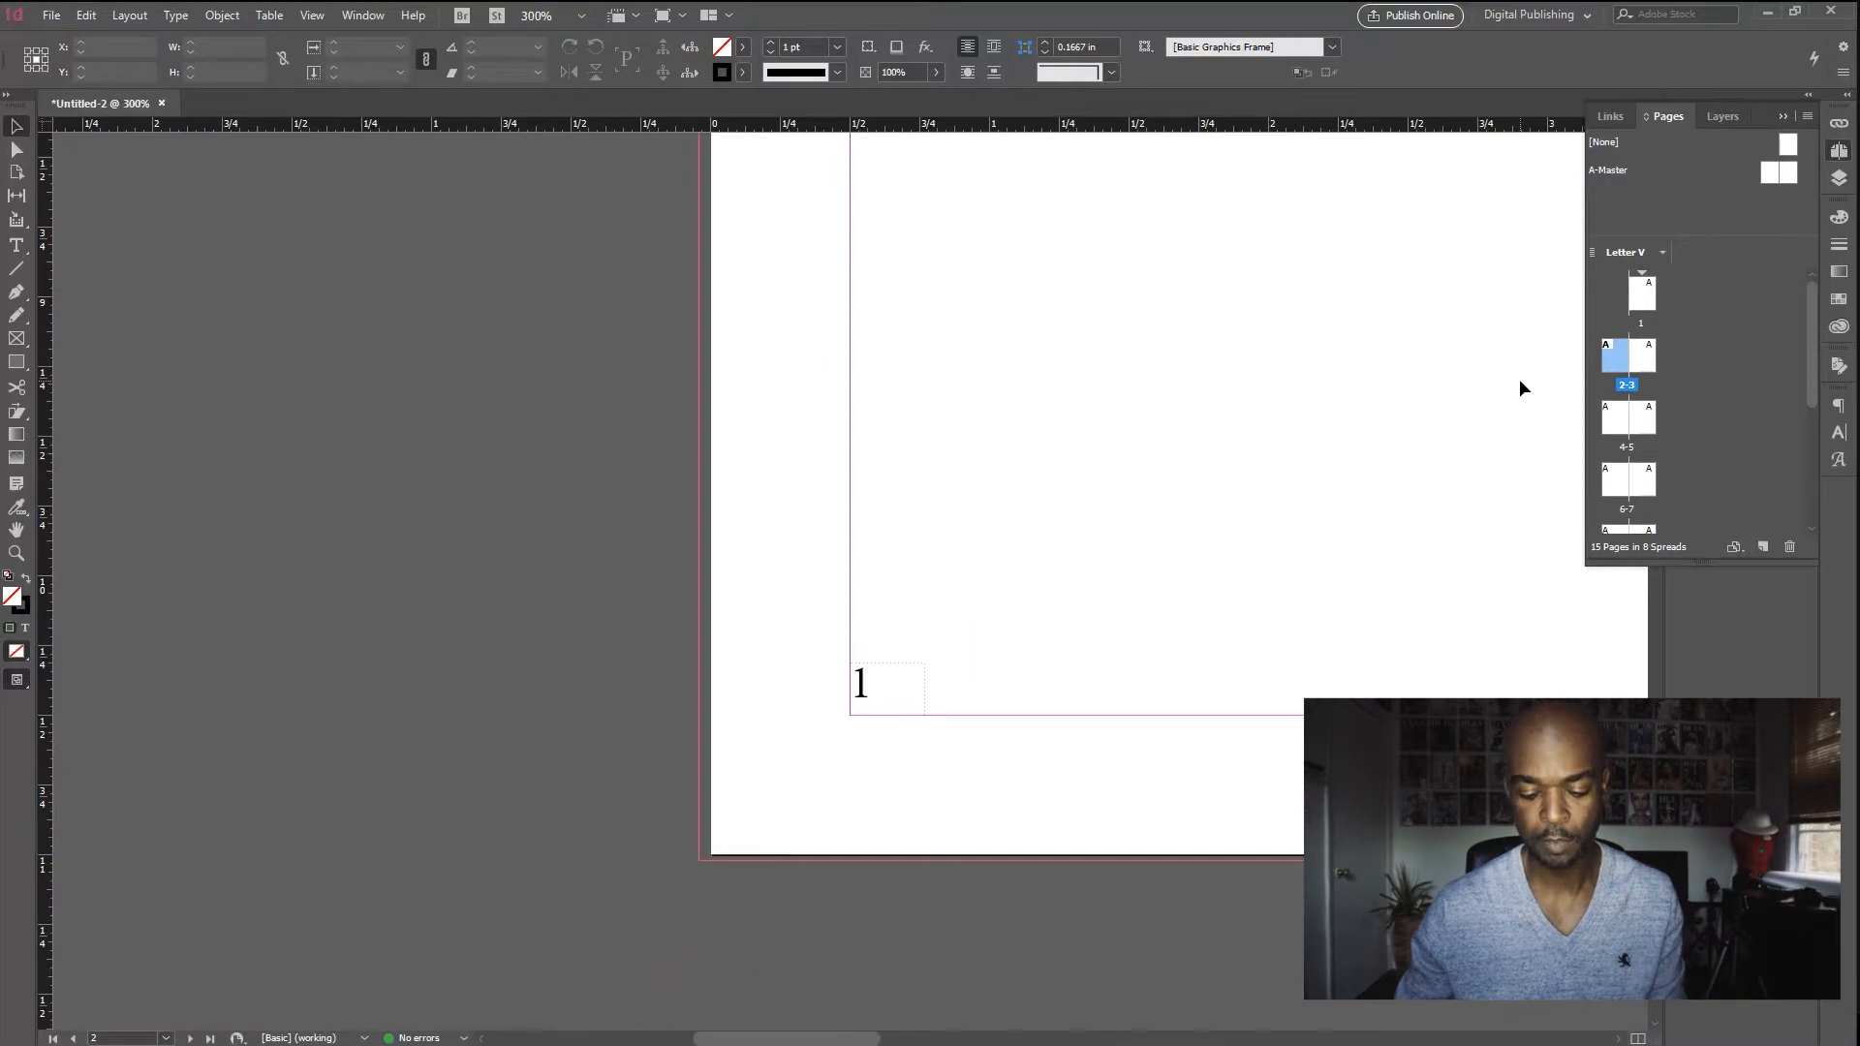
scroll(800, 695, "down", 20)
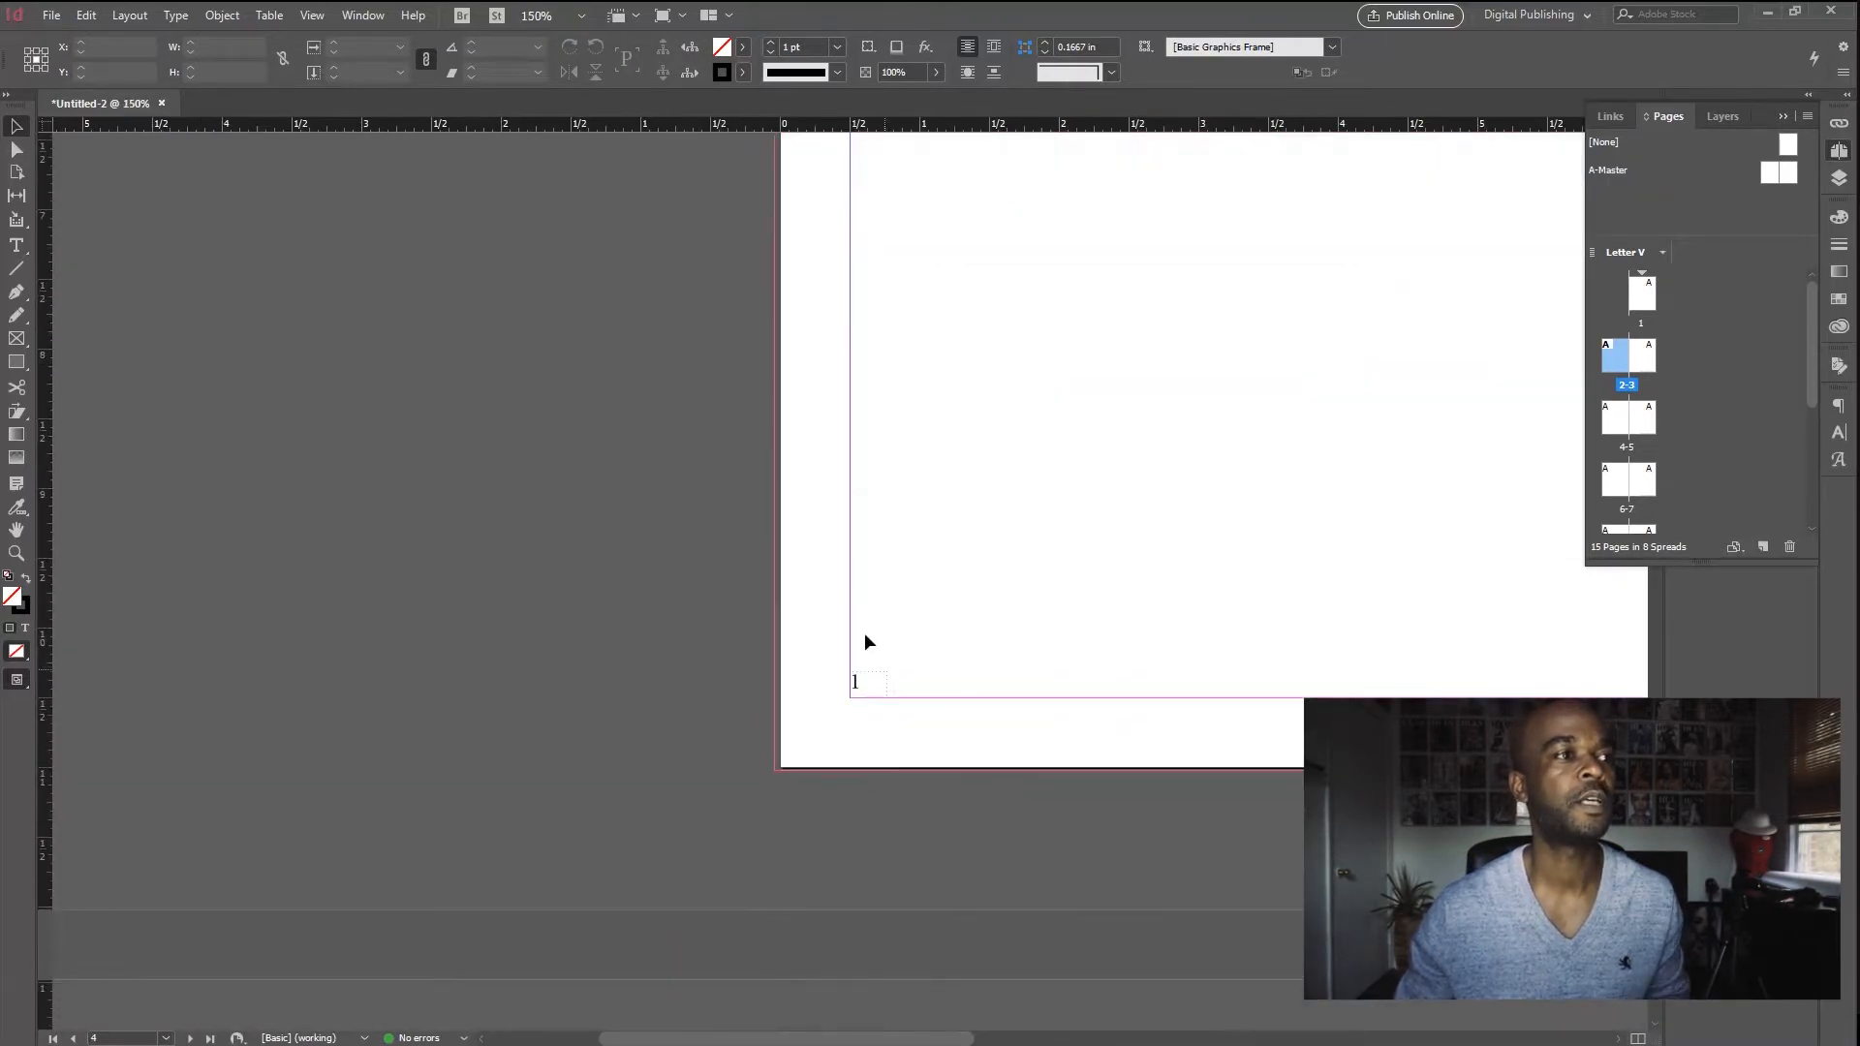
scroll(968, 696, "down", 20)
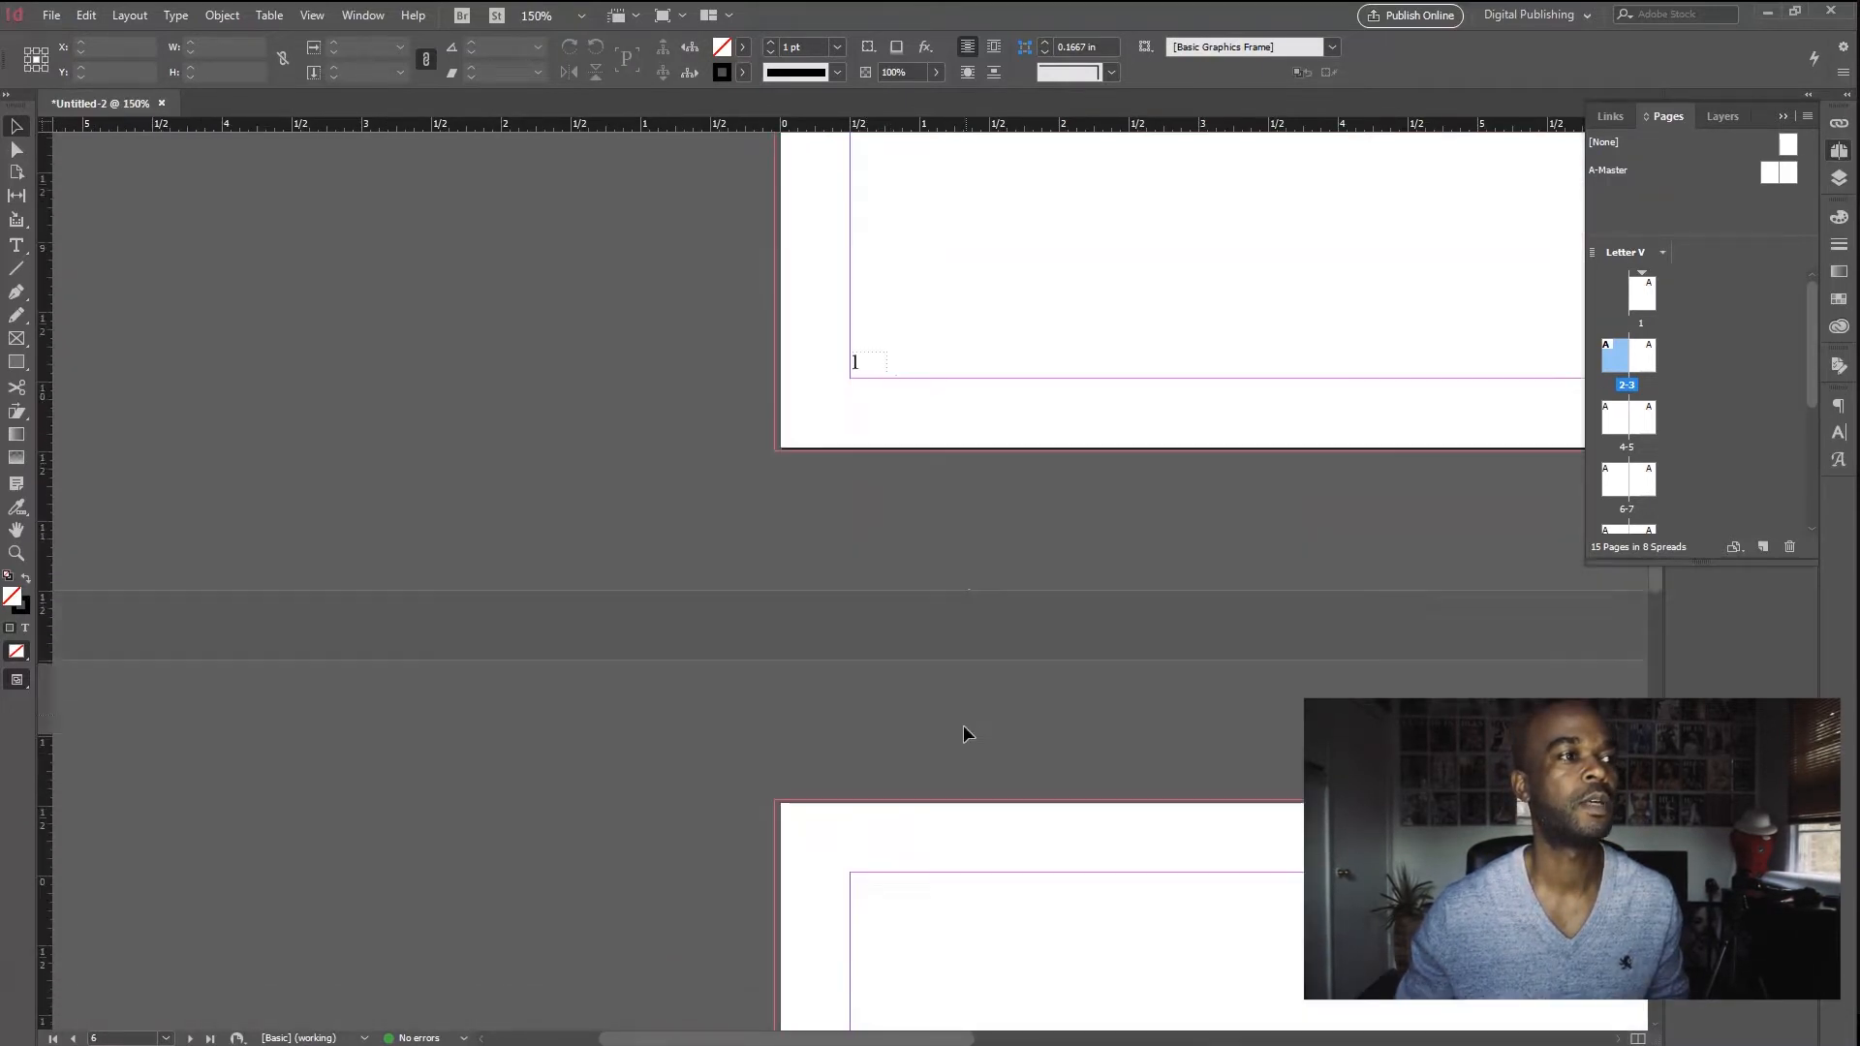
scroll(973, 735, "up", 20)
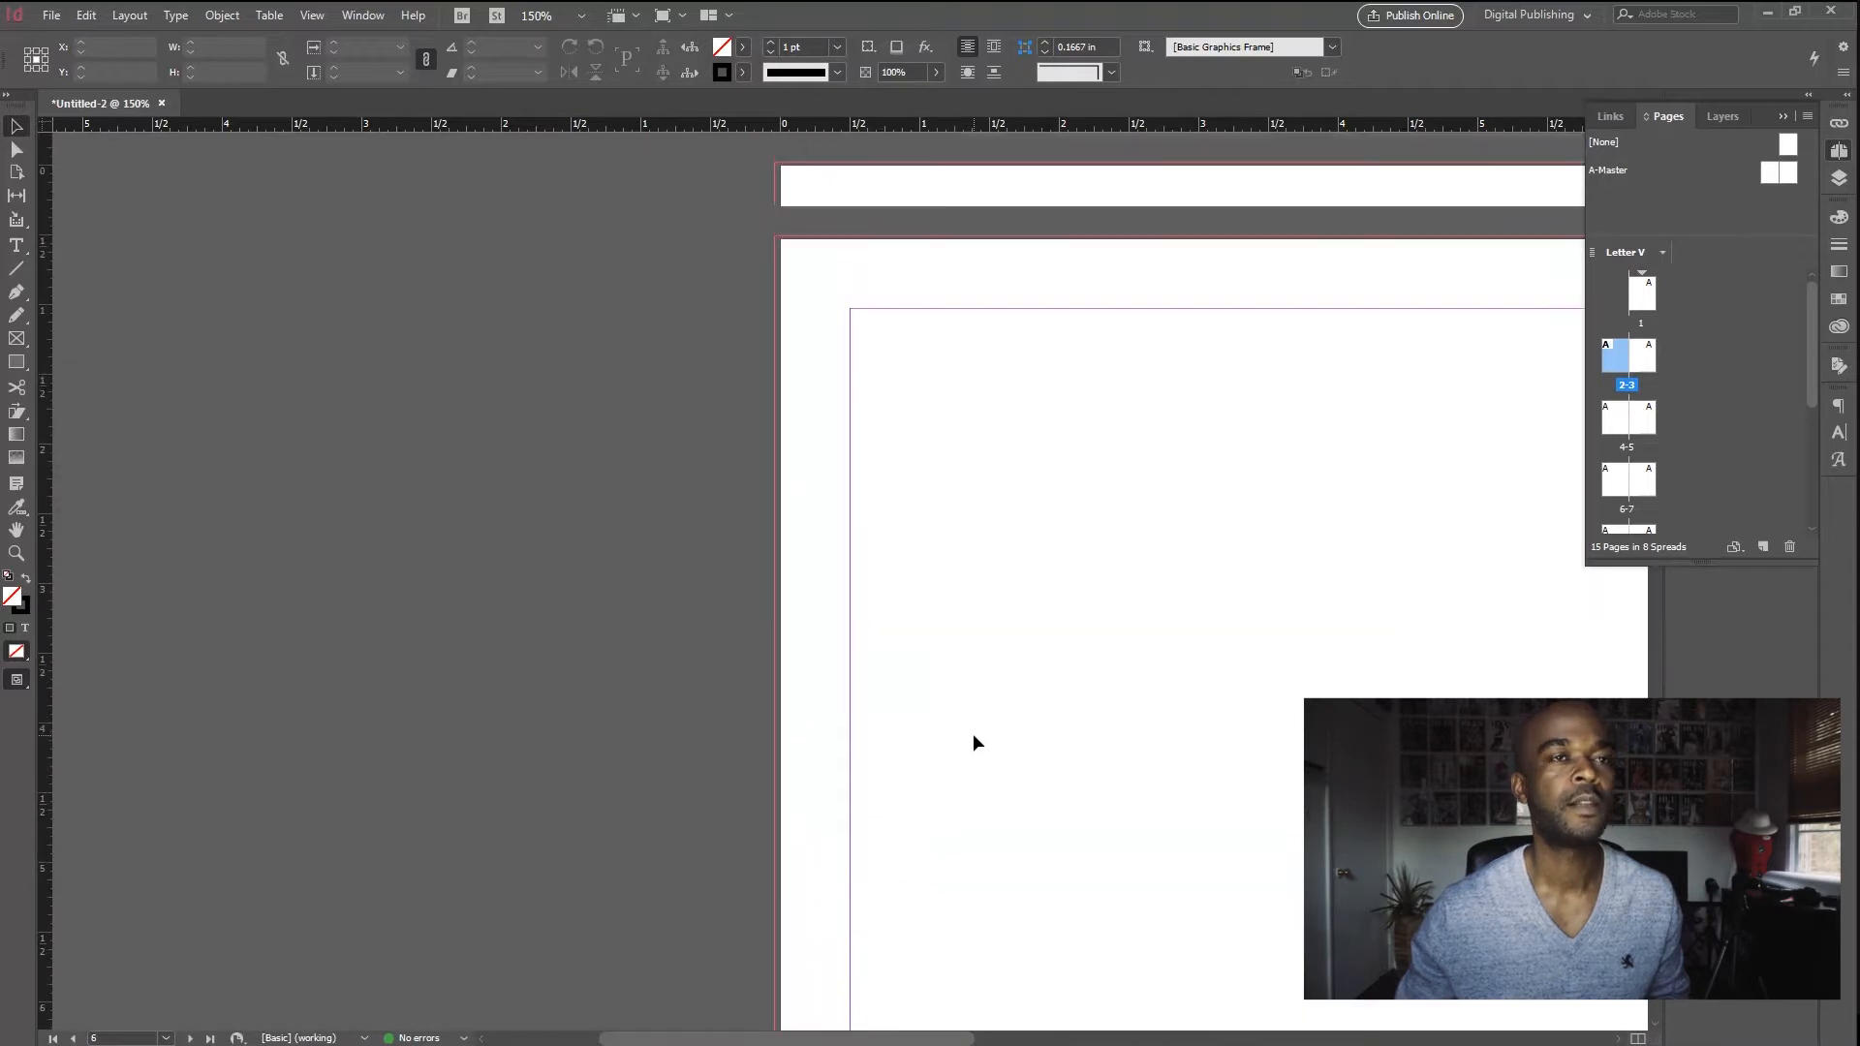
scroll(979, 727, "up", 10)
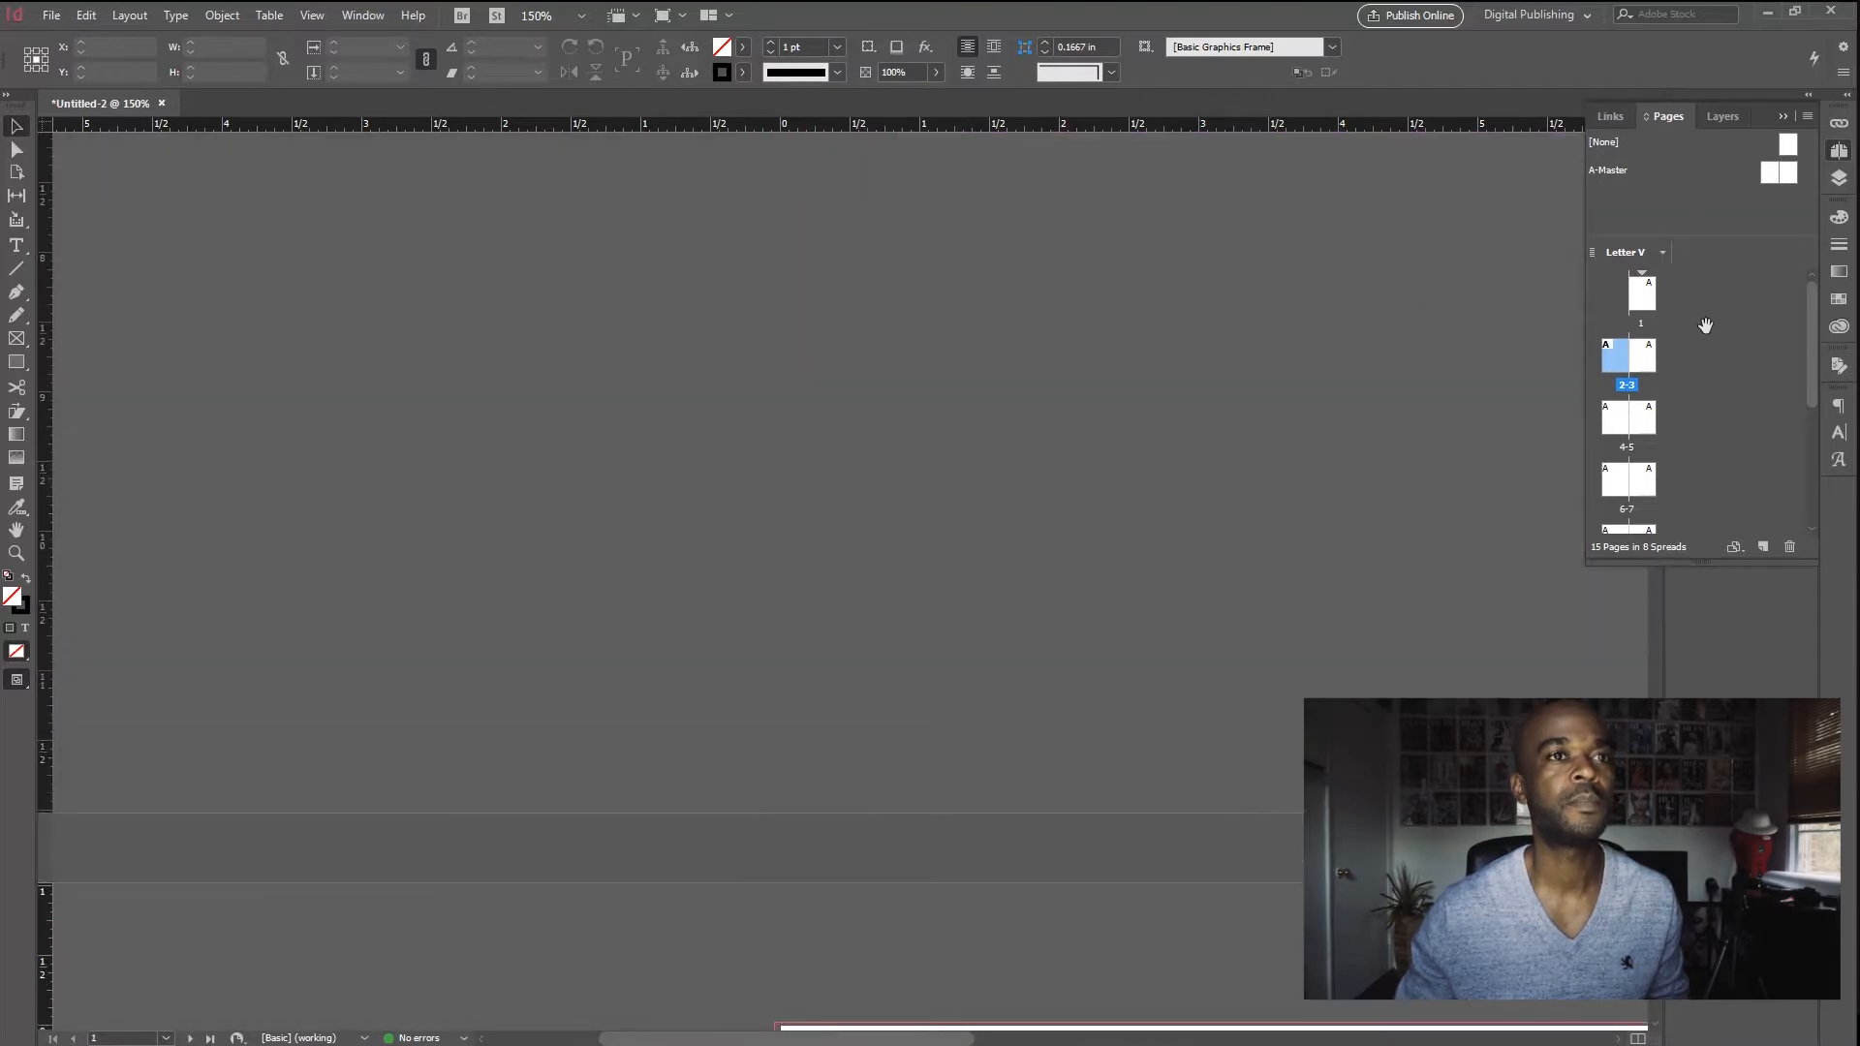
left_click(1638, 308)
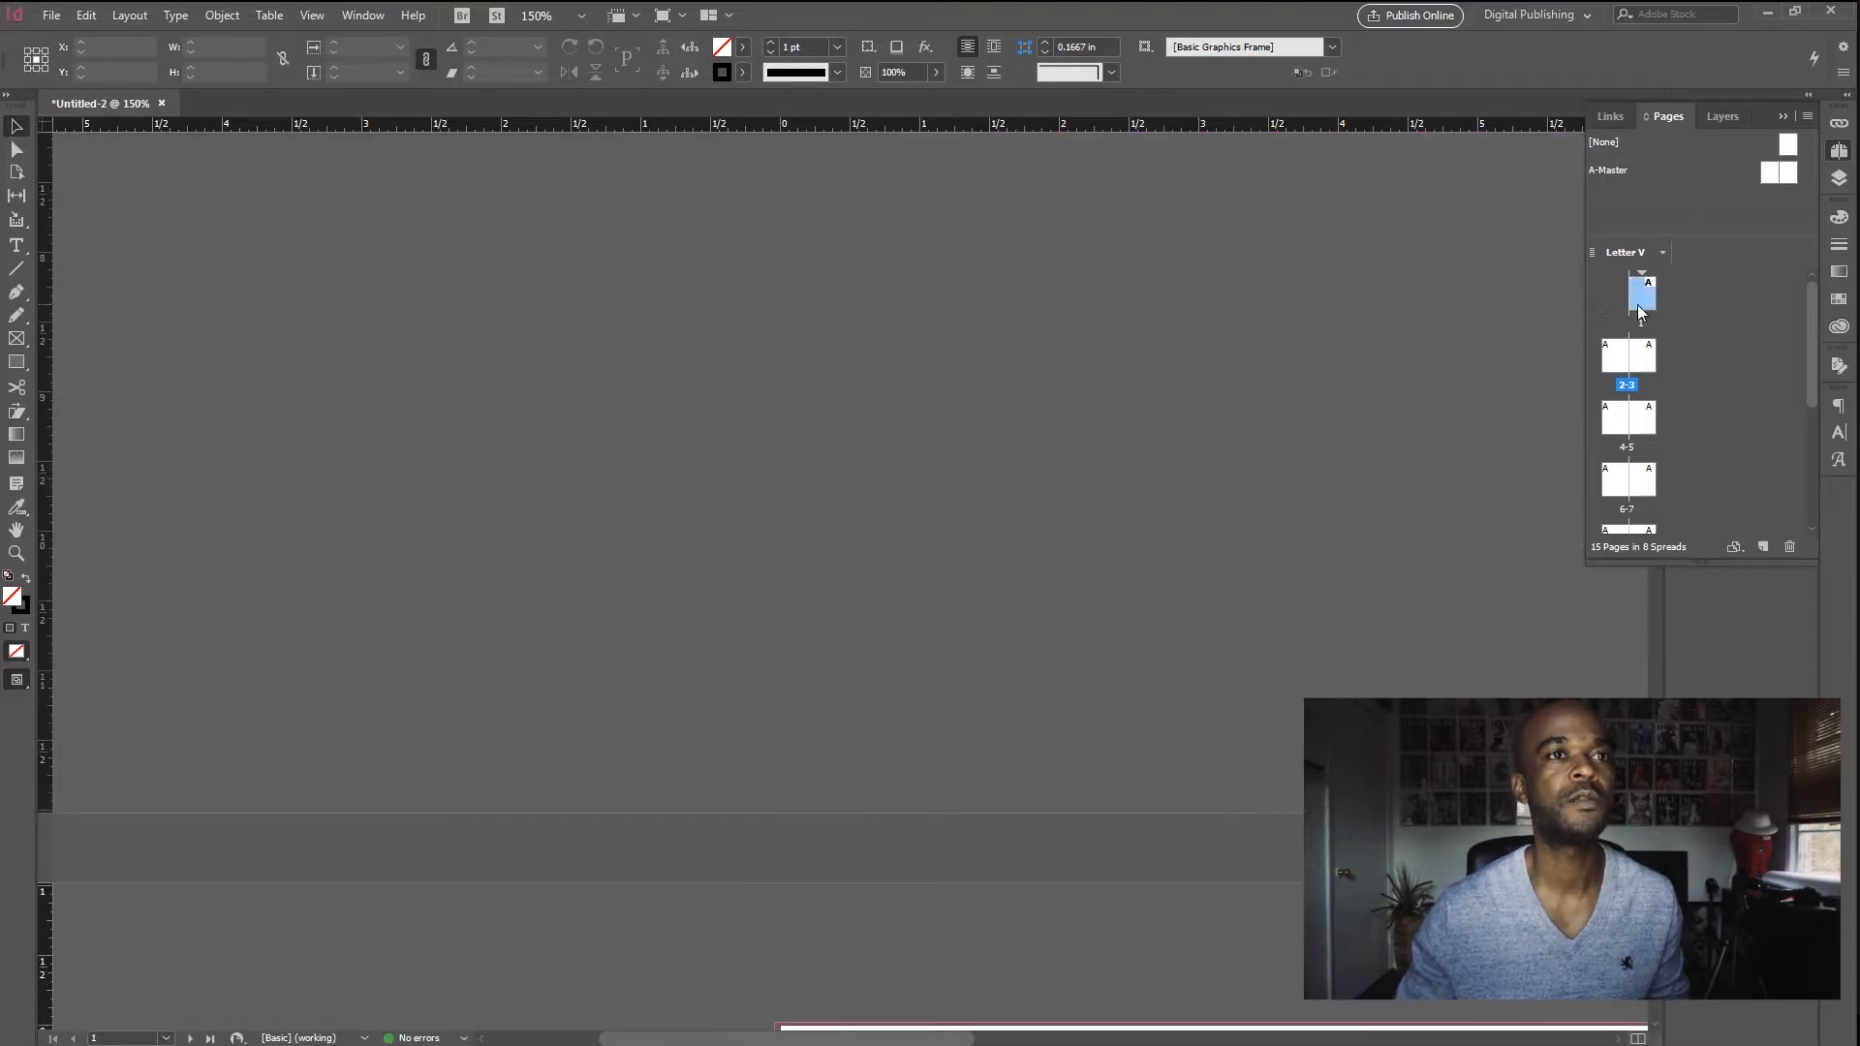
Step: Return to the left A-Master page and delete the text frame containing the static number 1
double_click(1769, 176)
left_click_drag(1366, 594, 599, 792)
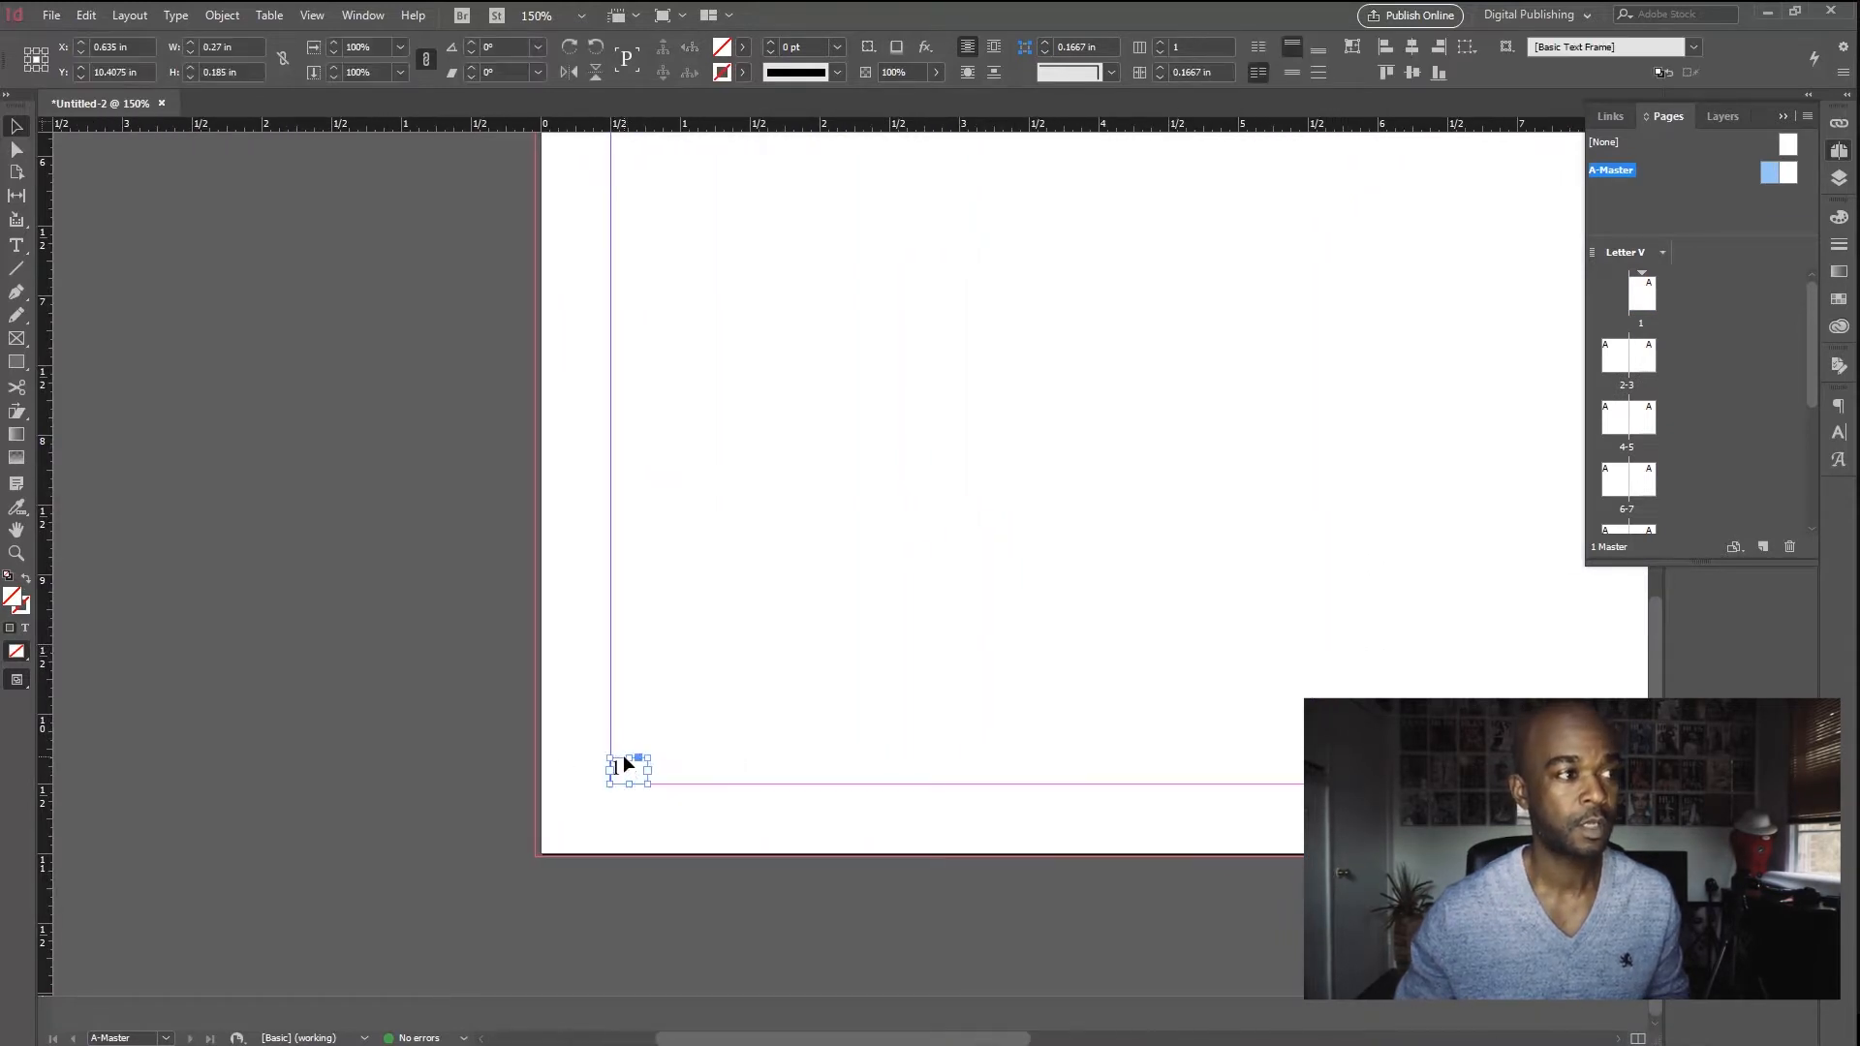
key("Delete")
key("t")
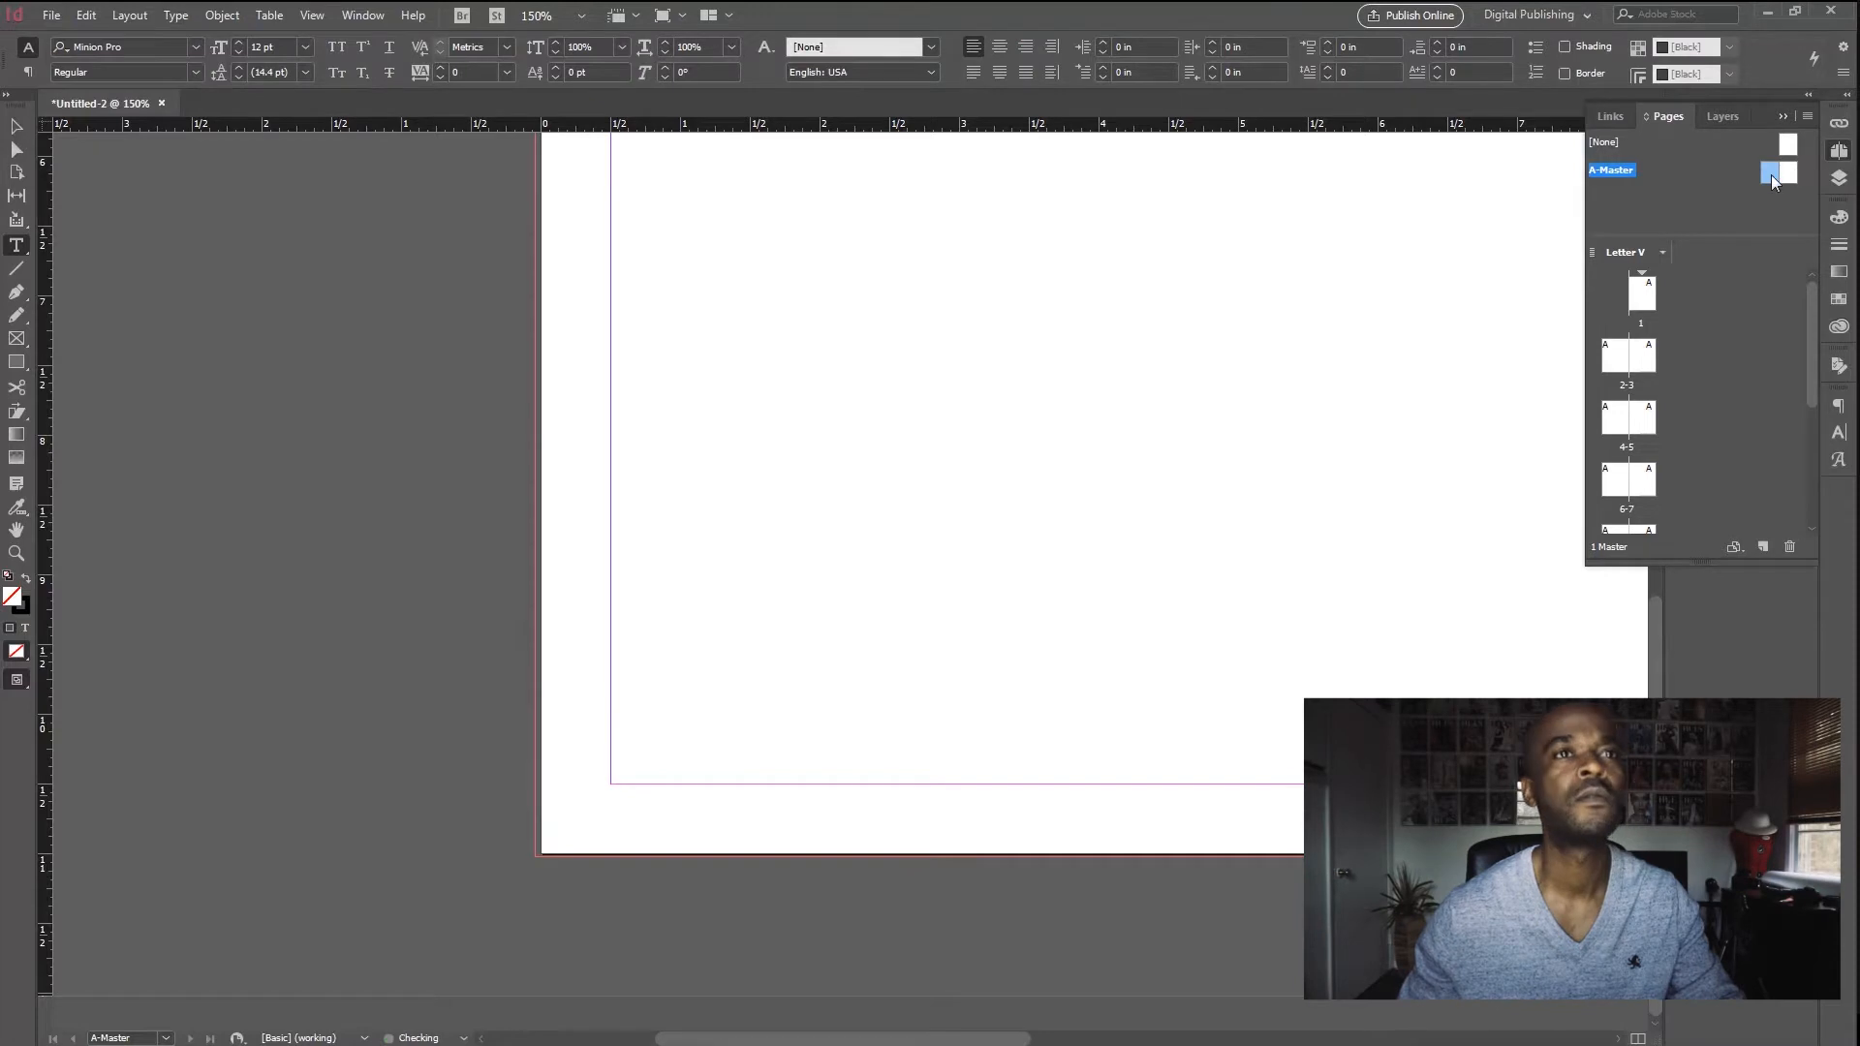
Step: Draw a text frame about 0.48 by 0.54 inches in the left master page's lower-left margin corner and insert the Current Page Number marker
double_click(1767, 175)
scroll(558, 744, "down", 2)
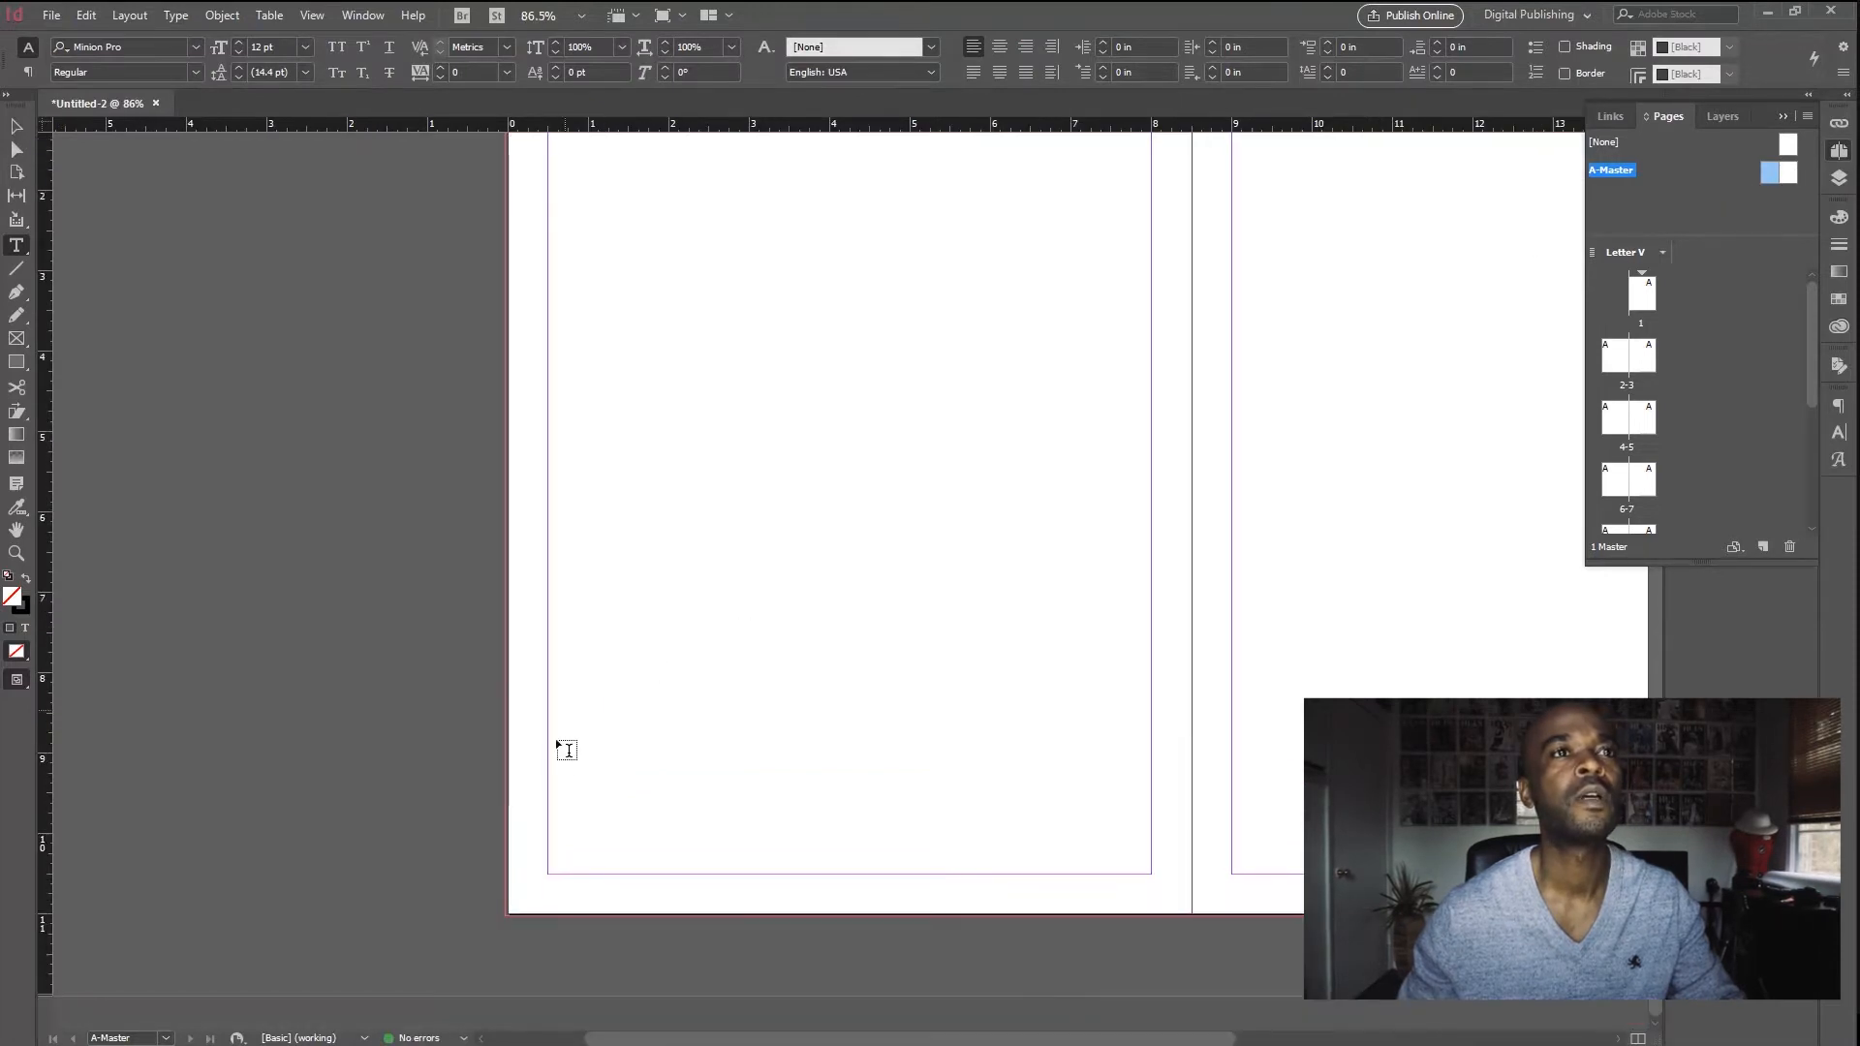
left_click_drag(560, 830, 587, 870)
type("1")
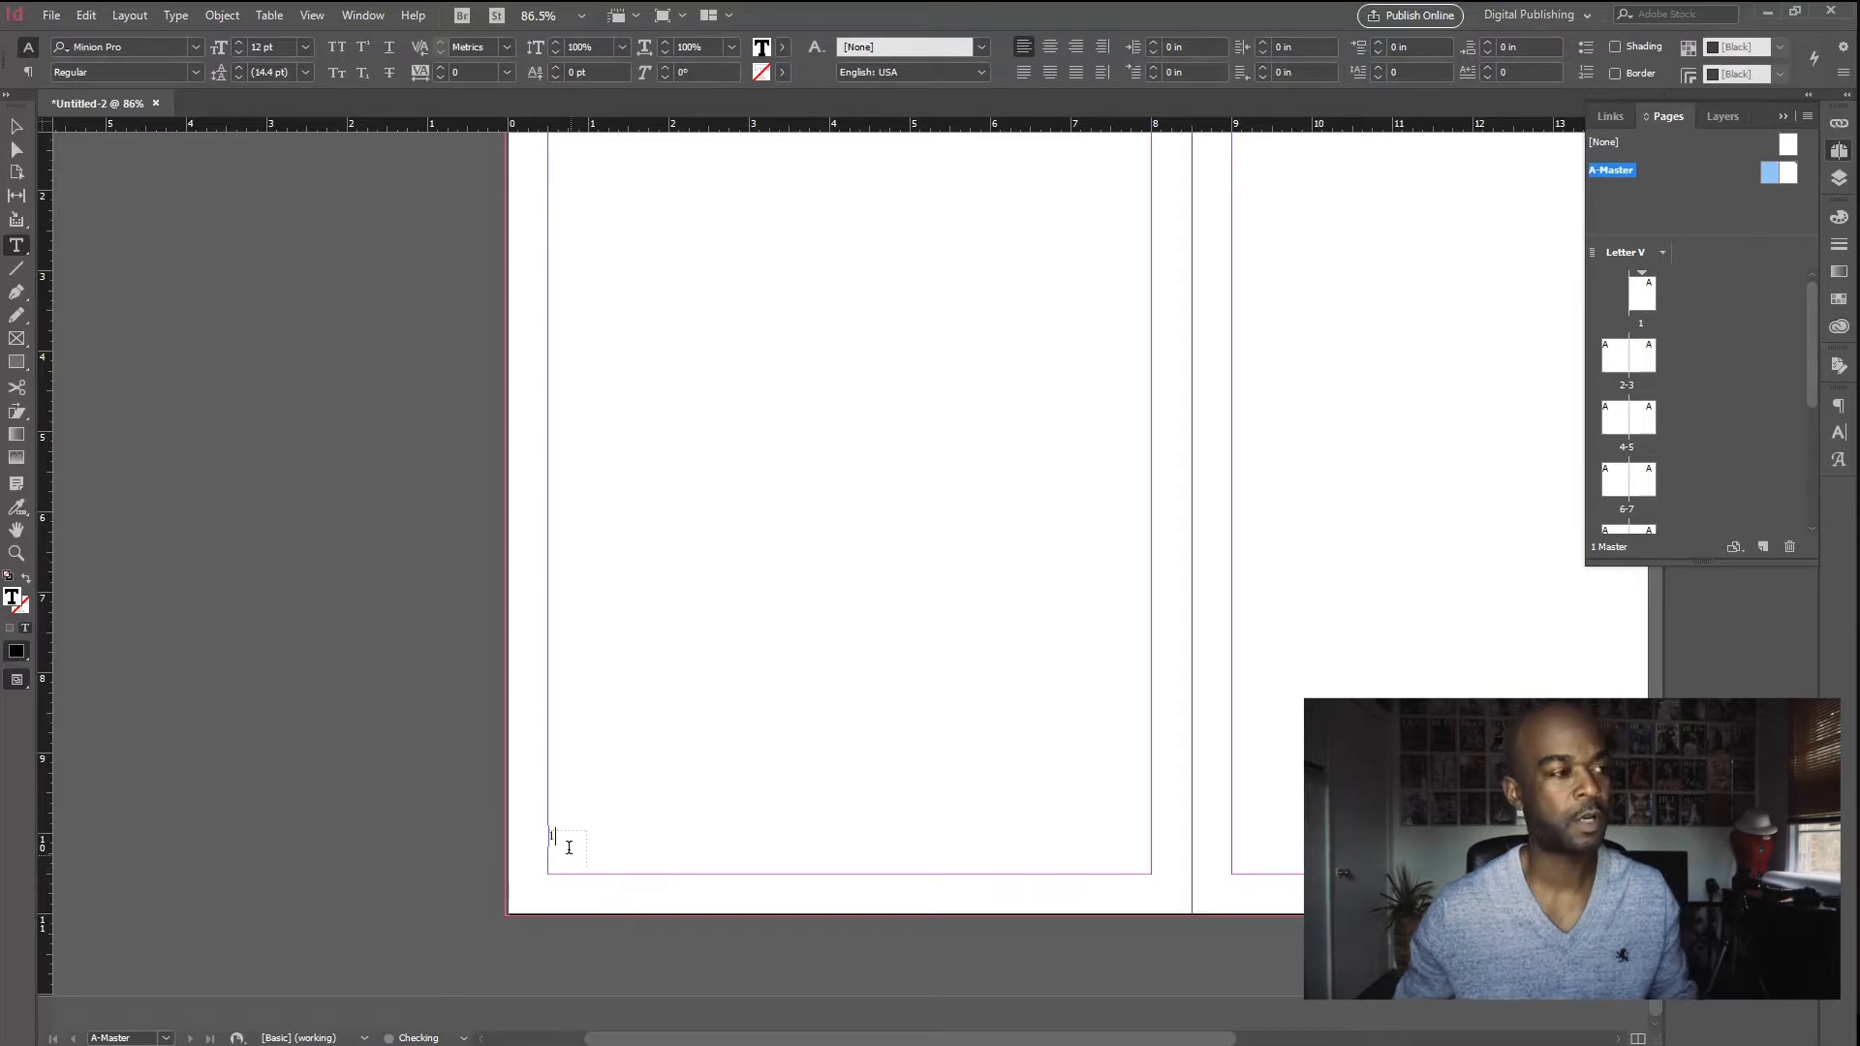
key("BackSpace")
key("ctrl+alt+shift+n")
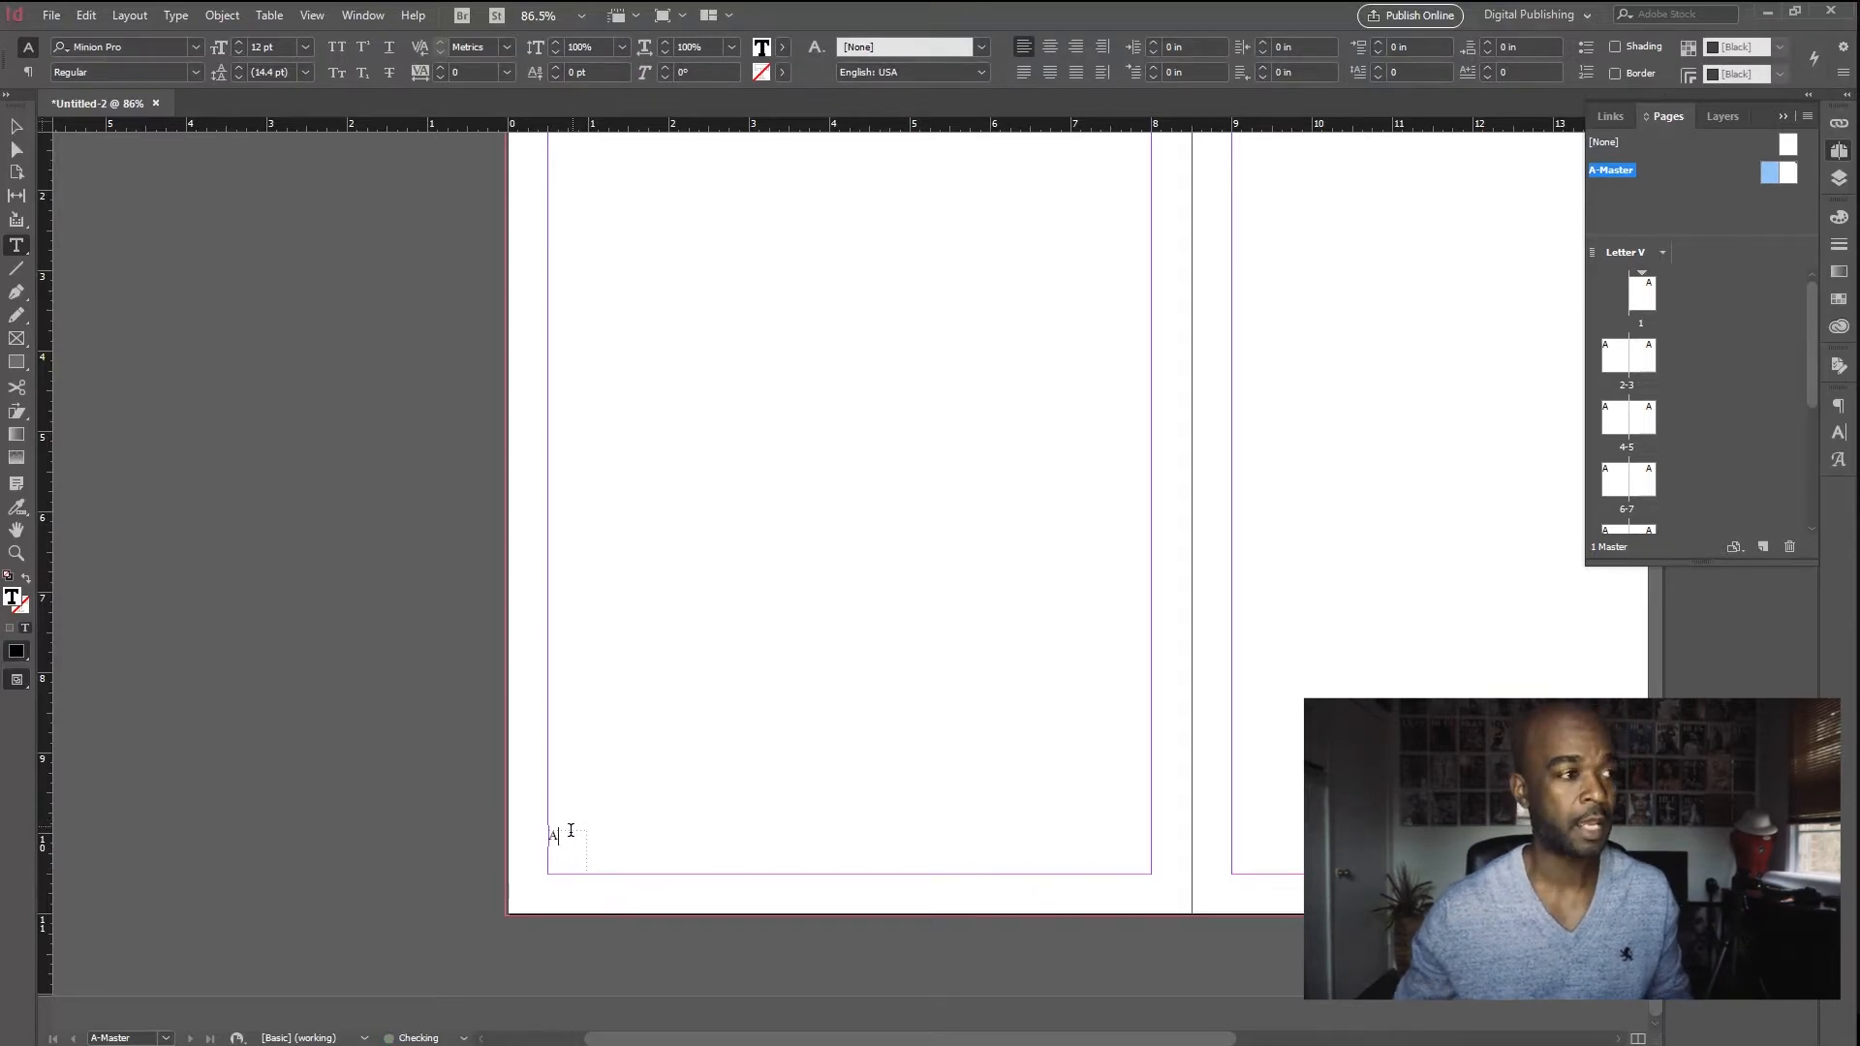
Step: Replace the selected character in the left master frame with the Current Page Number special-character marker
left_click_drag(571, 840, 531, 835)
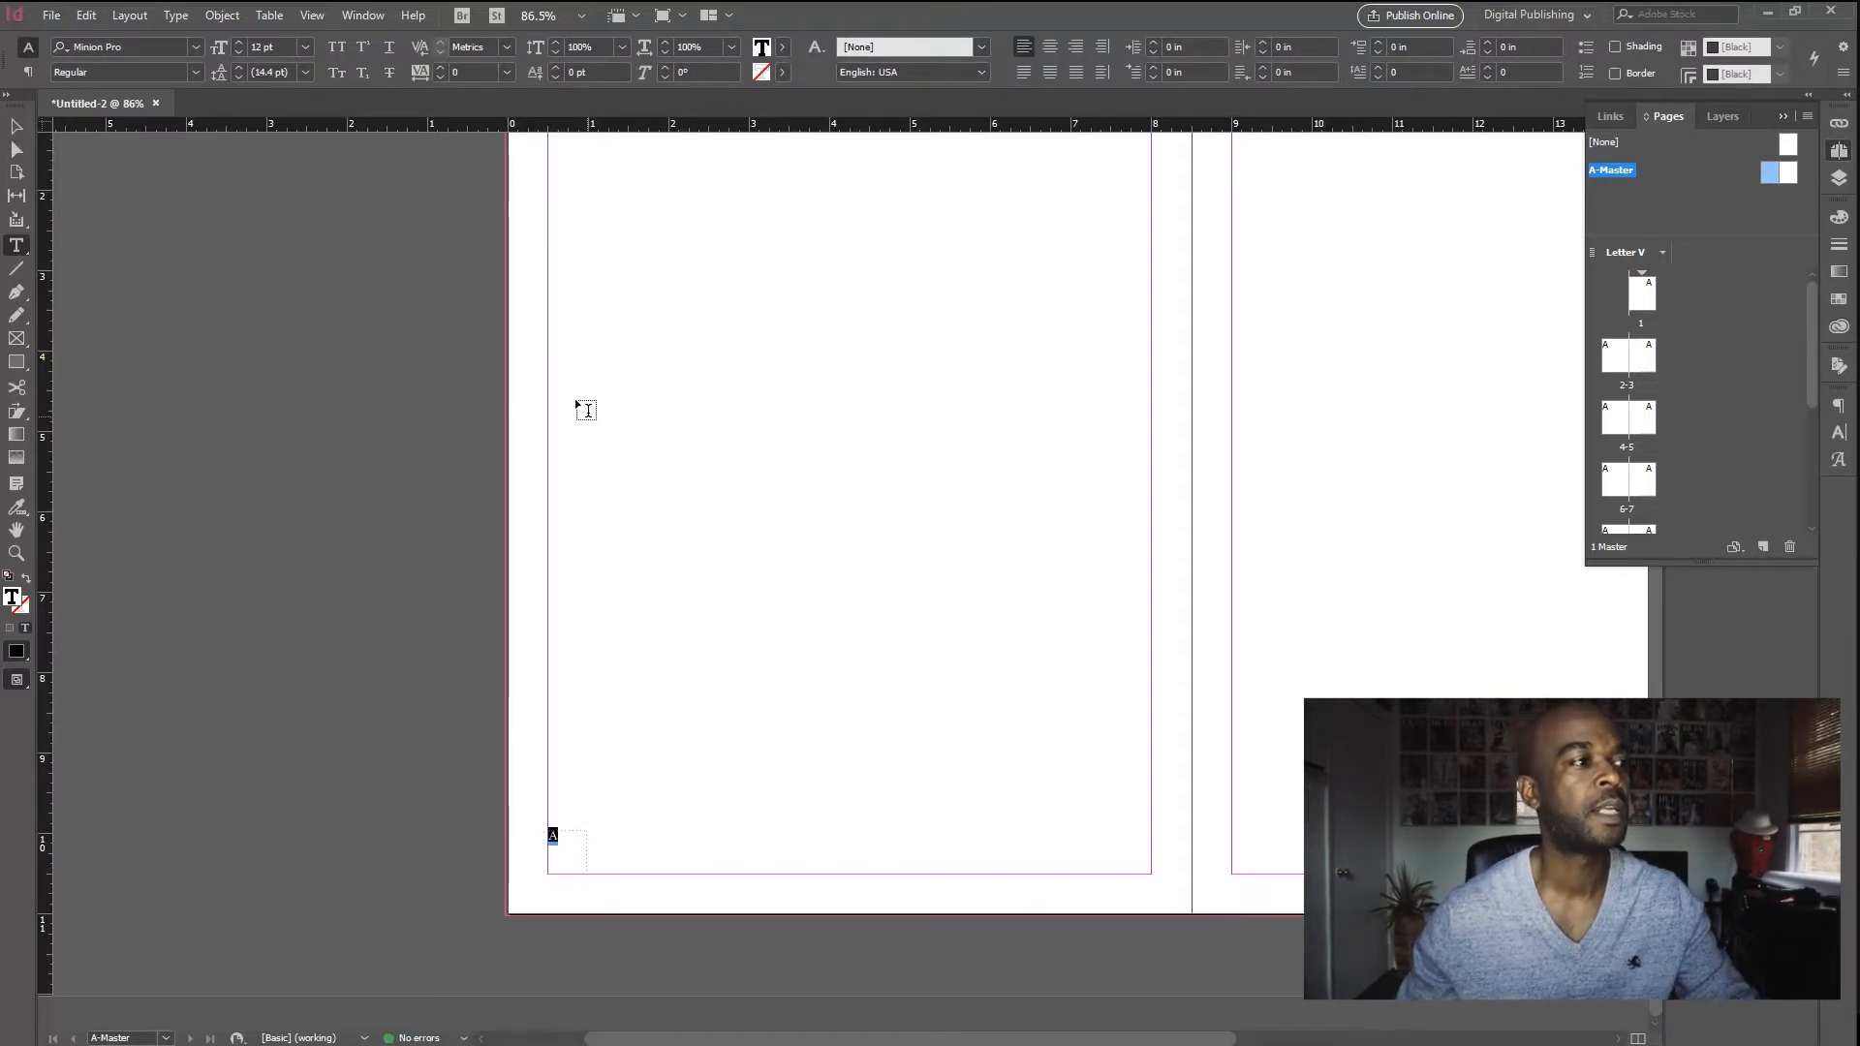
left_click(176, 15)
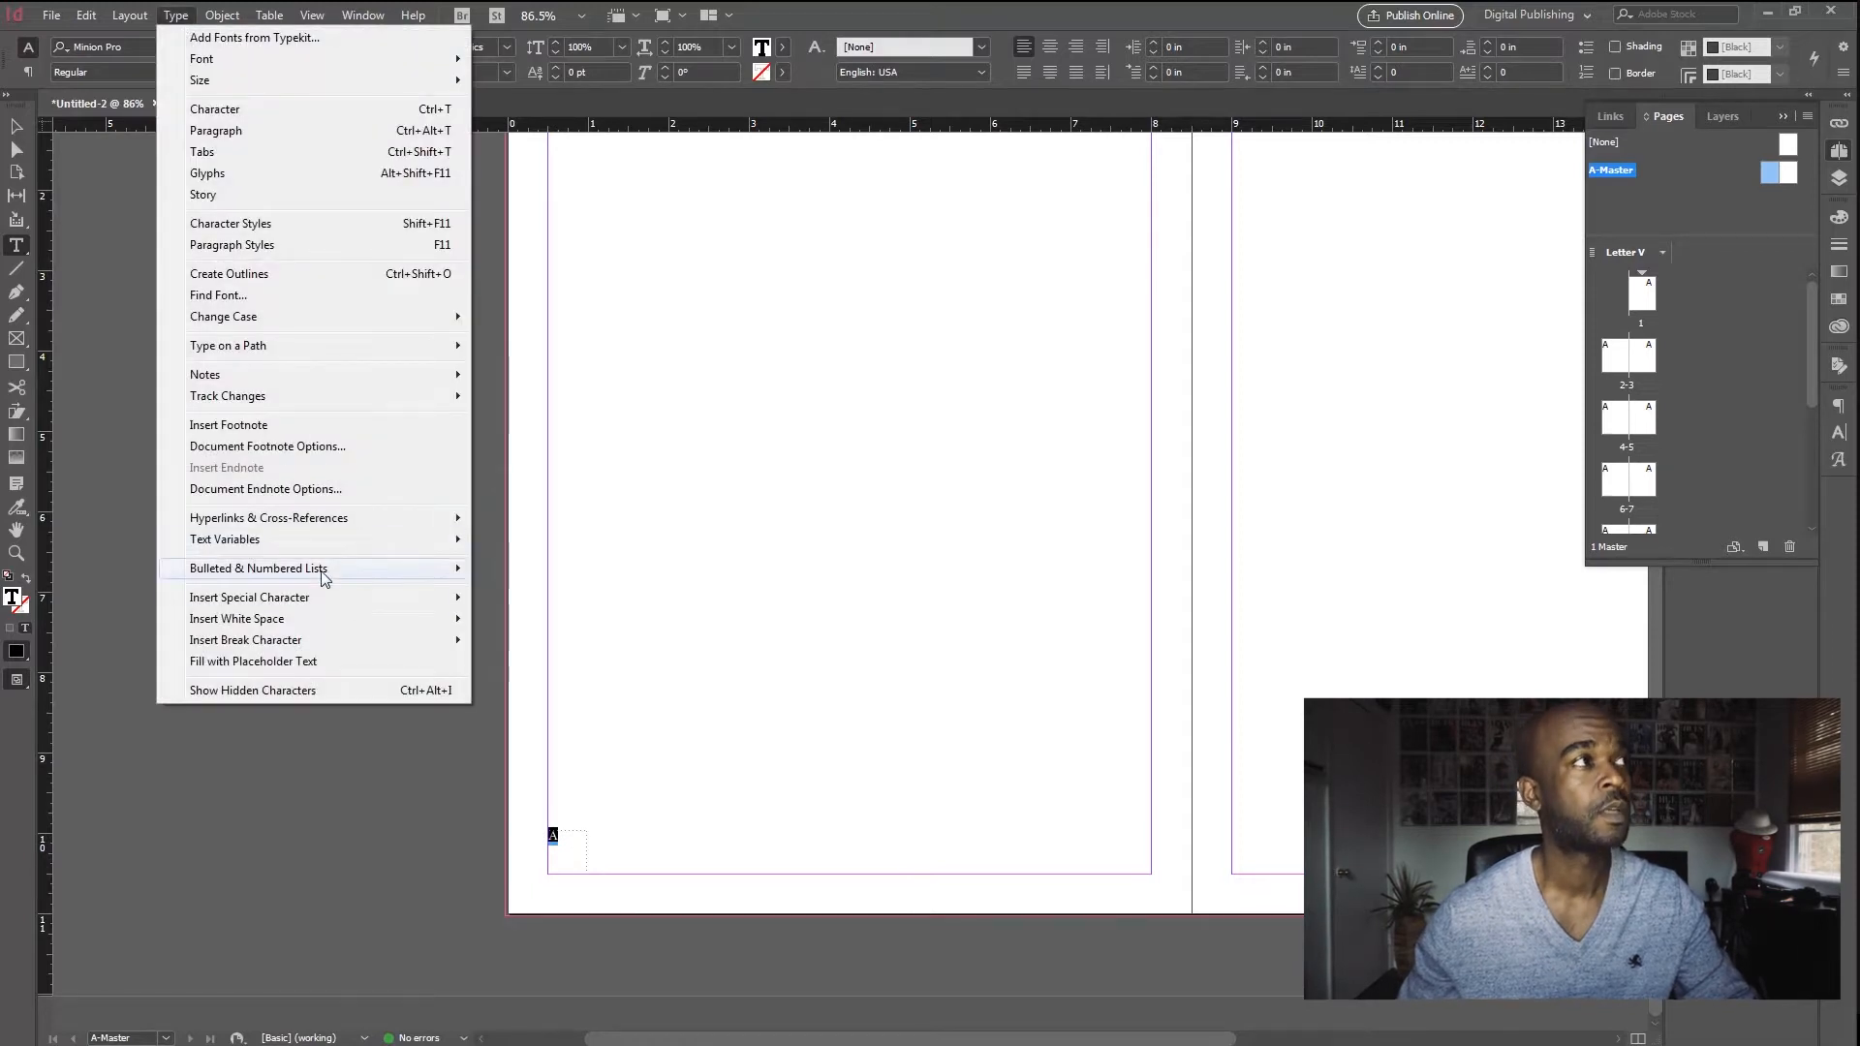
mouse_move(374, 600)
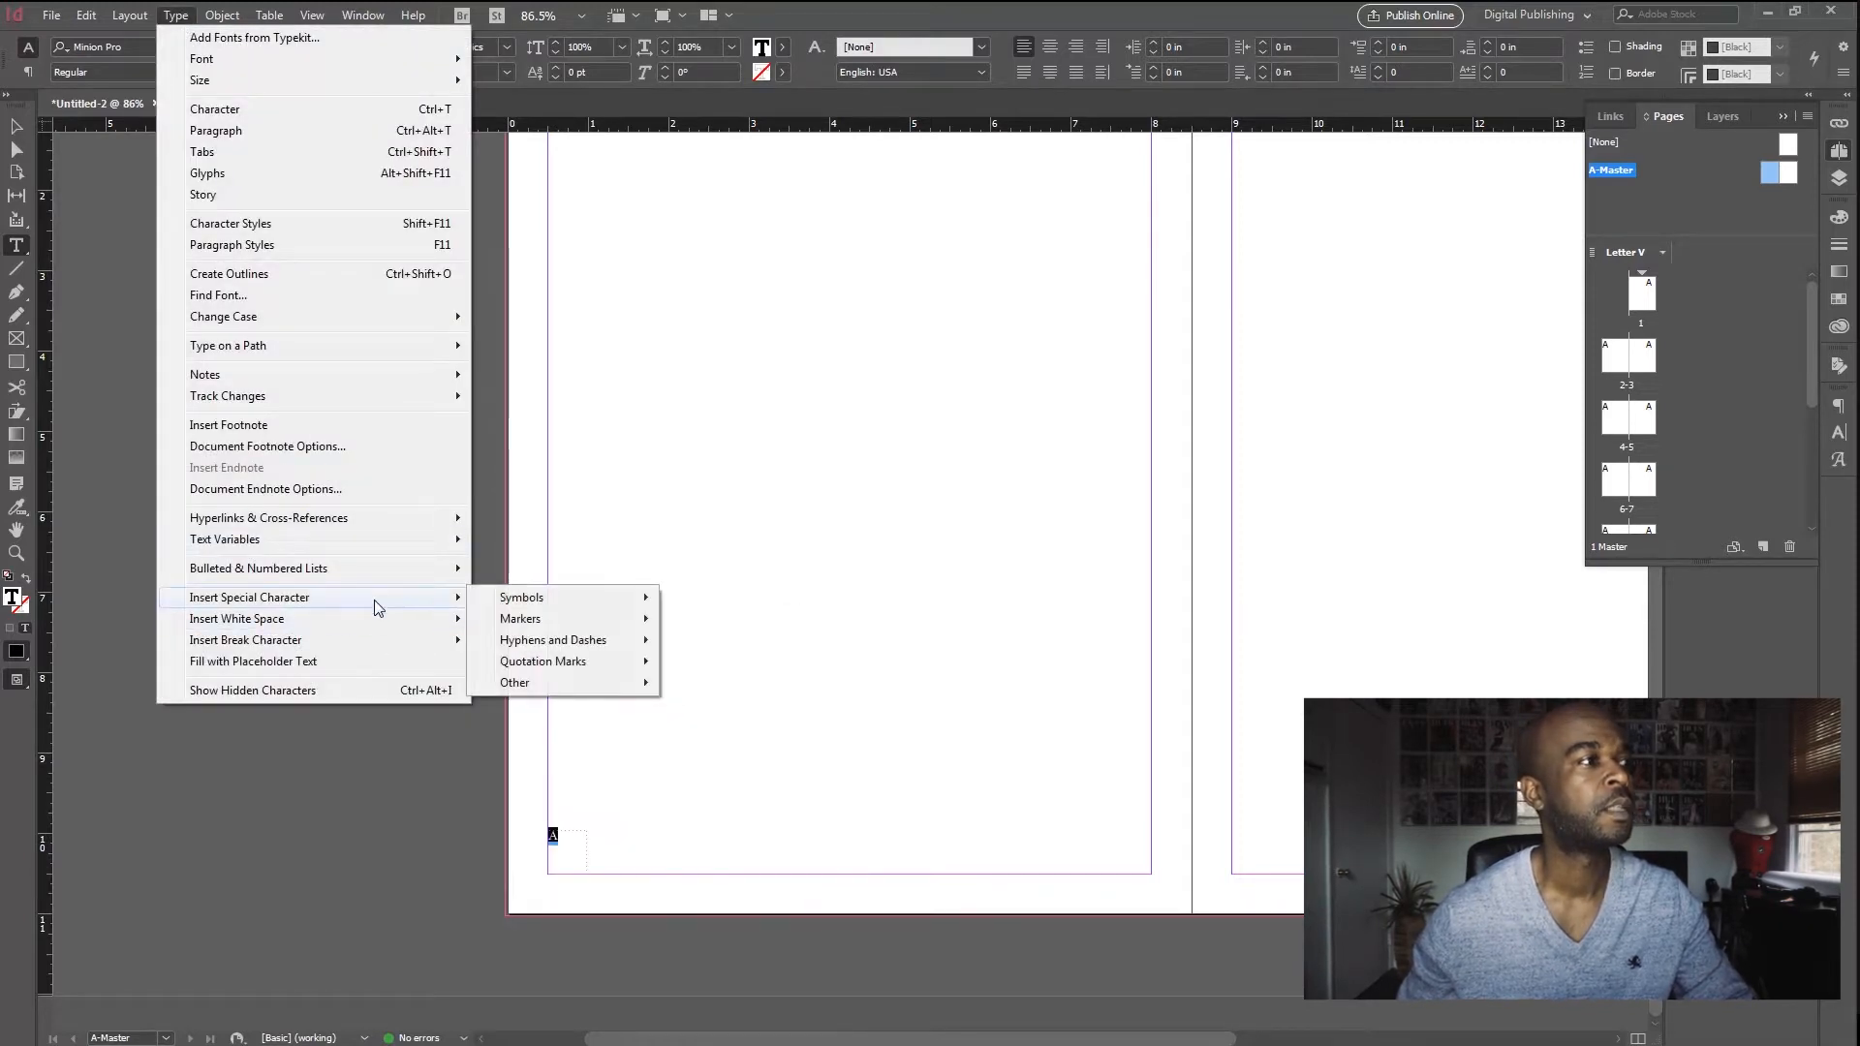
mouse_move(523, 619)
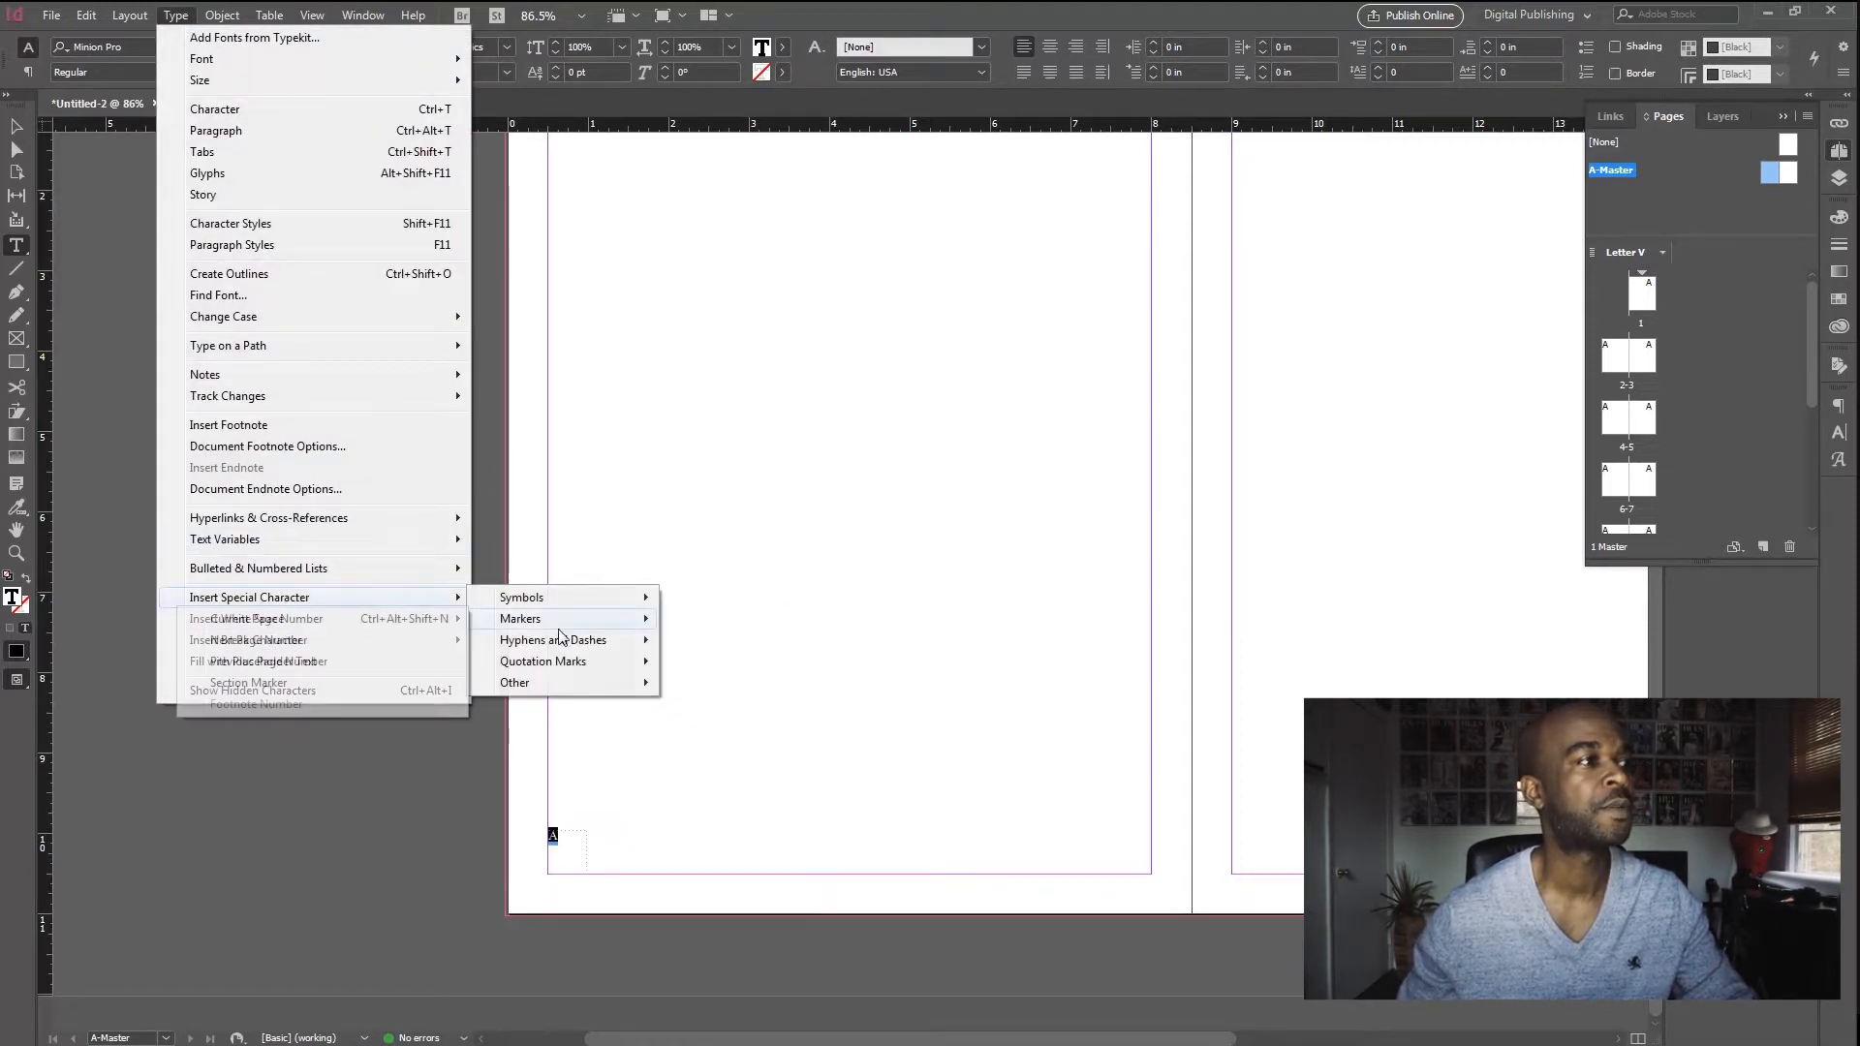
left_click(365, 625)
key("Escape")
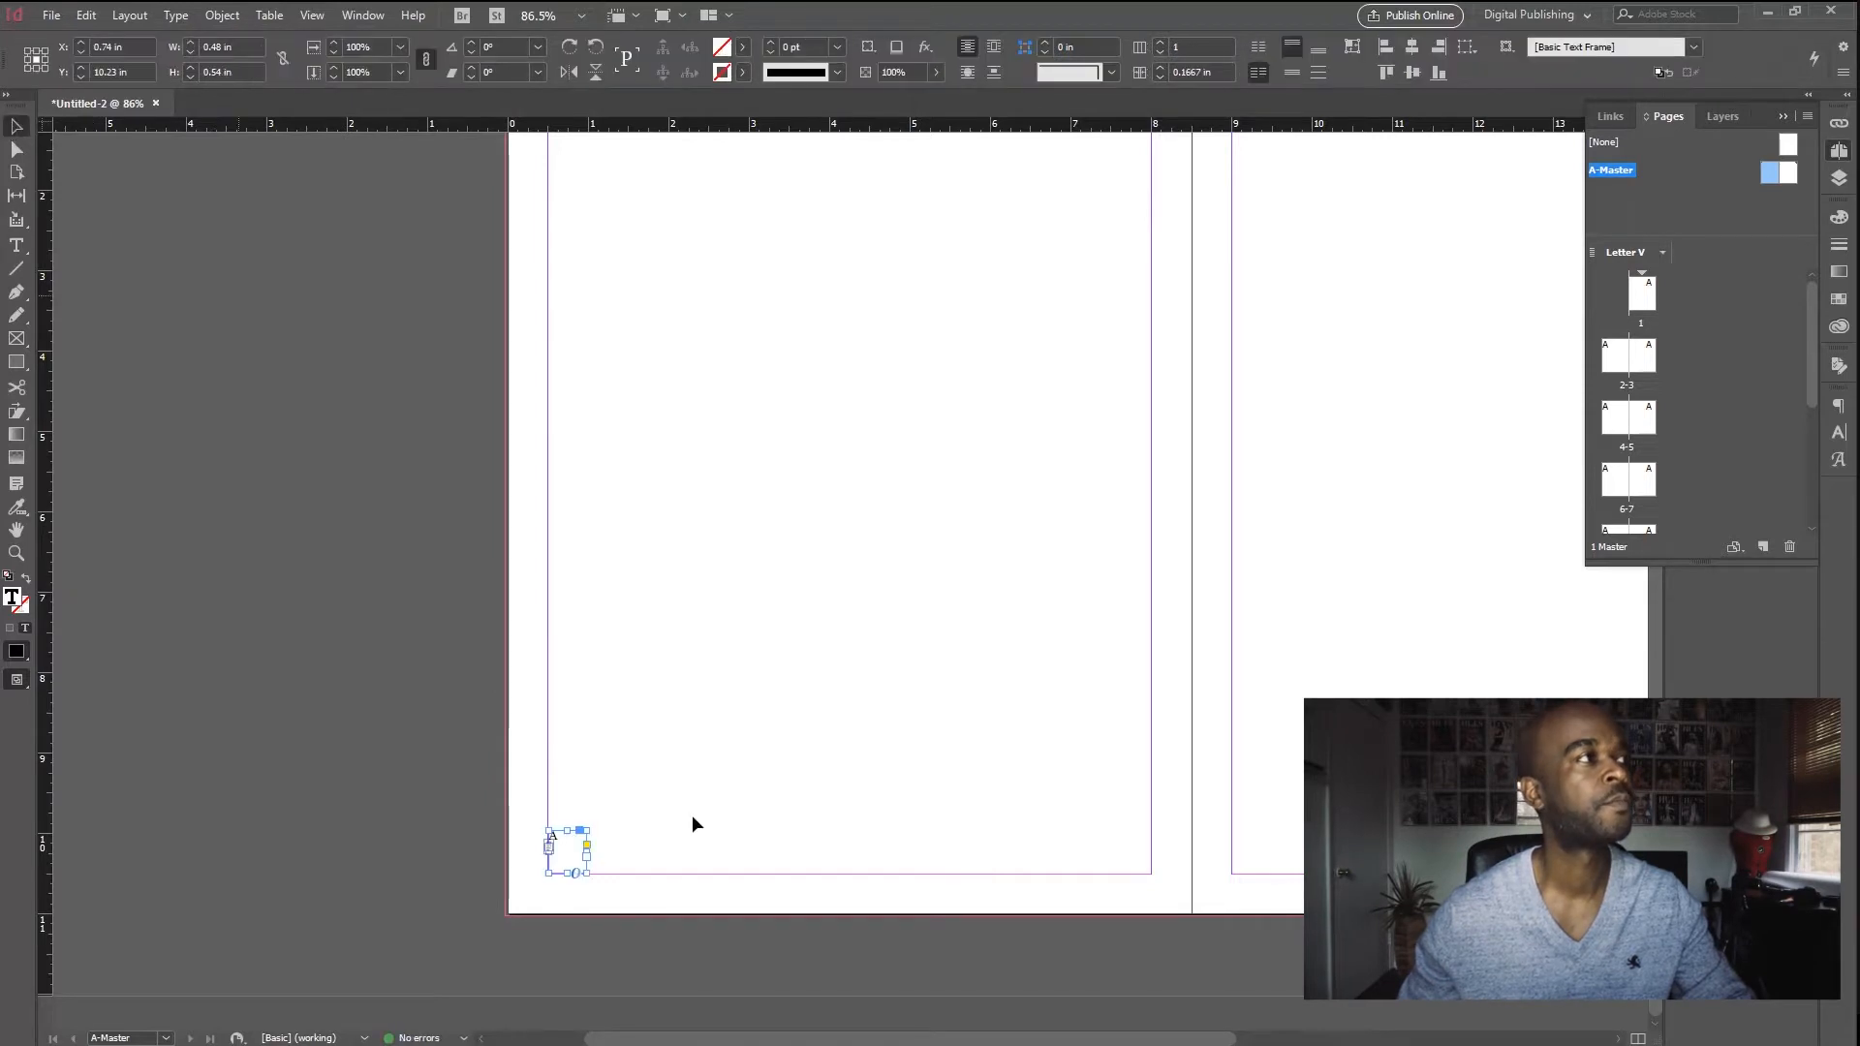
Step: Check the automatic page numbering on the left-hand document pages from page 2 onward
double_click(1616, 358)
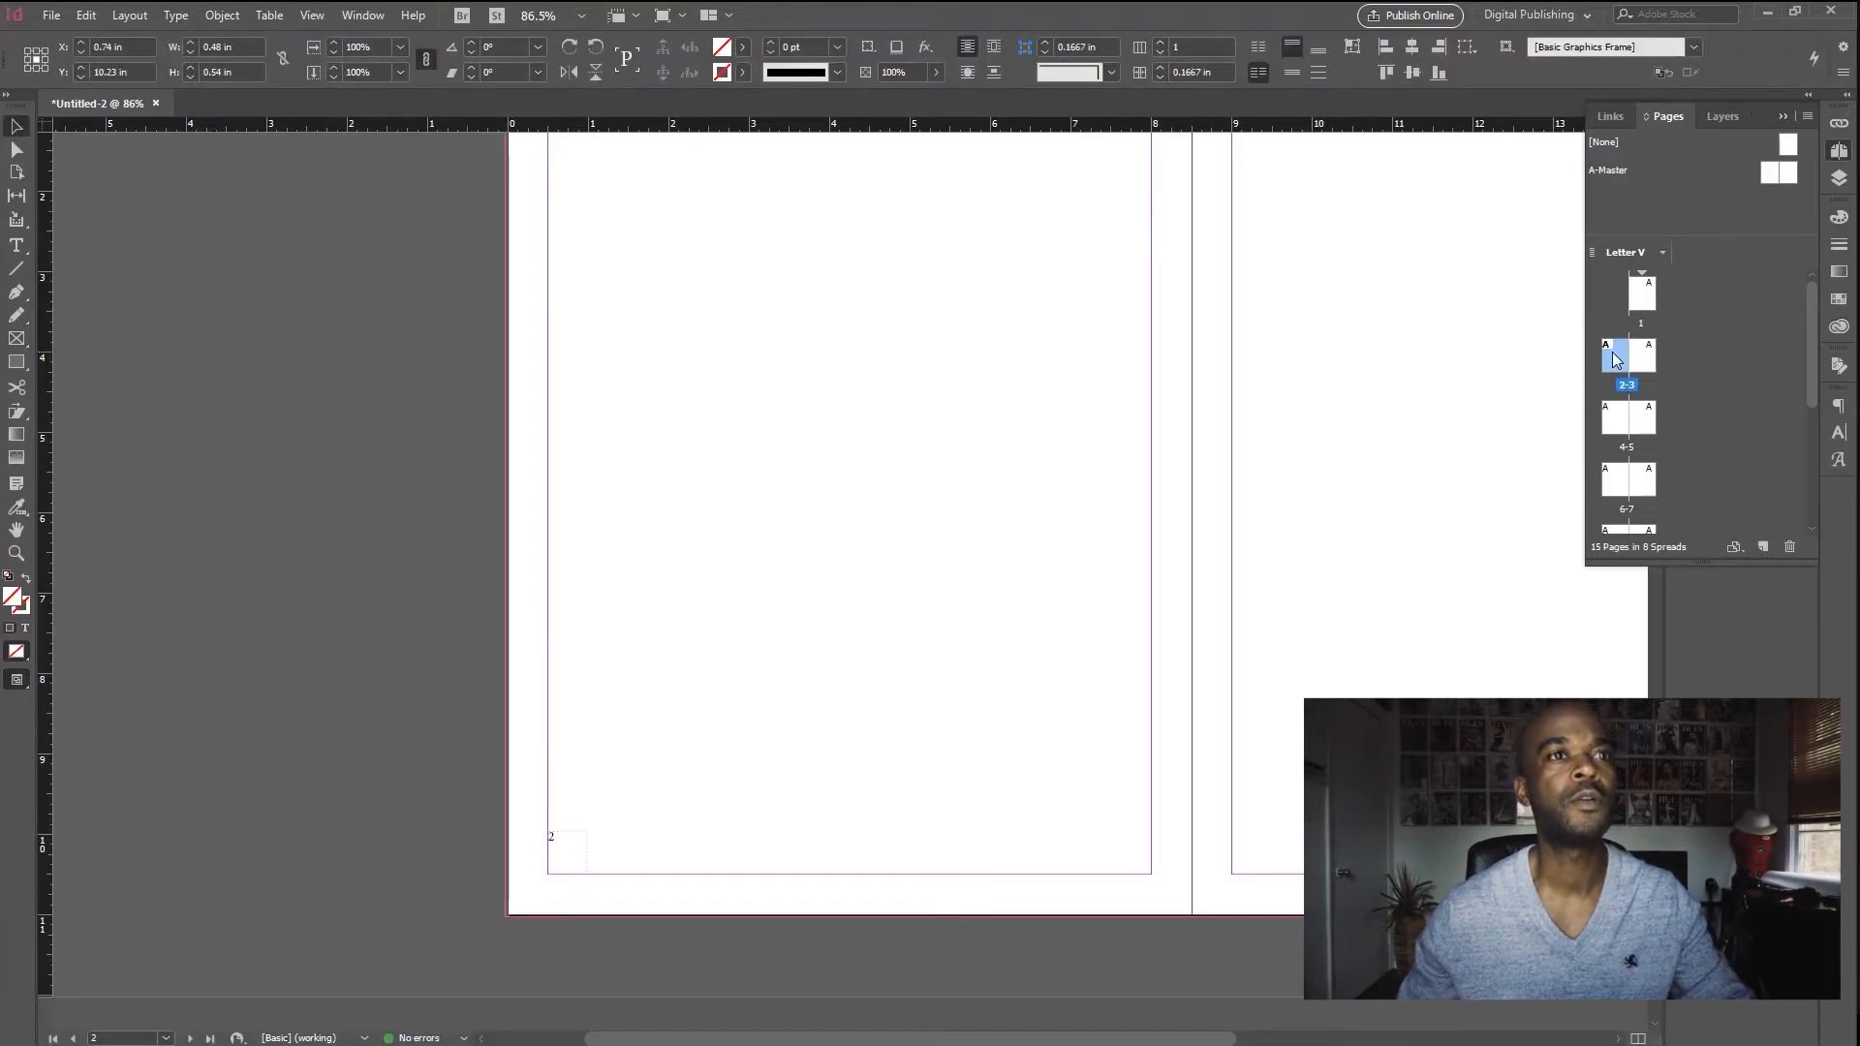
scroll(1573, 416, "up", 1)
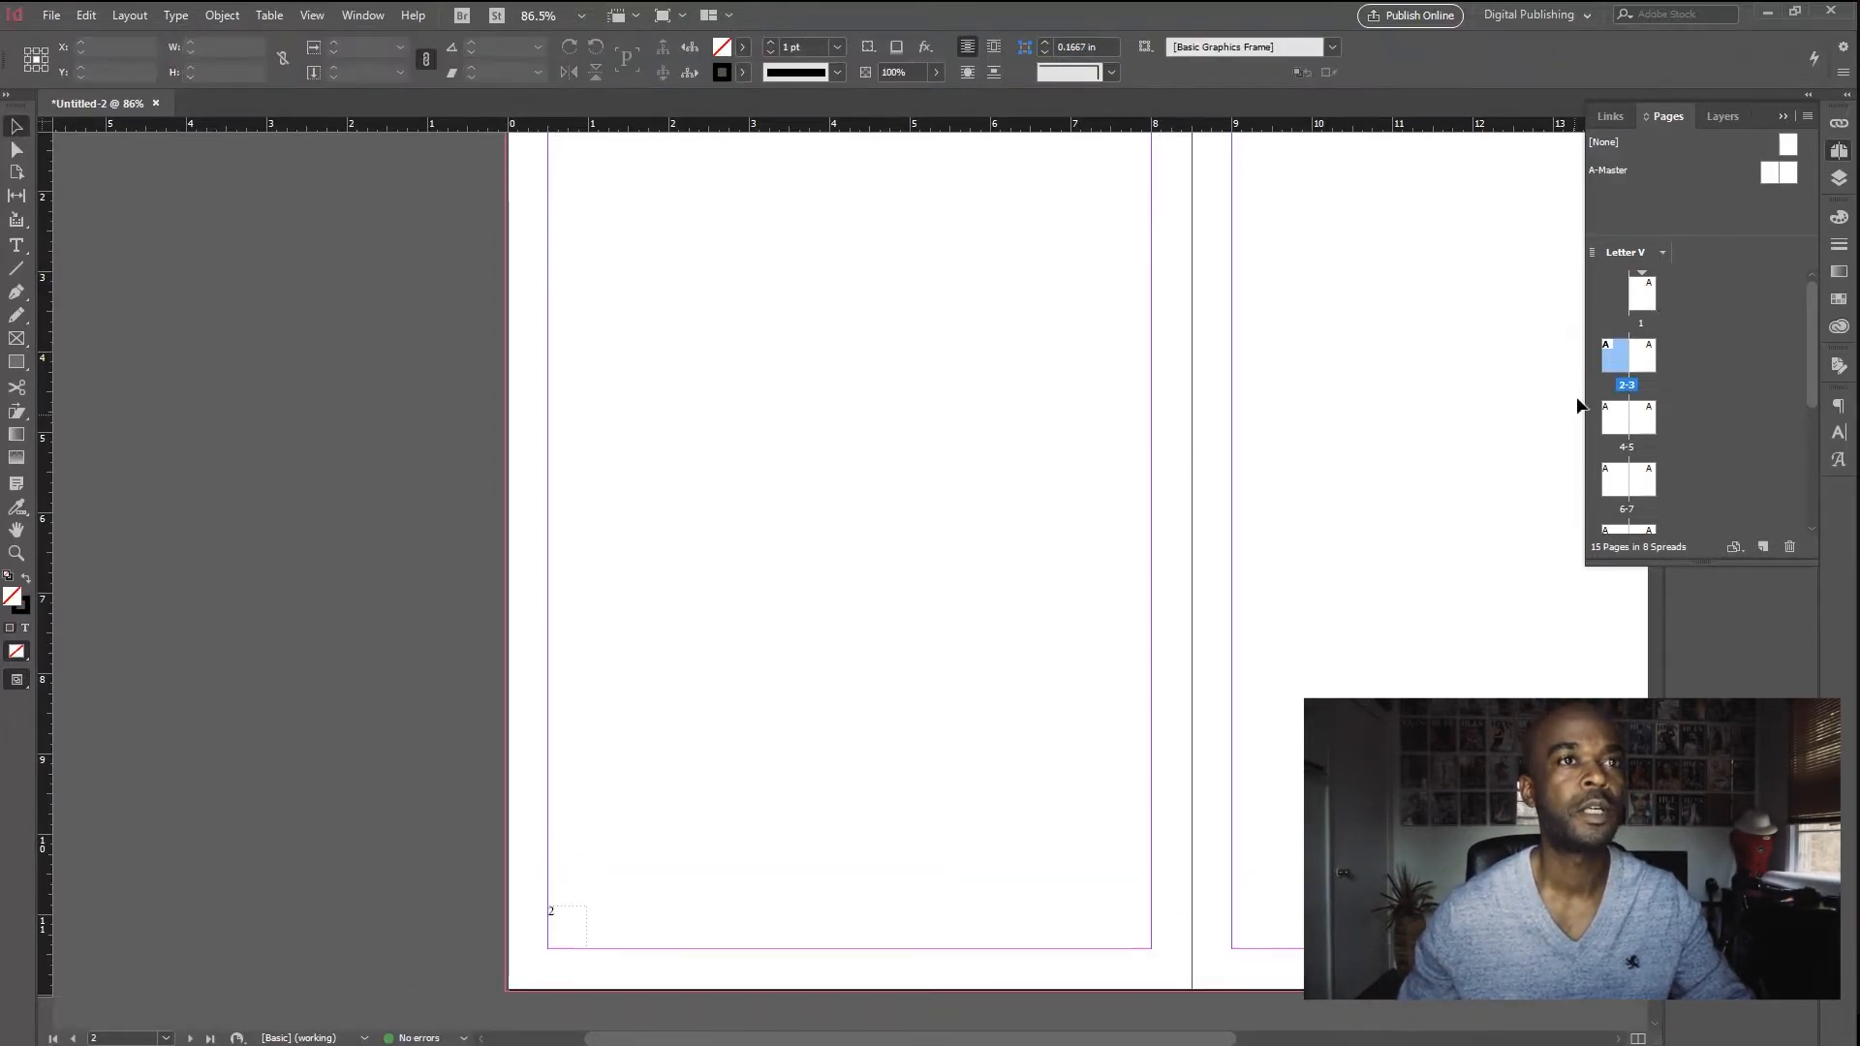
scroll(432, 700, "down", 3)
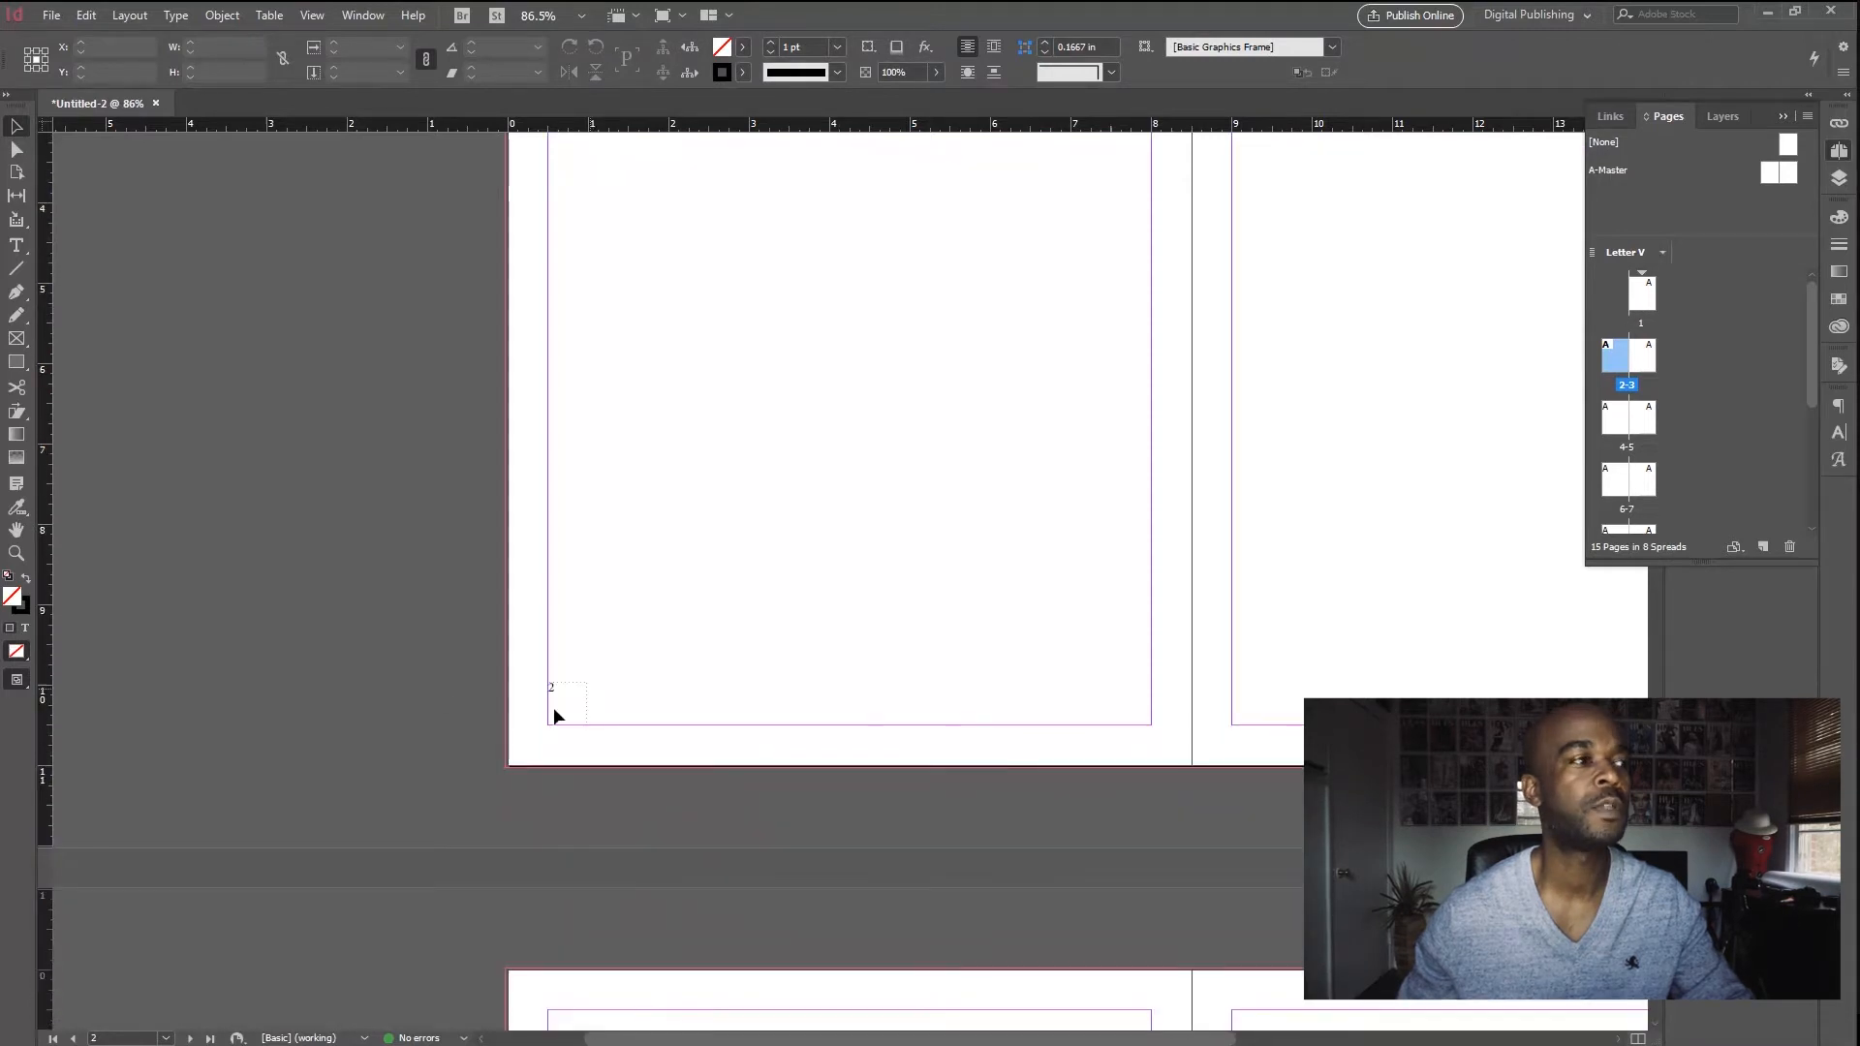
scroll(554, 707, "down", 15)
scroll(562, 682, "down", 18)
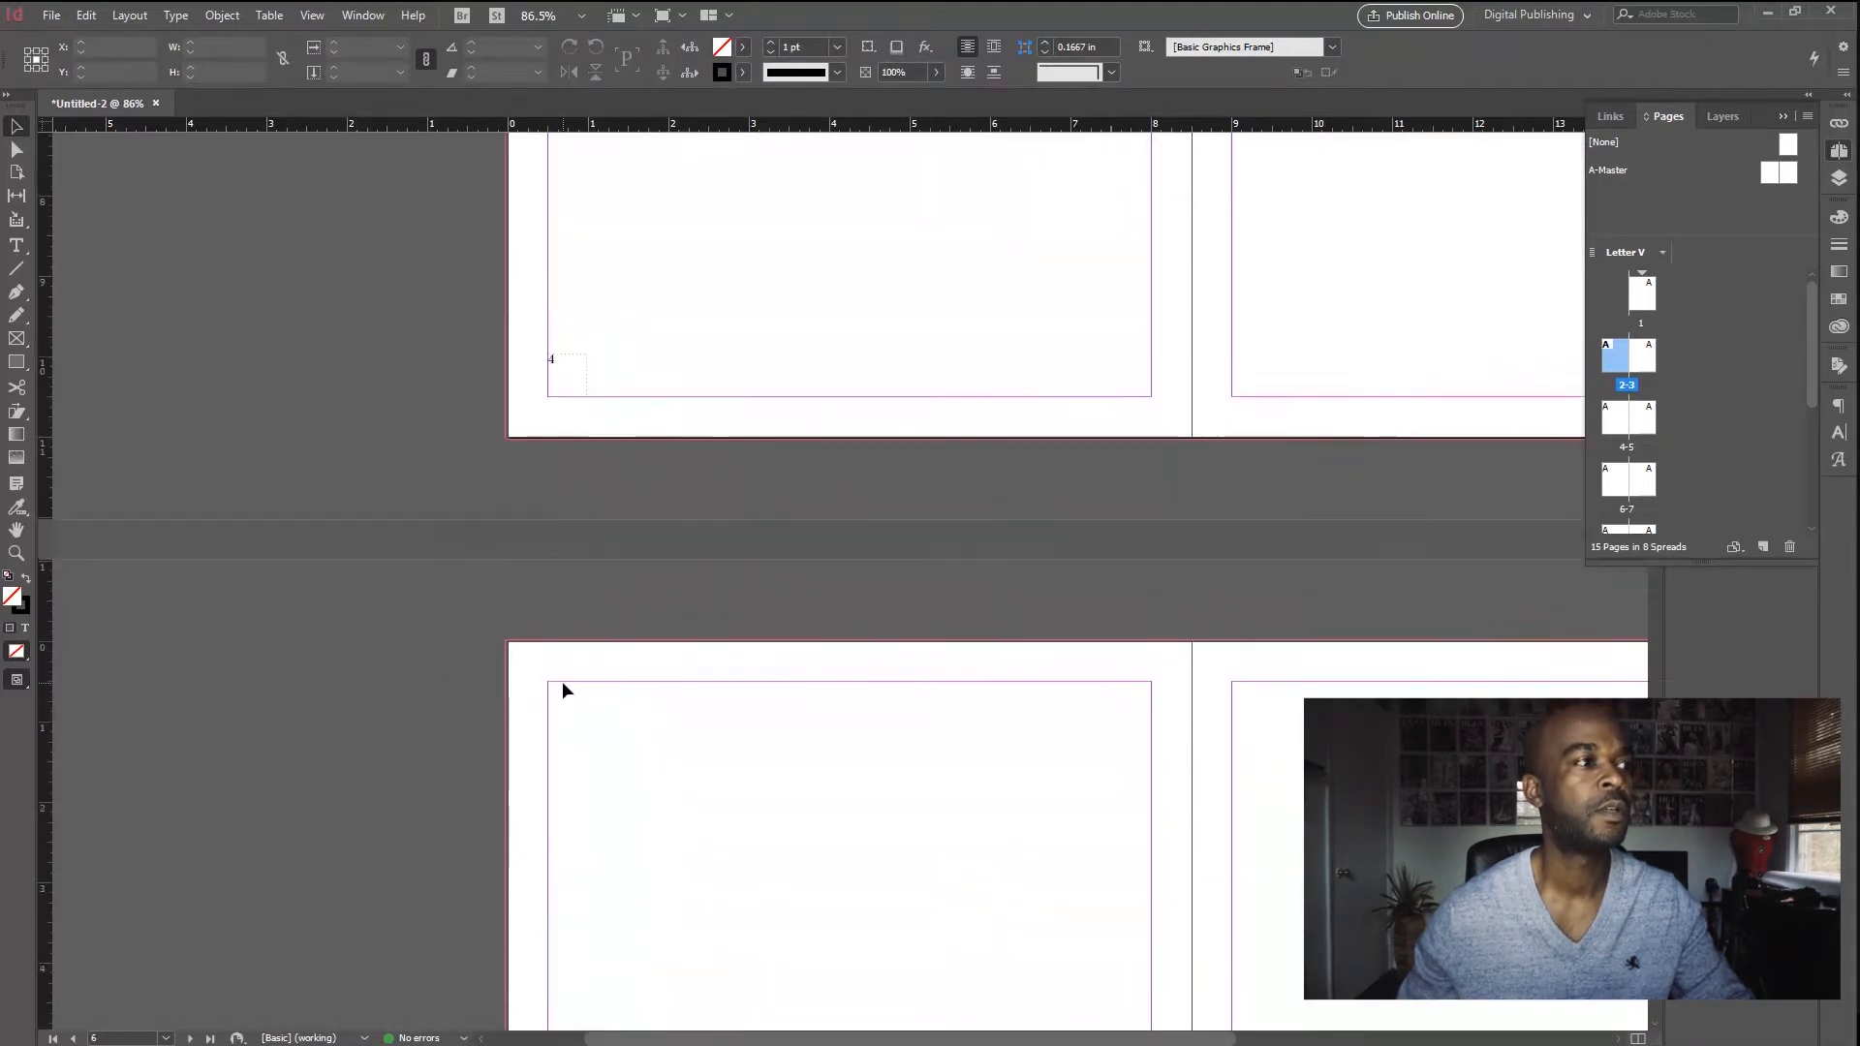
scroll(570, 734, "down", 11)
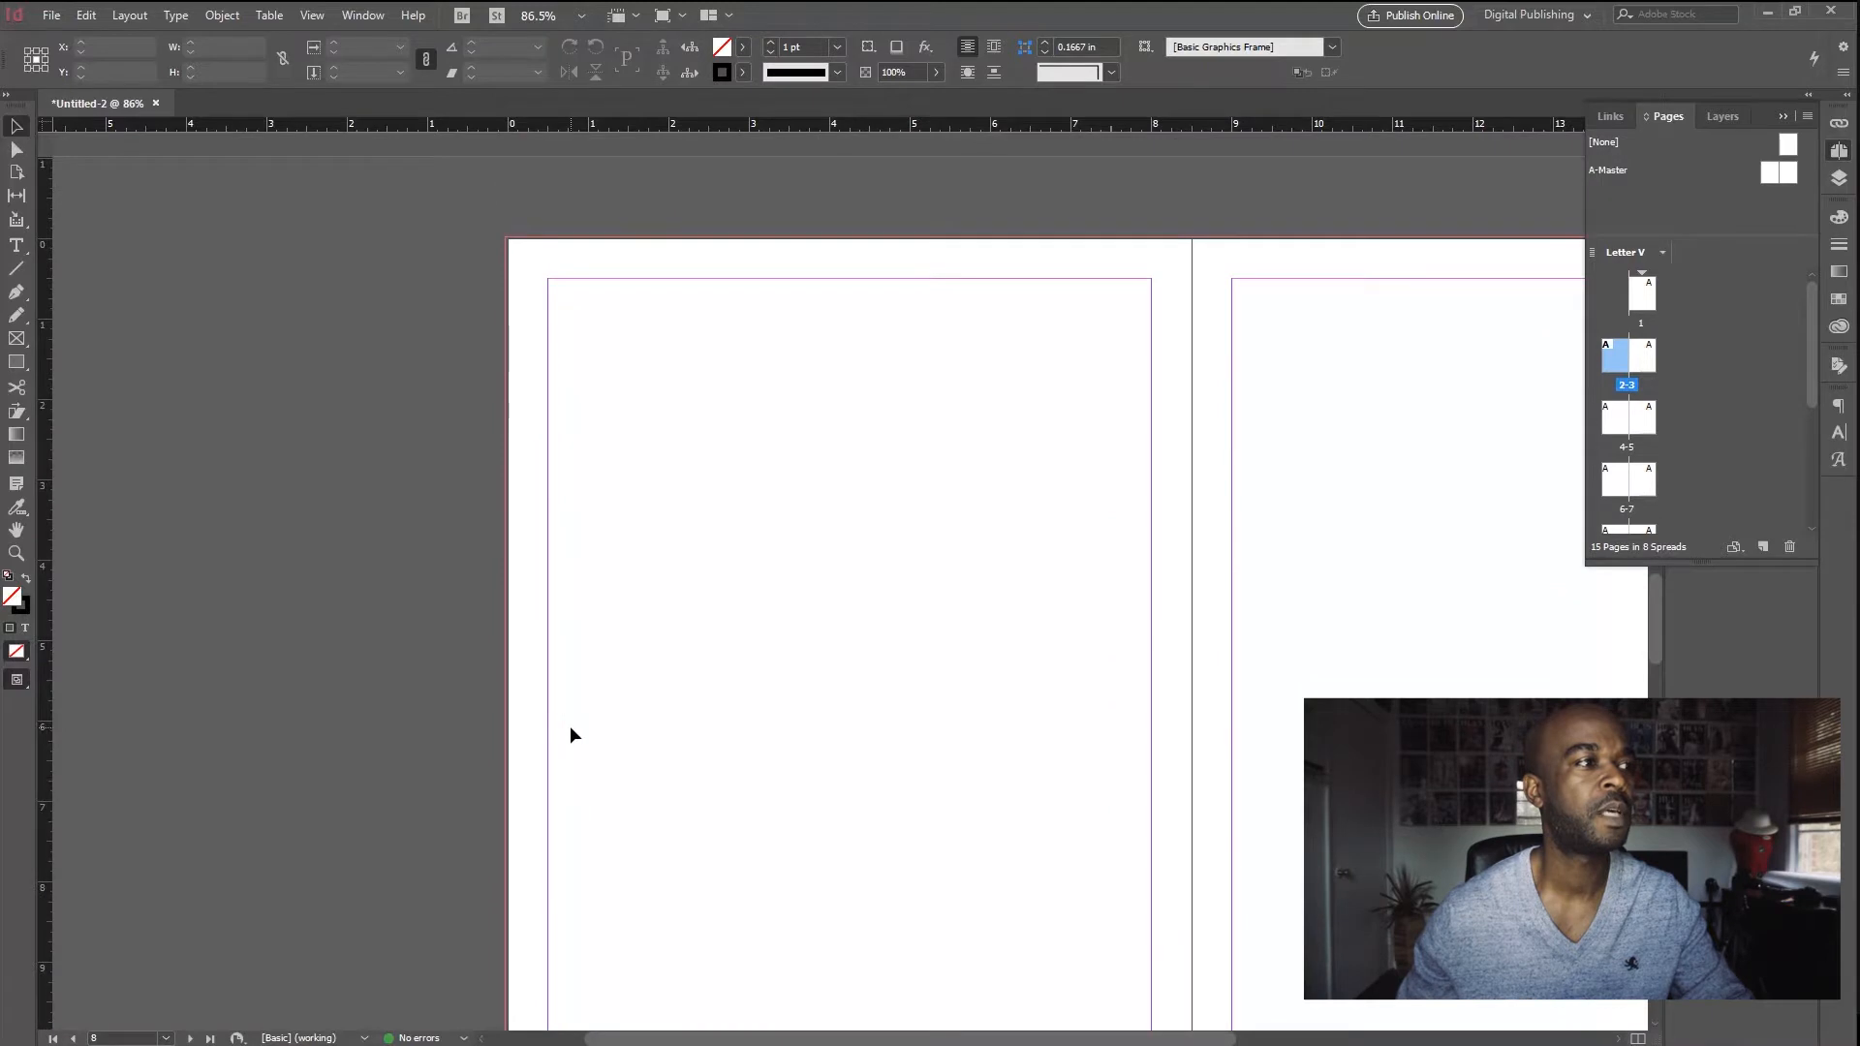
scroll(570, 735, "down", 6)
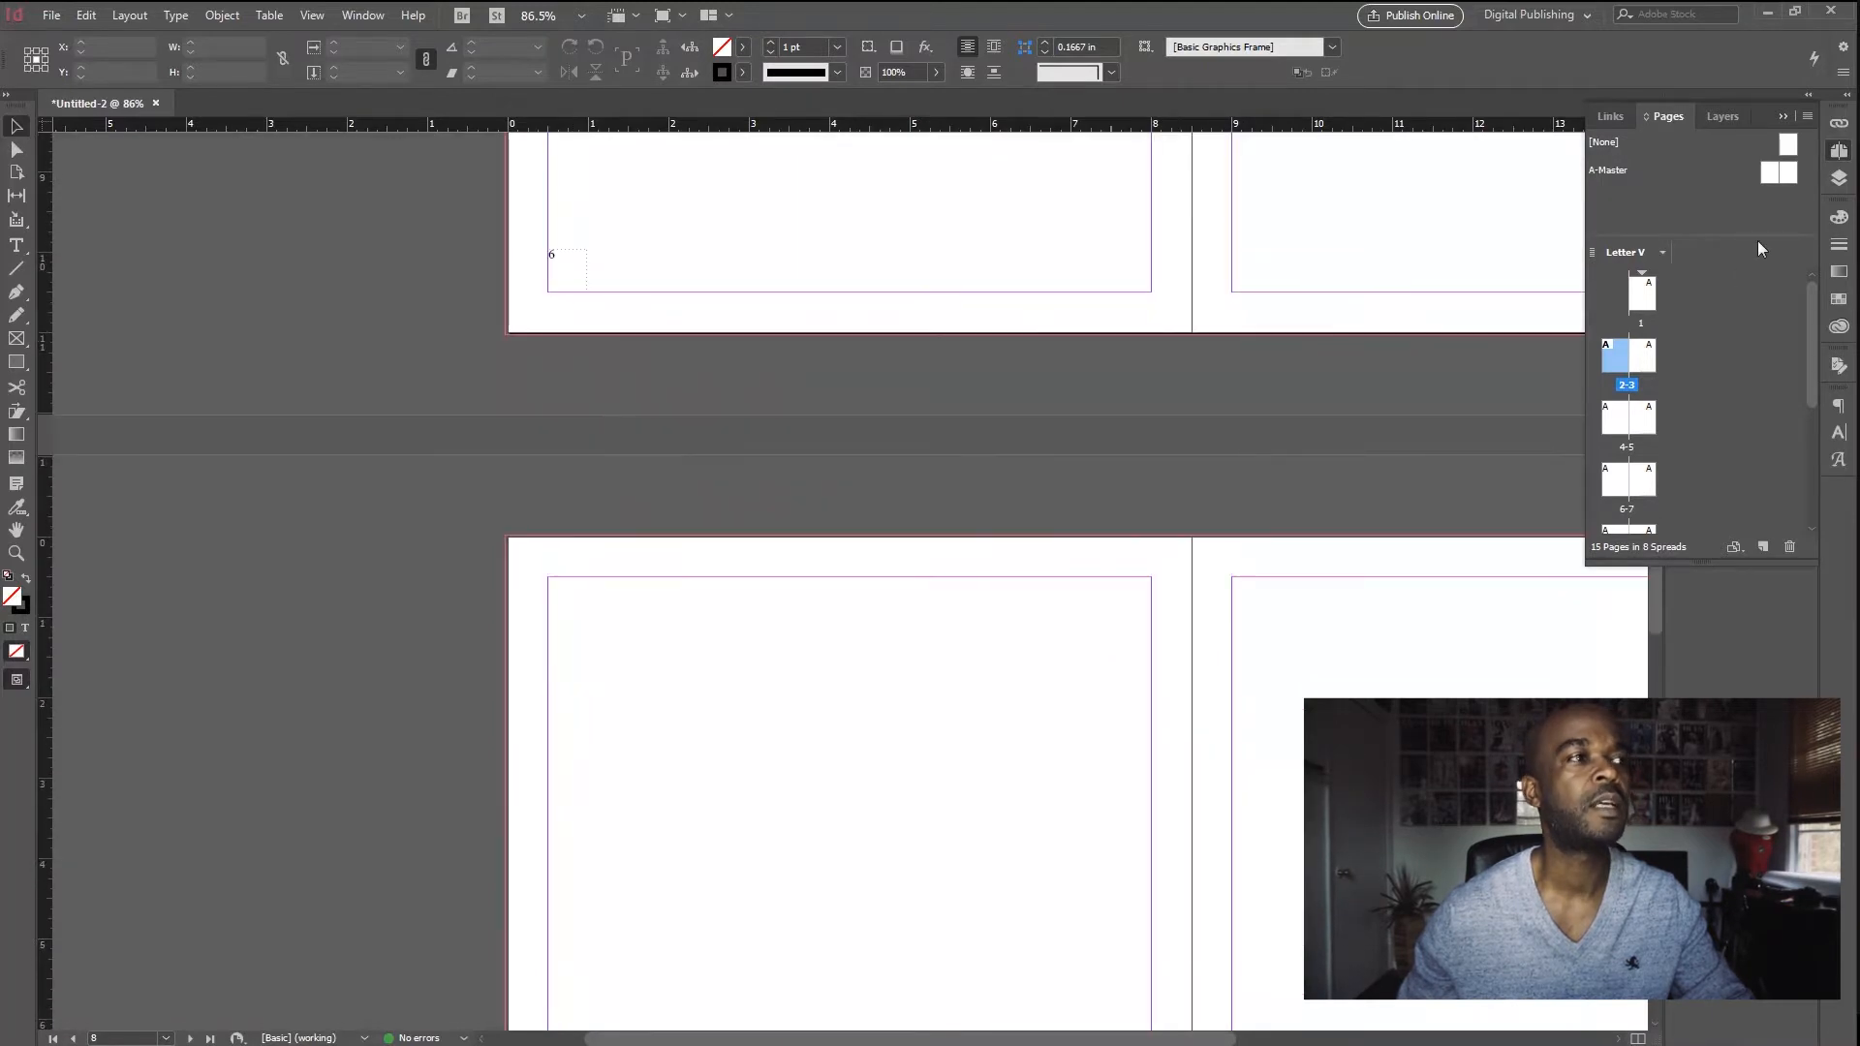
Step: Copy the page-number frame from the left A-Master page to the lower-right margin corner of the right A-Master page
double_click(1779, 177)
scroll(730, 572, "down", 3)
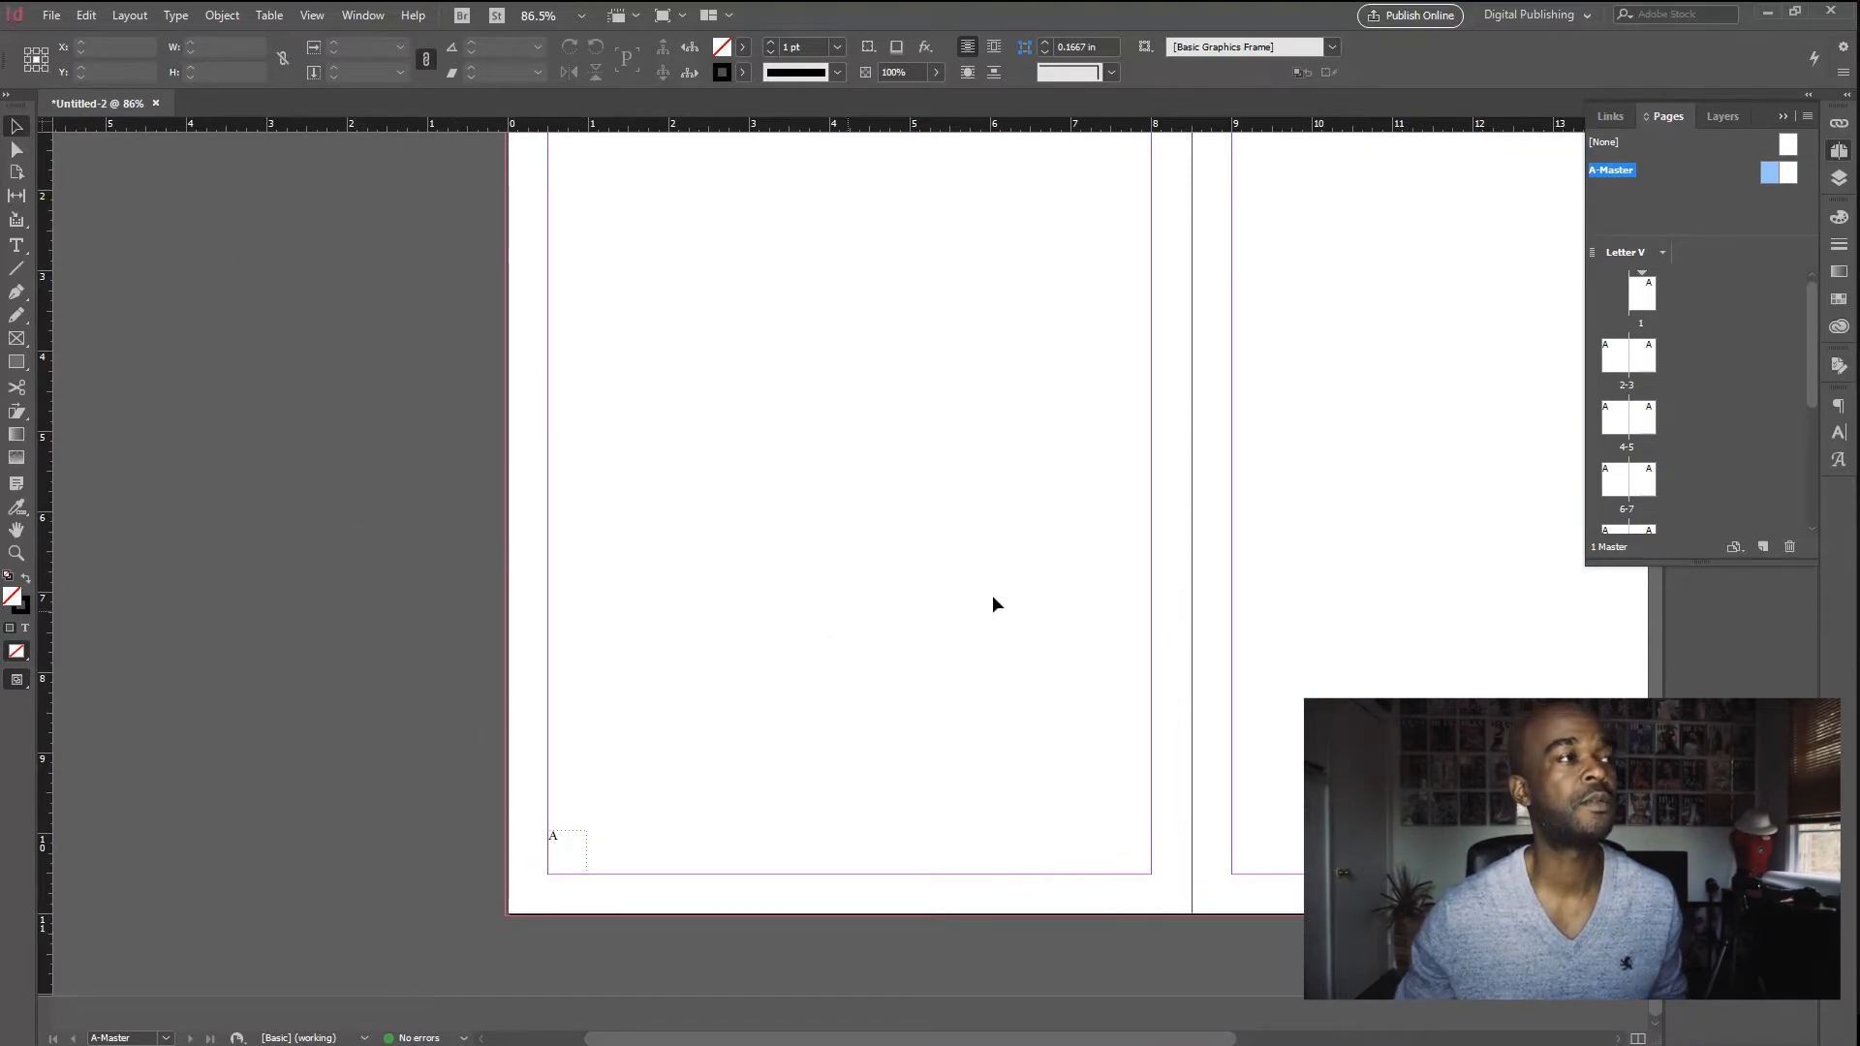
left_click_drag(957, 674, 494, 667)
left_click_drag(768, 665, 943, 675)
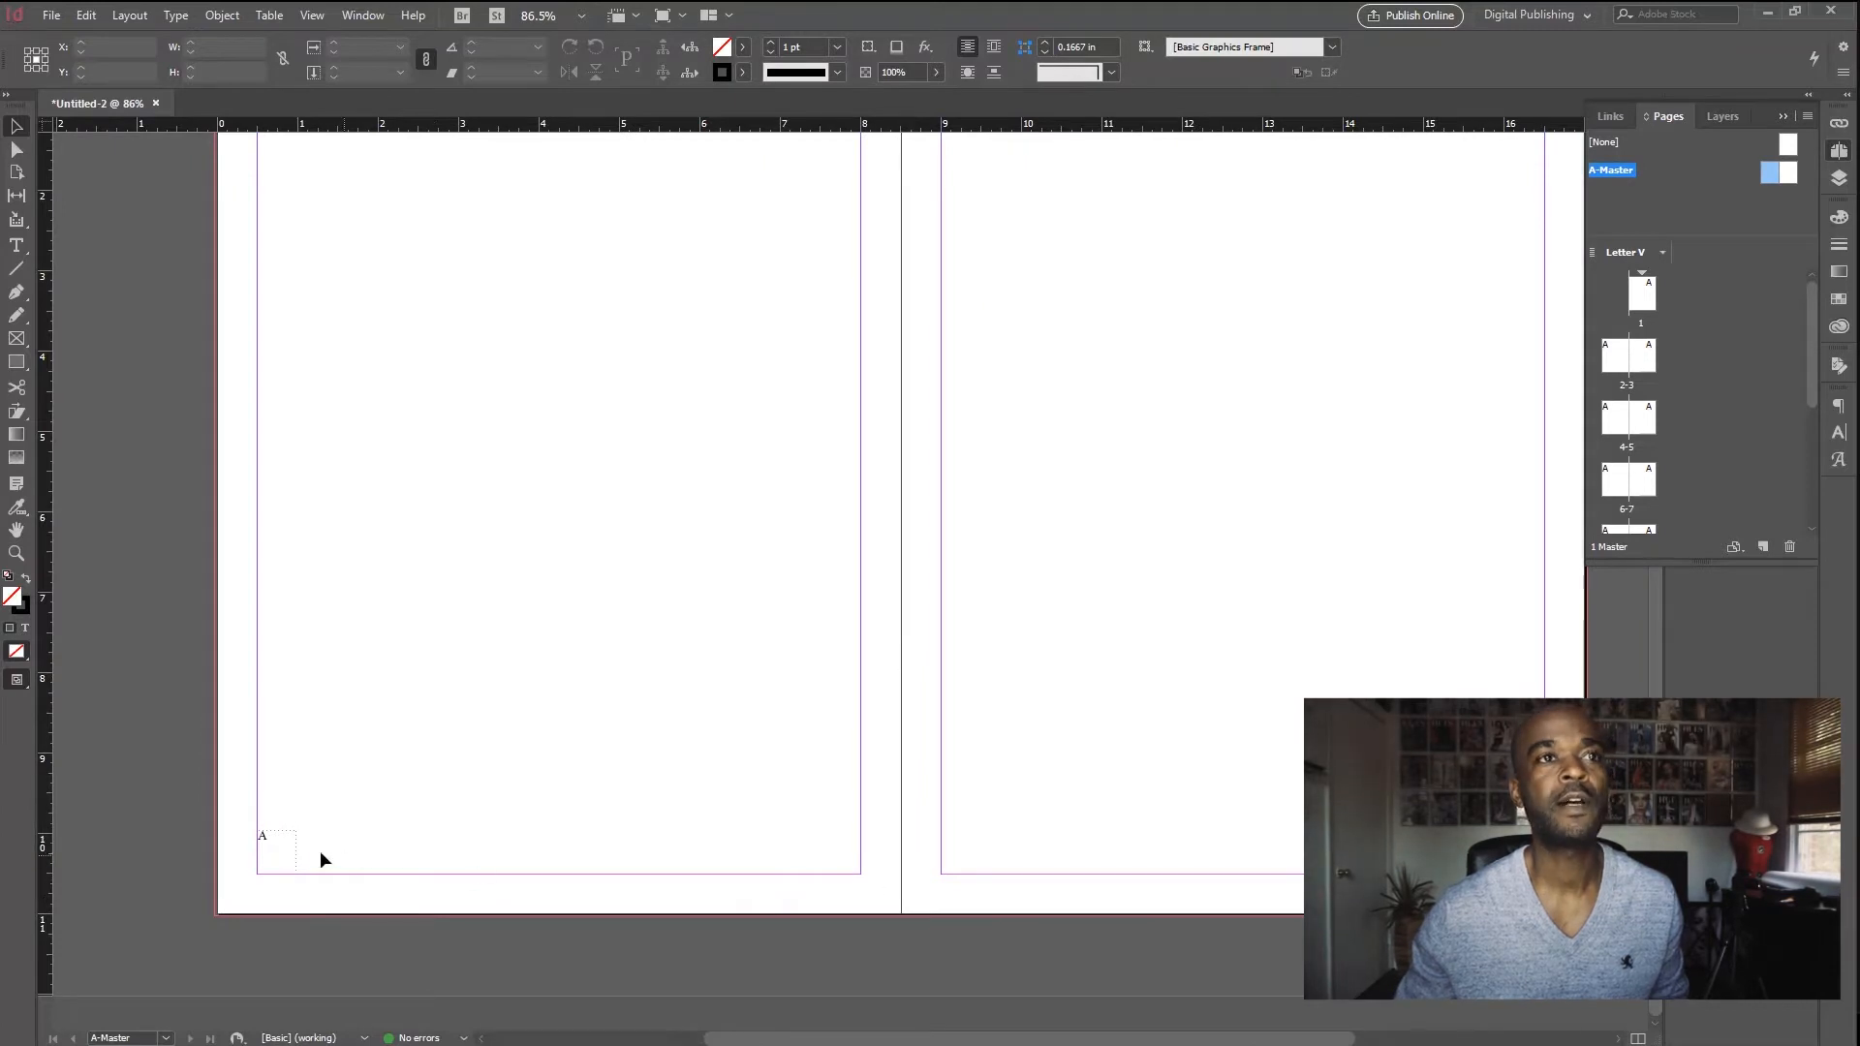
left_click(281, 861)
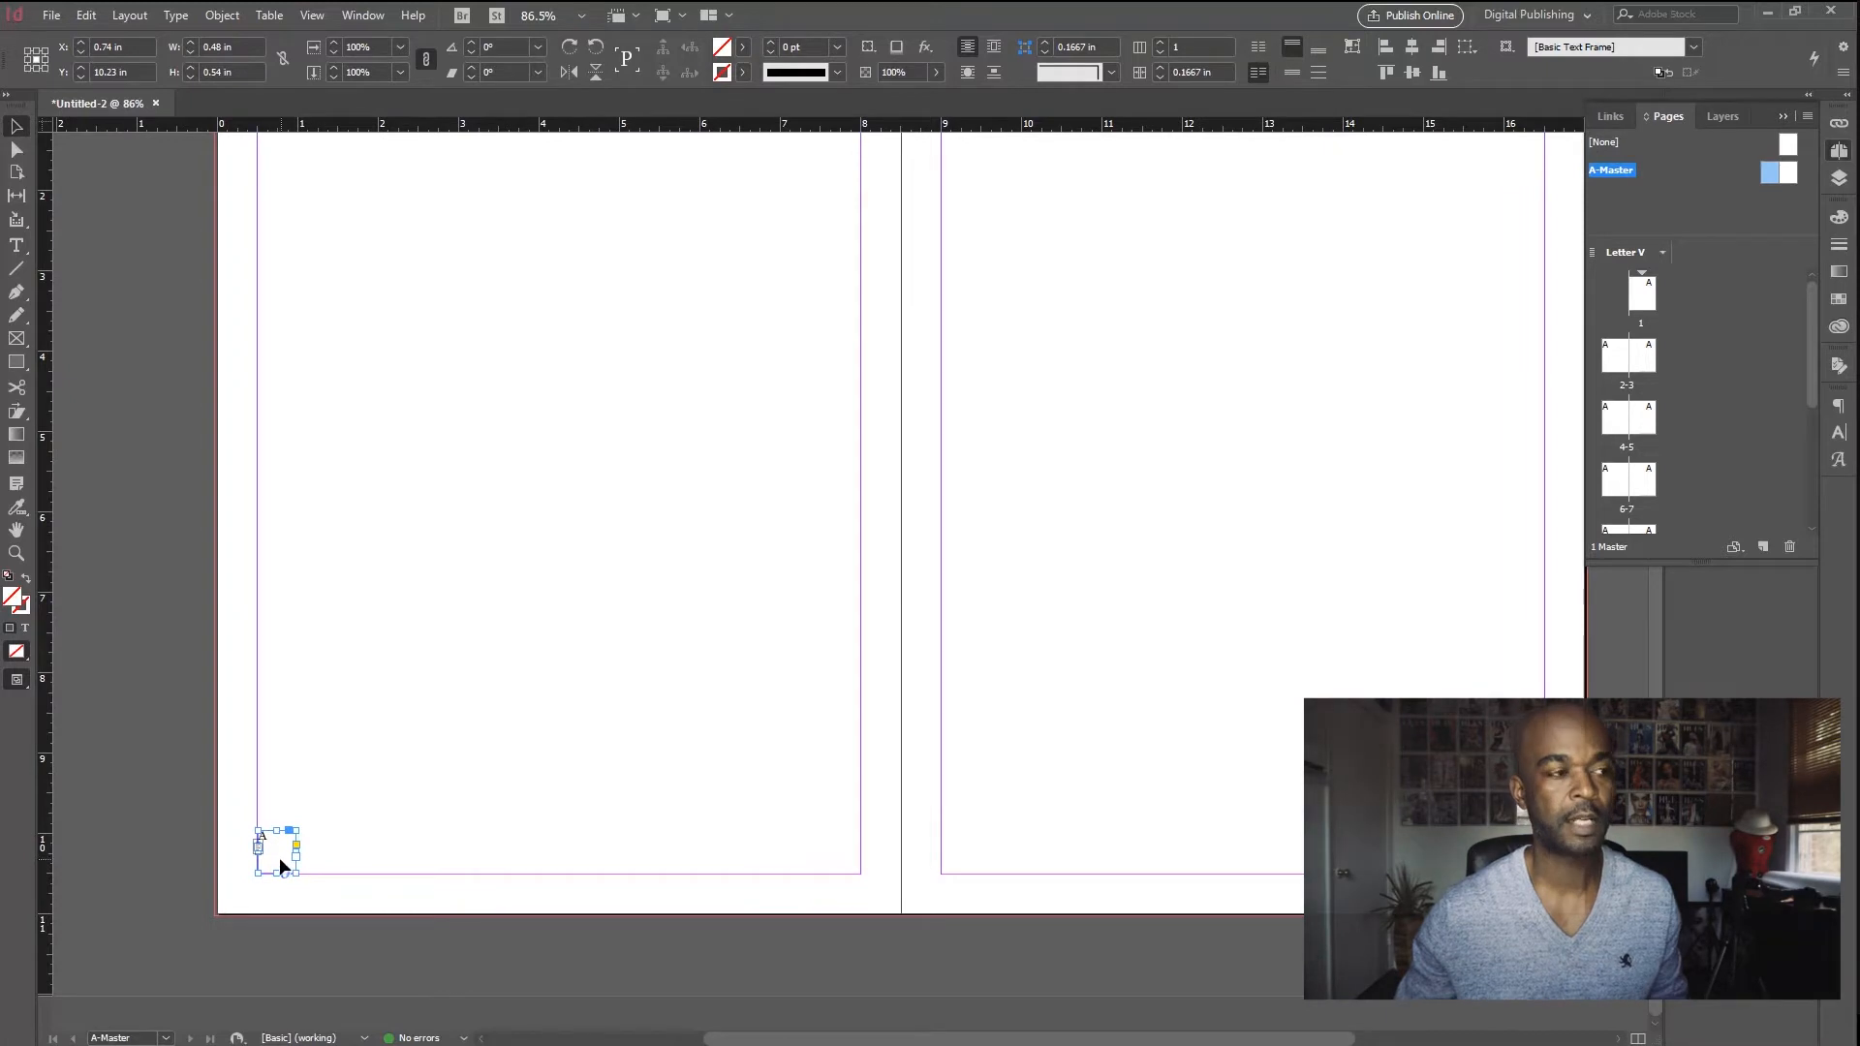
left_click_drag(277, 857, 1529, 872)
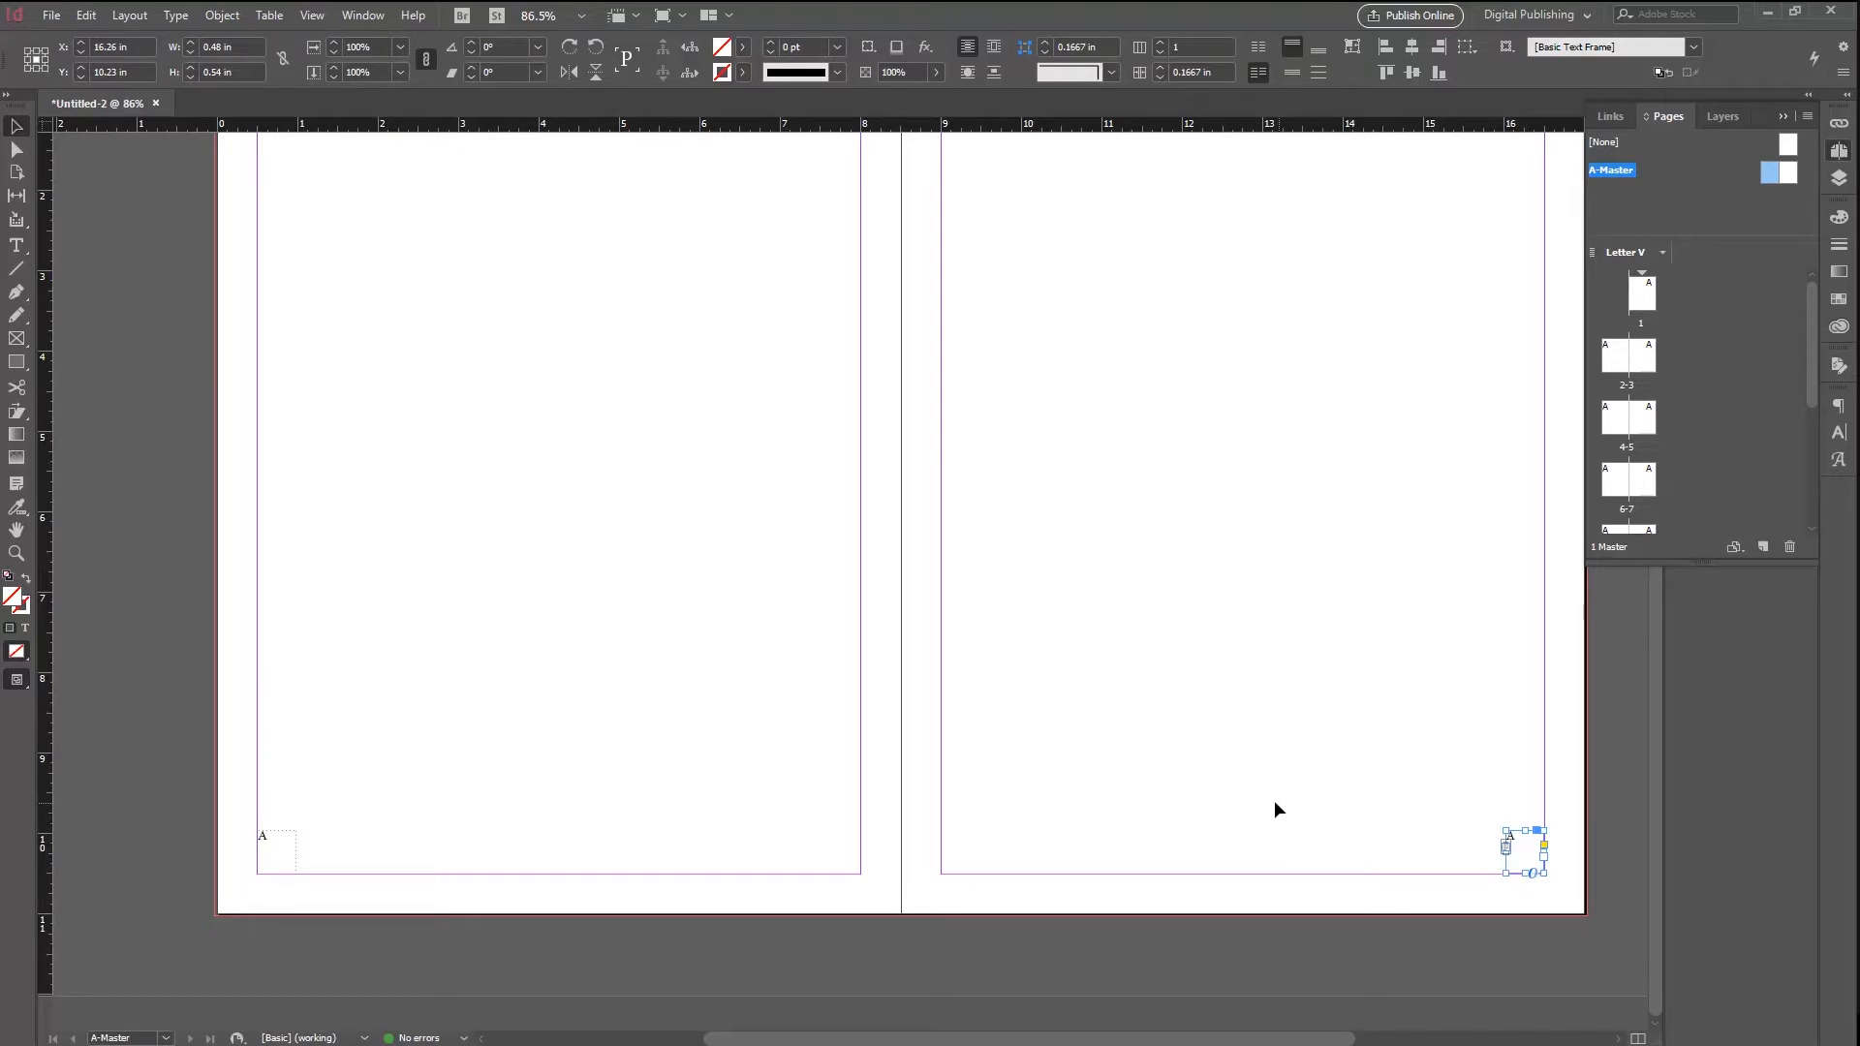
Step: Right-align the page-number text in the frame on the right A-Master page
left_click(18, 244)
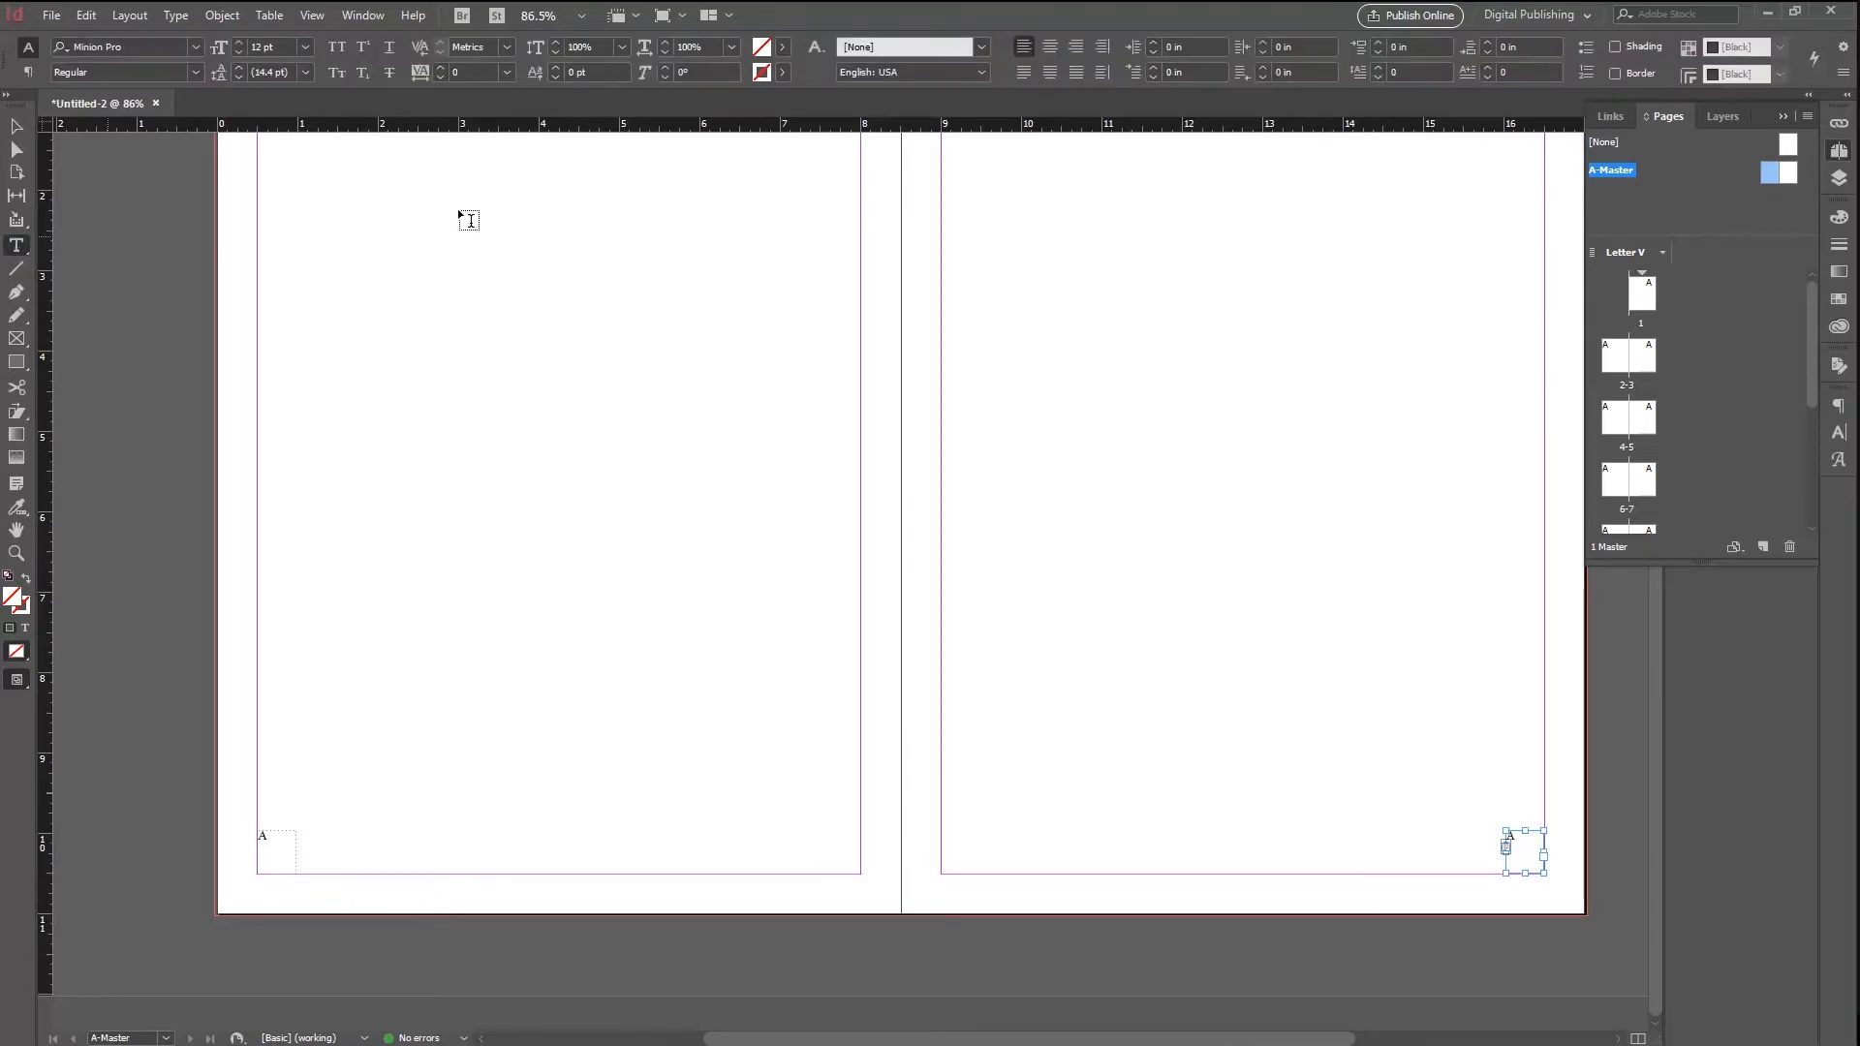
left_click(1076, 49)
key("Escape")
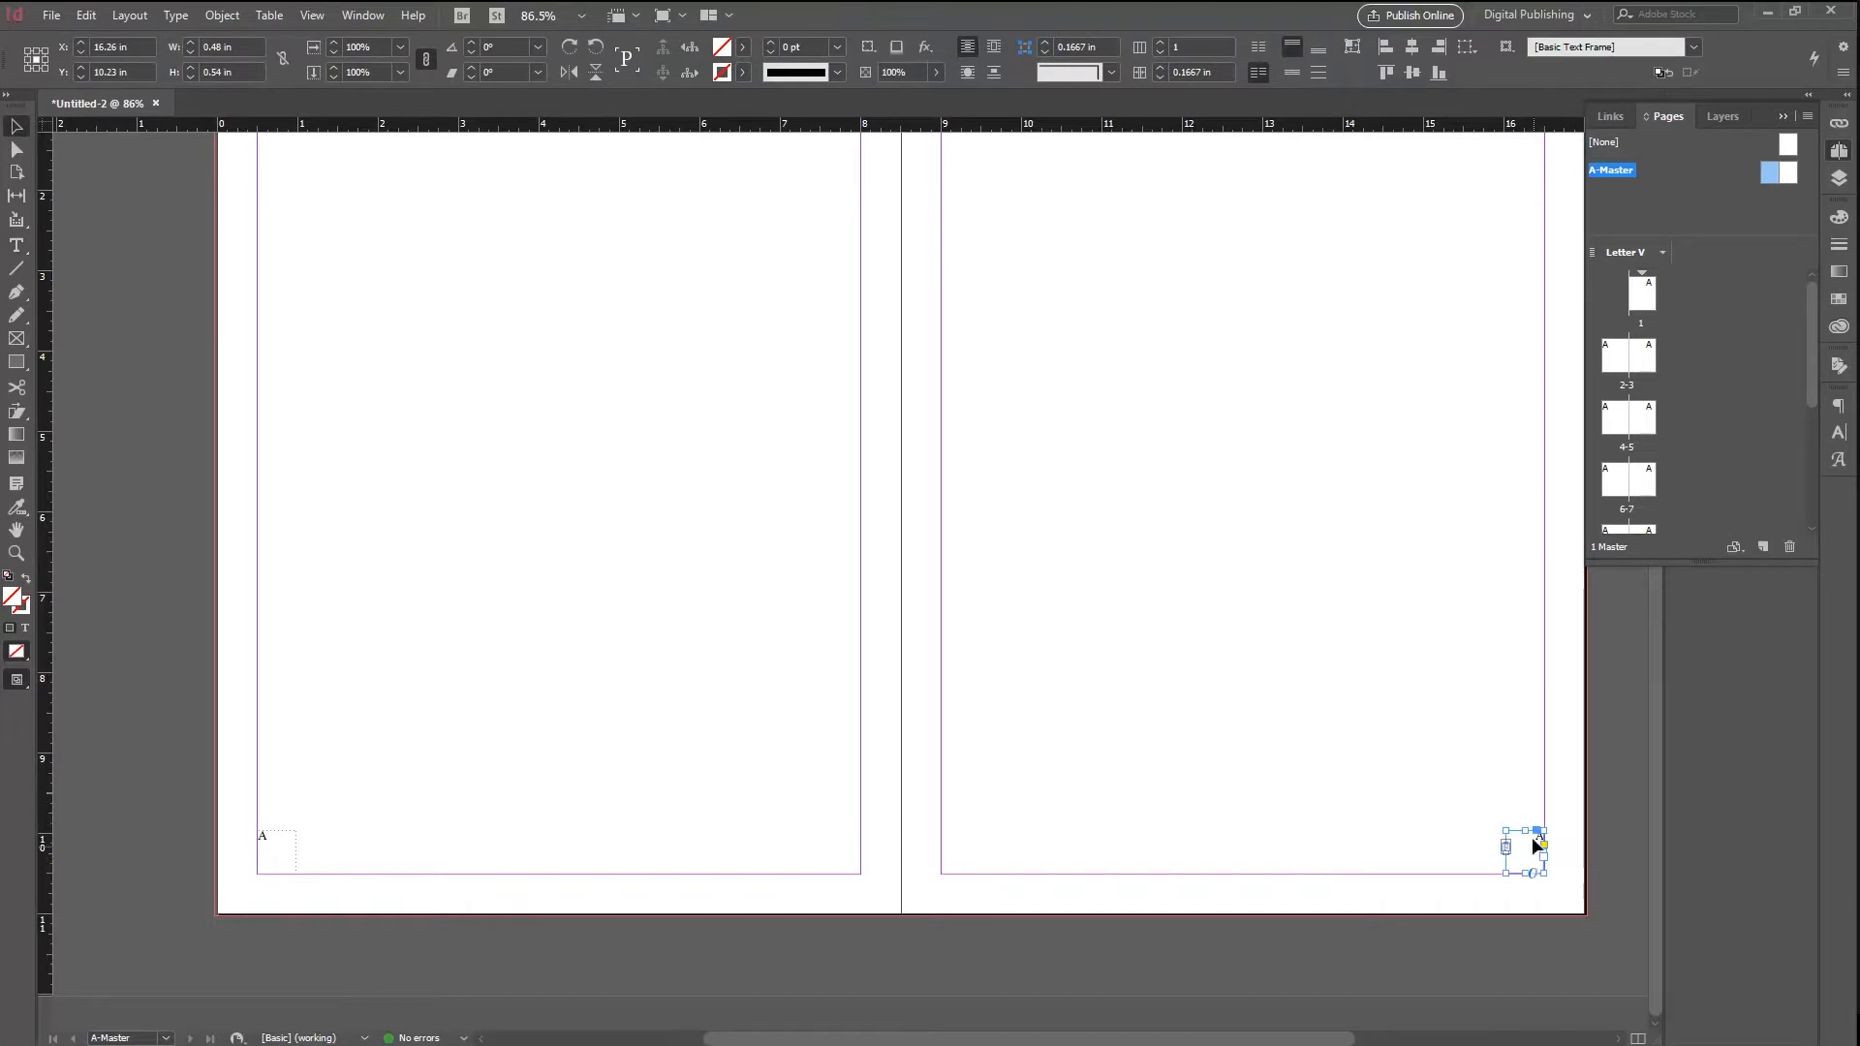
Step: Shorten the page-number frames on both A-Master pages to 0.27 in high, lowering their upper edges while keeping them on the bottom margin
left_click_drag(1523, 830, 1523, 849)
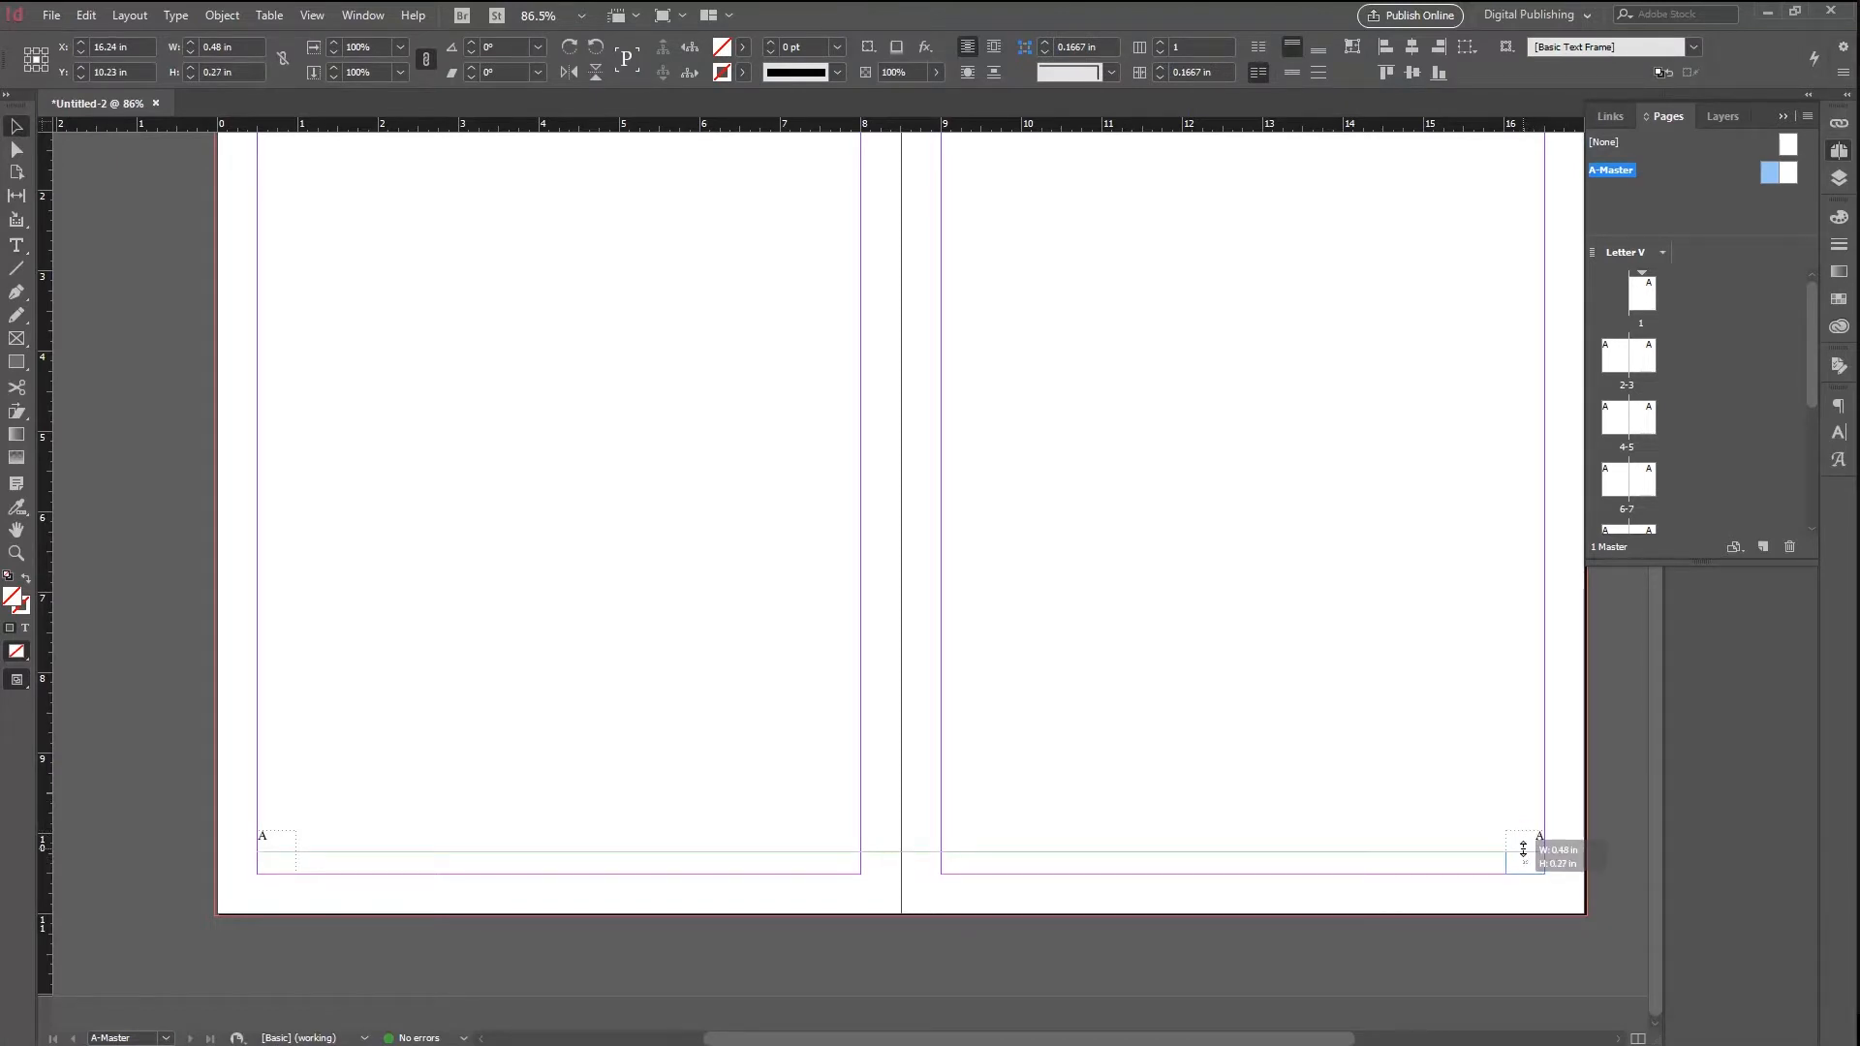
left_click_drag(1523, 850, 1523, 854)
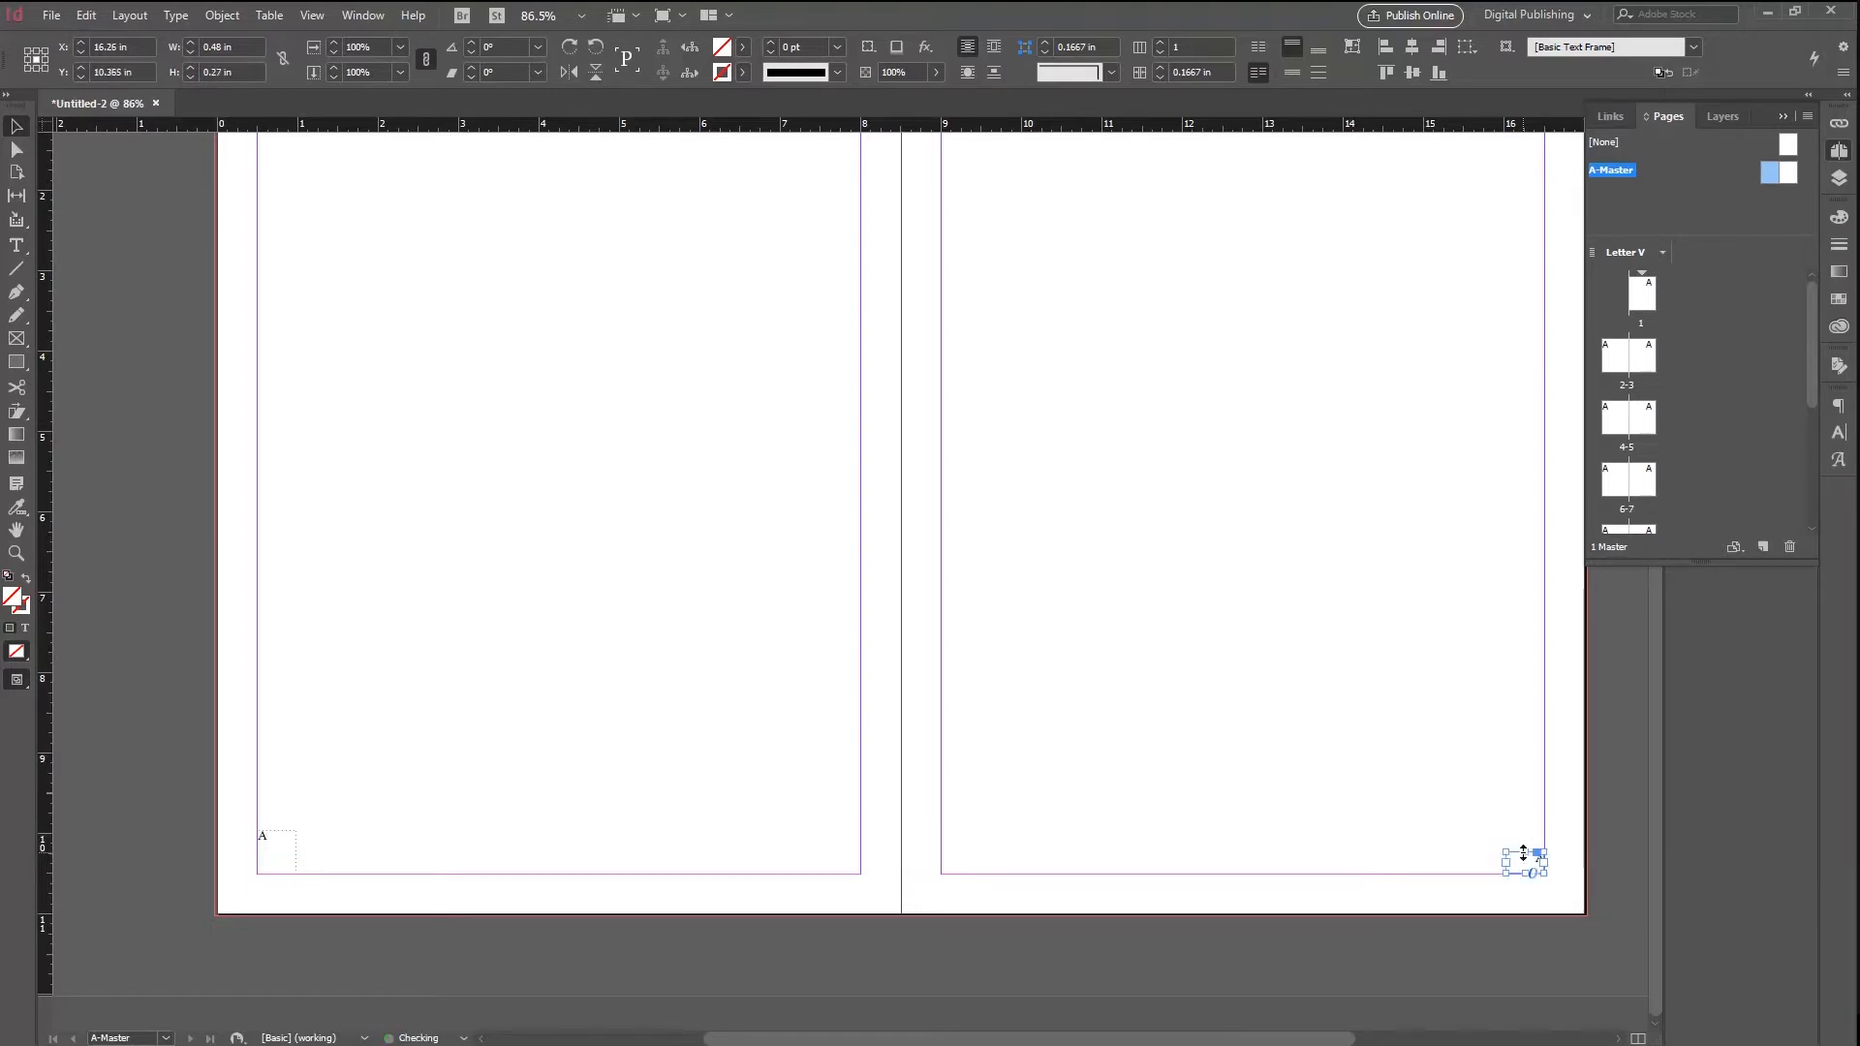
left_click(281, 847)
left_click_drag(277, 830, 275, 853)
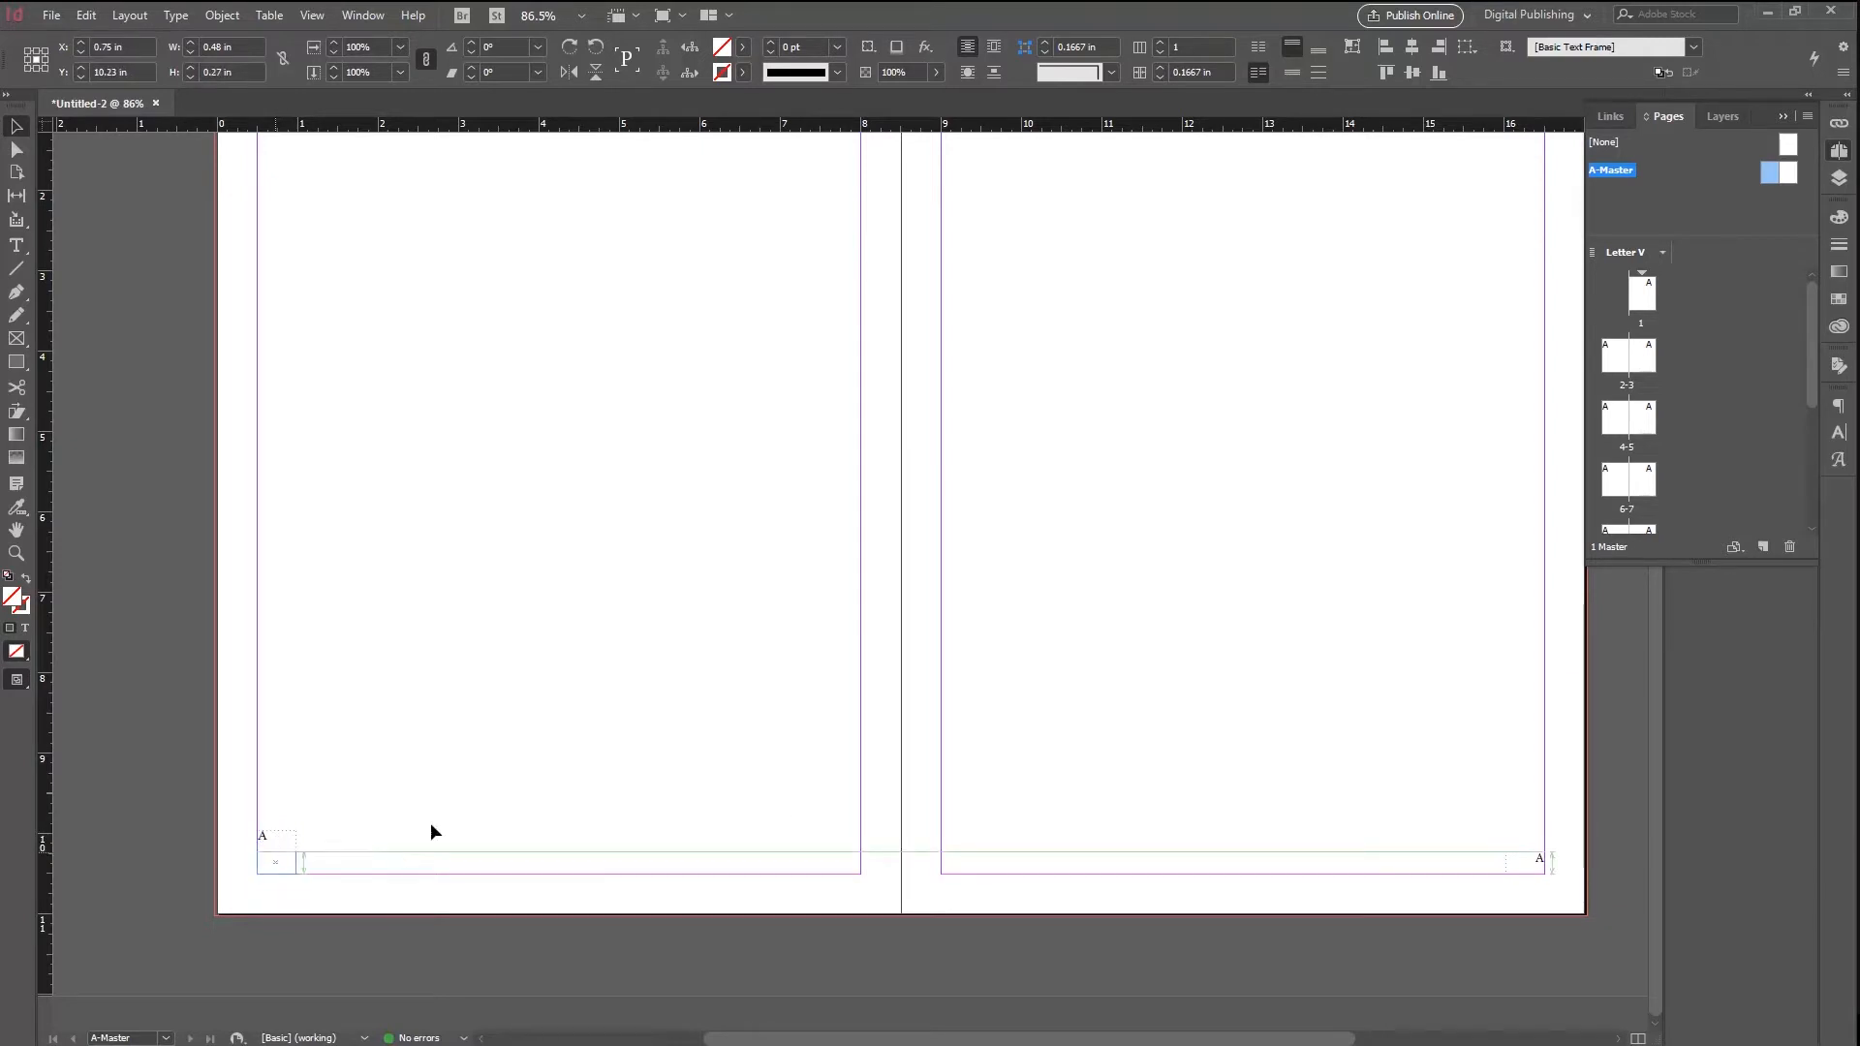
Step: Replace the page-number character in the right A-Master frame with the Next Page Number special-character marker
left_click(1541, 872)
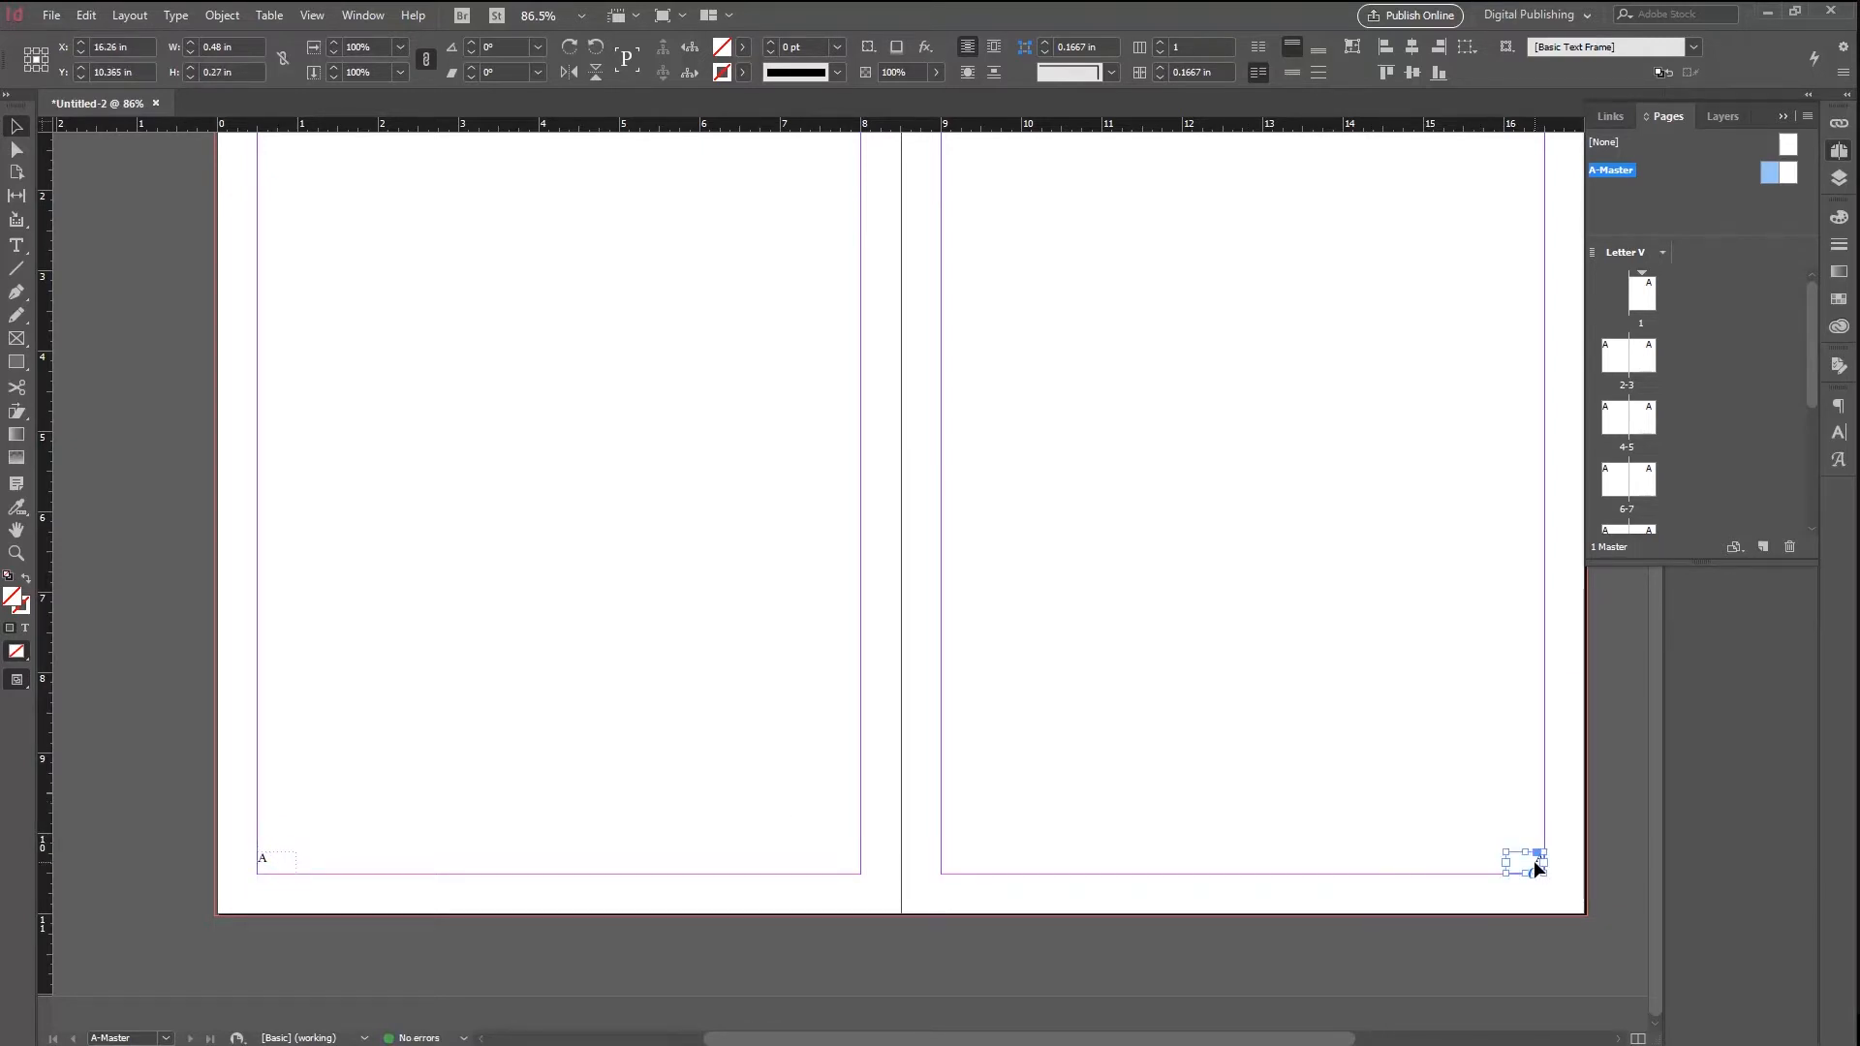
double_click(1532, 859)
left_click_drag(1535, 858, 1550, 857)
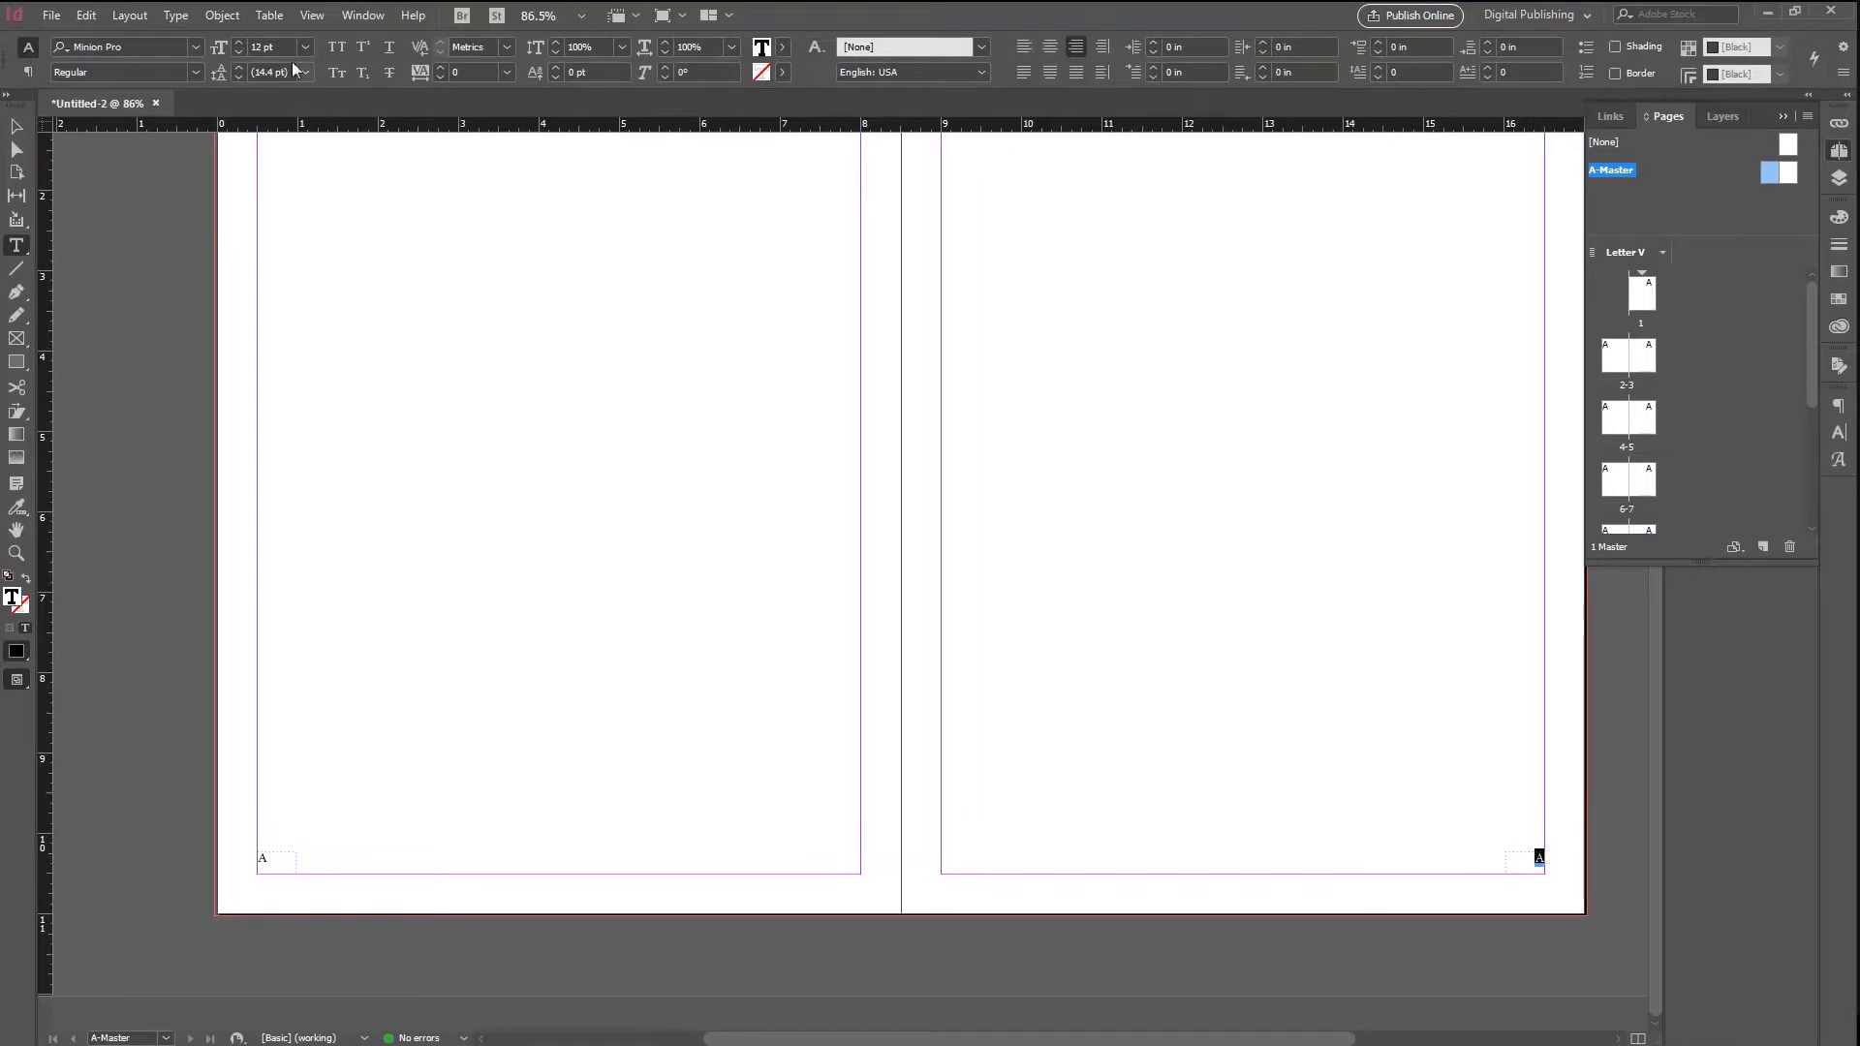
left_click(219, 16)
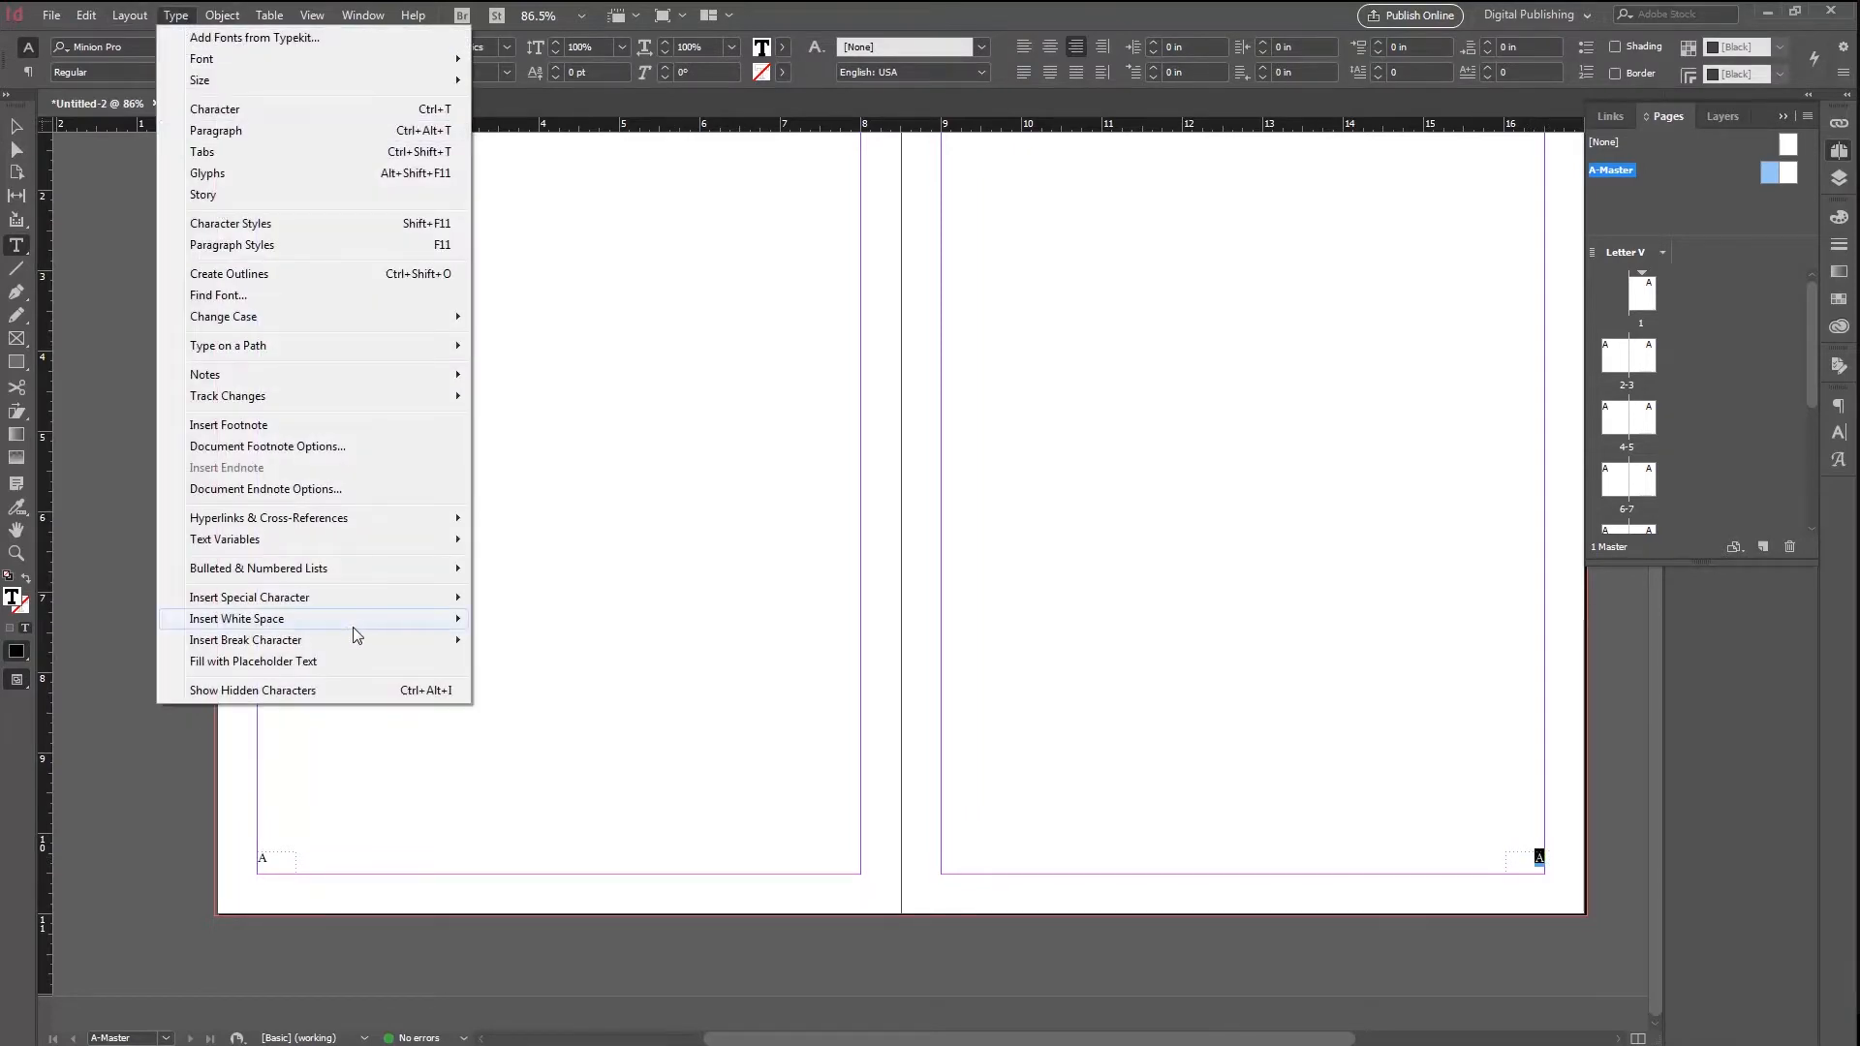
mouse_move(374, 604)
mouse_move(514, 619)
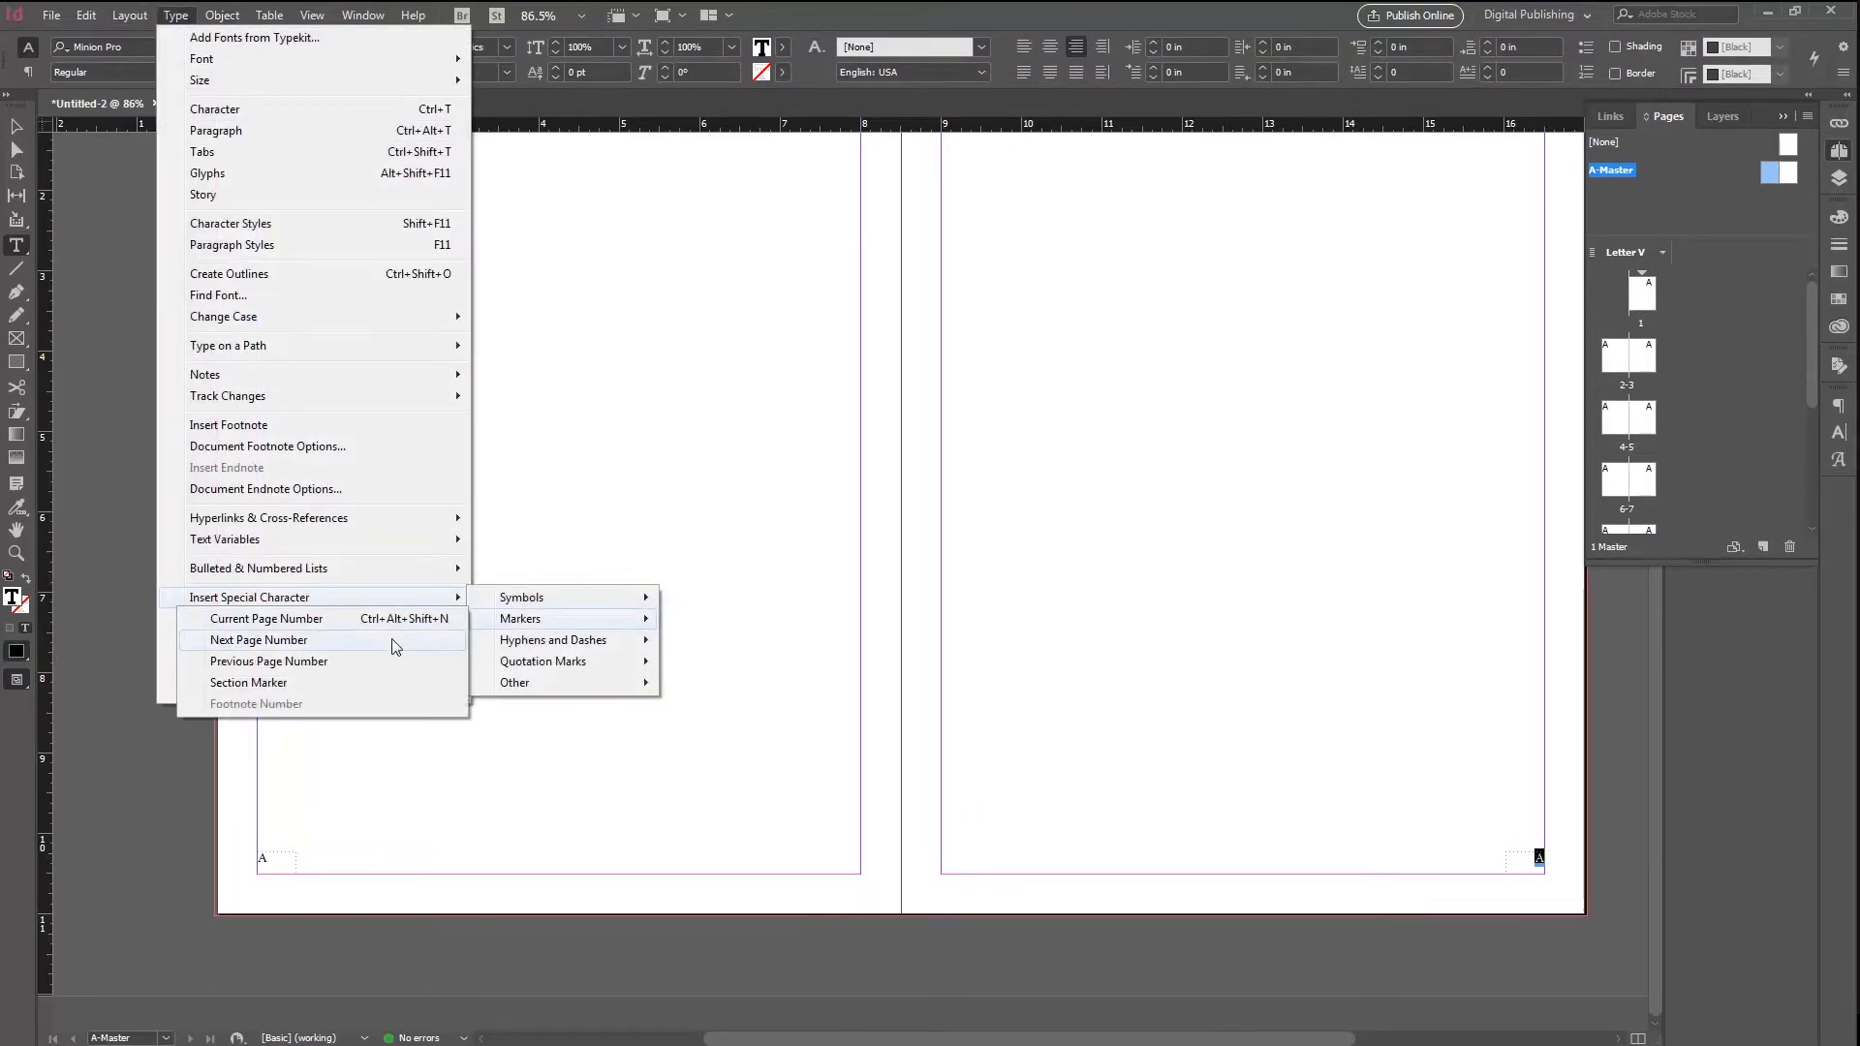
left_click(374, 643)
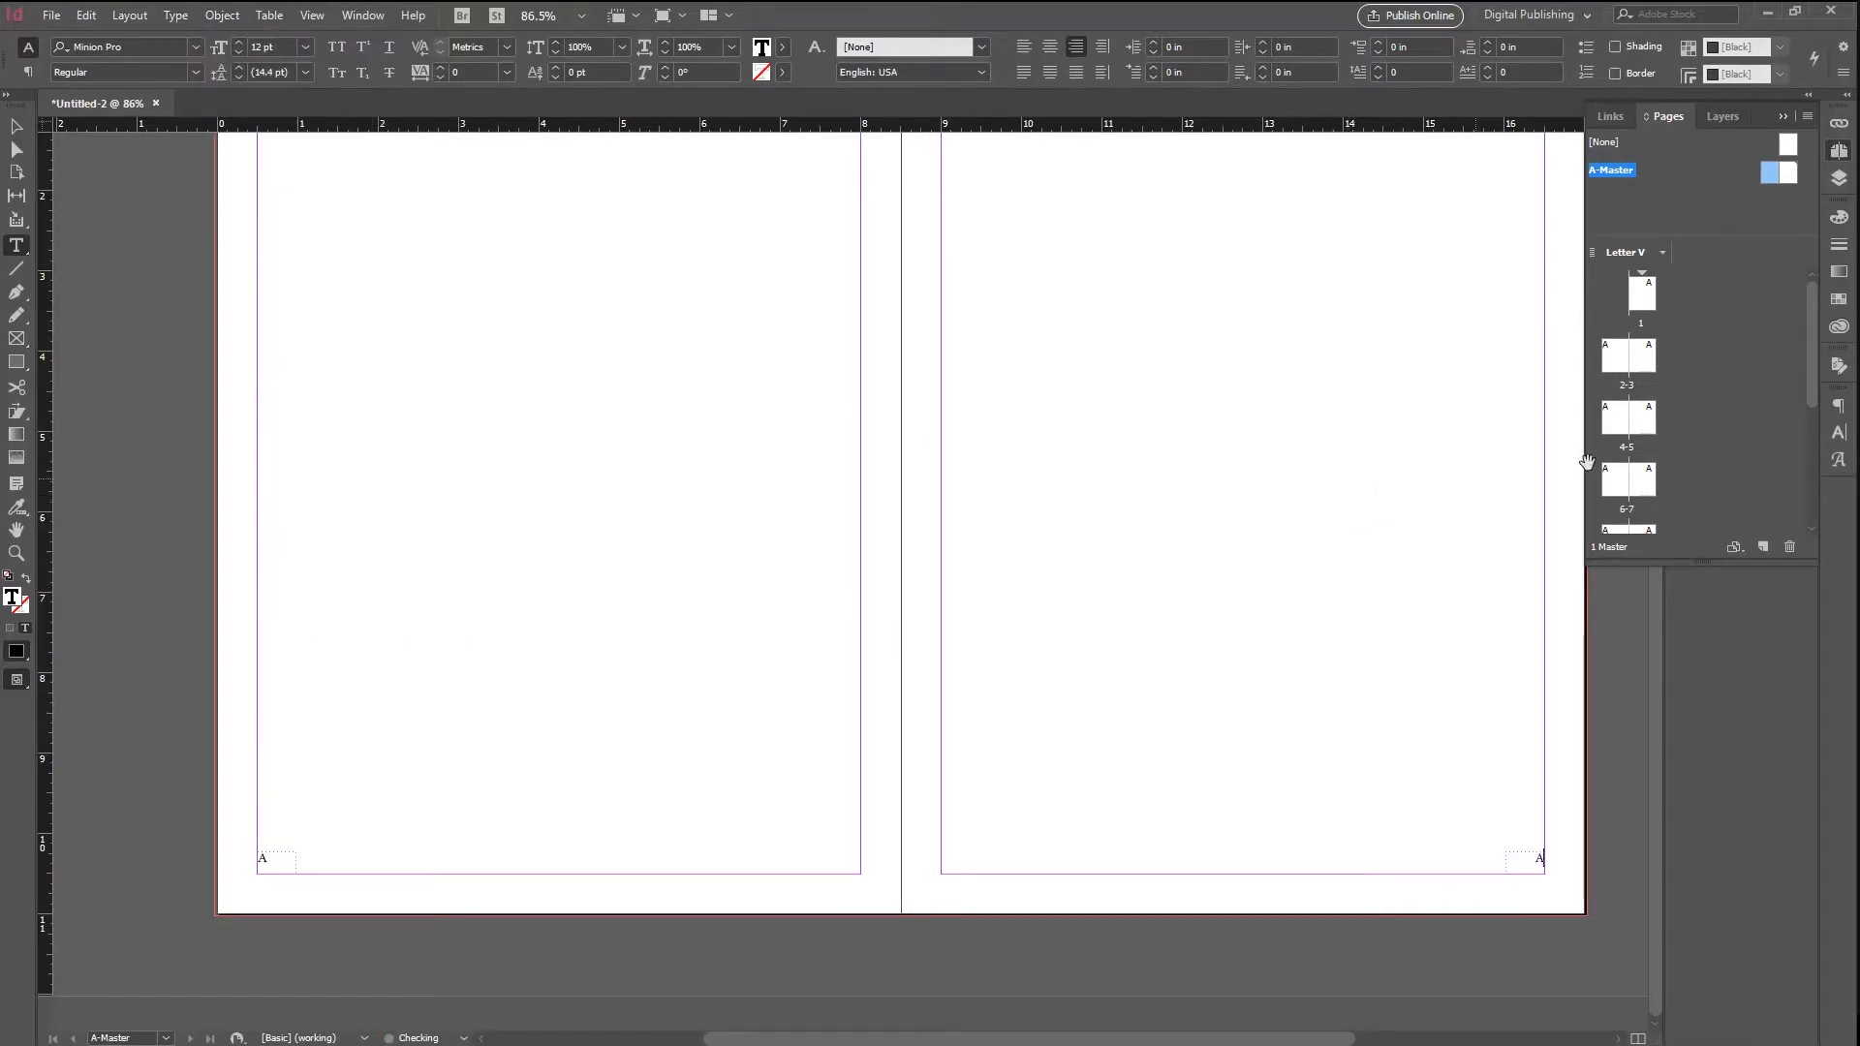
Step: Check the automatic page numbers on the document spreads from page 1 through page 7
double_click(1642, 358)
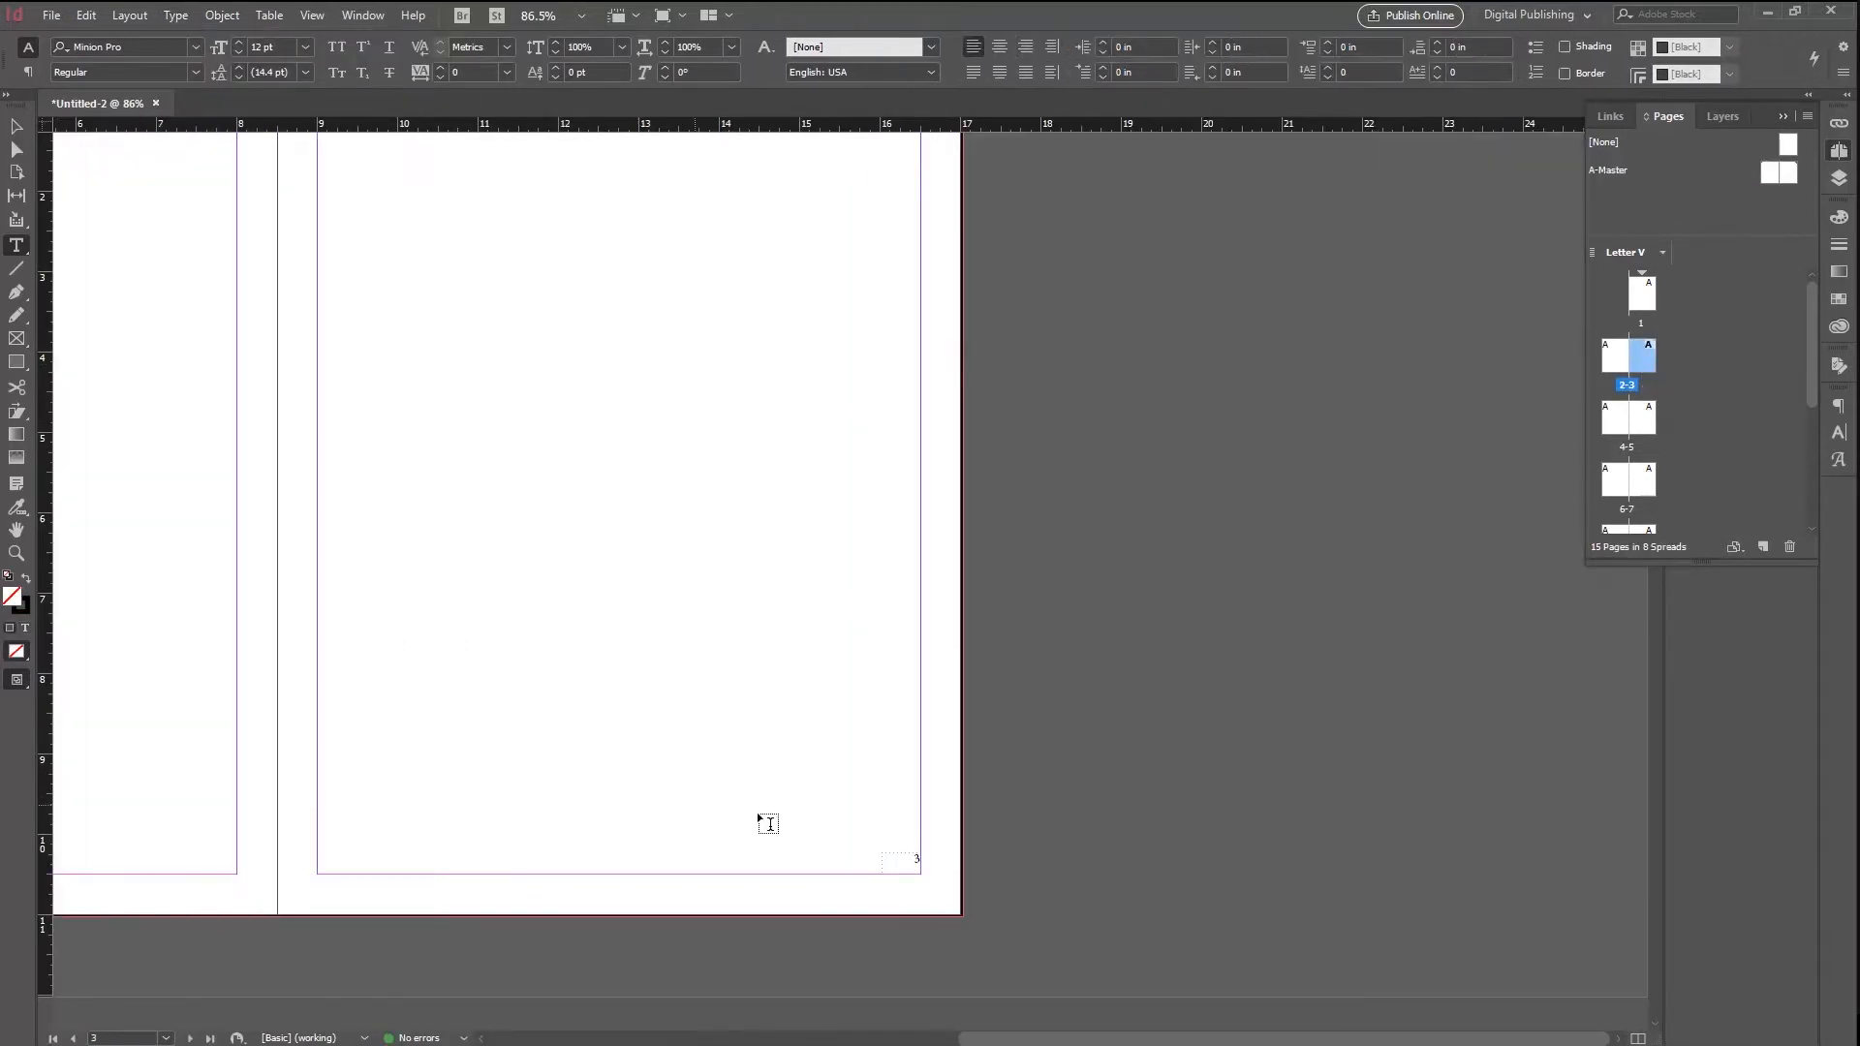
left_click(16, 126)
left_click_drag(385, 522, 887, 405)
scroll(1141, 671, "down", 1)
scroll(1141, 666, "down", 10)
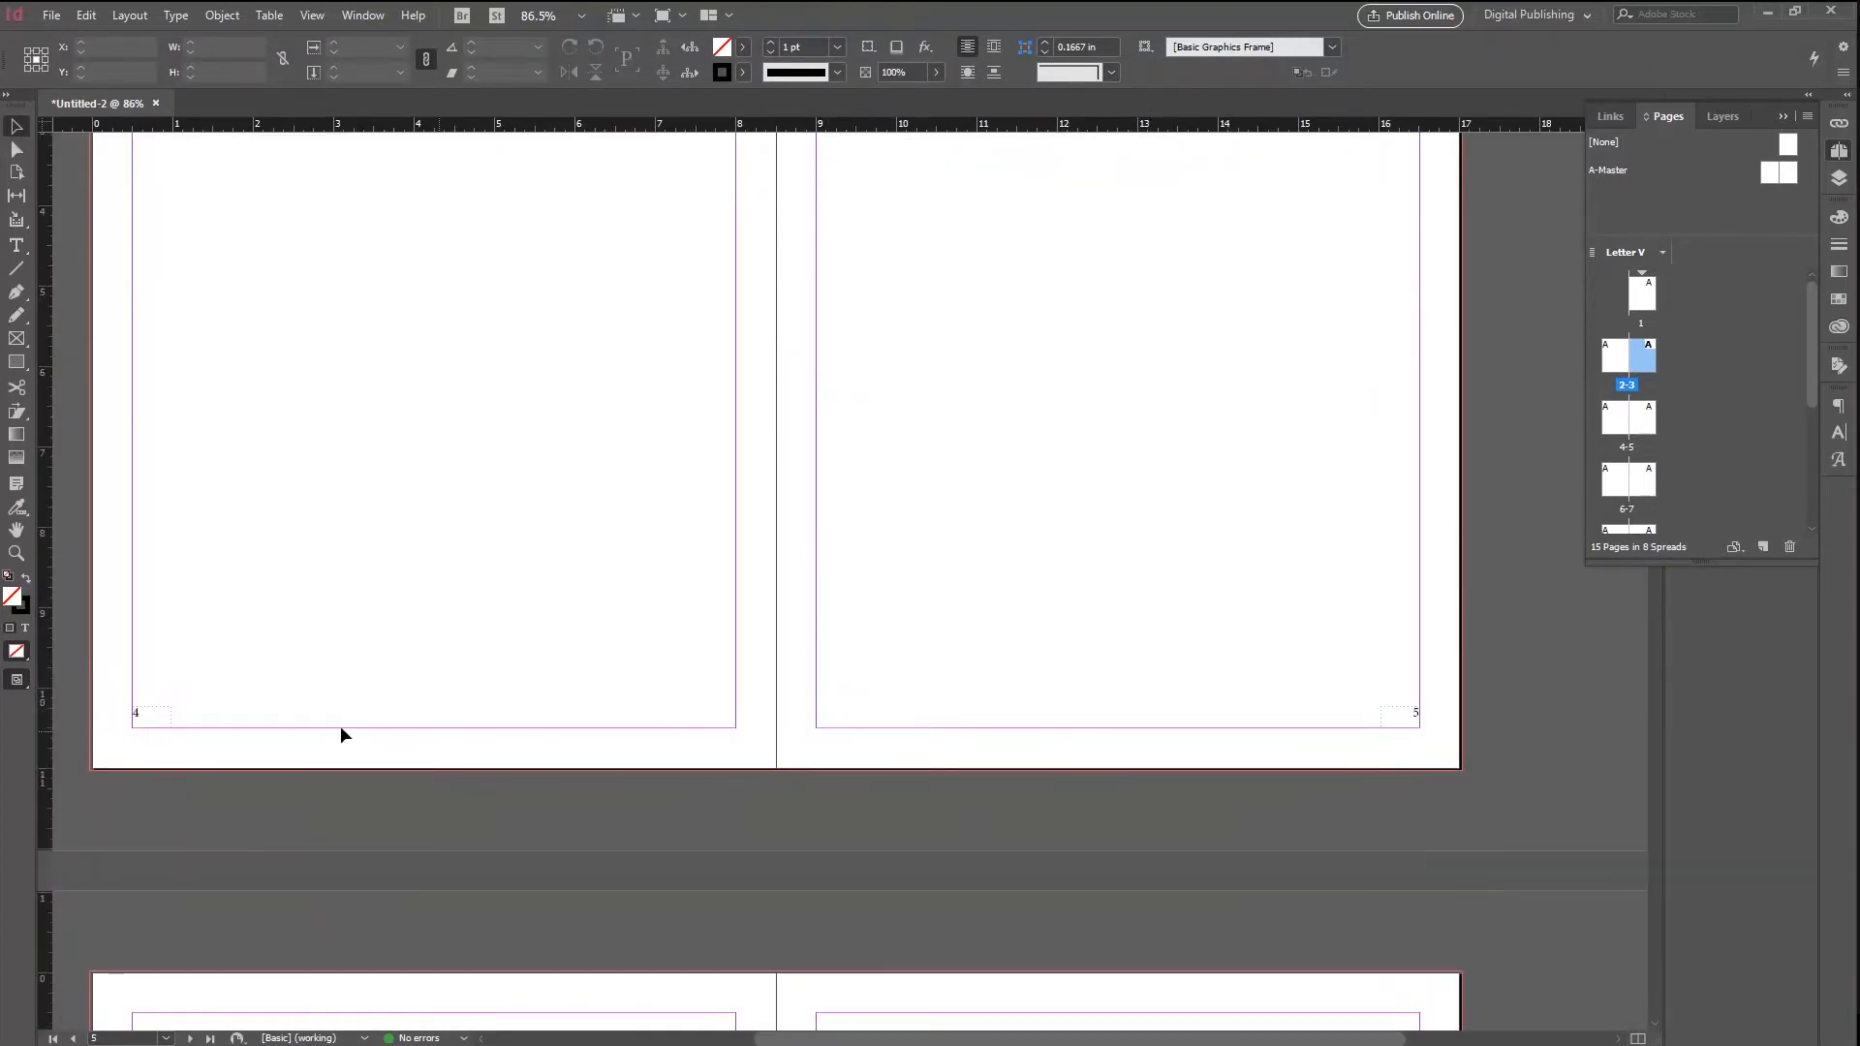
scroll(847, 736, "down", 10)
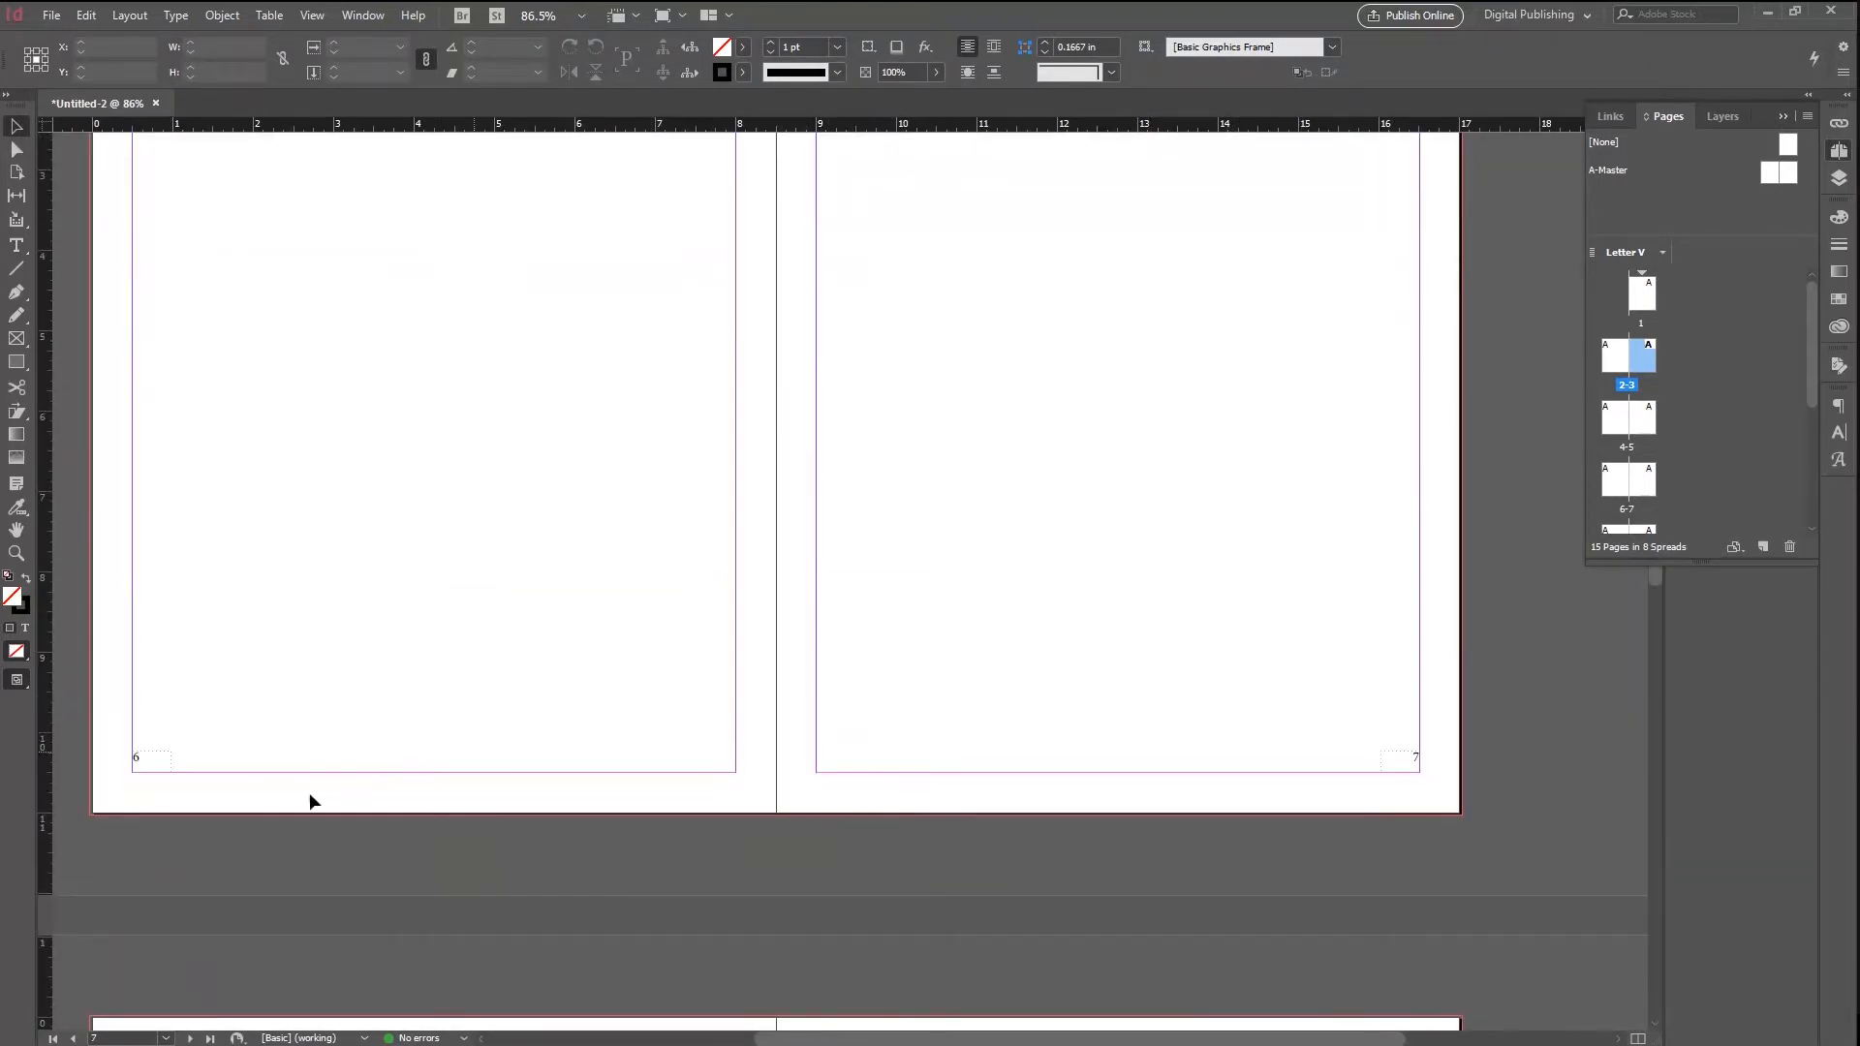
scroll(1364, 748, "up", 20)
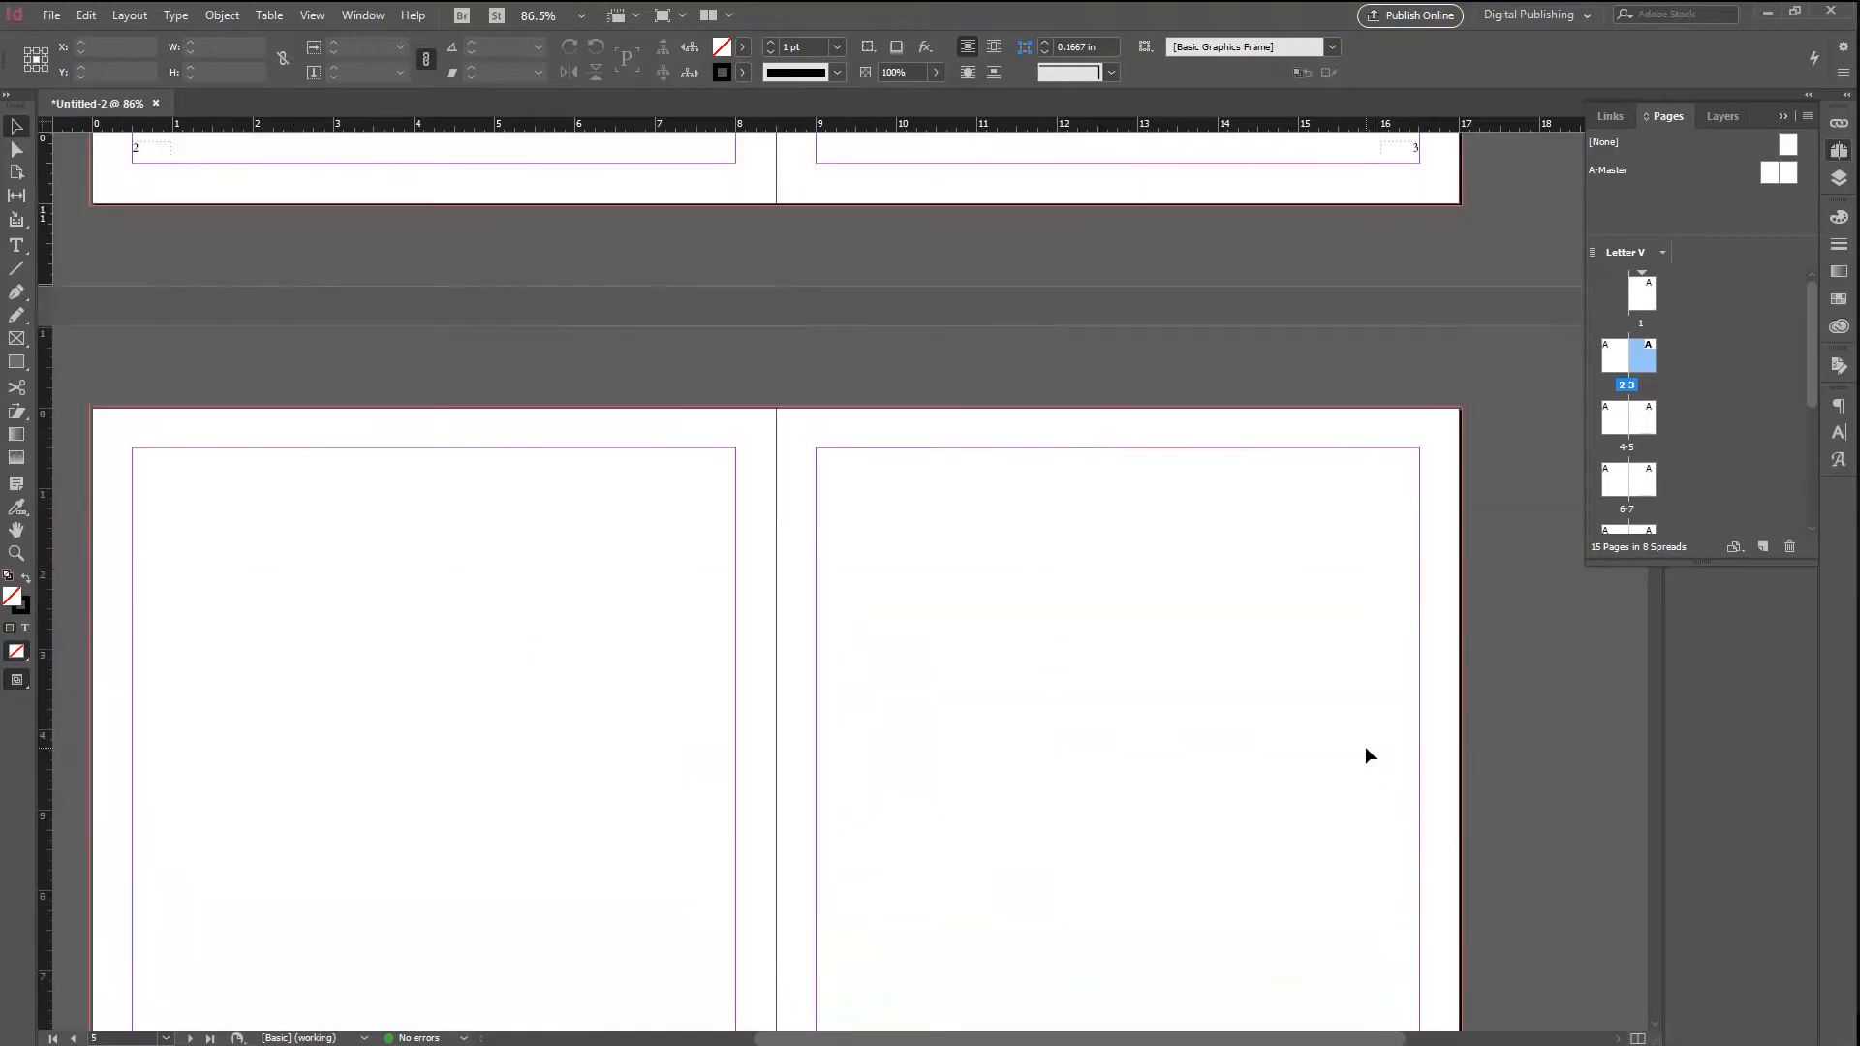
scroll(1519, 520, "up", 10)
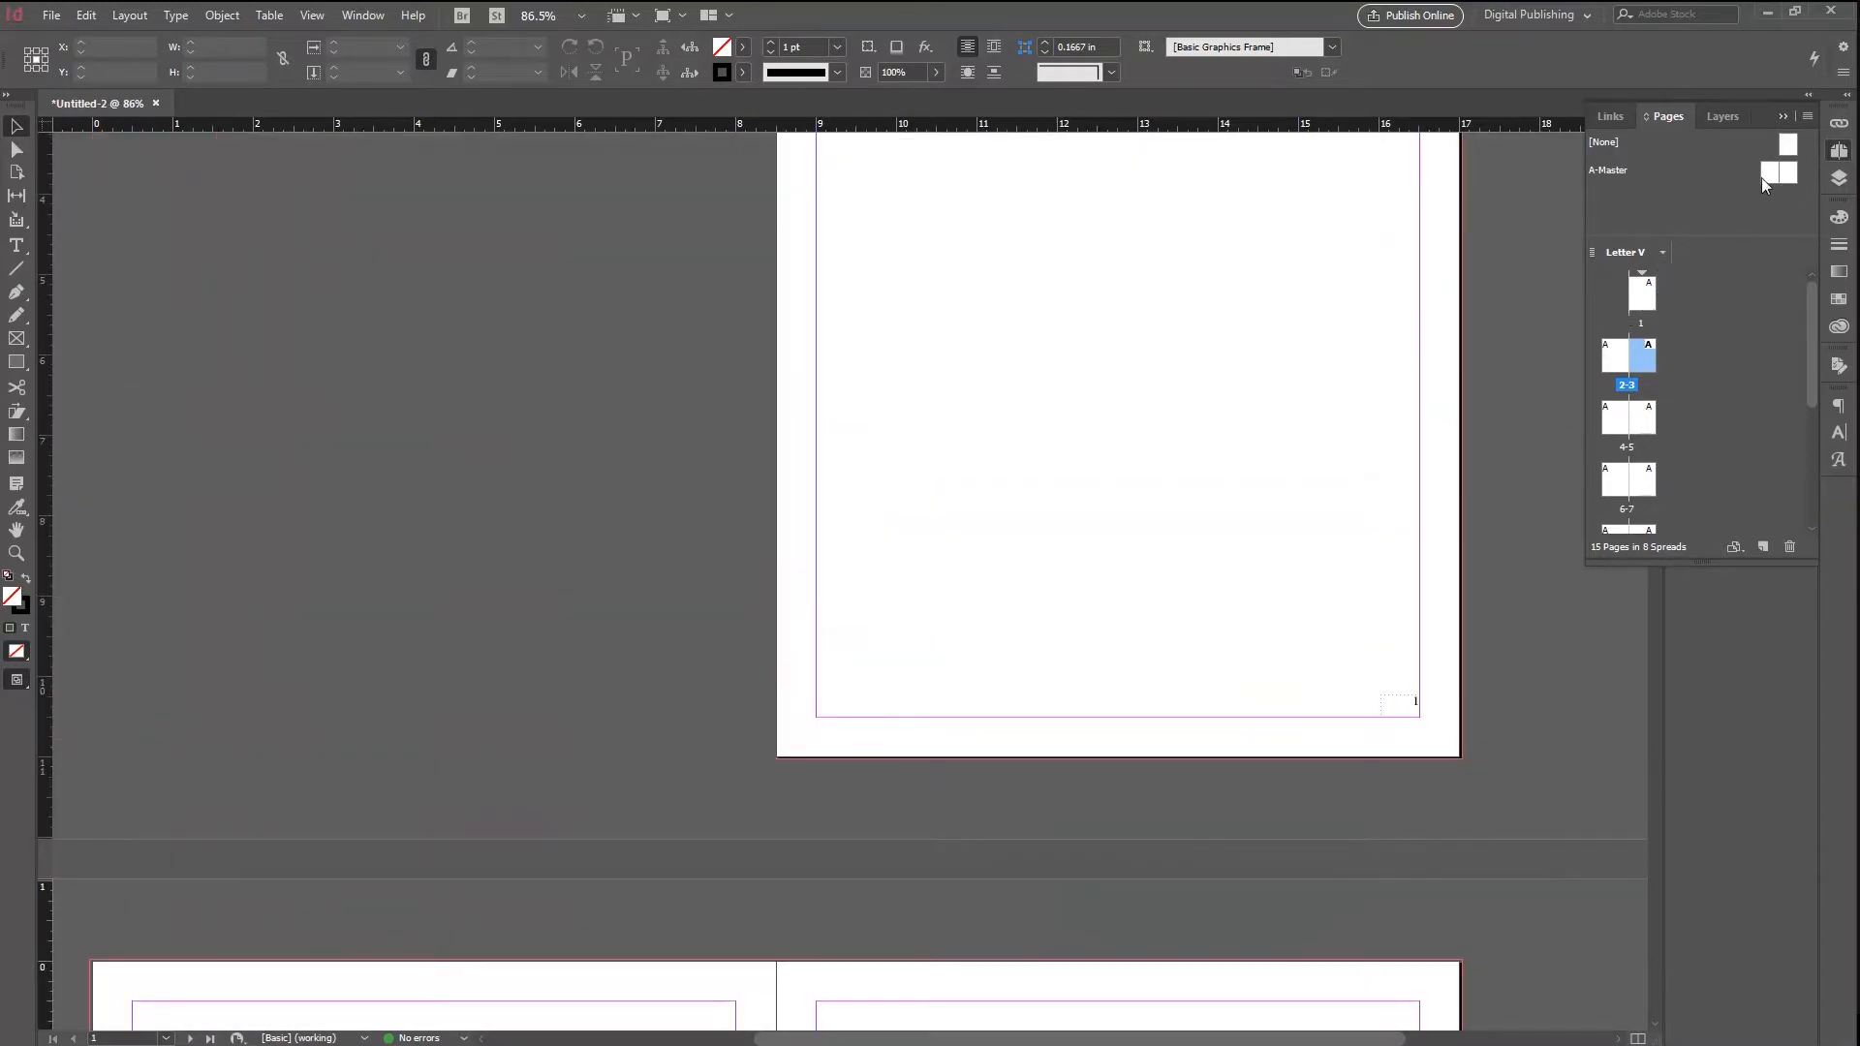
Step: Set the right A-Master page number's font to Gotham Medium and check it on pages 5 and 7
double_click(1761, 177)
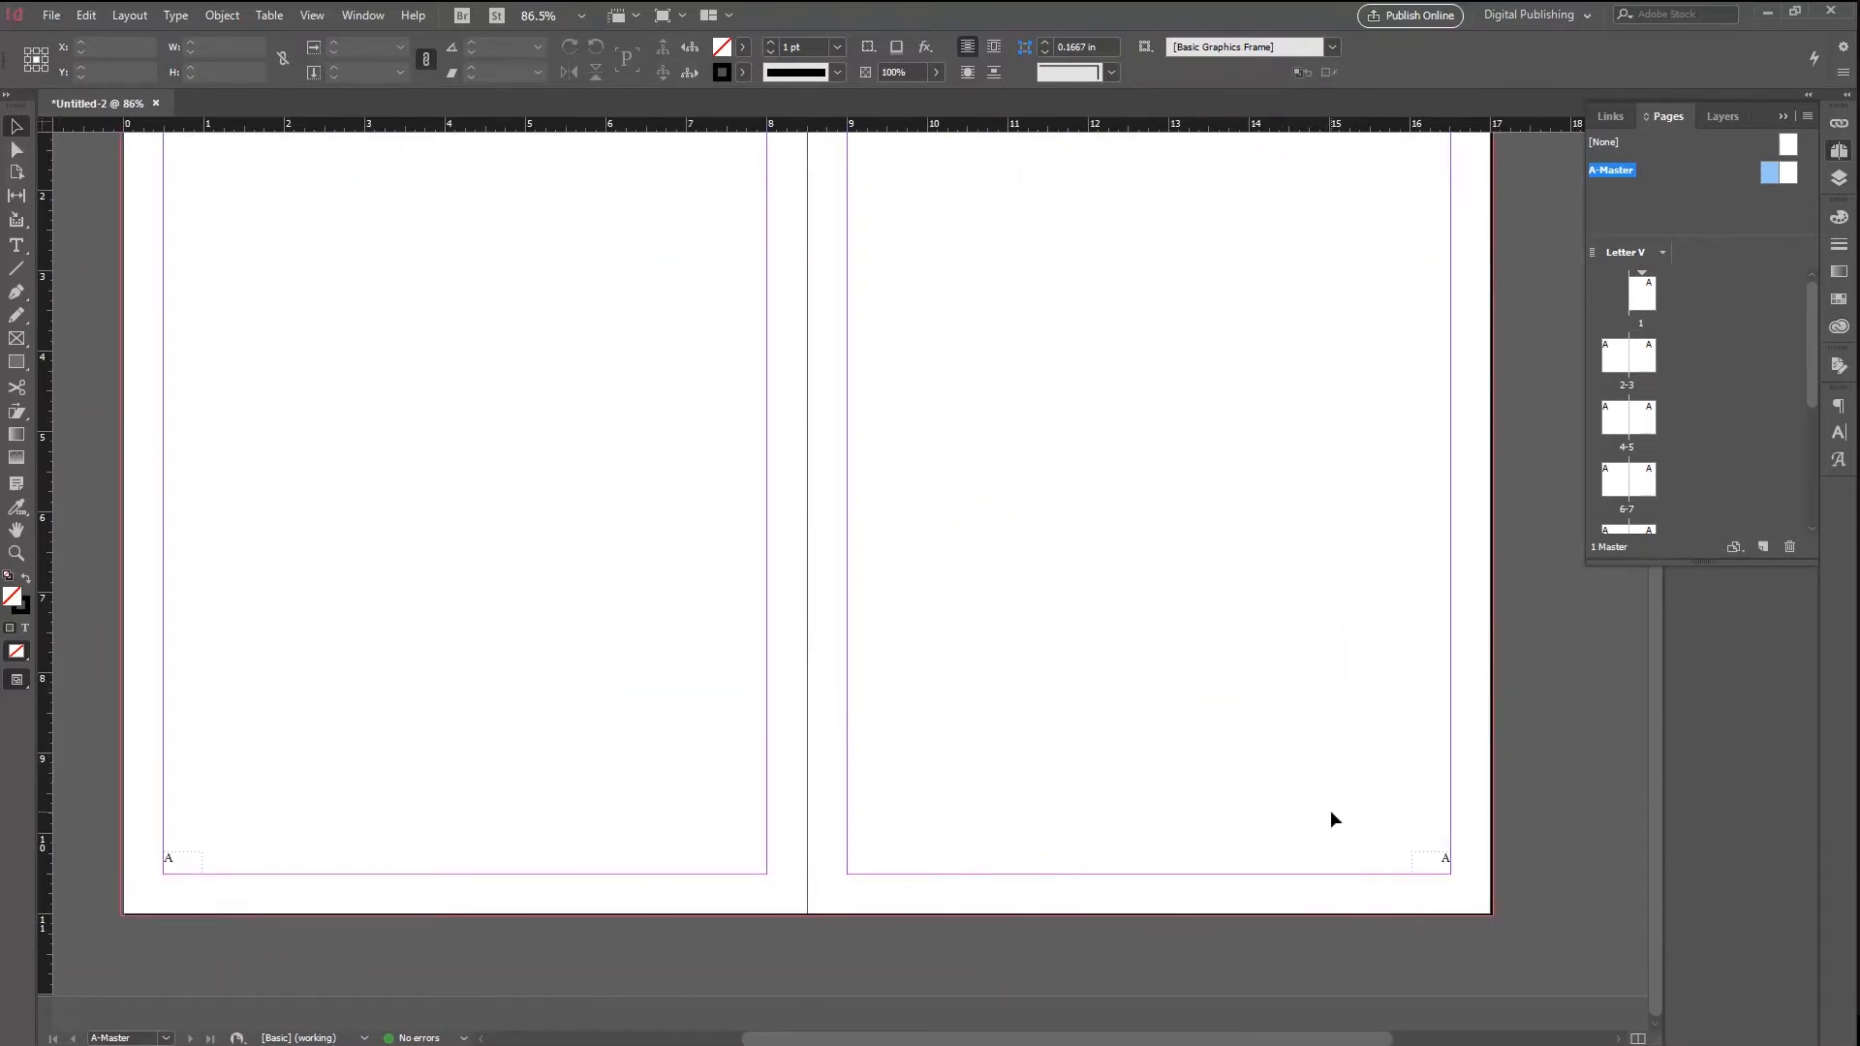
left_click_drag(1363, 816, 1518, 895)
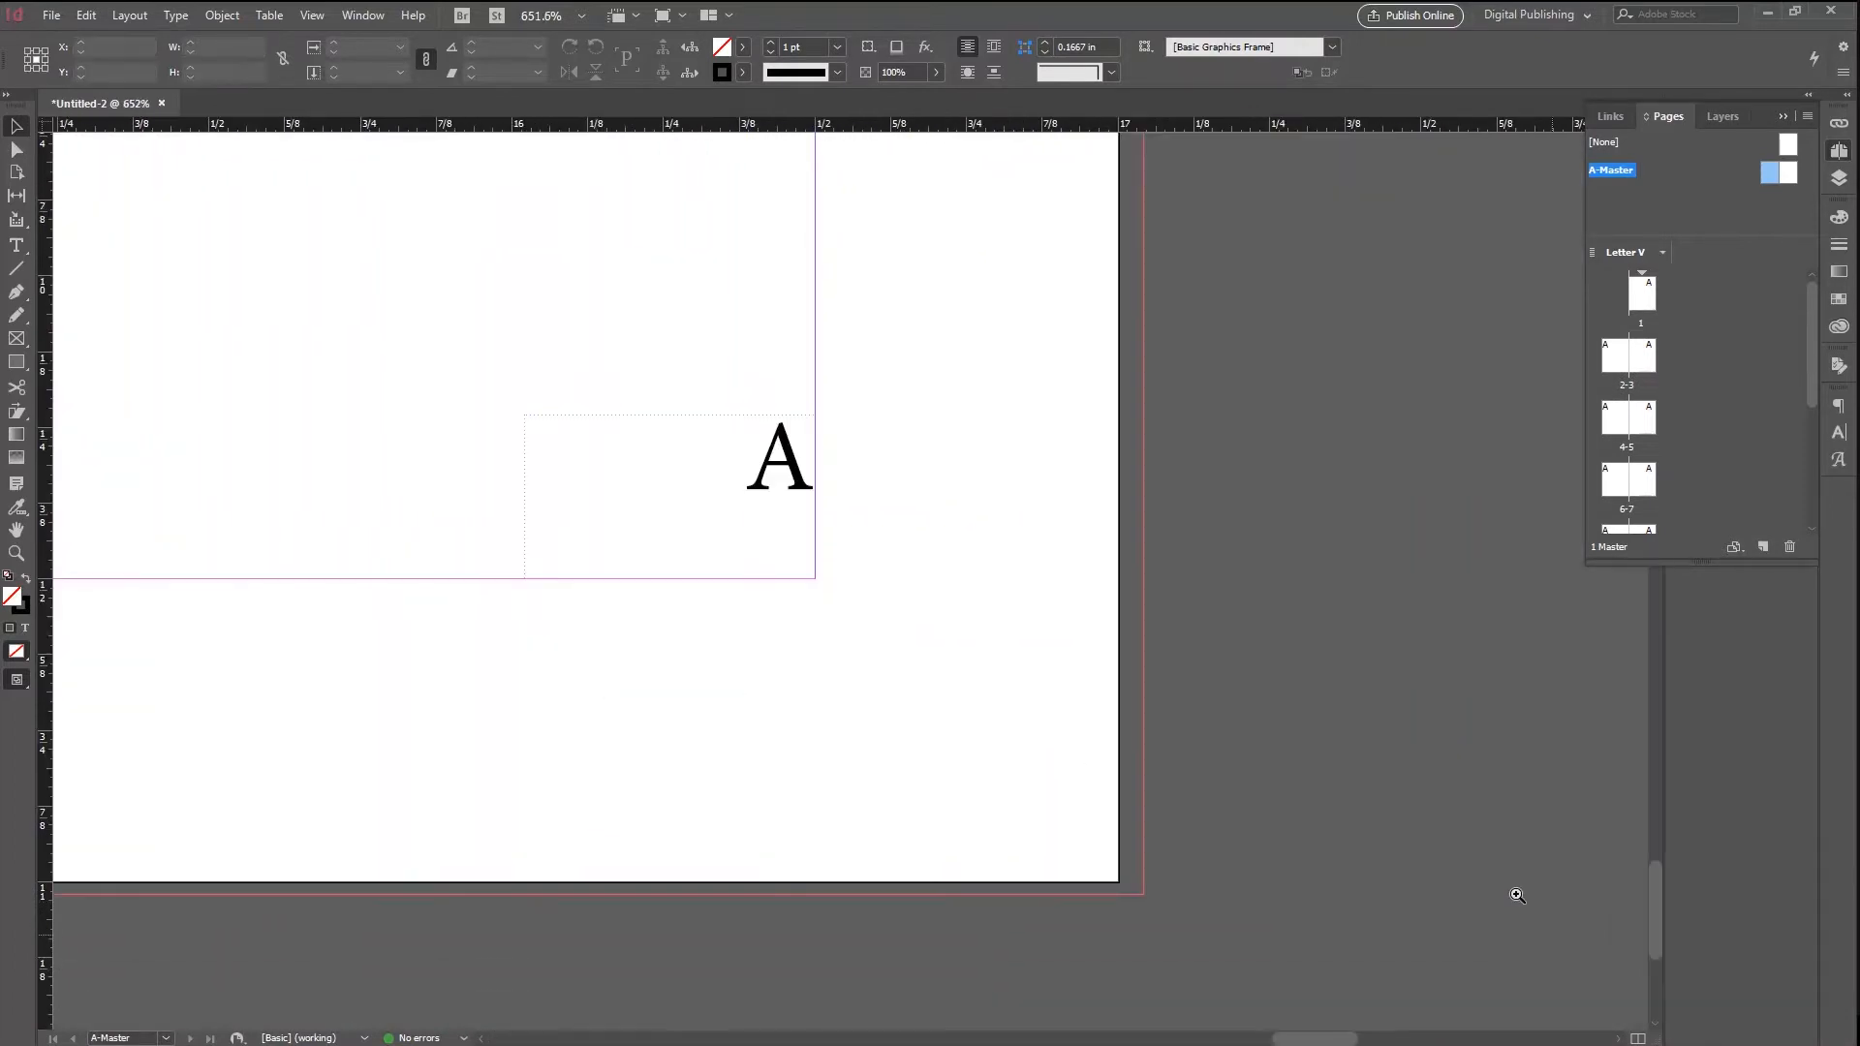
double_click(756, 457)
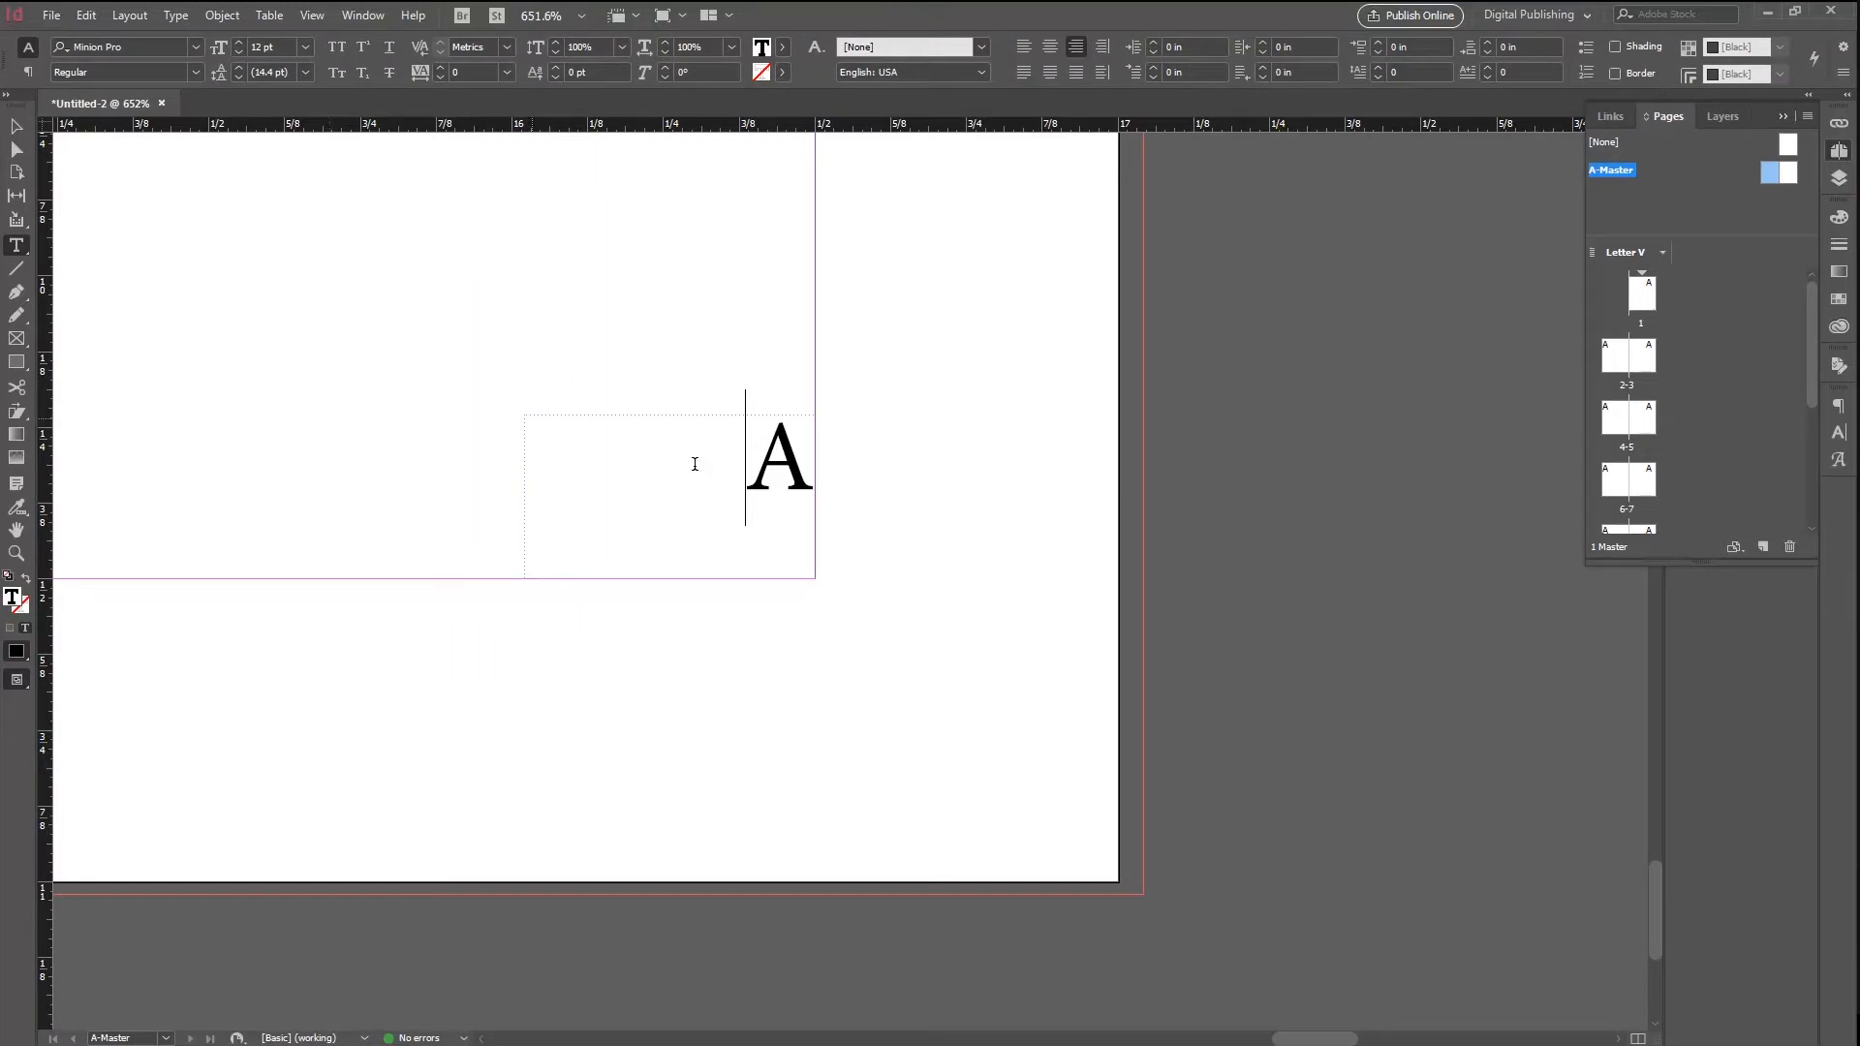
left_click_drag(694, 464, 875, 461)
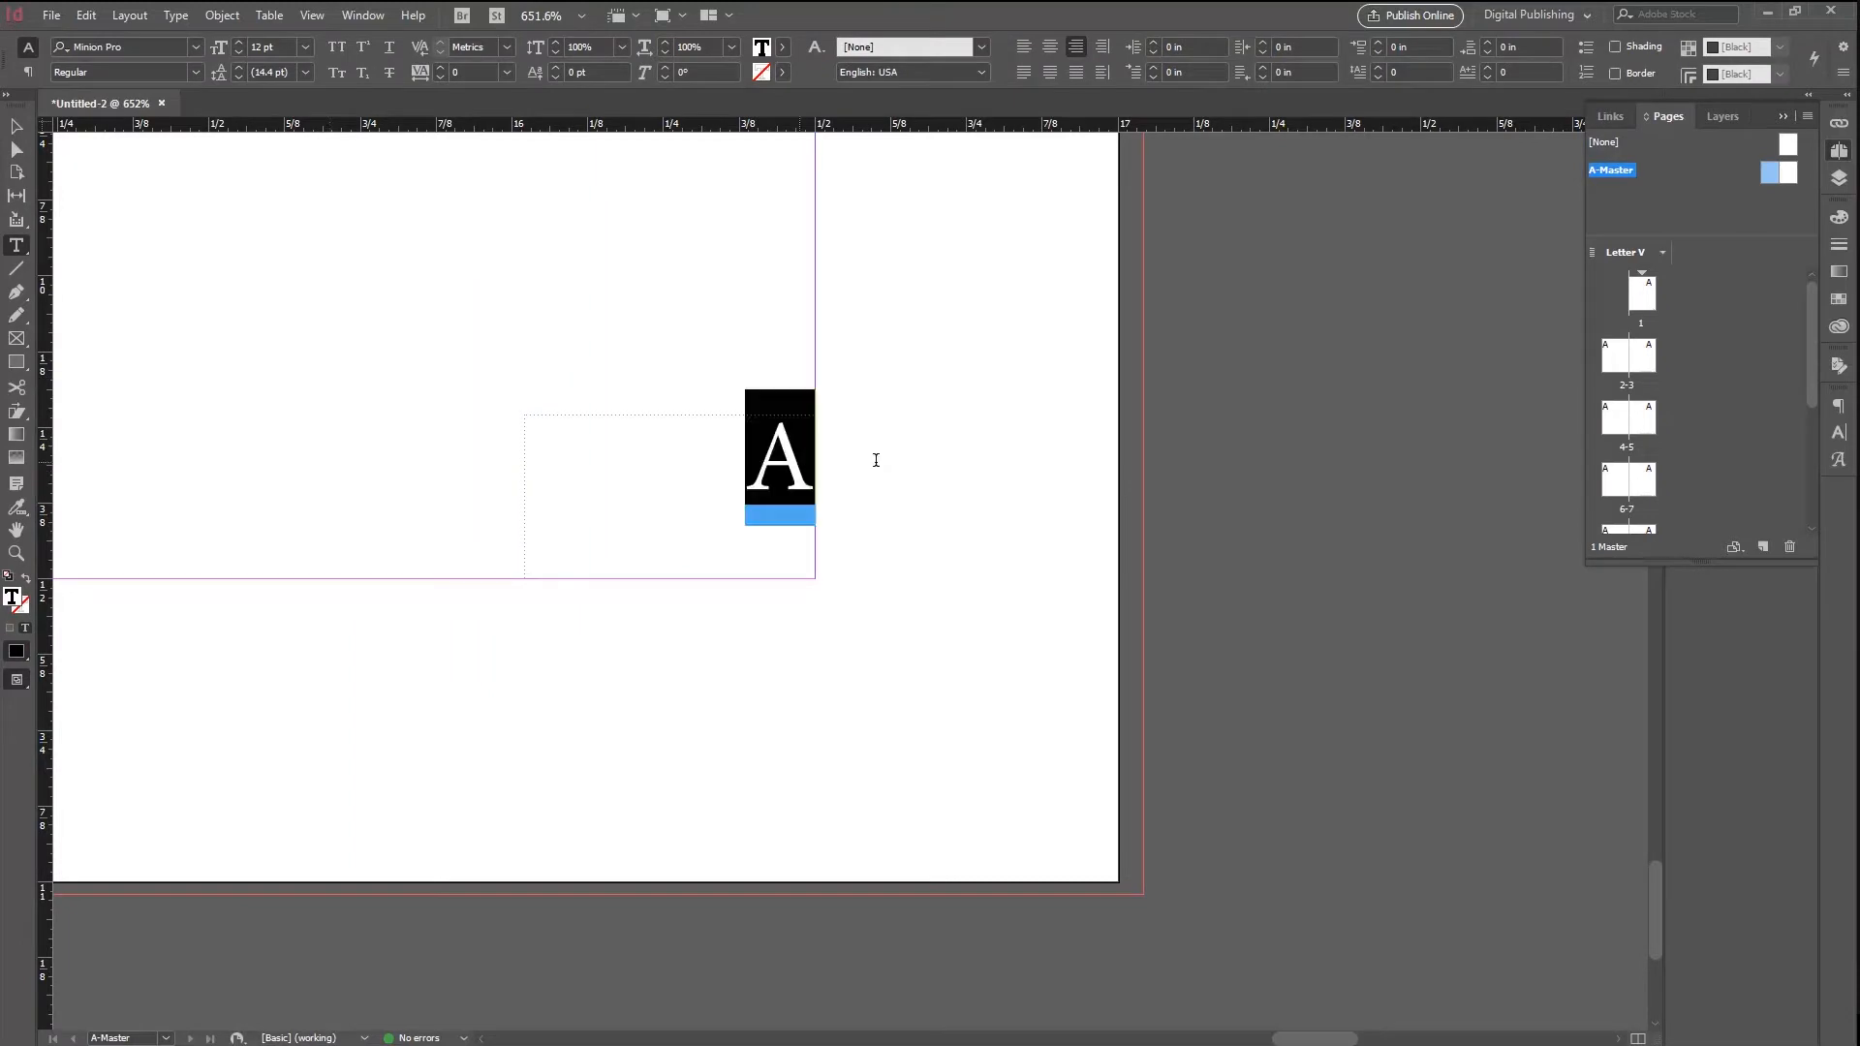
left_click(198, 49)
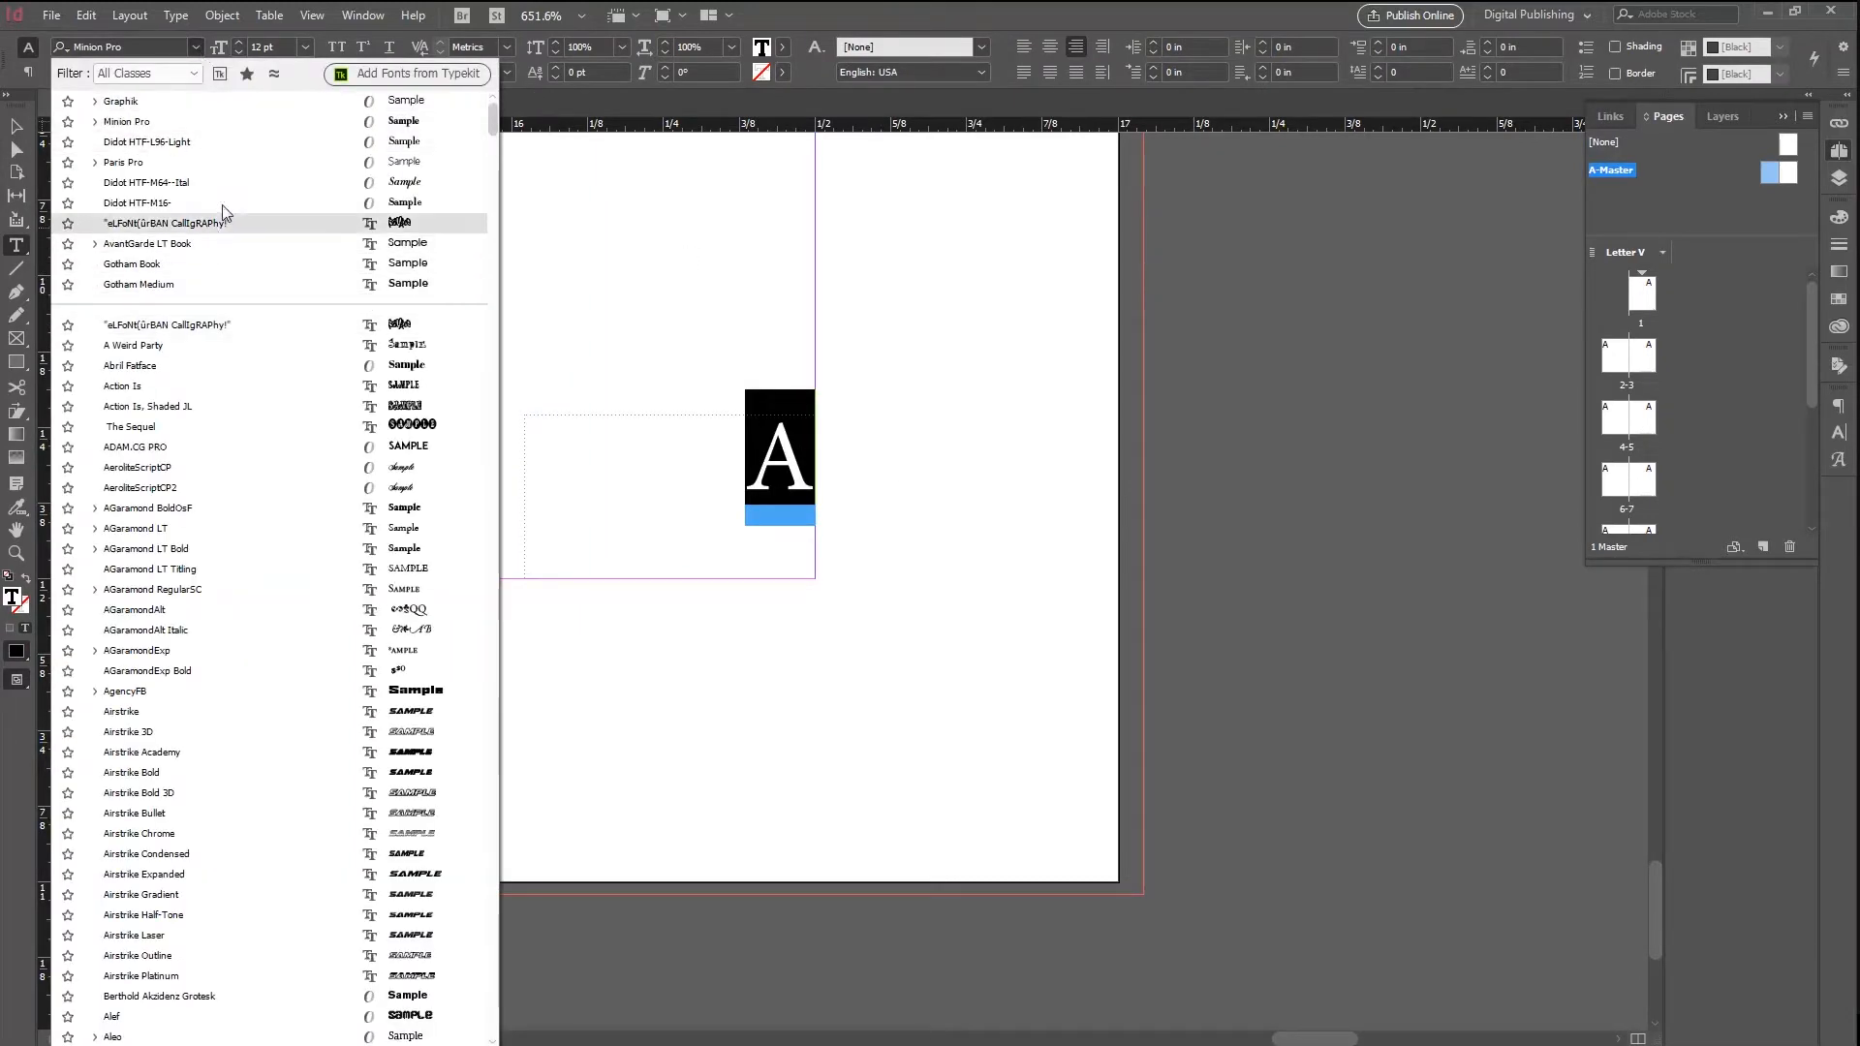
left_click(237, 282)
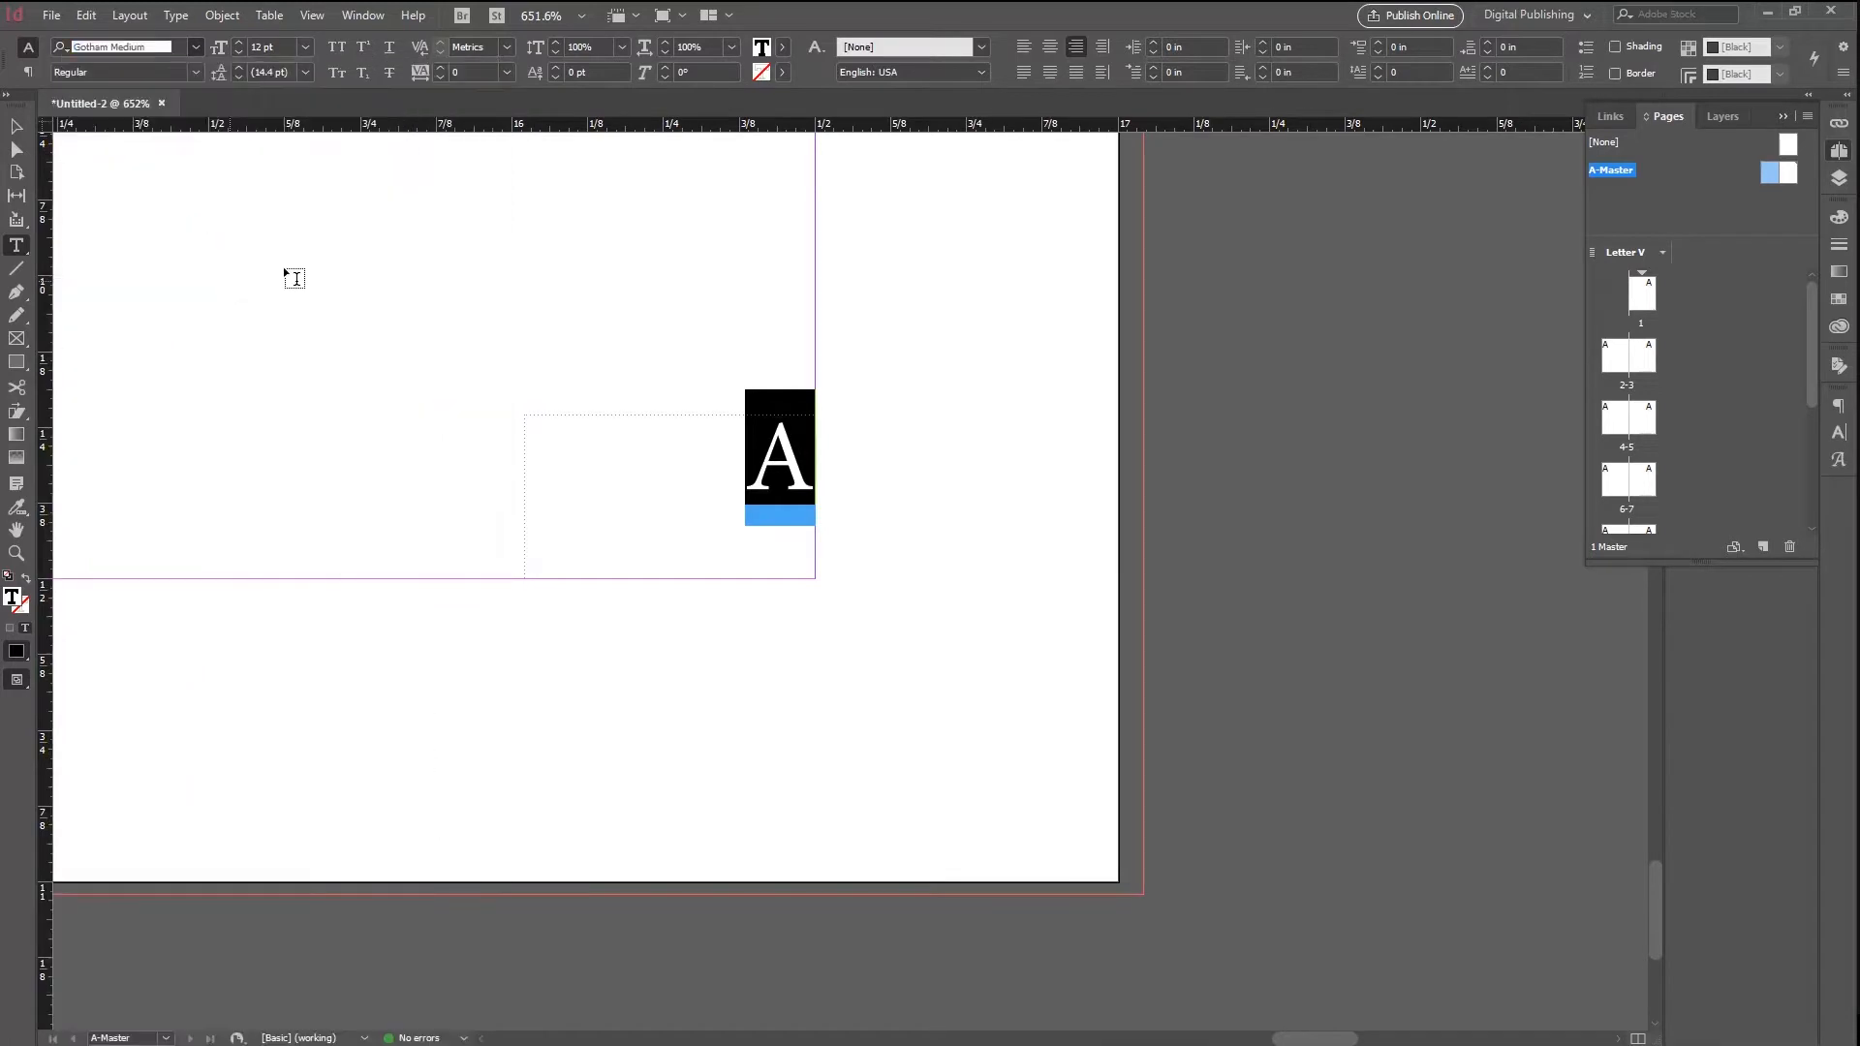
double_click(1633, 423)
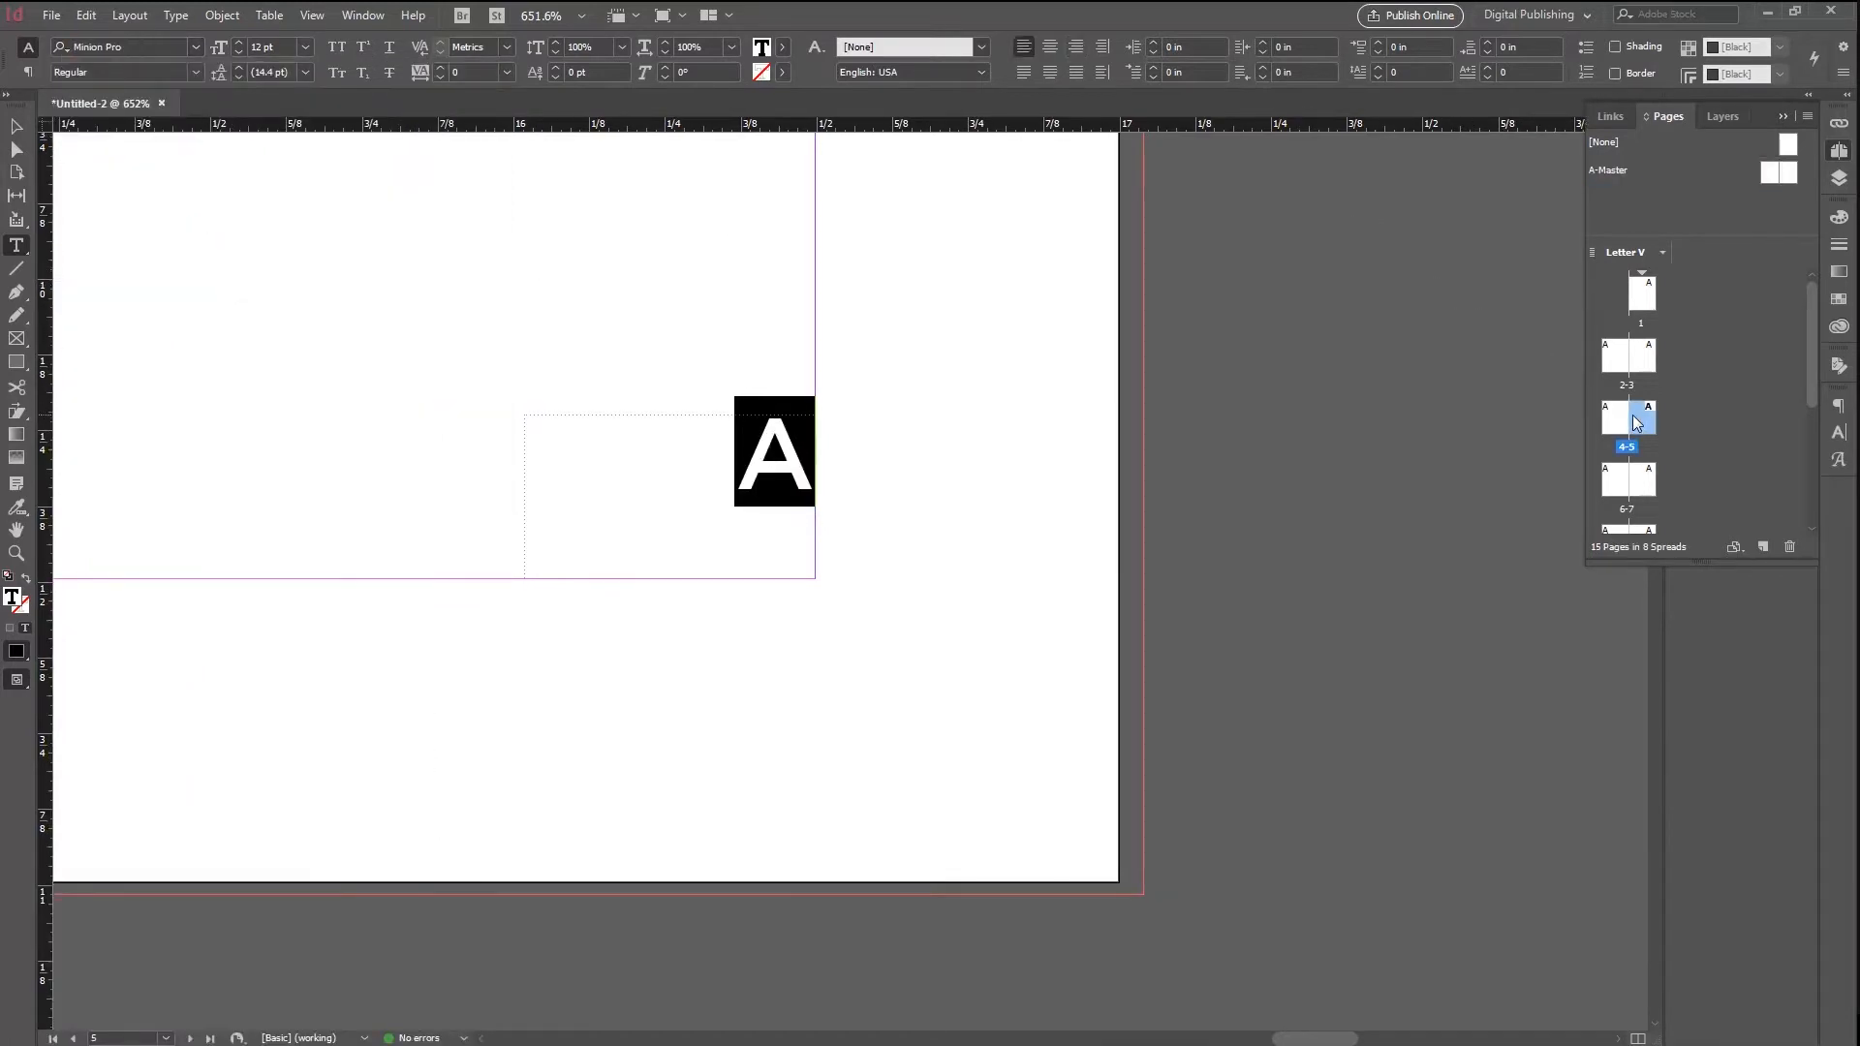
double_click(1653, 481)
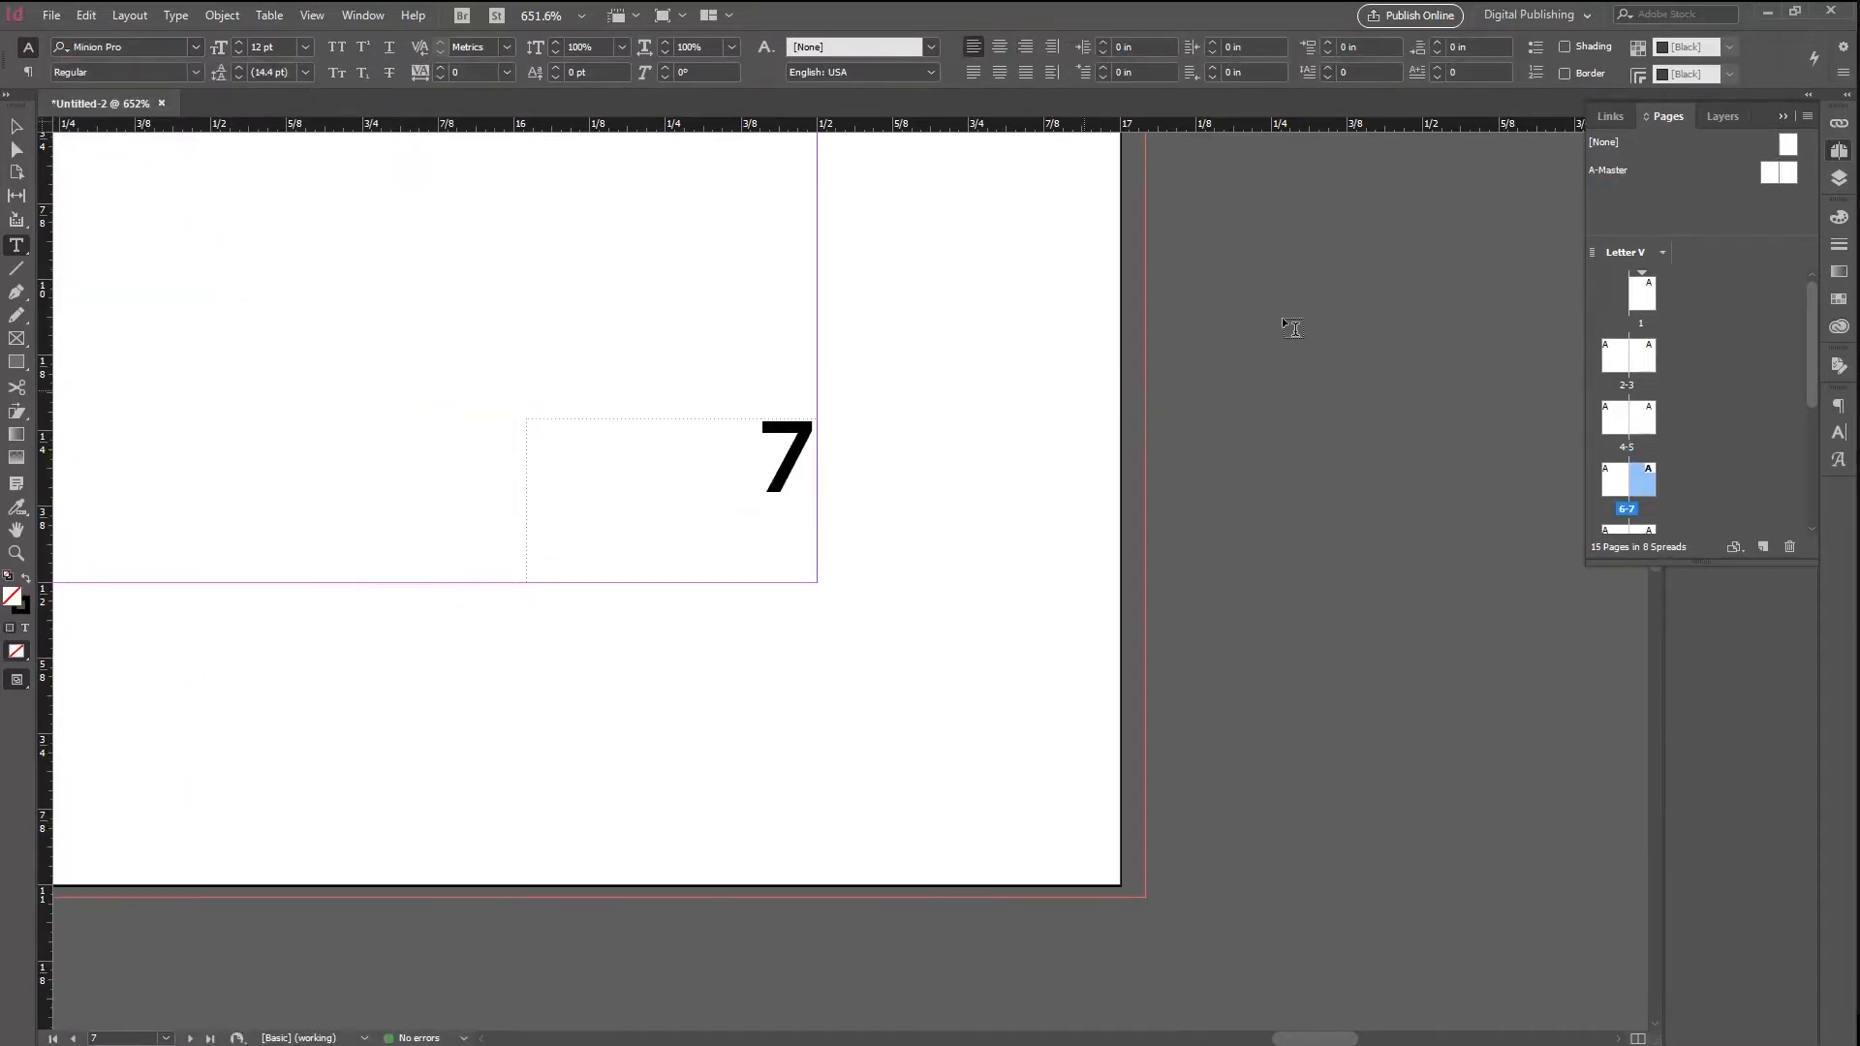
Step: Draw a rectangle about 4.2 by 0.45 in at the left A-Master page's upper-left margin corner, with a 0 pt stroke
double_click(1647, 172)
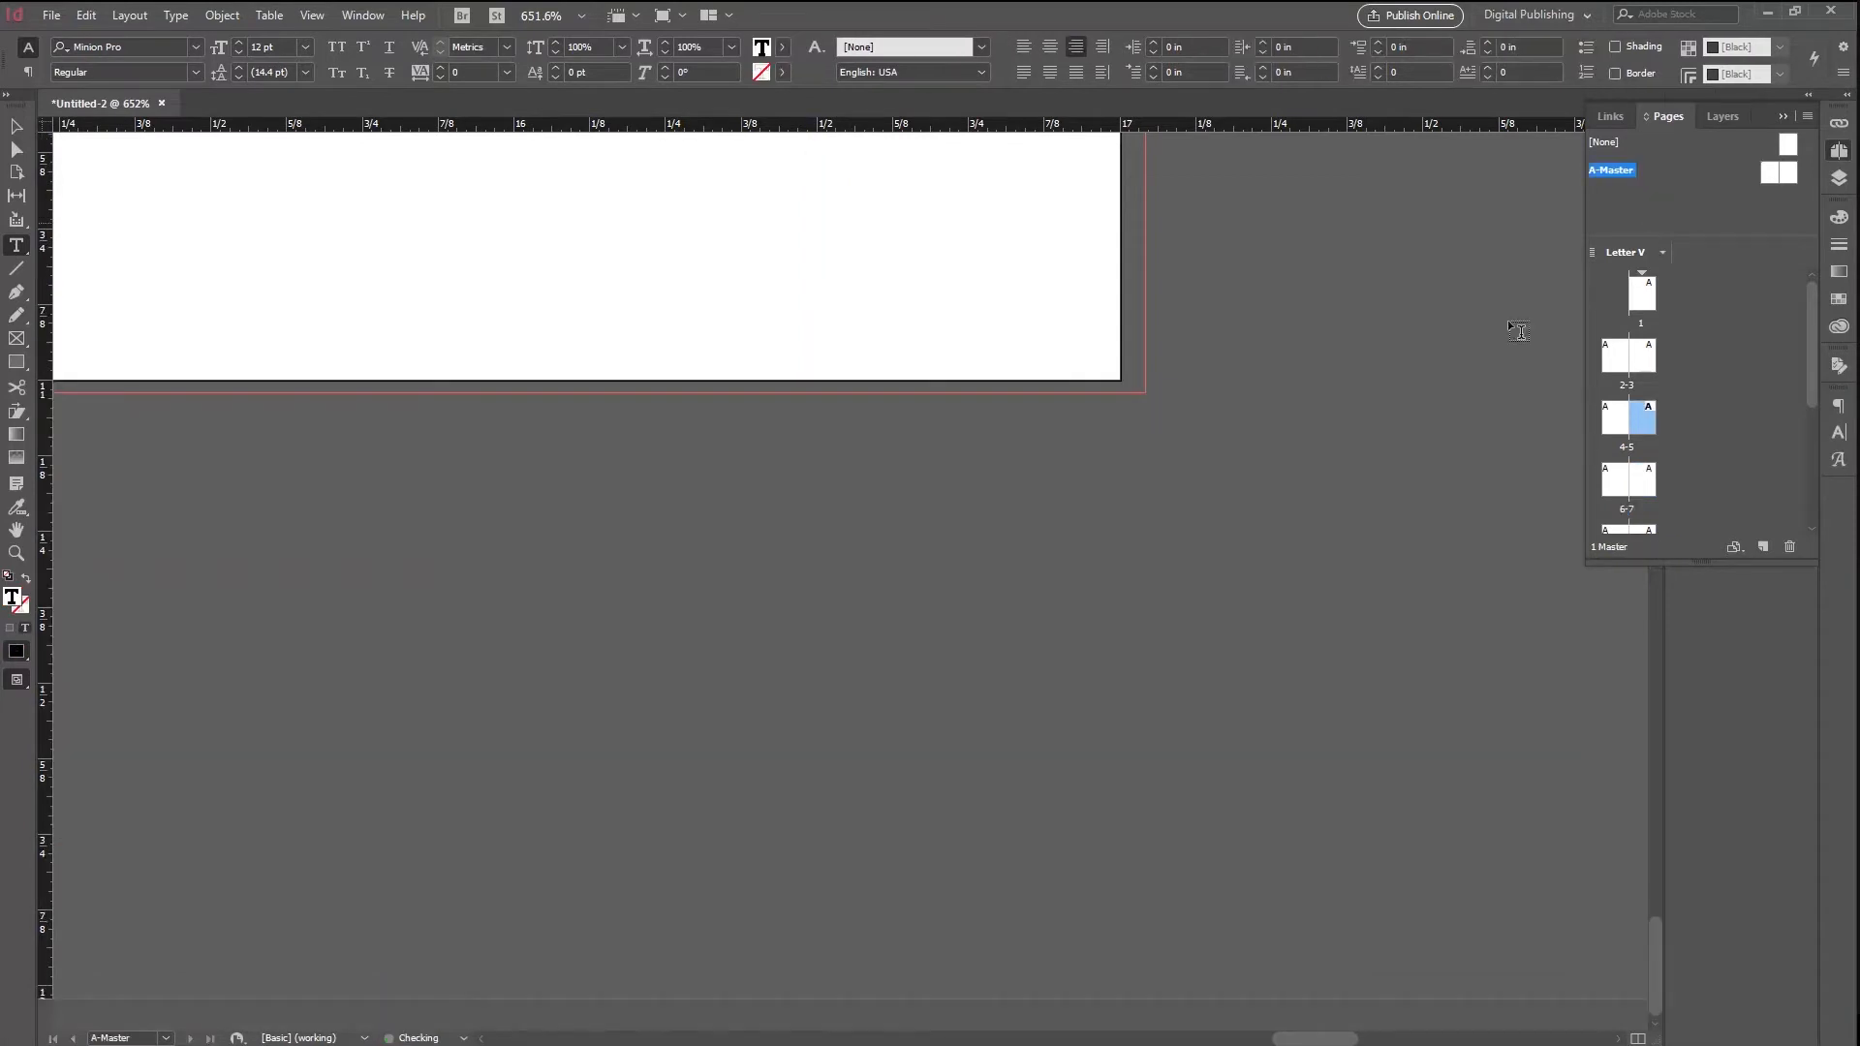
double_click(1768, 172)
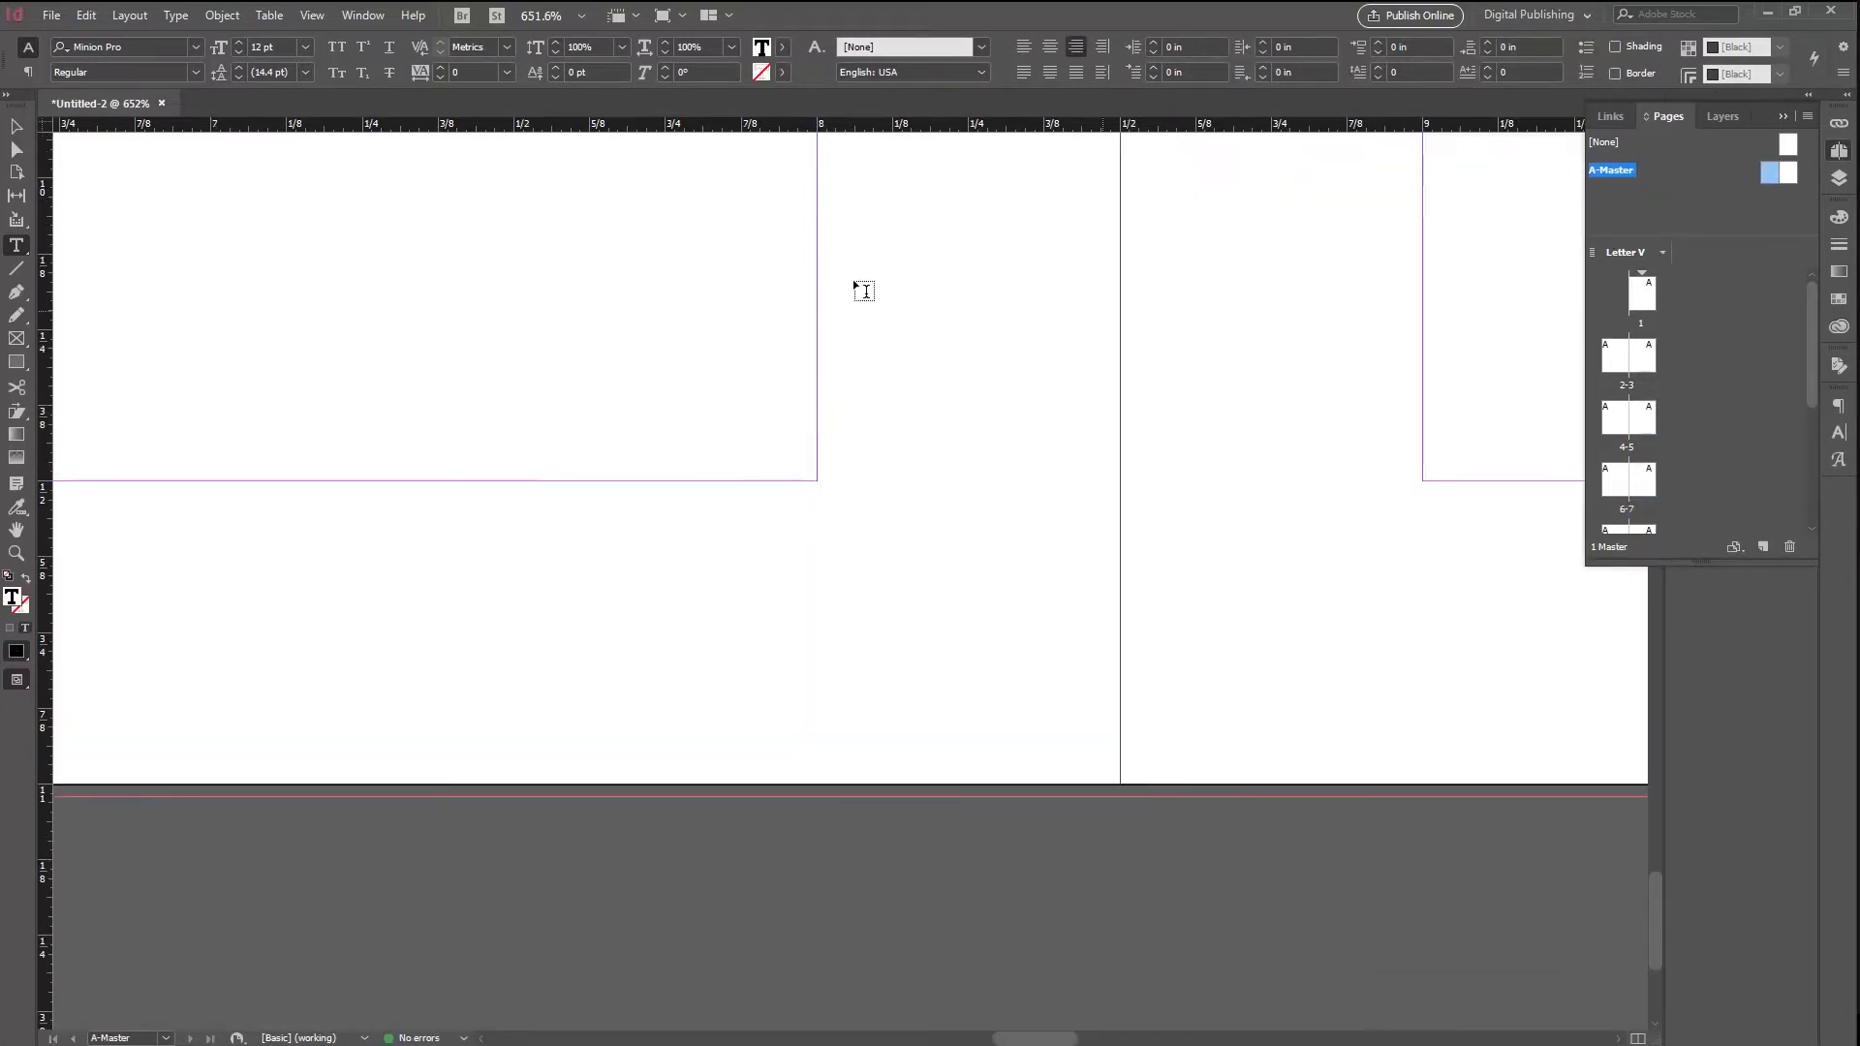
left_click(16, 127)
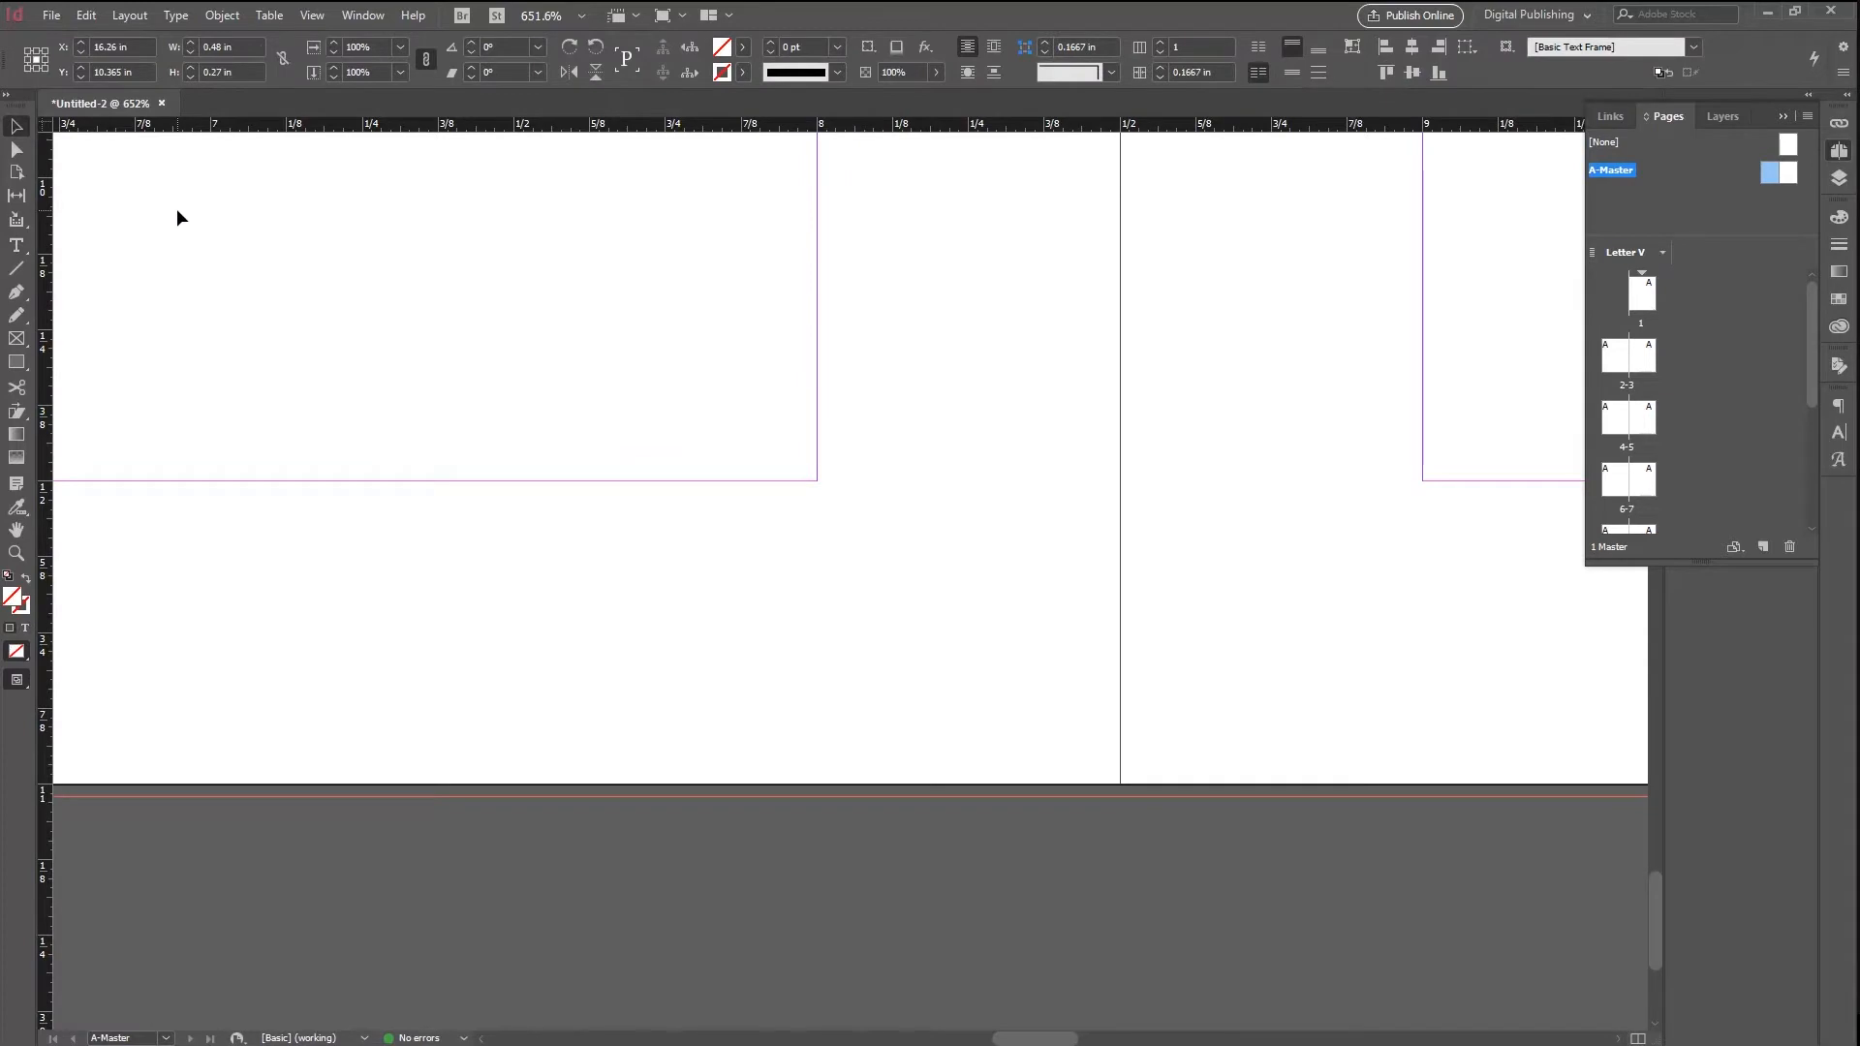
key("ctrl+0")
left_click(635, 206)
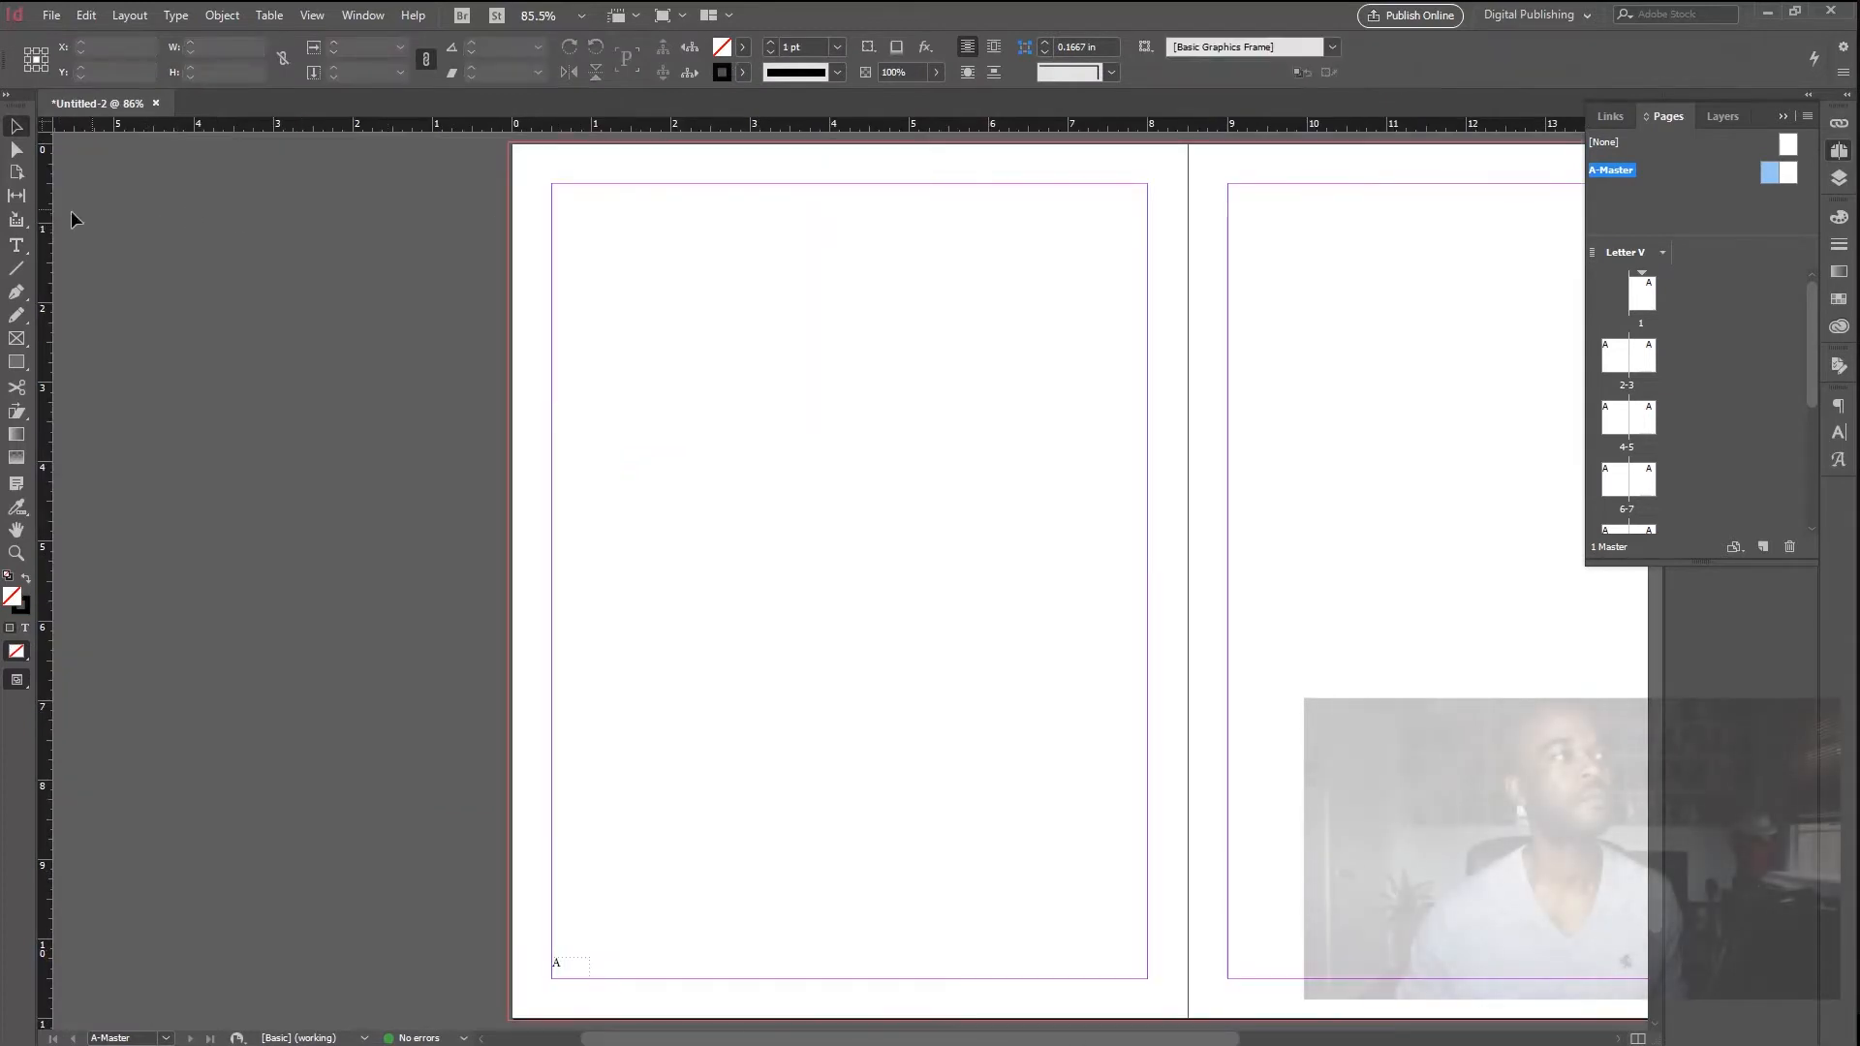
left_click(18, 365)
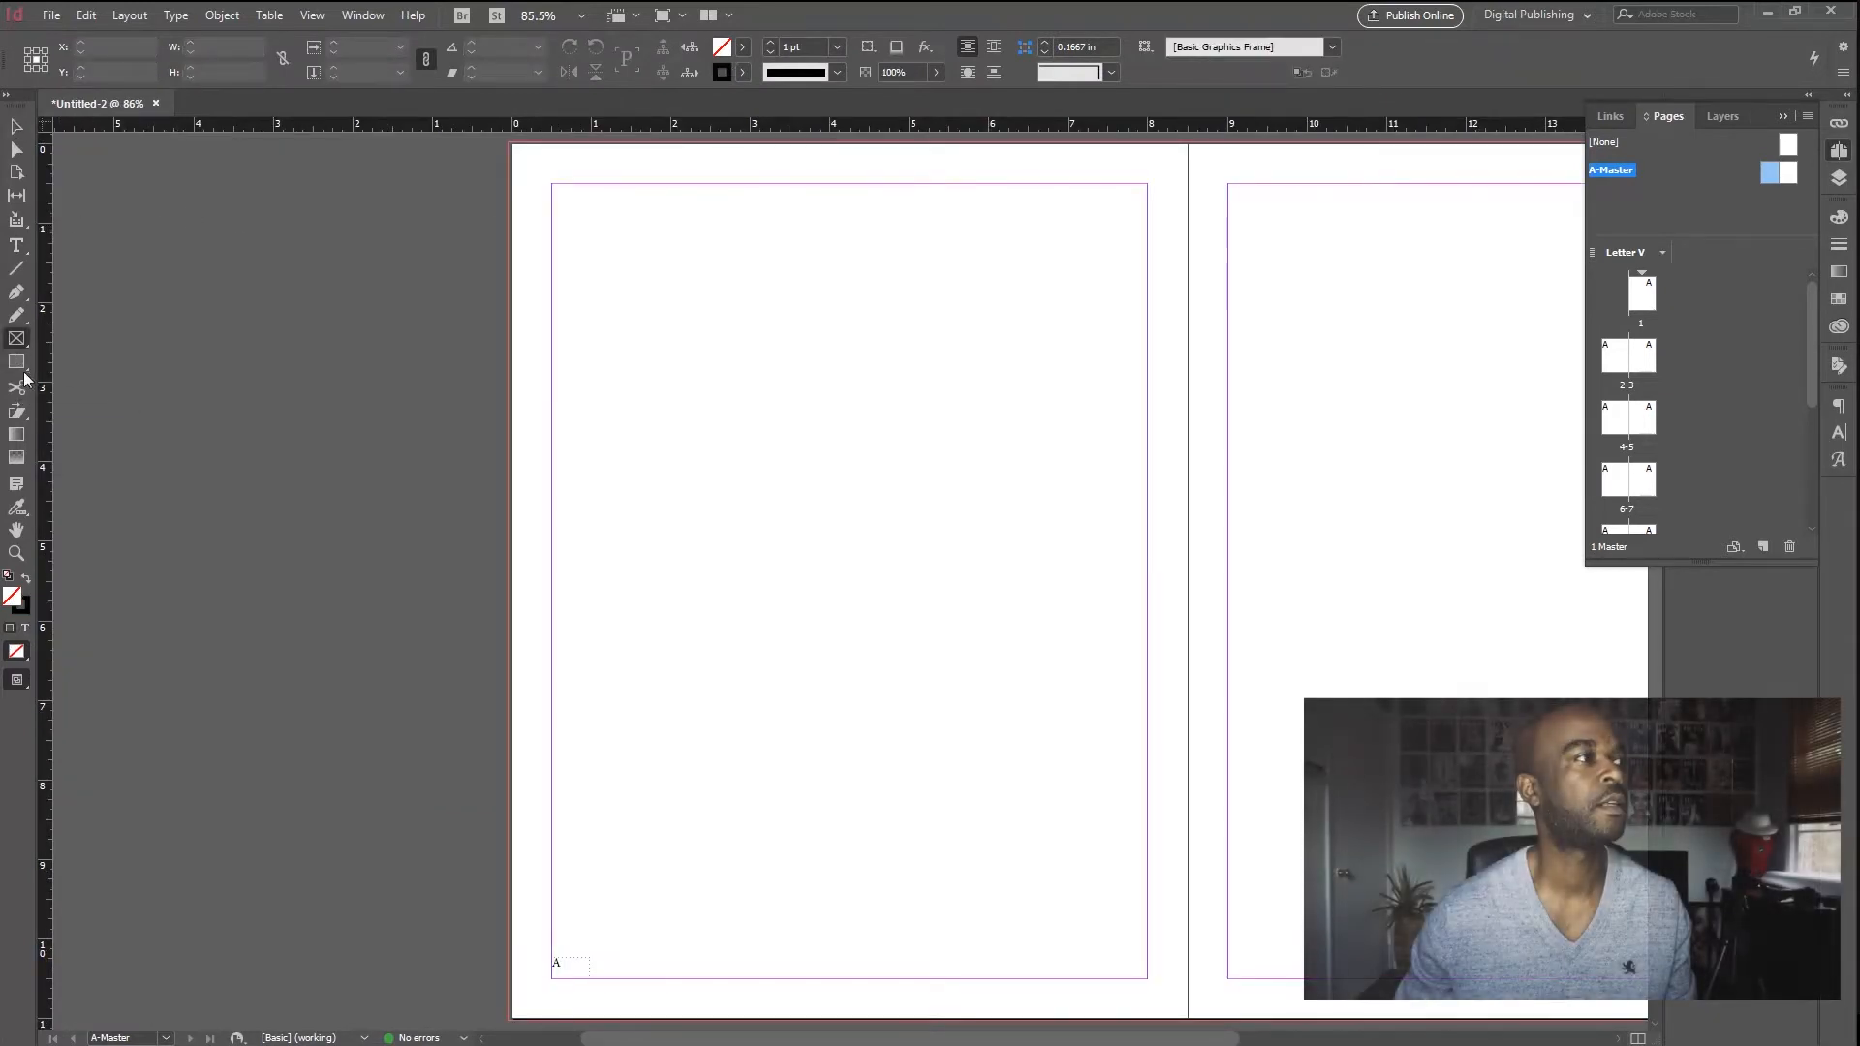
left_click_drag(552, 184, 884, 221)
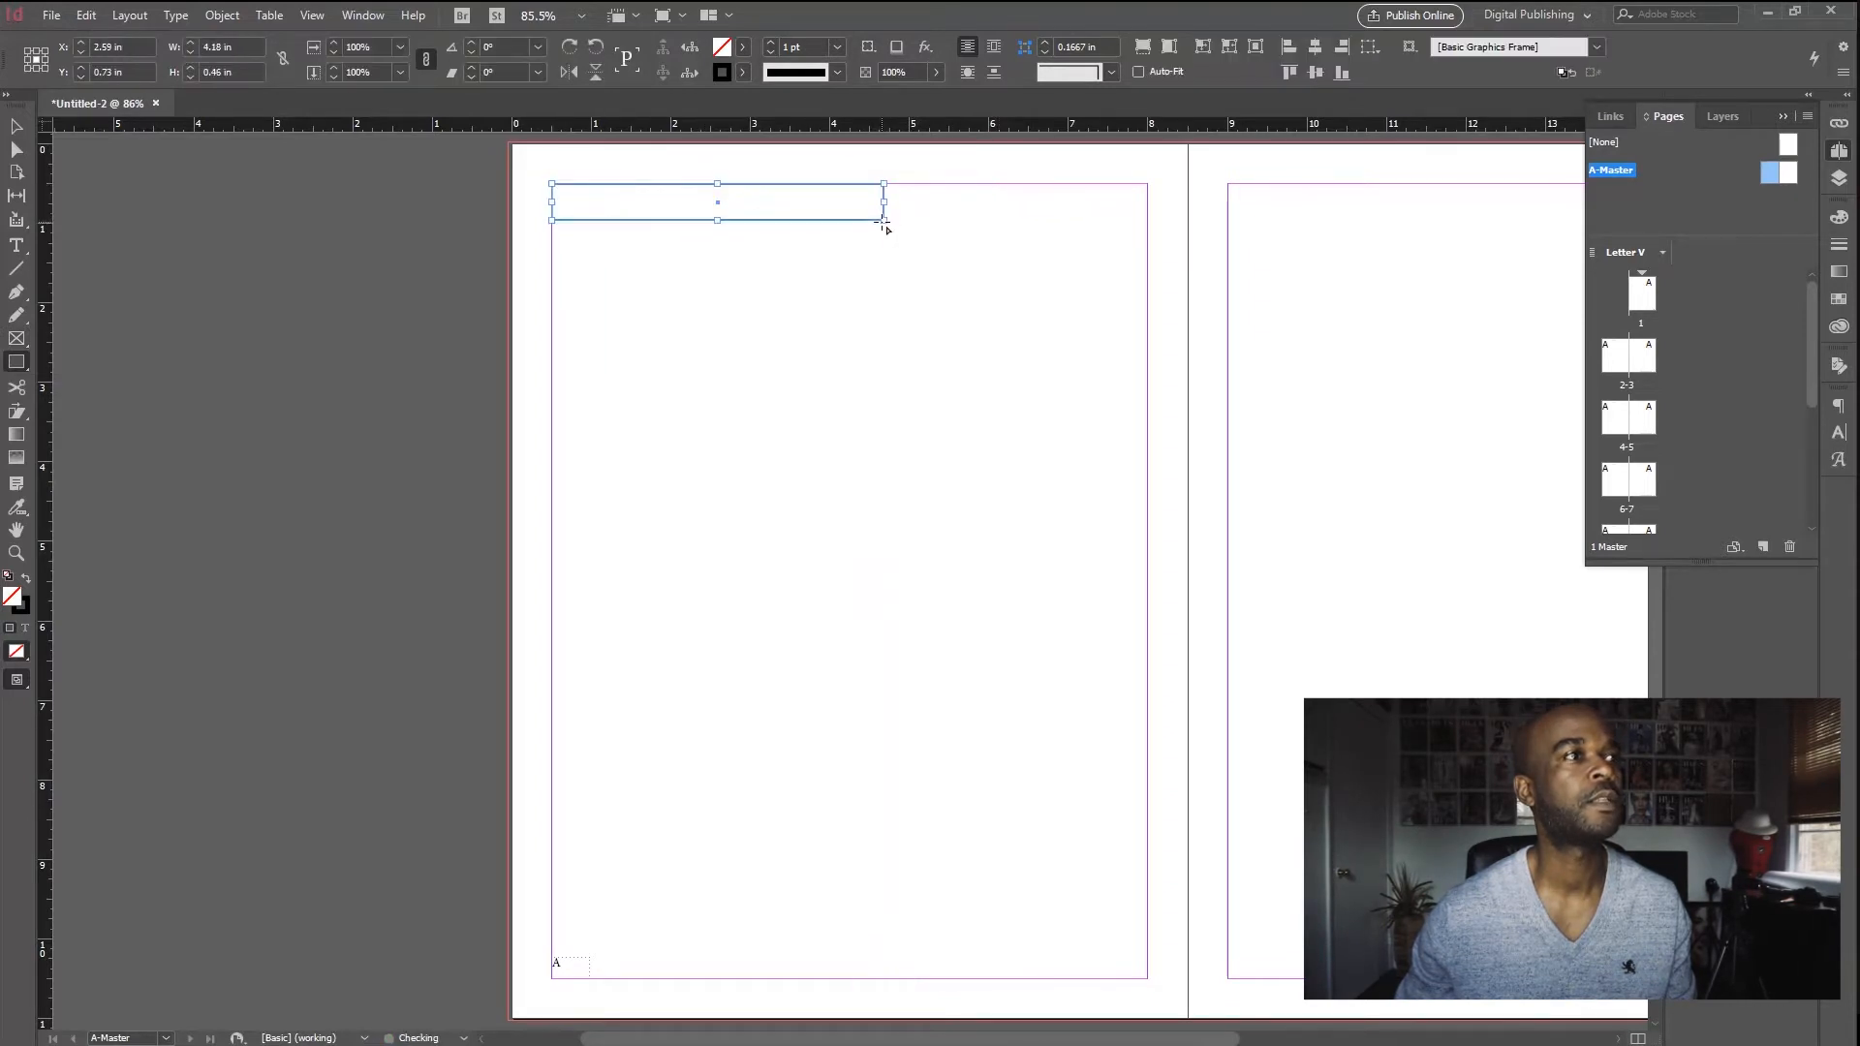
left_click(770, 52)
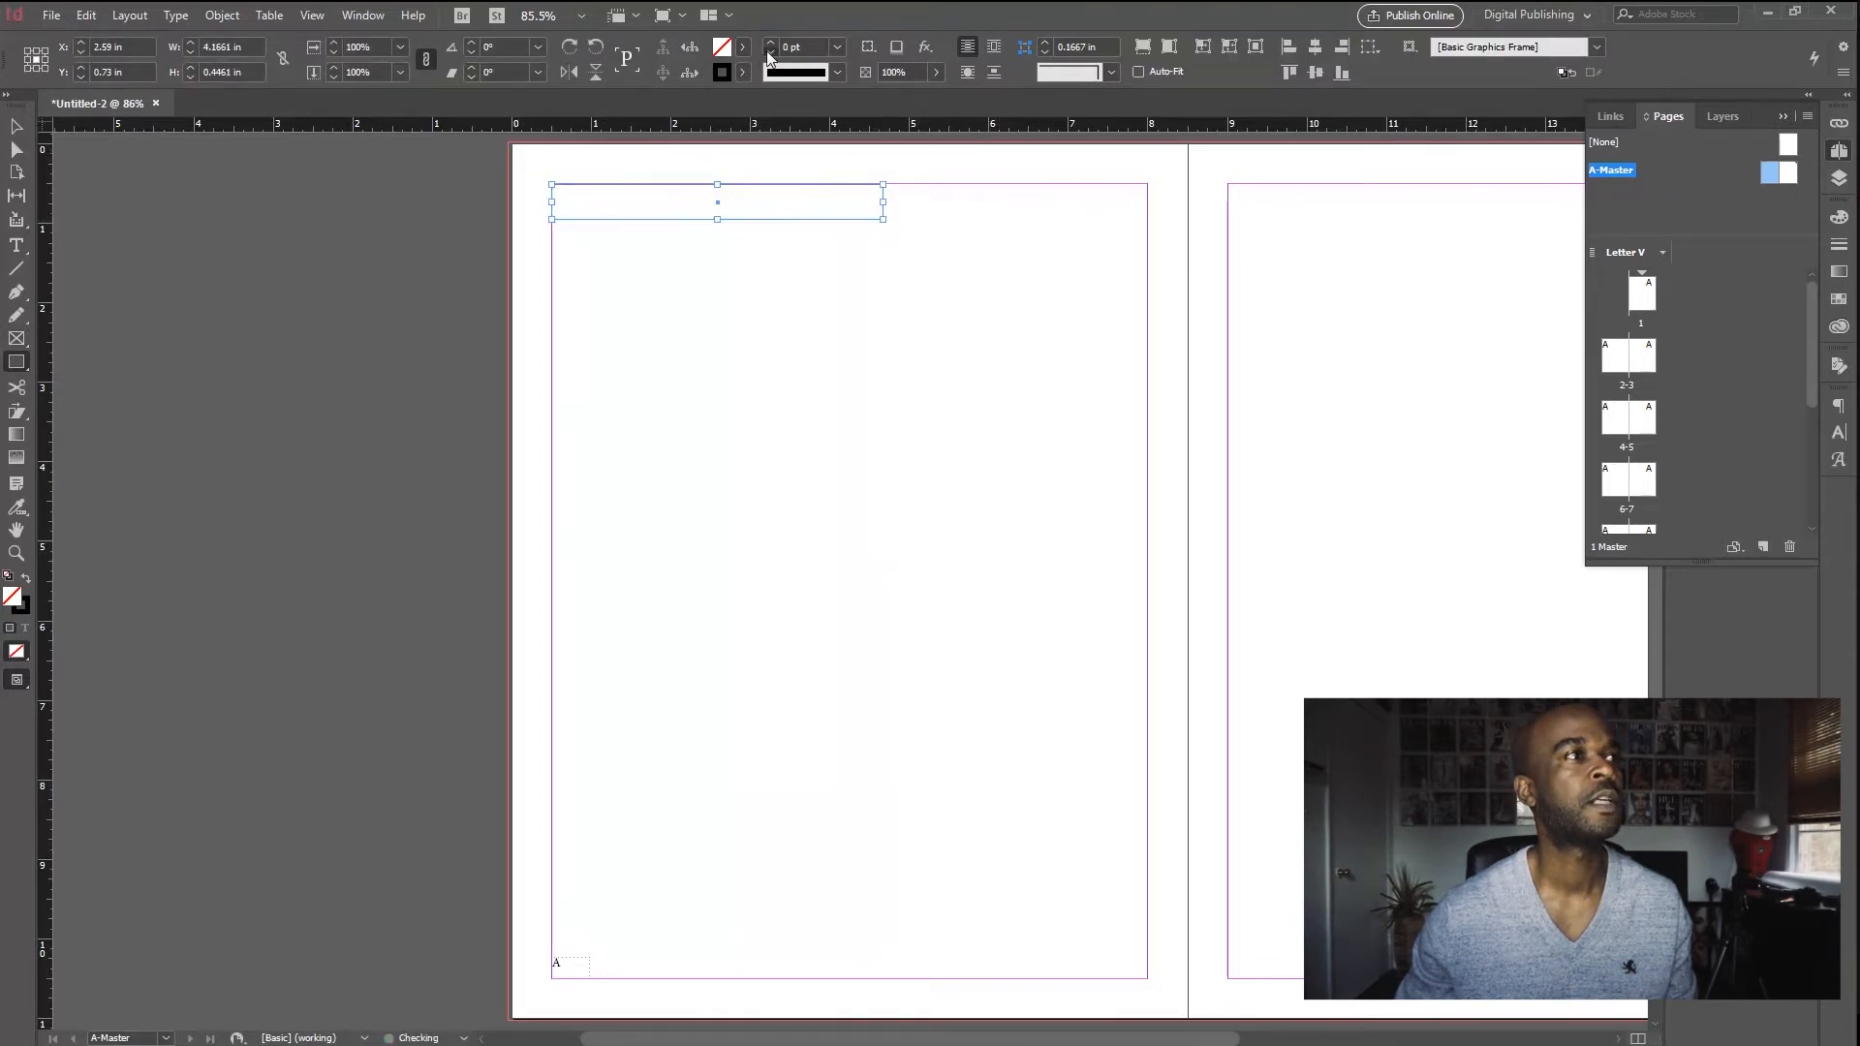
Step: Fill the header rectangle with a medium gray of about R 139, G 136 by raising the Lab lightness of black
left_click(743, 50)
left_click(583, 170)
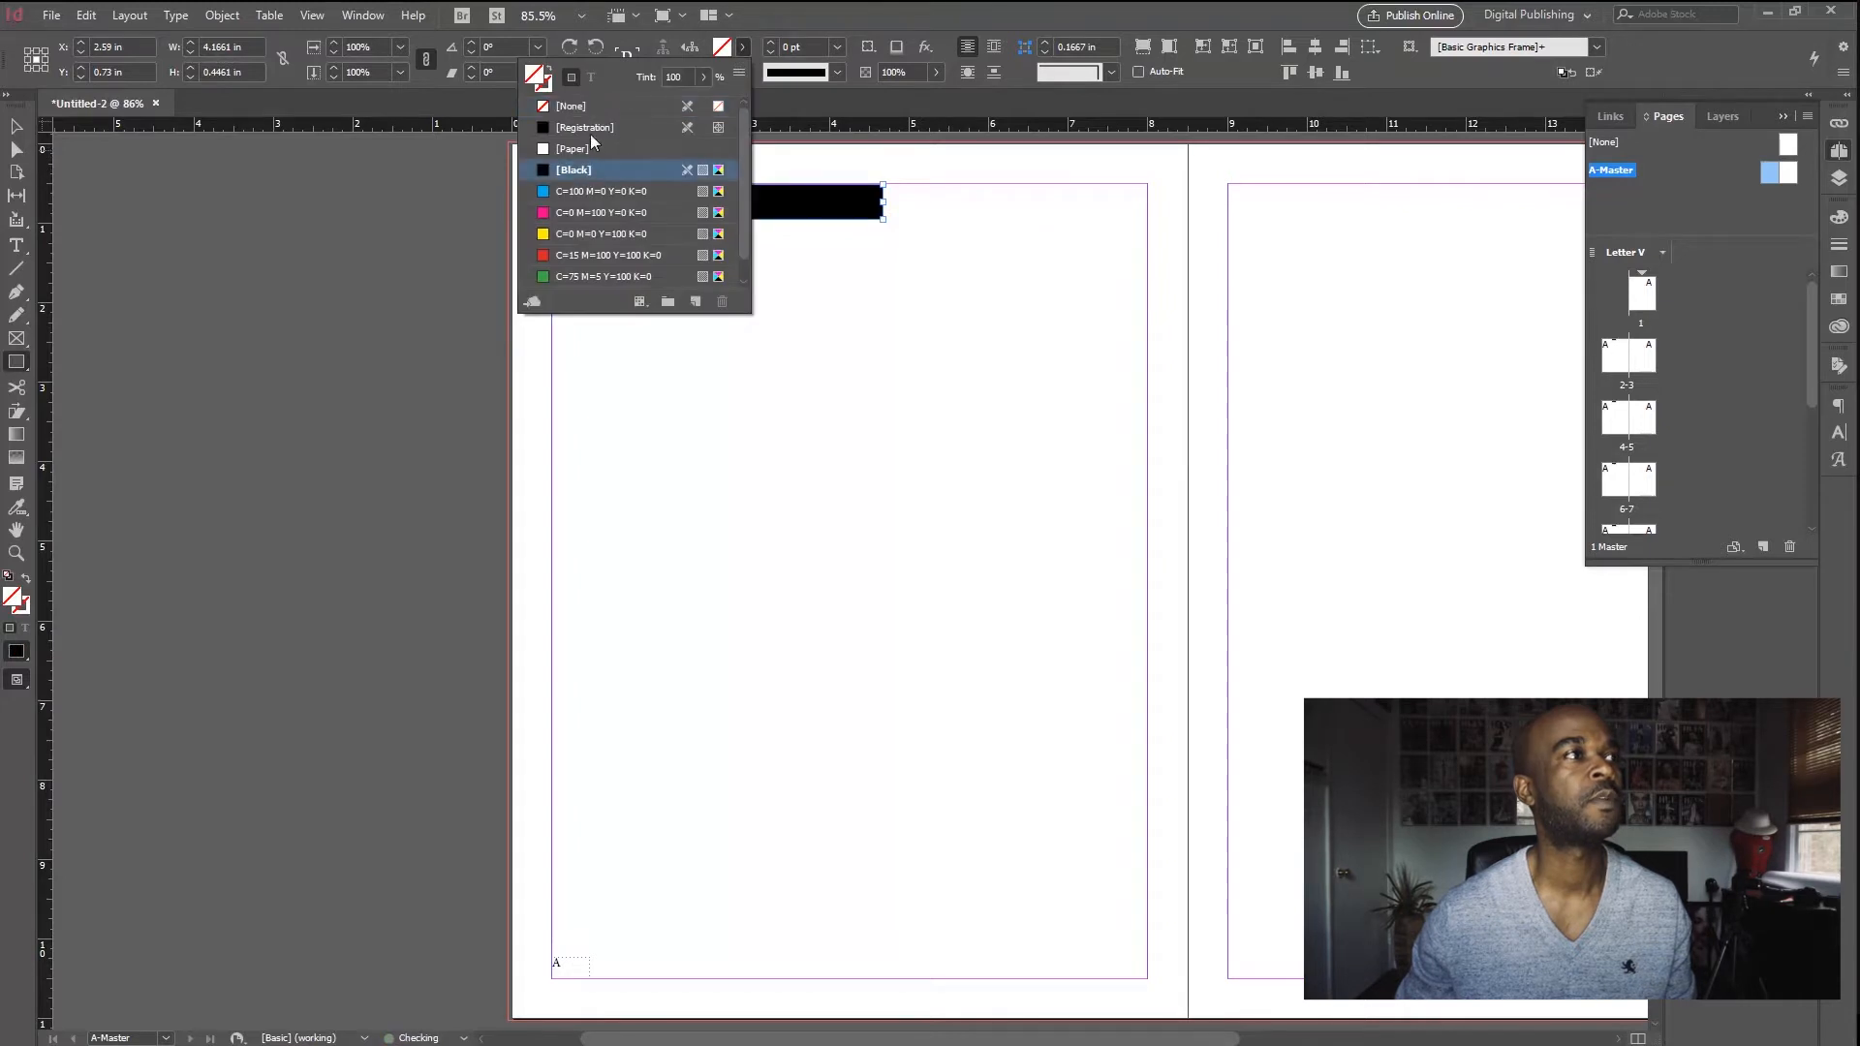
double_click(719, 47)
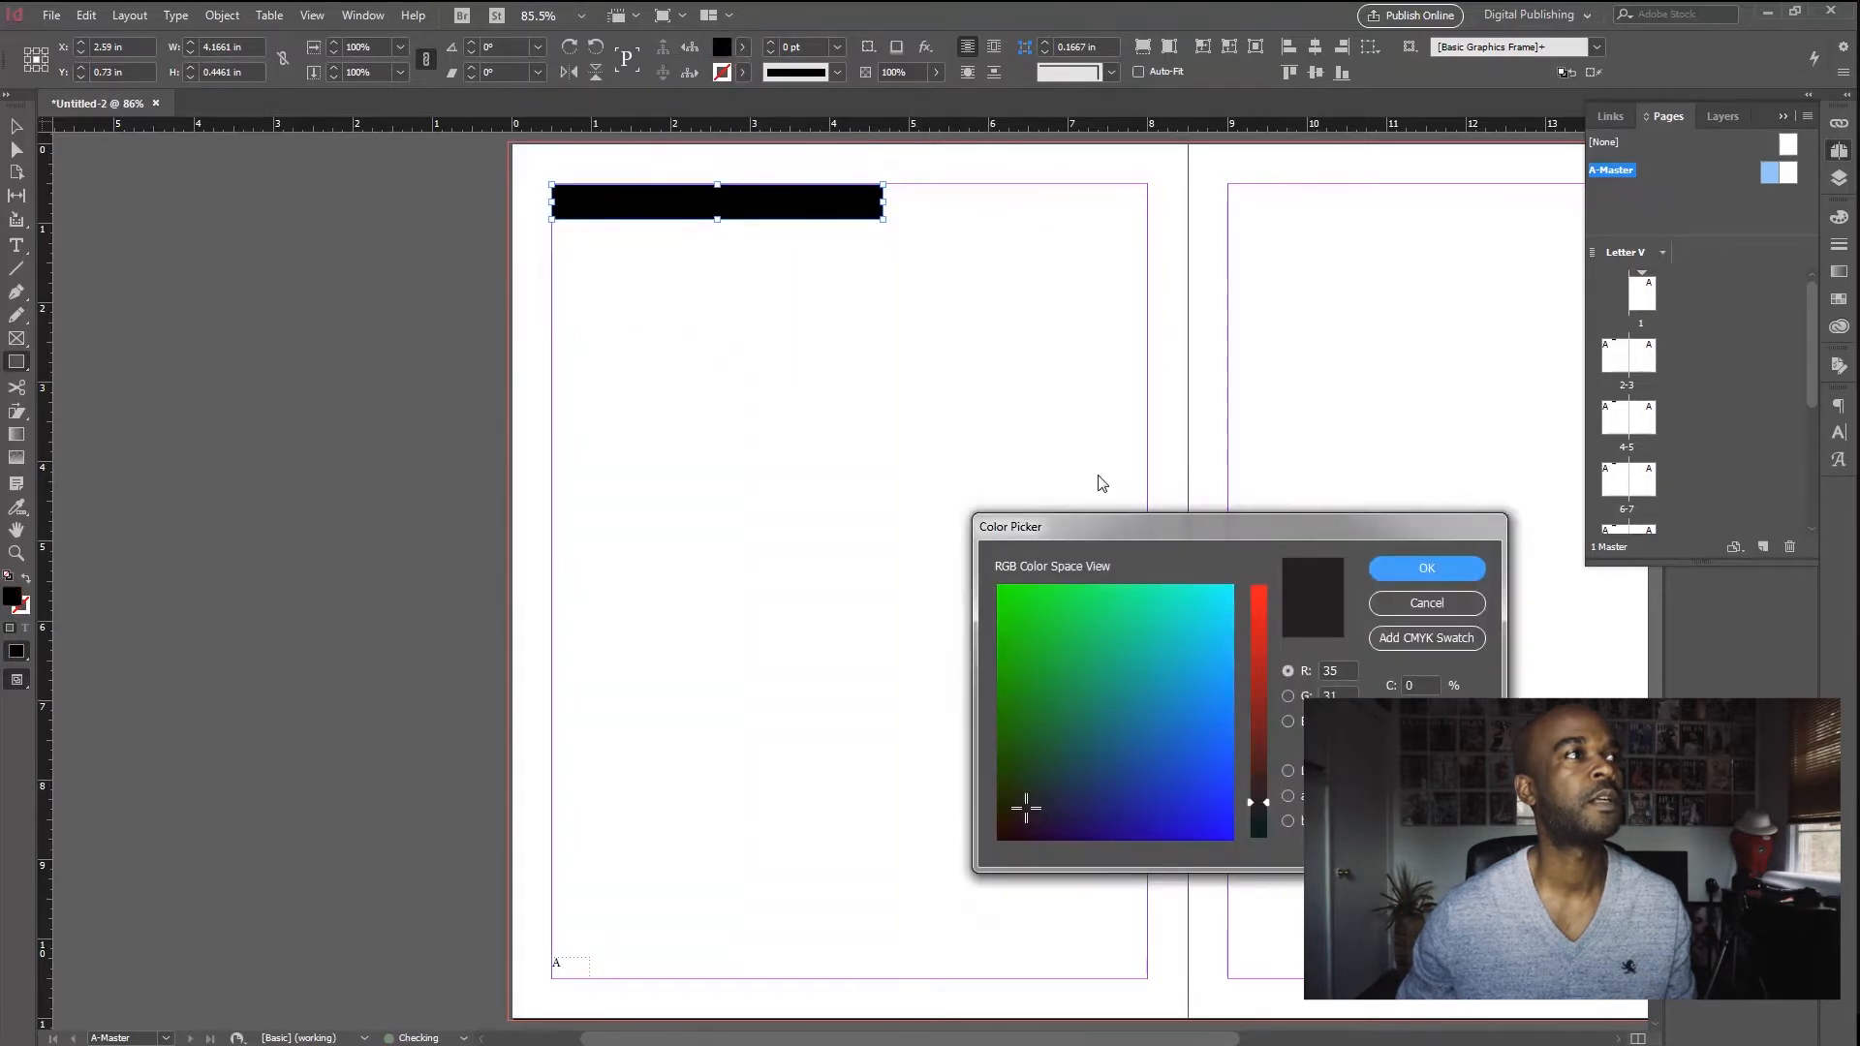
left_click(1288, 770)
left_click_drag(1259, 707, 1260, 699)
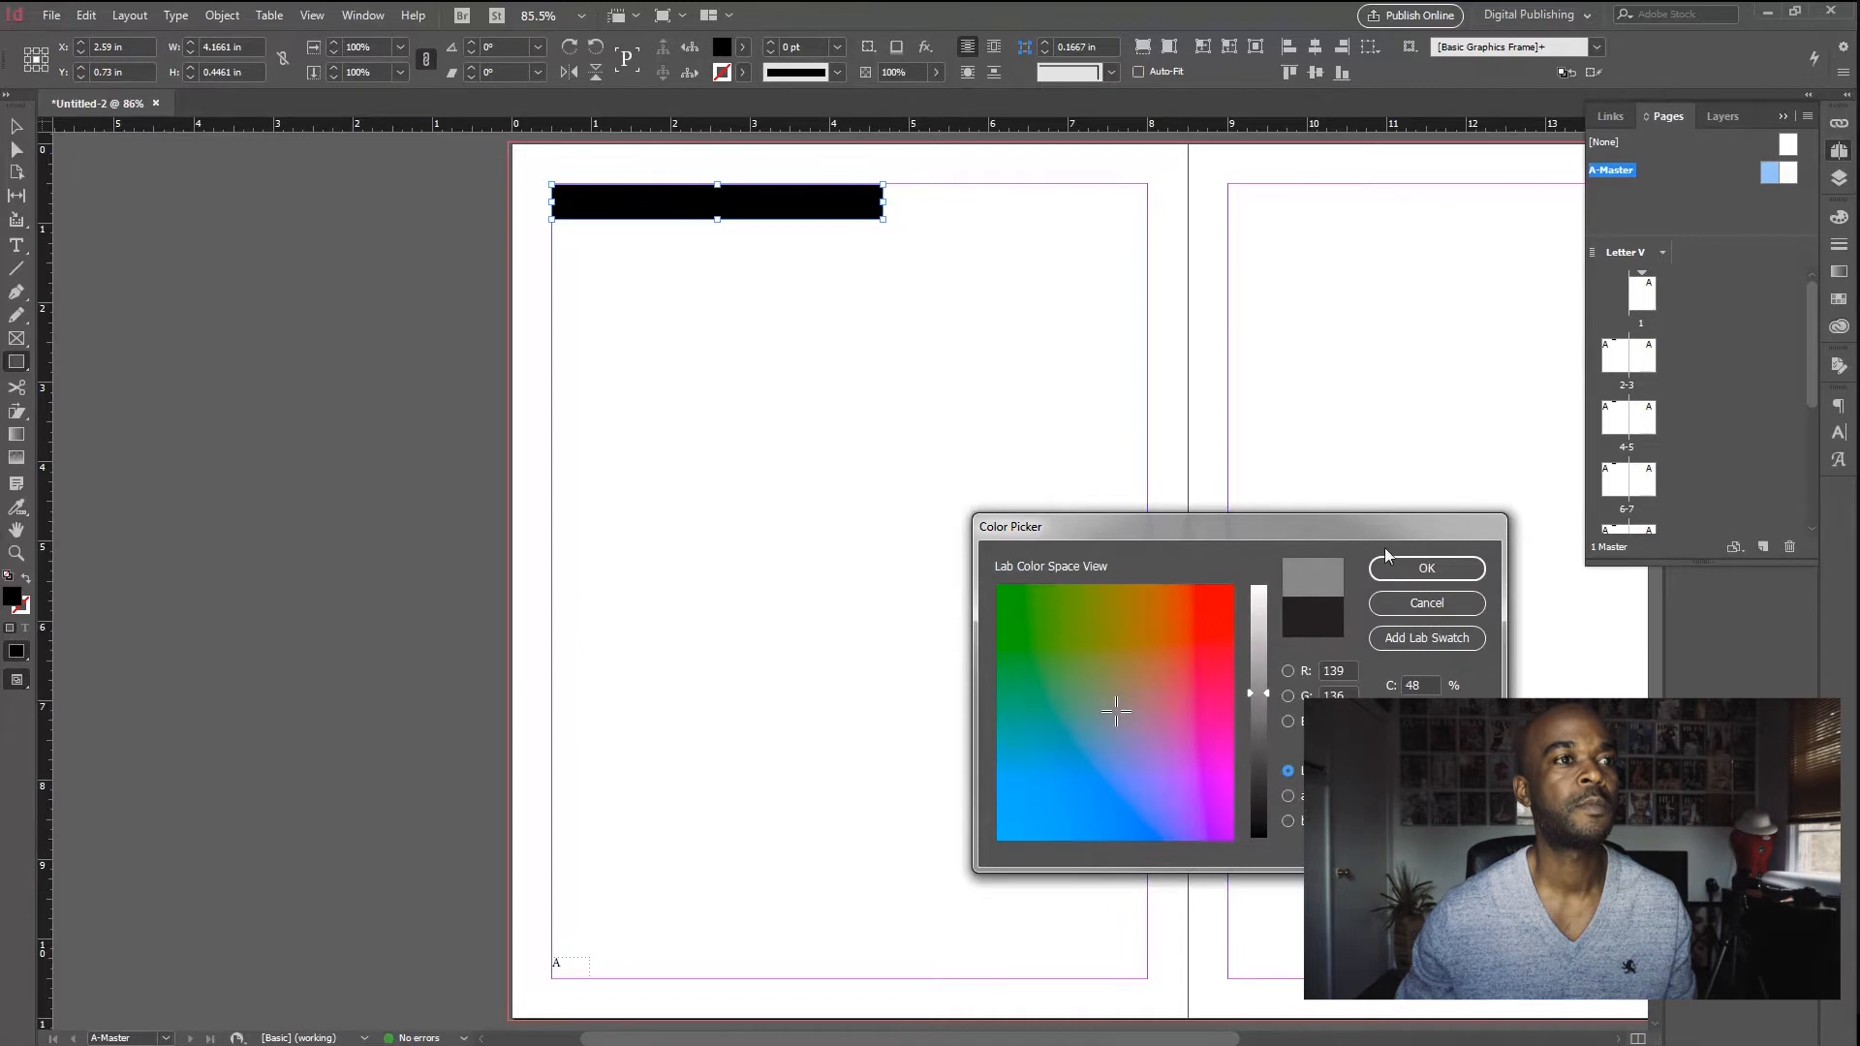
left_click(1434, 570)
left_click(17, 126)
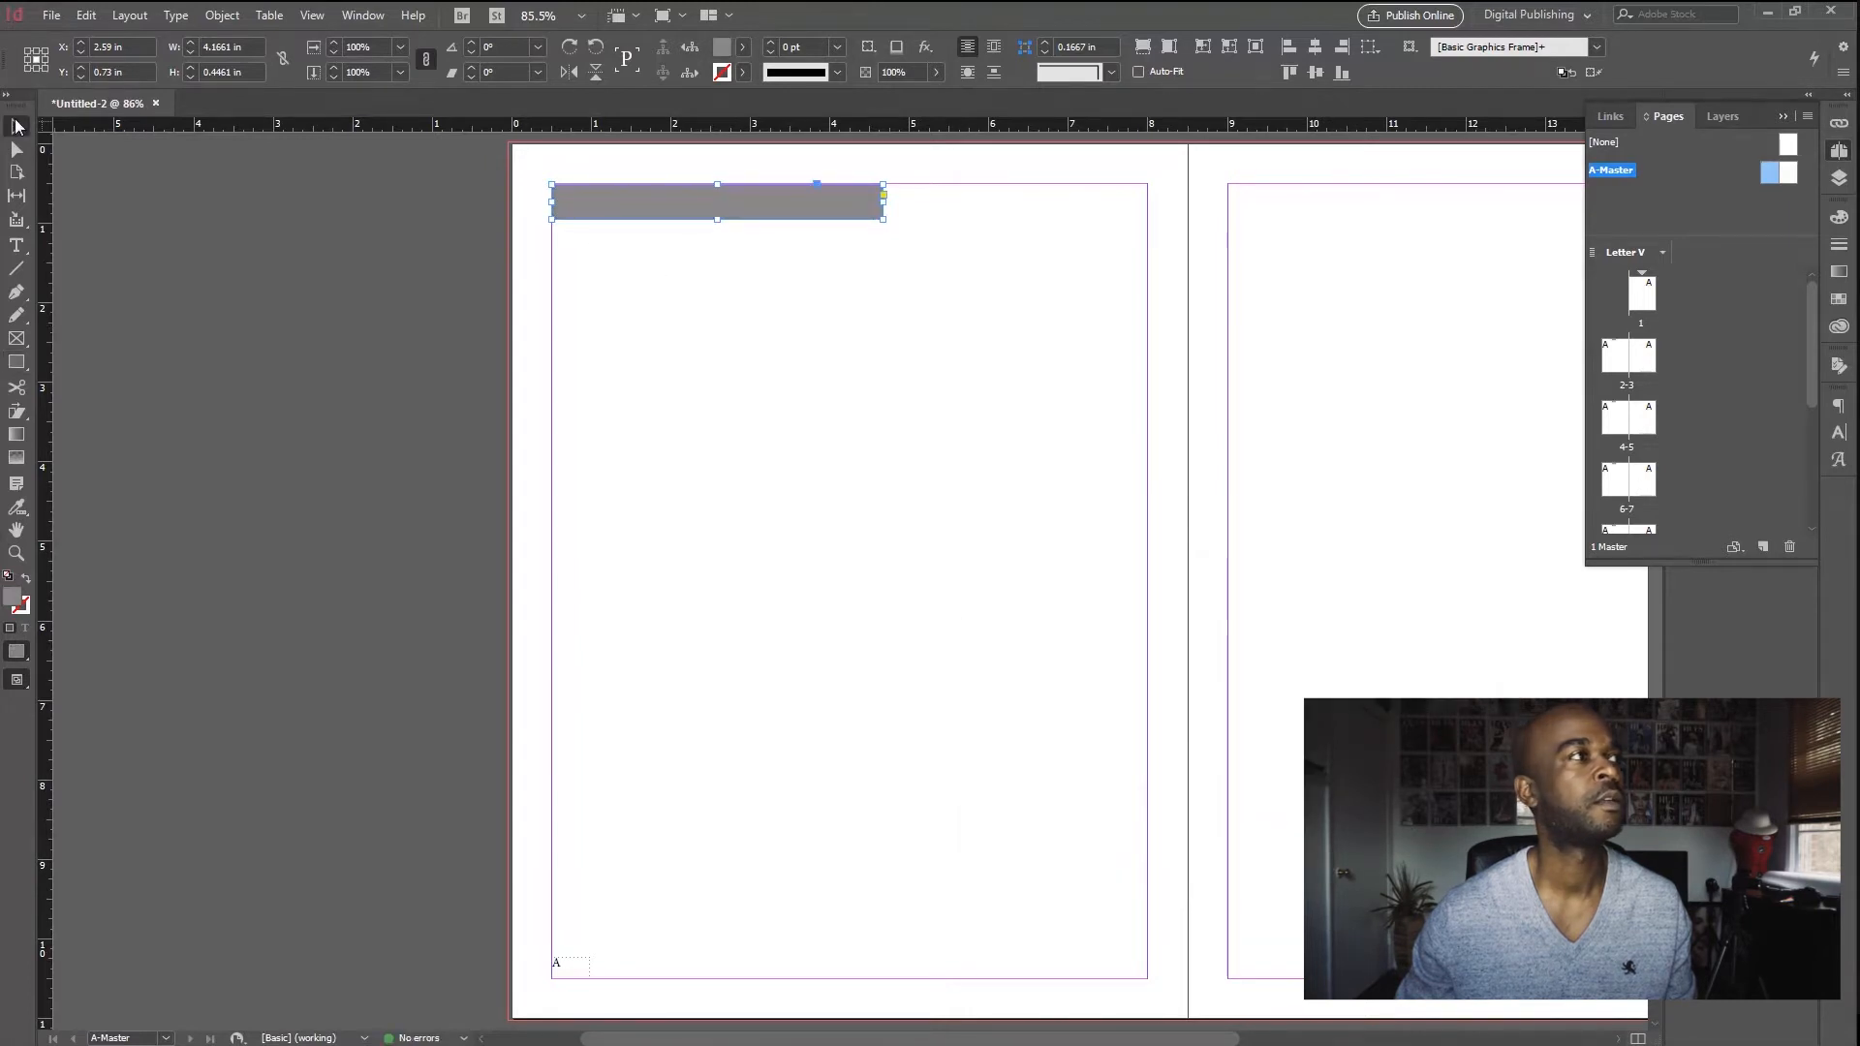
left_click(110, 429)
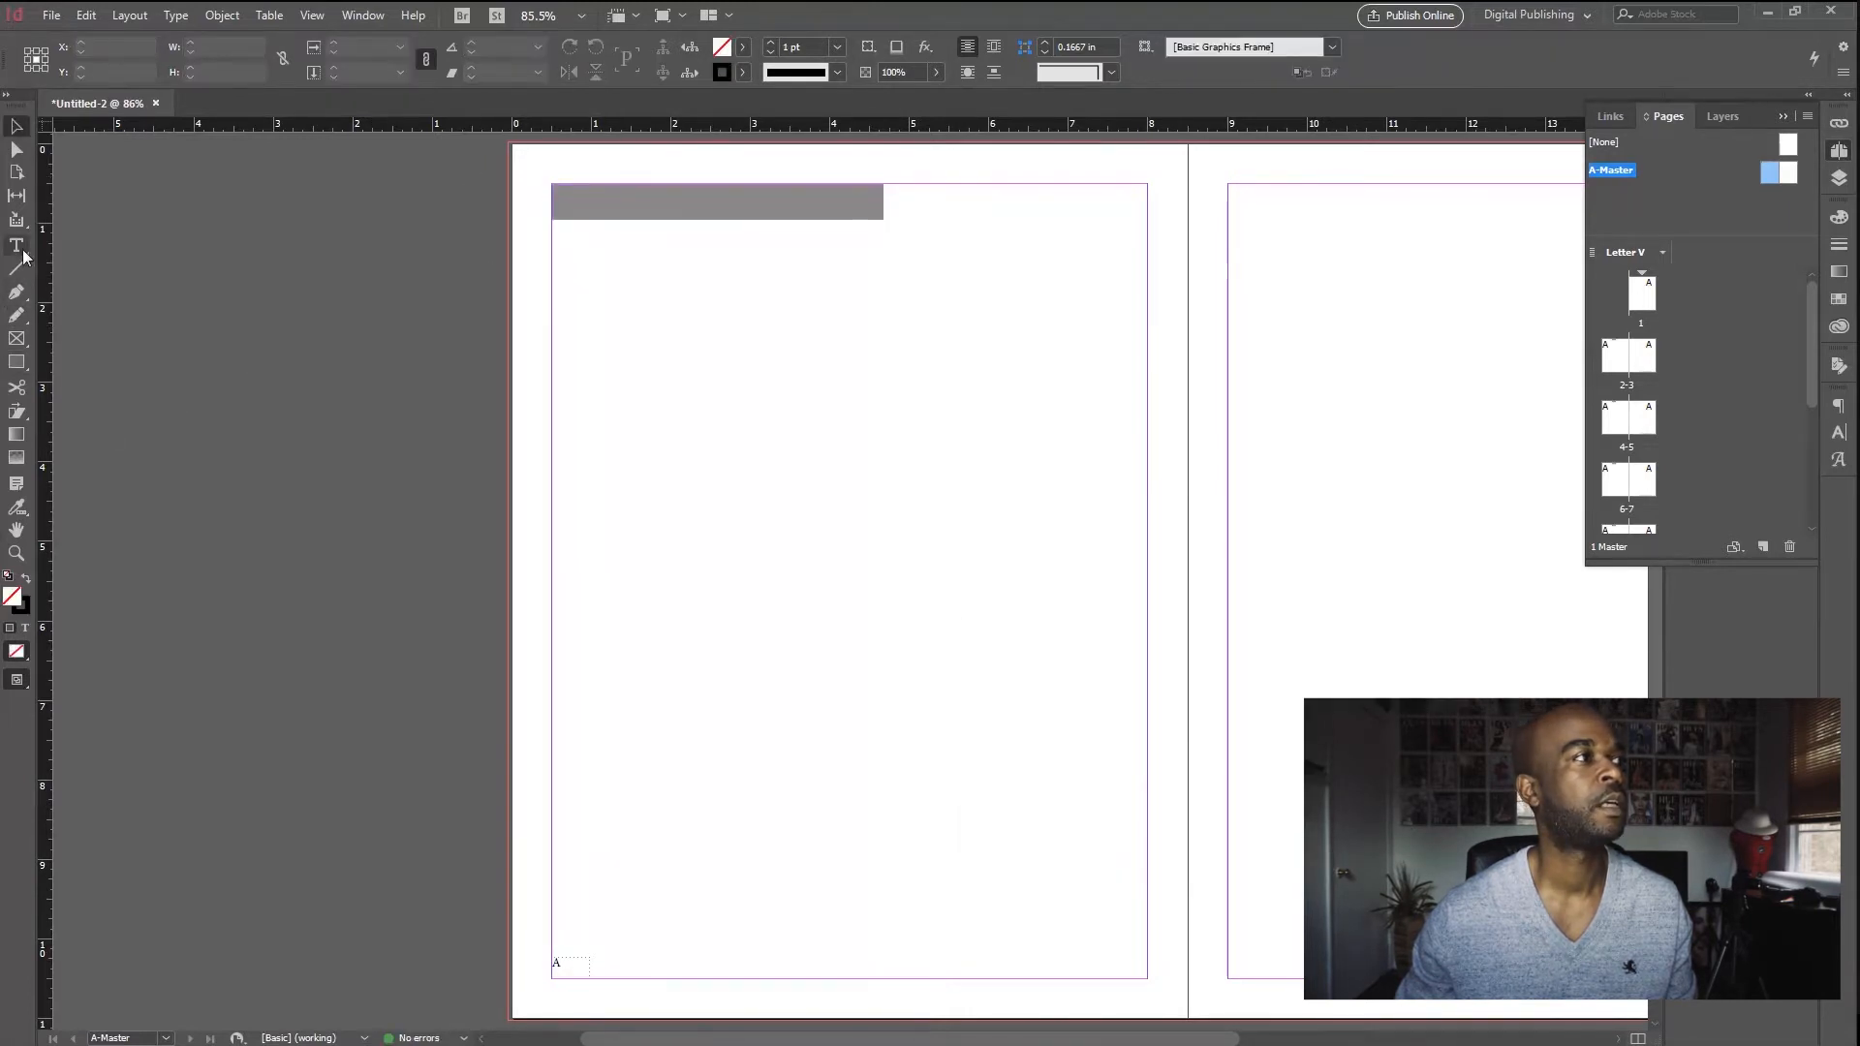
Step: Add a text frame below the gray header bar on the left A-Master page containing the word "Supplements"
left_click_drag(576, 287, 794, 332)
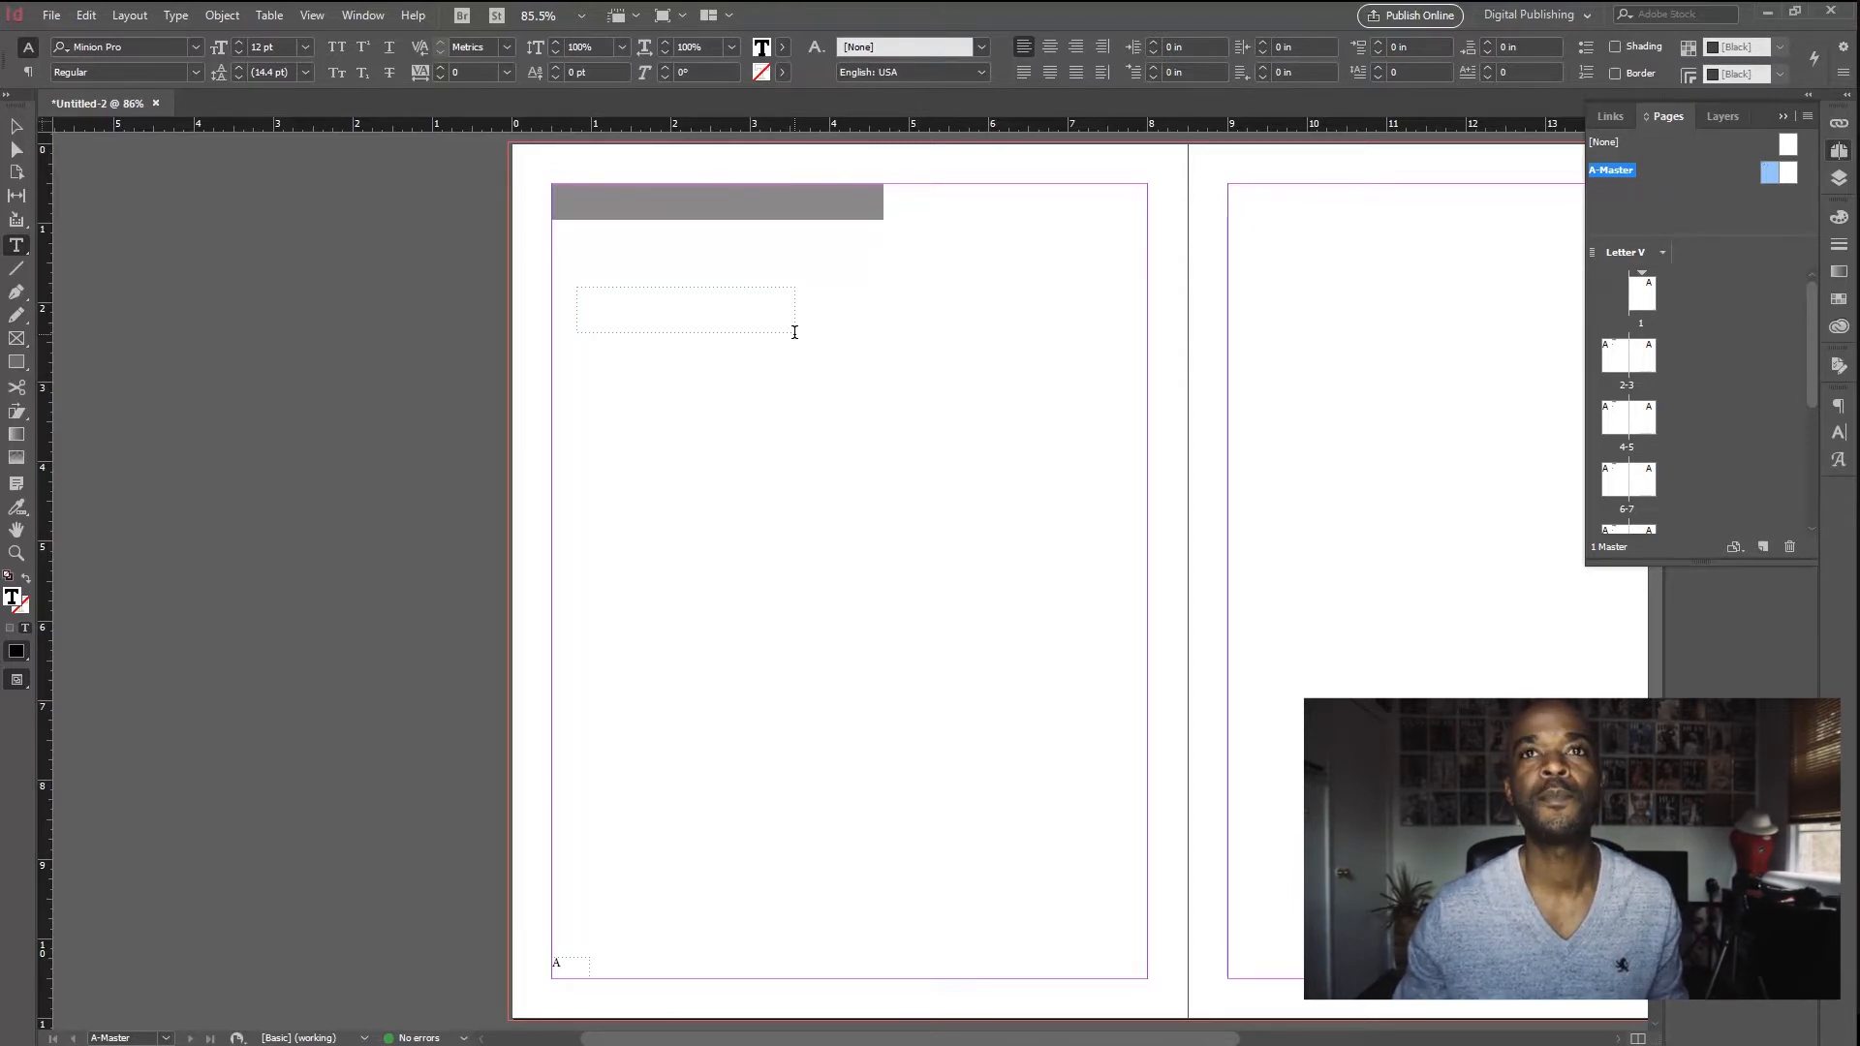
type("Supplements")
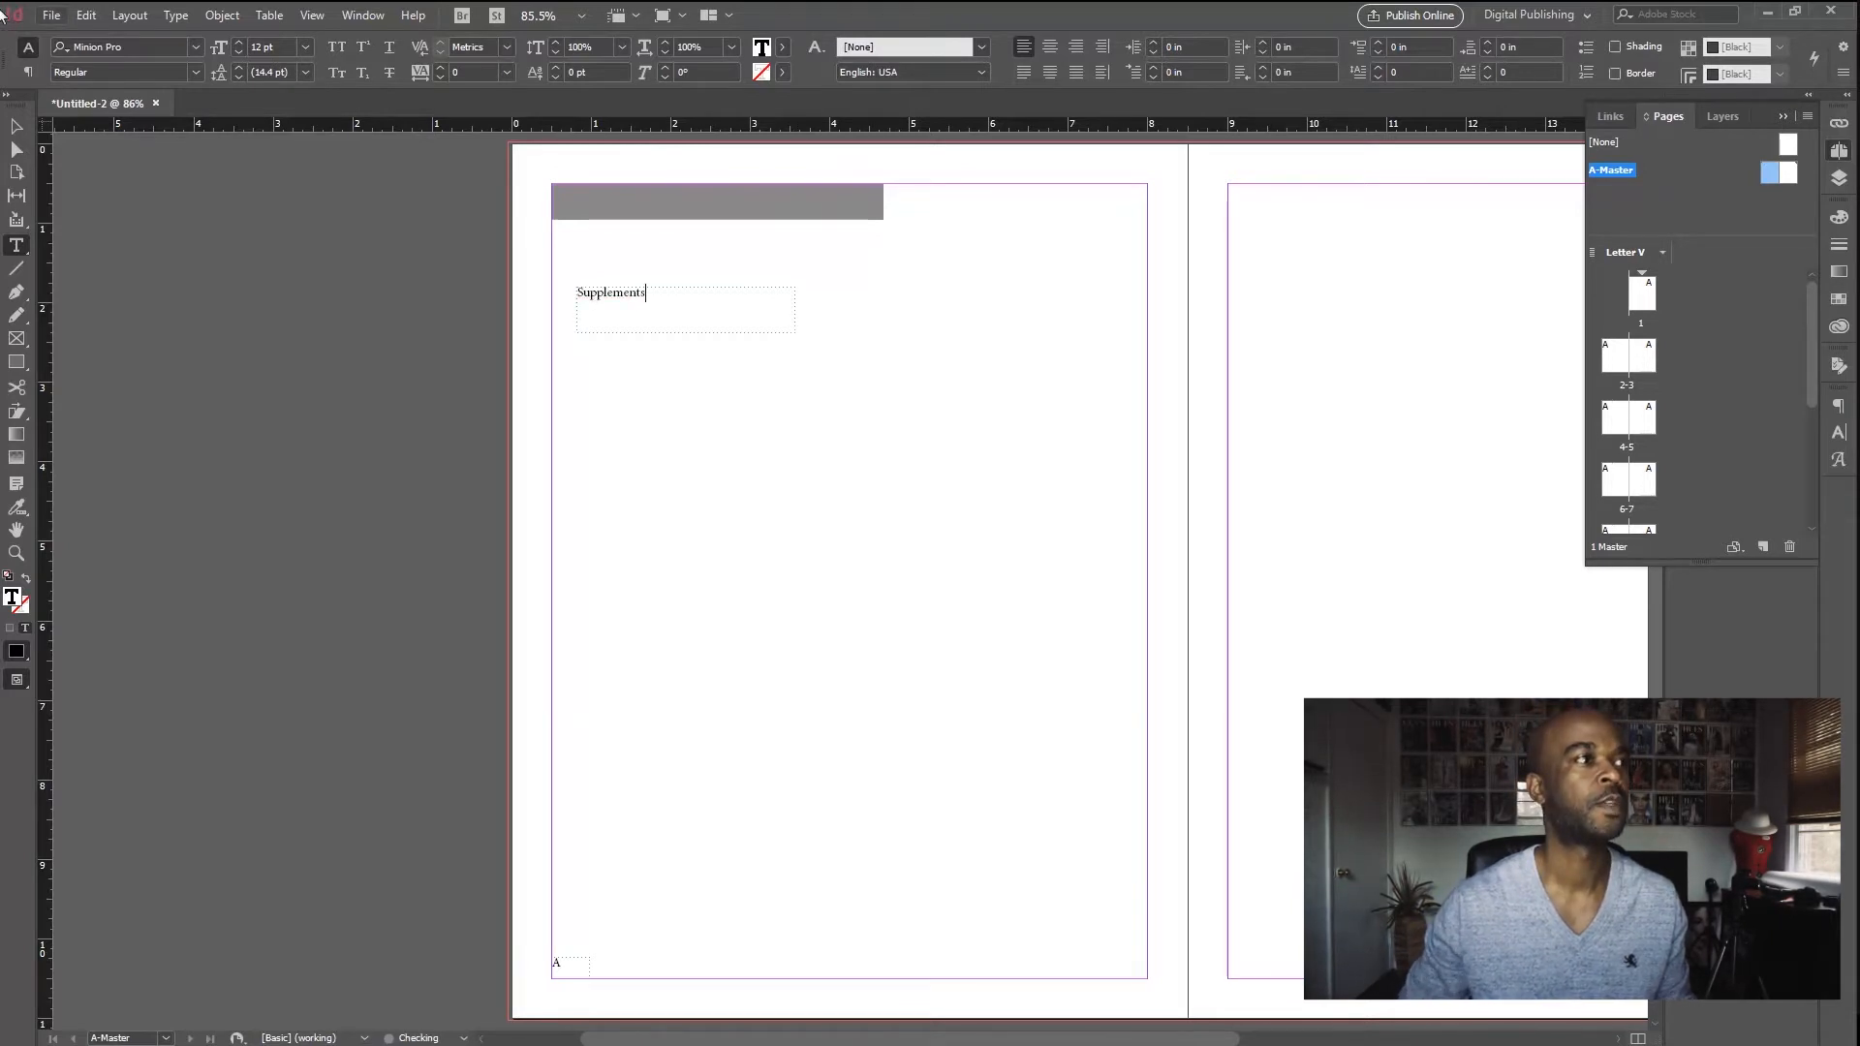
Step: Move the "Supplements" text frame onto the gray header bar and color its text [Paper]
left_click(16, 126)
left_click_drag(722, 313, 637, 212)
double_click(638, 209)
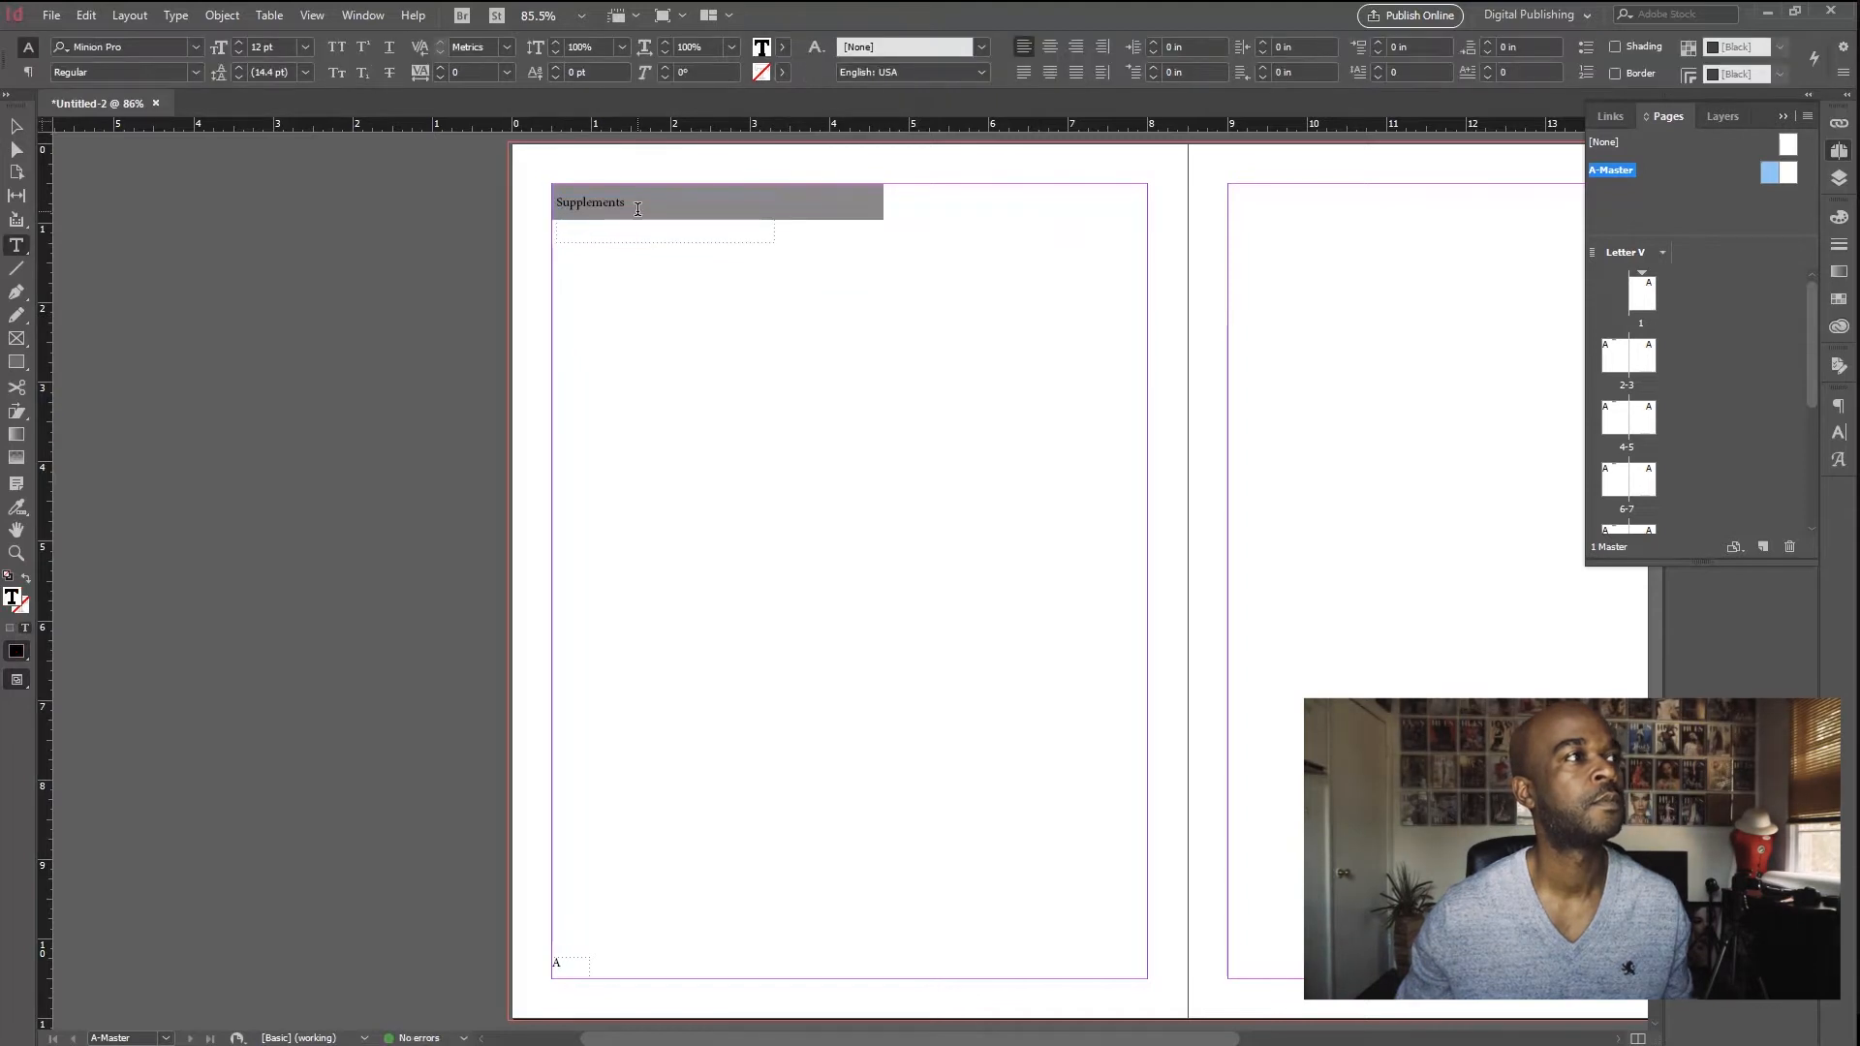
left_click(783, 48)
left_click(643, 151)
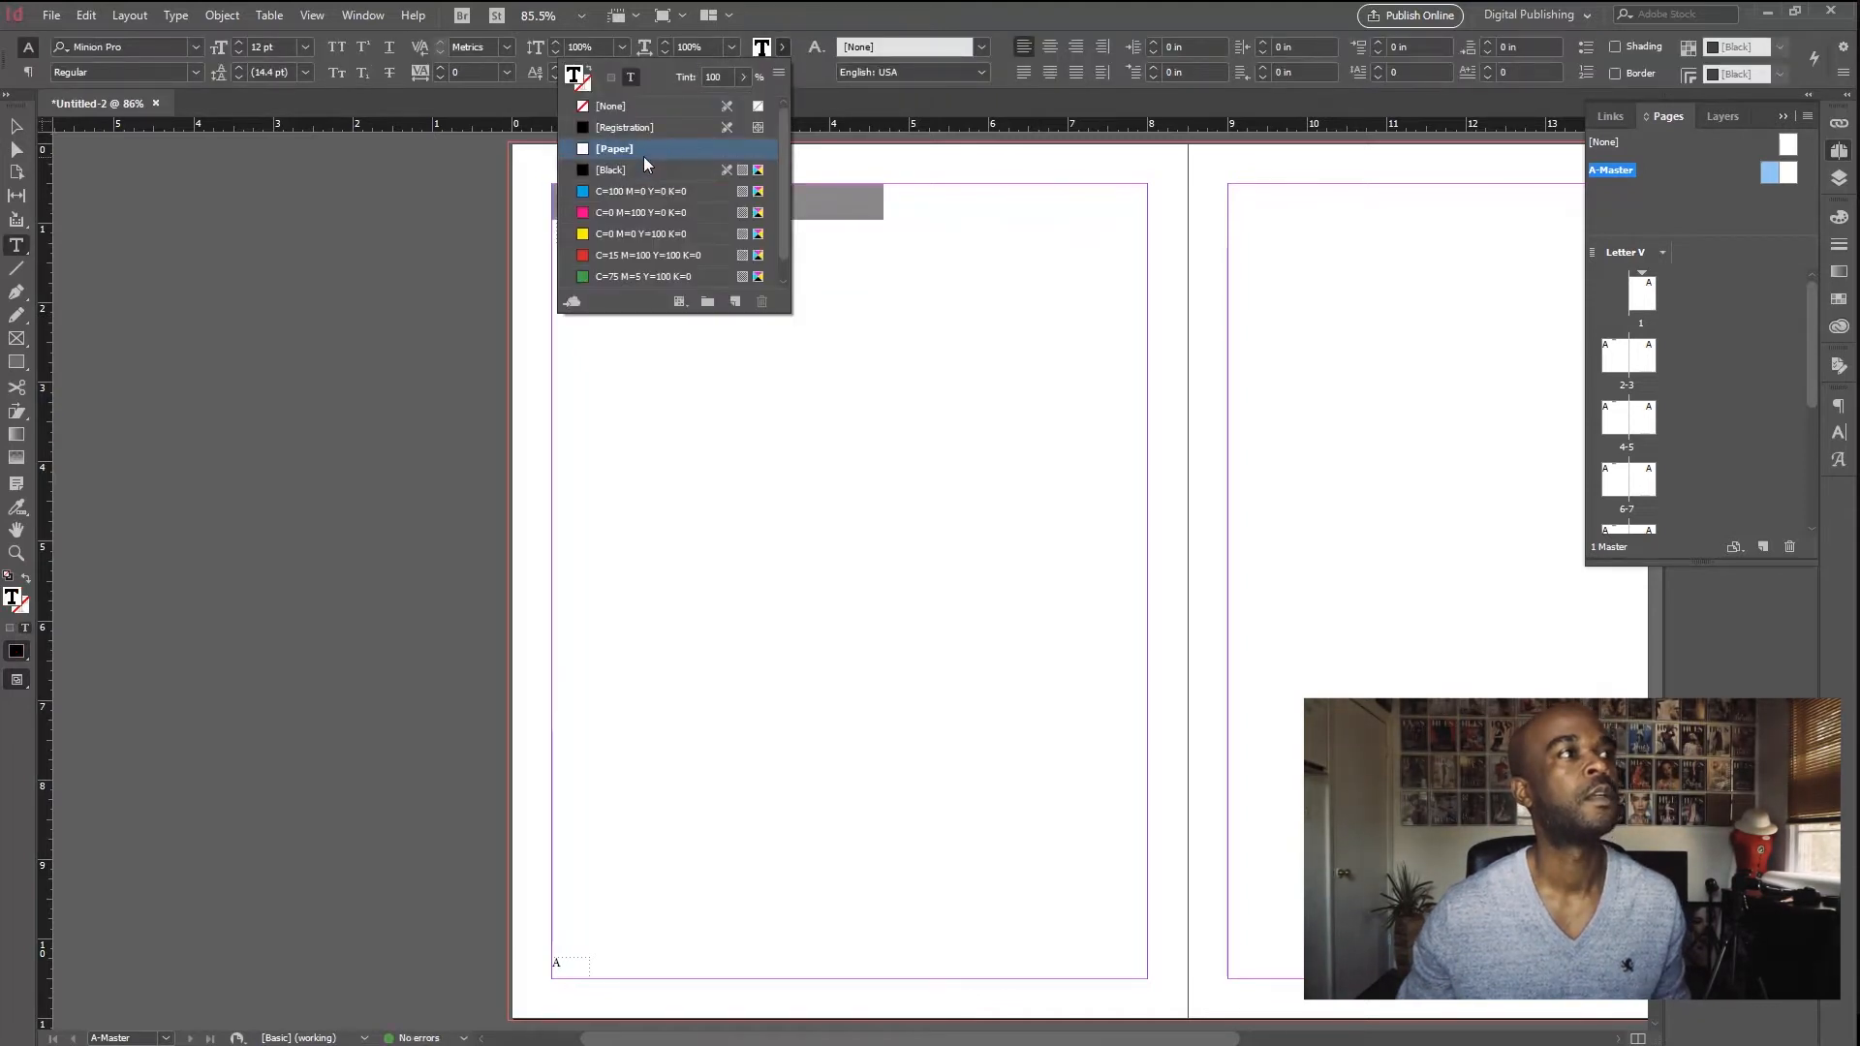
Step: Shrink the header's text frame to about 1.36 by 0.2 in and fit the gray bar around it at about 1.46 by 0.27 in
left_click(15, 128)
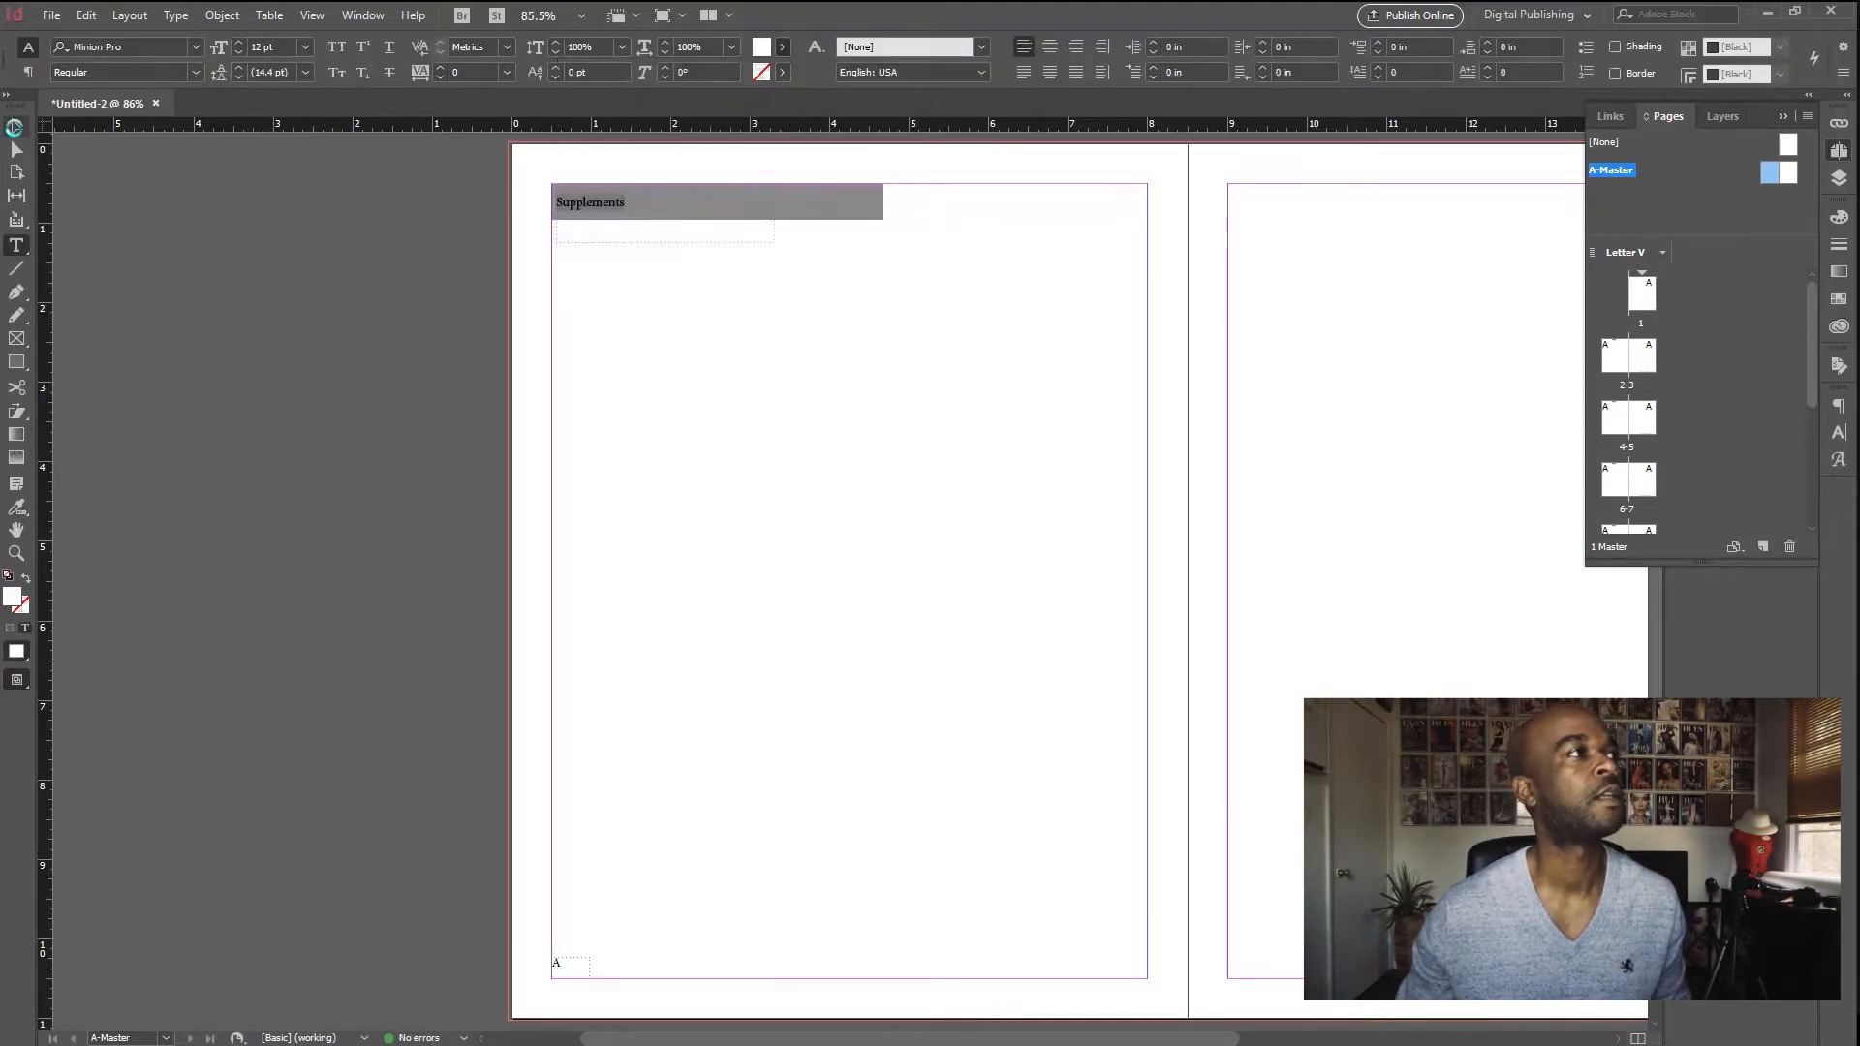
left_click(776, 242)
left_click_drag(776, 239, 665, 211)
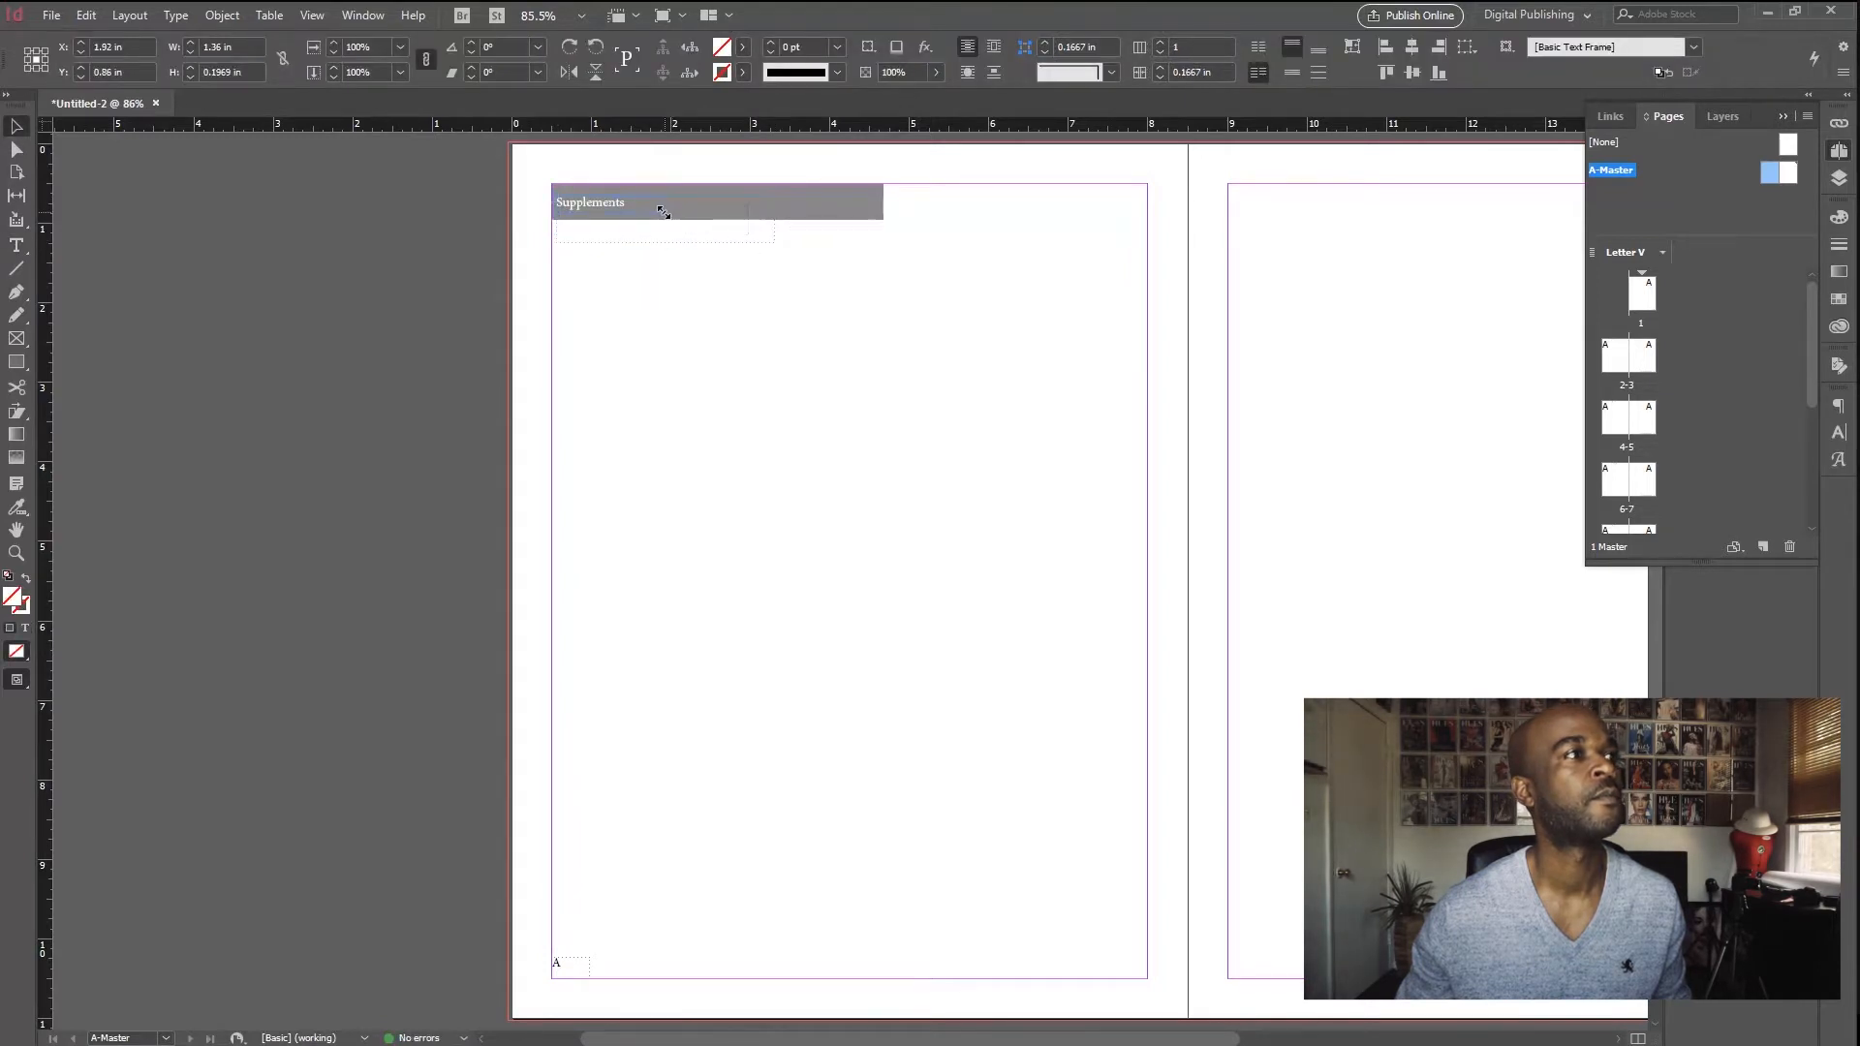
left_click_drag(537, 259, 1012, 162)
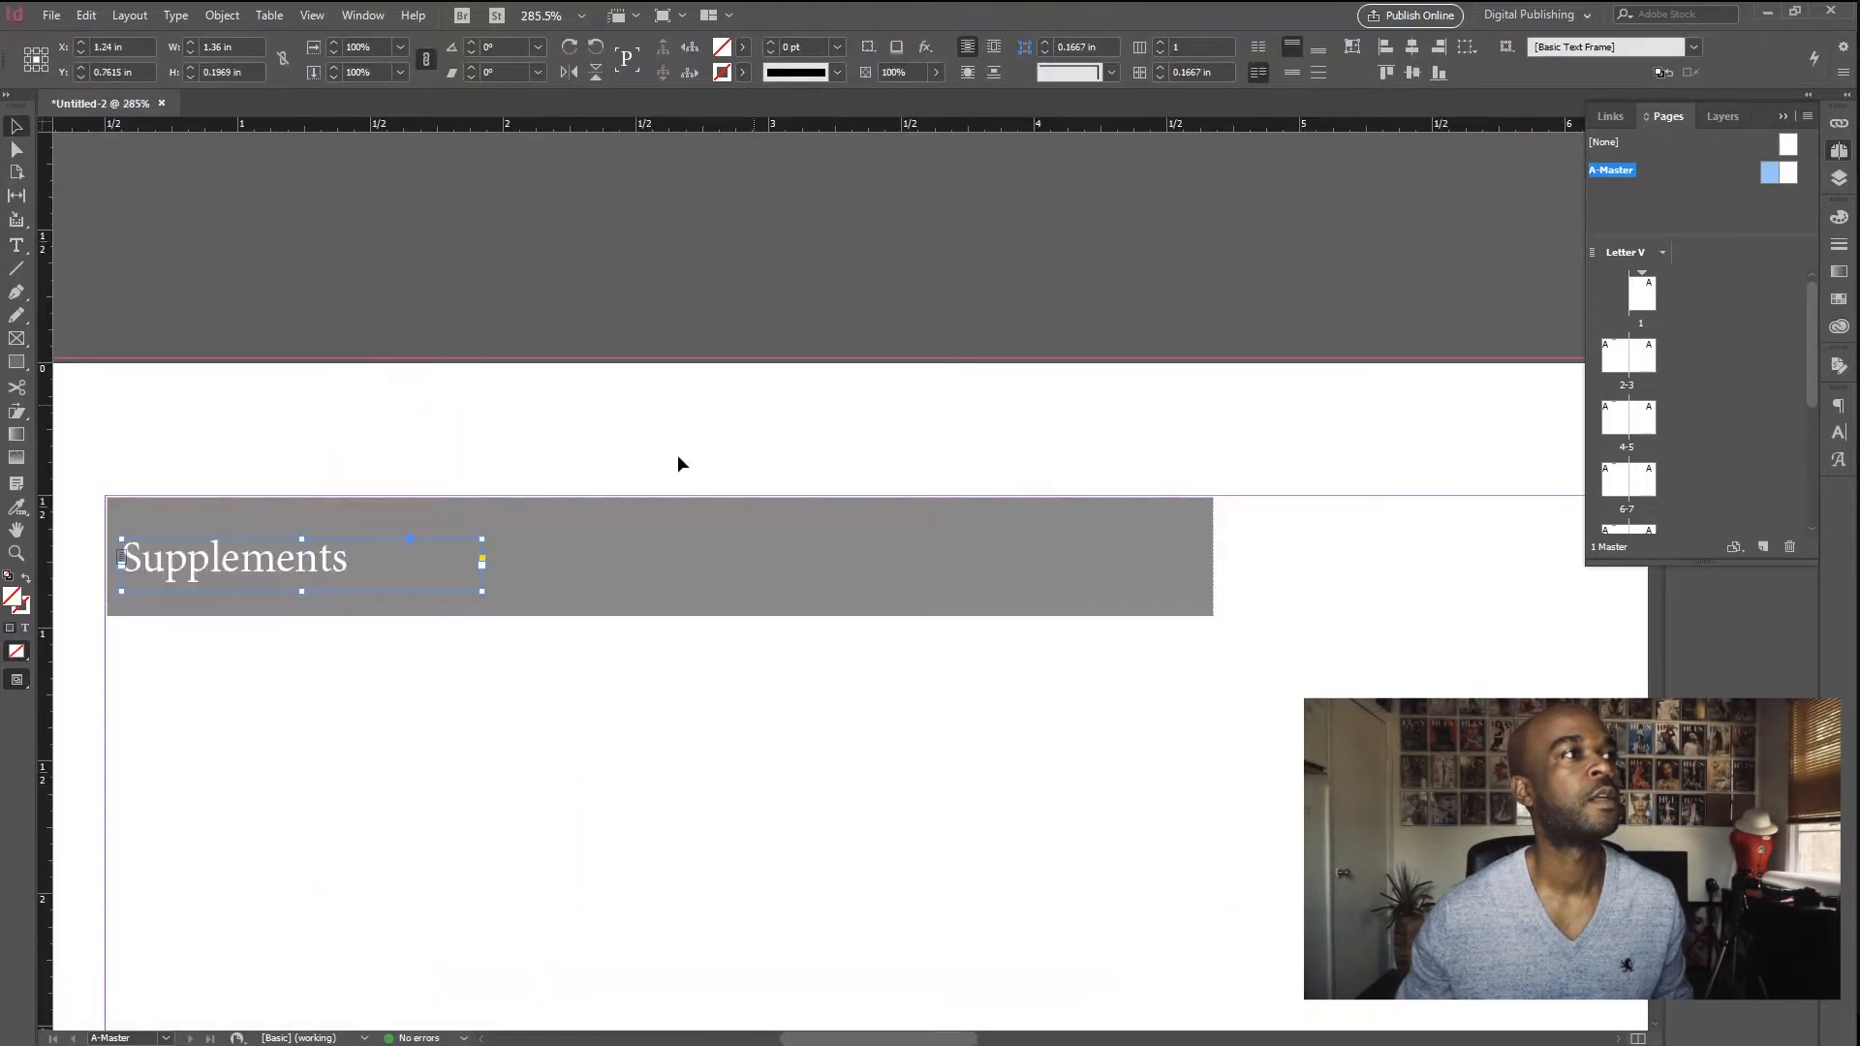
left_click_drag(300, 589, 297, 565)
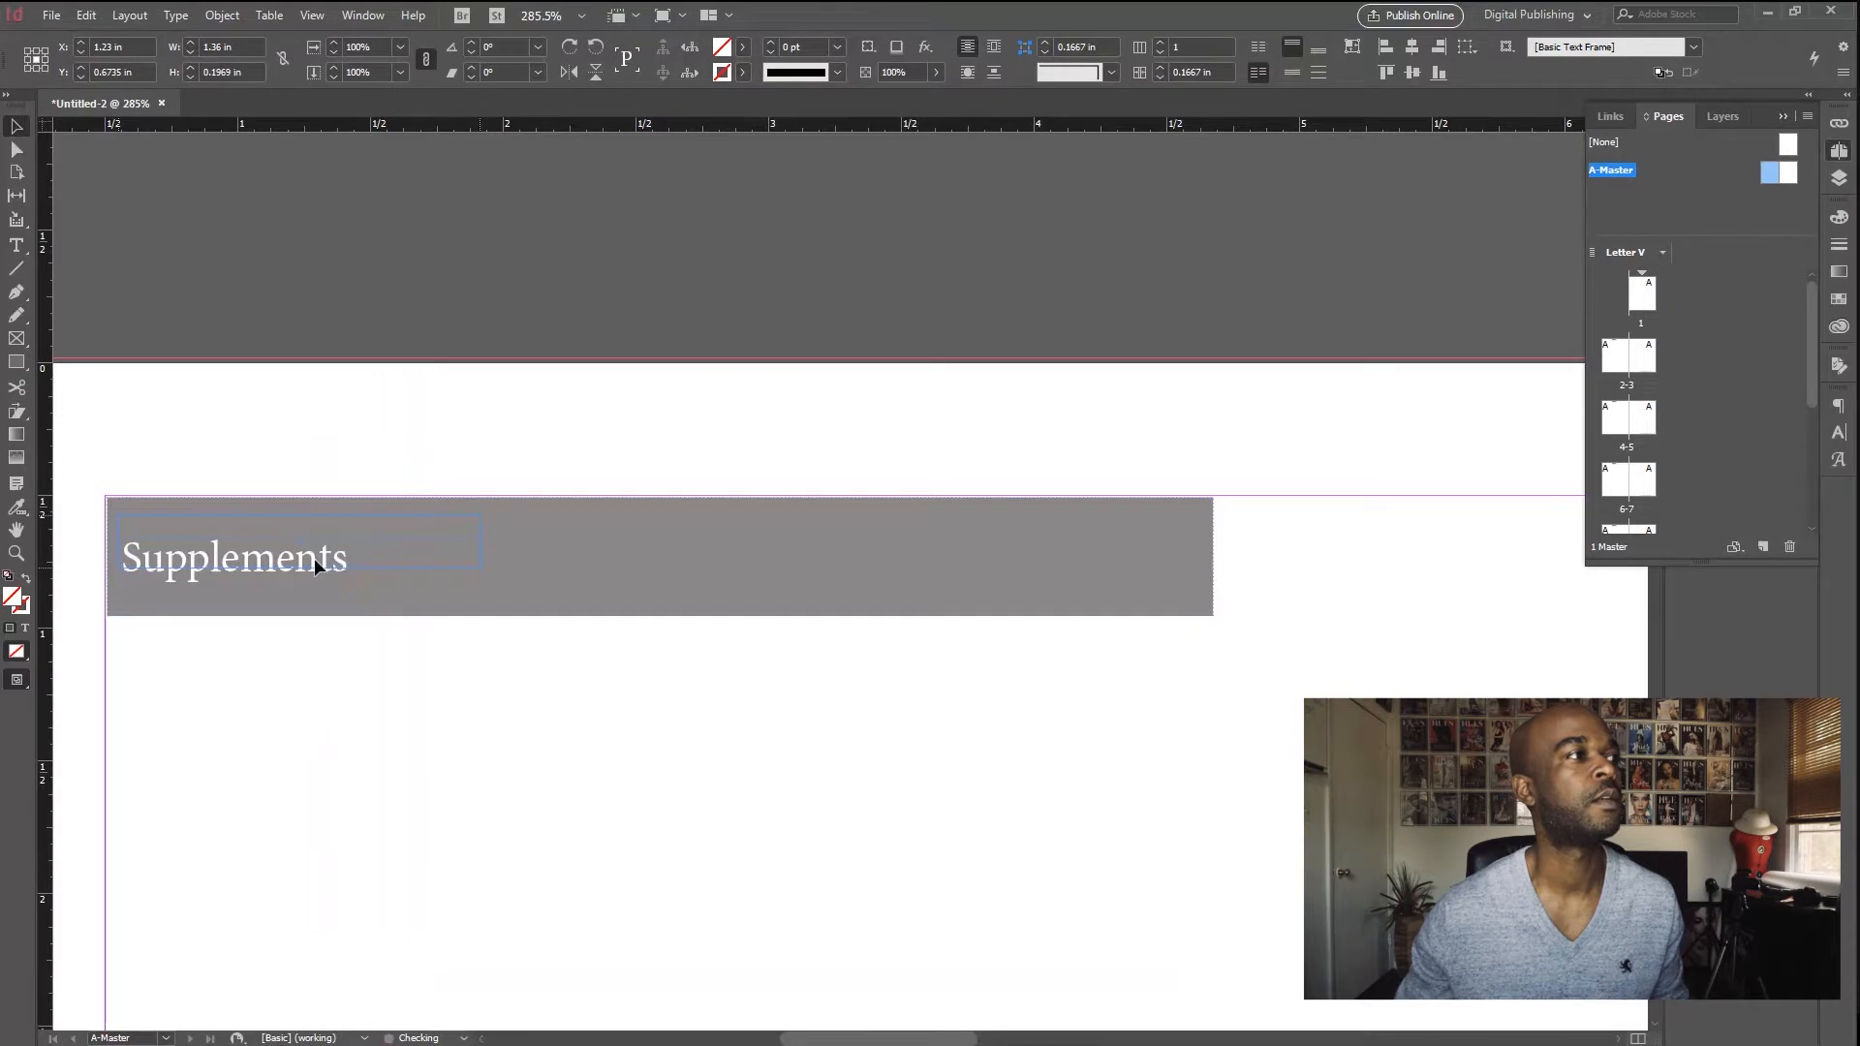
left_click(1084, 572)
left_click_drag(1214, 614, 496, 568)
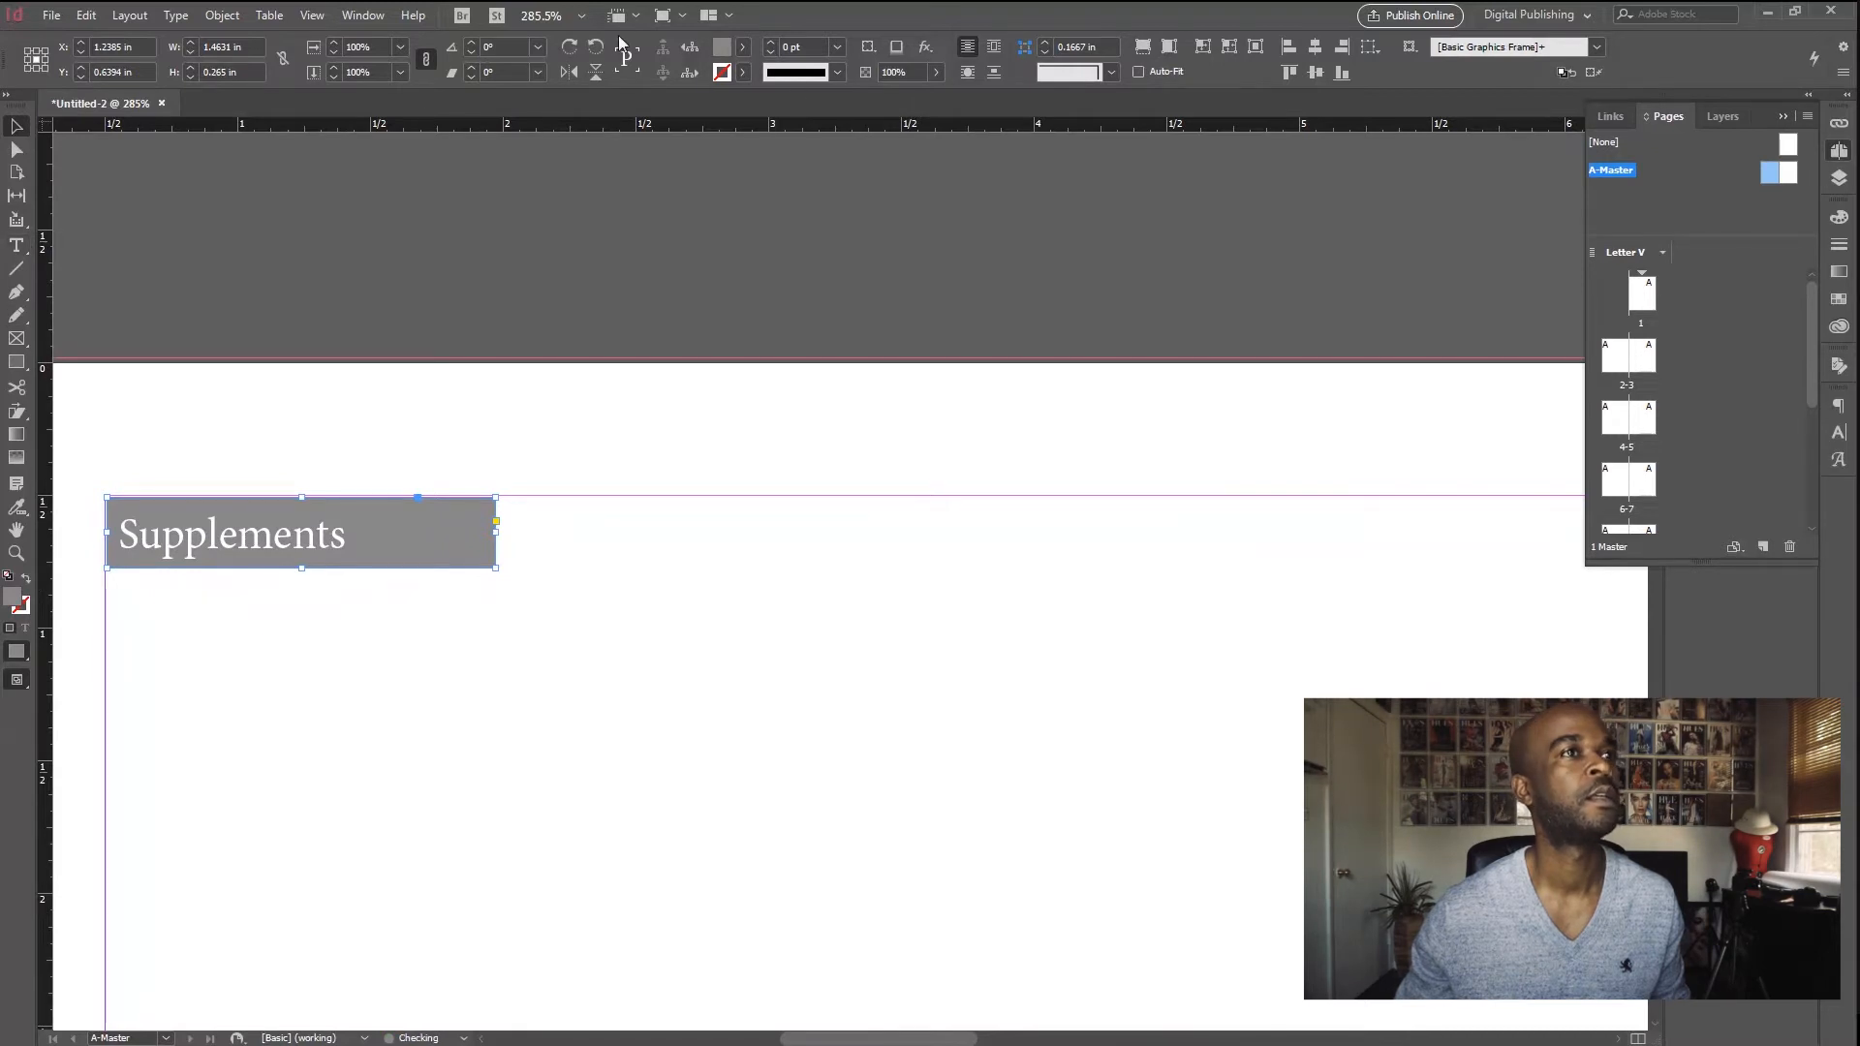
Step: Set the header word "Supplements" to All Caps
left_click(312, 15)
mouse_move(347, 10)
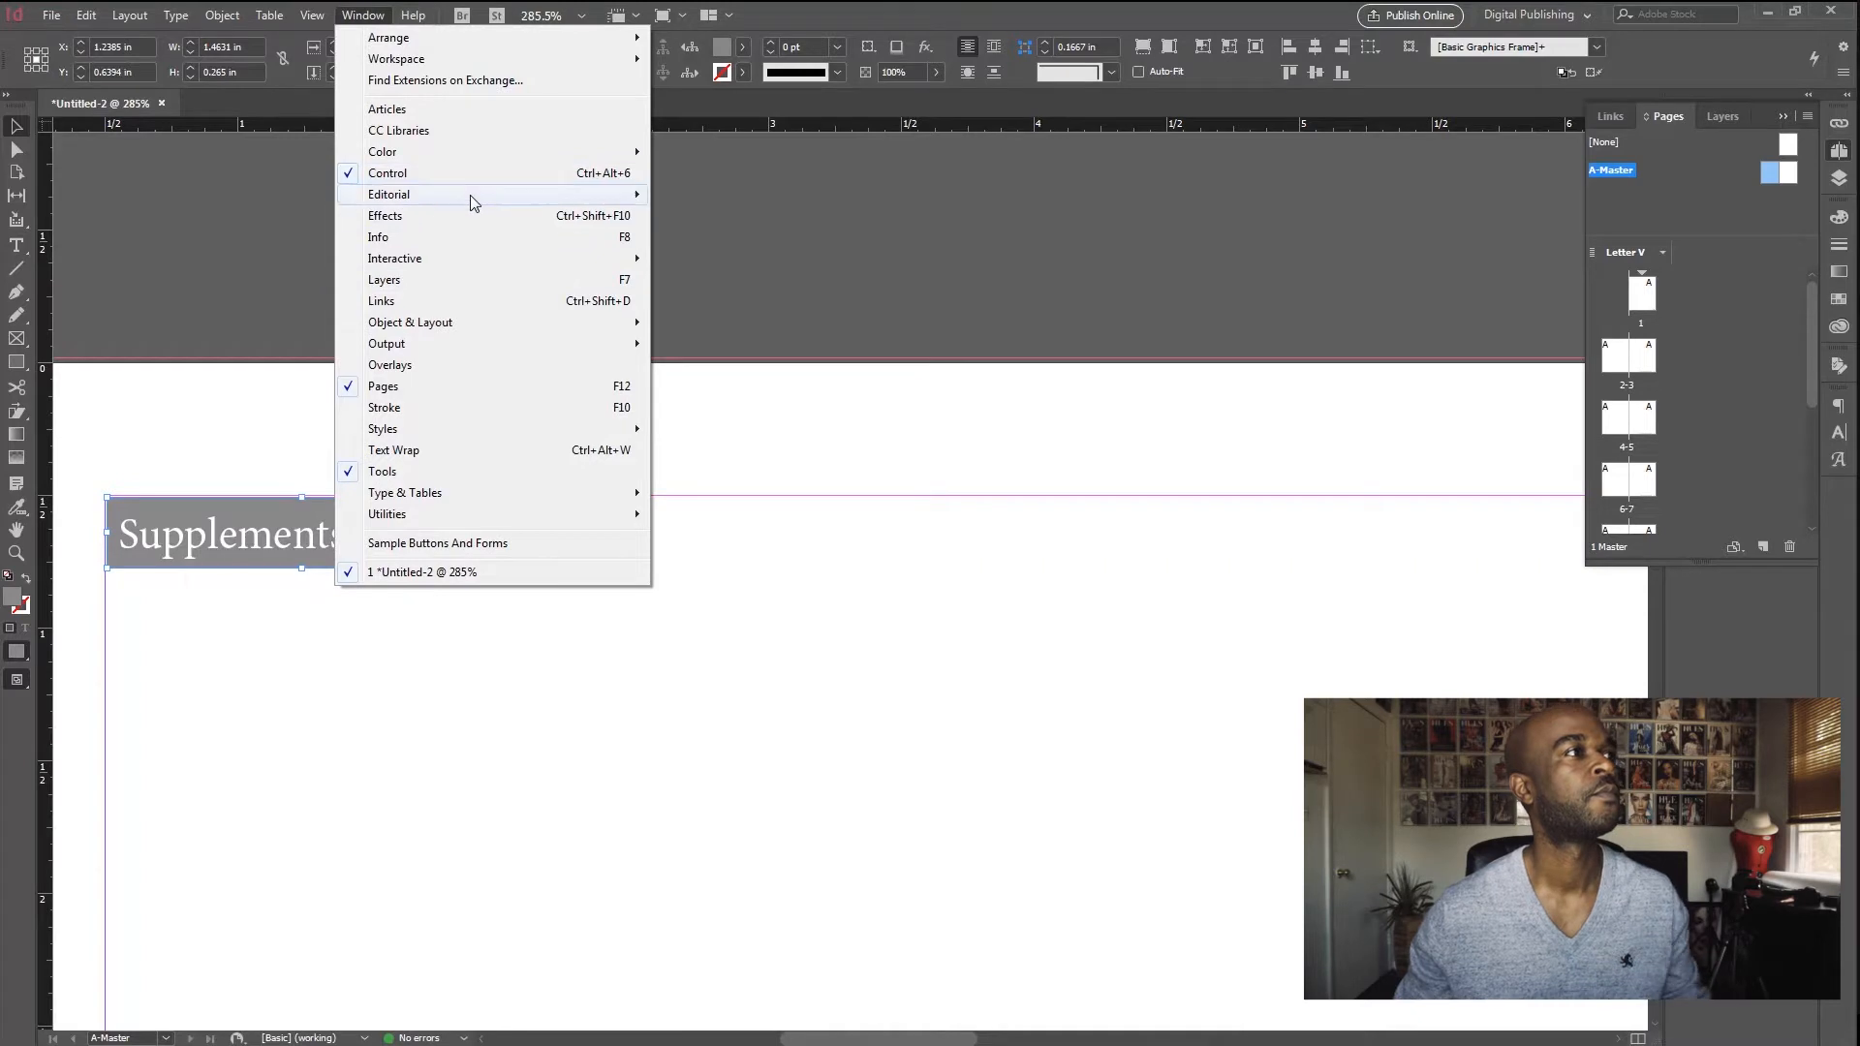
mouse_move(486, 494)
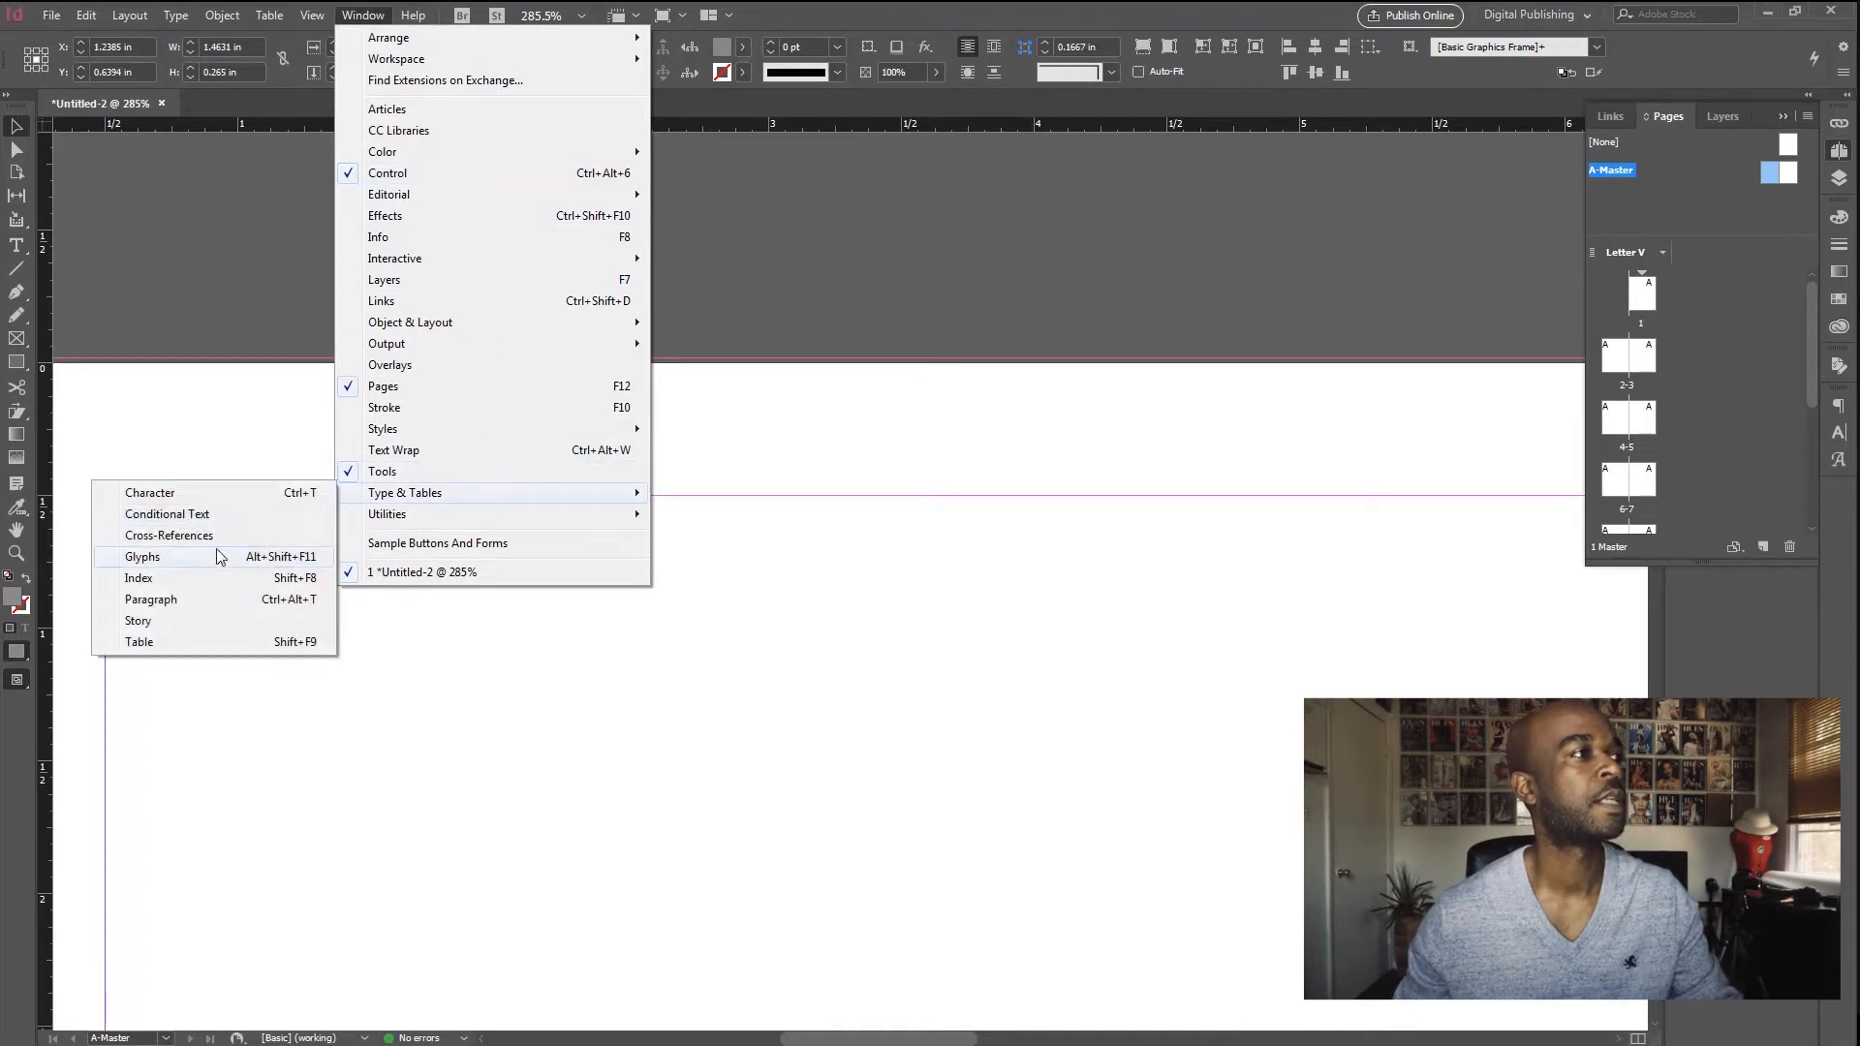
left_click(183, 603)
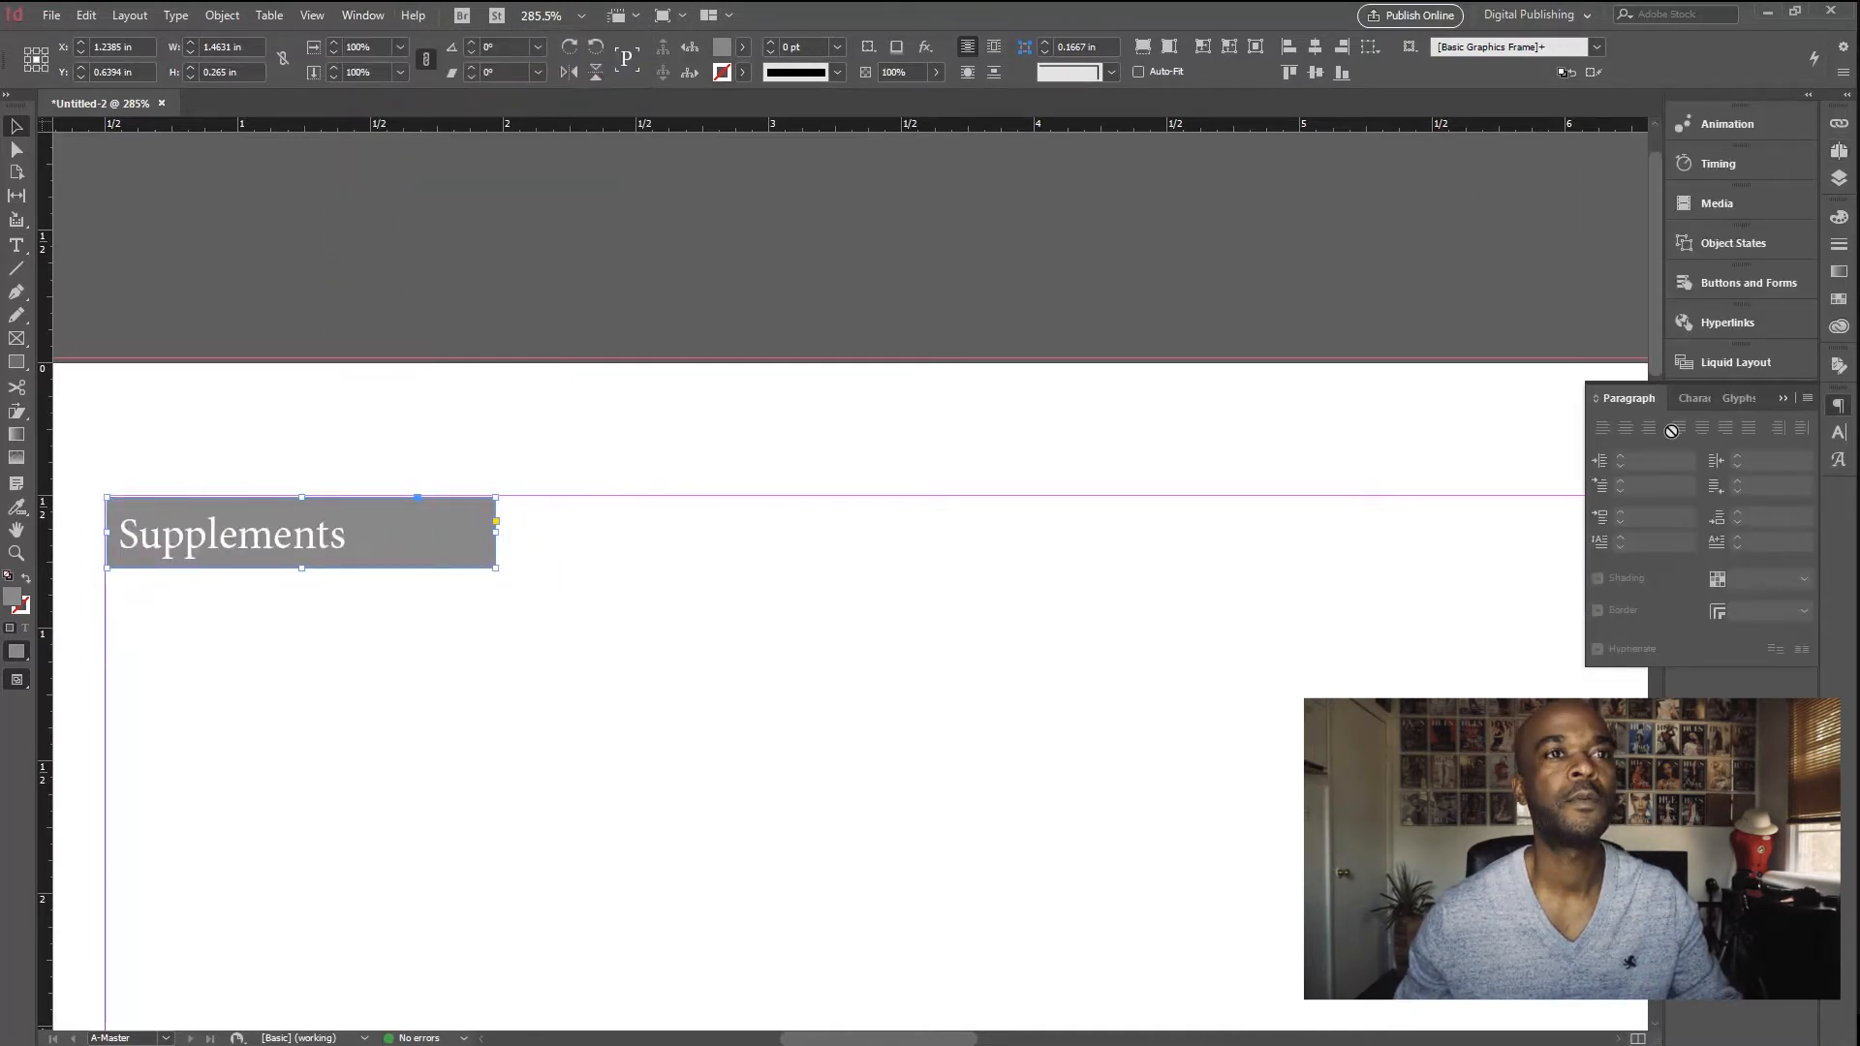
left_click(1694, 405)
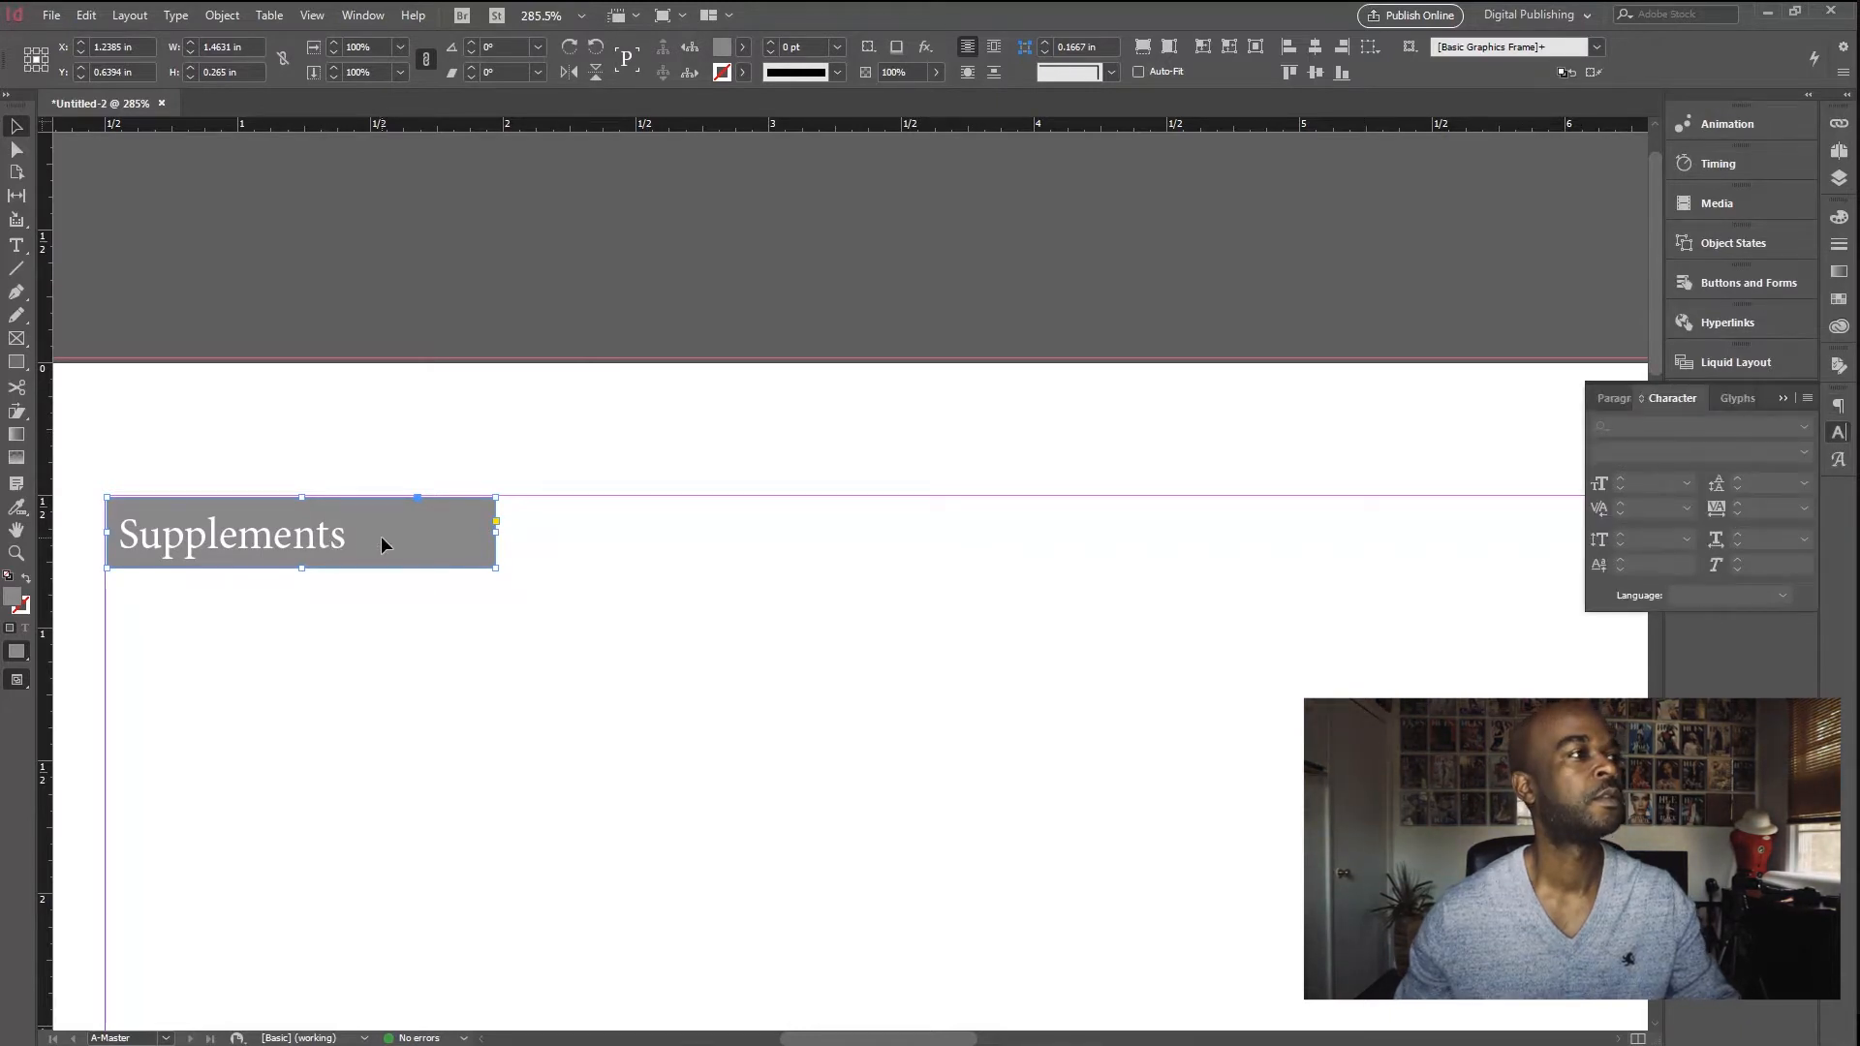
double_click(323, 531)
key("ctrl+a")
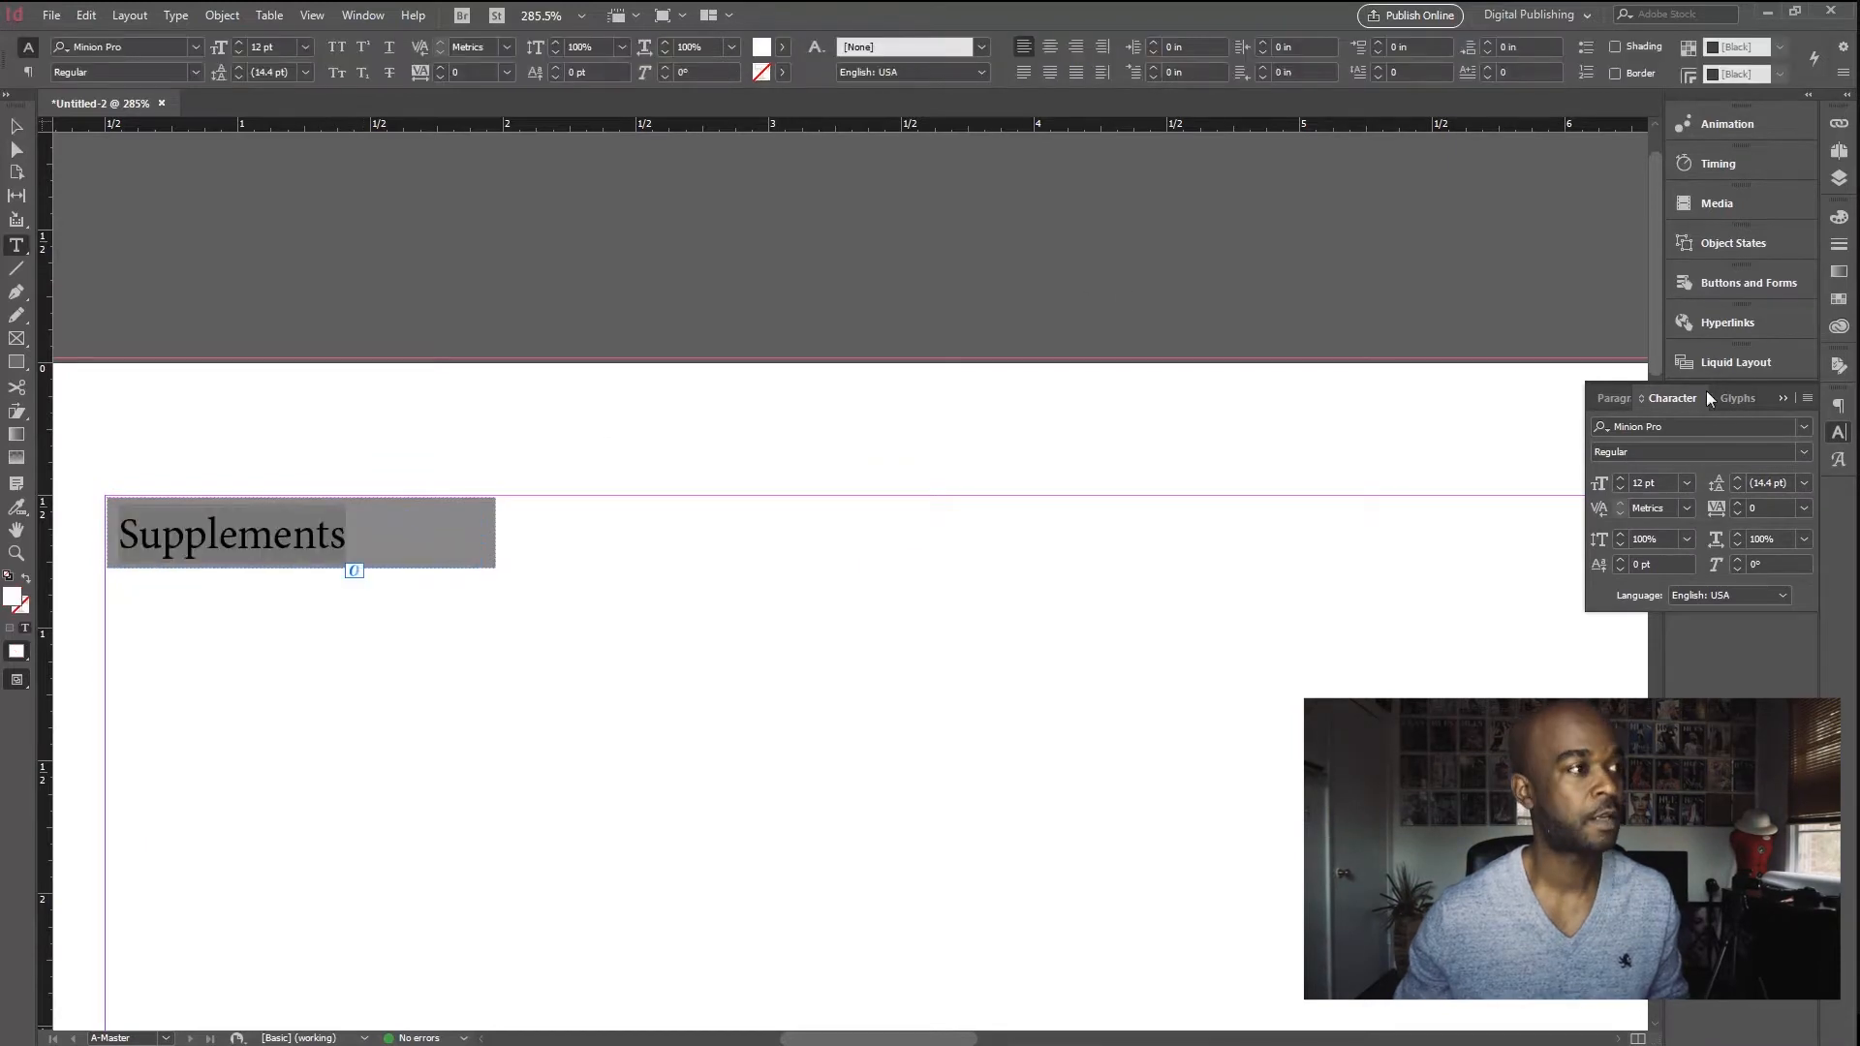
left_click(1808, 399)
left_click(1607, 462)
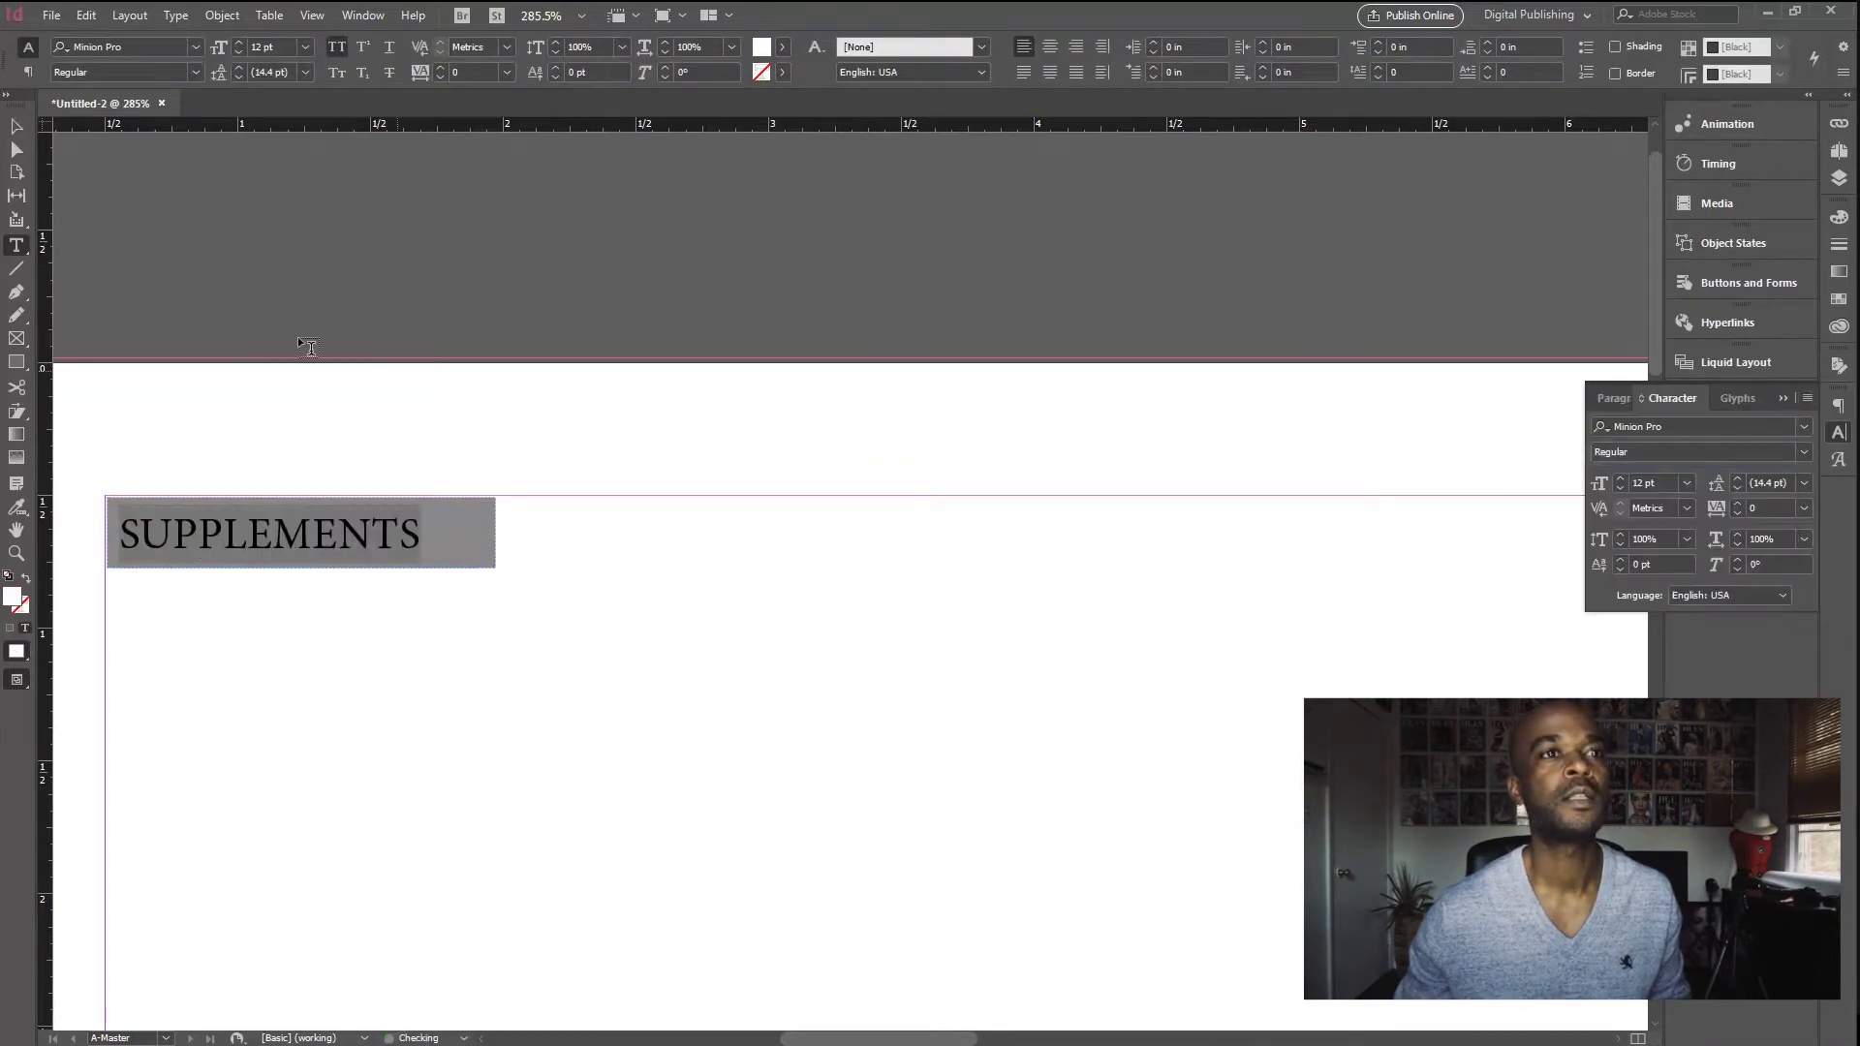
left_click(15, 127)
left_click(485, 348)
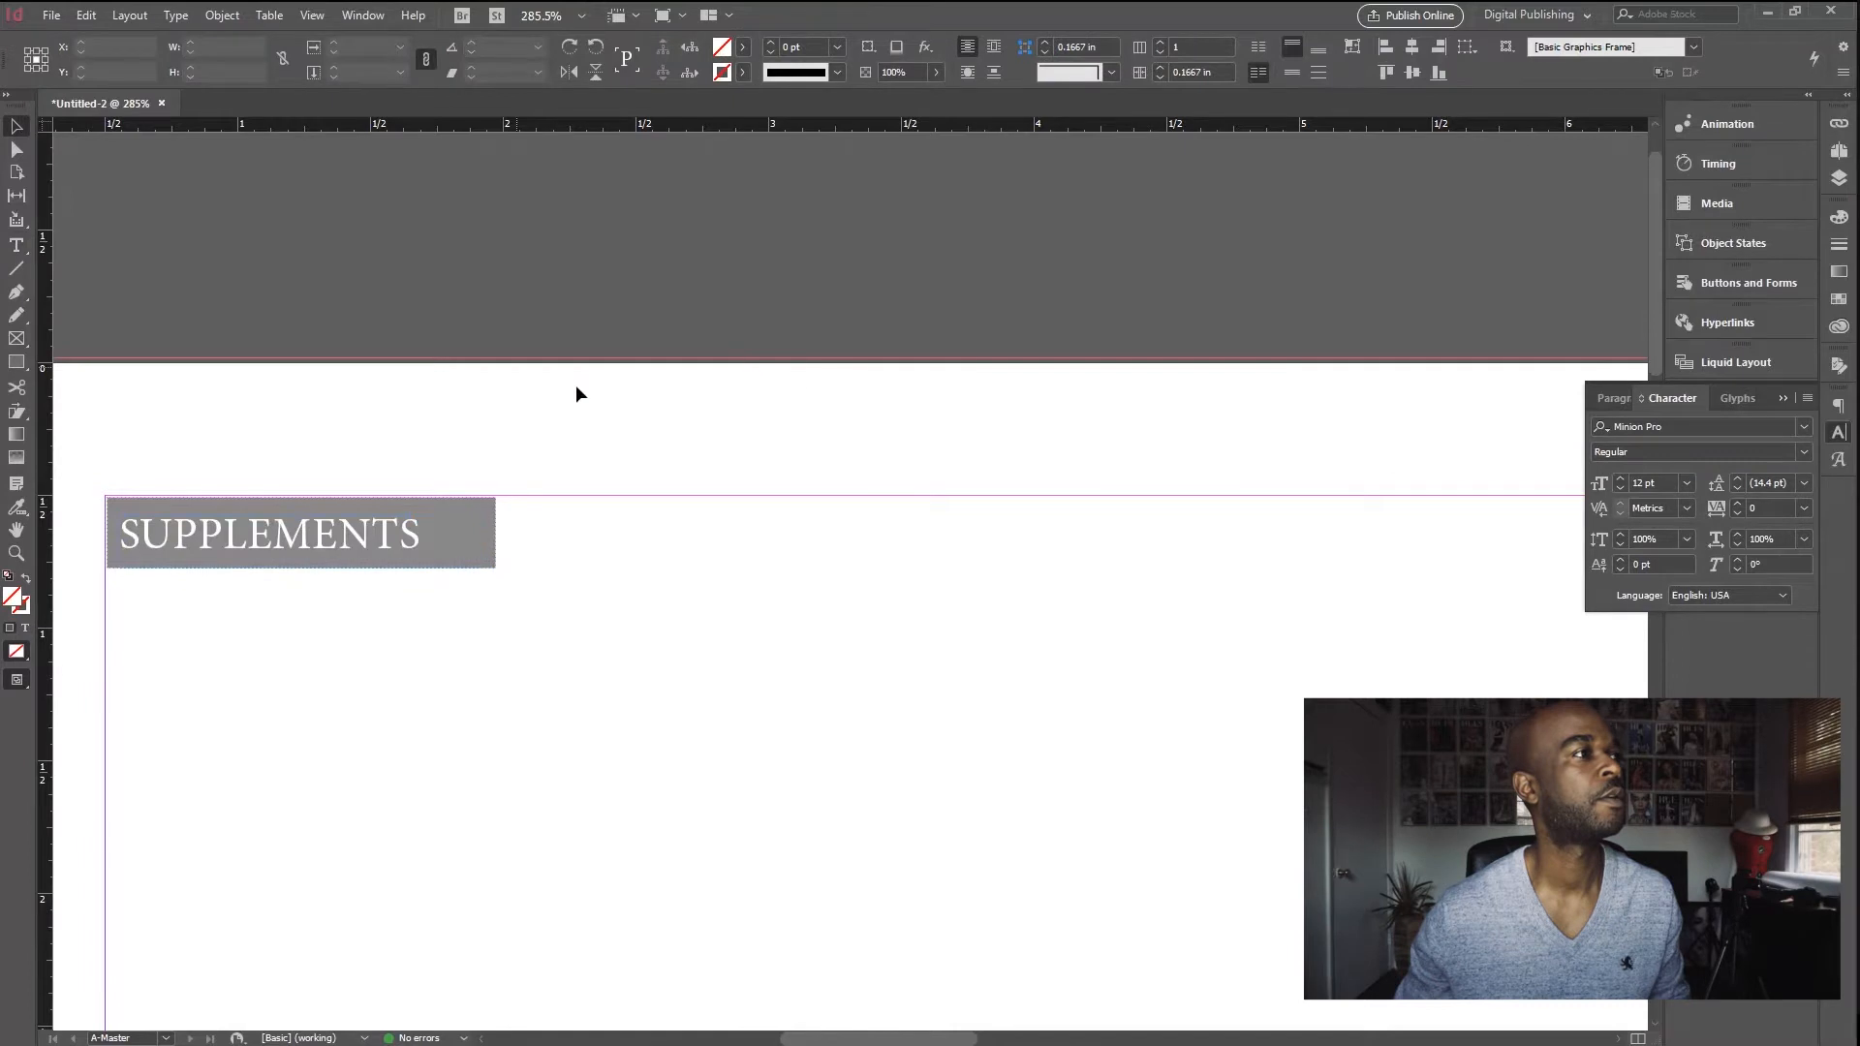
Step: Check how the section header appears on the document pages, from page 1 through page 6
key("ctrl+0")
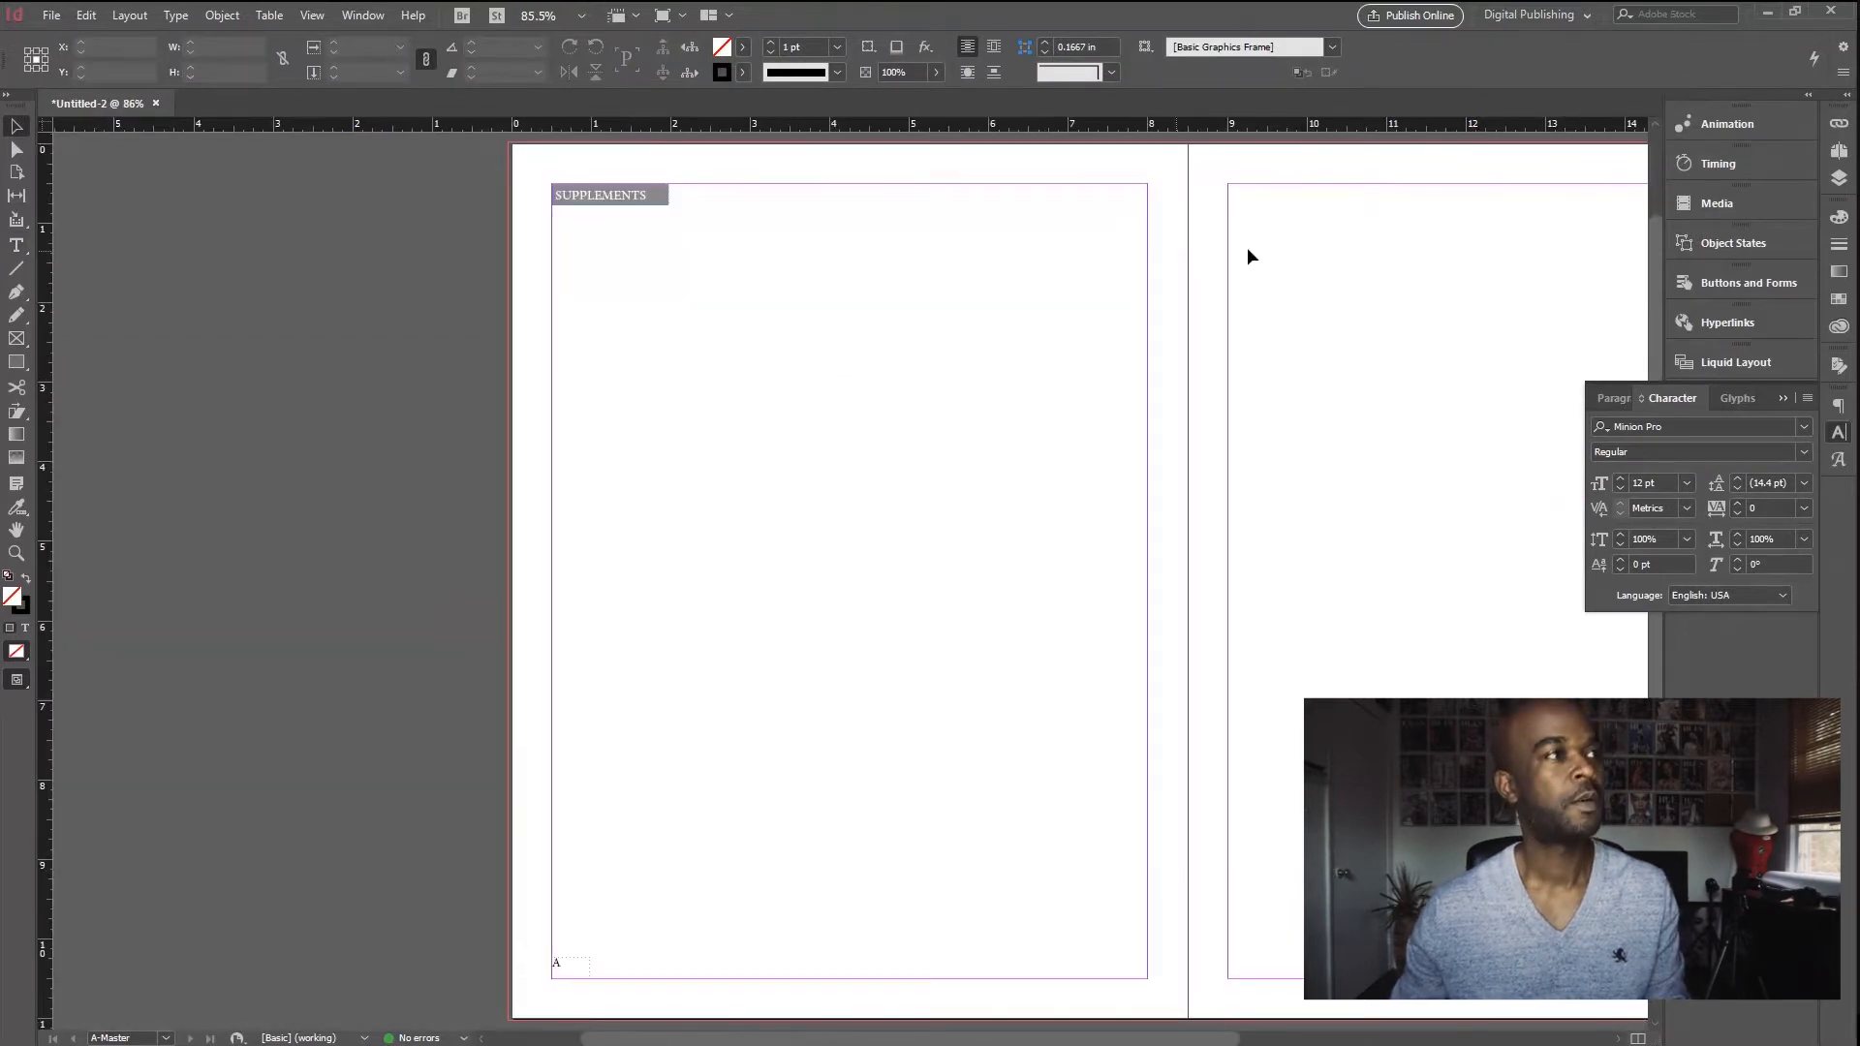
left_click(1837, 180)
left_click(1667, 118)
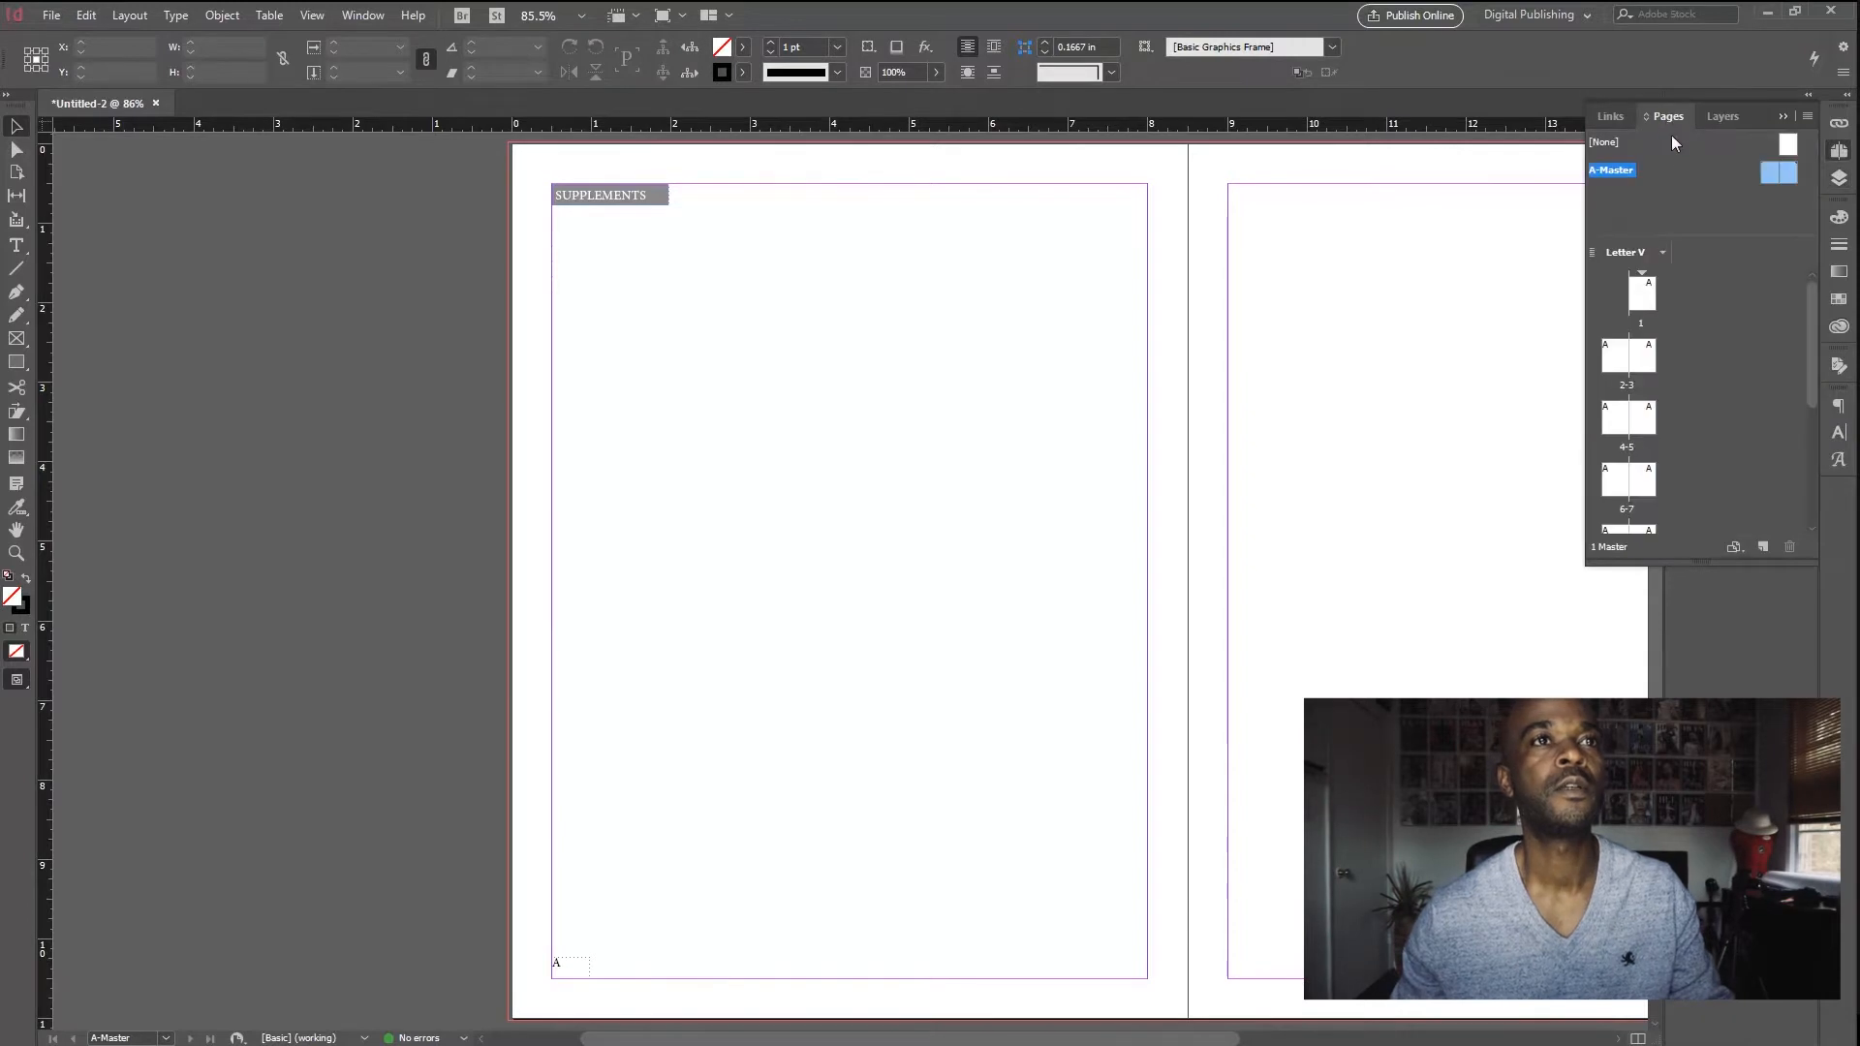
double_click(1641, 292)
scroll(909, 366, "down", 5)
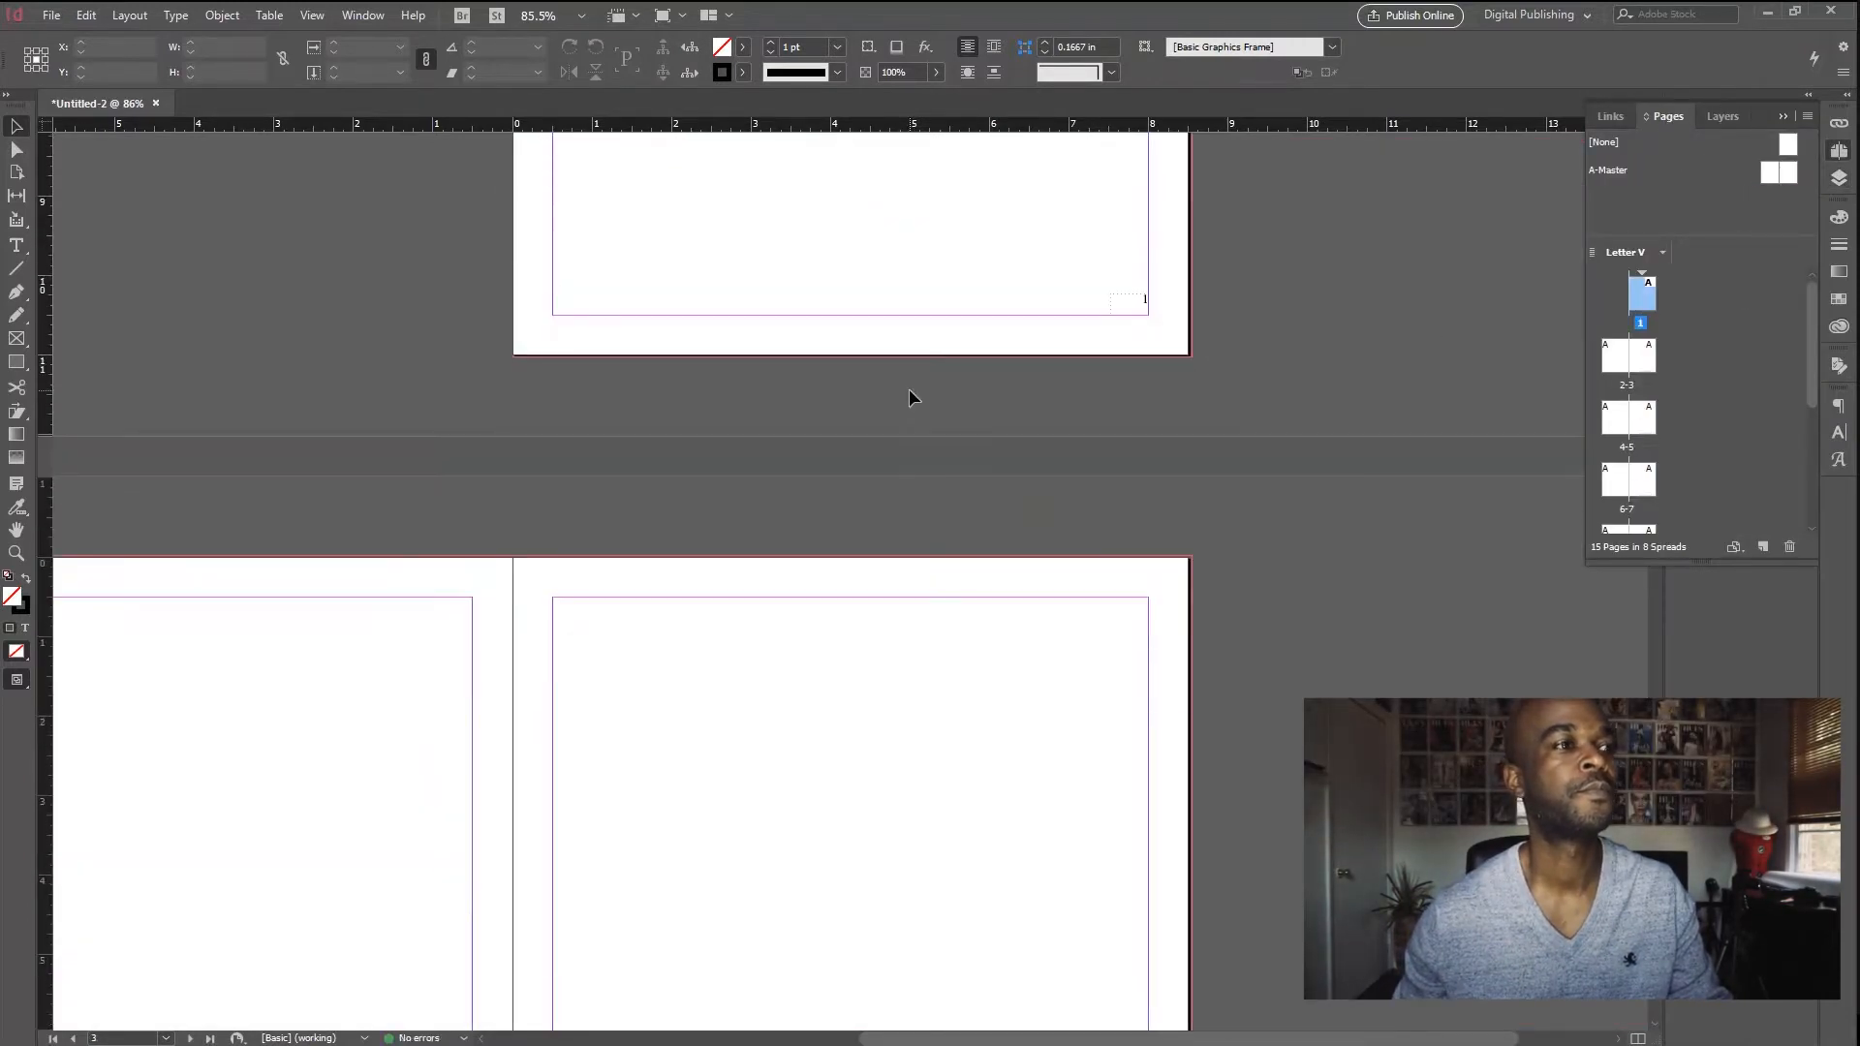
left_click_drag(788, 429, 961, 424)
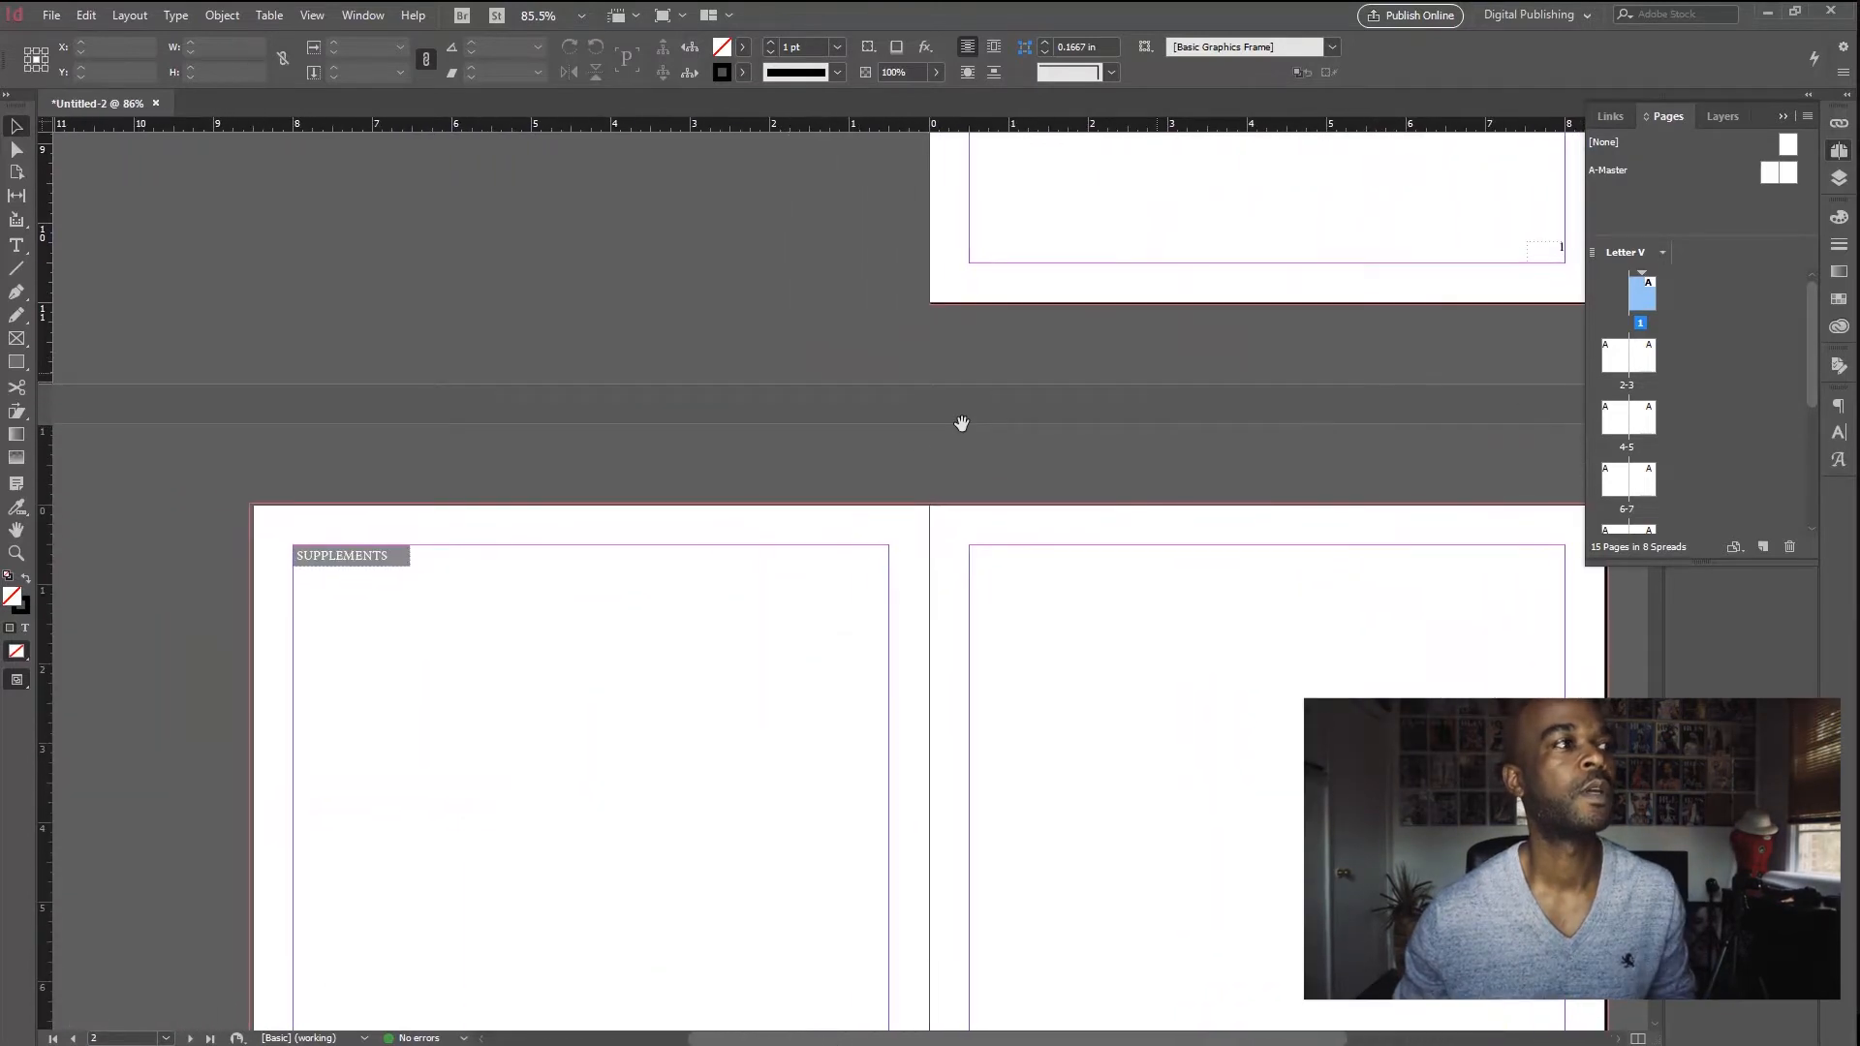
scroll(428, 607, "down", 10)
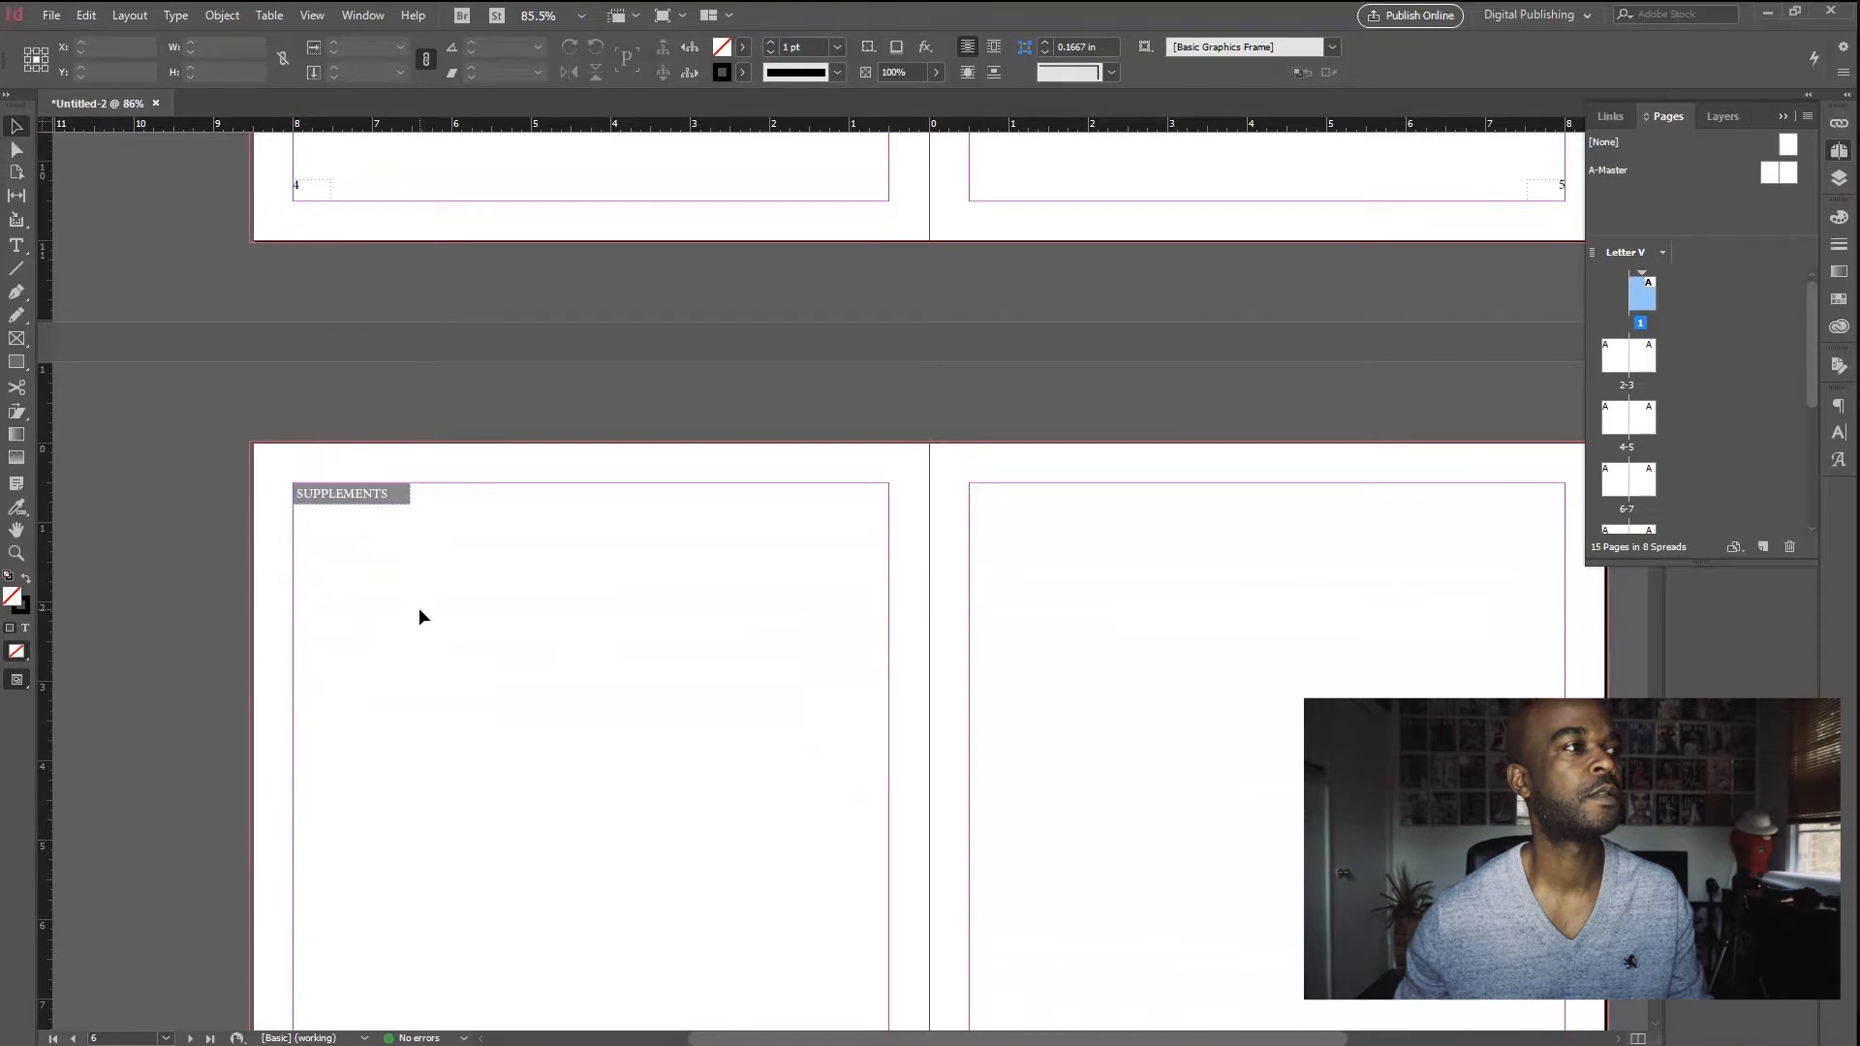
scroll(417, 616, "up", 3)
scroll(521, 612, "down", 4)
scroll(573, 582, "up", 15)
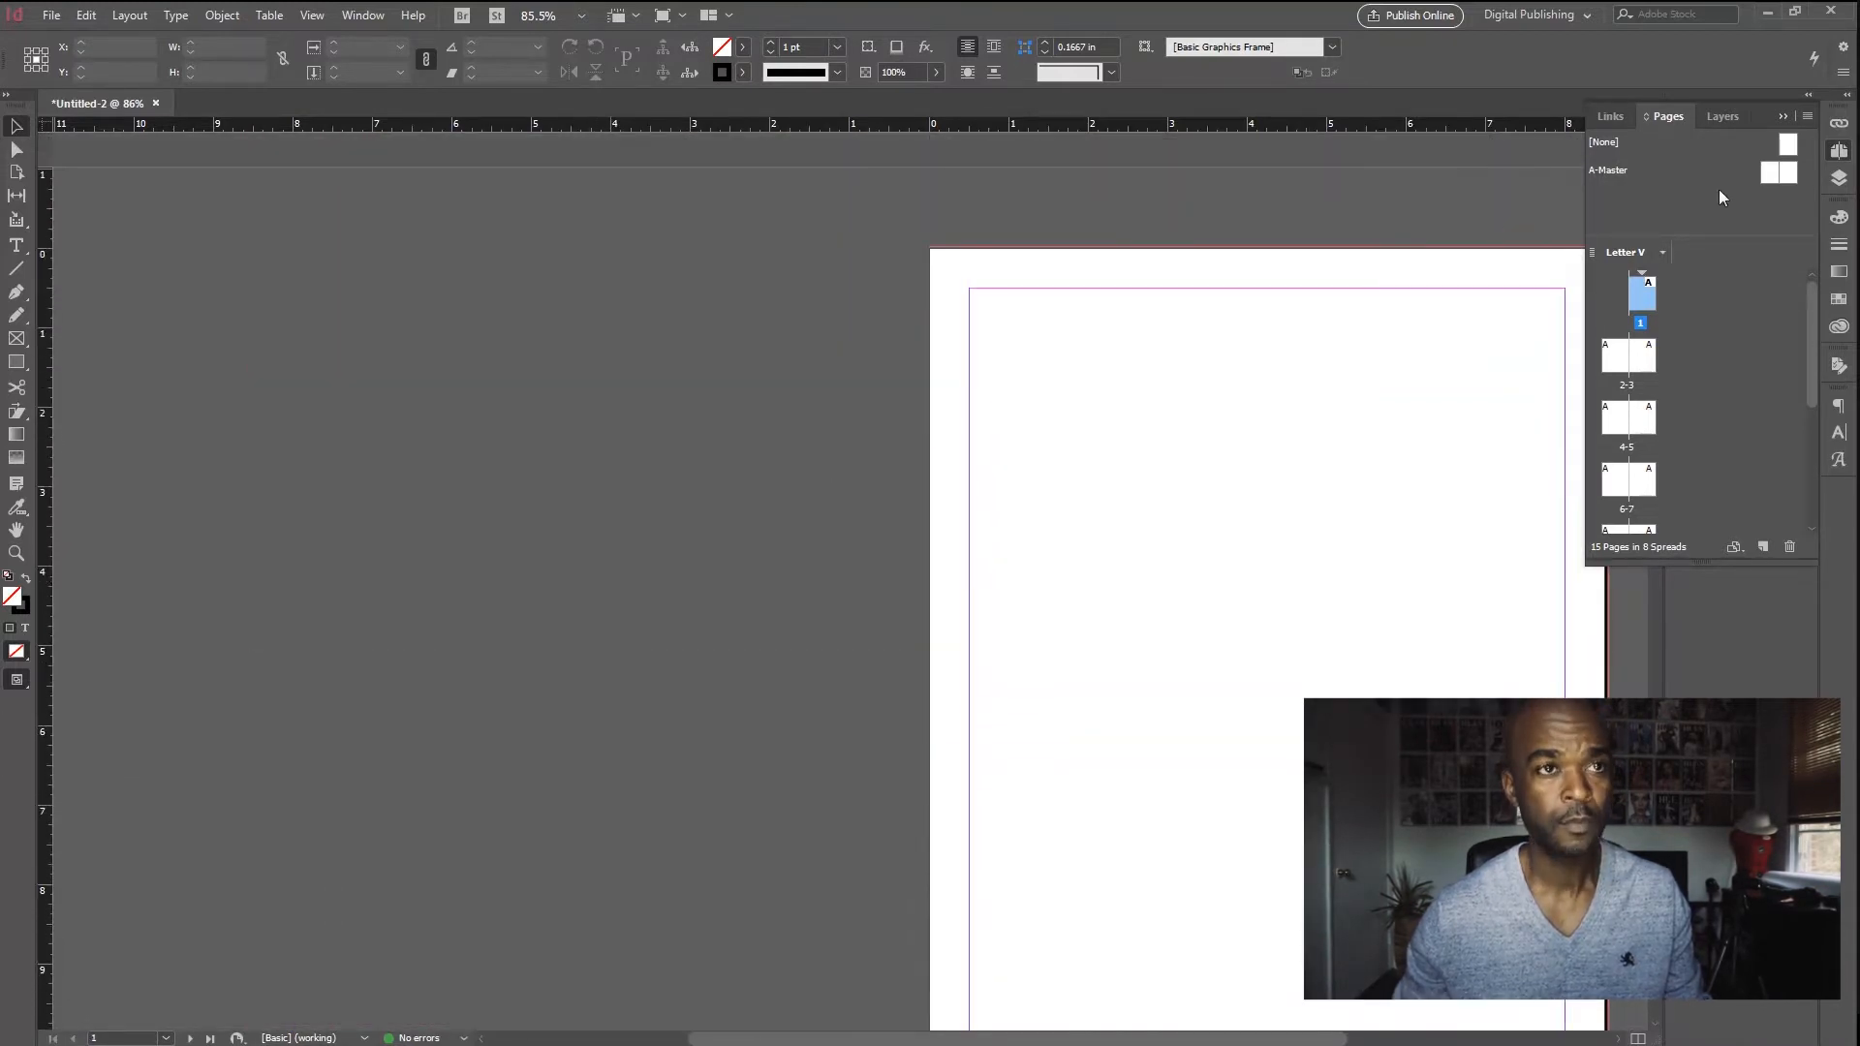
double_click(1772, 175)
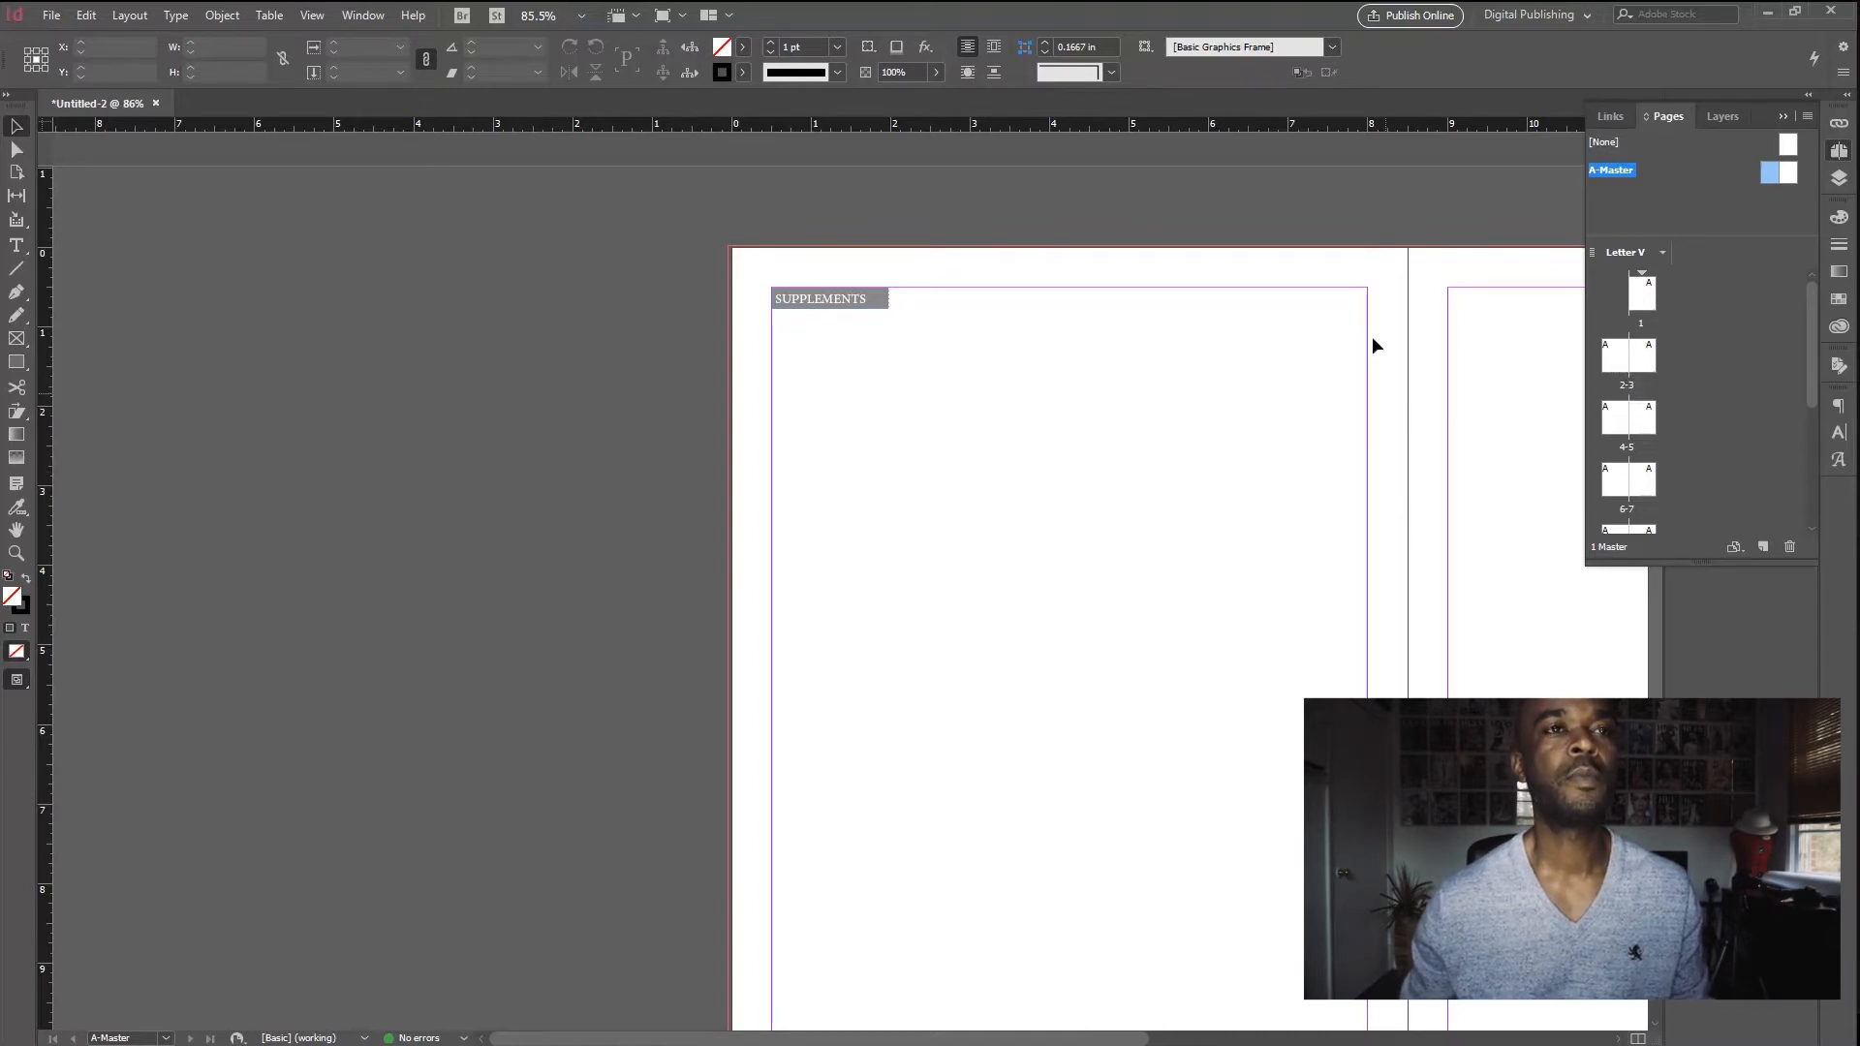
left_click(1615, 358)
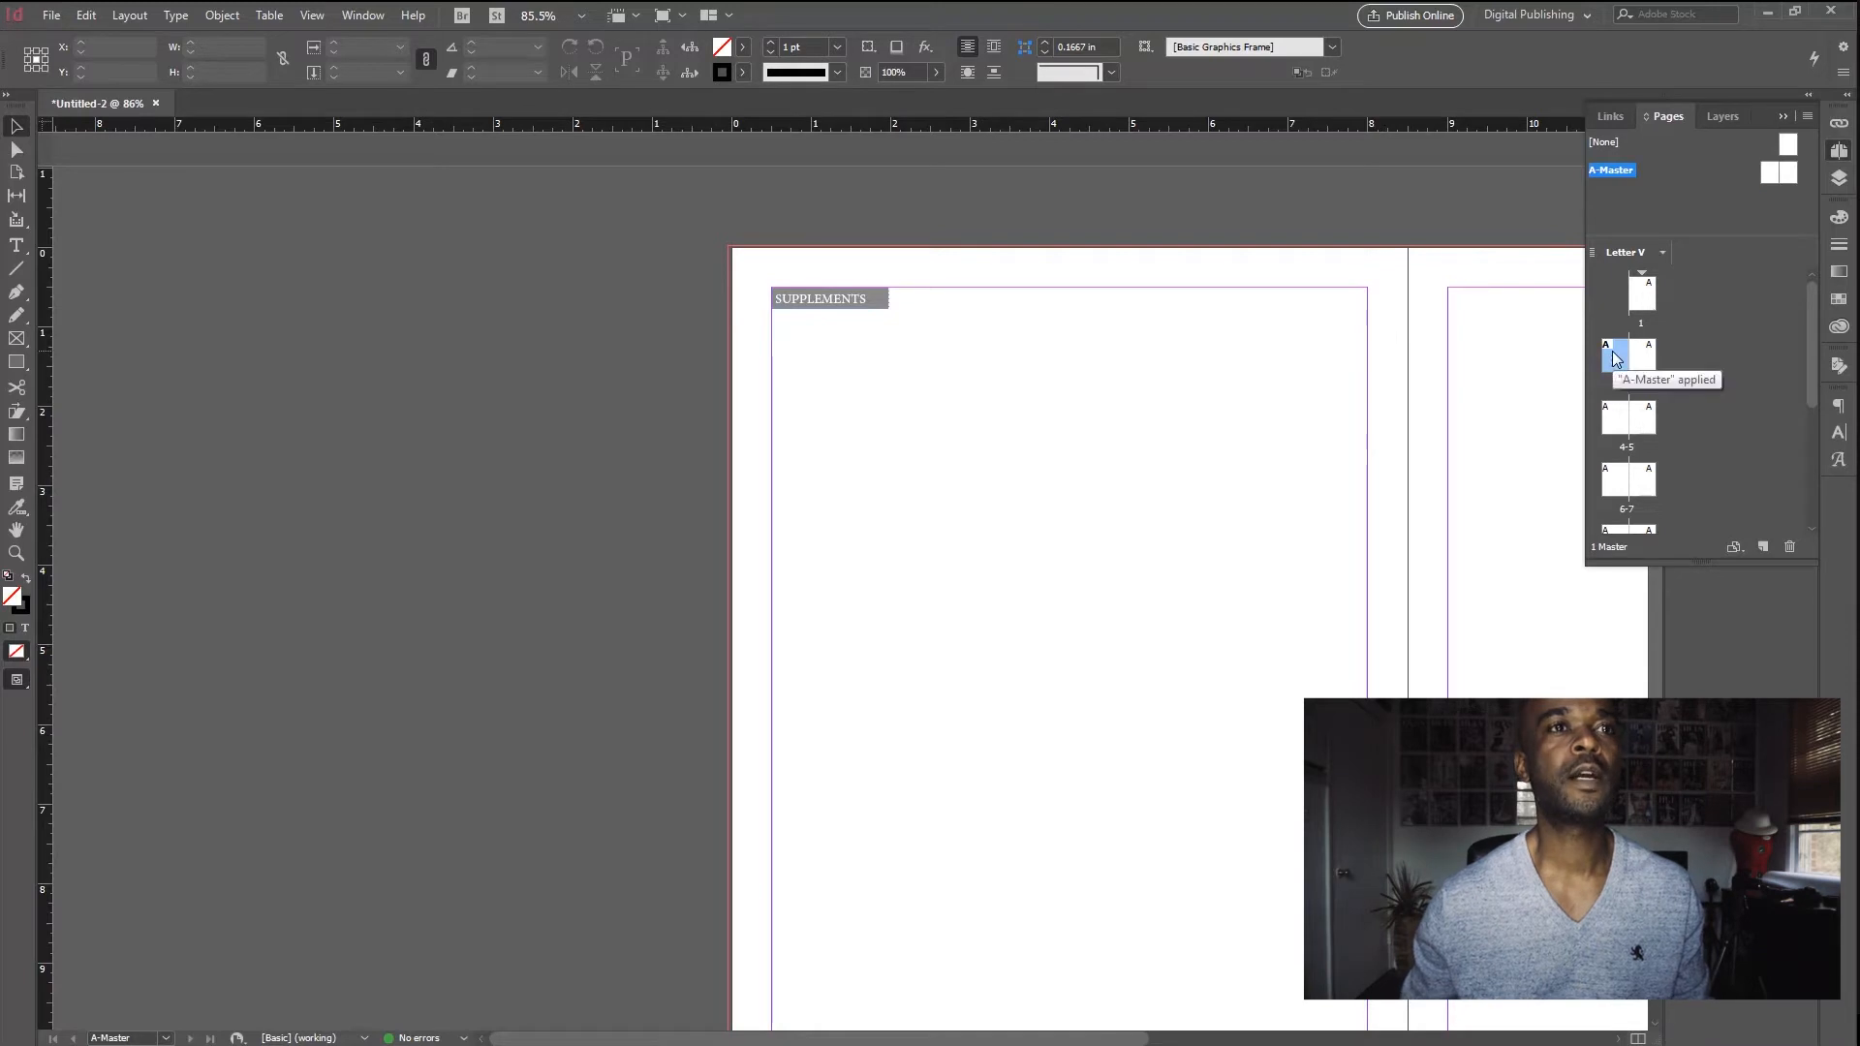
right_click(1615, 360)
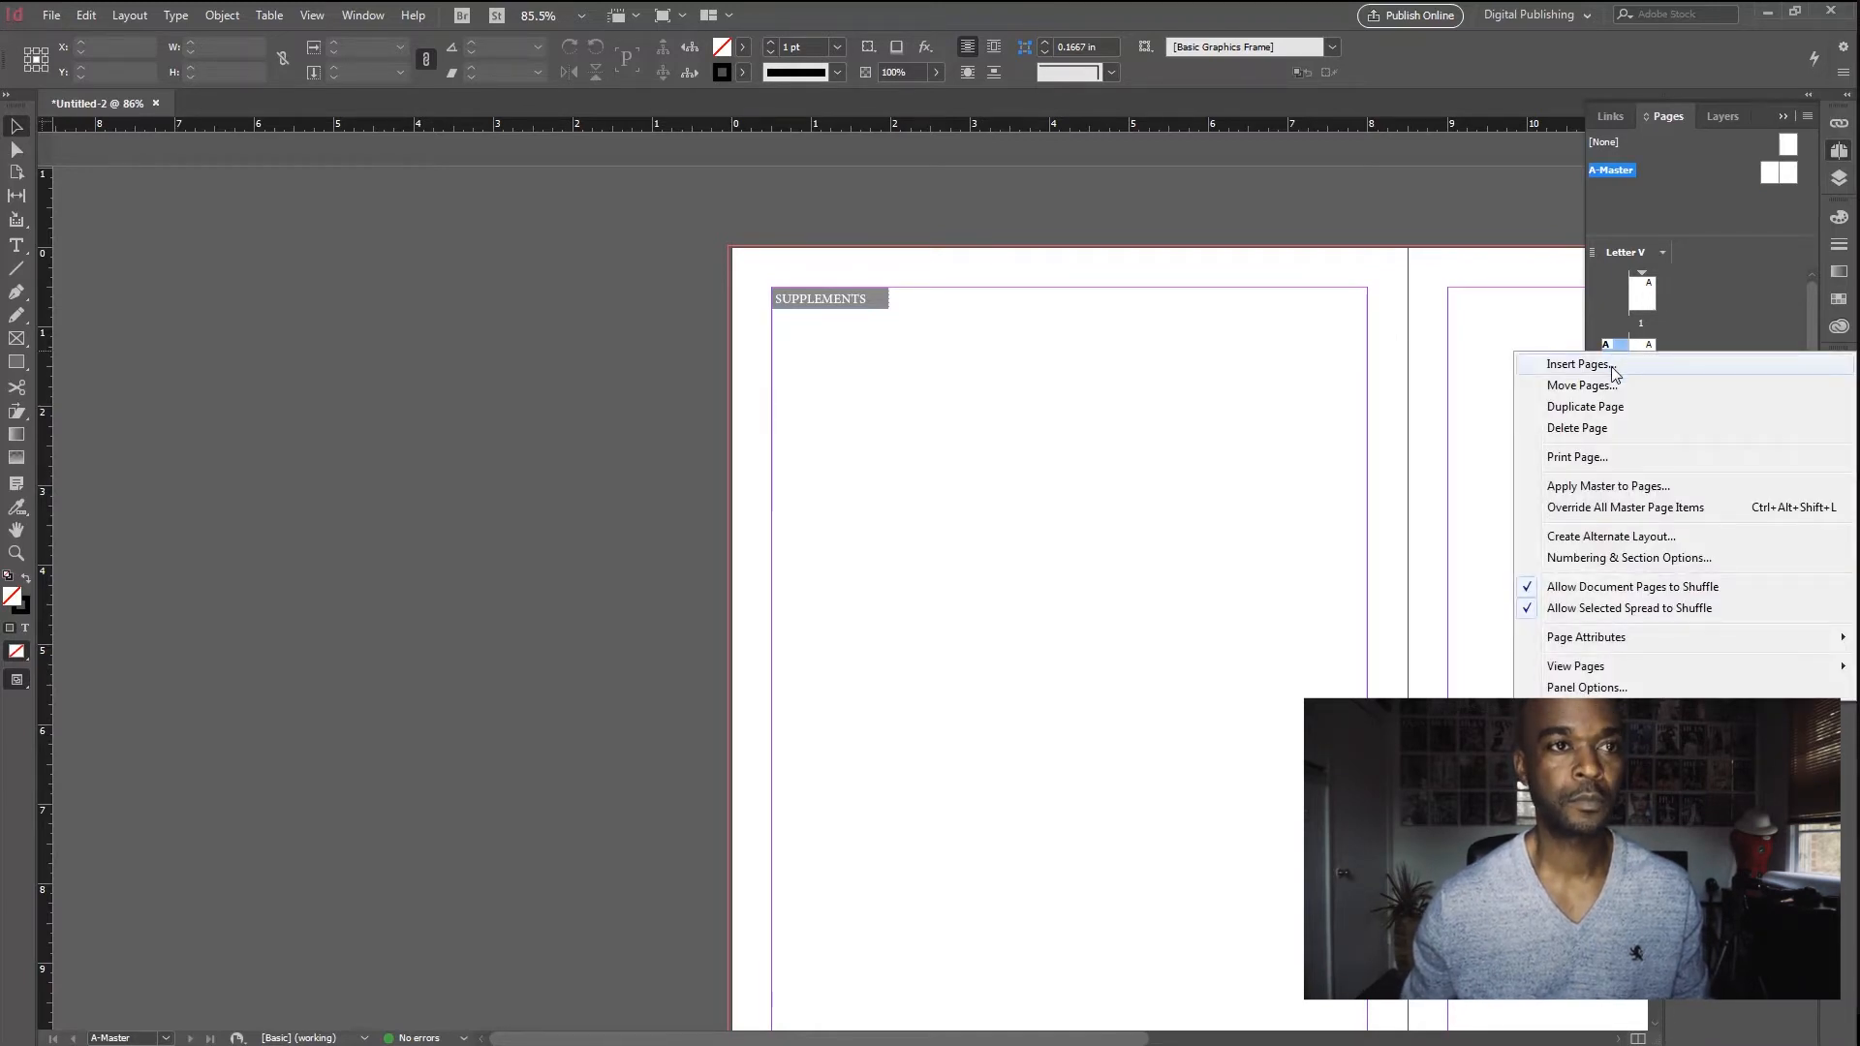
left_click(1768, 175)
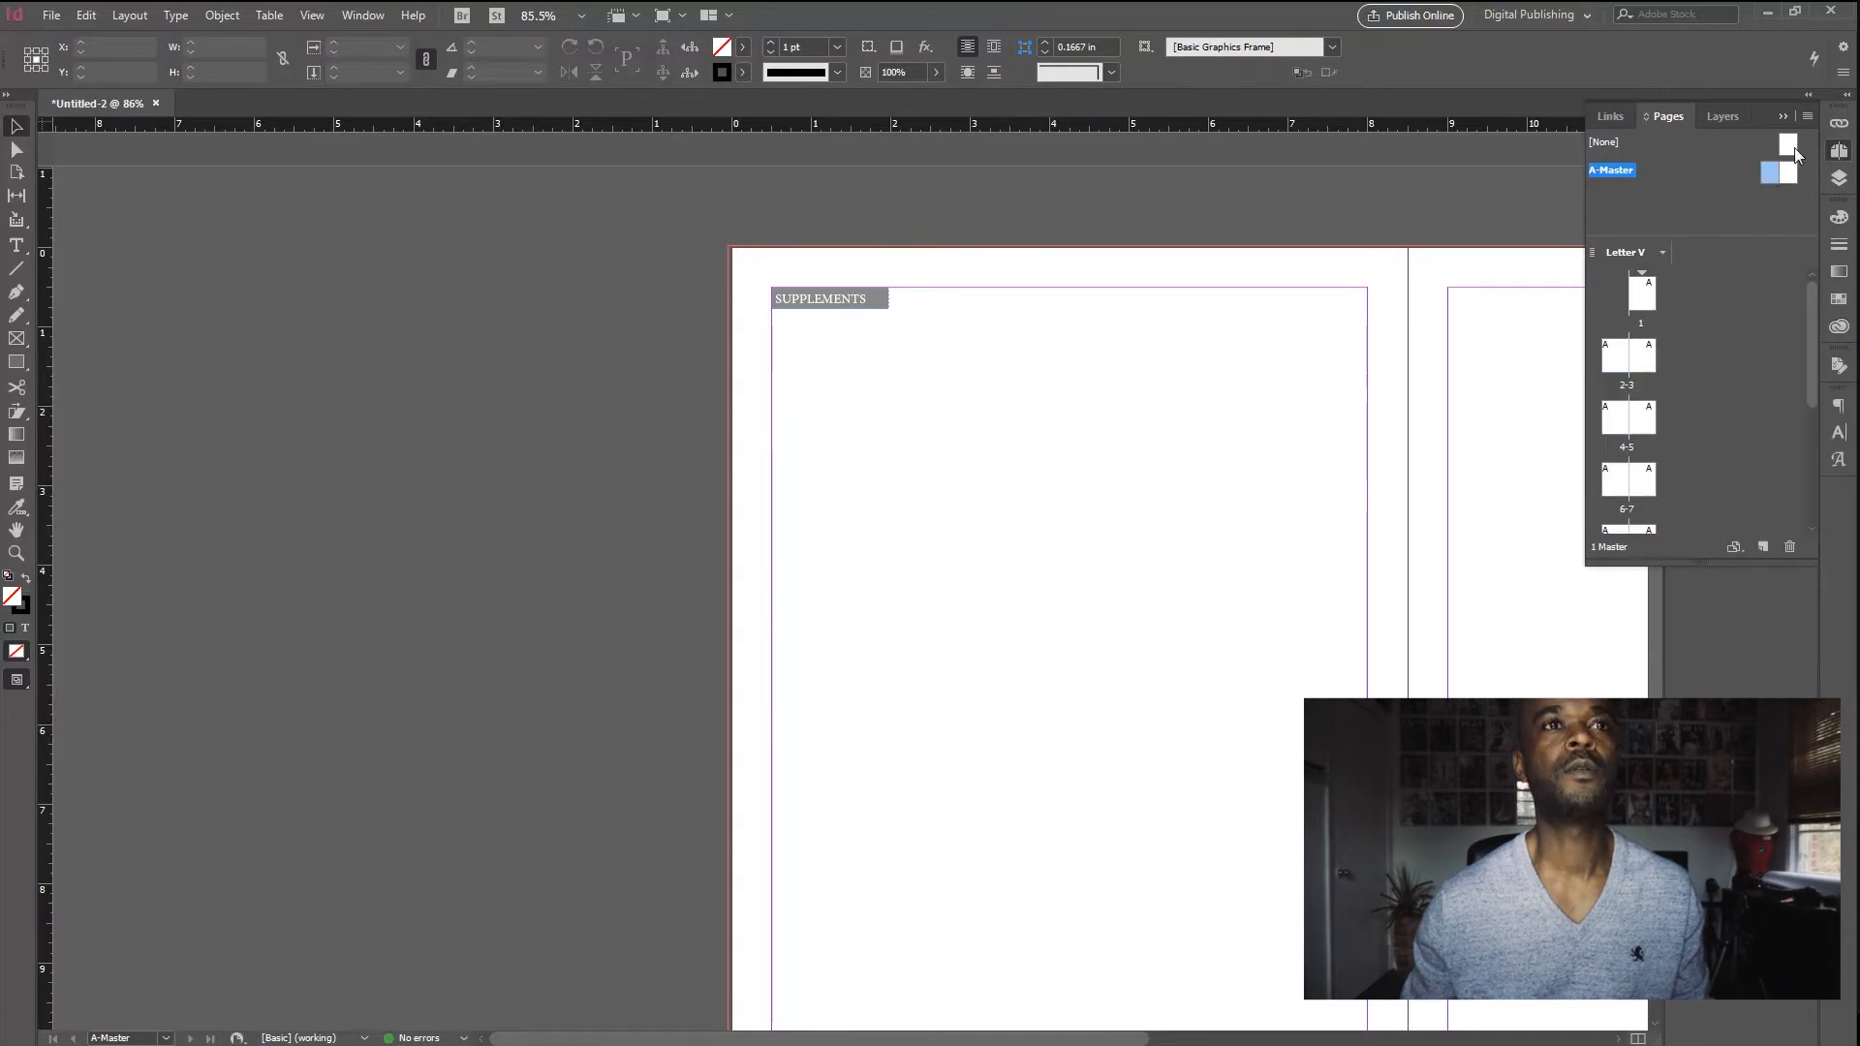
Step: Apply the [None] master to page 2
left_click(1790, 147)
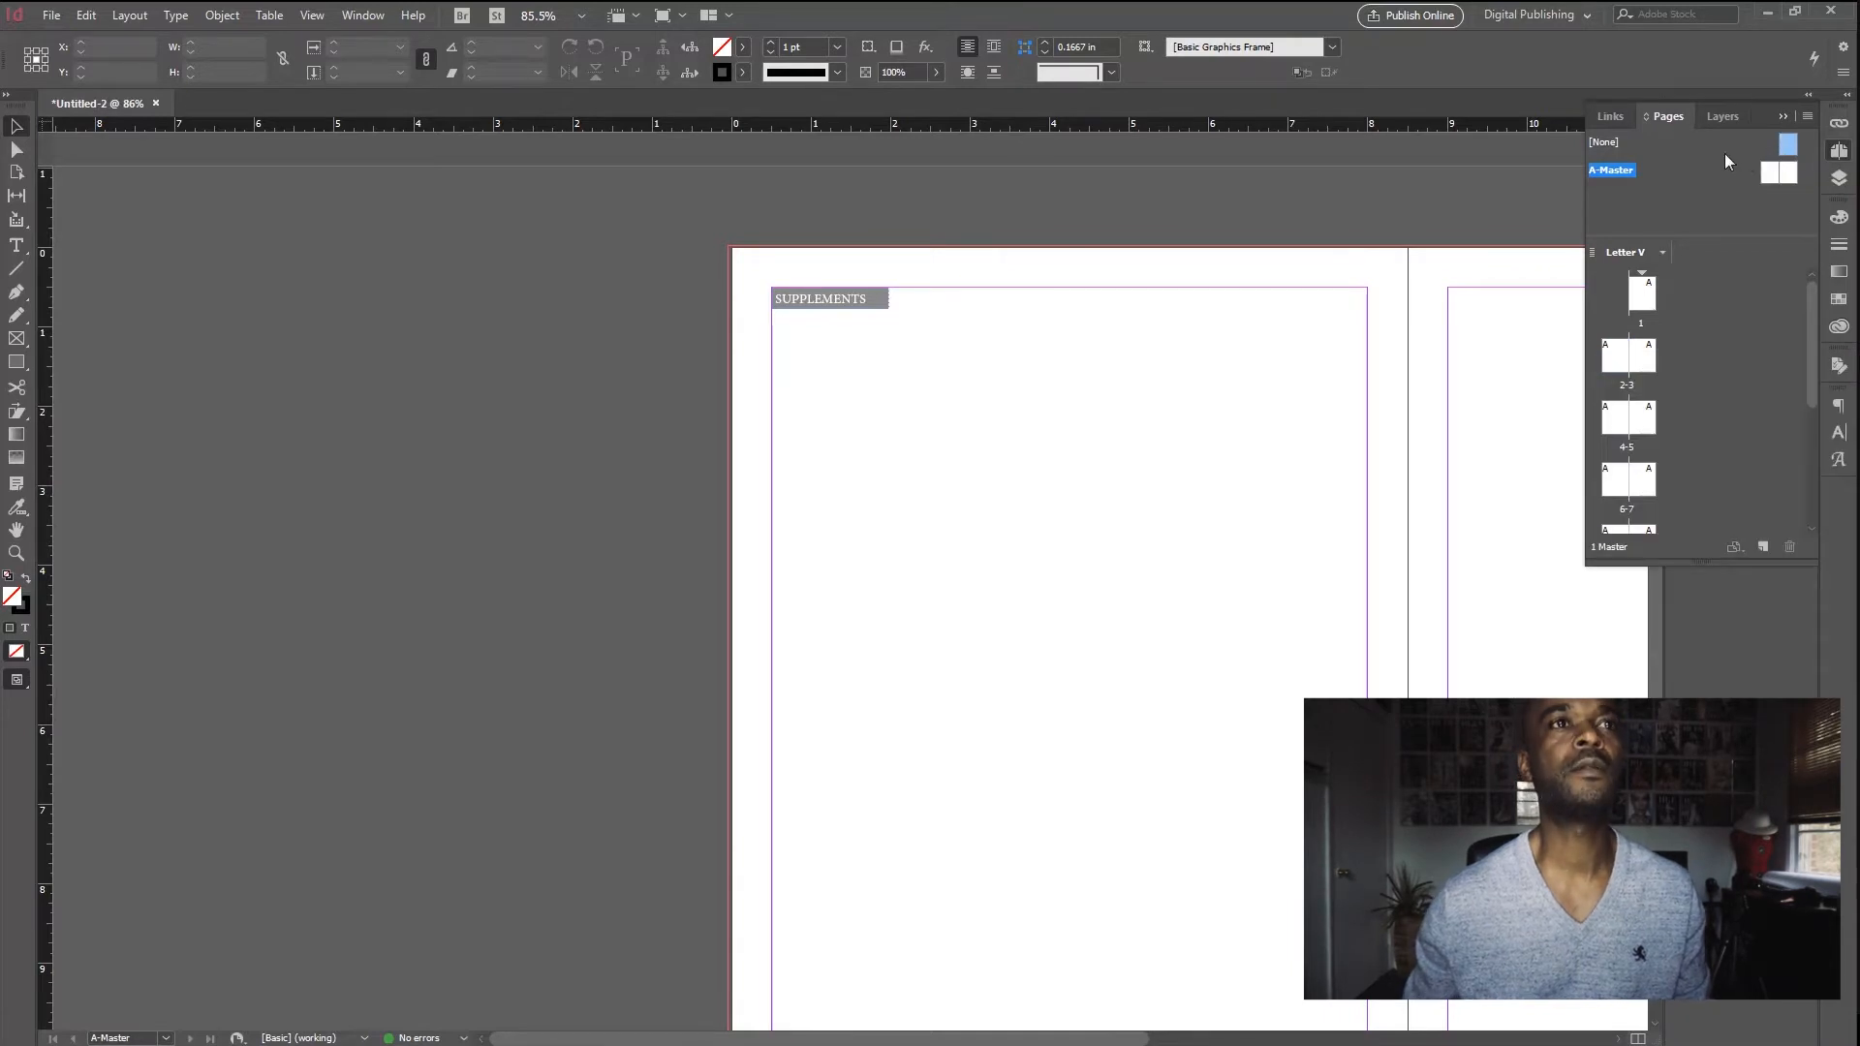
right_click(1788, 147)
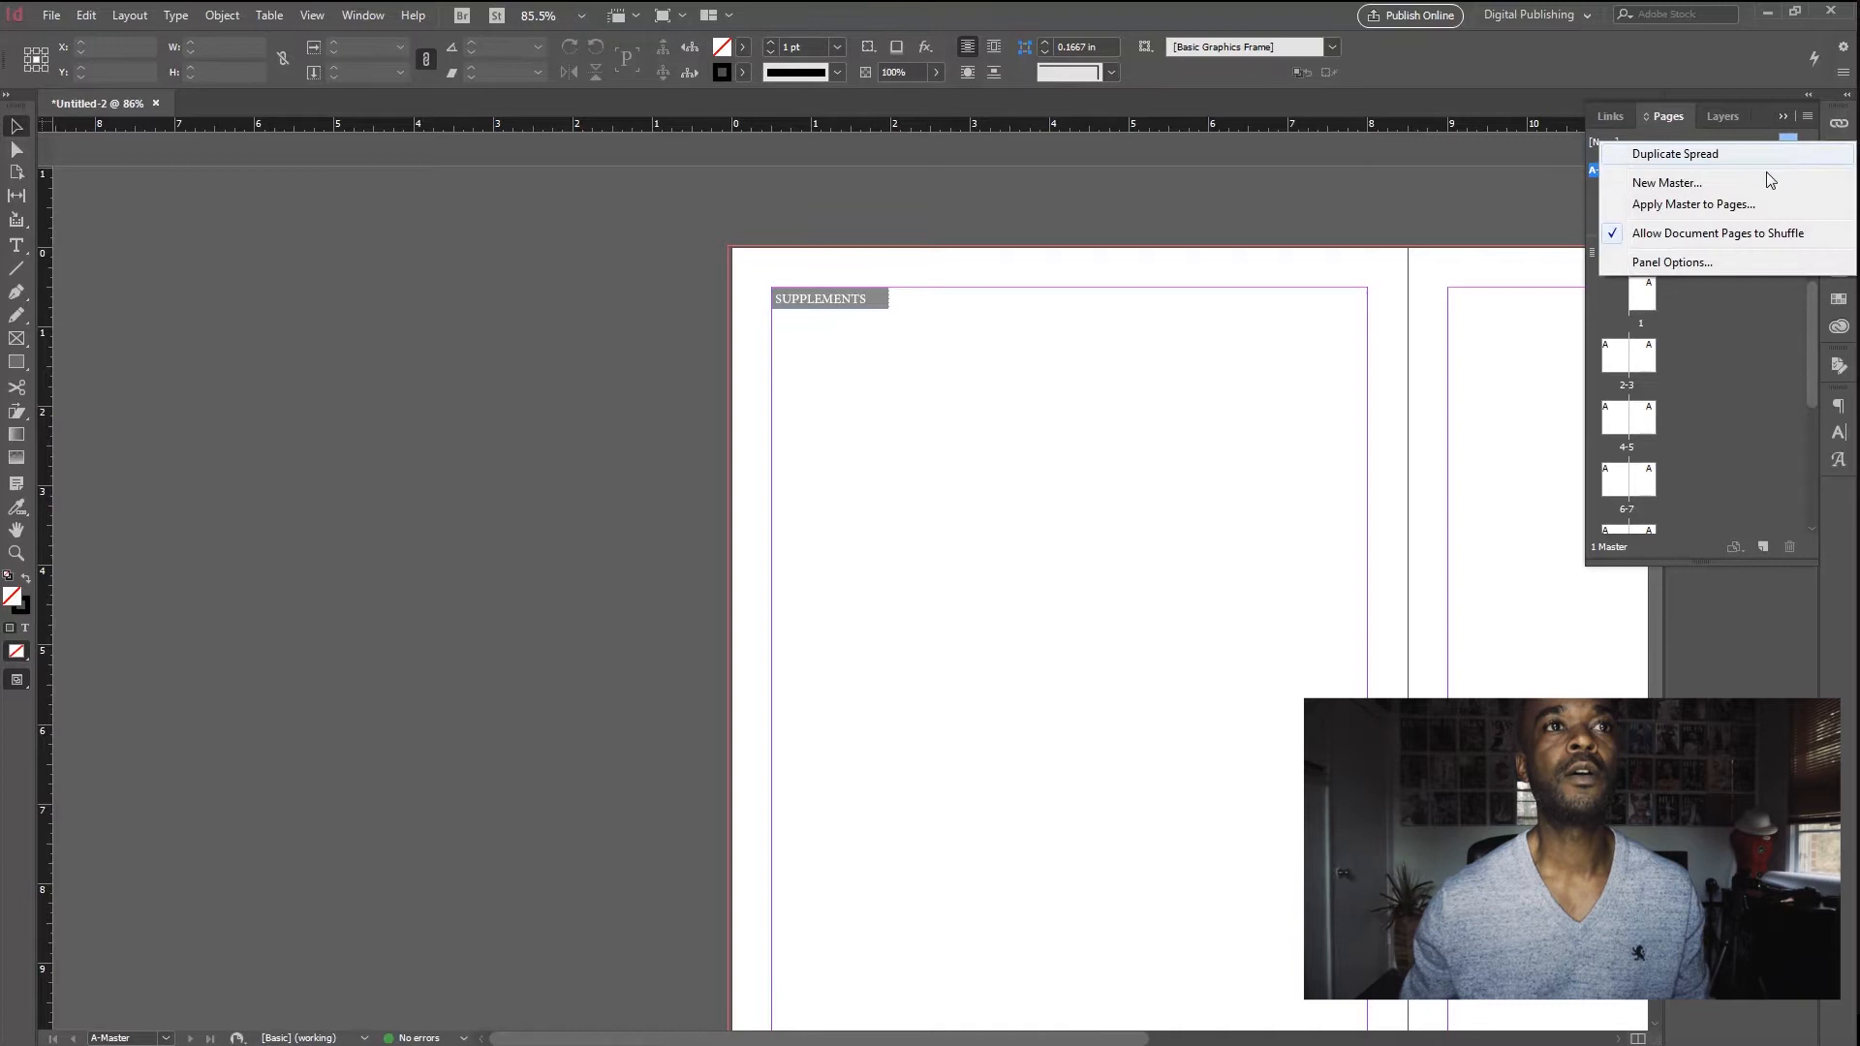
left_click(1744, 205)
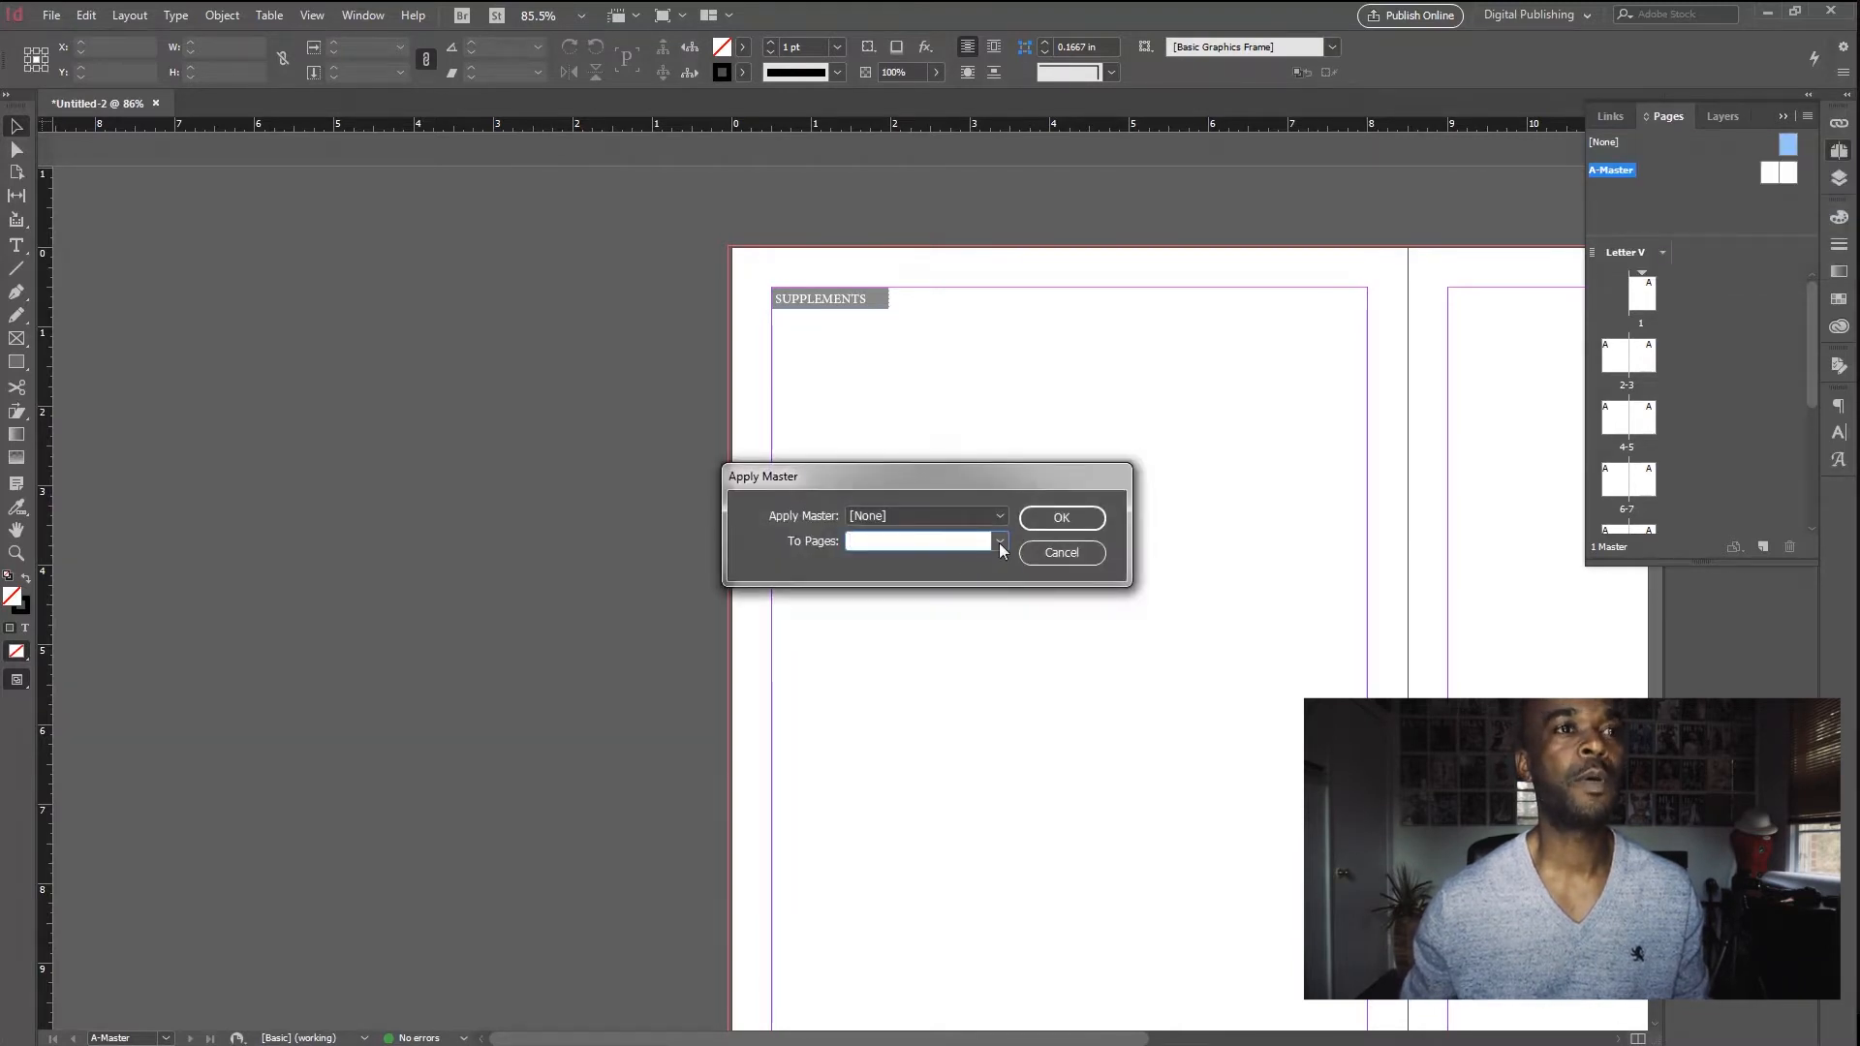
left_click(1000, 545)
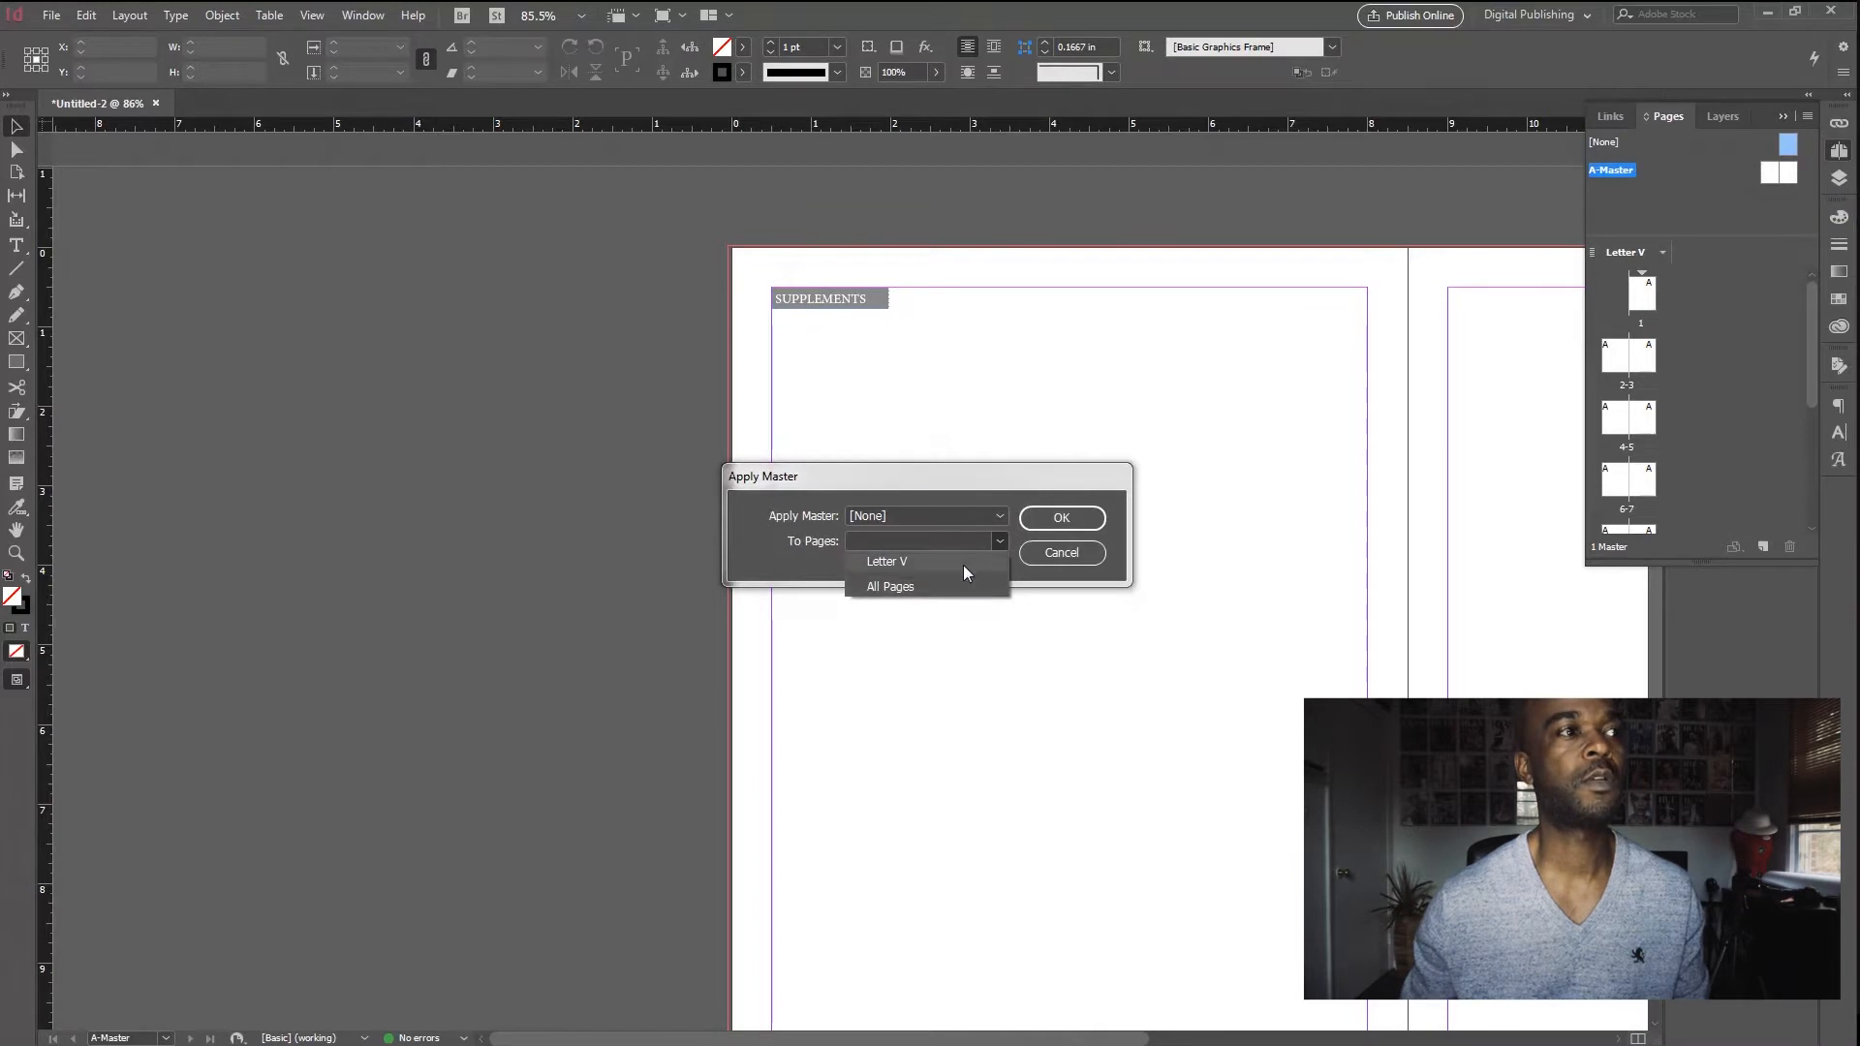
left_click(967, 558)
double_click(847, 542)
type("2")
left_click(1068, 521)
Step: Compare page 2 with the neighboring pages, checking for the section header and page number
scroll(1232, 727, "down", 3)
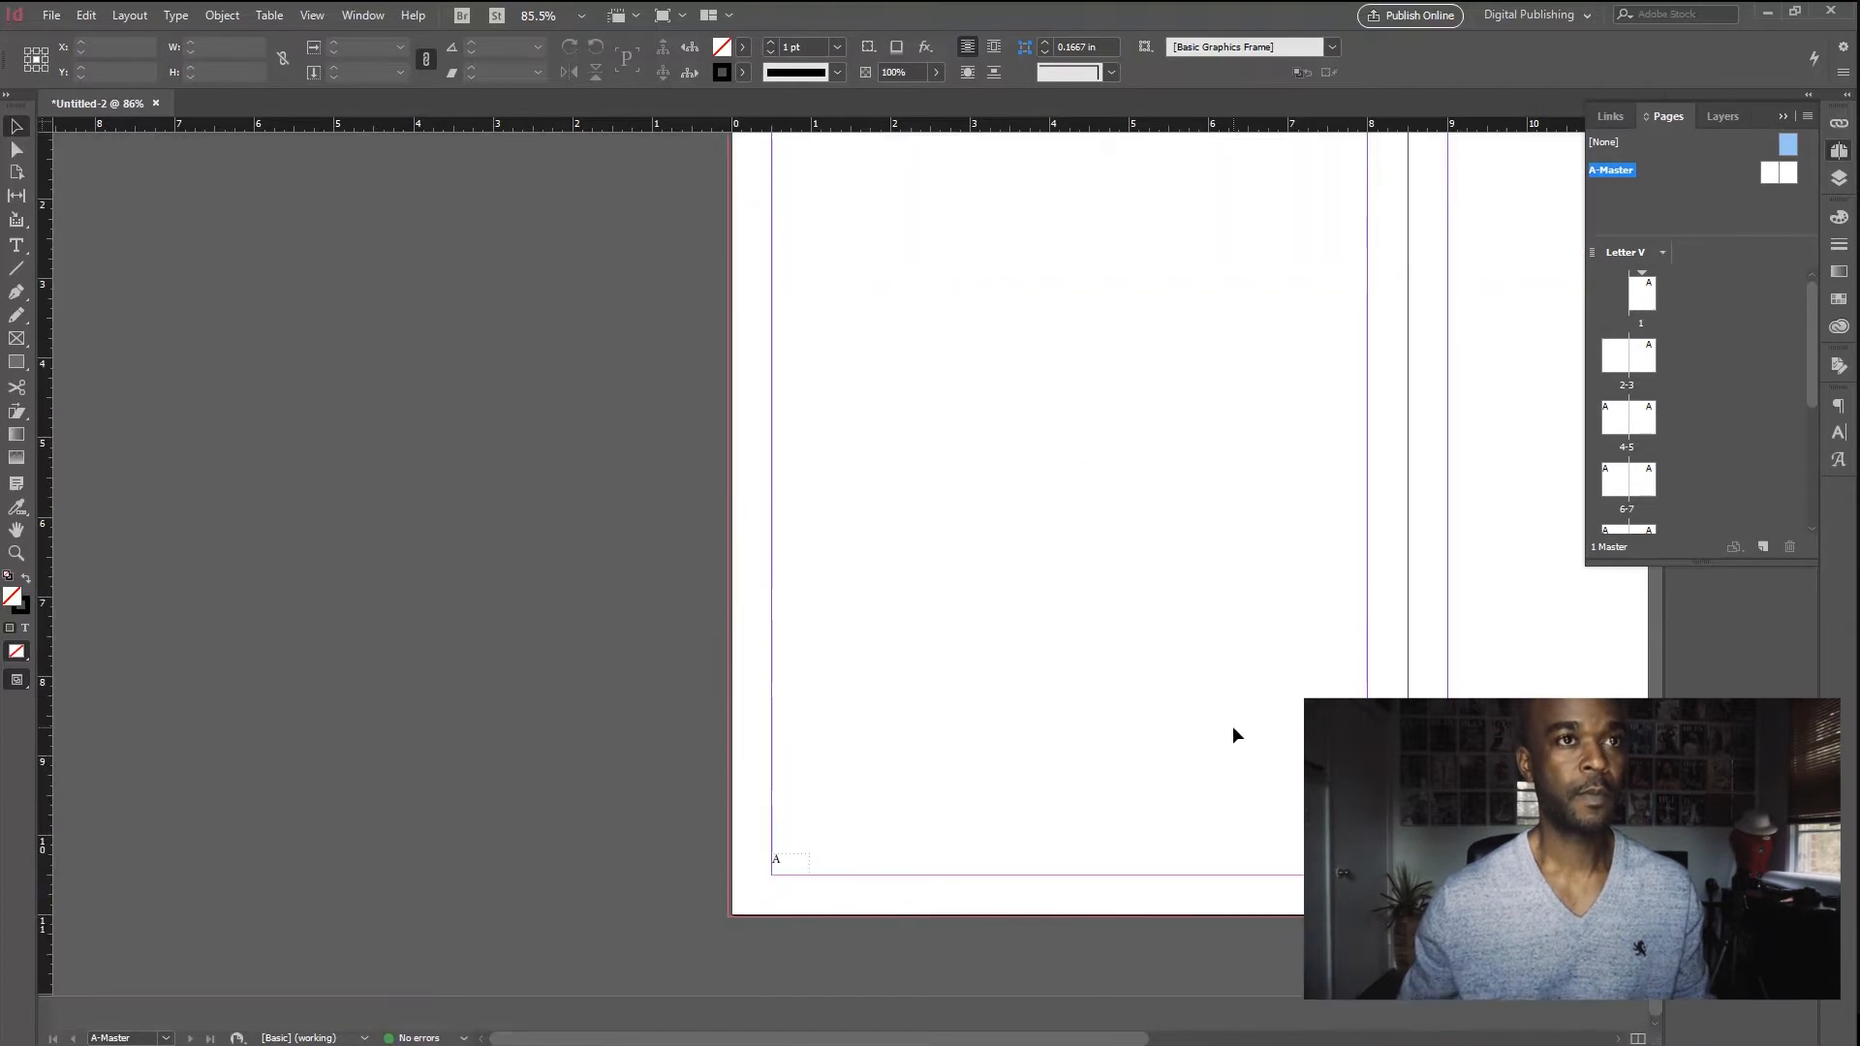
scroll(1232, 726, "up", 3)
double_click(1623, 364)
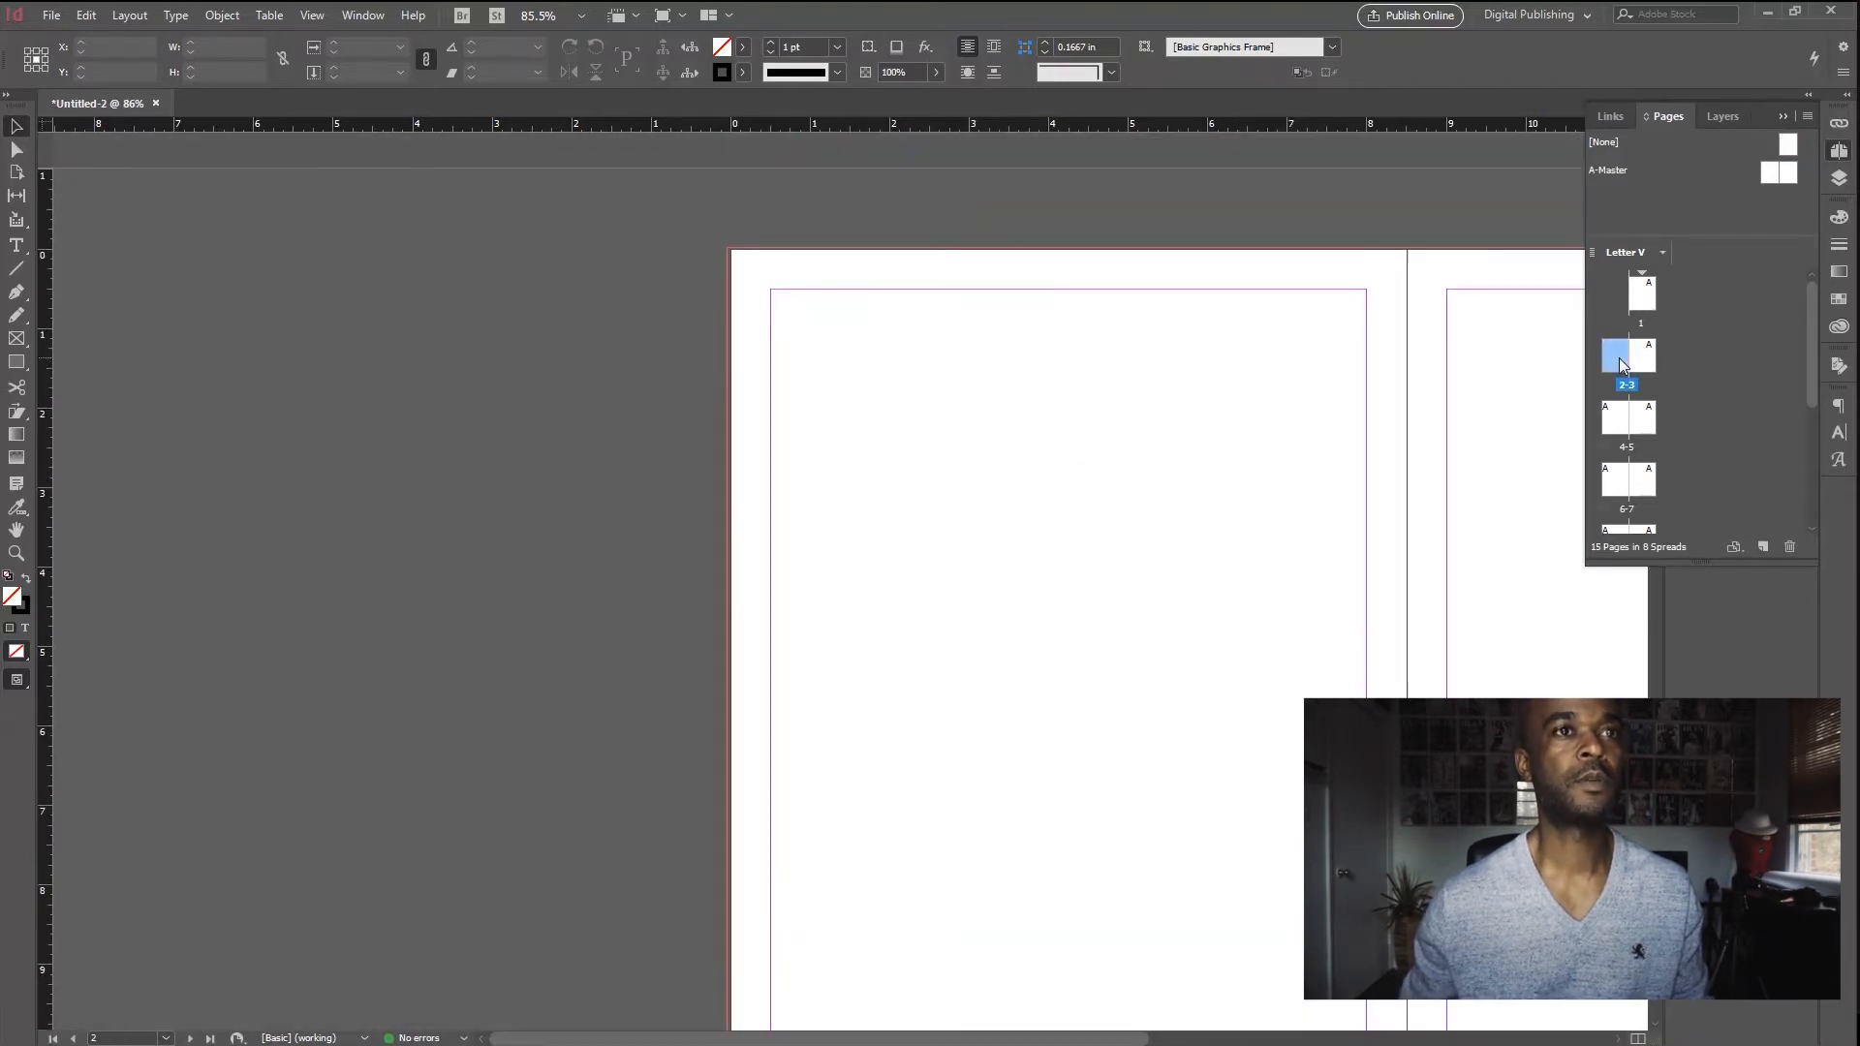
scroll(1235, 474, "down", 3)
scroll(1102, 580, "up", 3)
scroll(1101, 578, "up", 1)
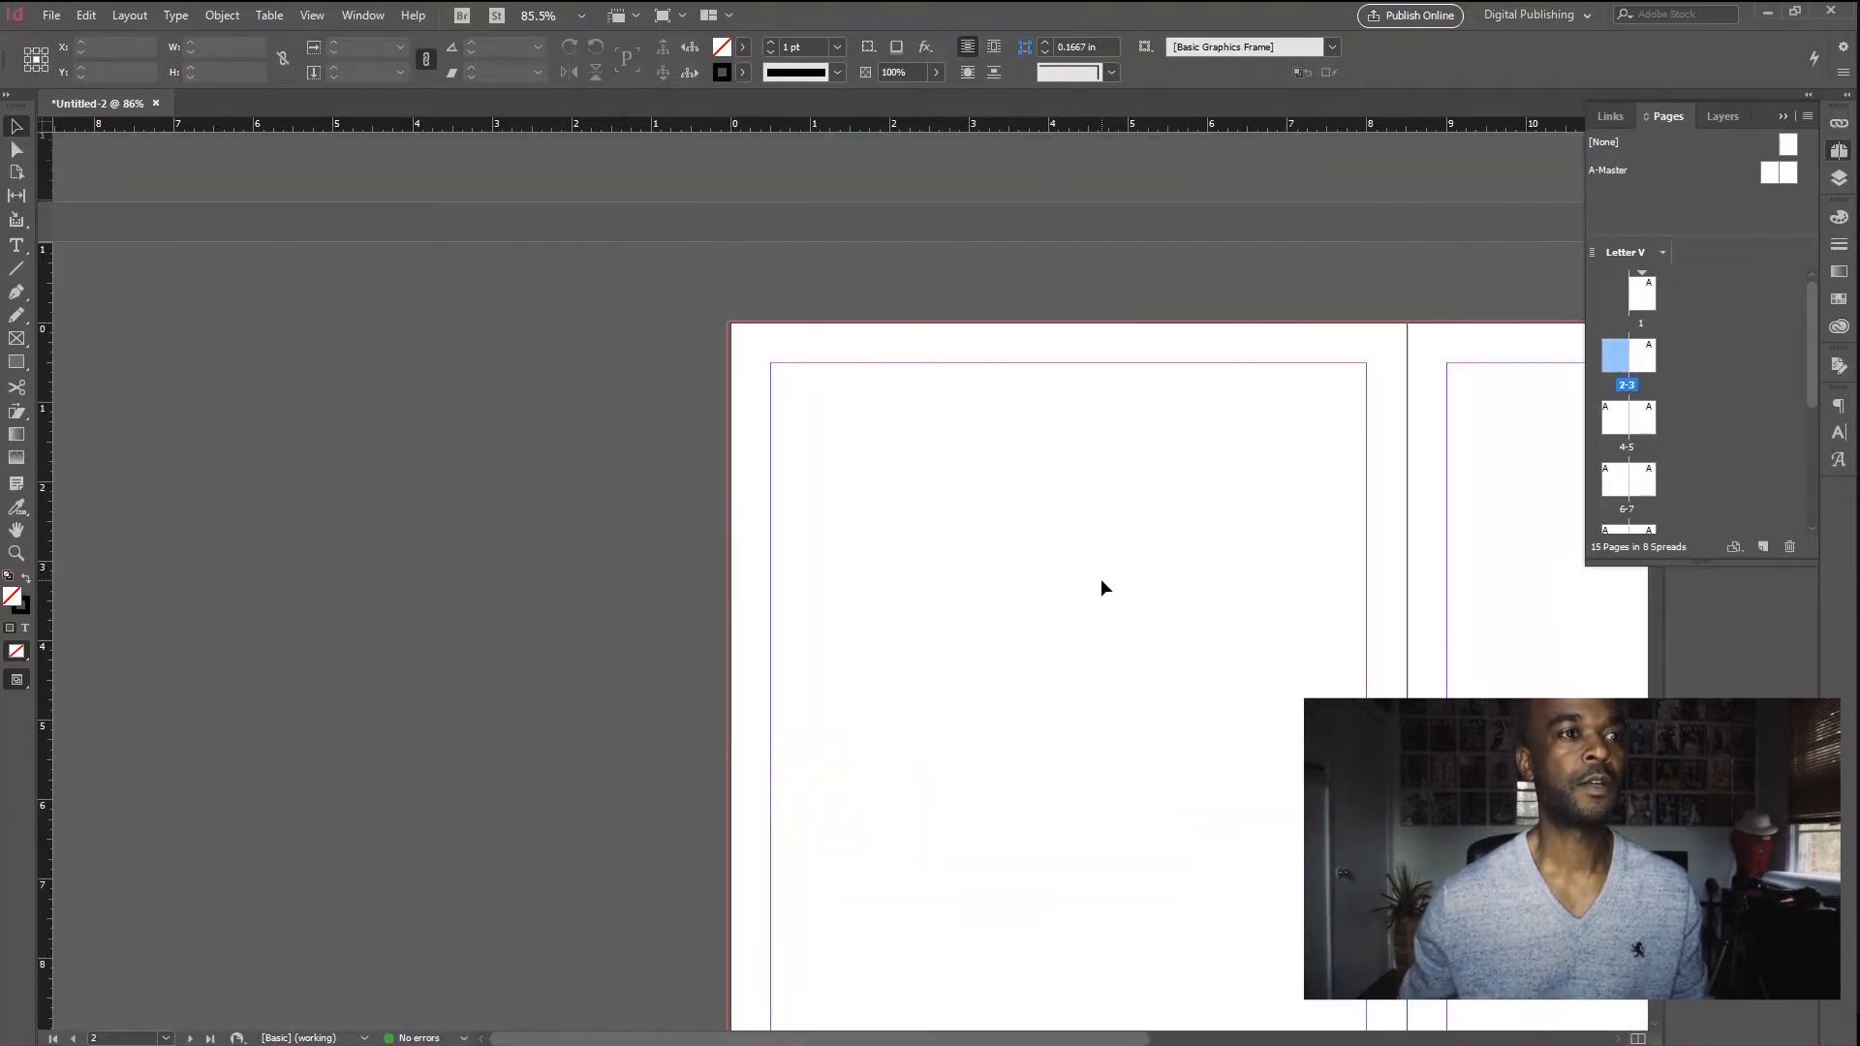
scroll(1101, 581, "down", 4)
scroll(1101, 592, "down", 8)
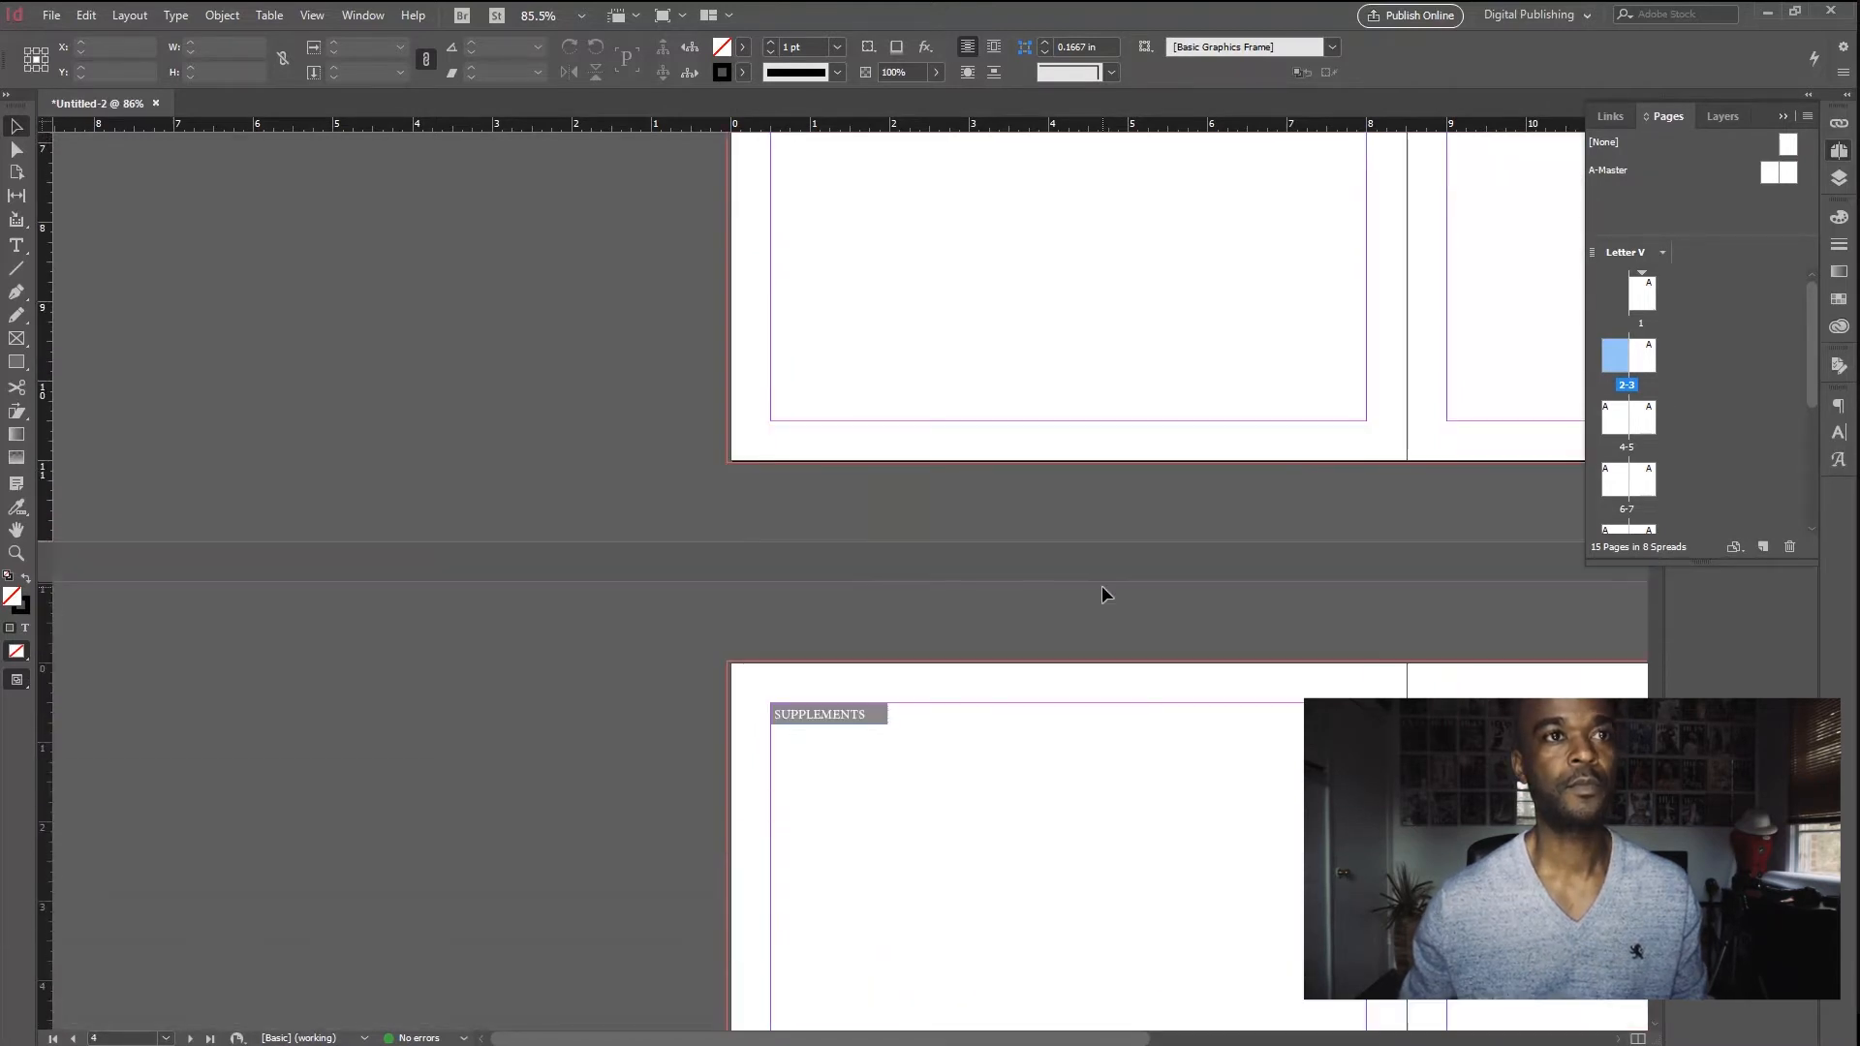
scroll(890, 344, "down", 3)
scroll(890, 351, "up", 12)
scroll(890, 349, "down", 4)
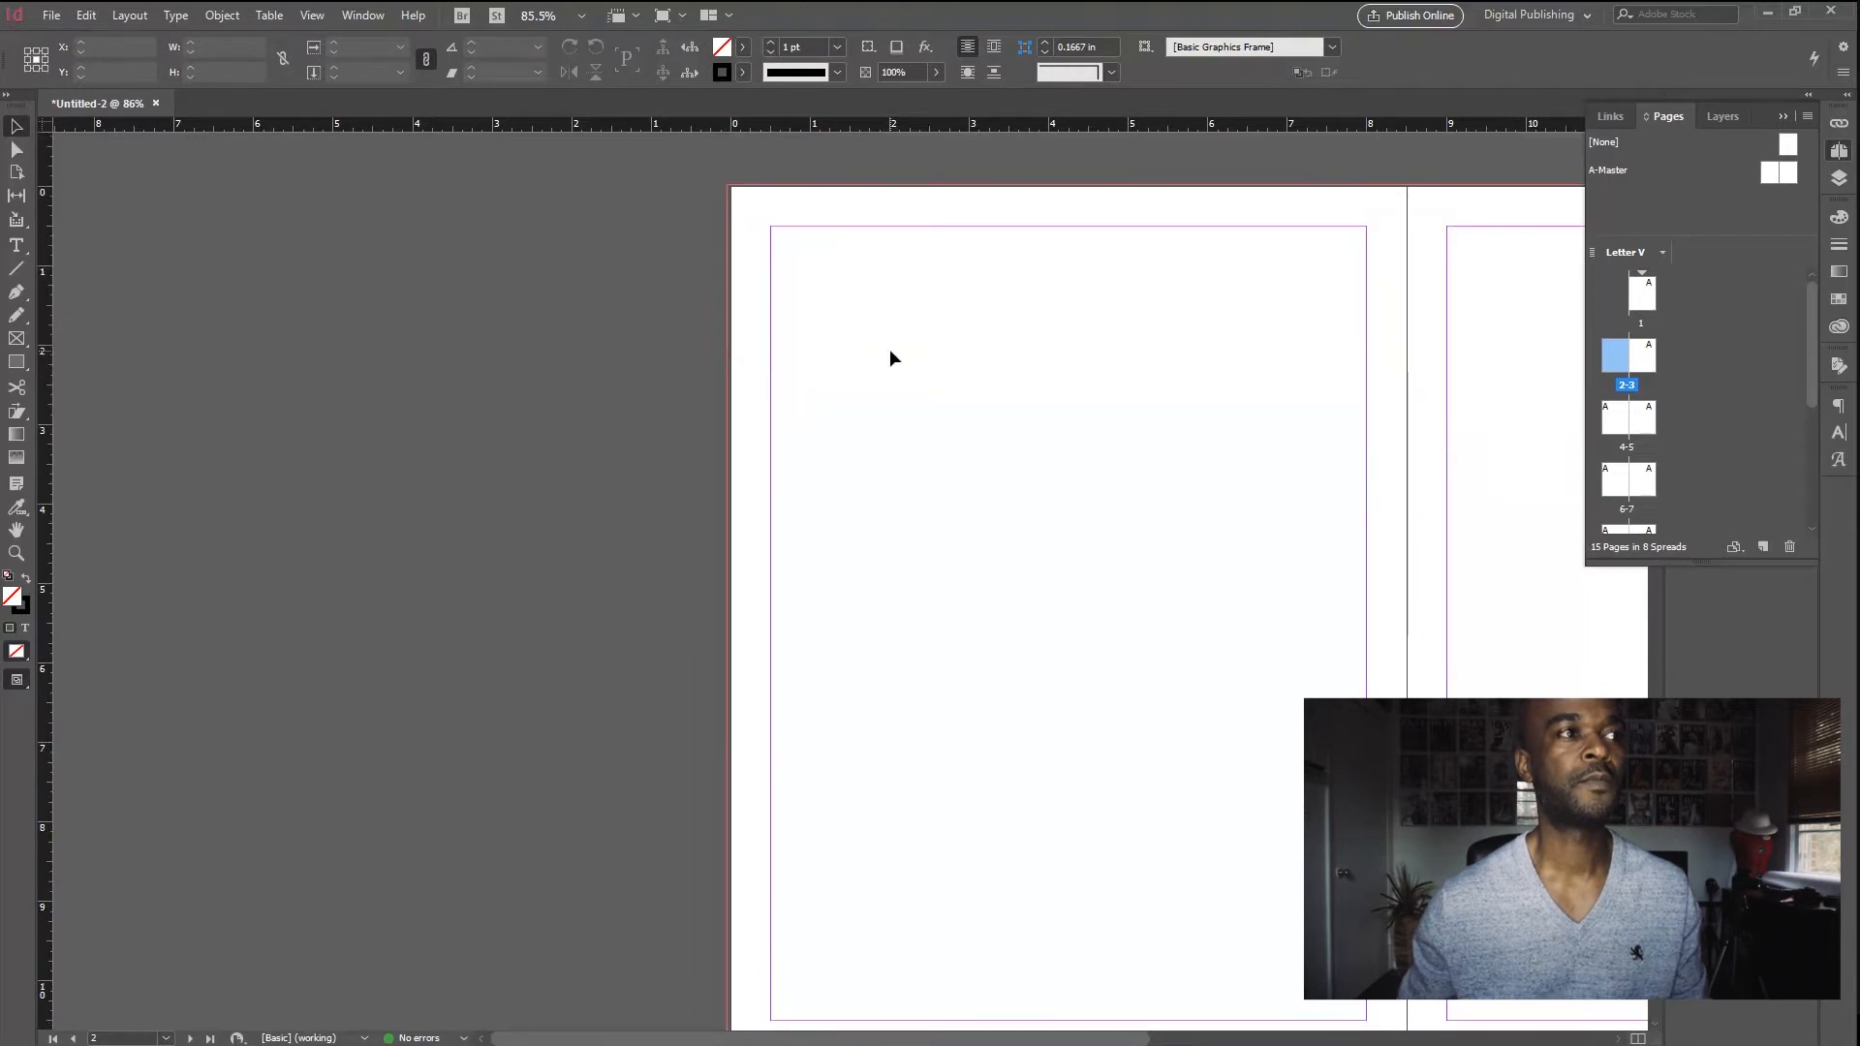
Step: Undo the master change on page 2, then assign the [None] master directly to that page again
key("ctrl+z")
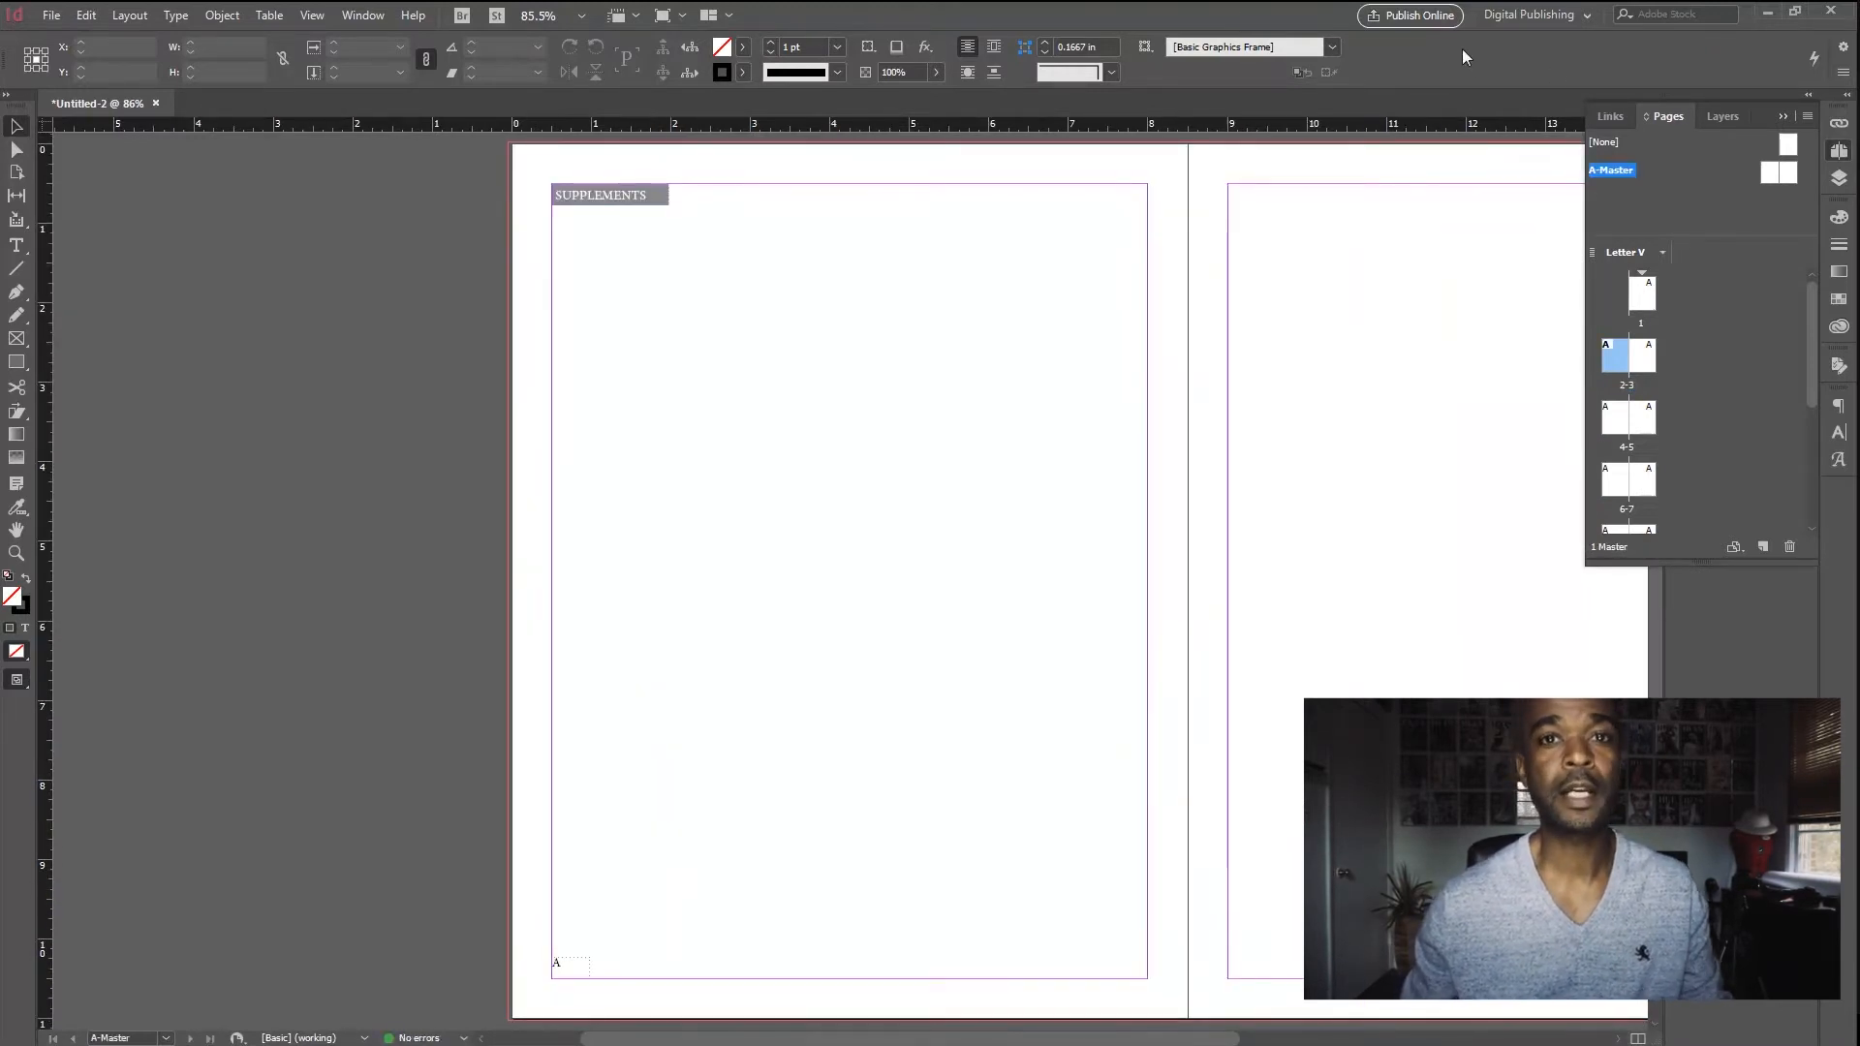
left_click_drag(1787, 146, 1618, 362)
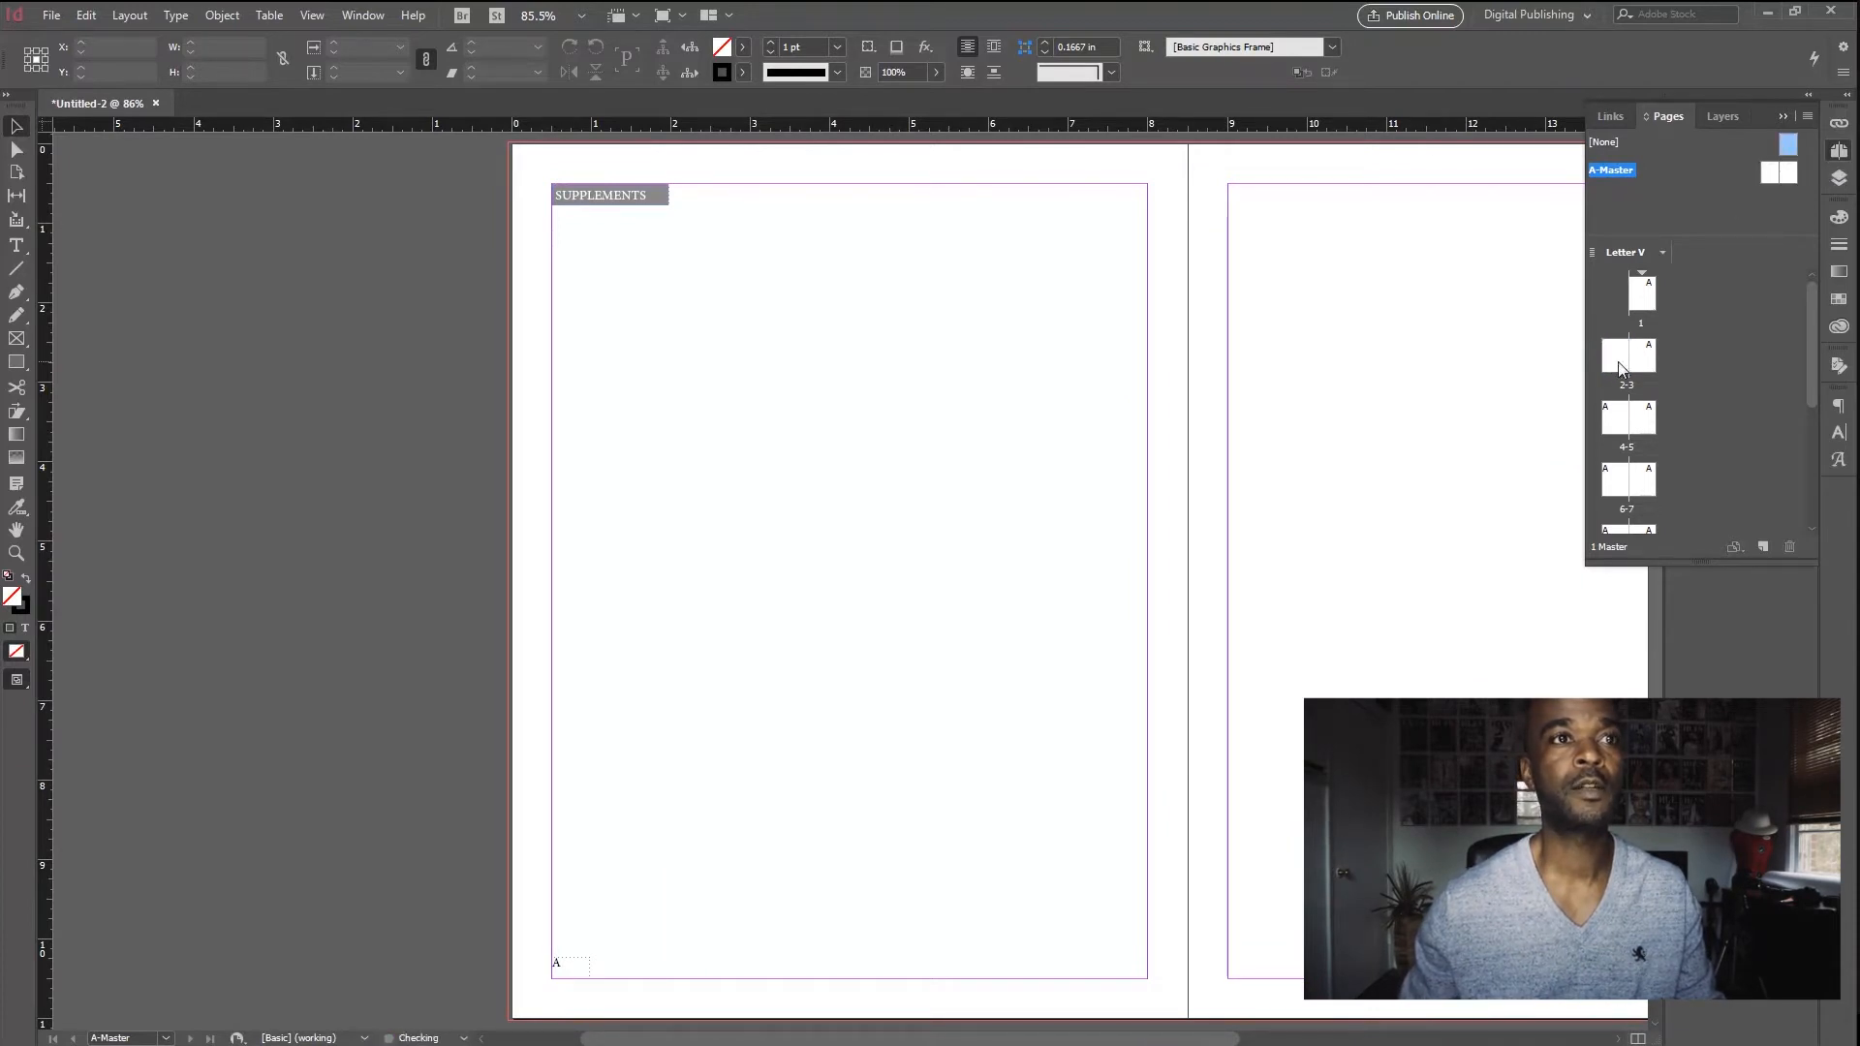
Step: Display page 2 of the document and check whether the master's section header and page number appear on it
scroll(1259, 378, "up", 2)
left_click(1620, 363)
scroll(974, 412, "down", 4)
scroll(975, 413, "up", 4)
scroll(977, 417, "down", 3)
scroll(979, 420, "up", 3)
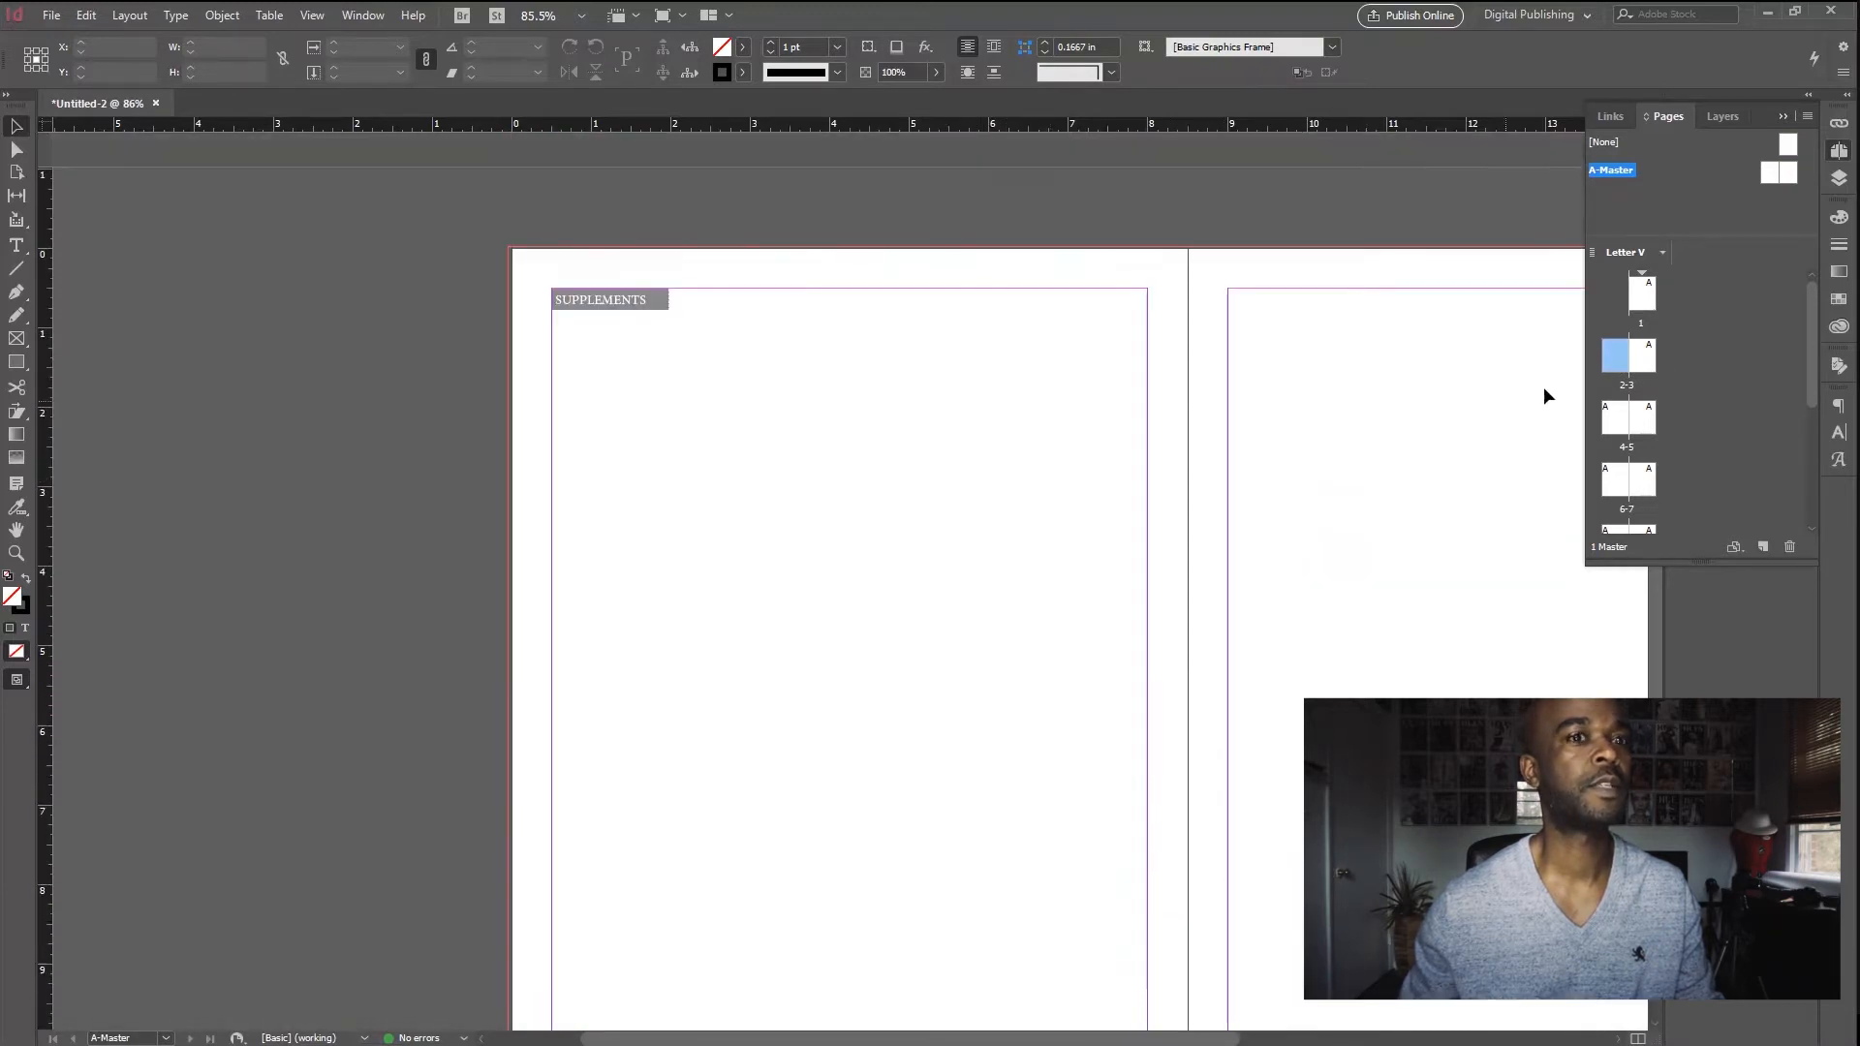
double_click(1761, 116)
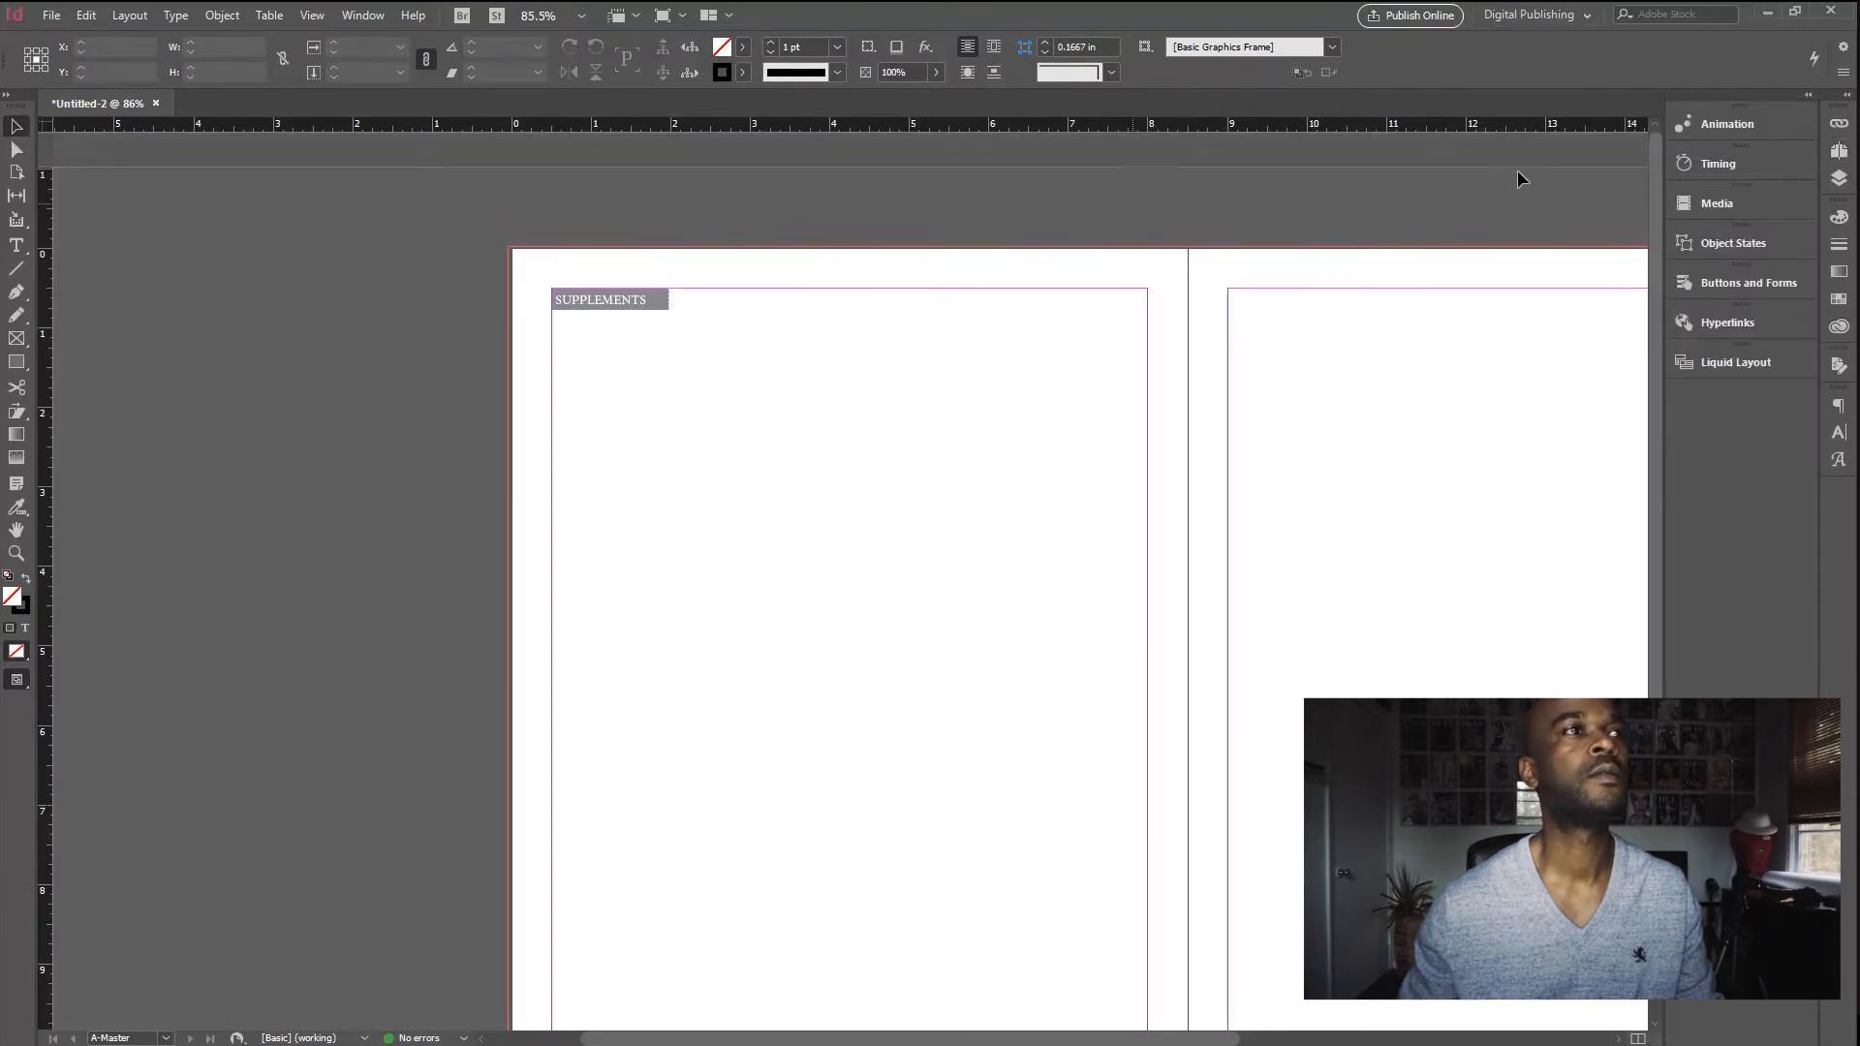
left_click(1838, 178)
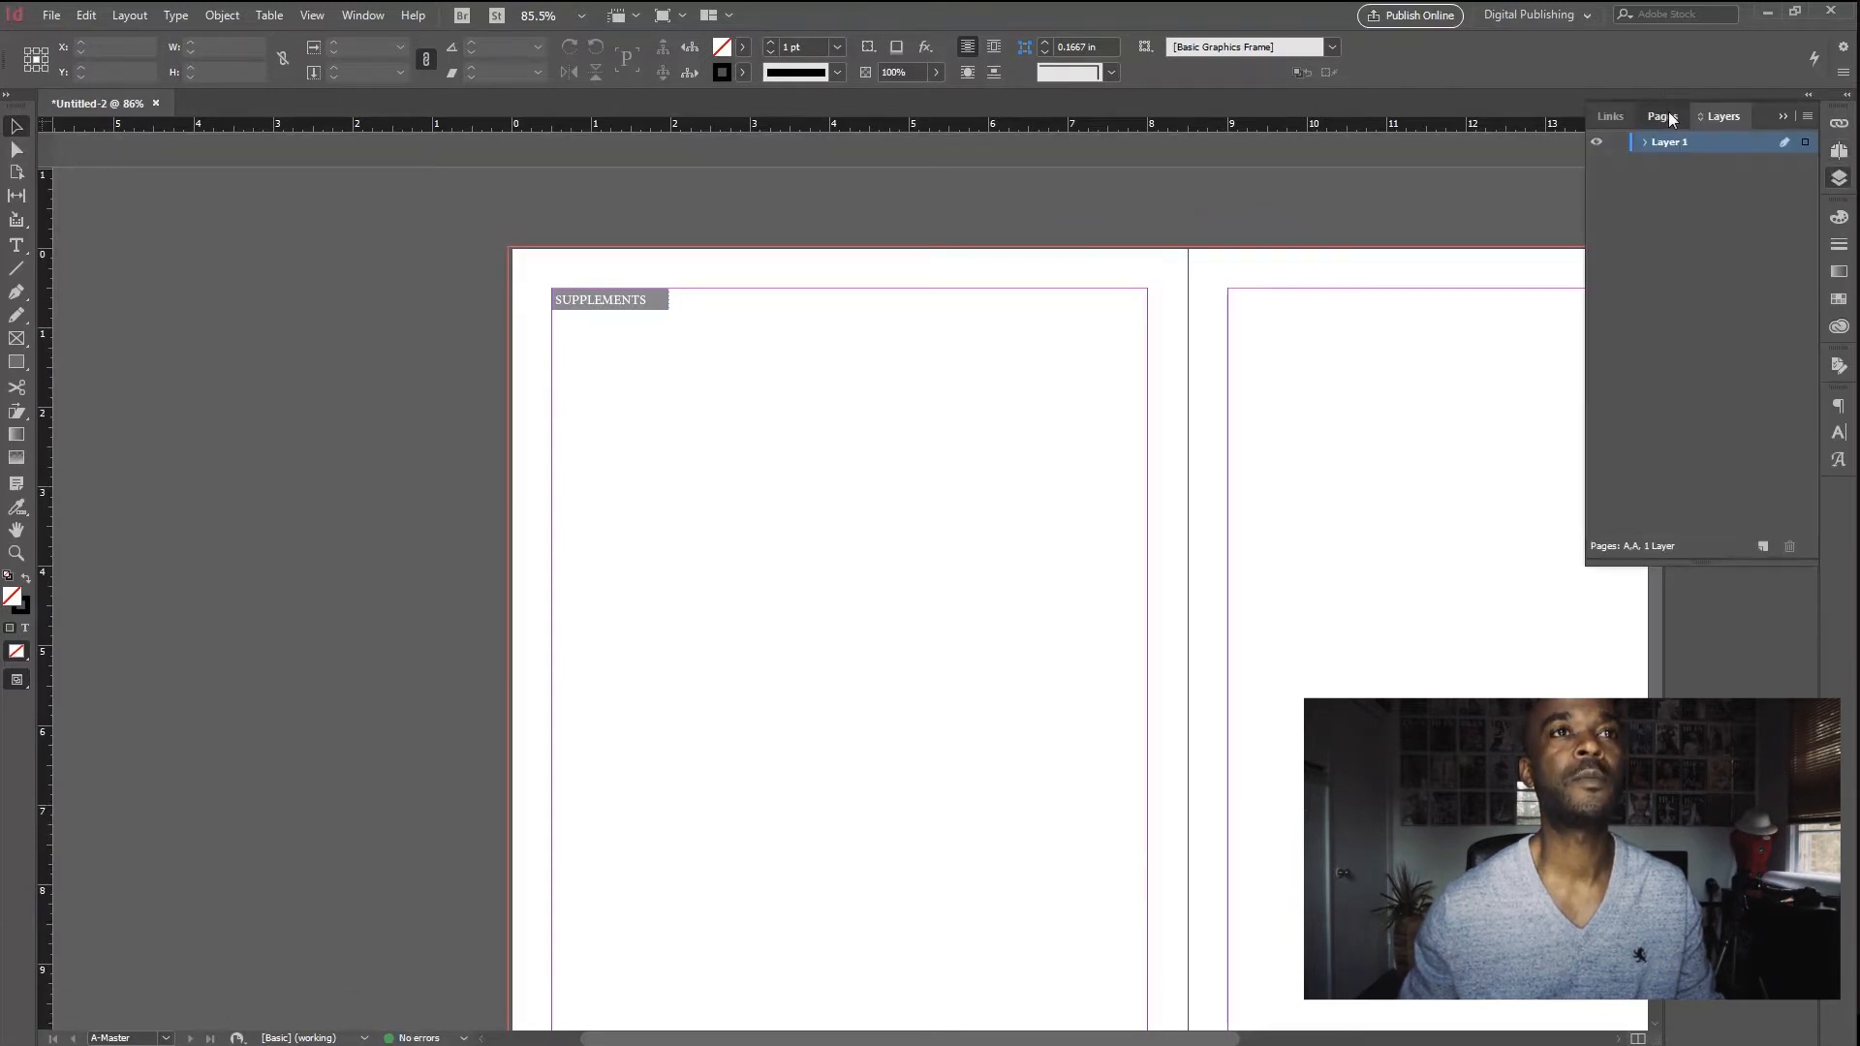
left_click(1662, 117)
double_click(1620, 357)
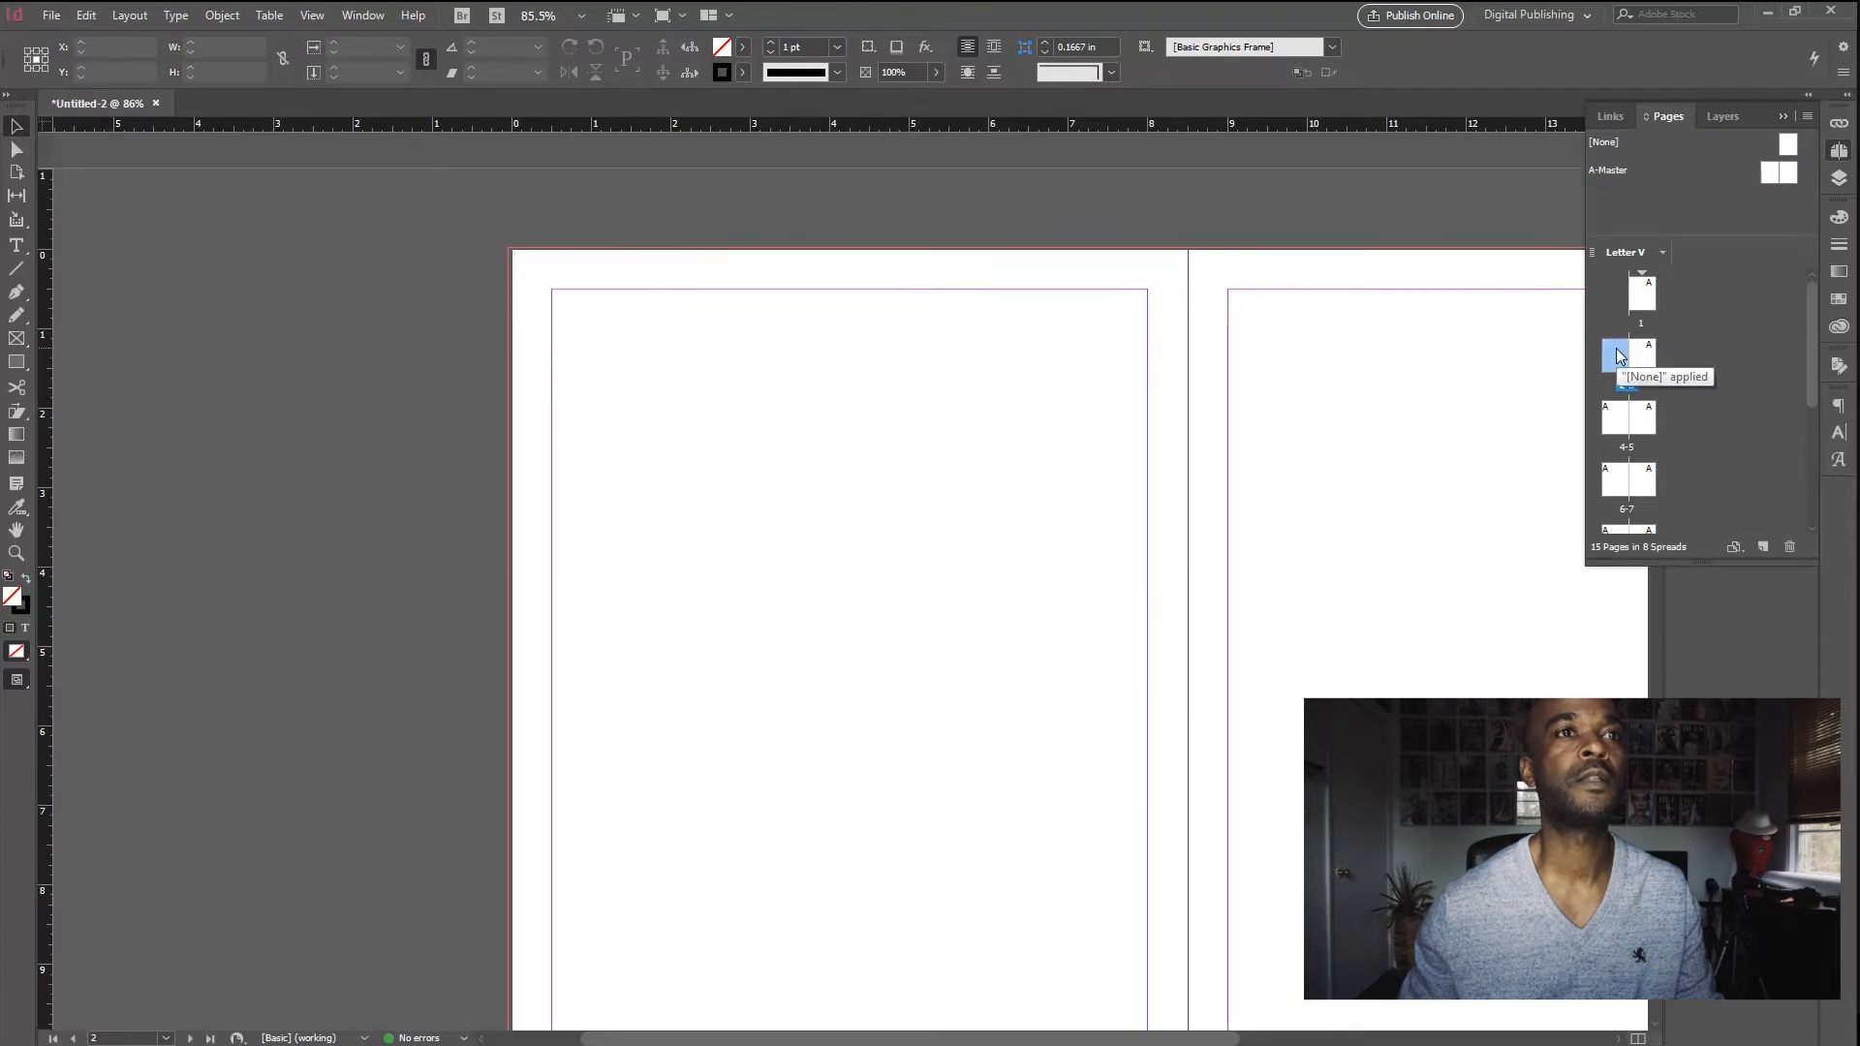
scroll(1131, 438, "down", 5)
scroll(1108, 496, "up", 10)
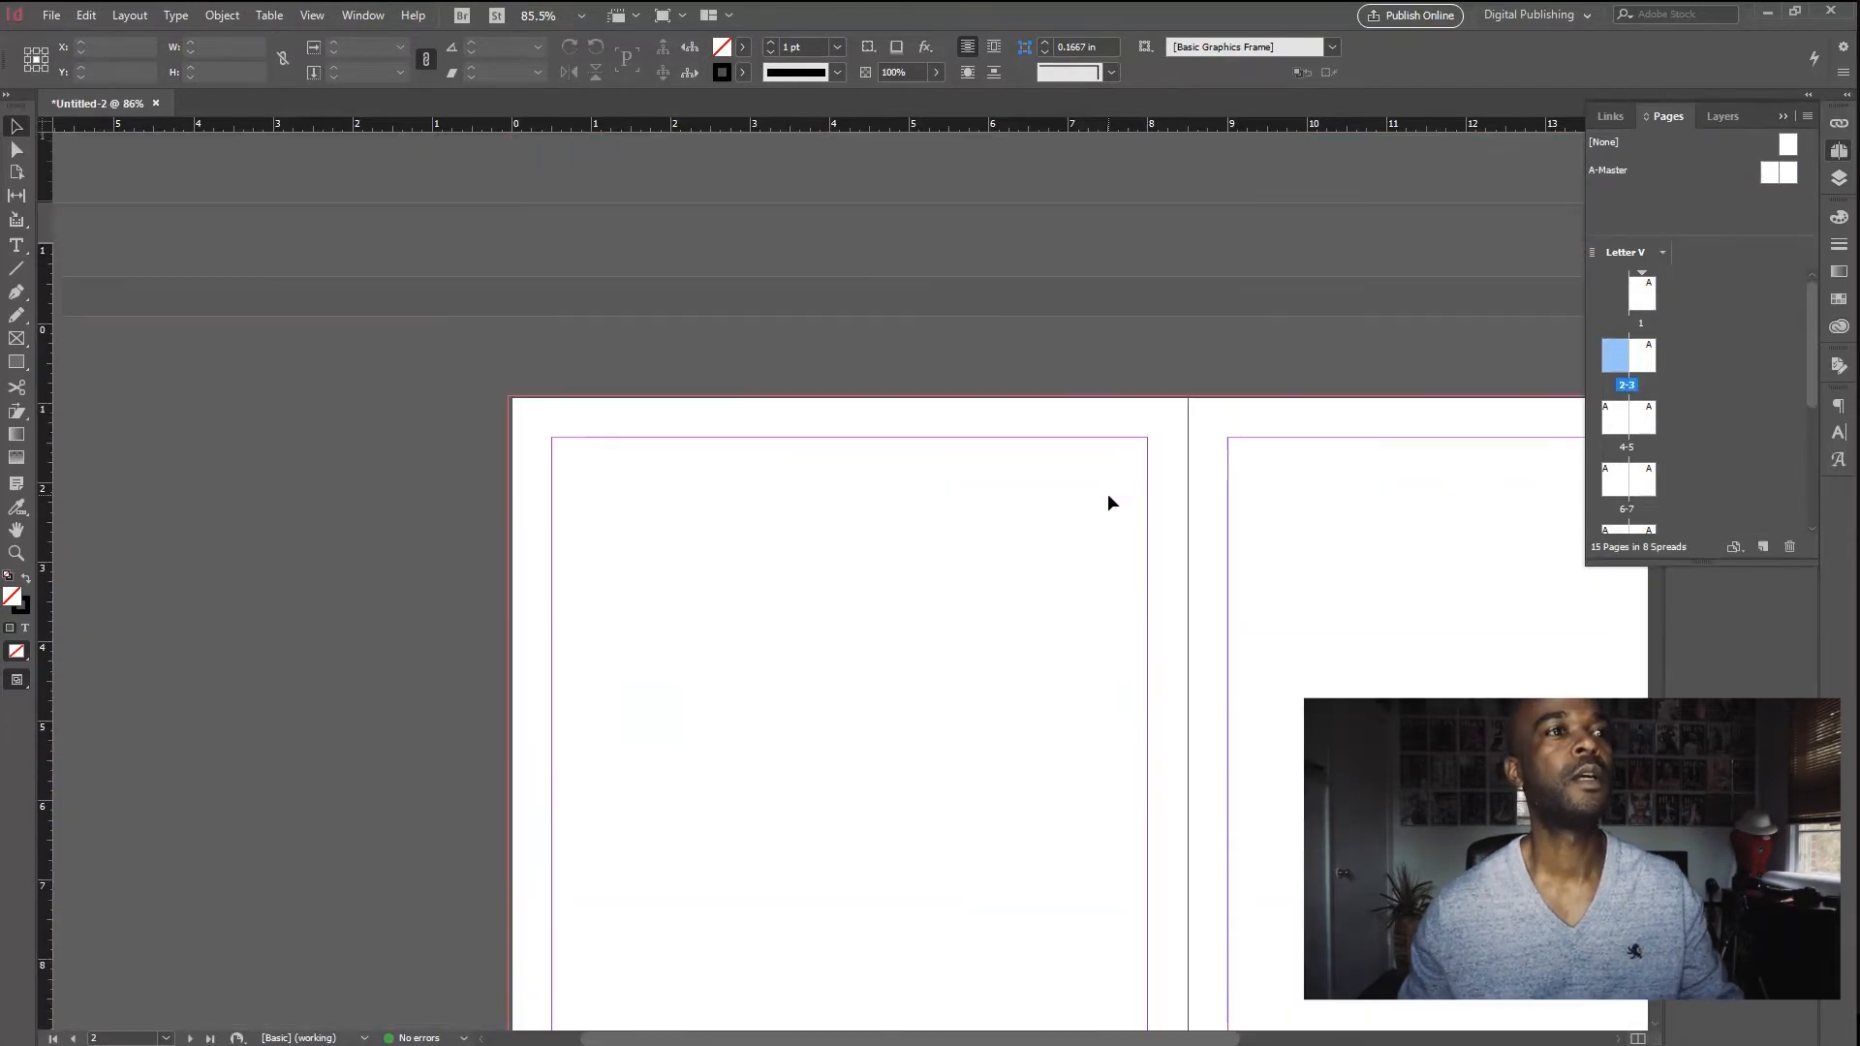
scroll(1108, 496, "down", 6)
scroll(1106, 503, "down", 3)
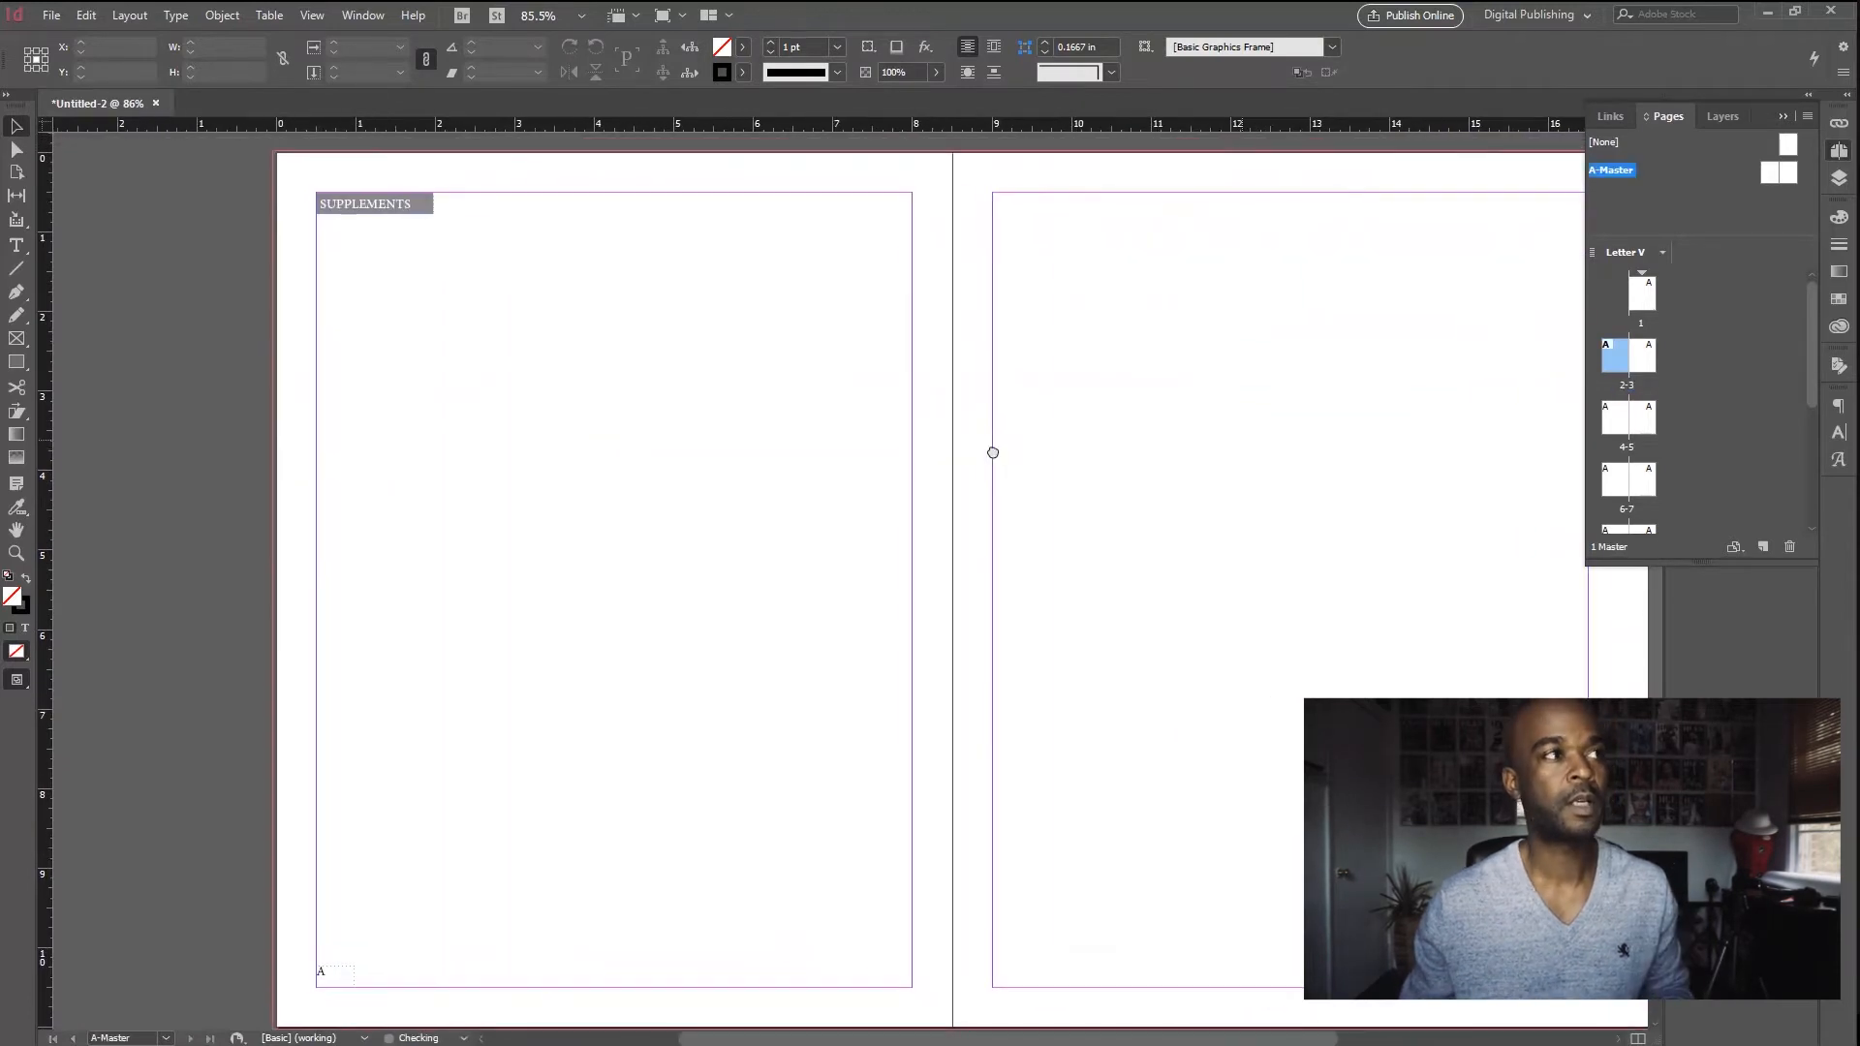
Step: Duplicate the A-Master spread to create a second master
left_click_drag(994, 452, 937, 450)
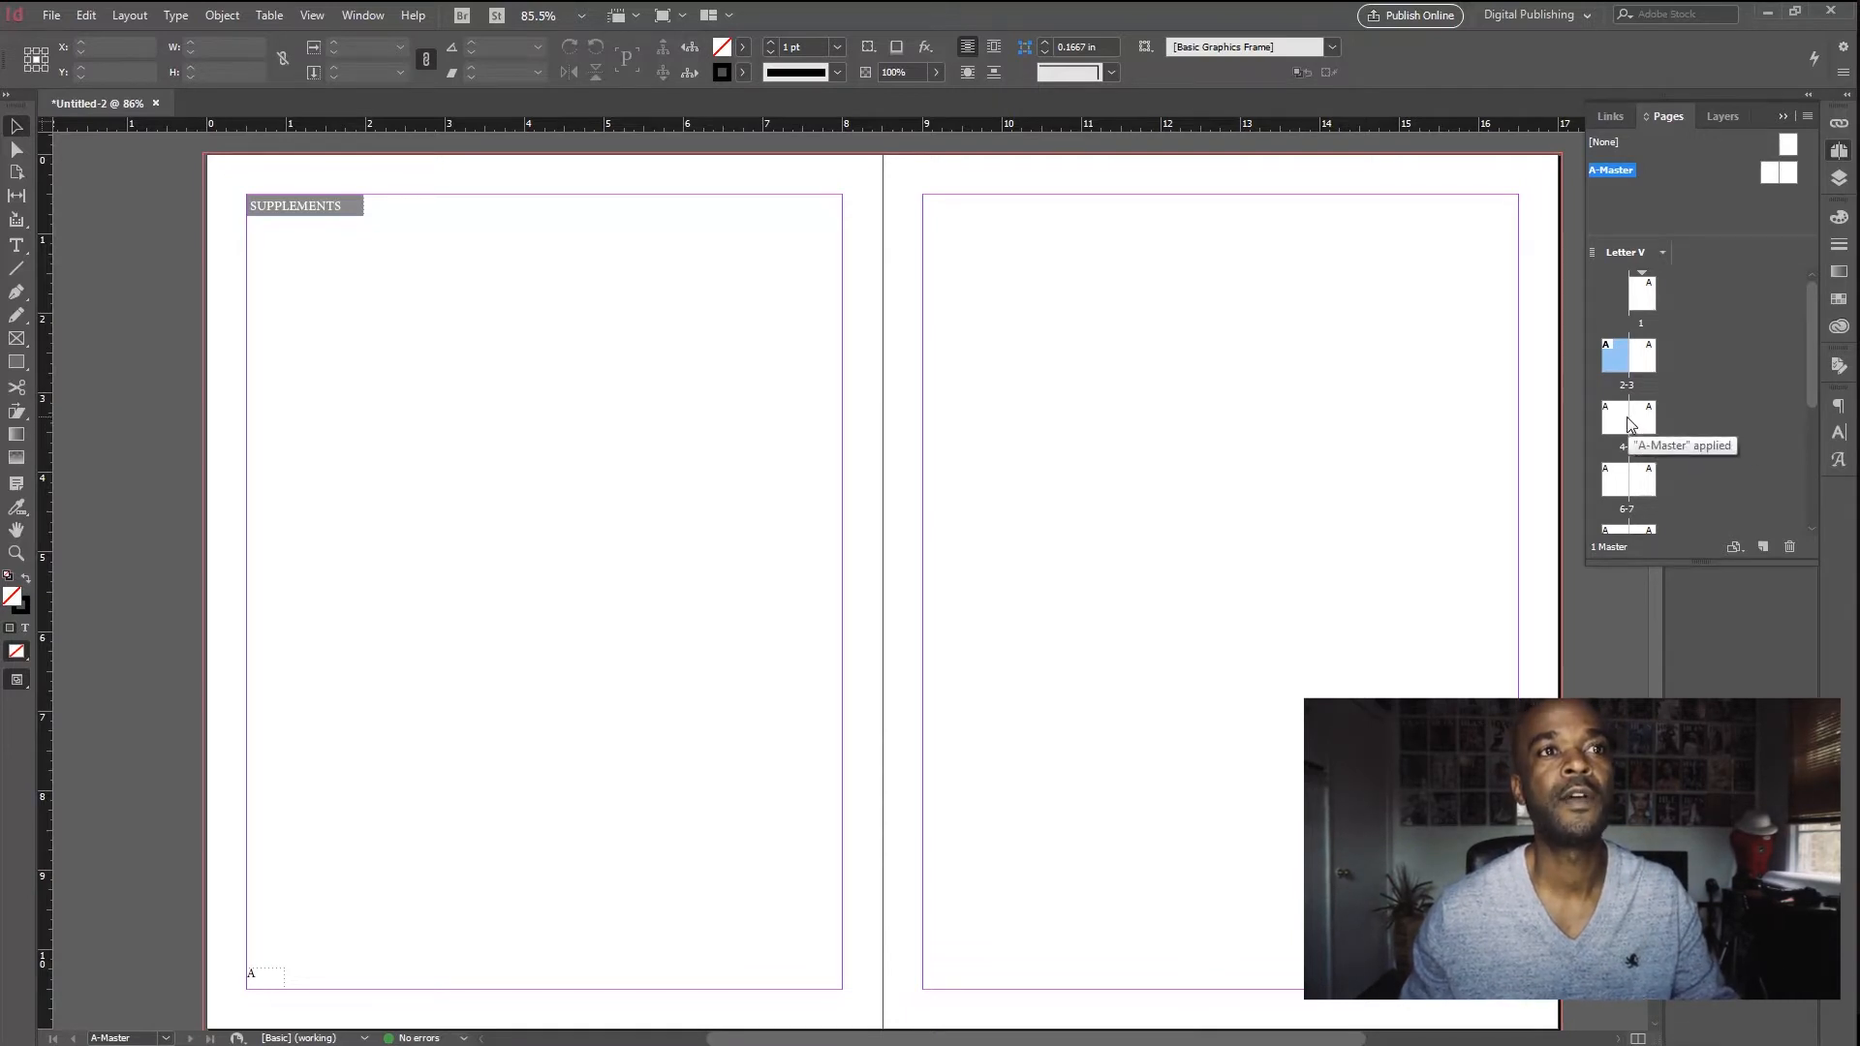
scroll(1627, 436, "down", 5)
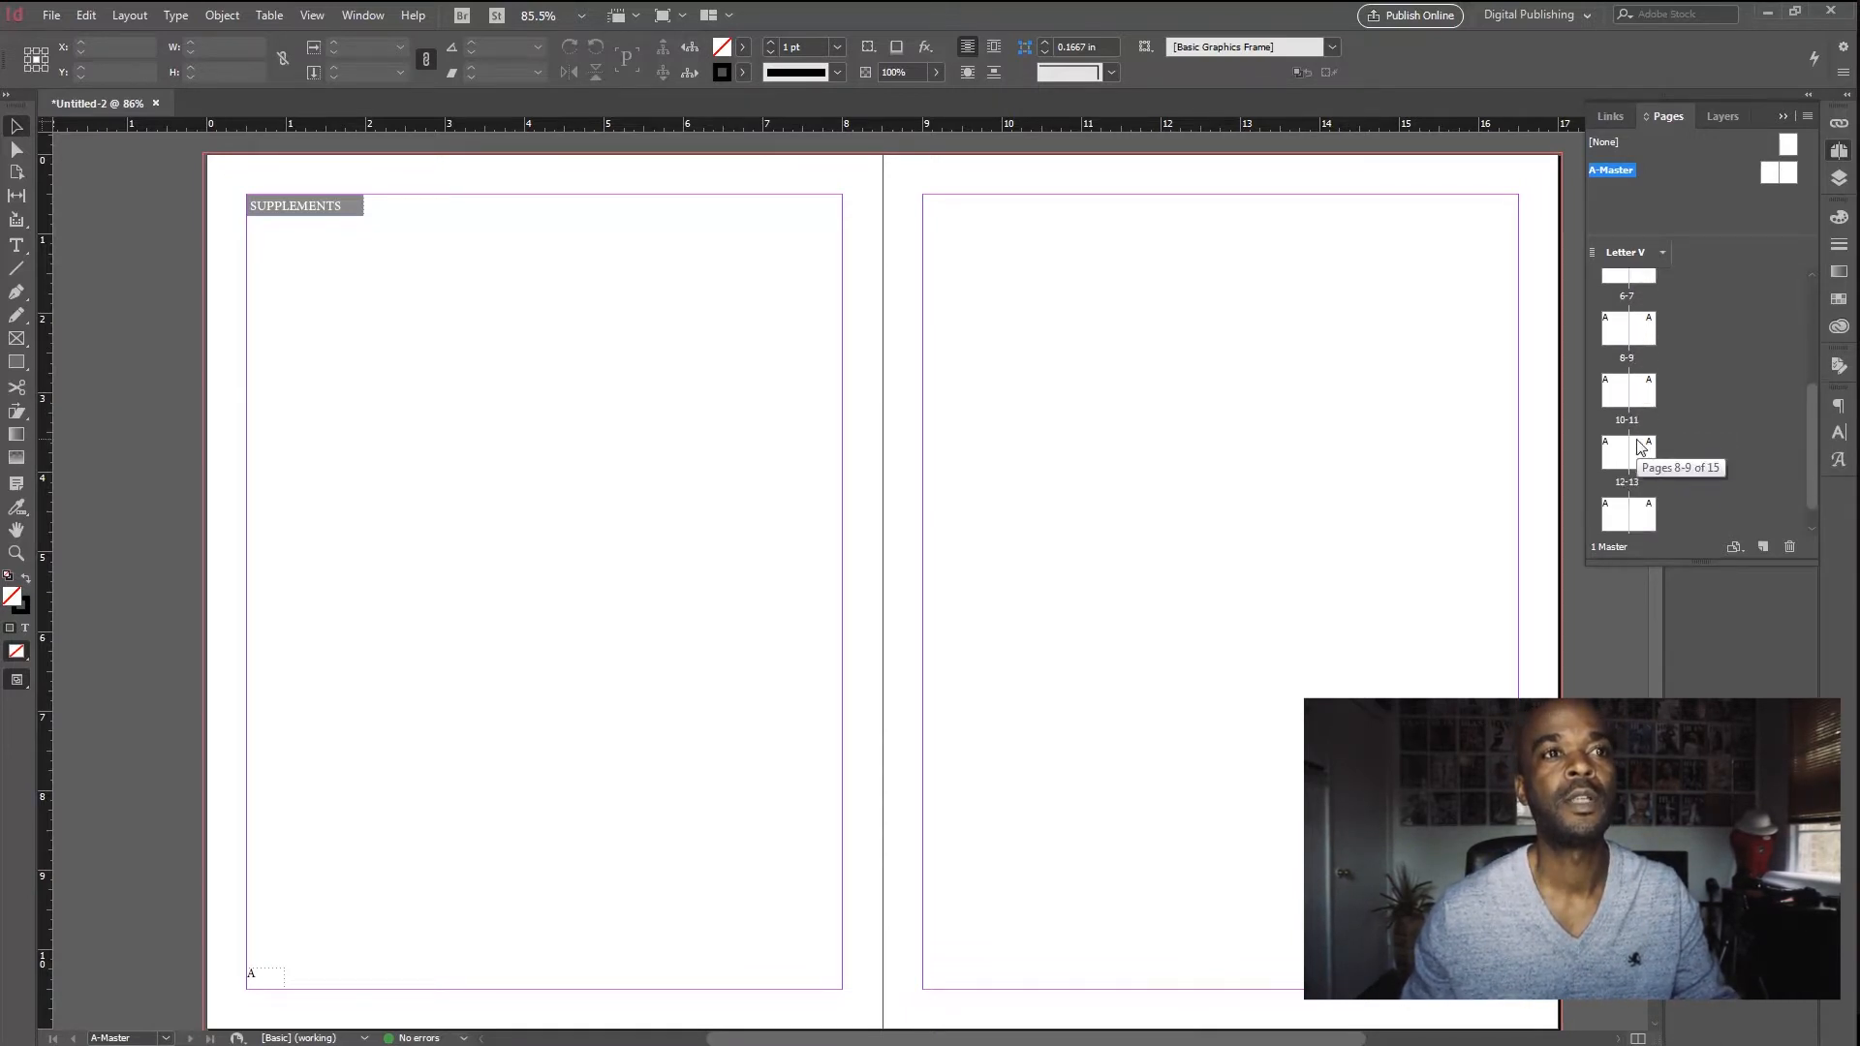
scroll(1637, 448, "up", 5)
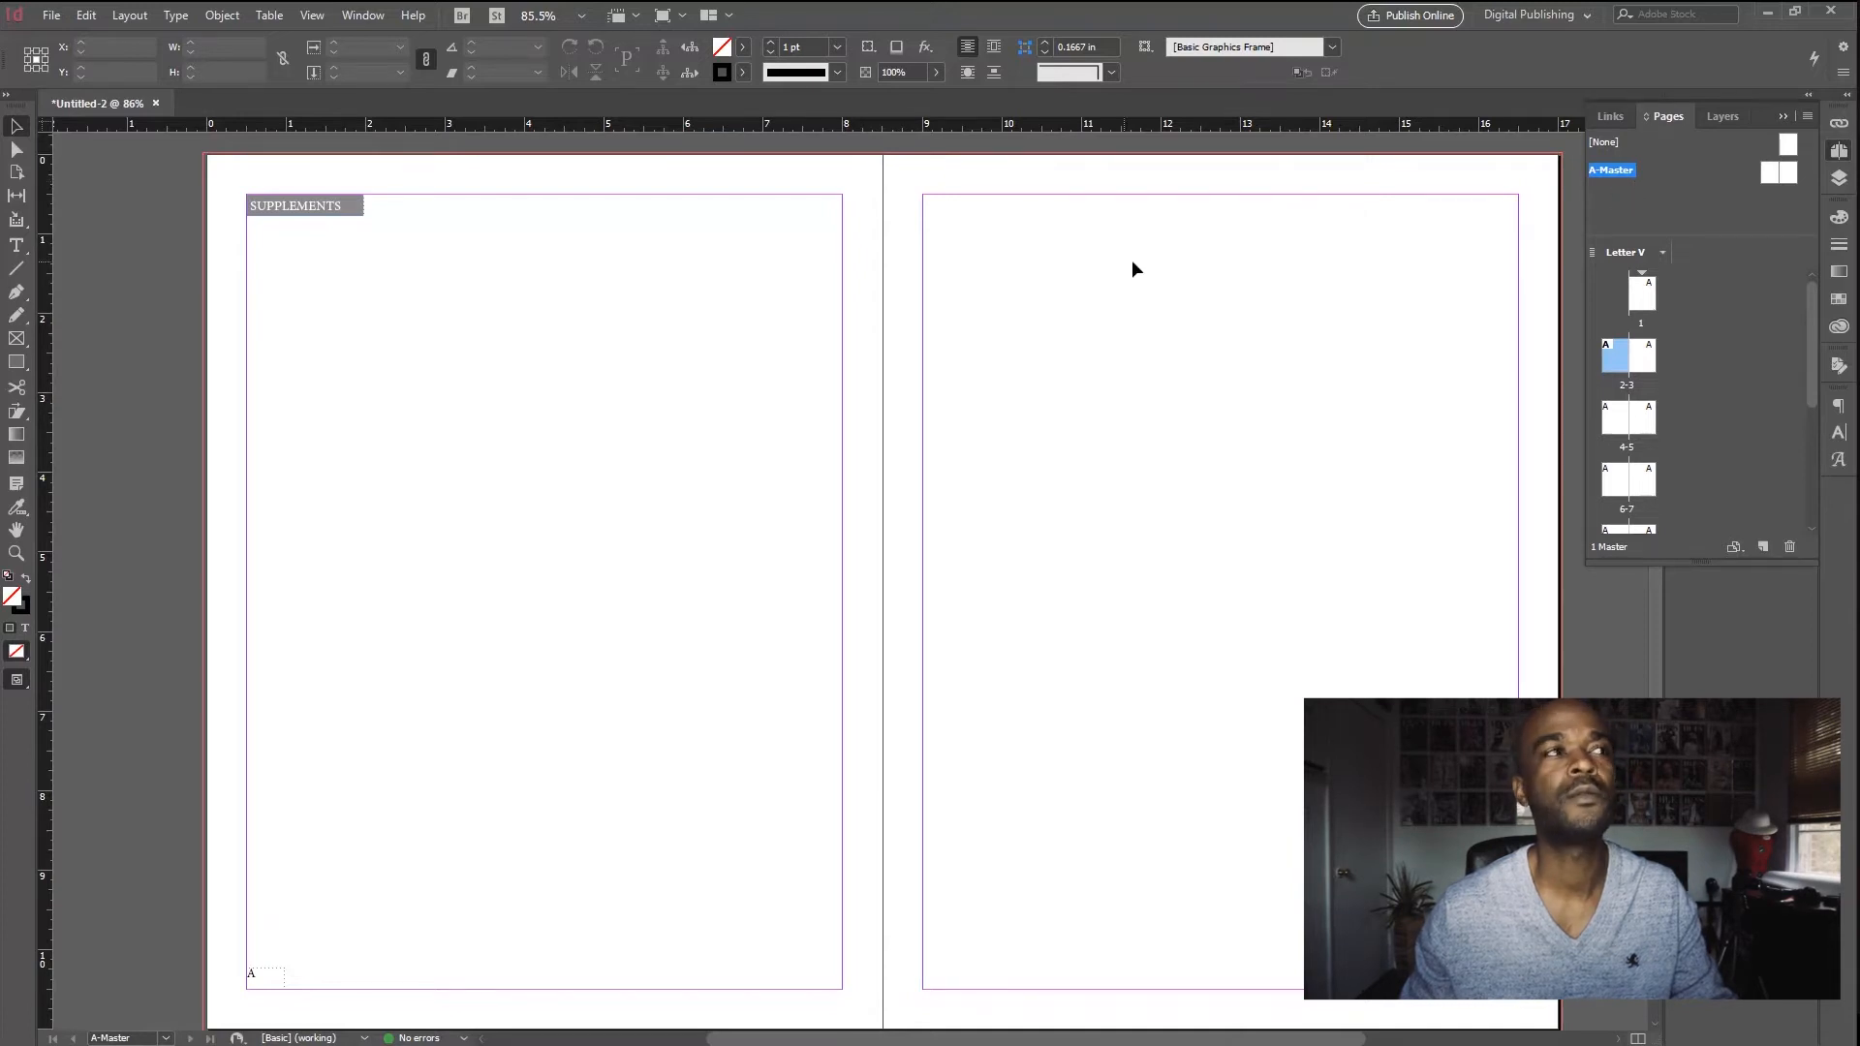
scroll(595, 335, "up", 2)
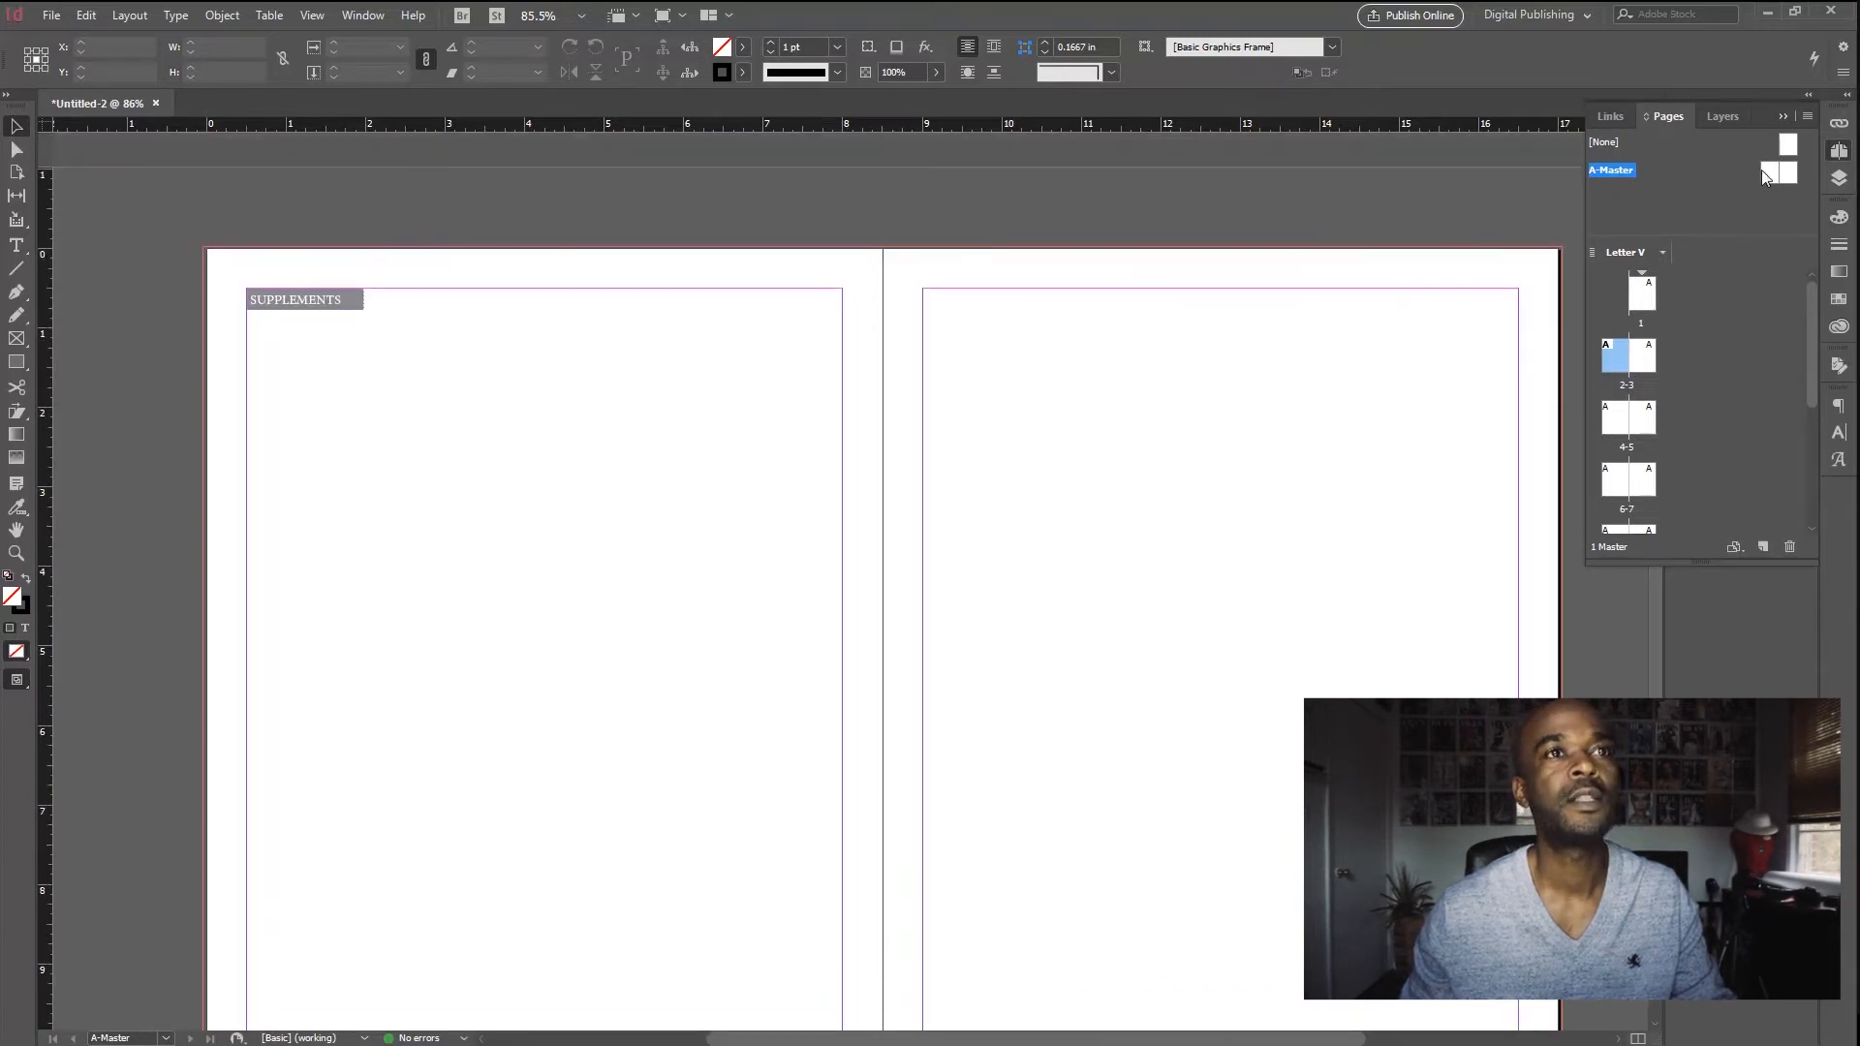
left_click(1601, 170)
right_click(1601, 170)
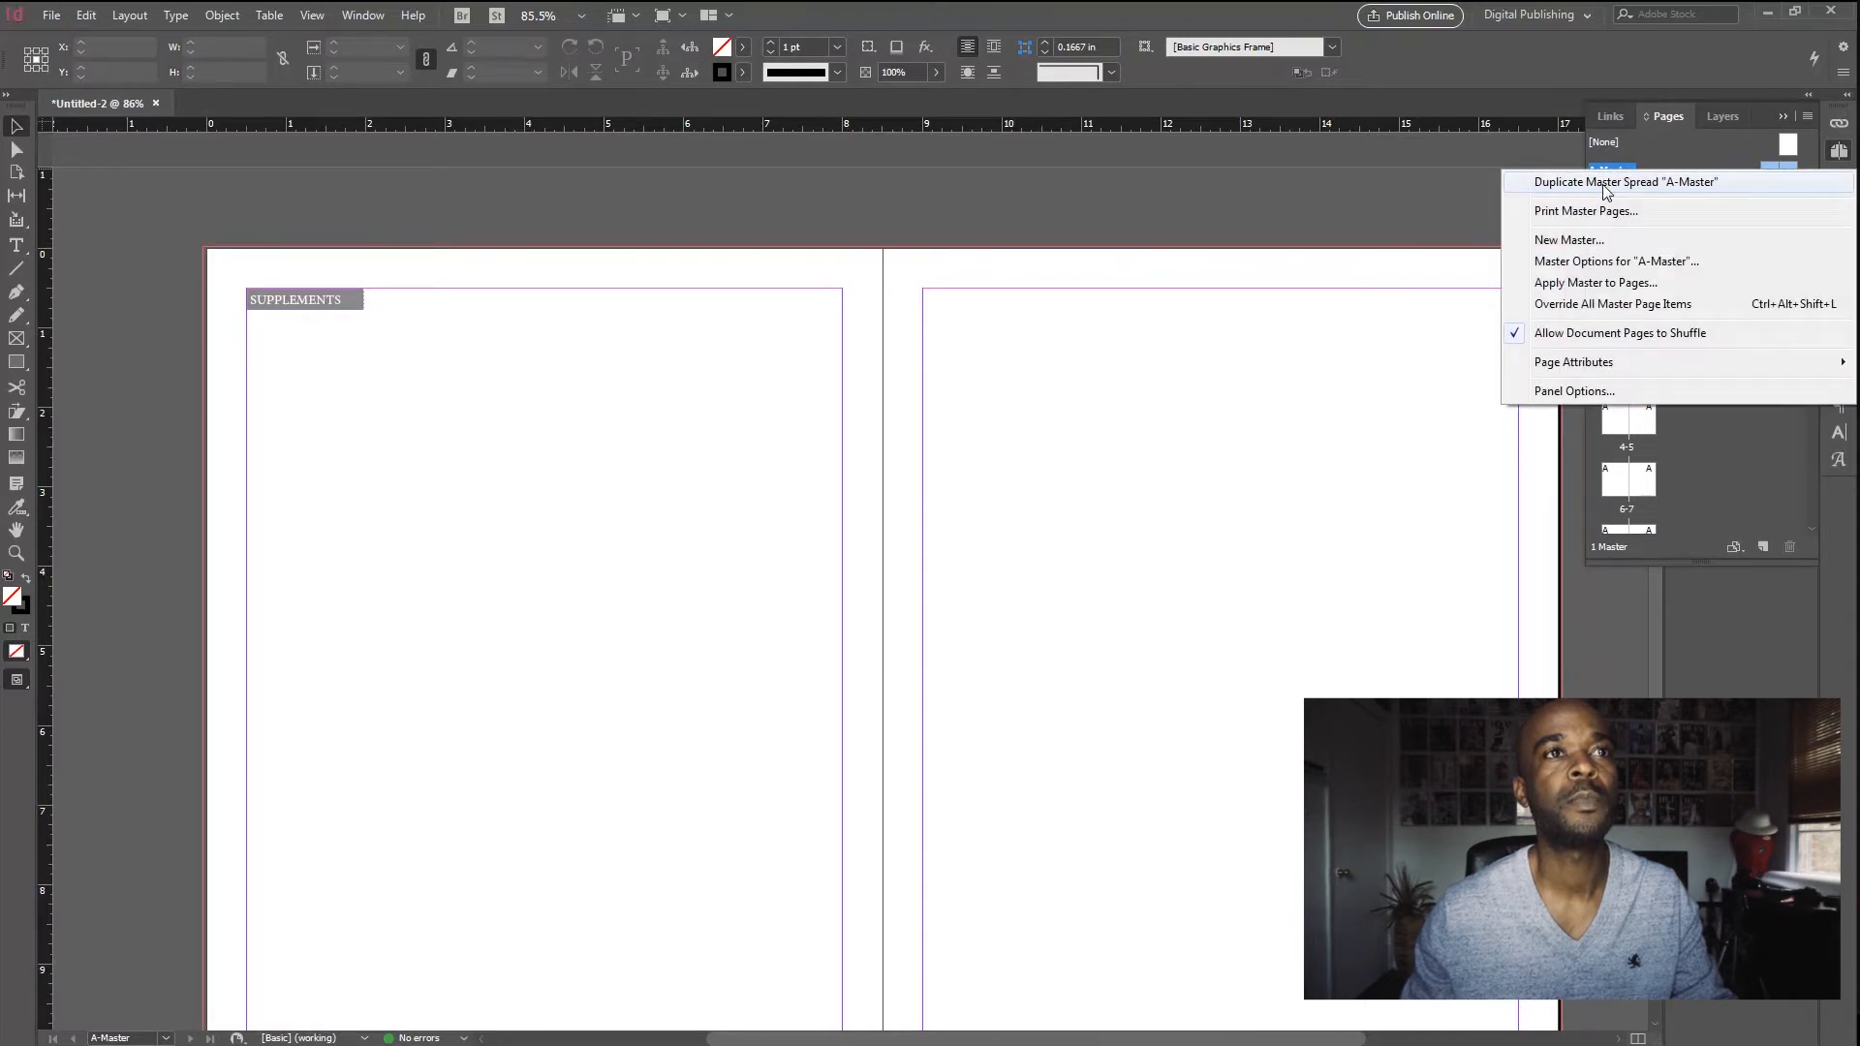
left_click(1606, 183)
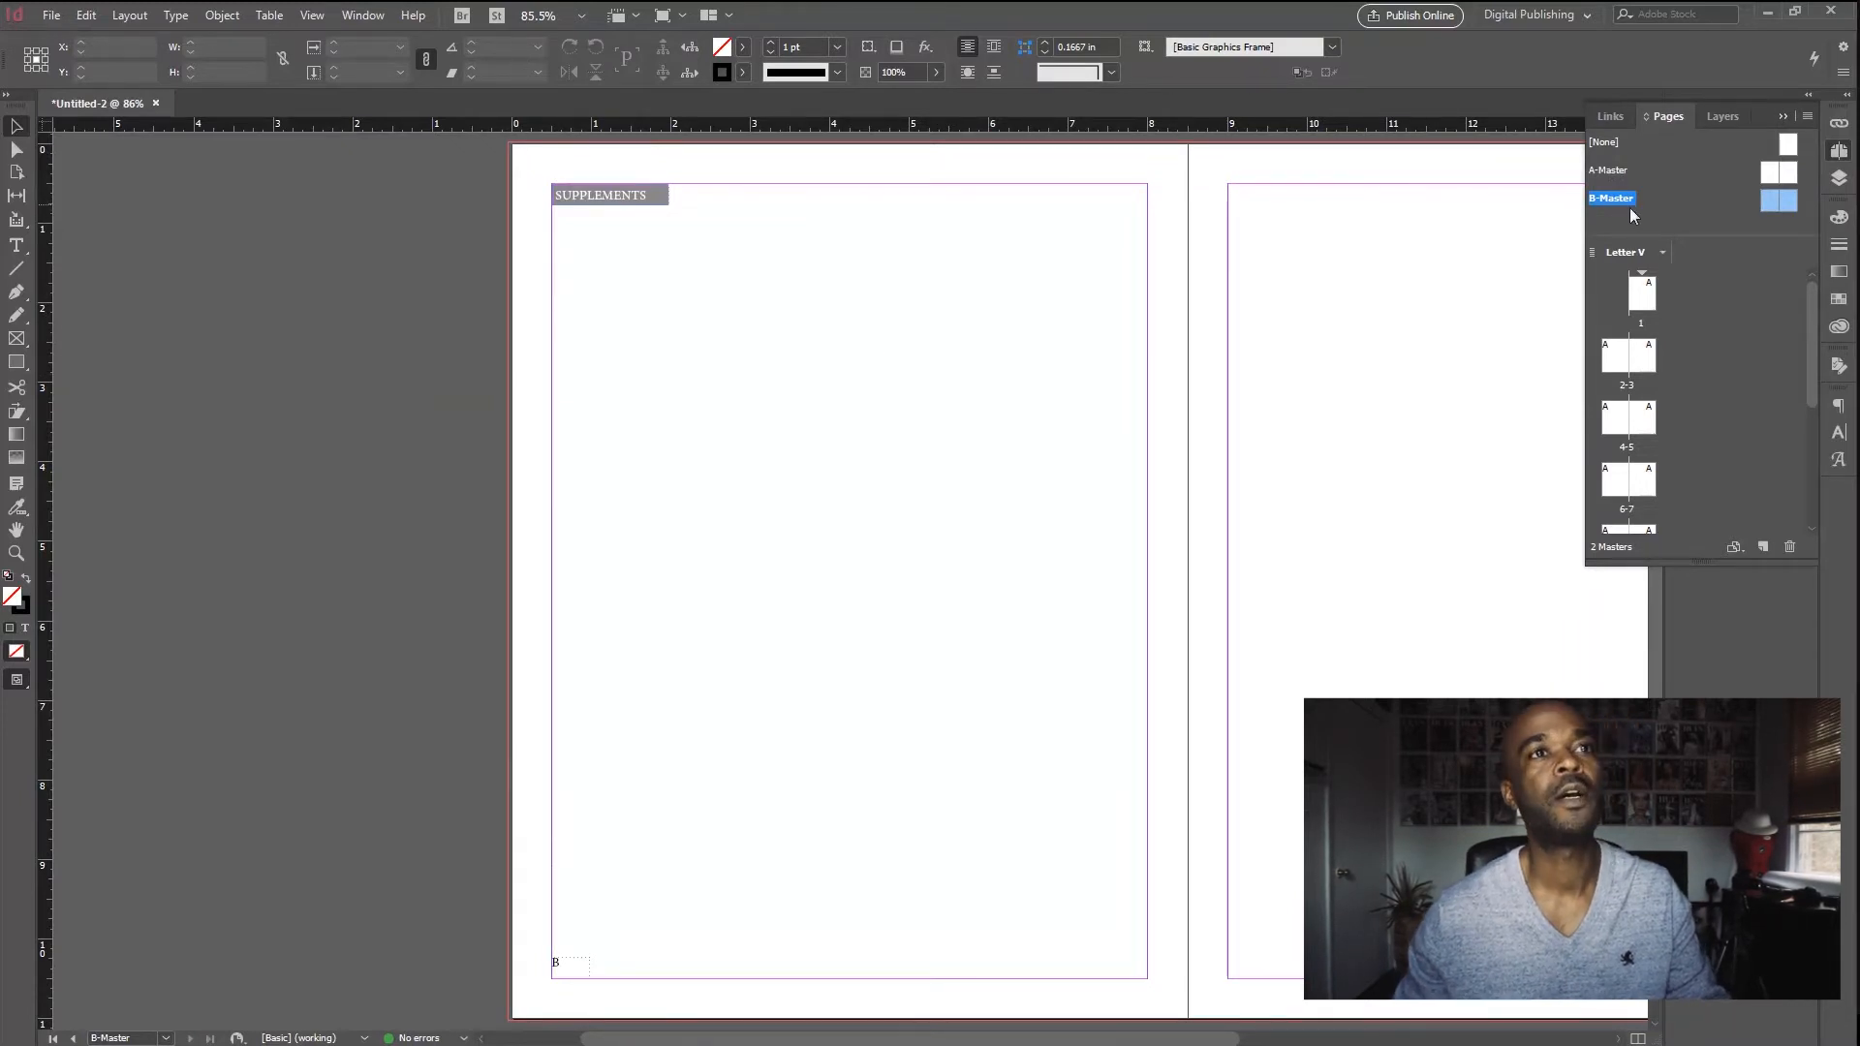
Step: Go to page 2 and draw an 8.5 x 11 in rectangular picture frame covering the whole page
double_click(1619, 362)
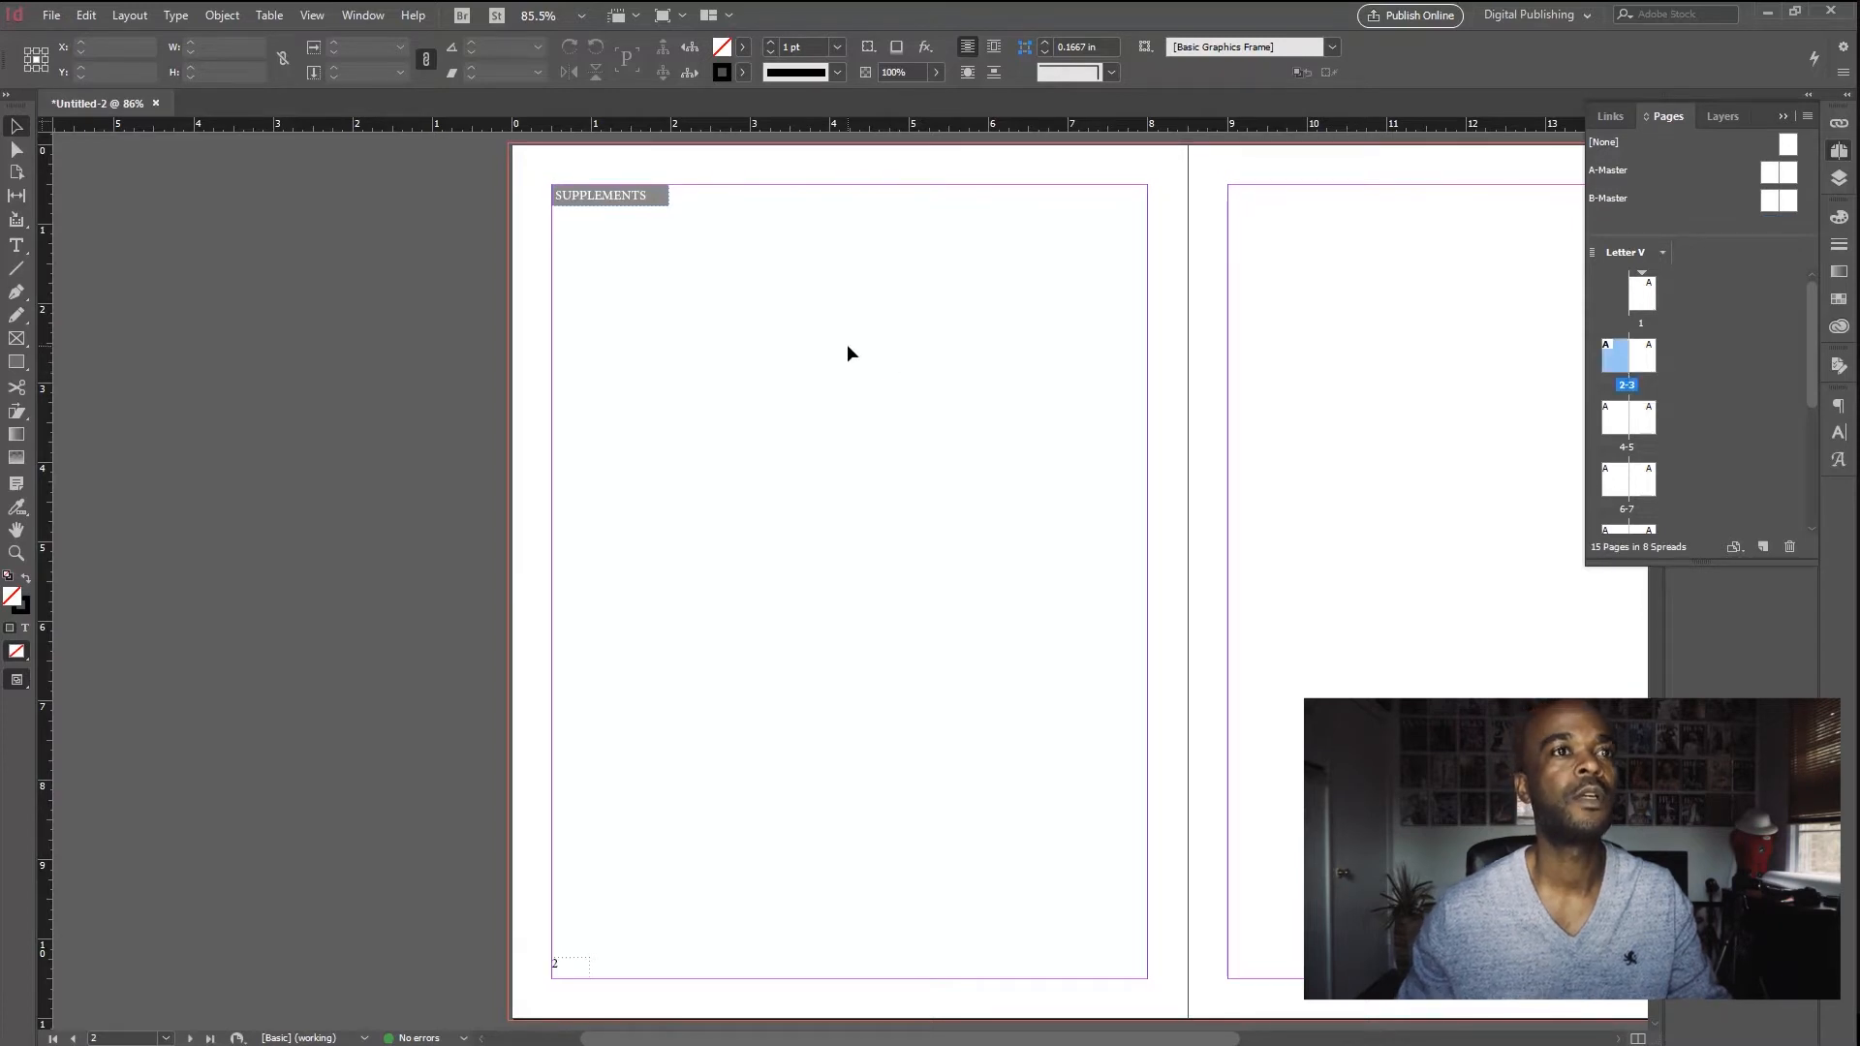
scroll(657, 523, "down", 2)
scroll(655, 523, "up", 2)
scroll(655, 513, "down", 1)
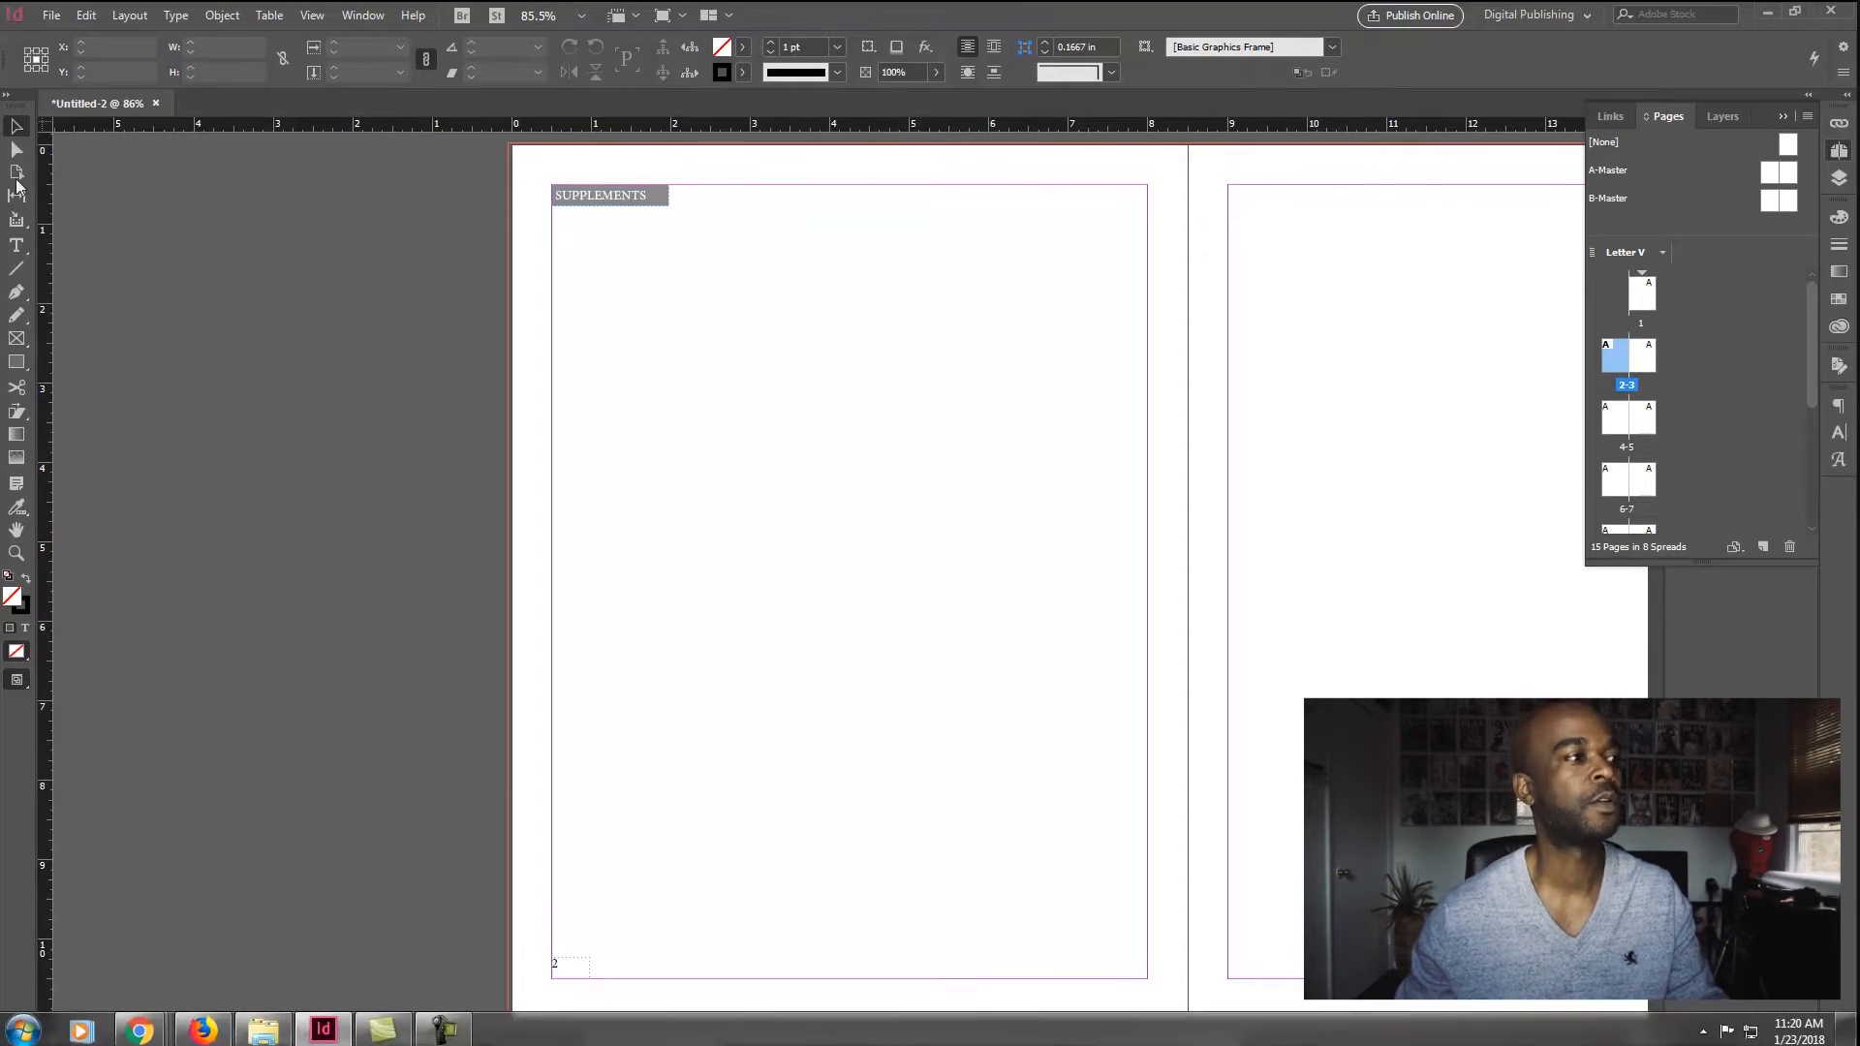
left_click(16, 338)
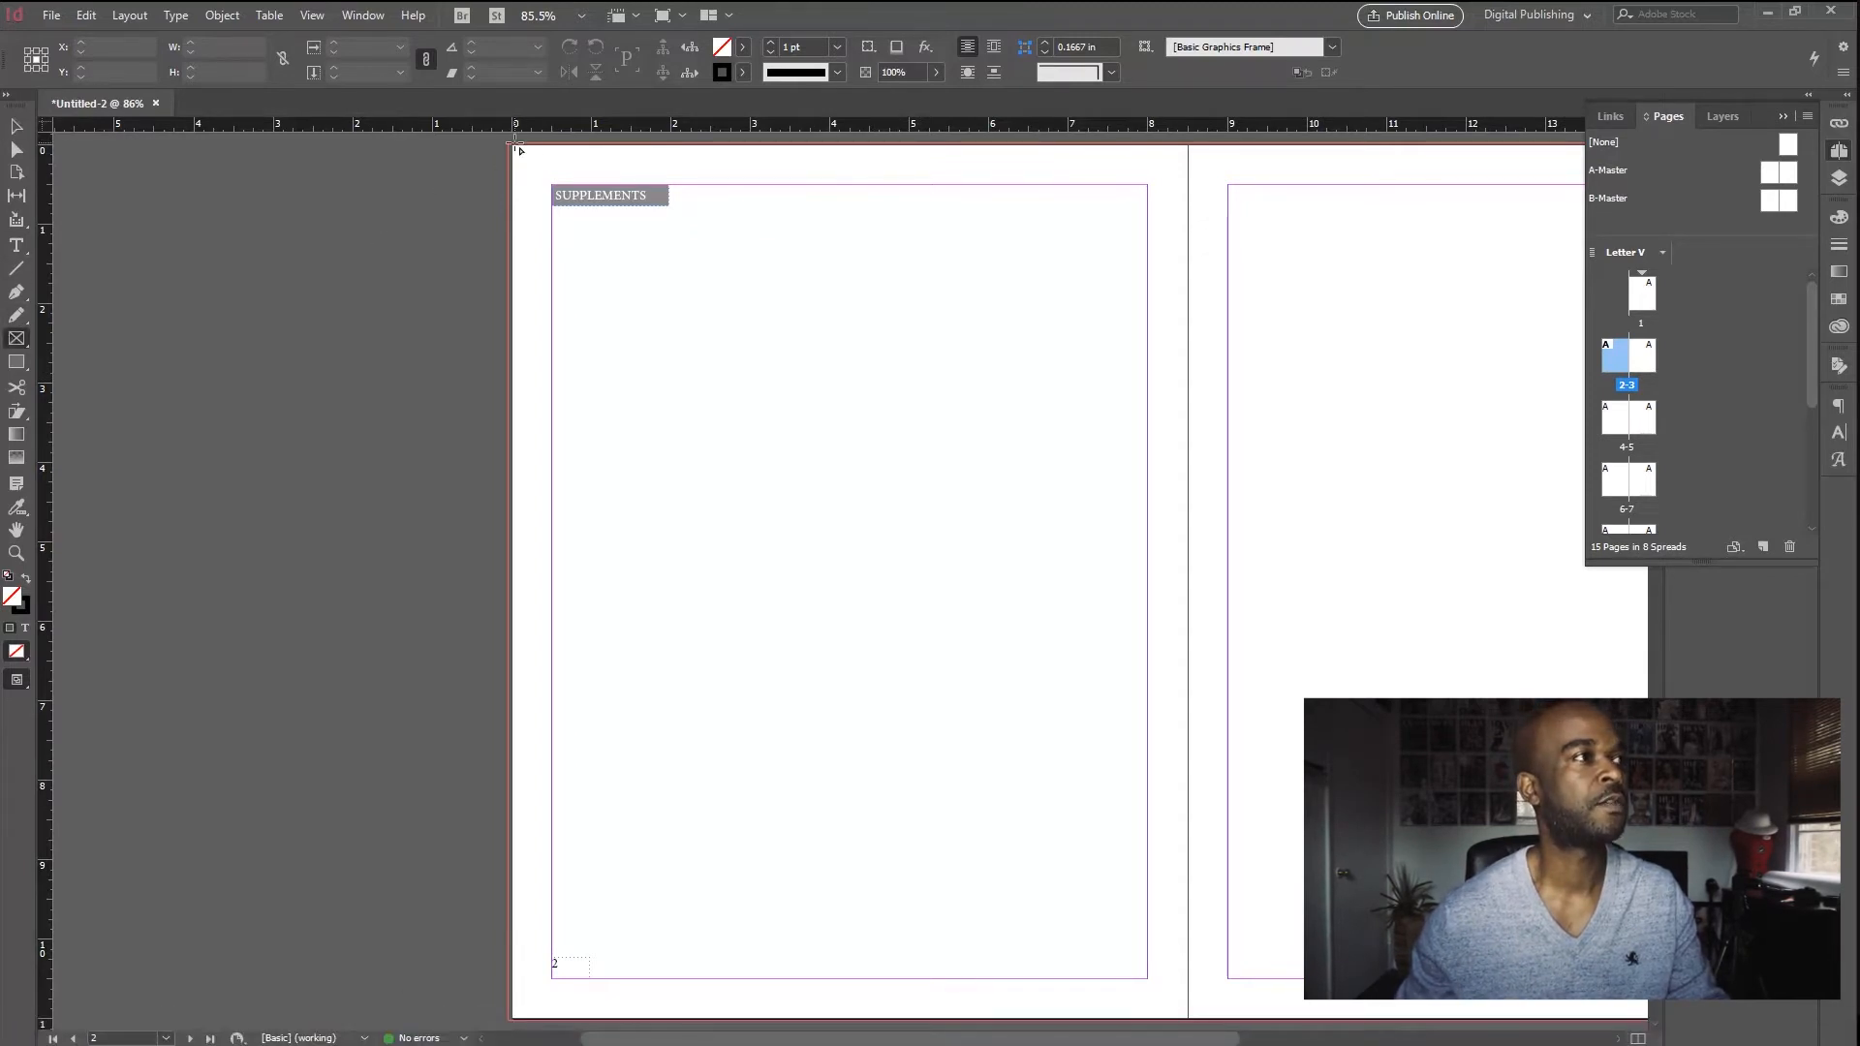
left_click_drag(517, 148, 1189, 1017)
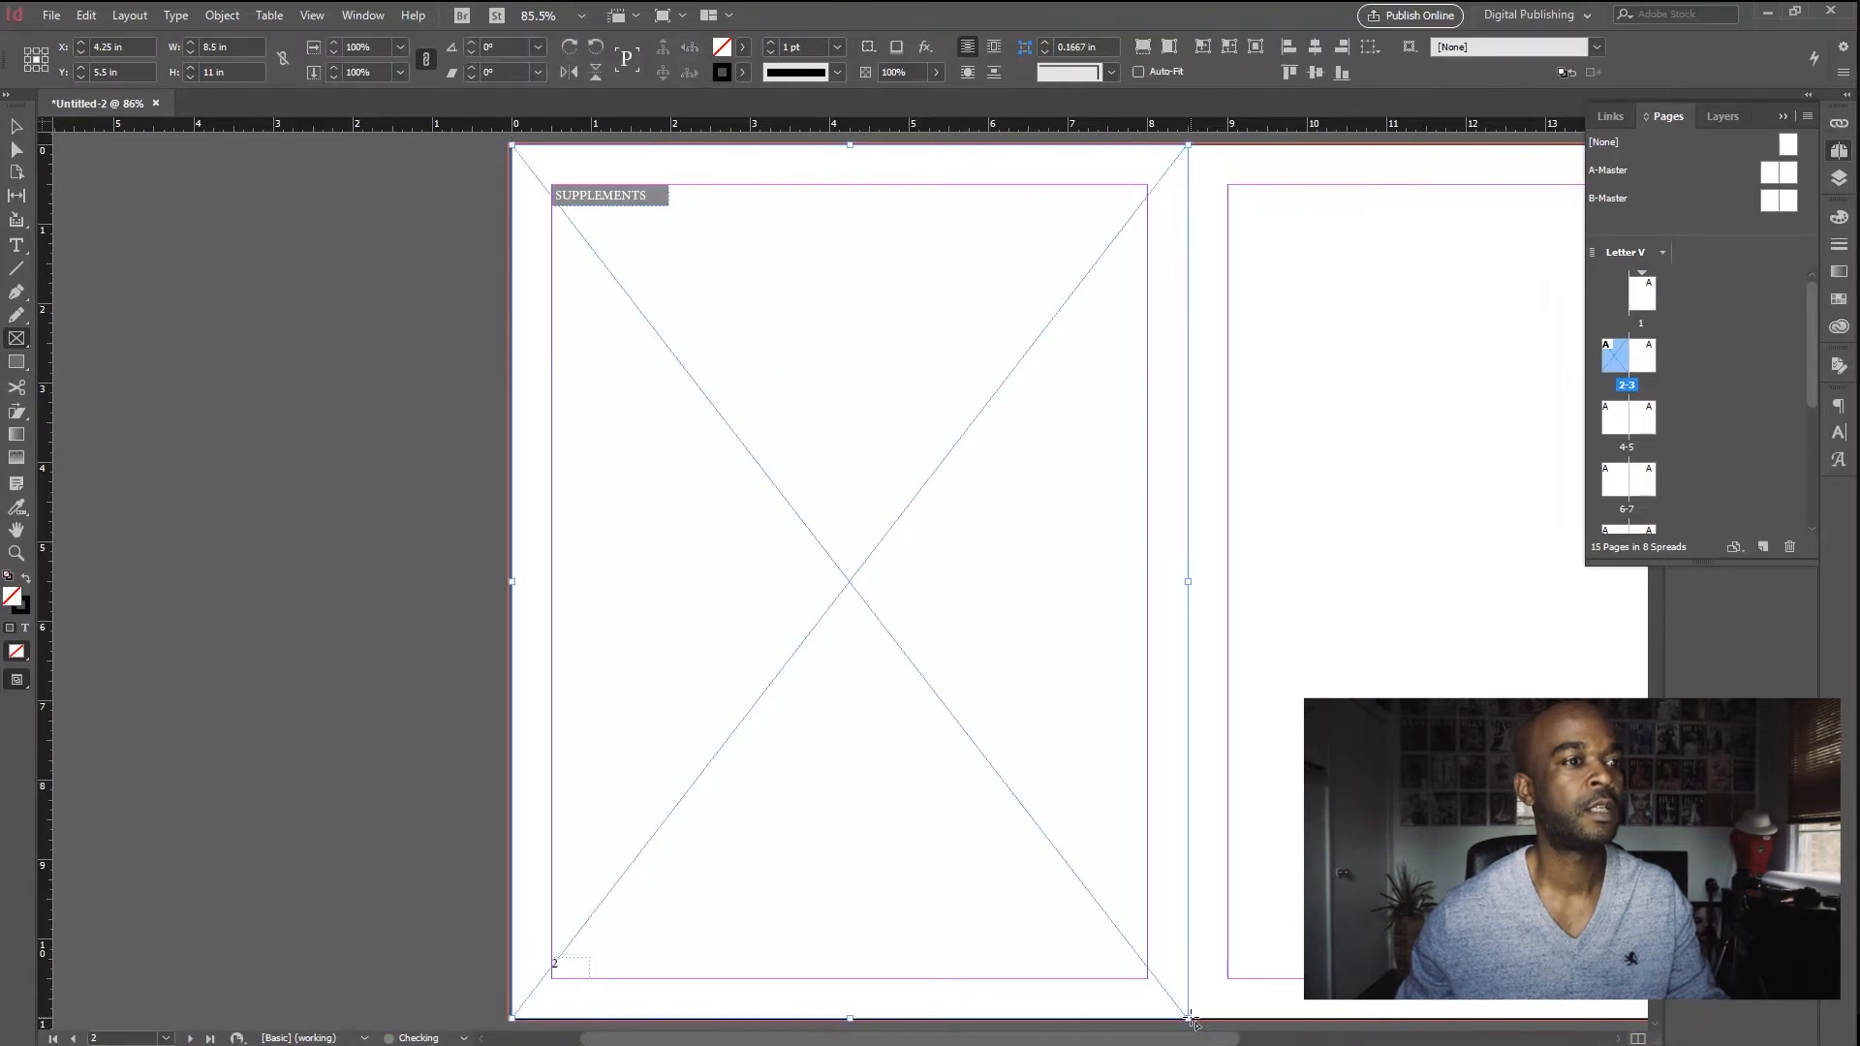
Step: Place image 7 in the full-page frame on page 2 and deselect the frame
key("ctrl+d")
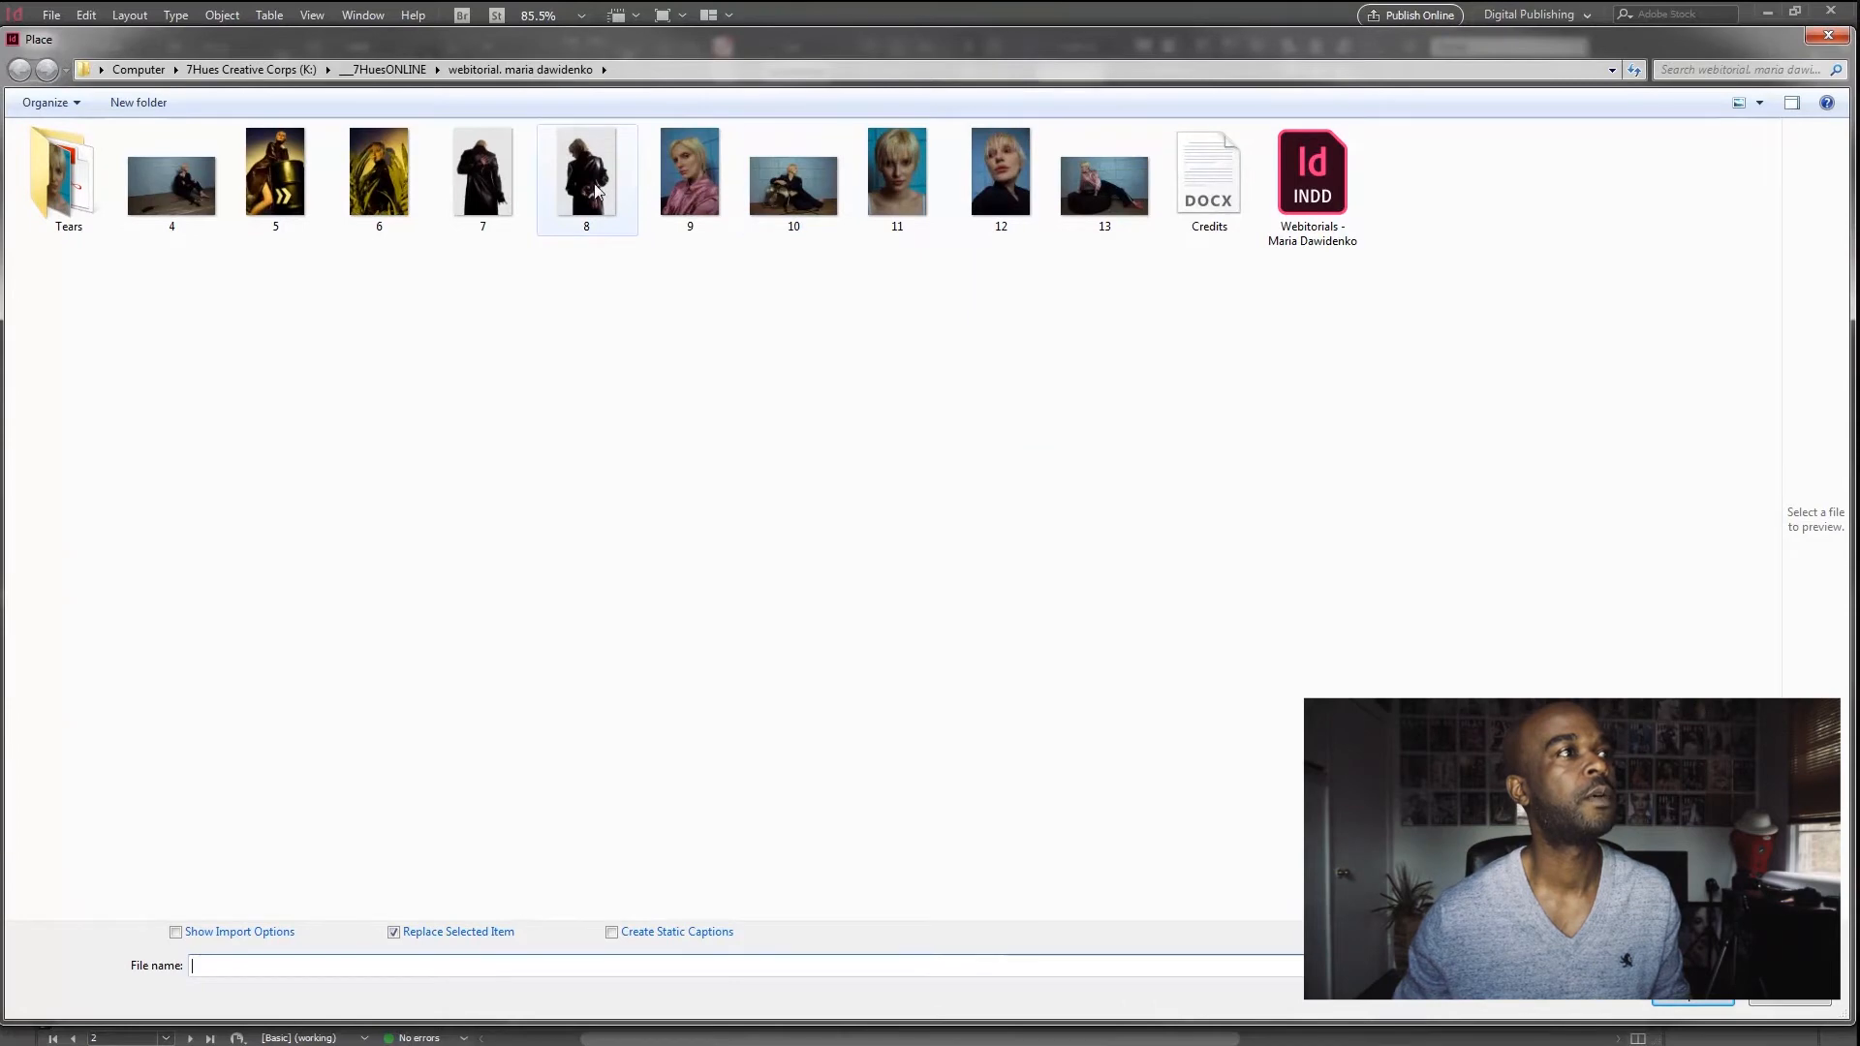
double_click(503, 191)
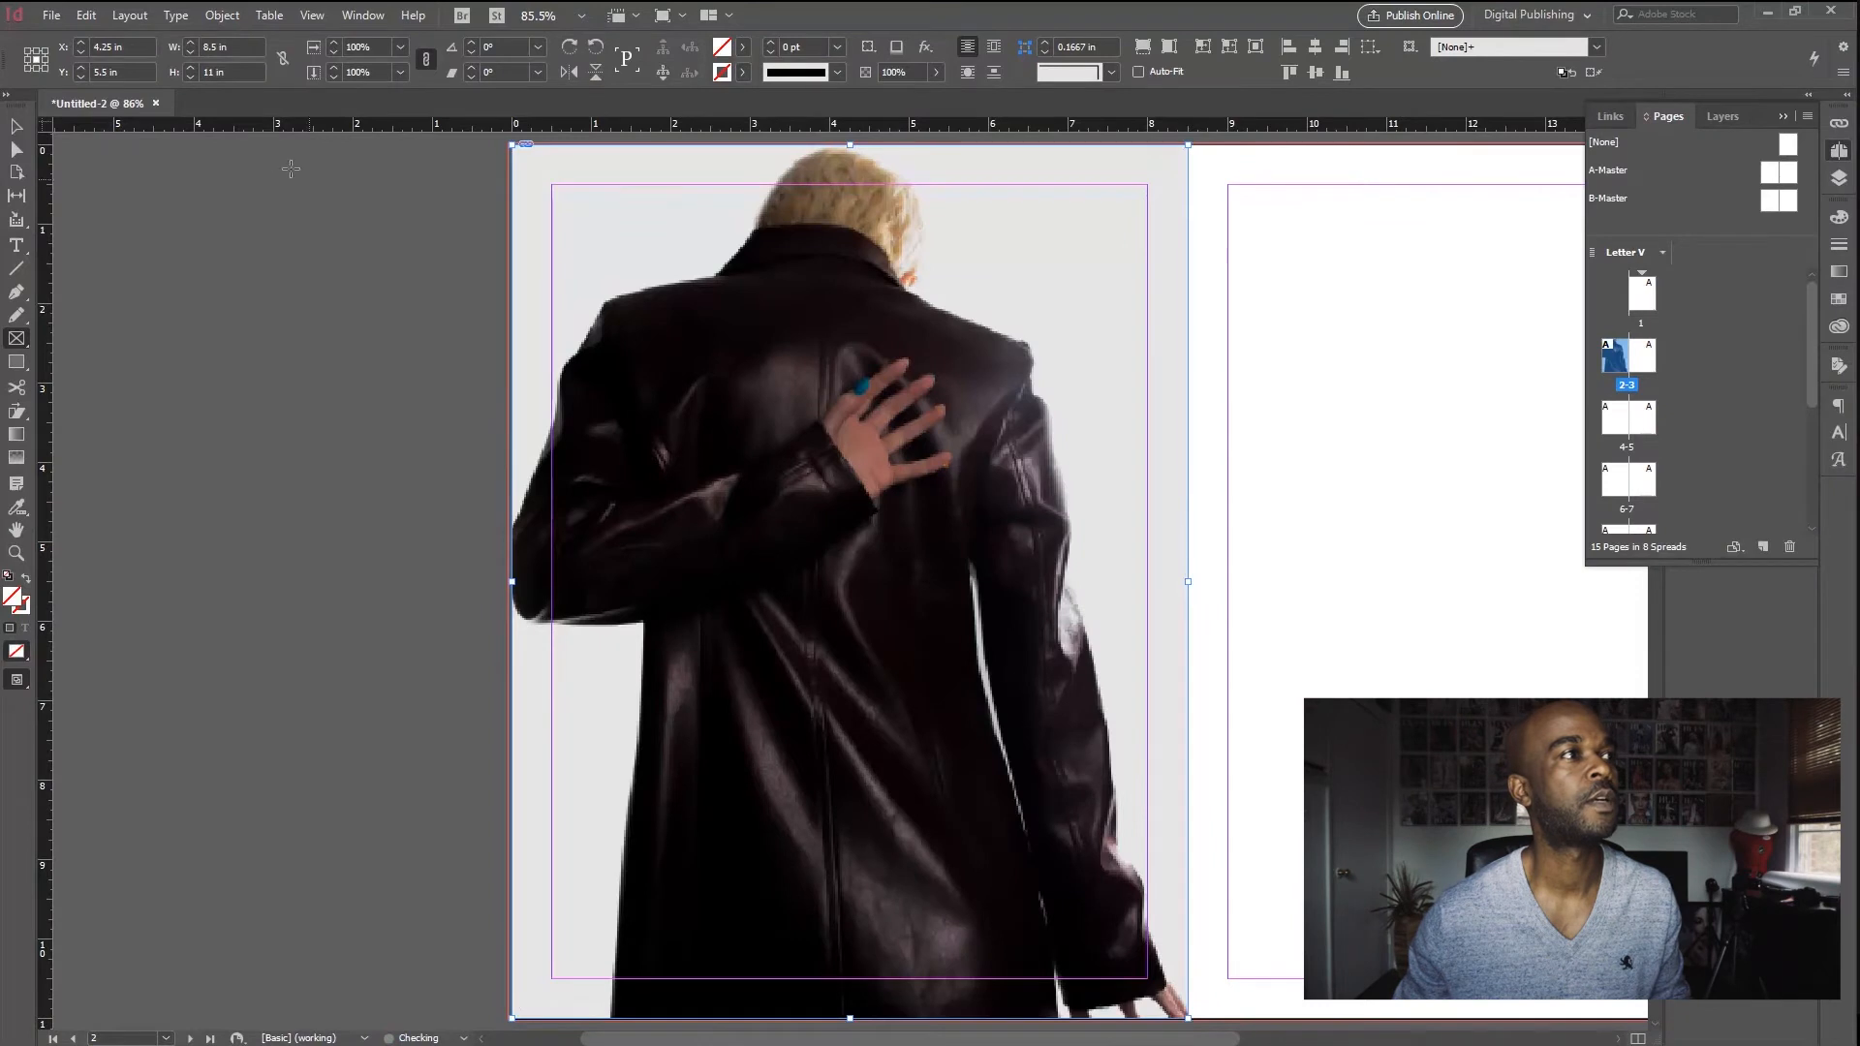
left_click(17, 126)
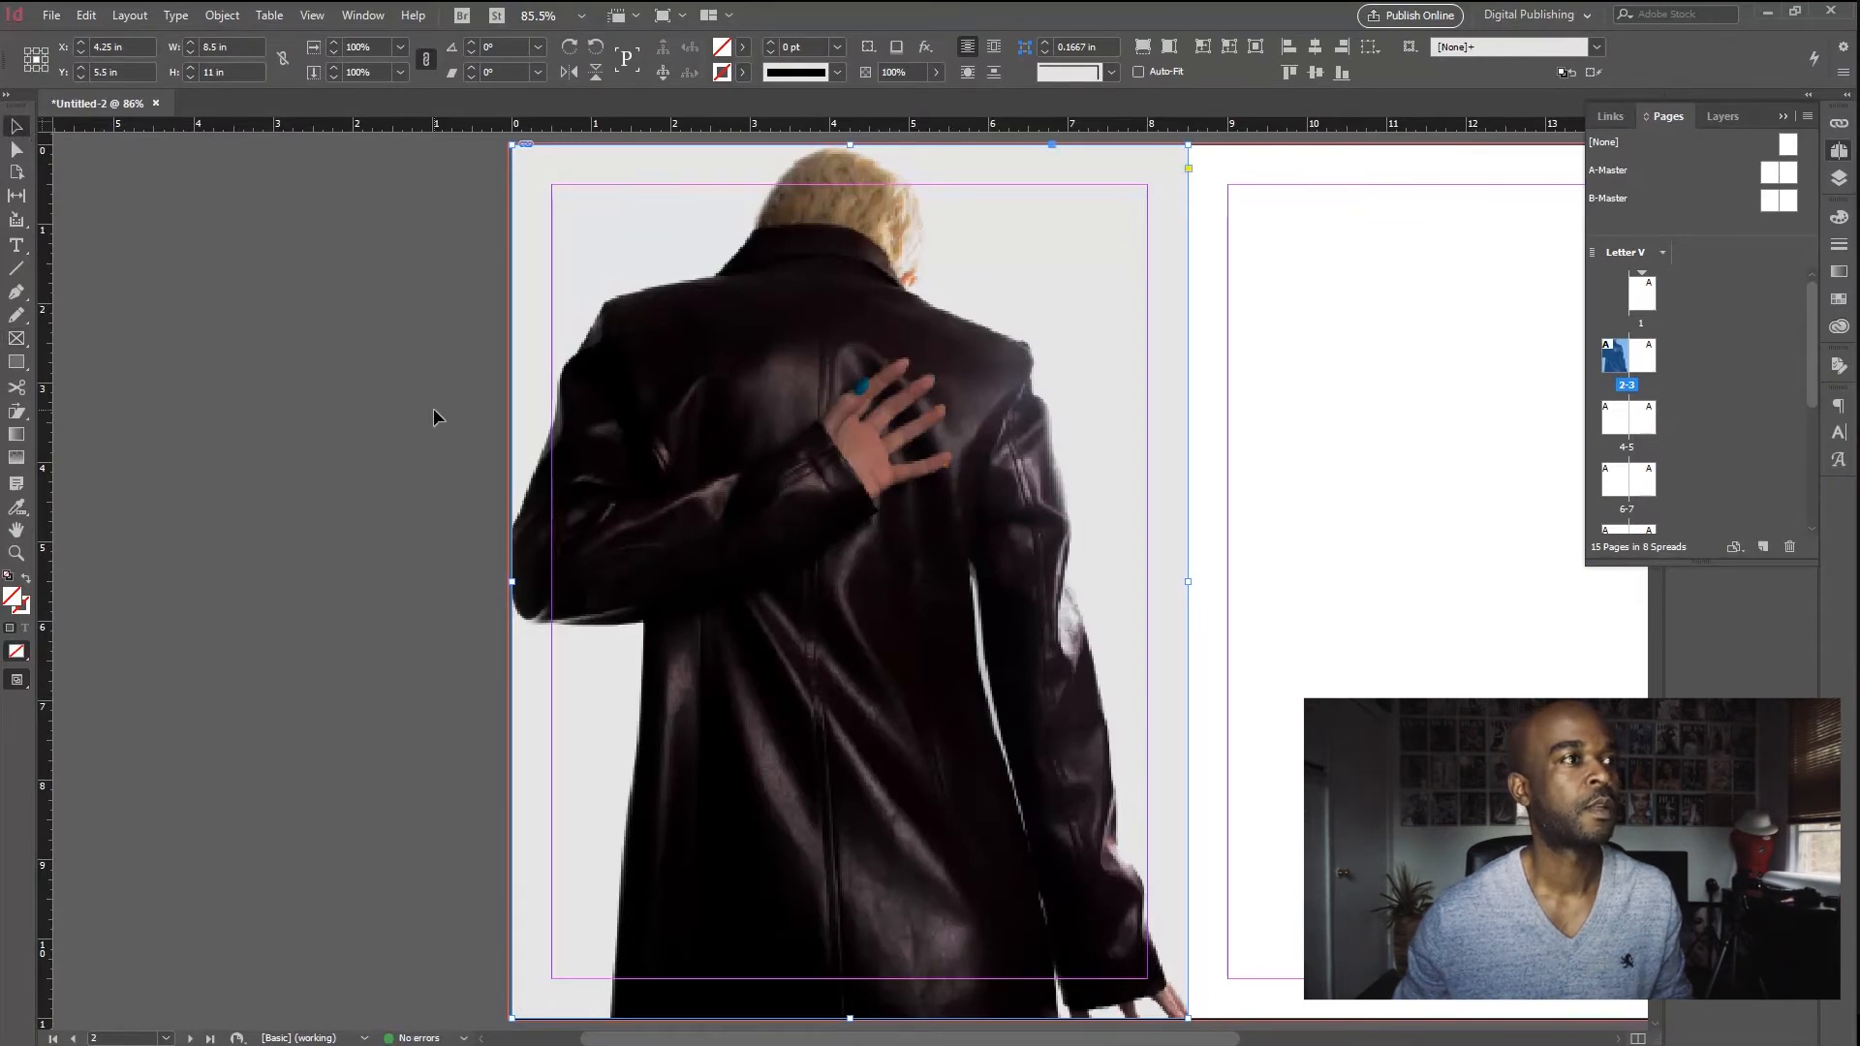
left_click(453, 388)
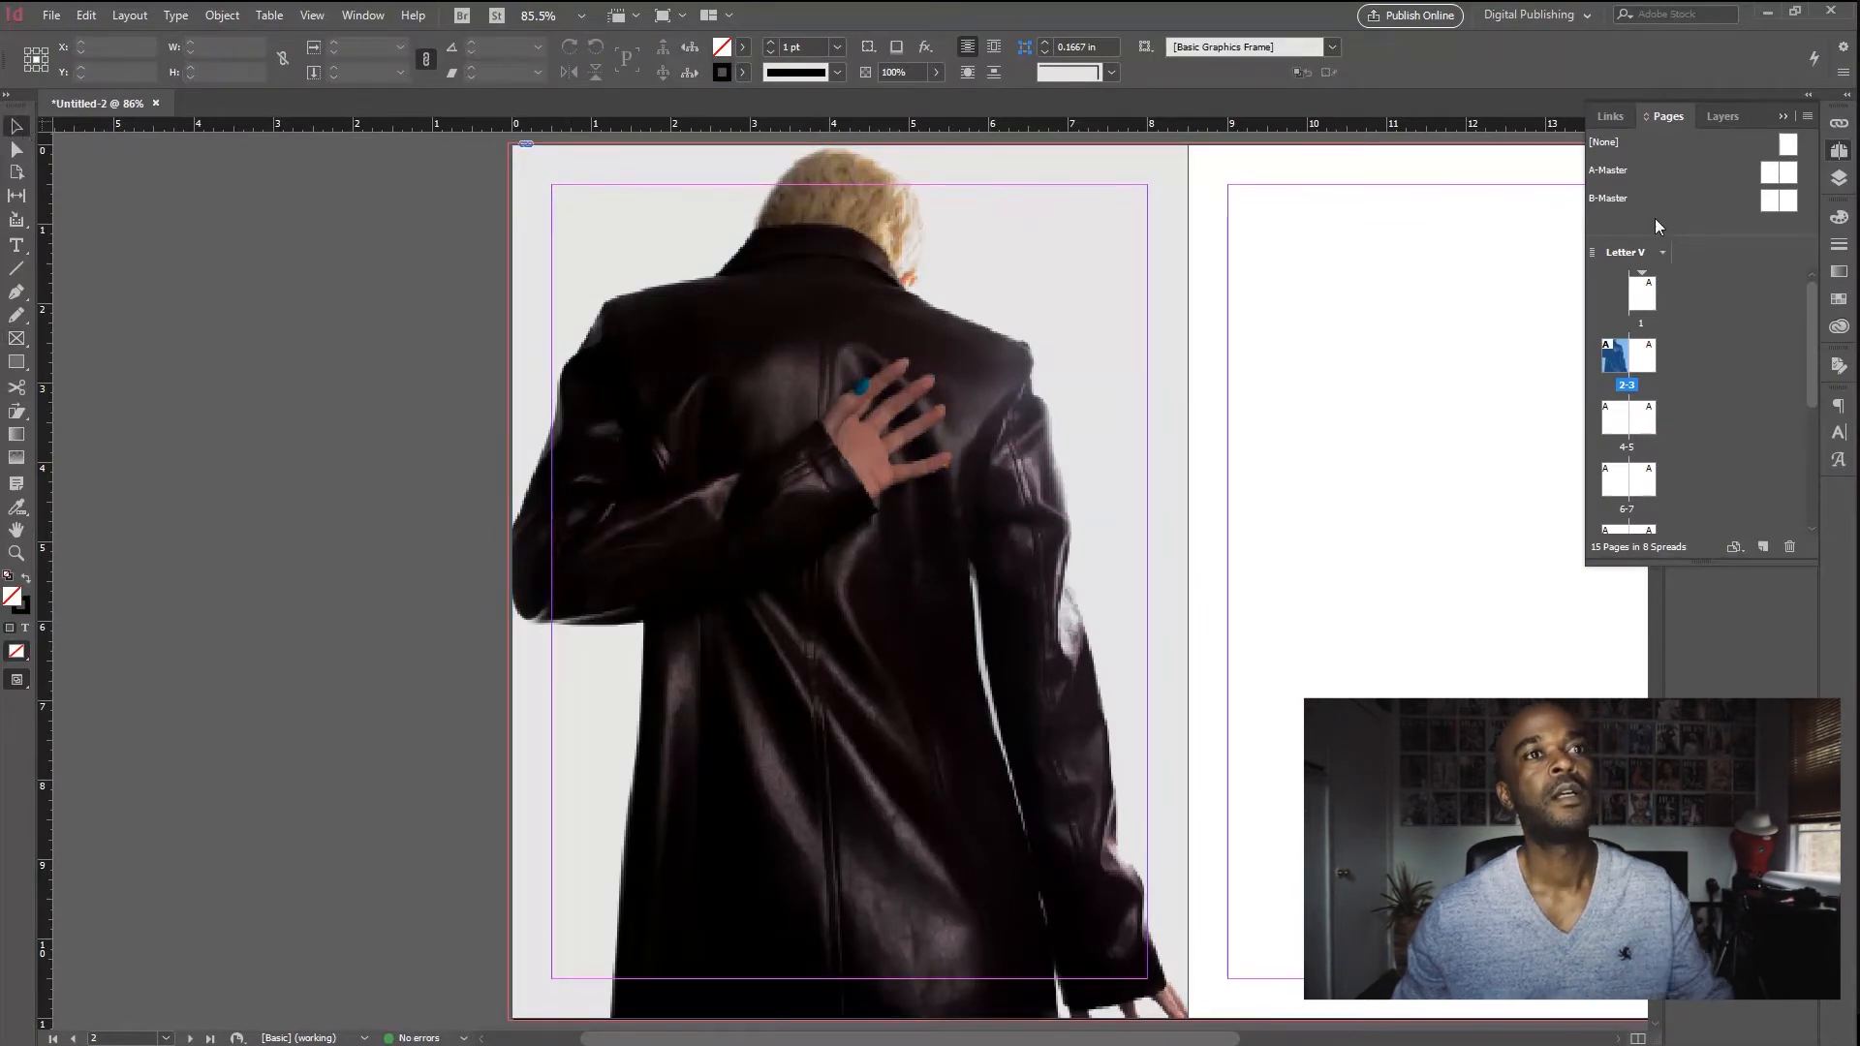
Step: Shift the placed image toward page 3 and partway back to expose the header and page number beneath it
left_click(1072, 341)
left_click_drag(839, 335, 880, 351)
mouse_move(646, 277)
left_mouse_down()
mouse_move(732, 288)
mouse_move(654, 299)
left_mouse_up()
right_click(659, 284)
left_click(825, 239)
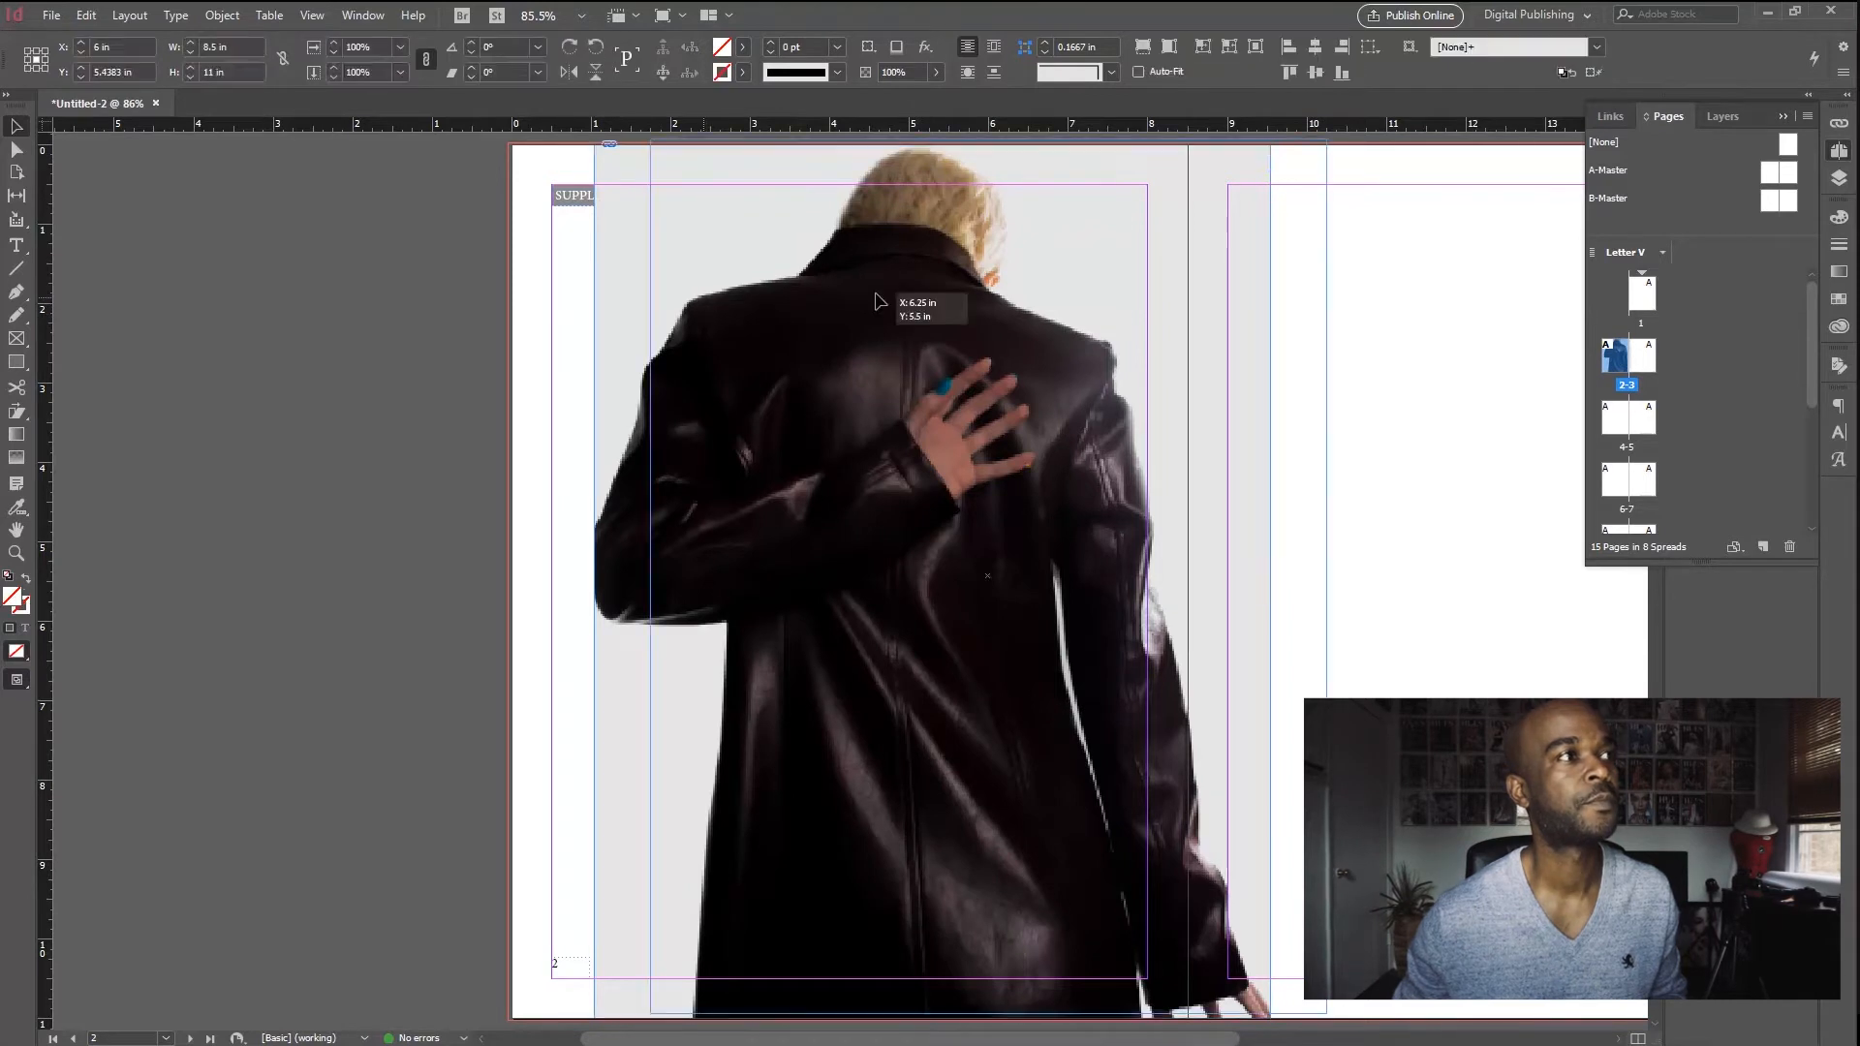
left_click_drag(713, 295, 1005, 288)
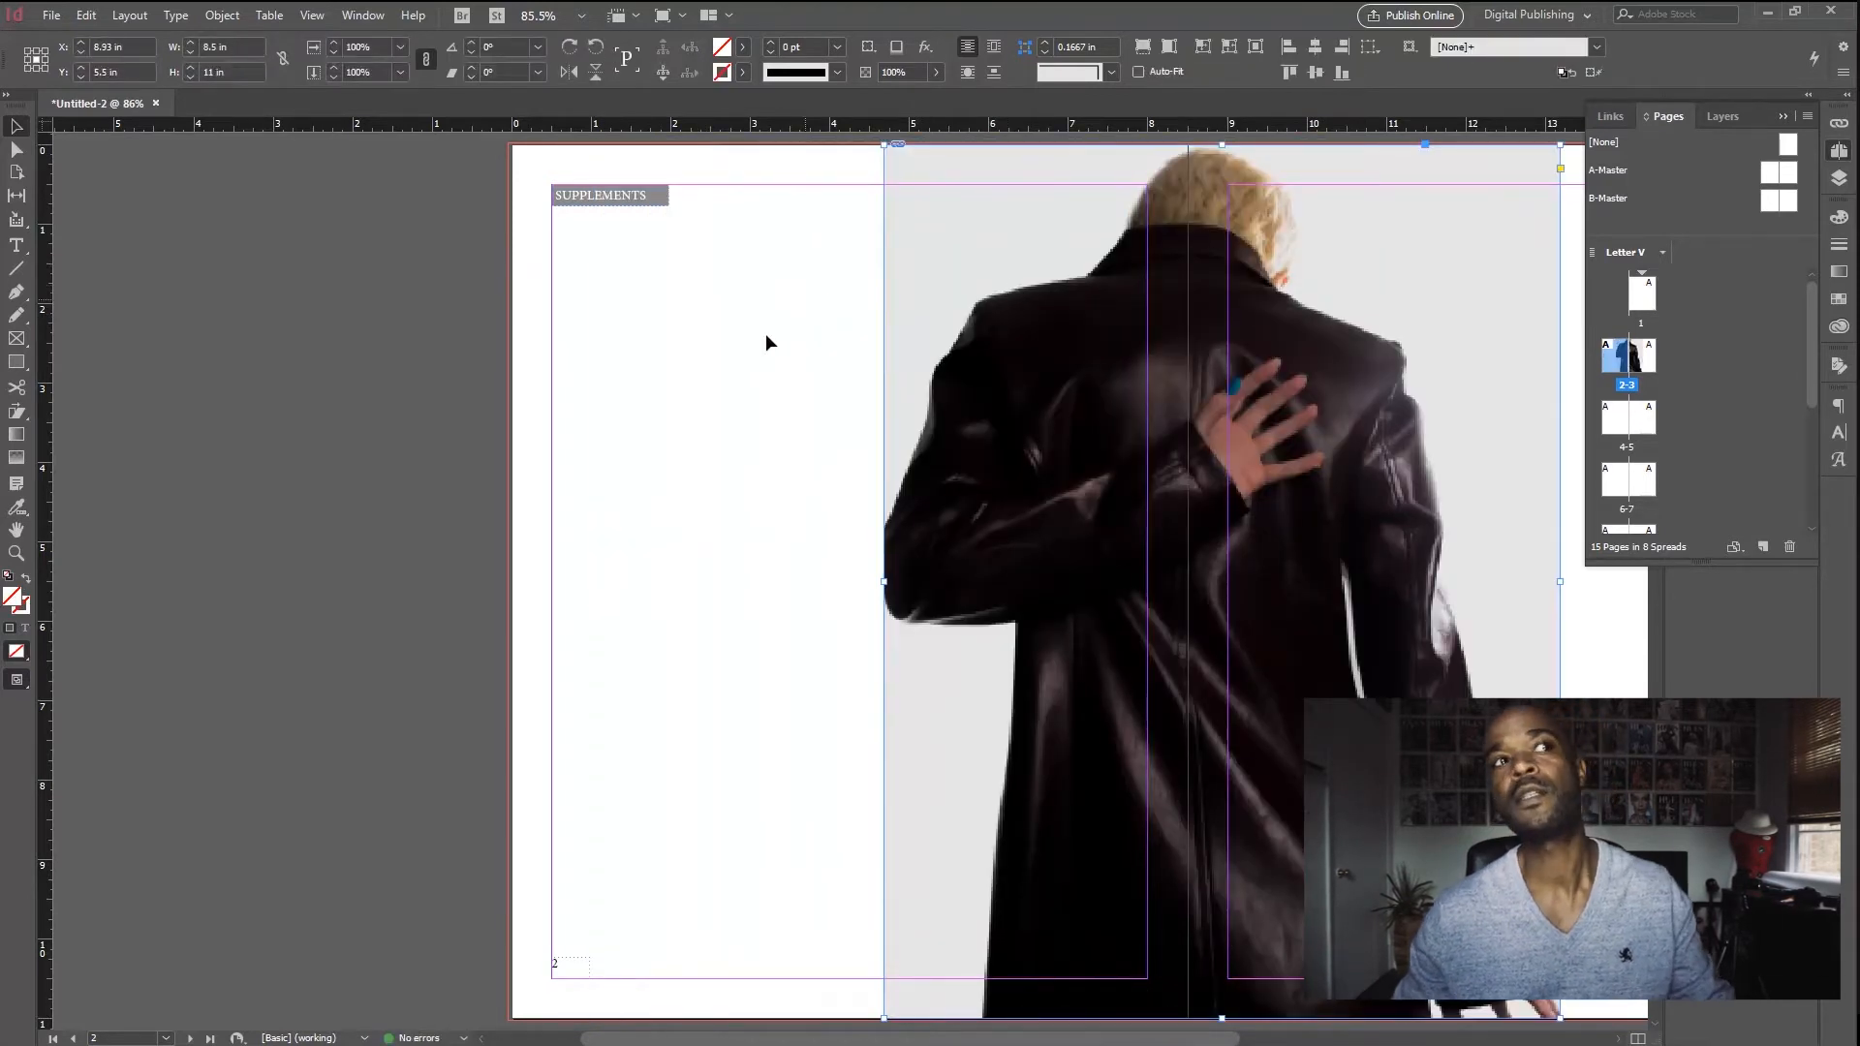
left_click_drag(1208, 282, 892, 336)
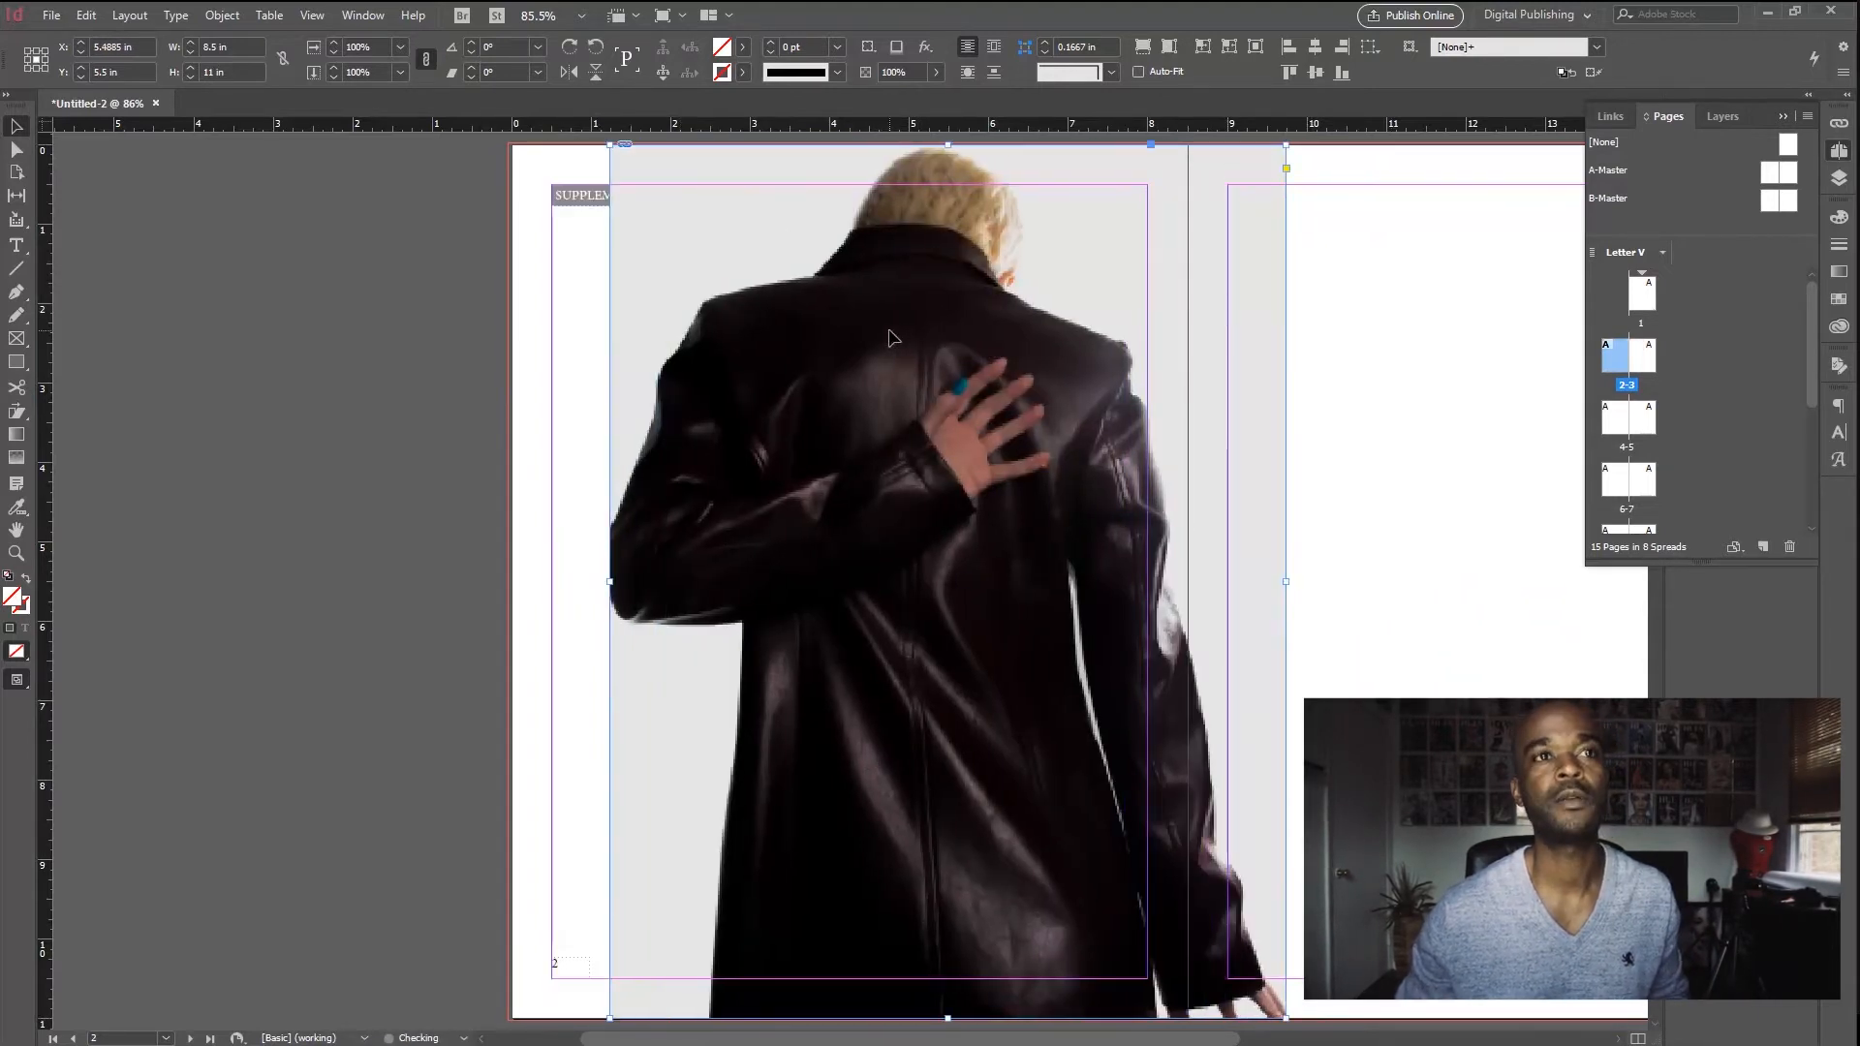
Step: Set the image frame's transparency blending mode to Overlay
right_click(892, 336)
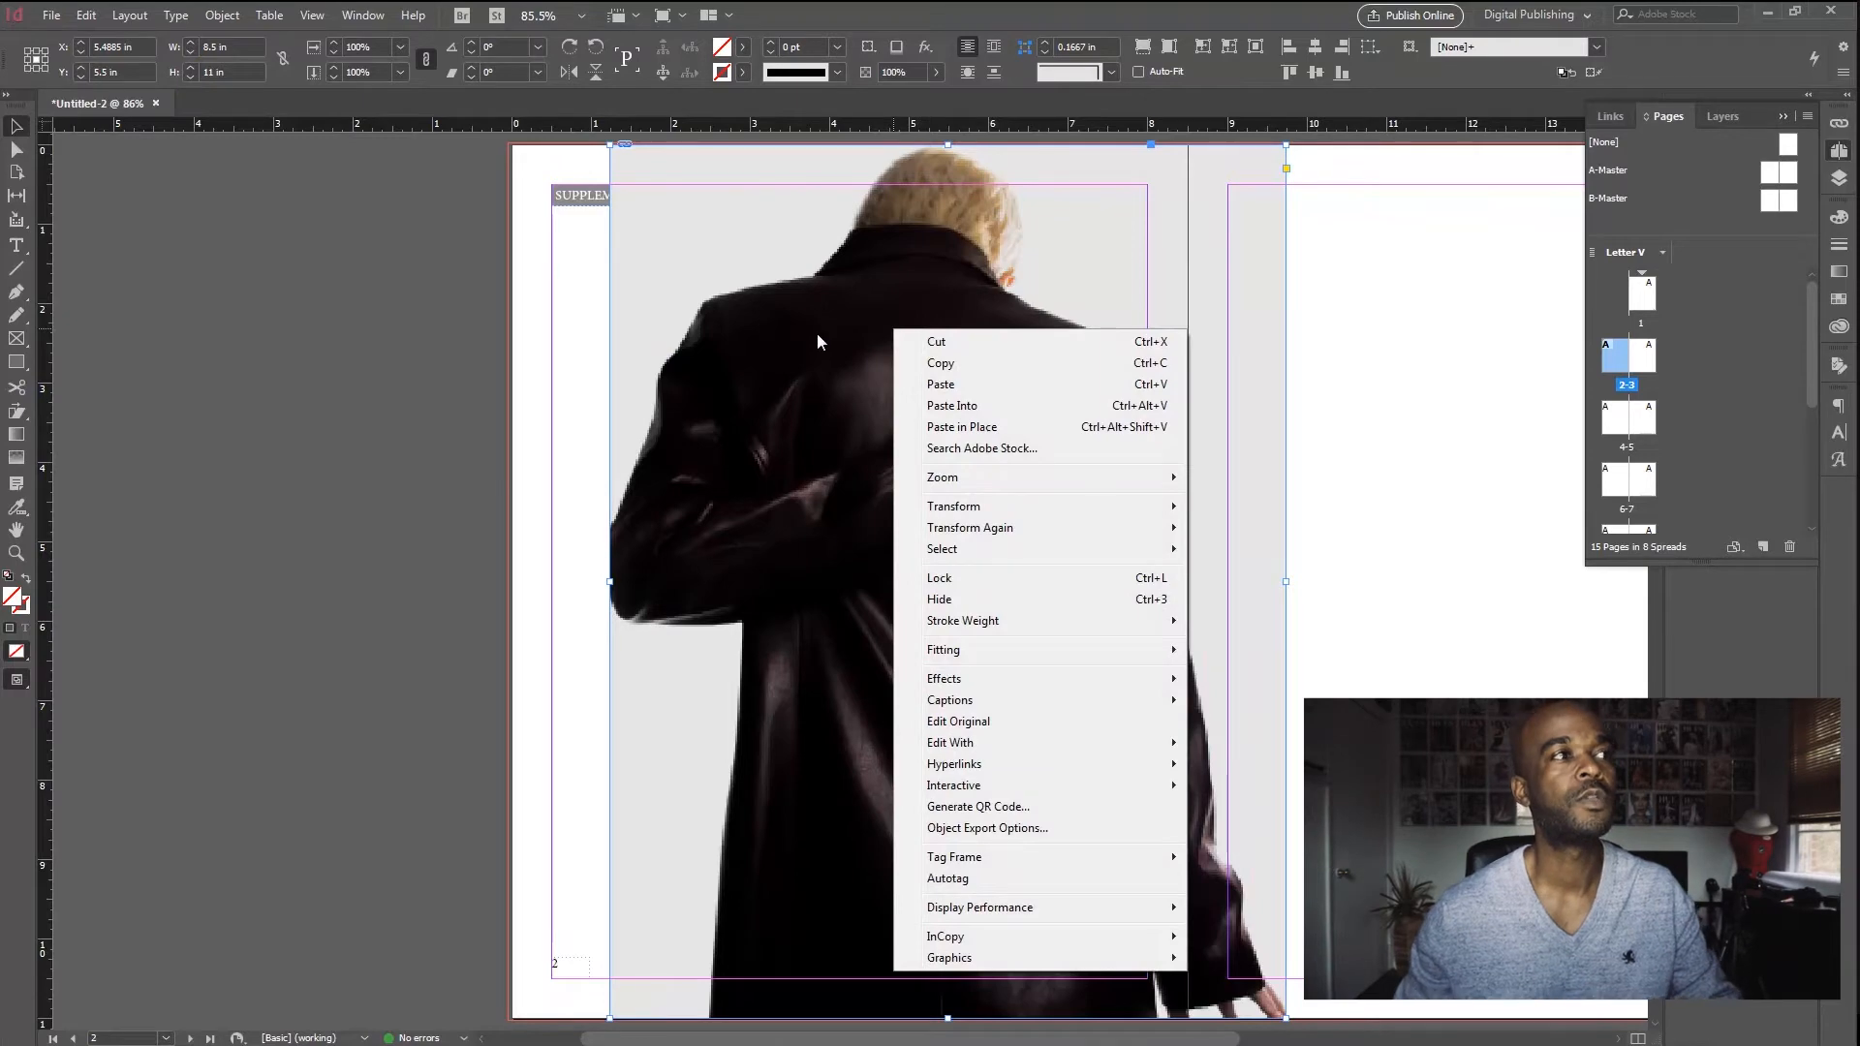
mouse_move(980, 684)
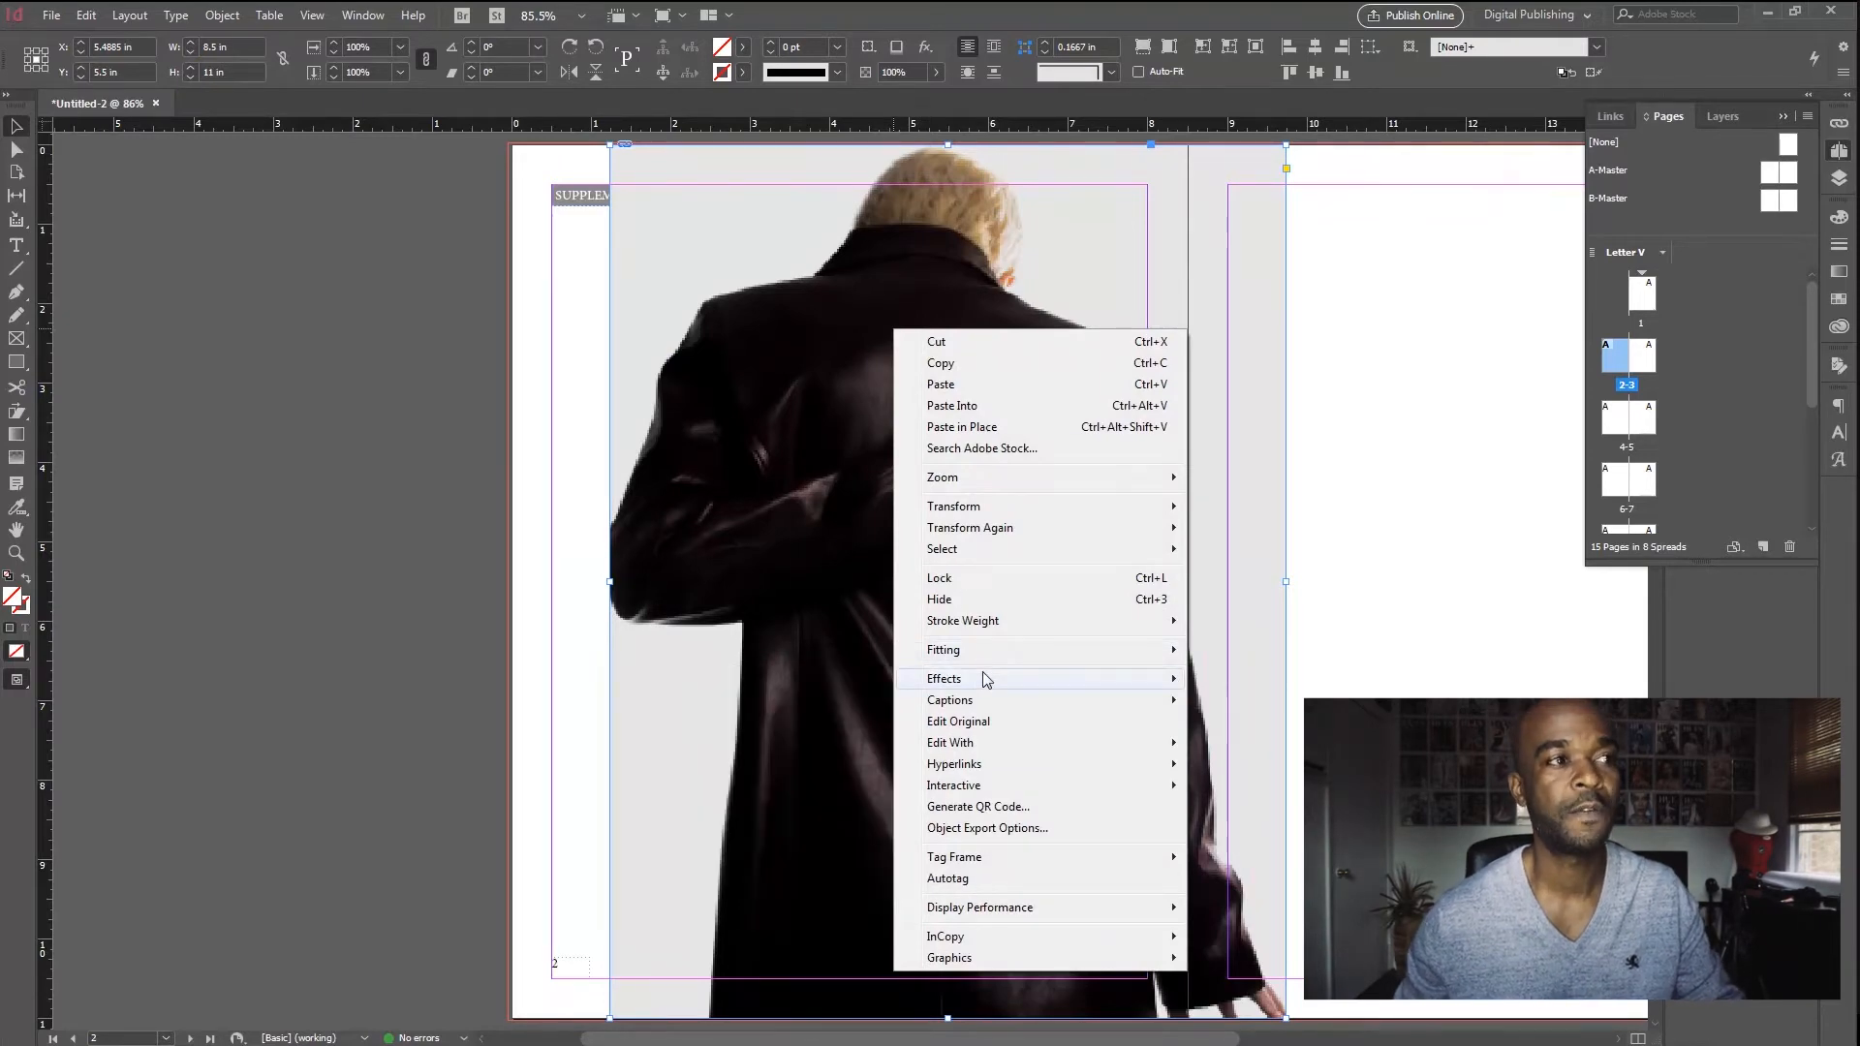
left_click(845, 680)
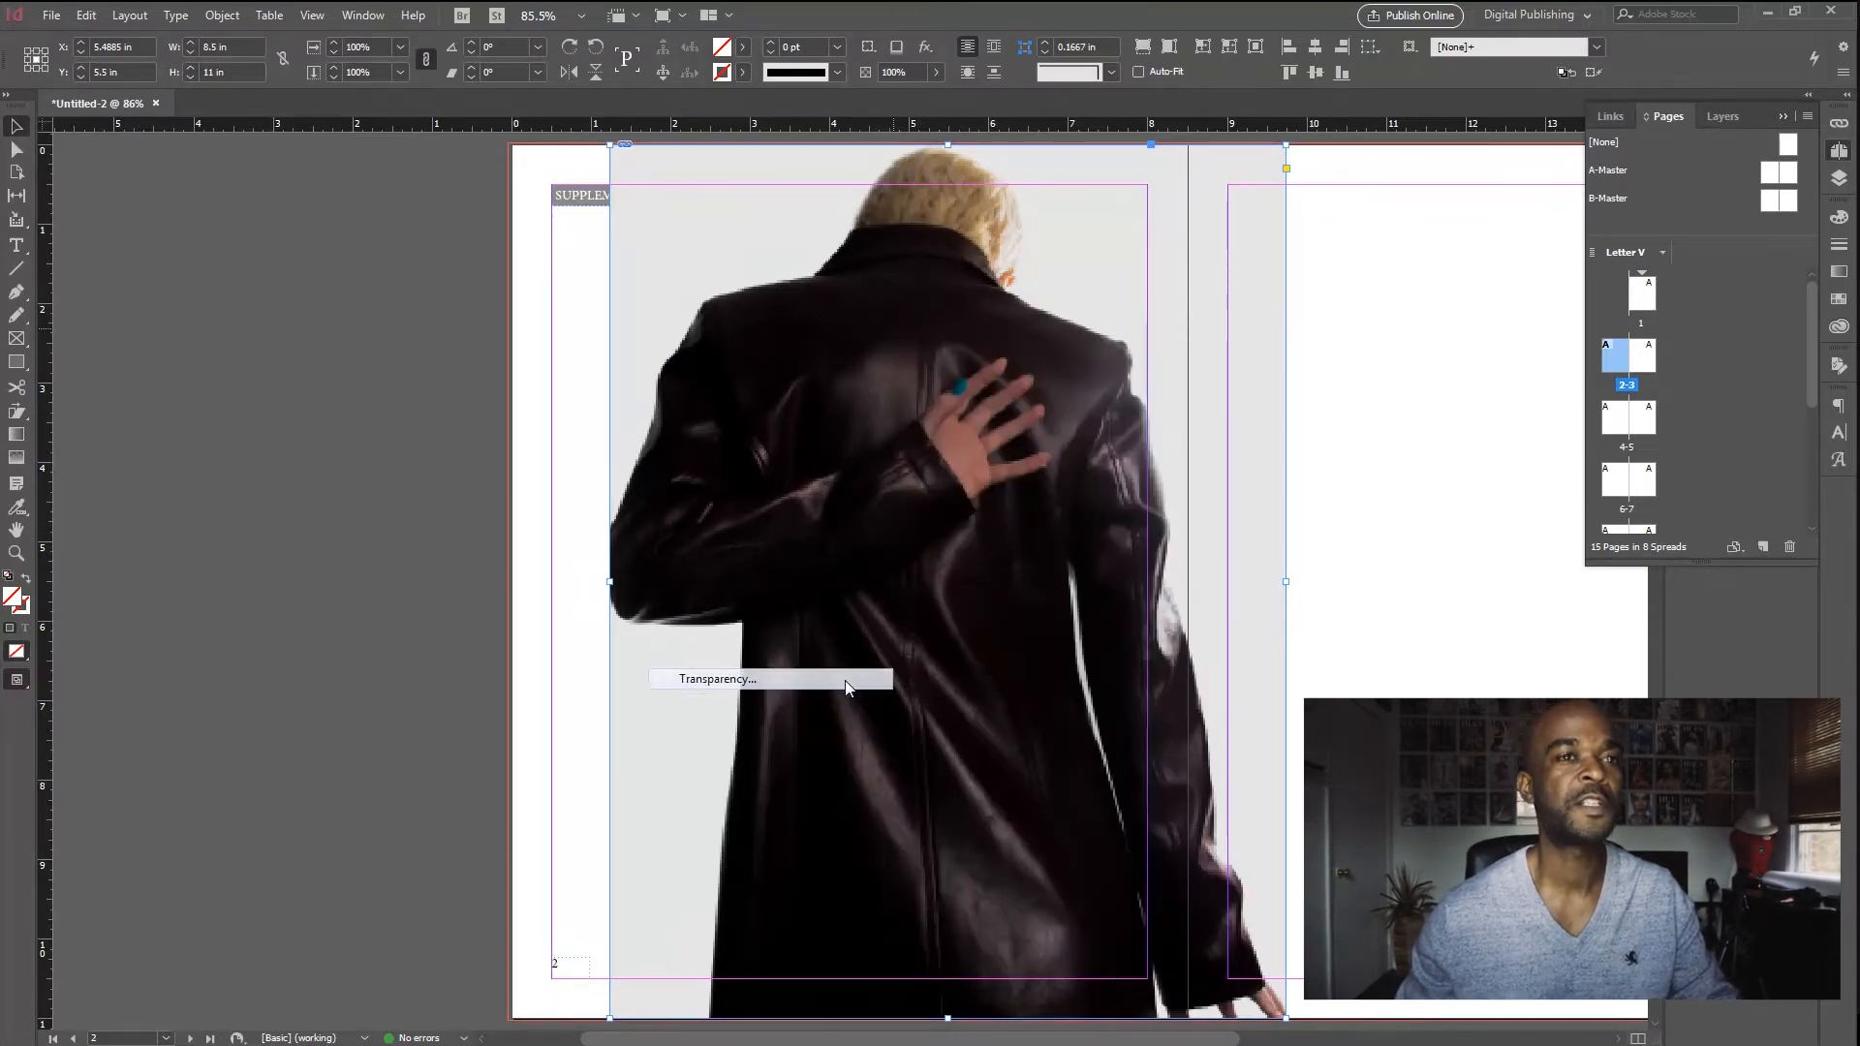
left_click(539, 250)
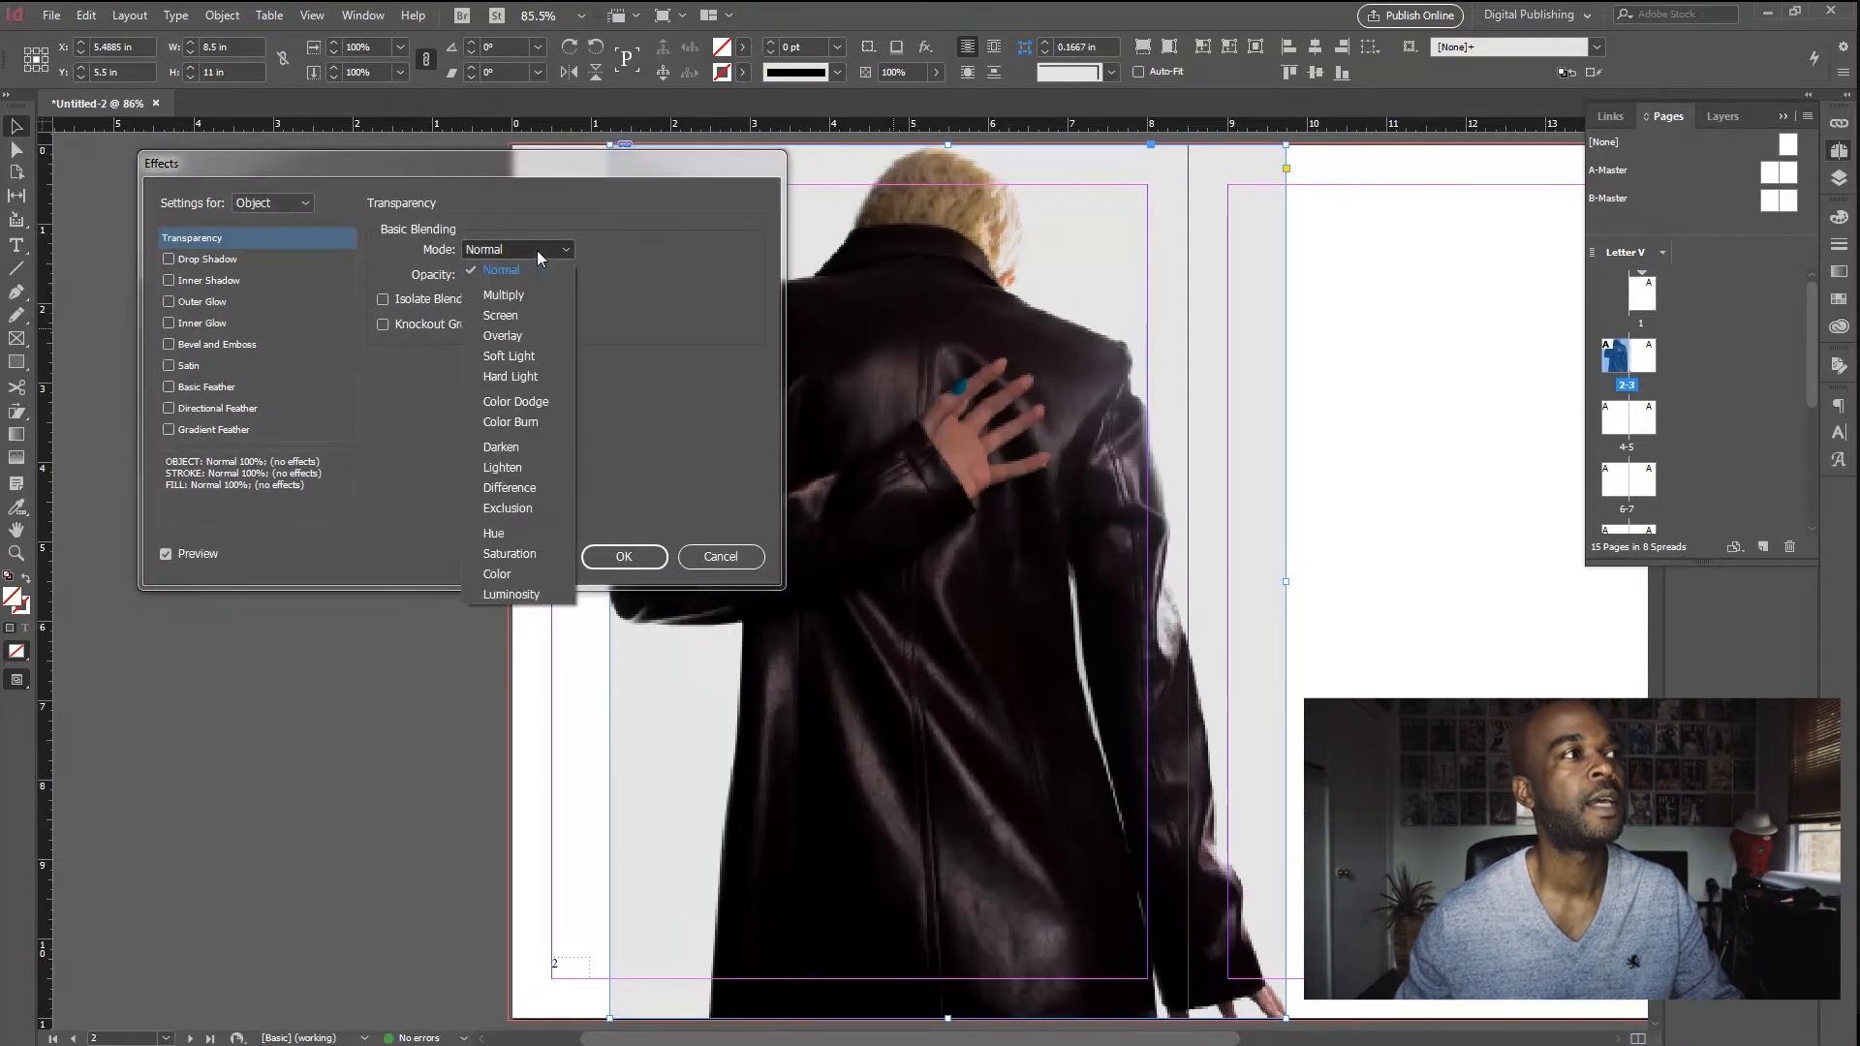
left_click(525, 335)
left_click_drag(775, 170, 1311, 213)
left_click(1054, 291)
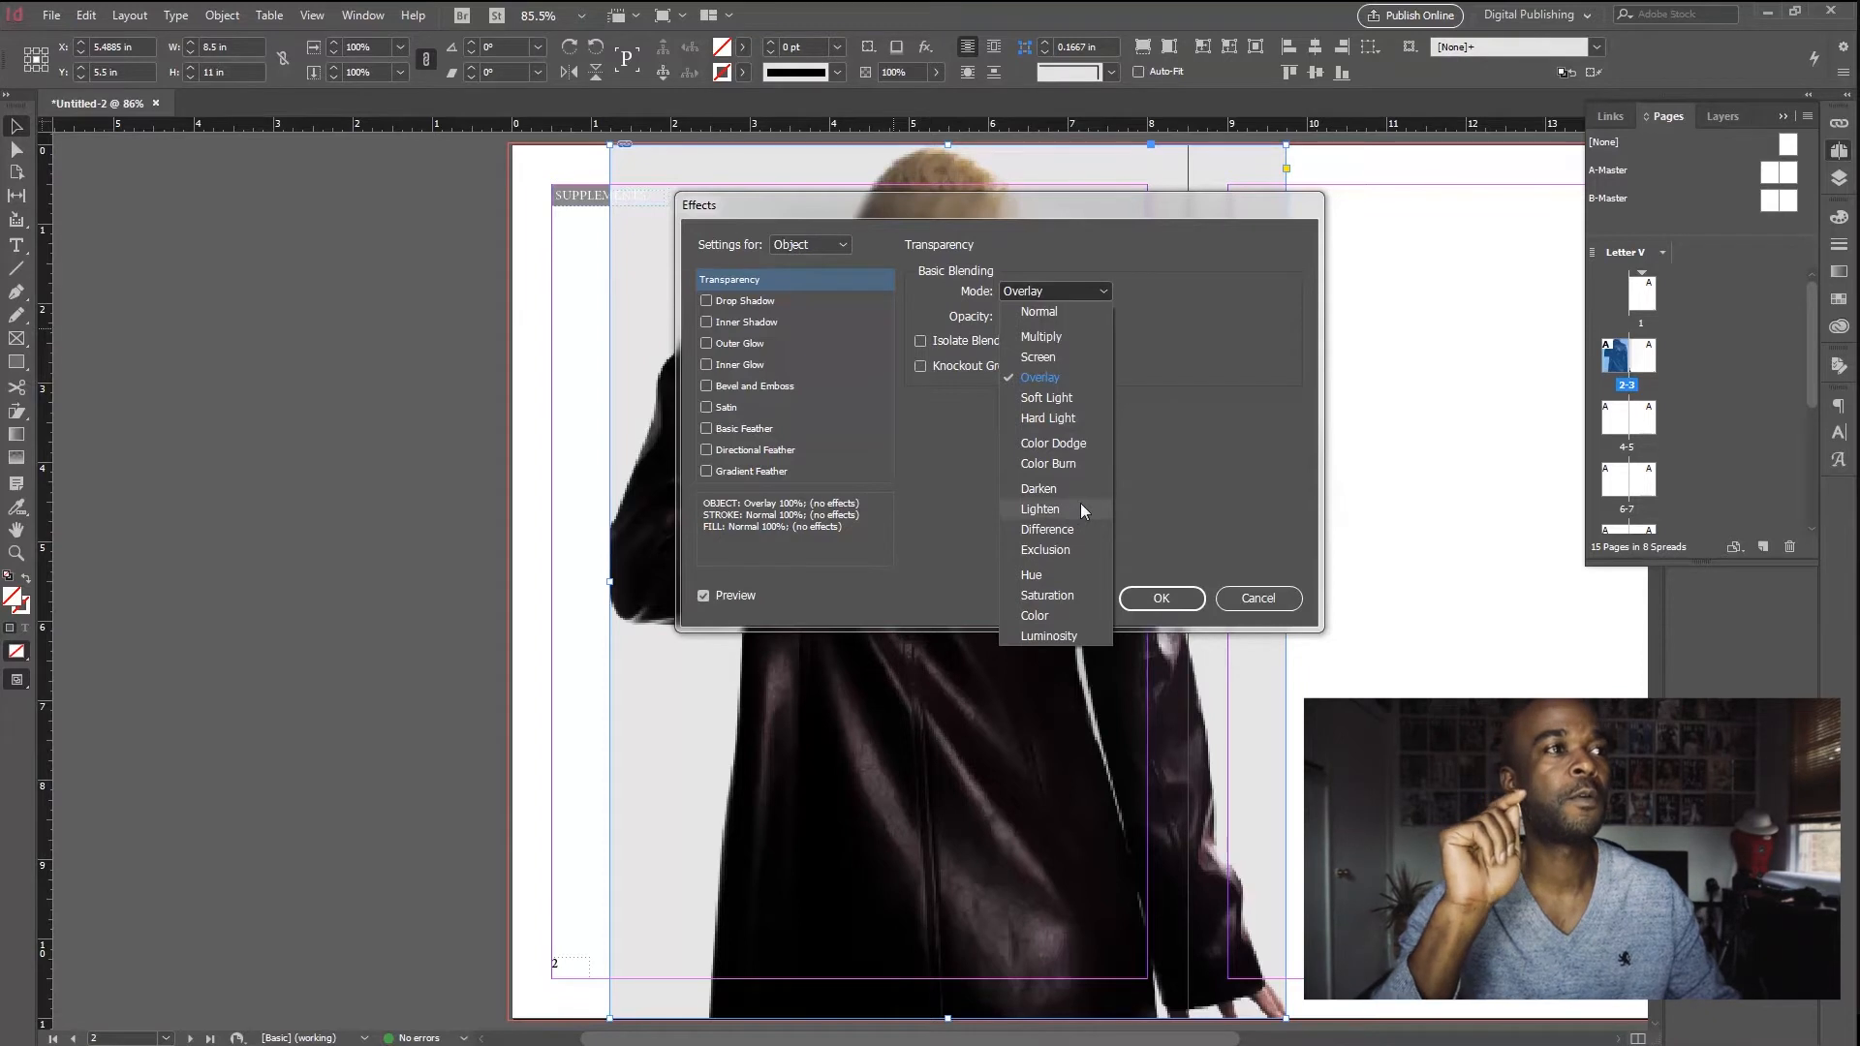
left_click(1051, 377)
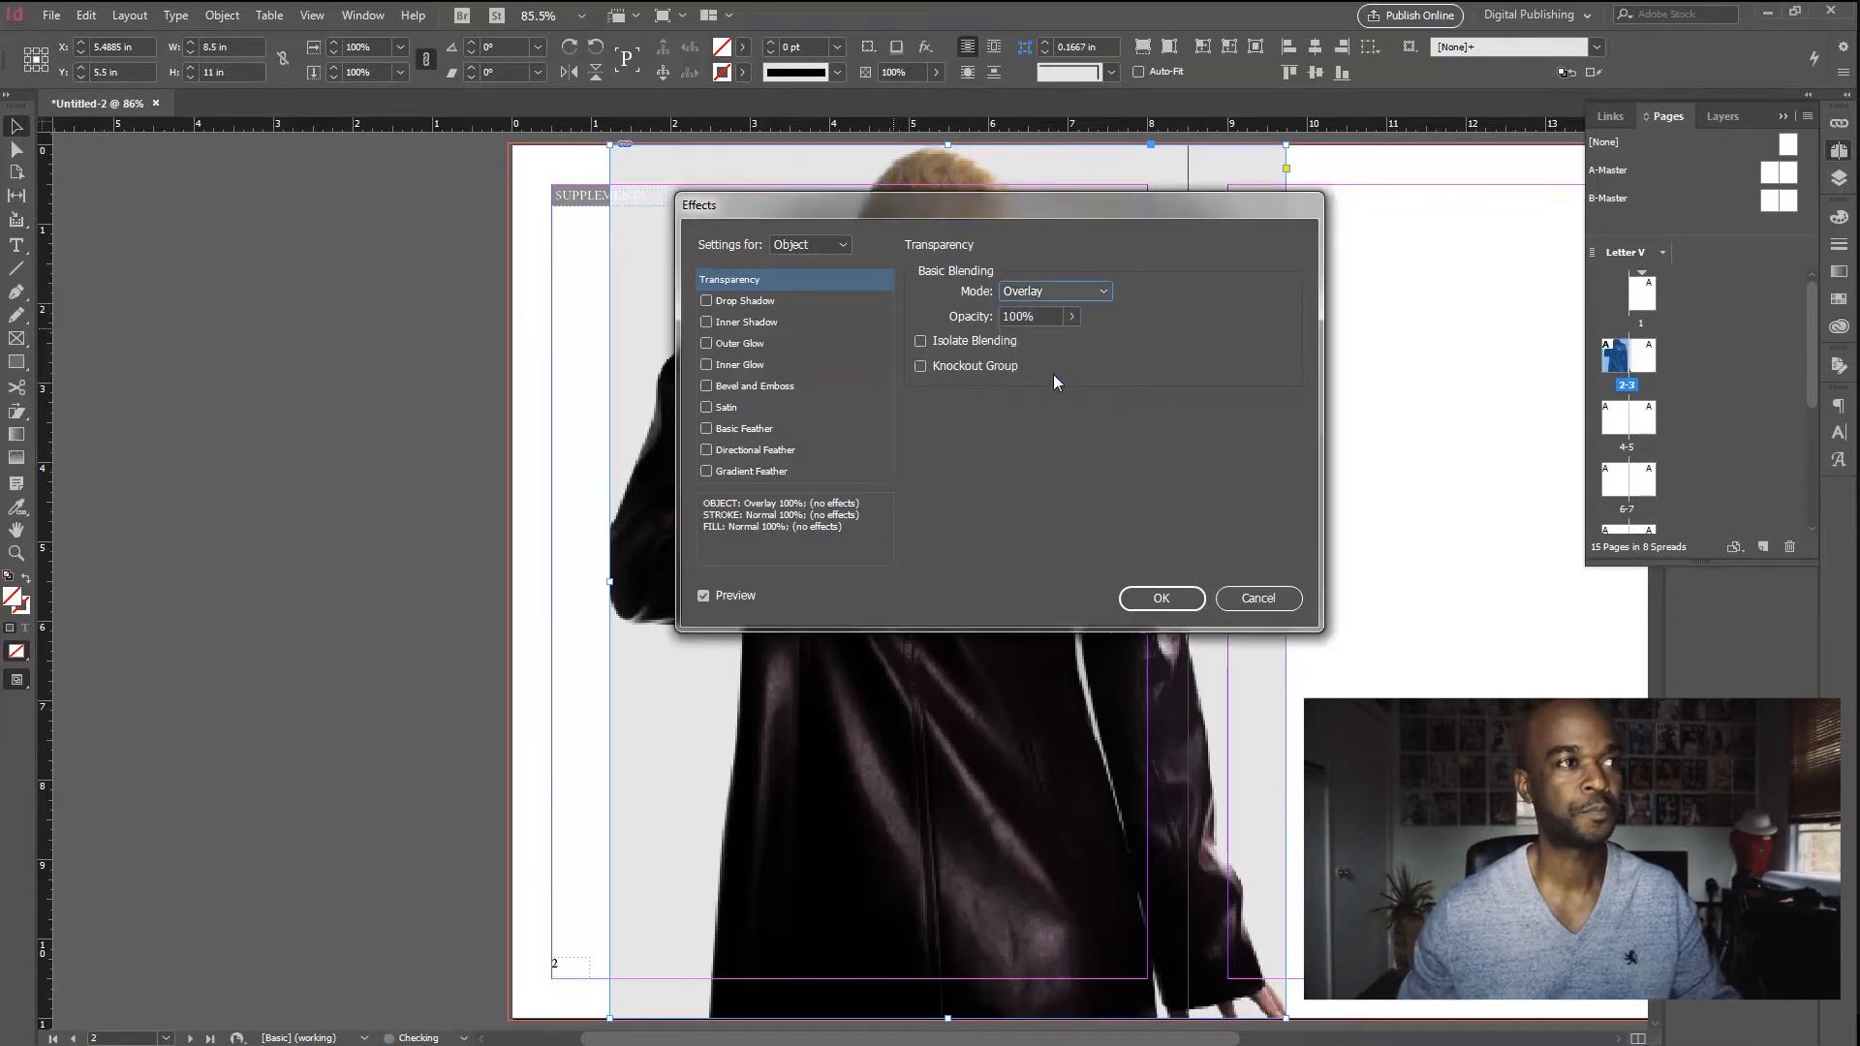
left_click(1153, 604)
Step: Move the image back to cover page 2 exactly and inspect the blended SUPPLEMENTS header up close
left_click_drag(741, 313, 610, 338)
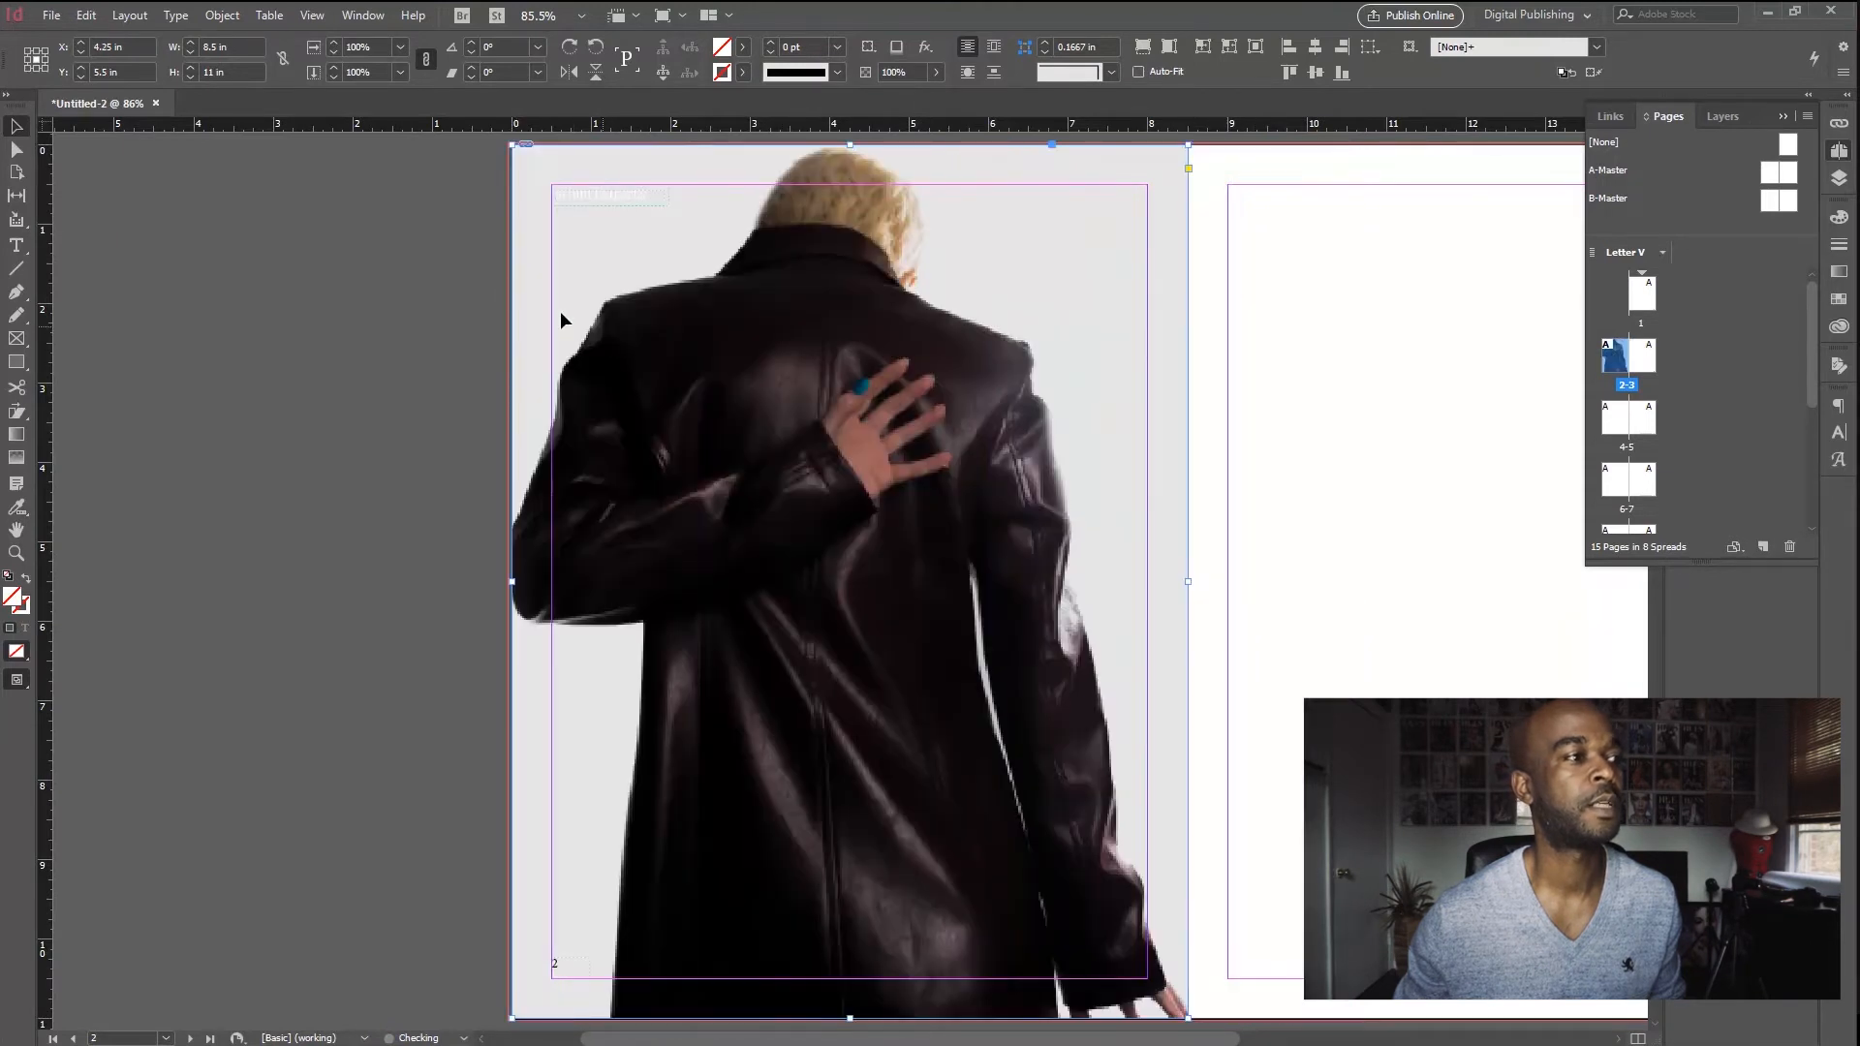
left_click(494, 285)
left_click_drag(580, 248, 745, 179)
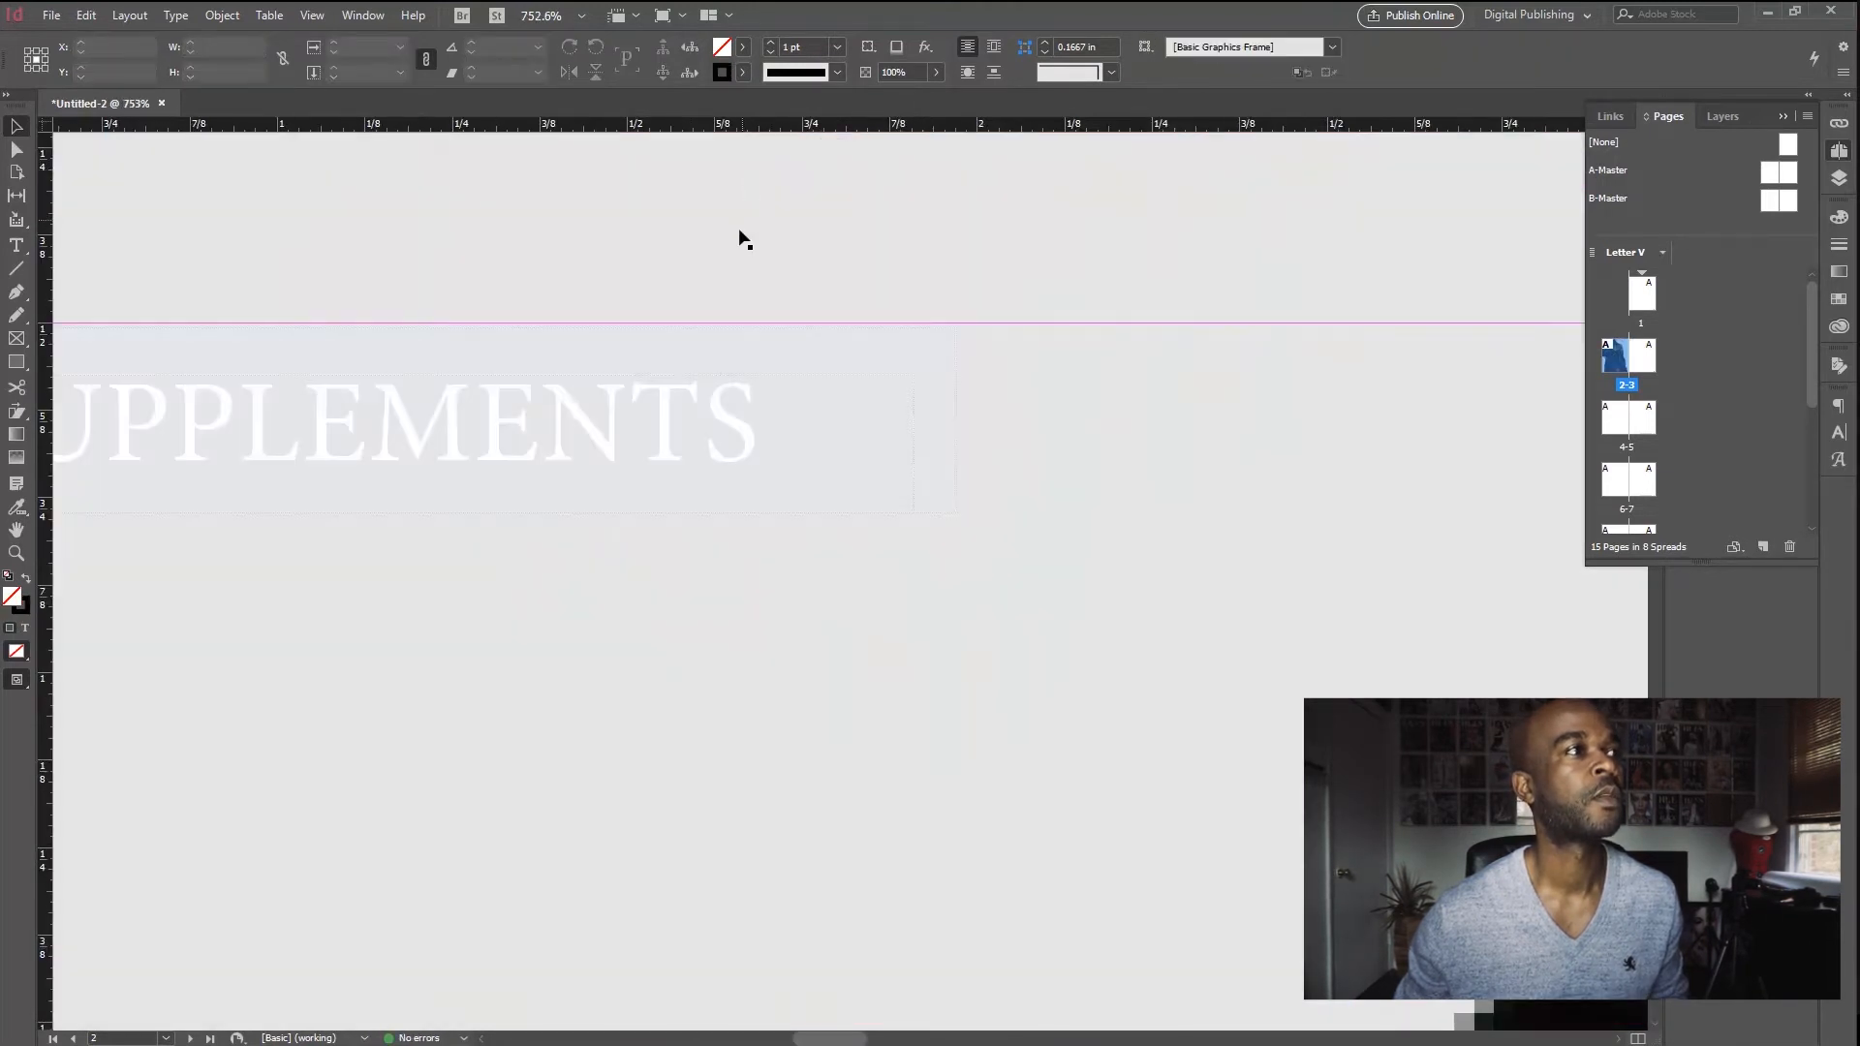
key("ctrl+alt+2")
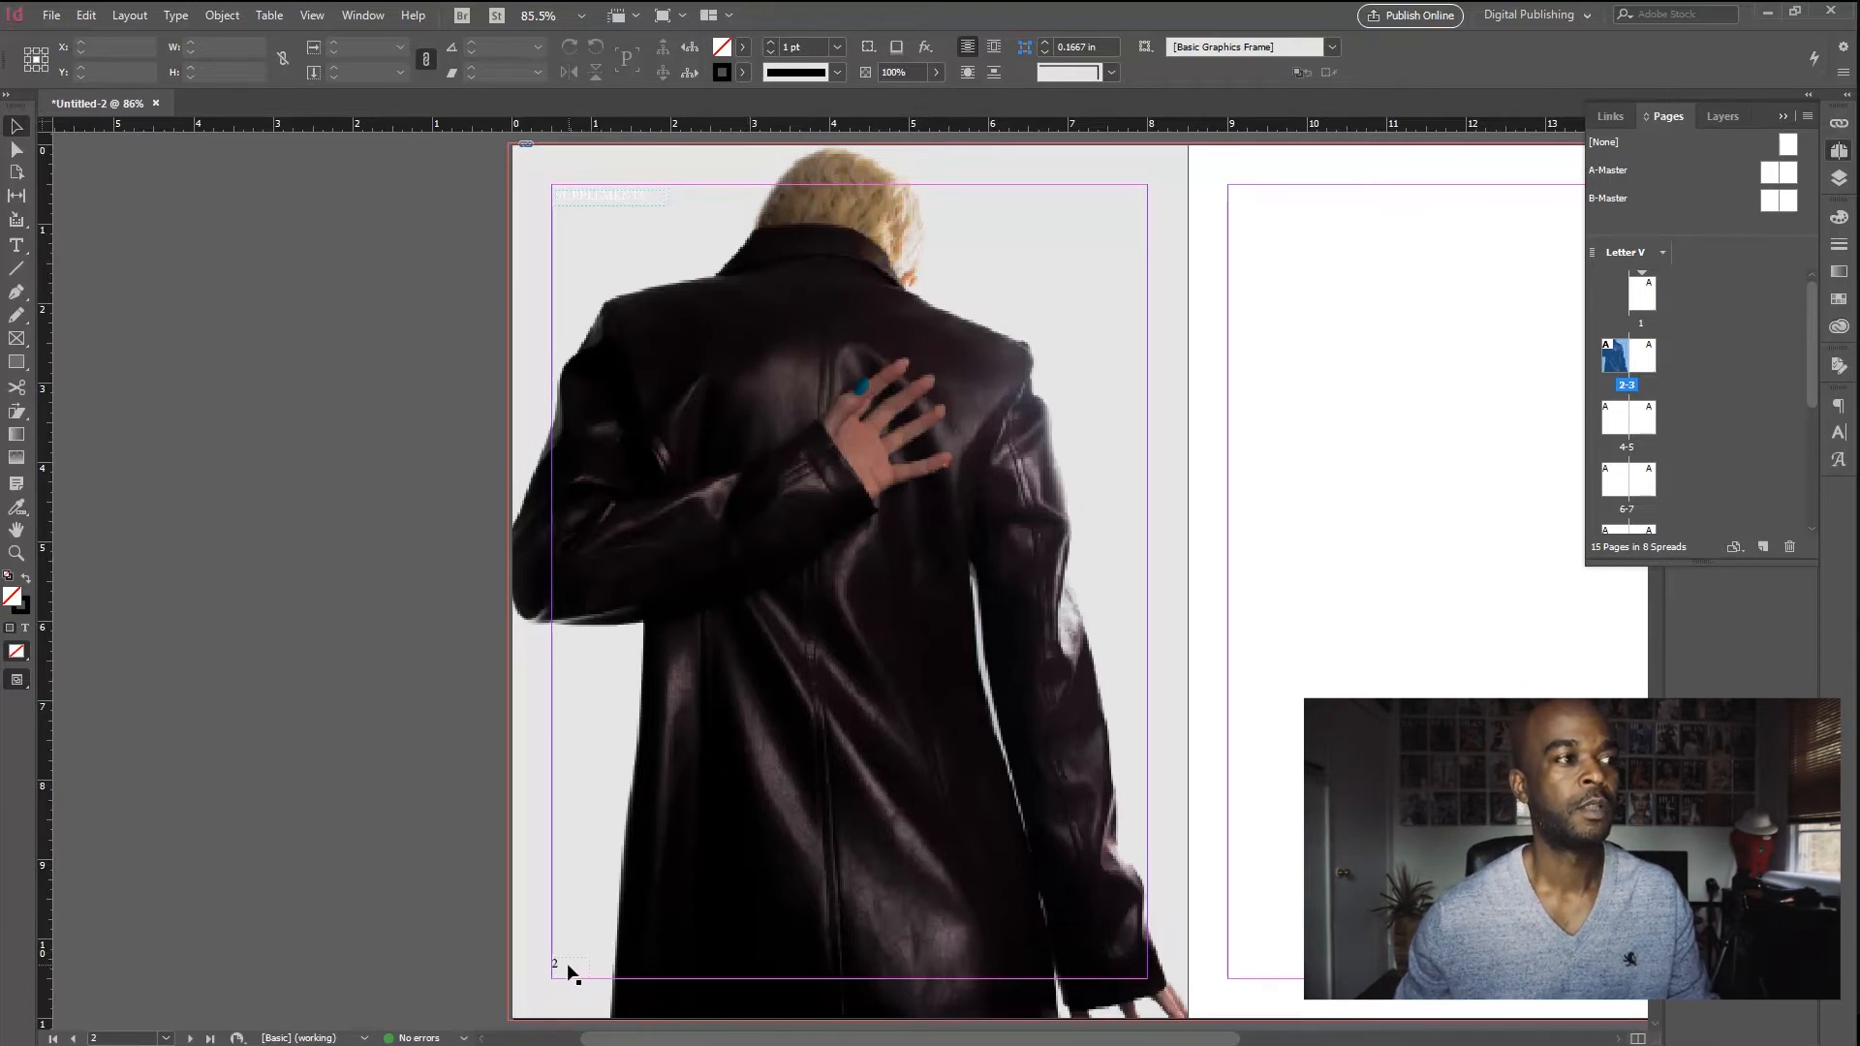
Step: Copy the full-page image from page 2 onto page 3, aligned to that page's edges
scroll(1213, 374, "right", 3)
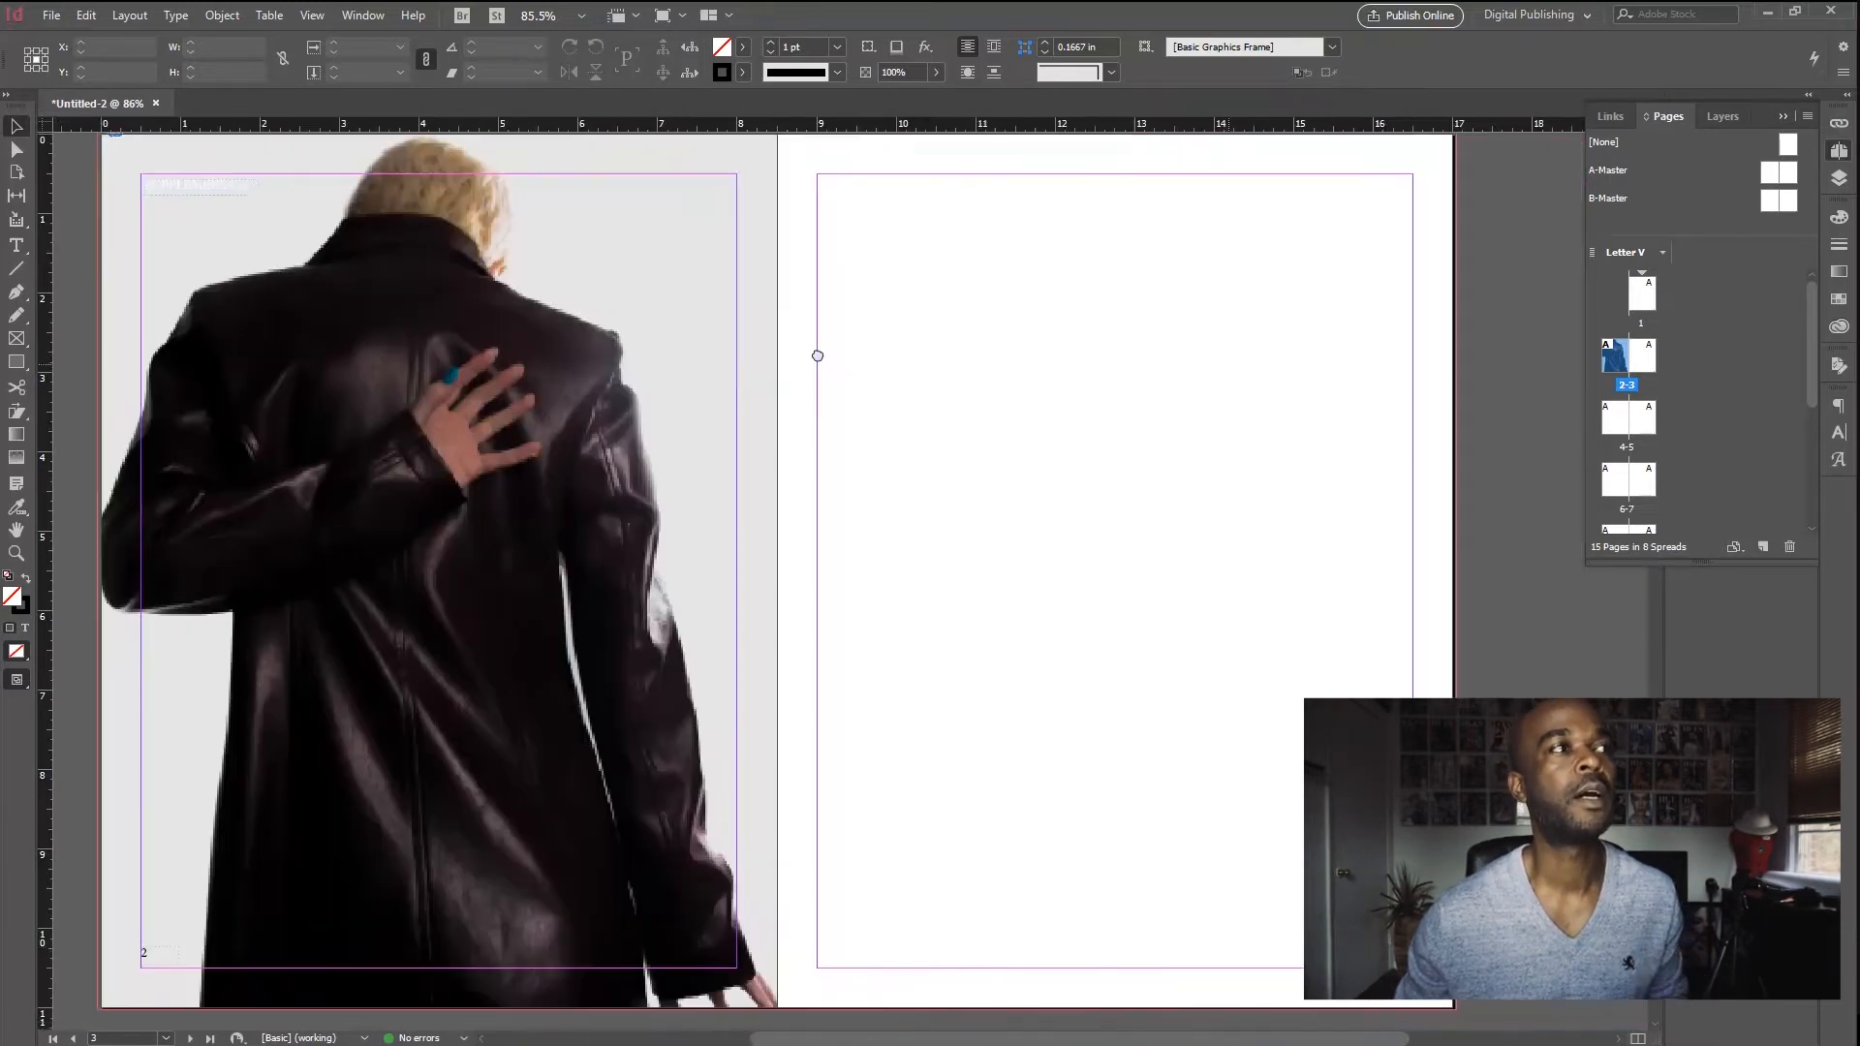
left_click_drag(626, 327, 1225, 392)
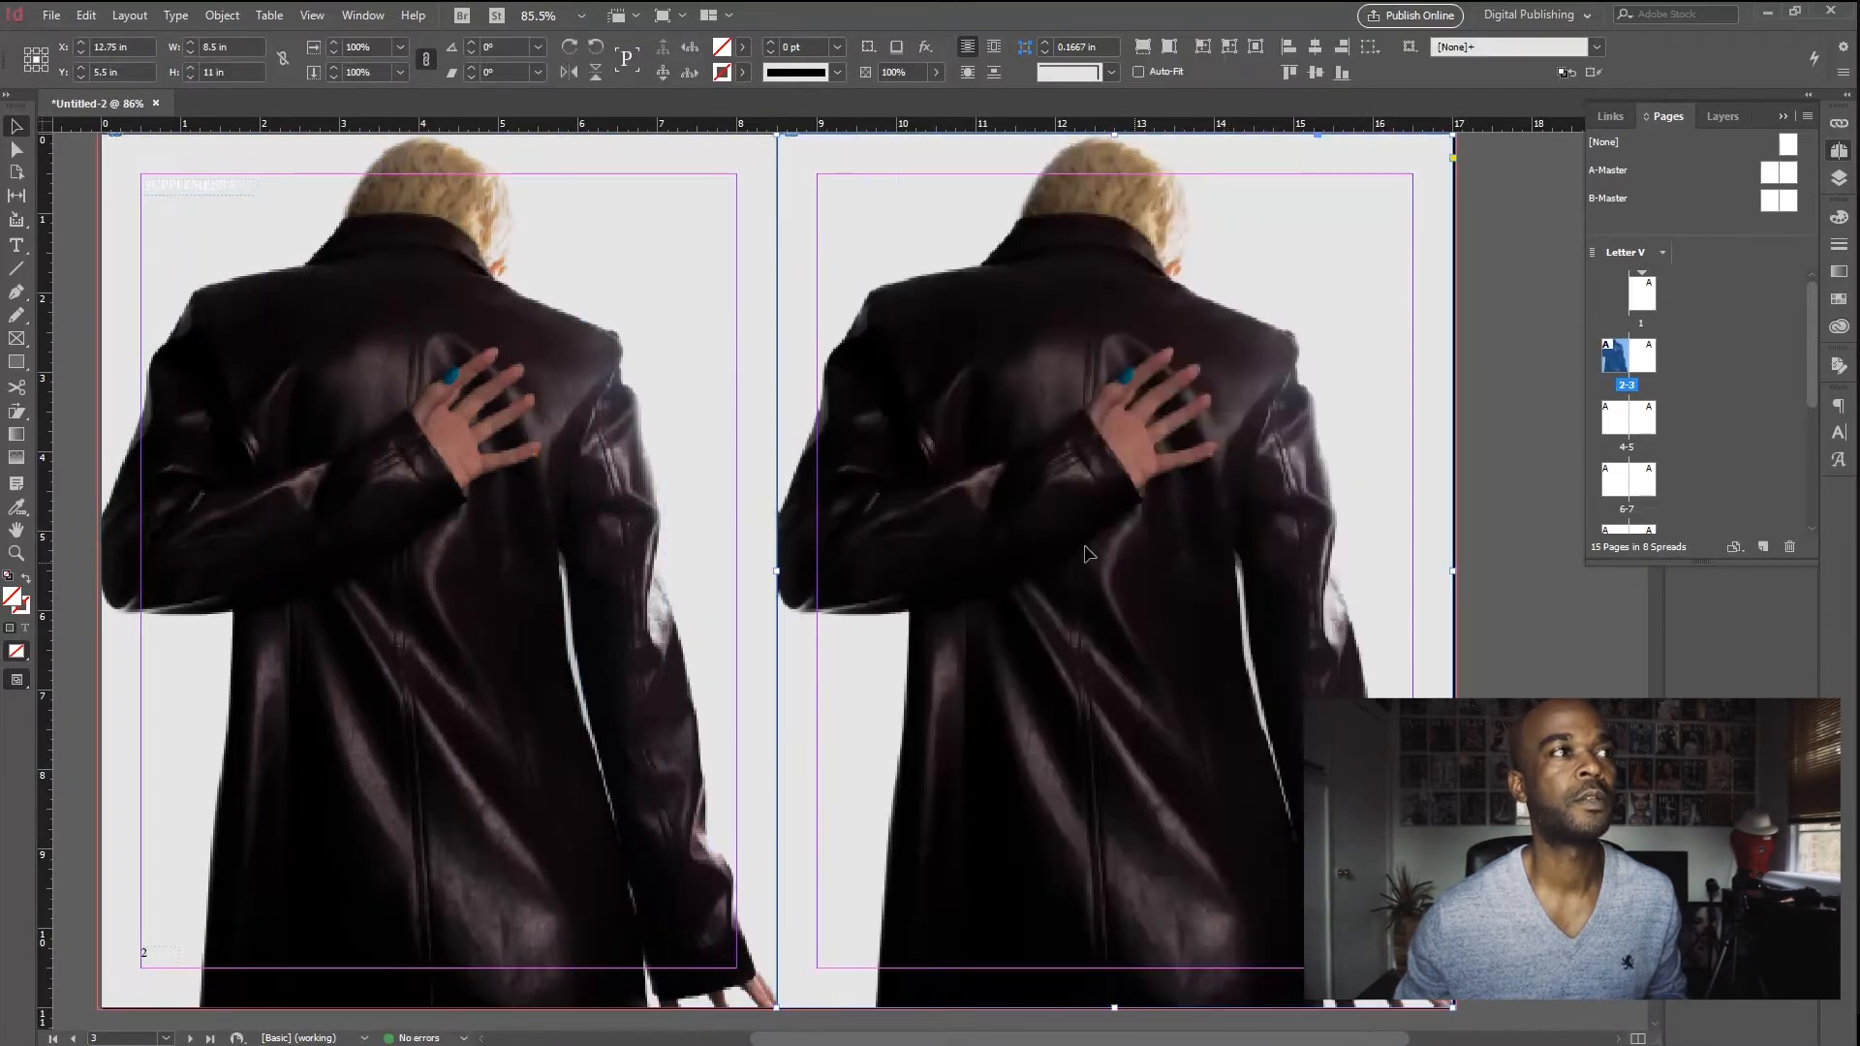
left_click_drag(494, 461, 700, 487)
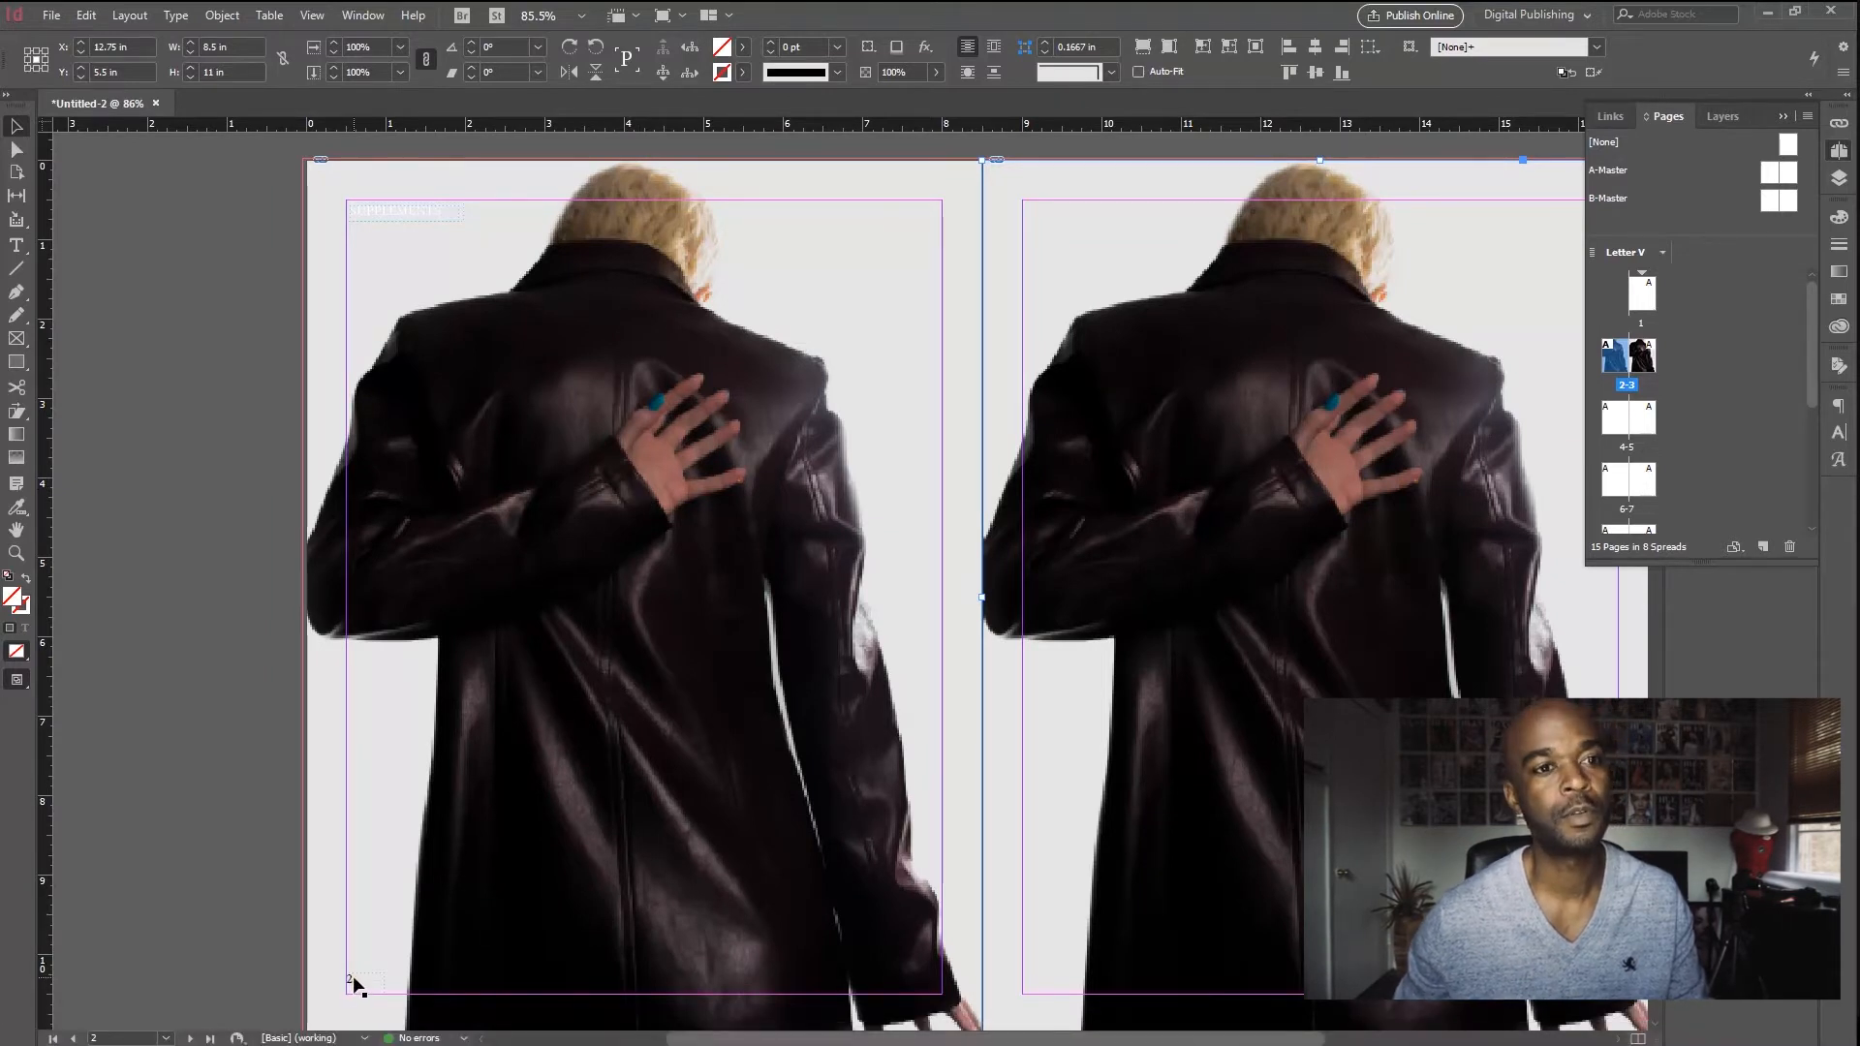
Step: Rename the A-Master spread to "Font Black - Supplements", keeping the prefix A
double_click(1623, 169)
left_click_drag(831, 262, 773, 259)
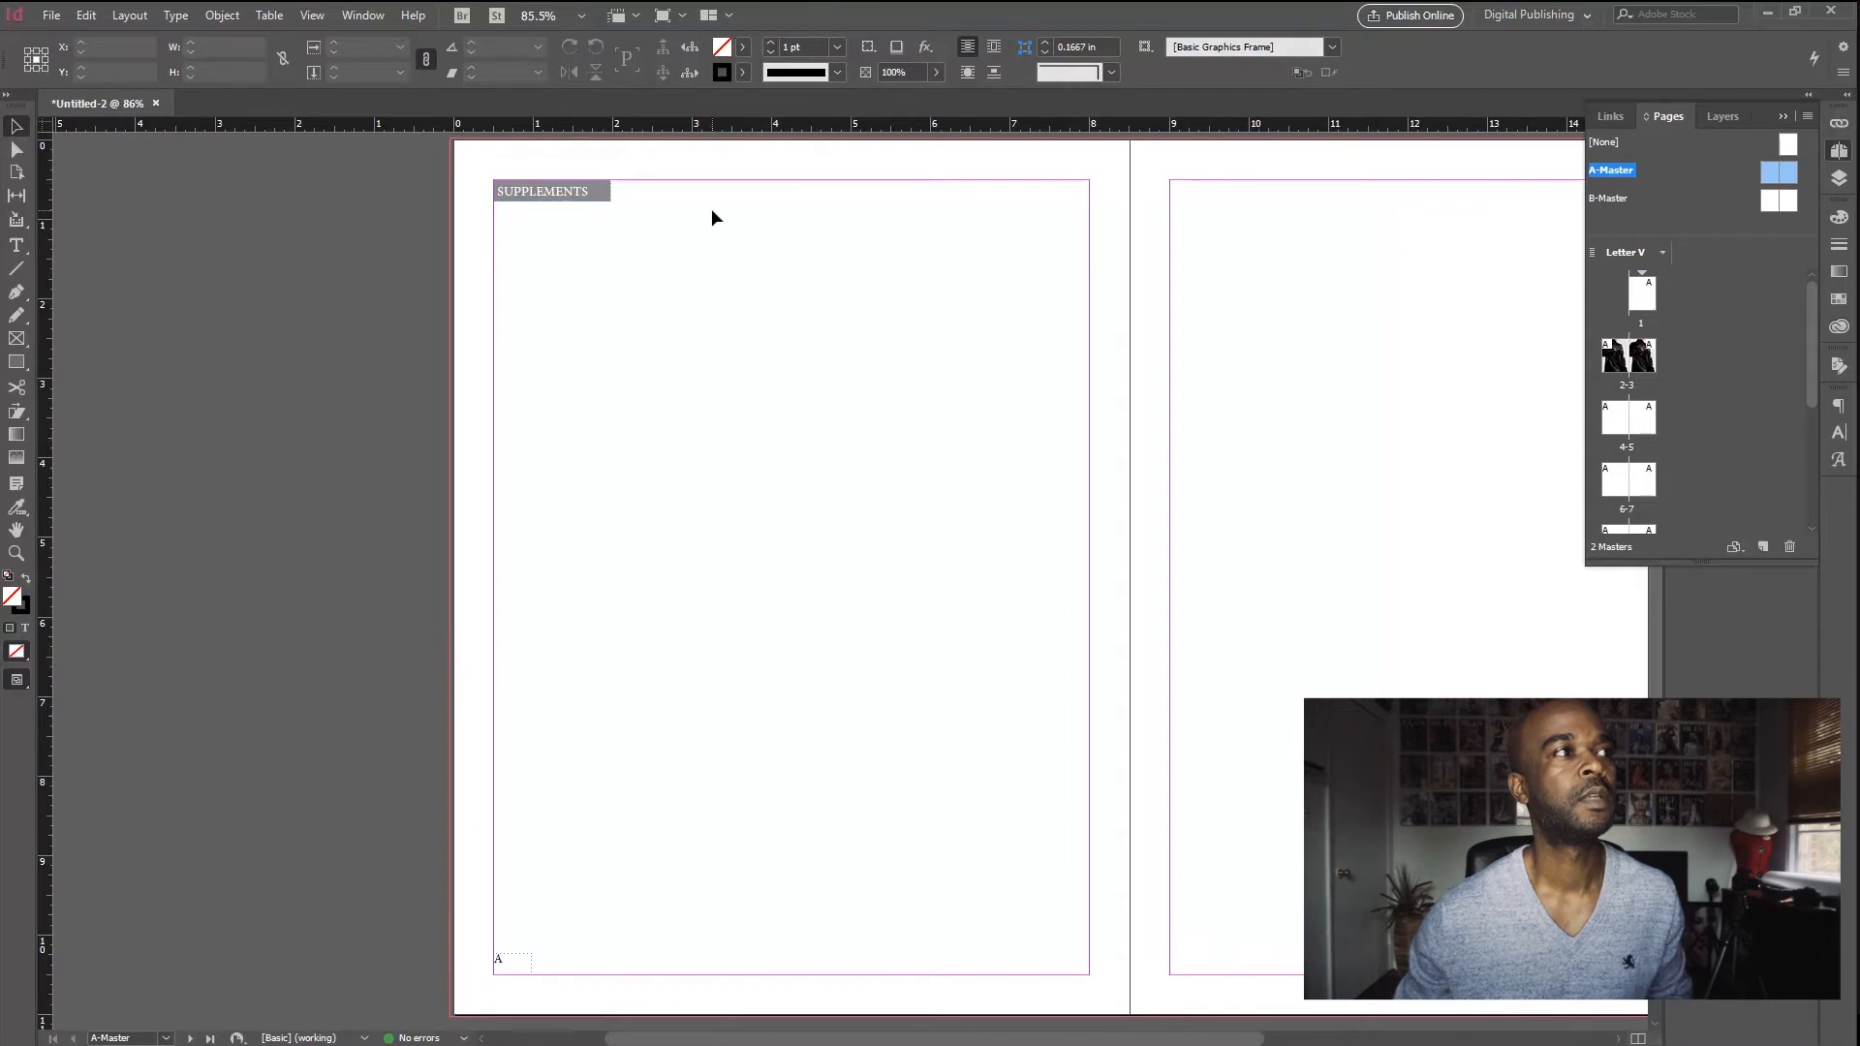
right_click(1634, 167)
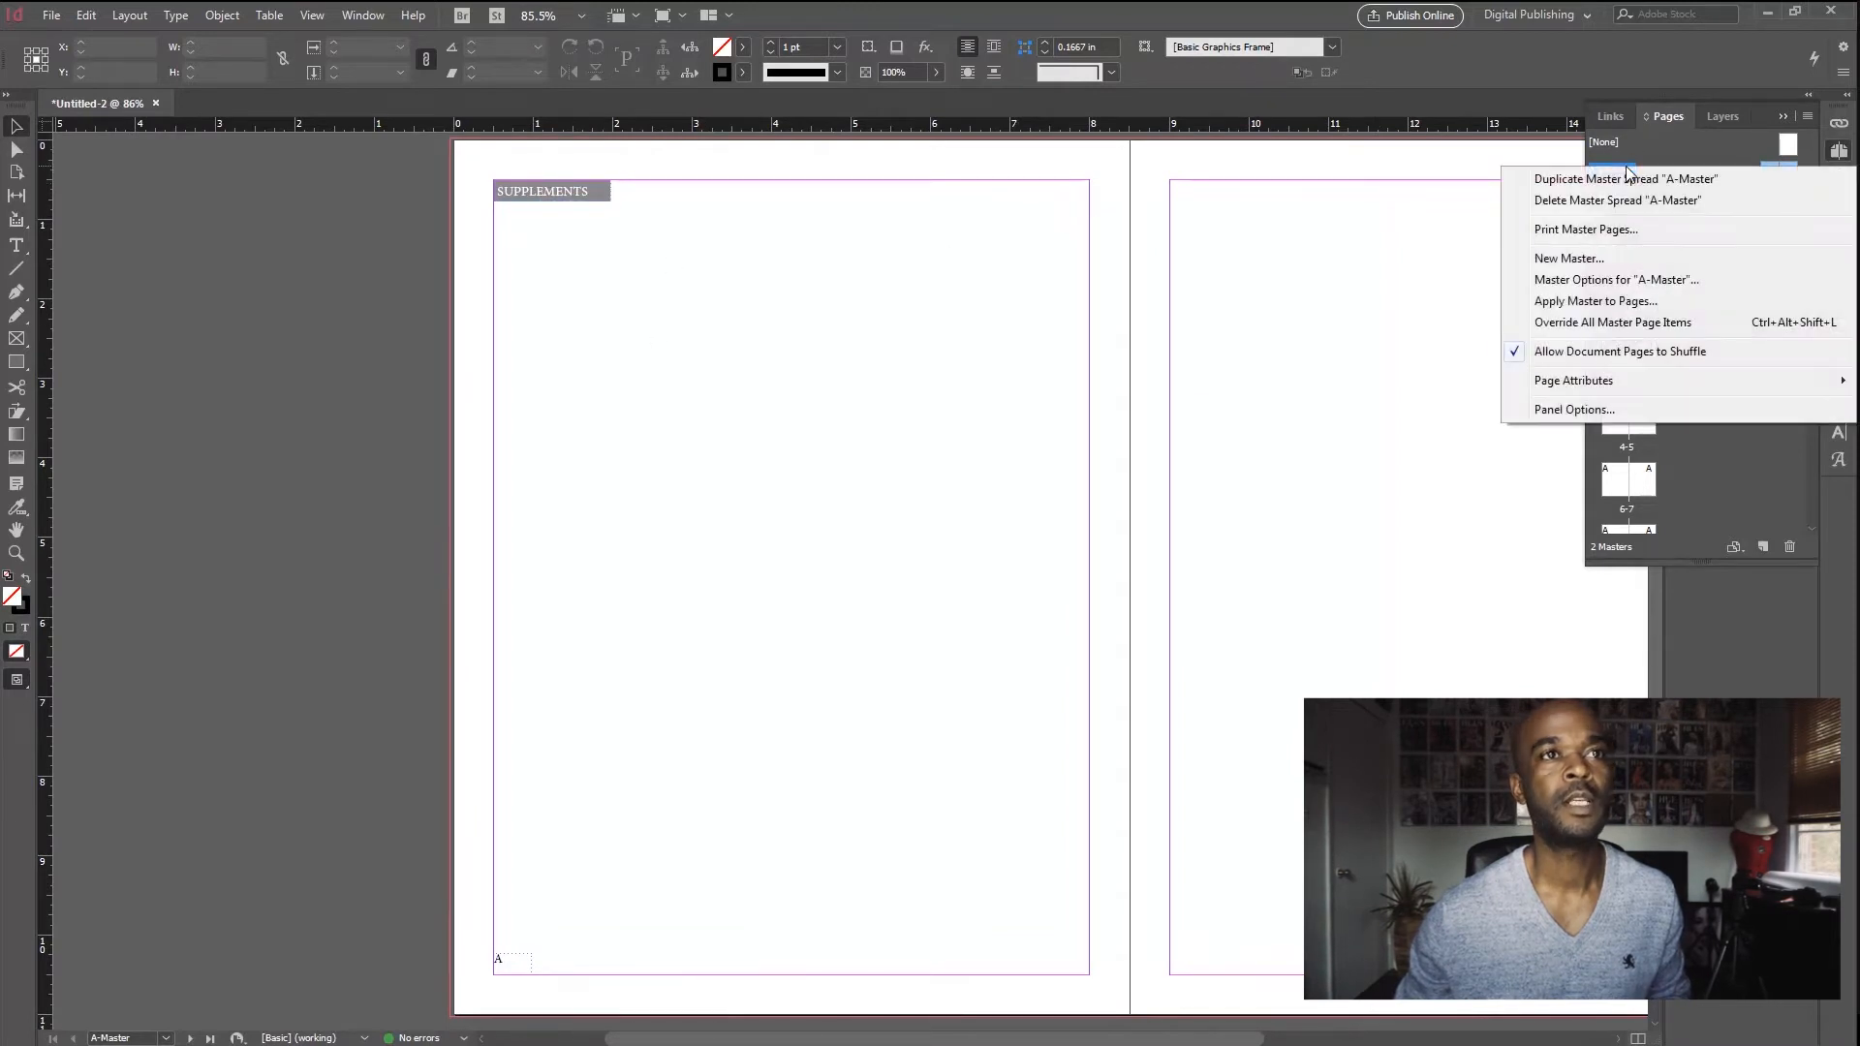
left_click(1826, 118)
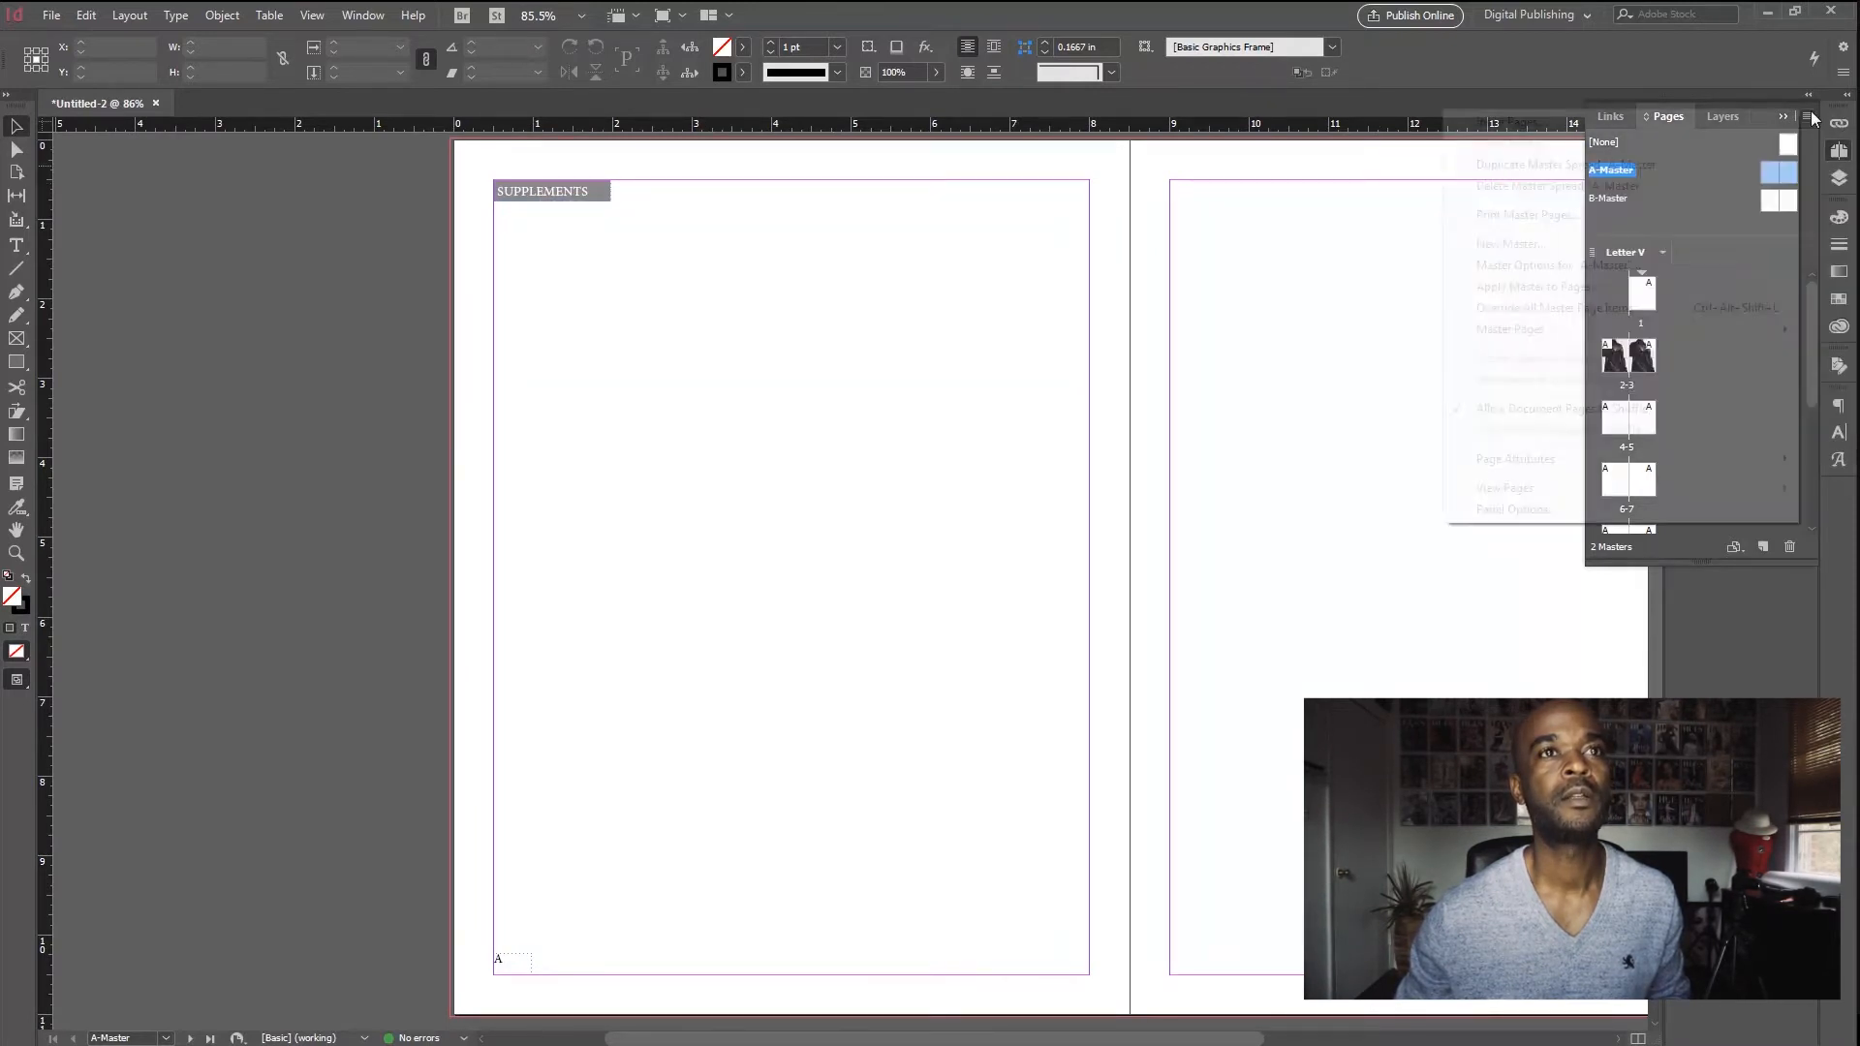
left_click(1811, 117)
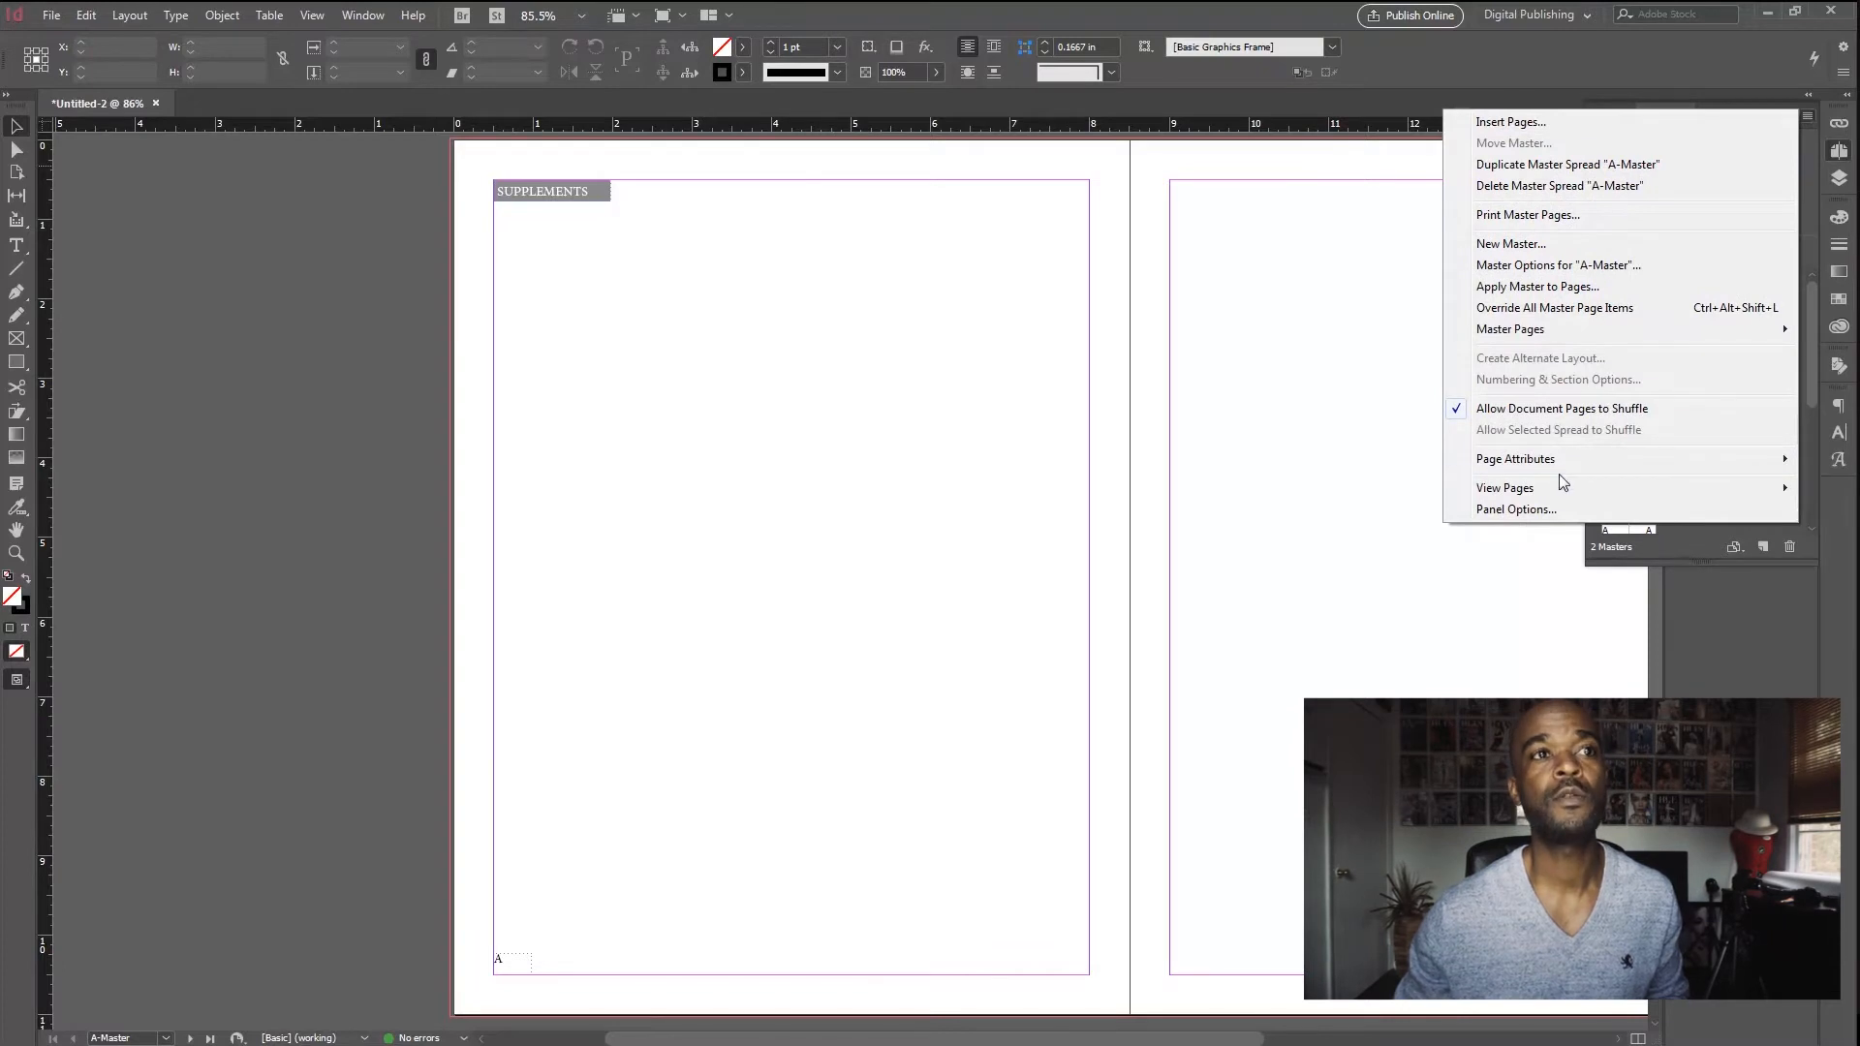
left_click(1582, 266)
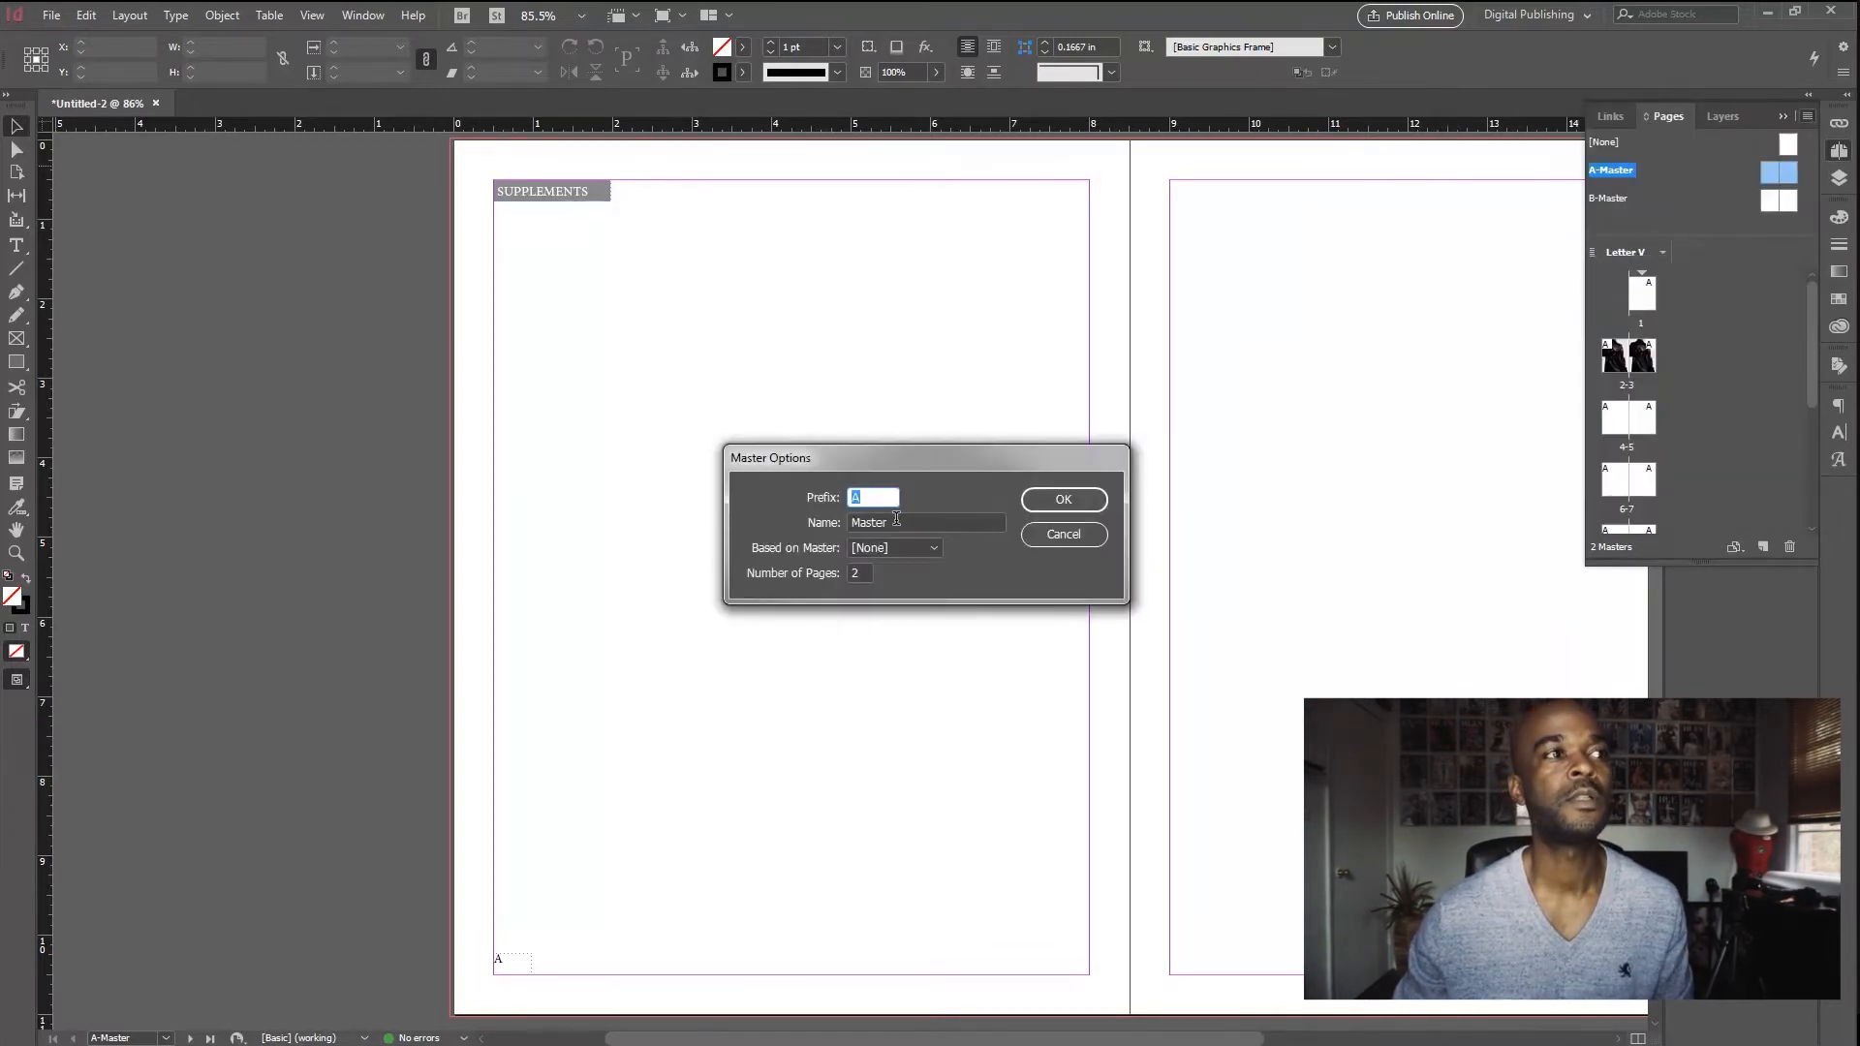
key("Tab")
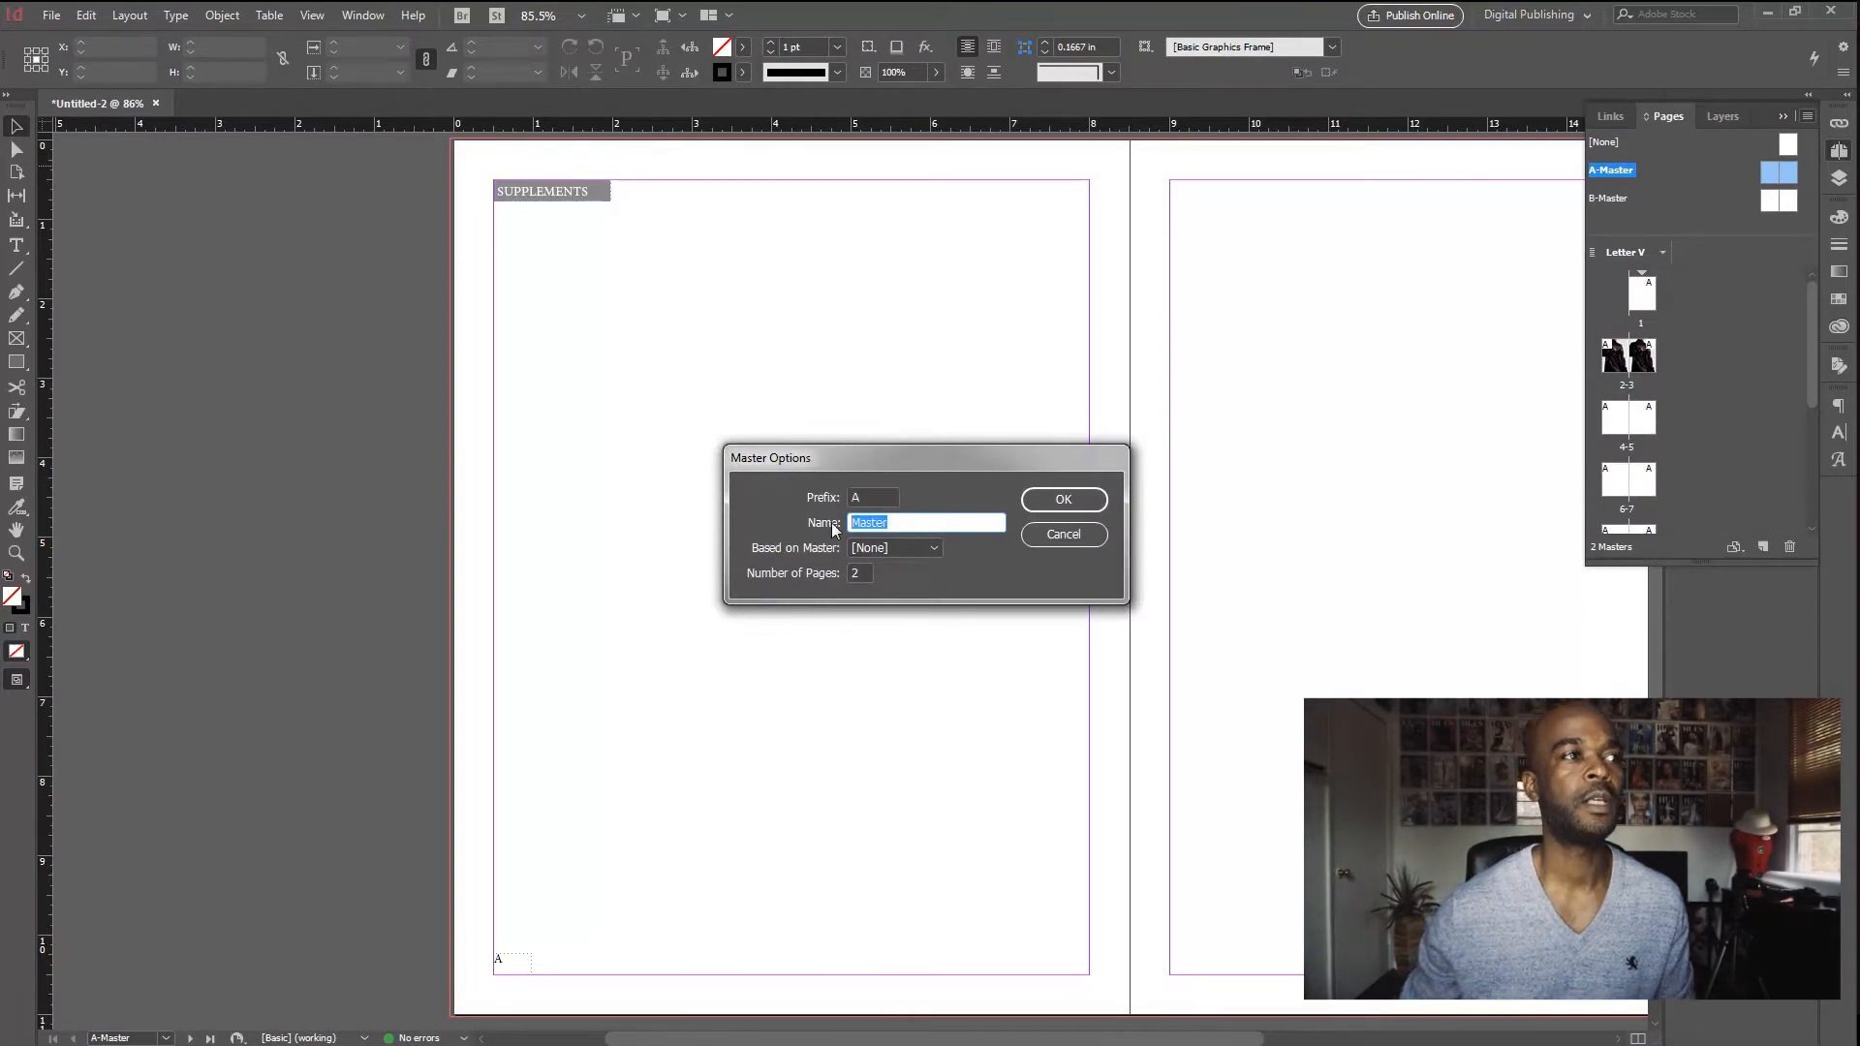
type("F")
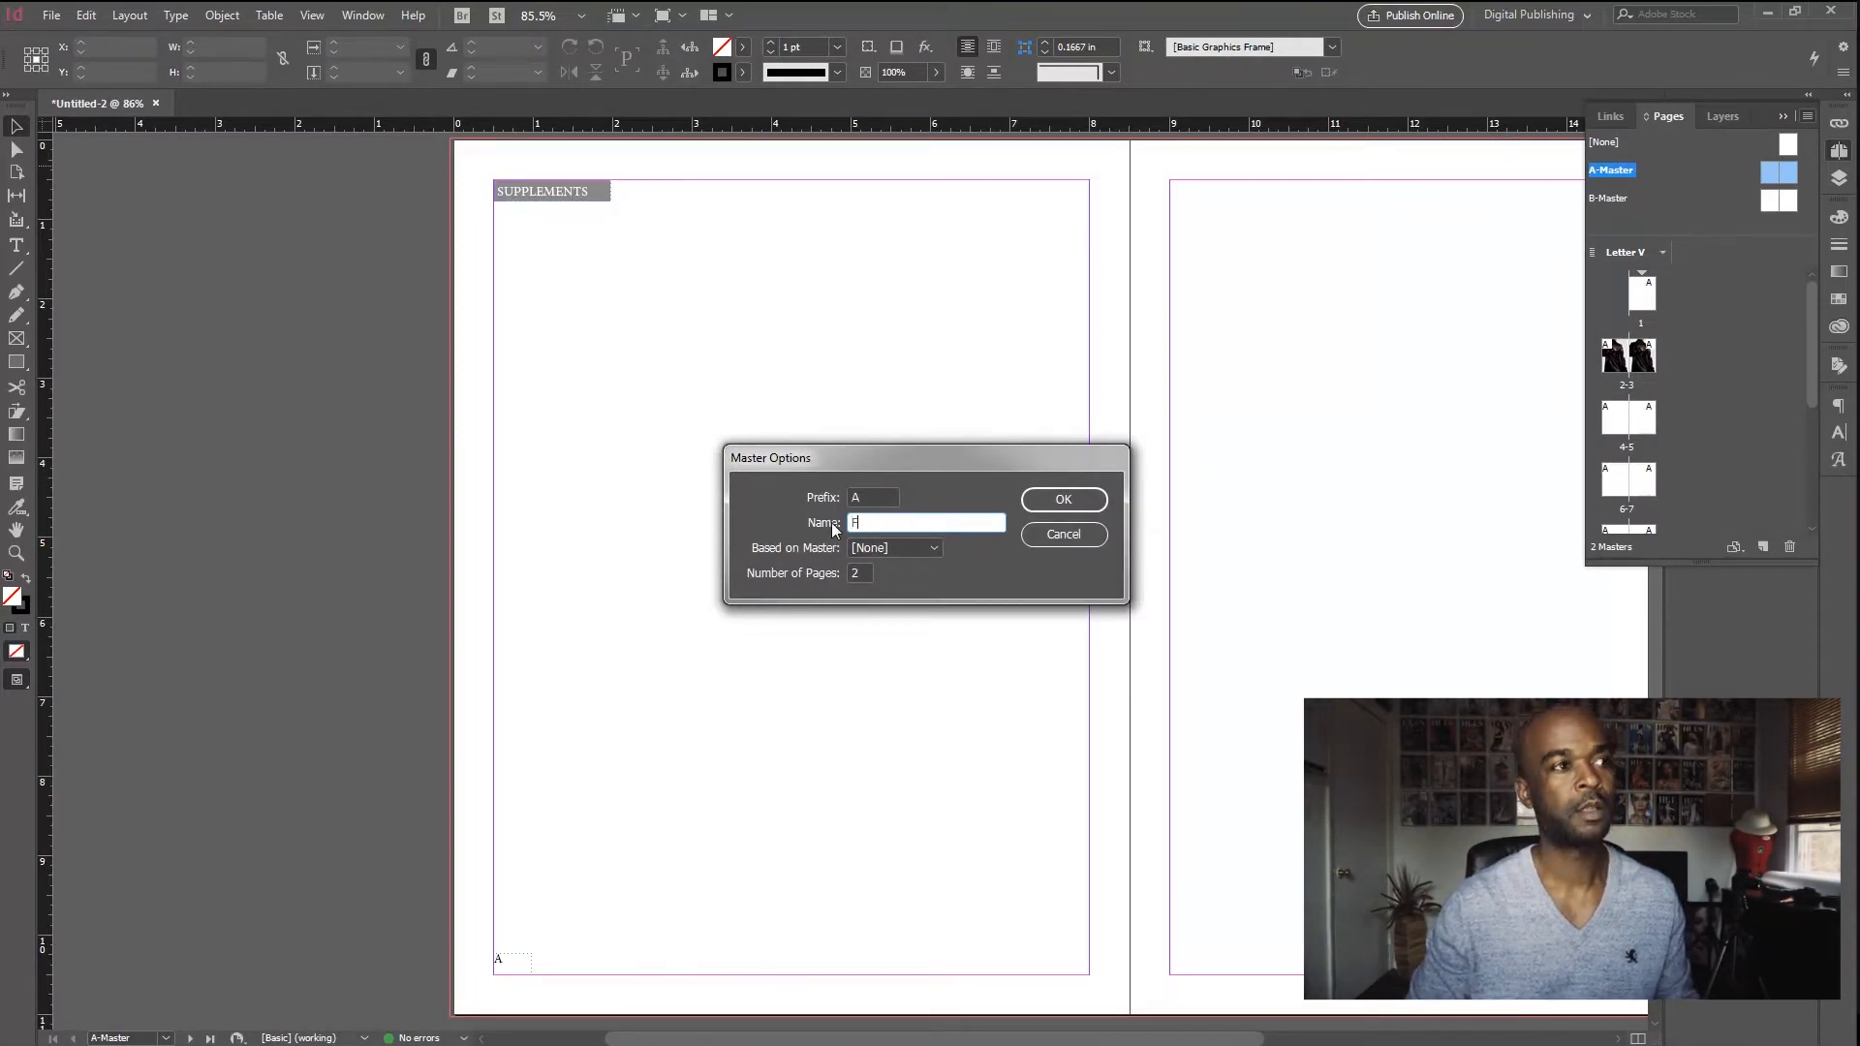
type("ont Black")
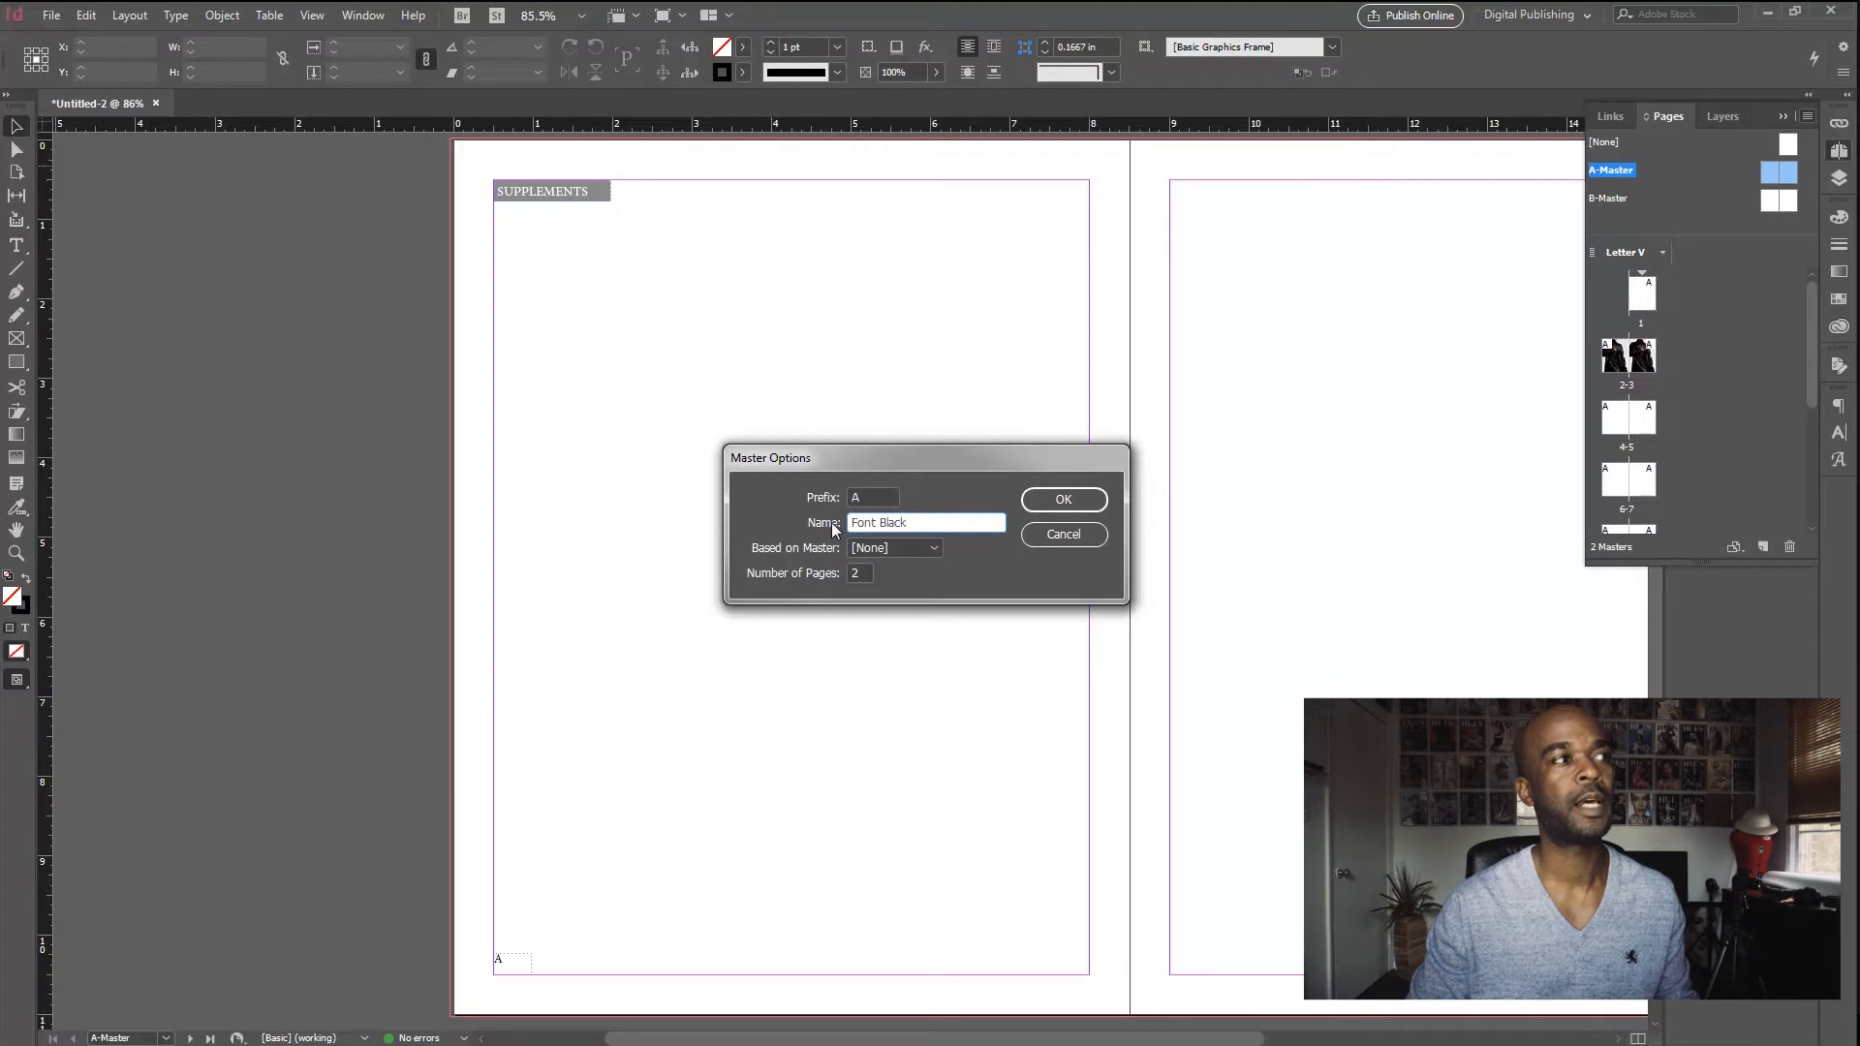
type(" - Supplements")
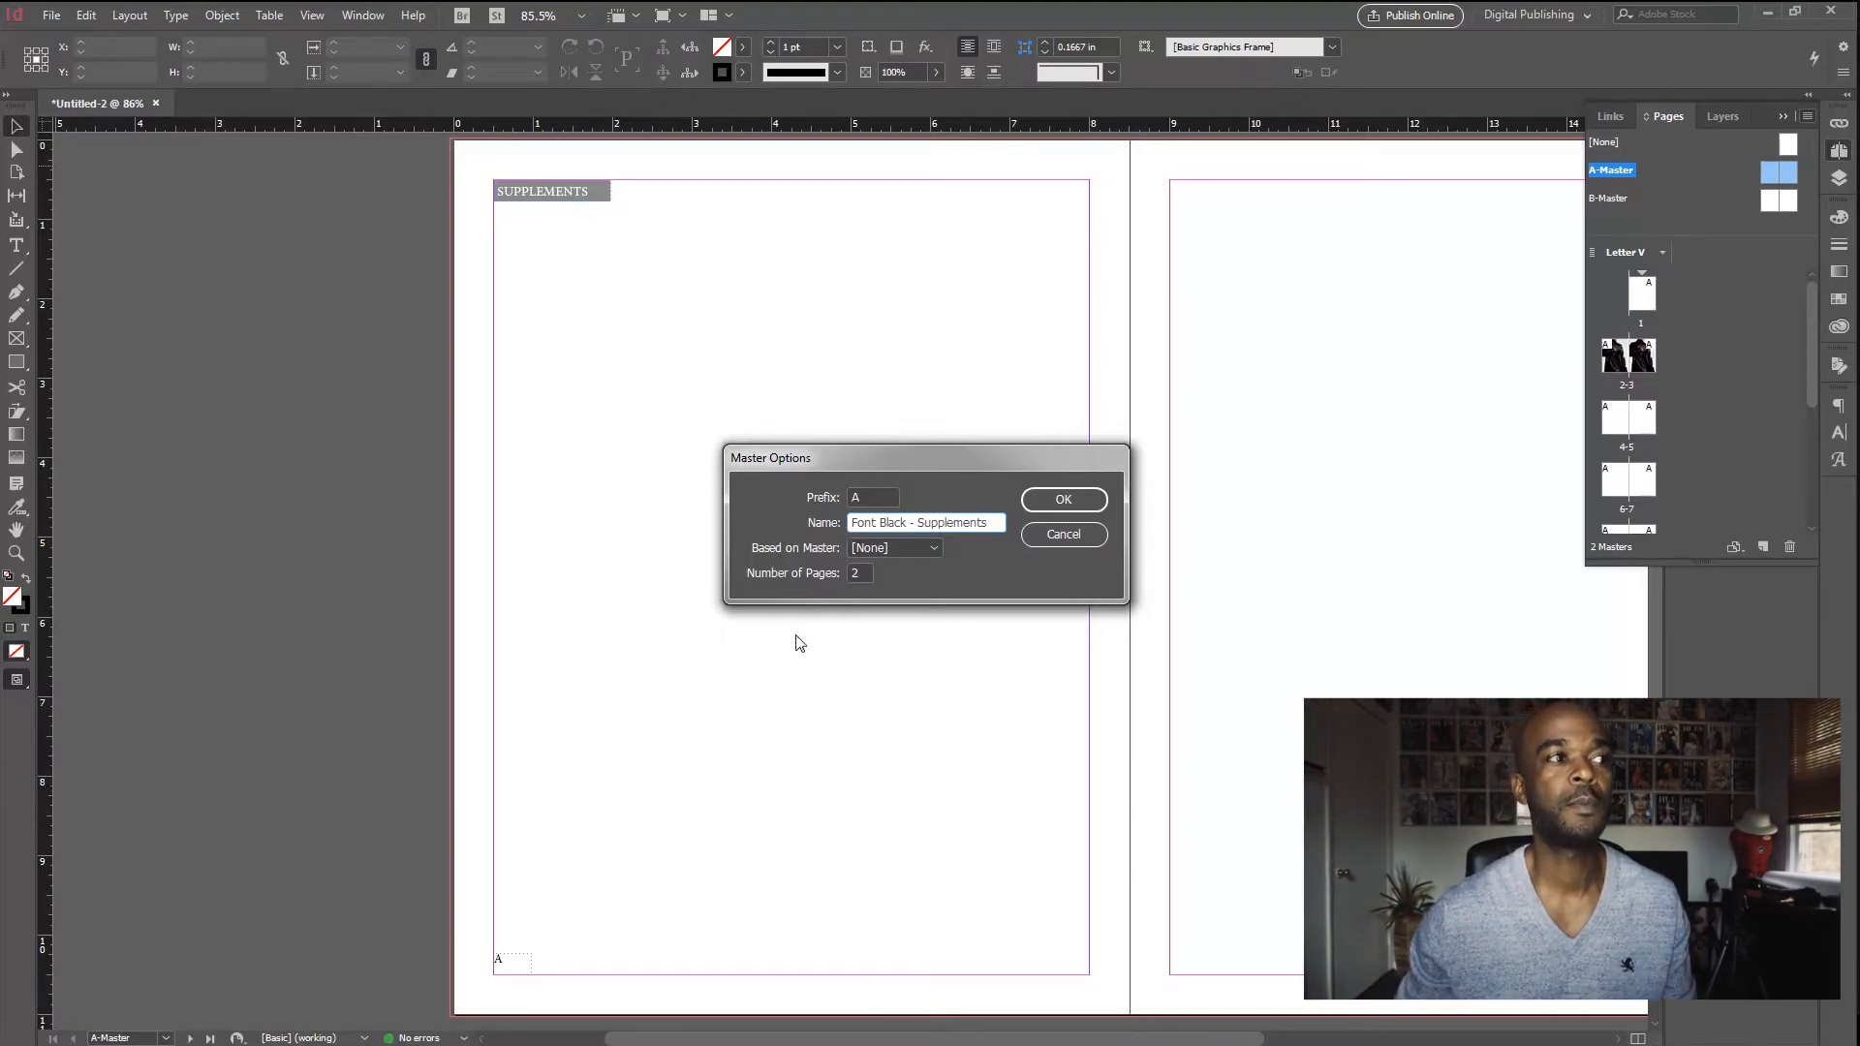
left_click(1075, 497)
Step: Fill the box behind the SUPPLEMENTS header on the A master with red, C=15 M=100 Y=100 K=0
left_click_drag(1279, 601, 1168, 618)
left_click_drag(262, 173, 407, 279)
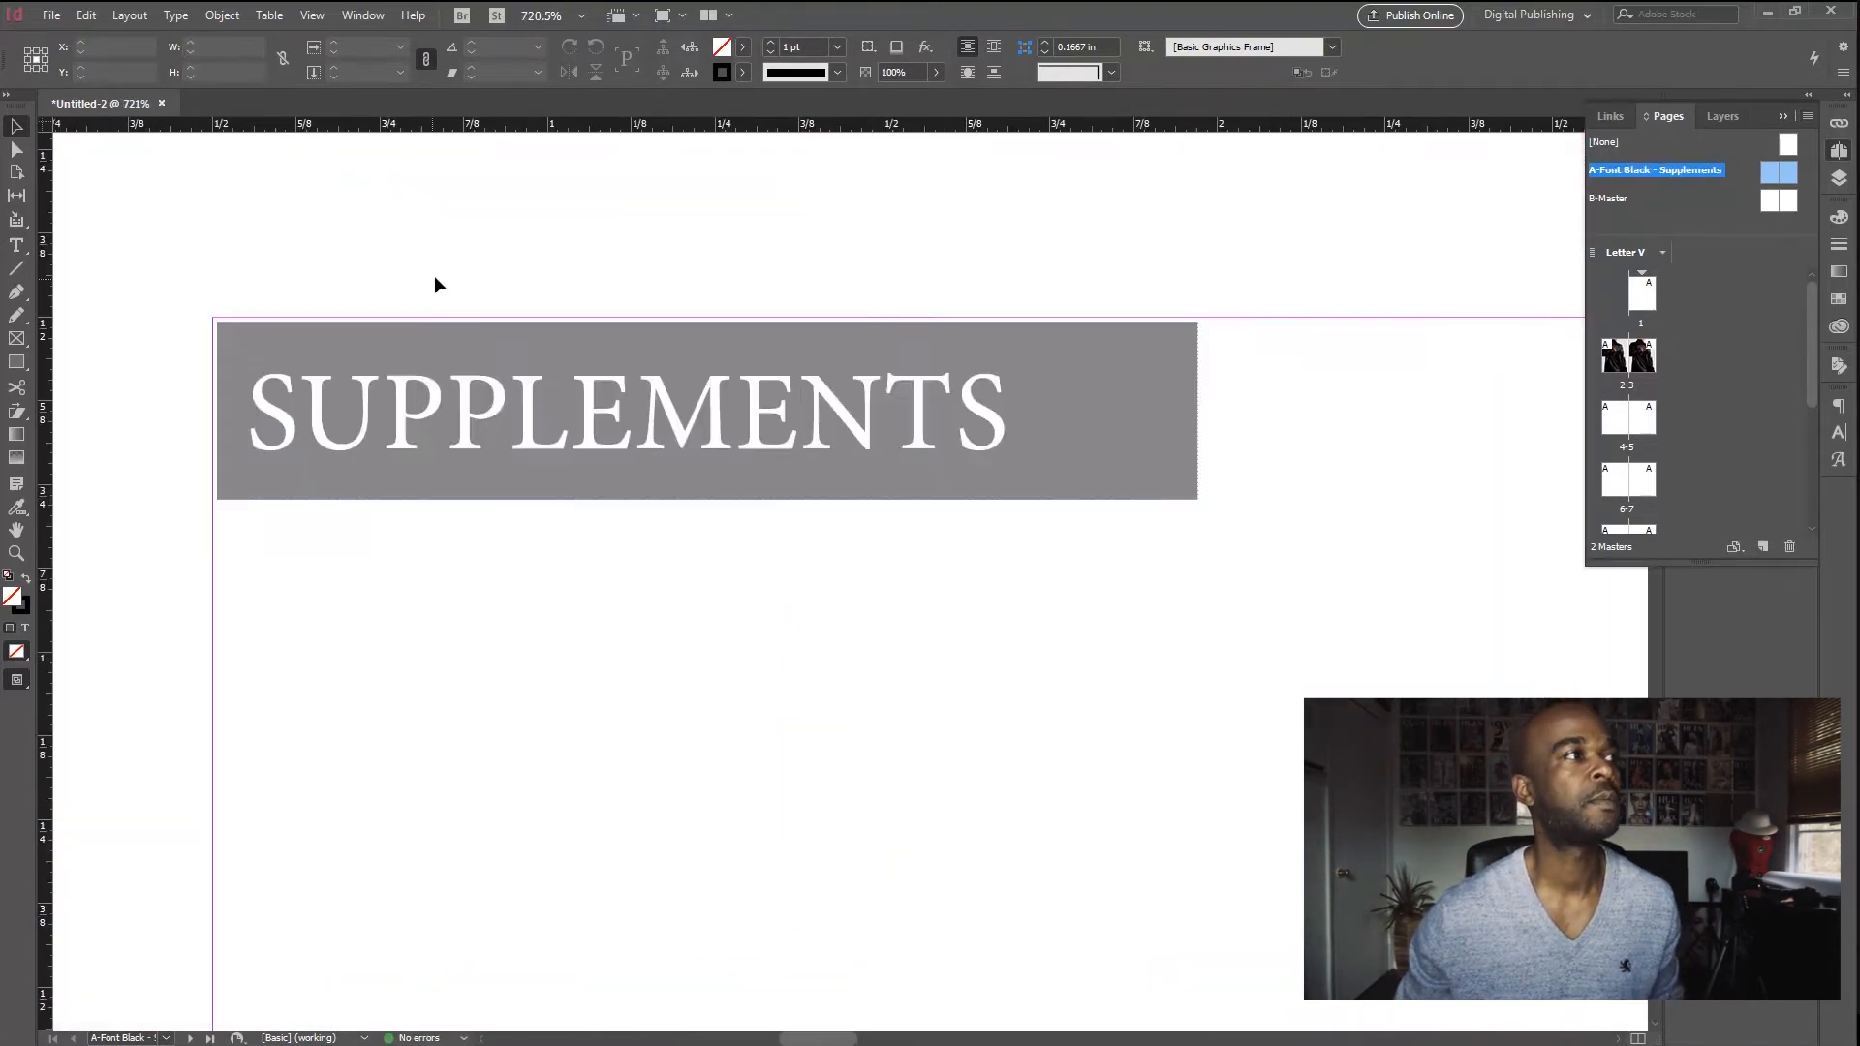
left_click(564, 345)
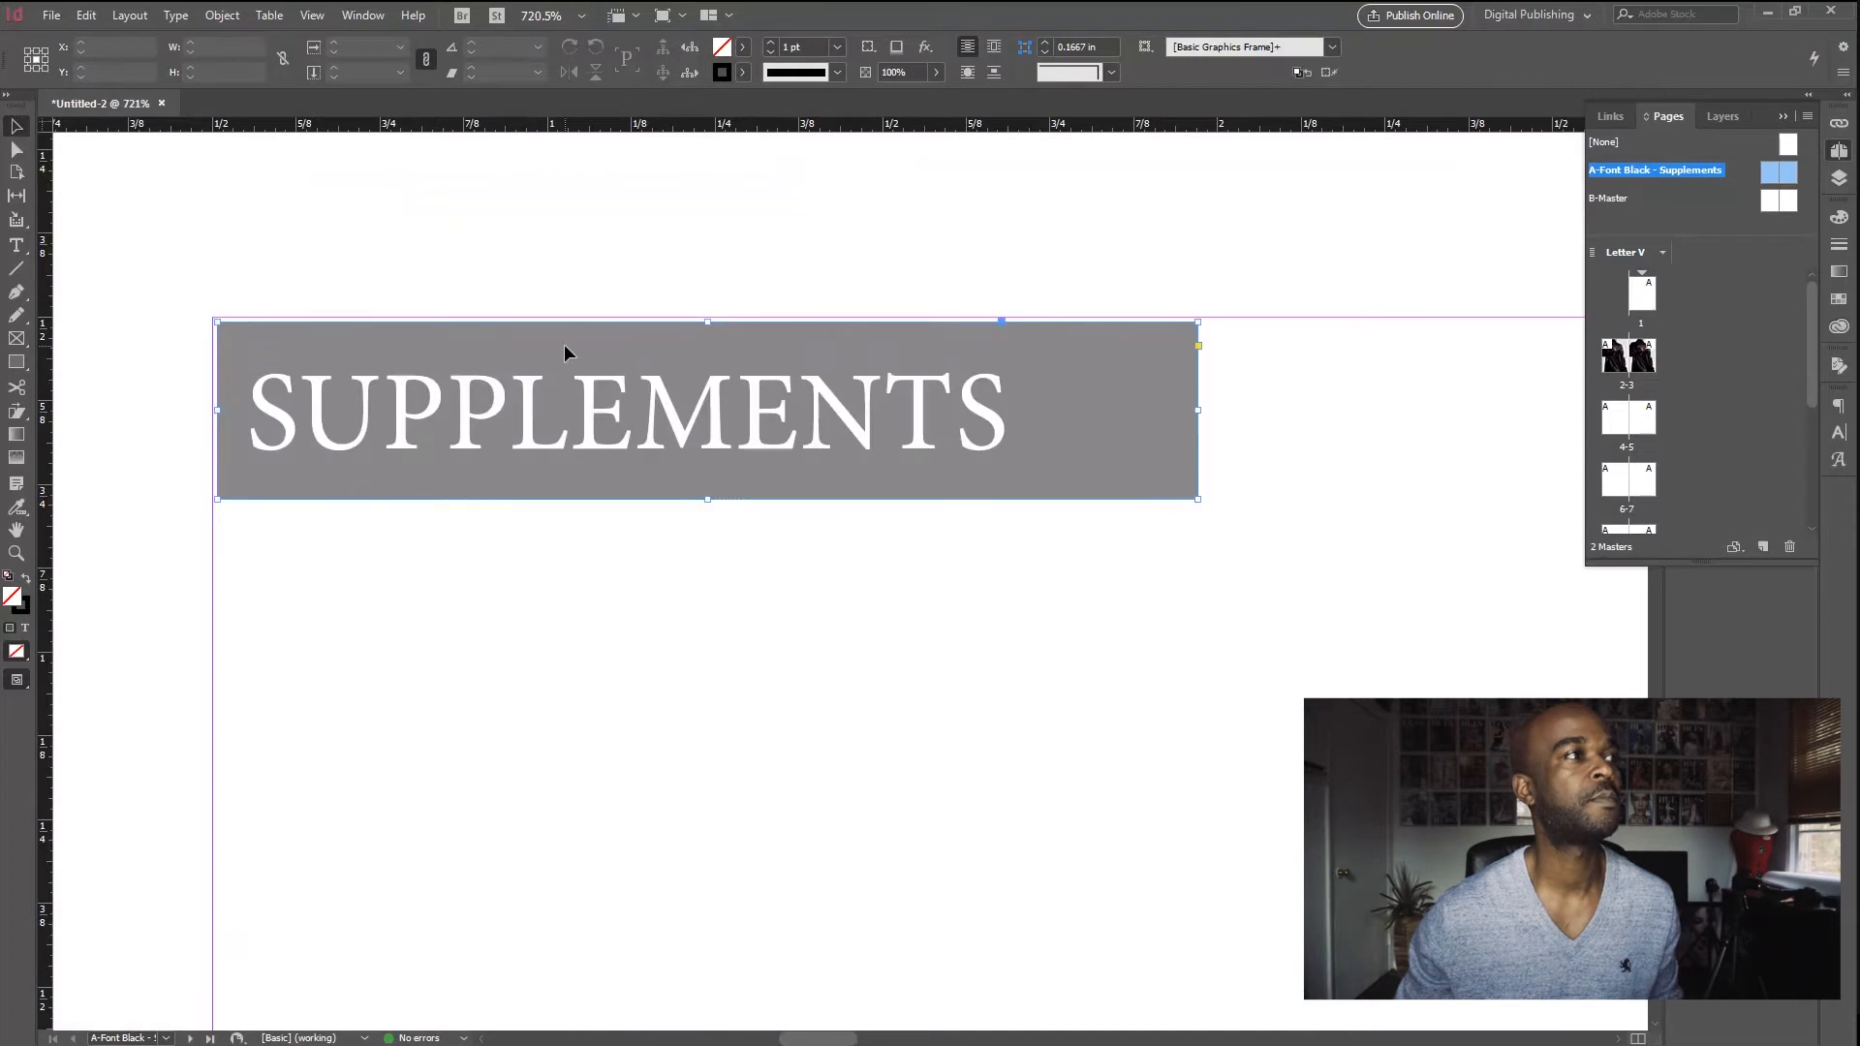
left_click(742, 46)
left_click(589, 254)
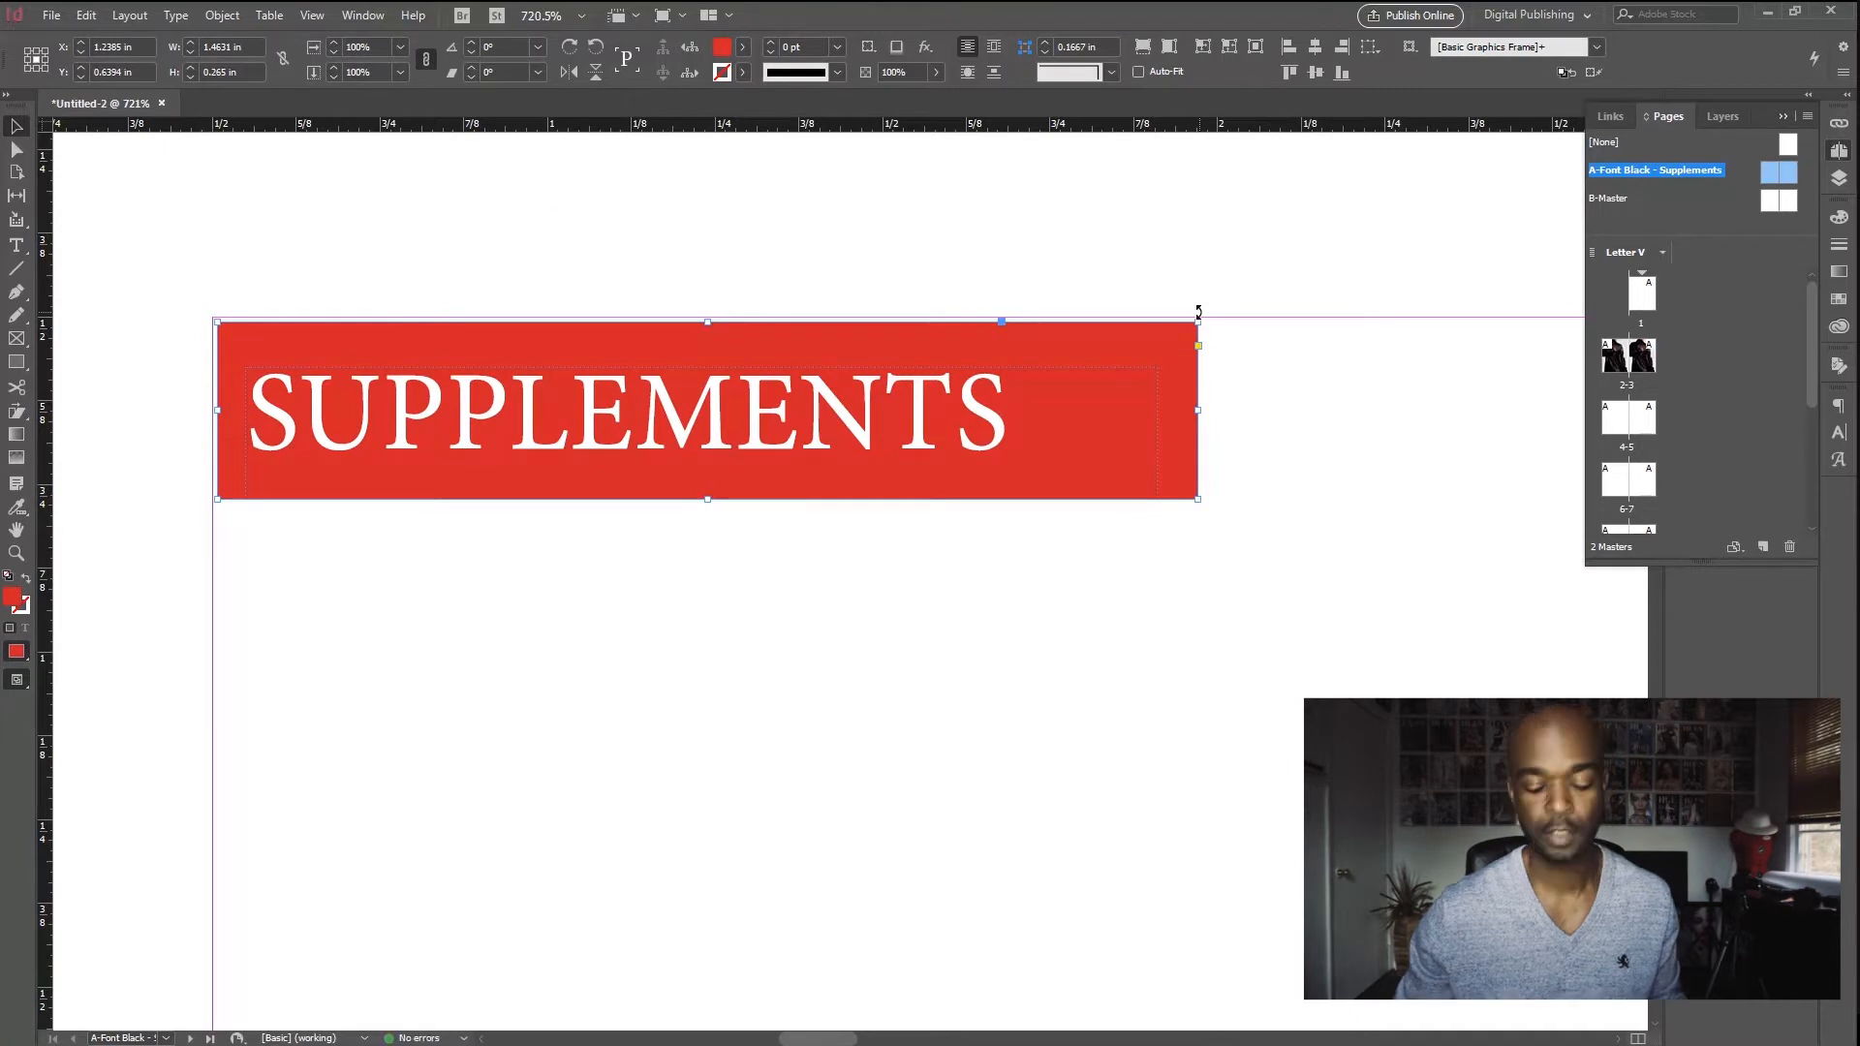
Step: Copy the red SUPPLEMENTS header to the upper outer margin corner of the A master's right-hand page and right-align its text
key("ctrl+alt+0")
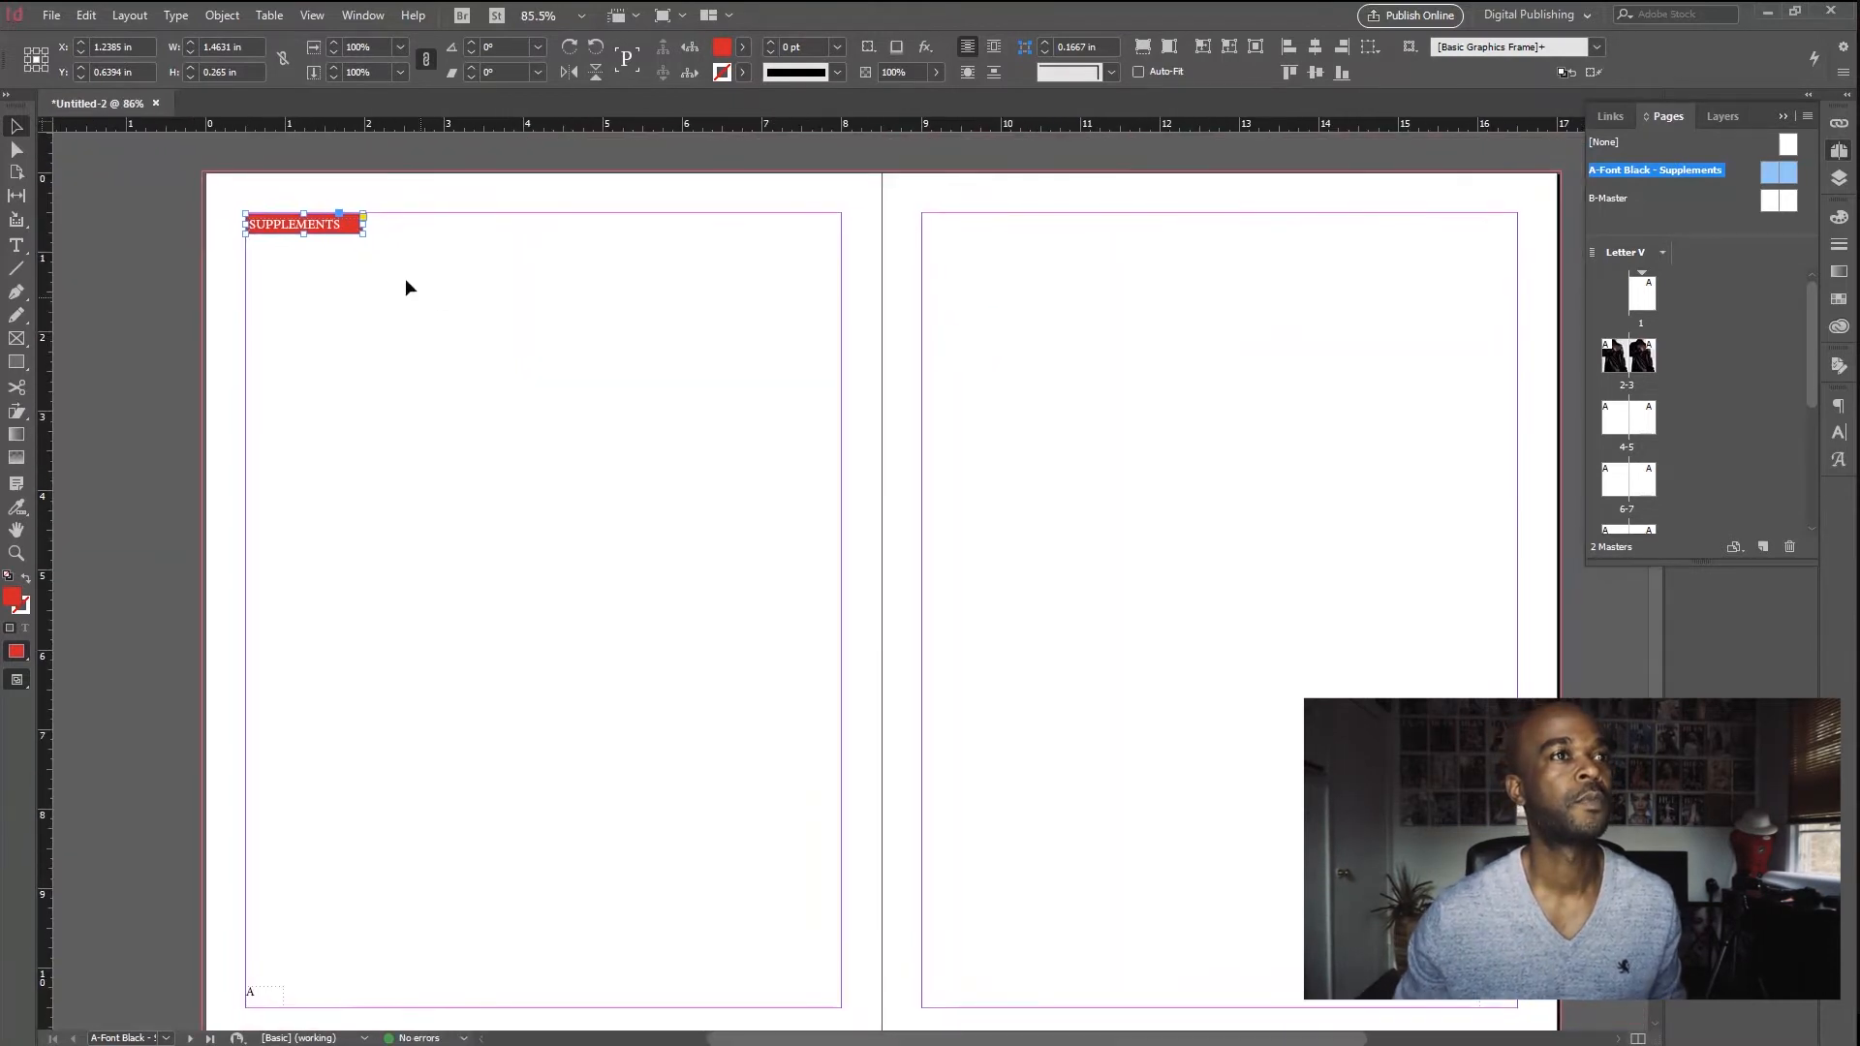
left_click_drag(329, 224, 1452, 269)
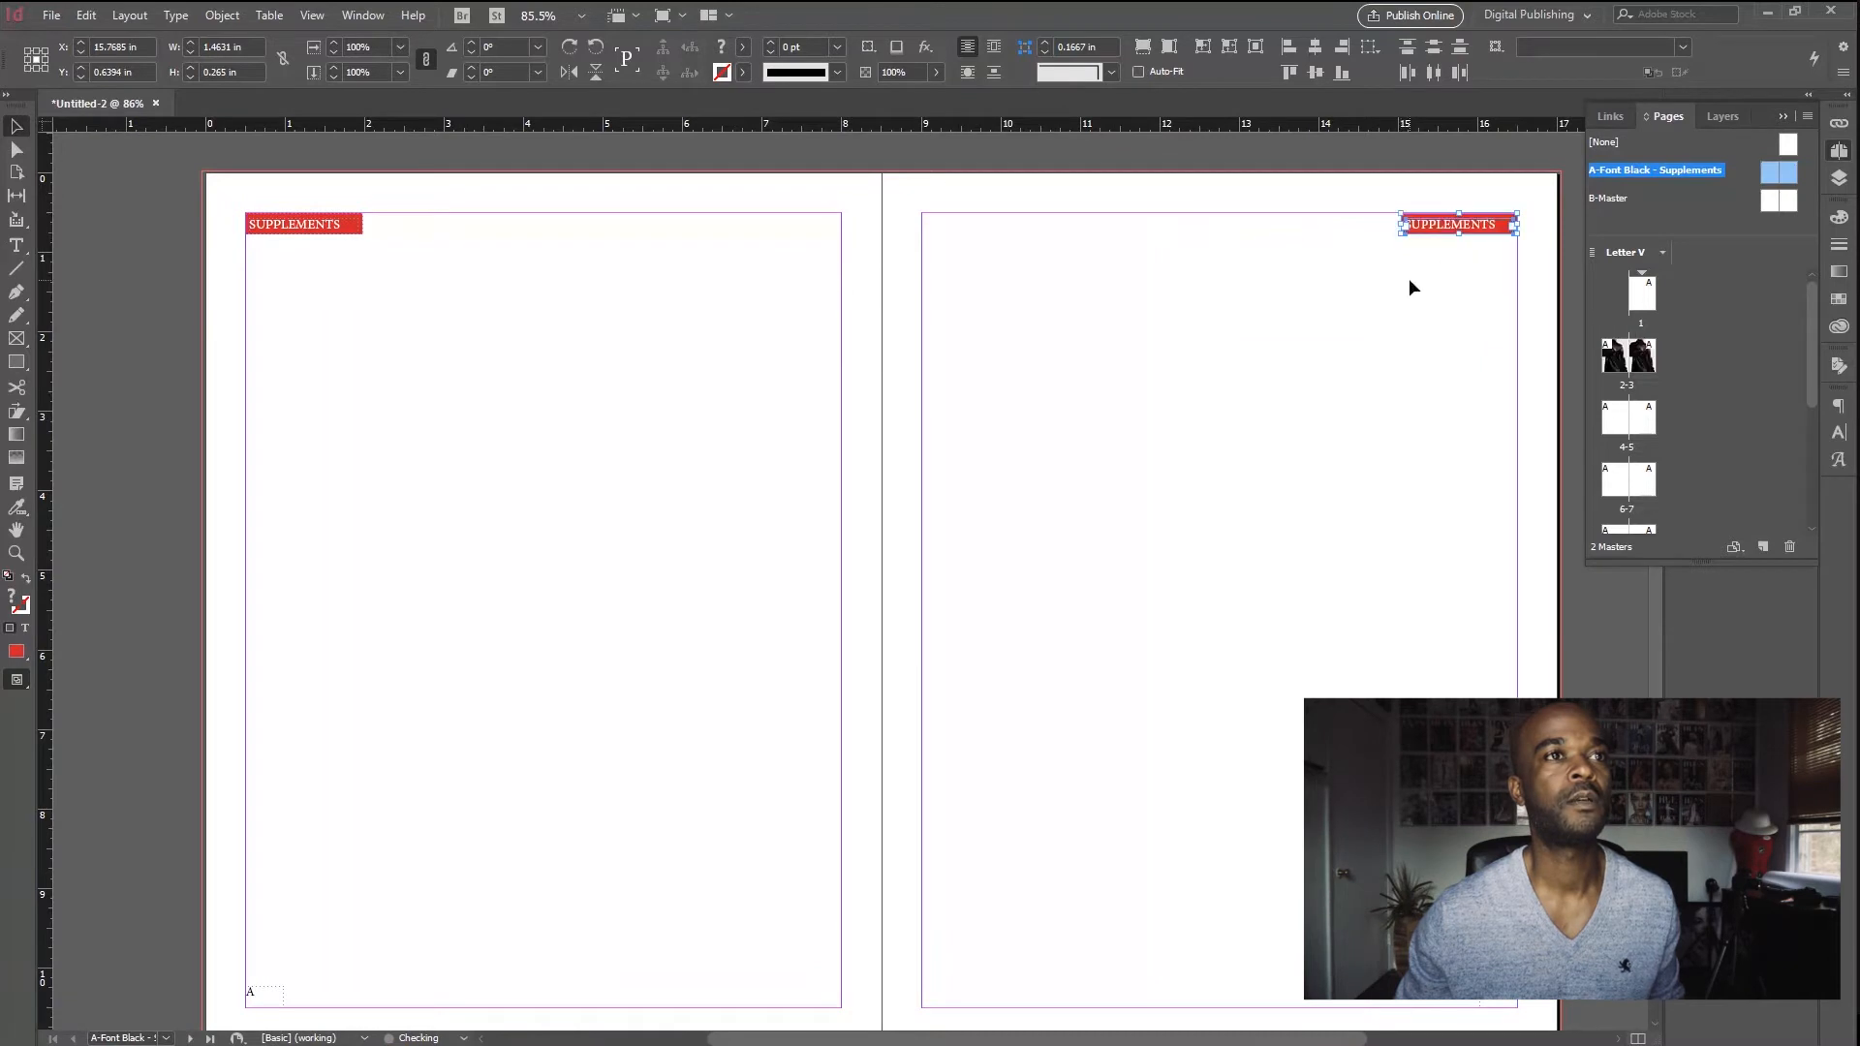
left_click(1410, 280)
left_click(1423, 224)
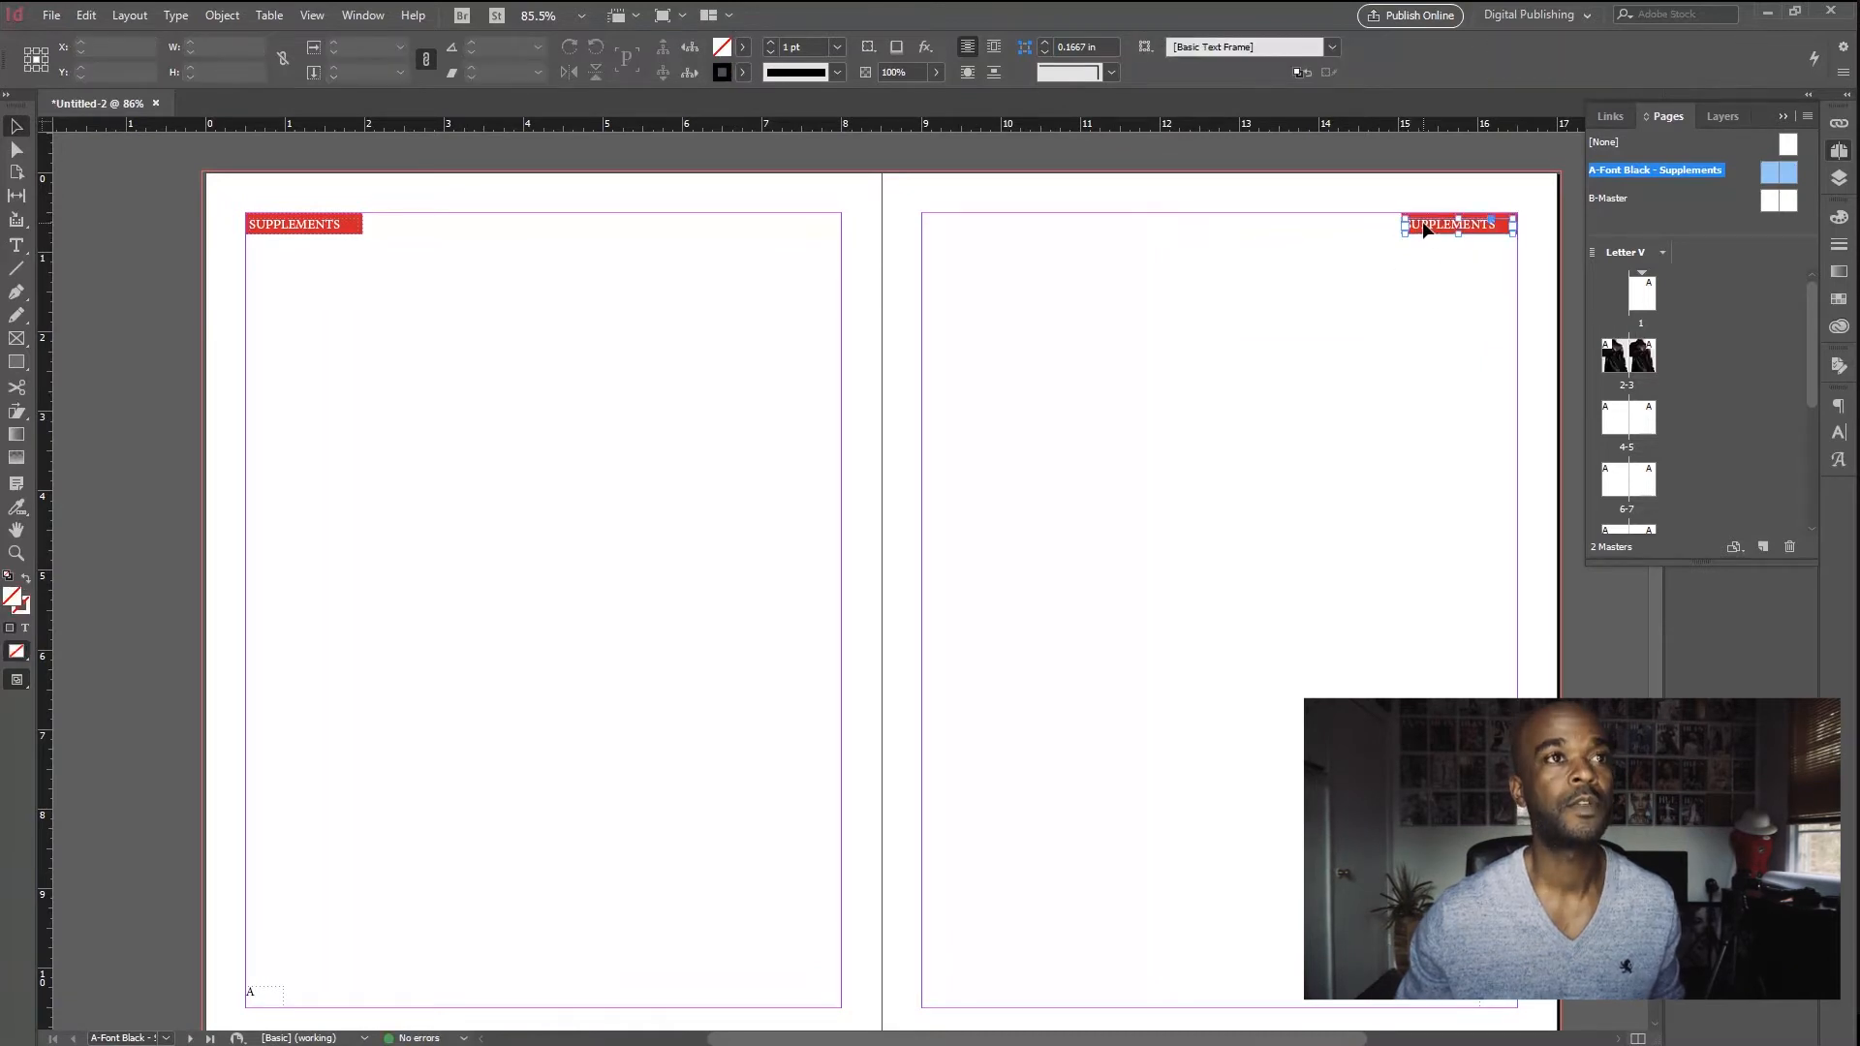
left_click(1838, 406)
left_click(1648, 430)
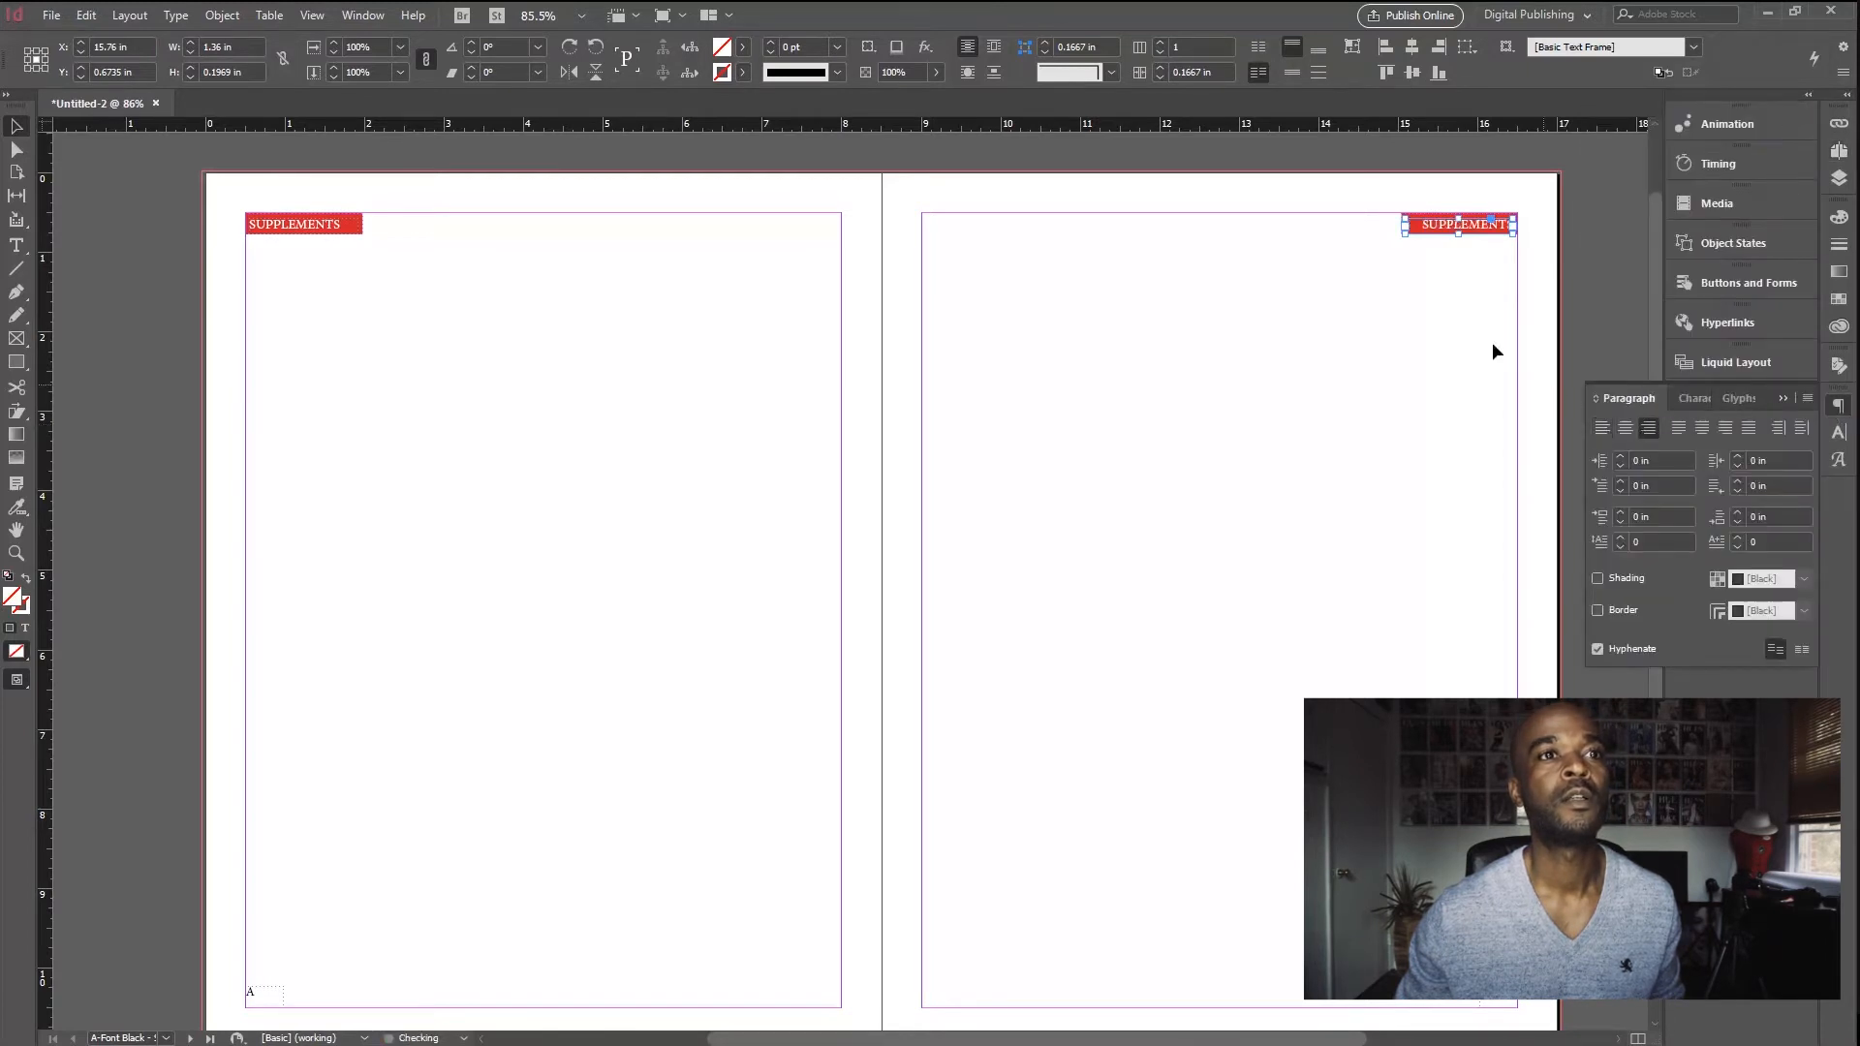
left_click(1458, 327)
Step: Examine spread 2-3 to see how the red headers and page 3's page number show through the images
key("z")
left_click_drag(1250, 378, 1257, 374)
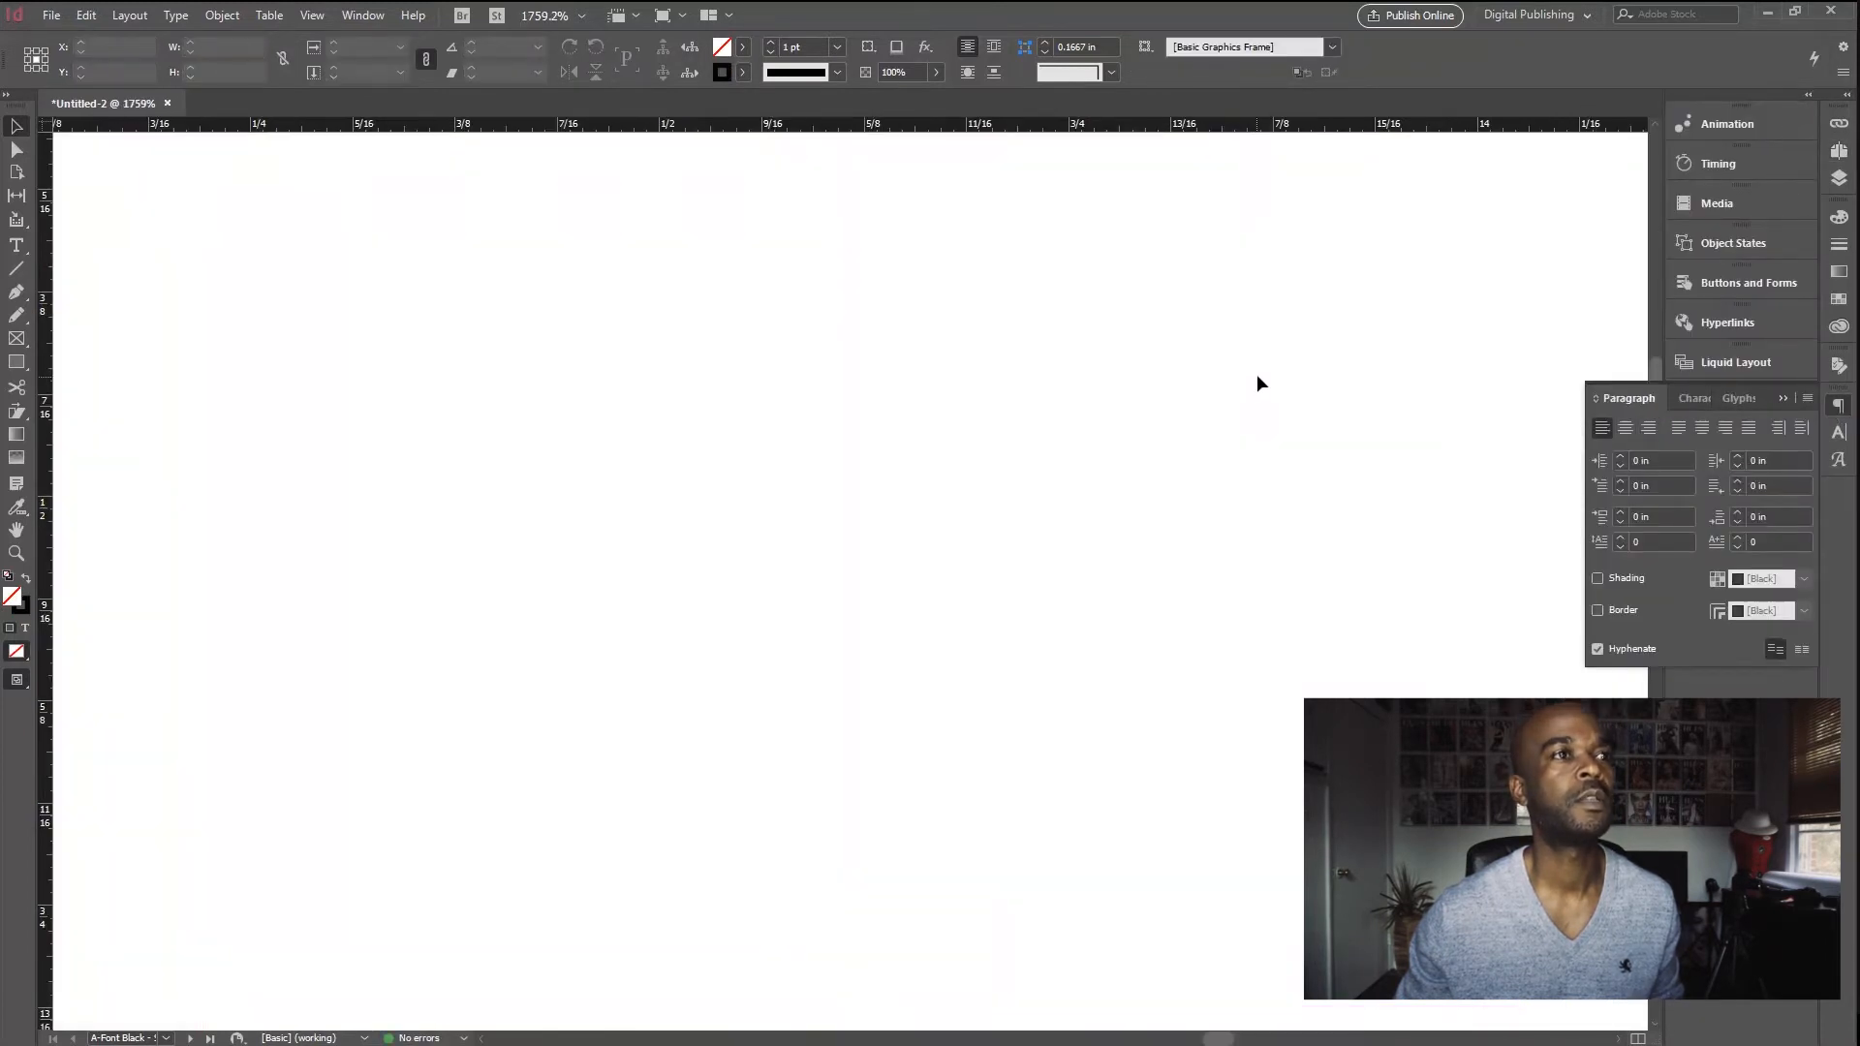
key("ctrl+alt+0")
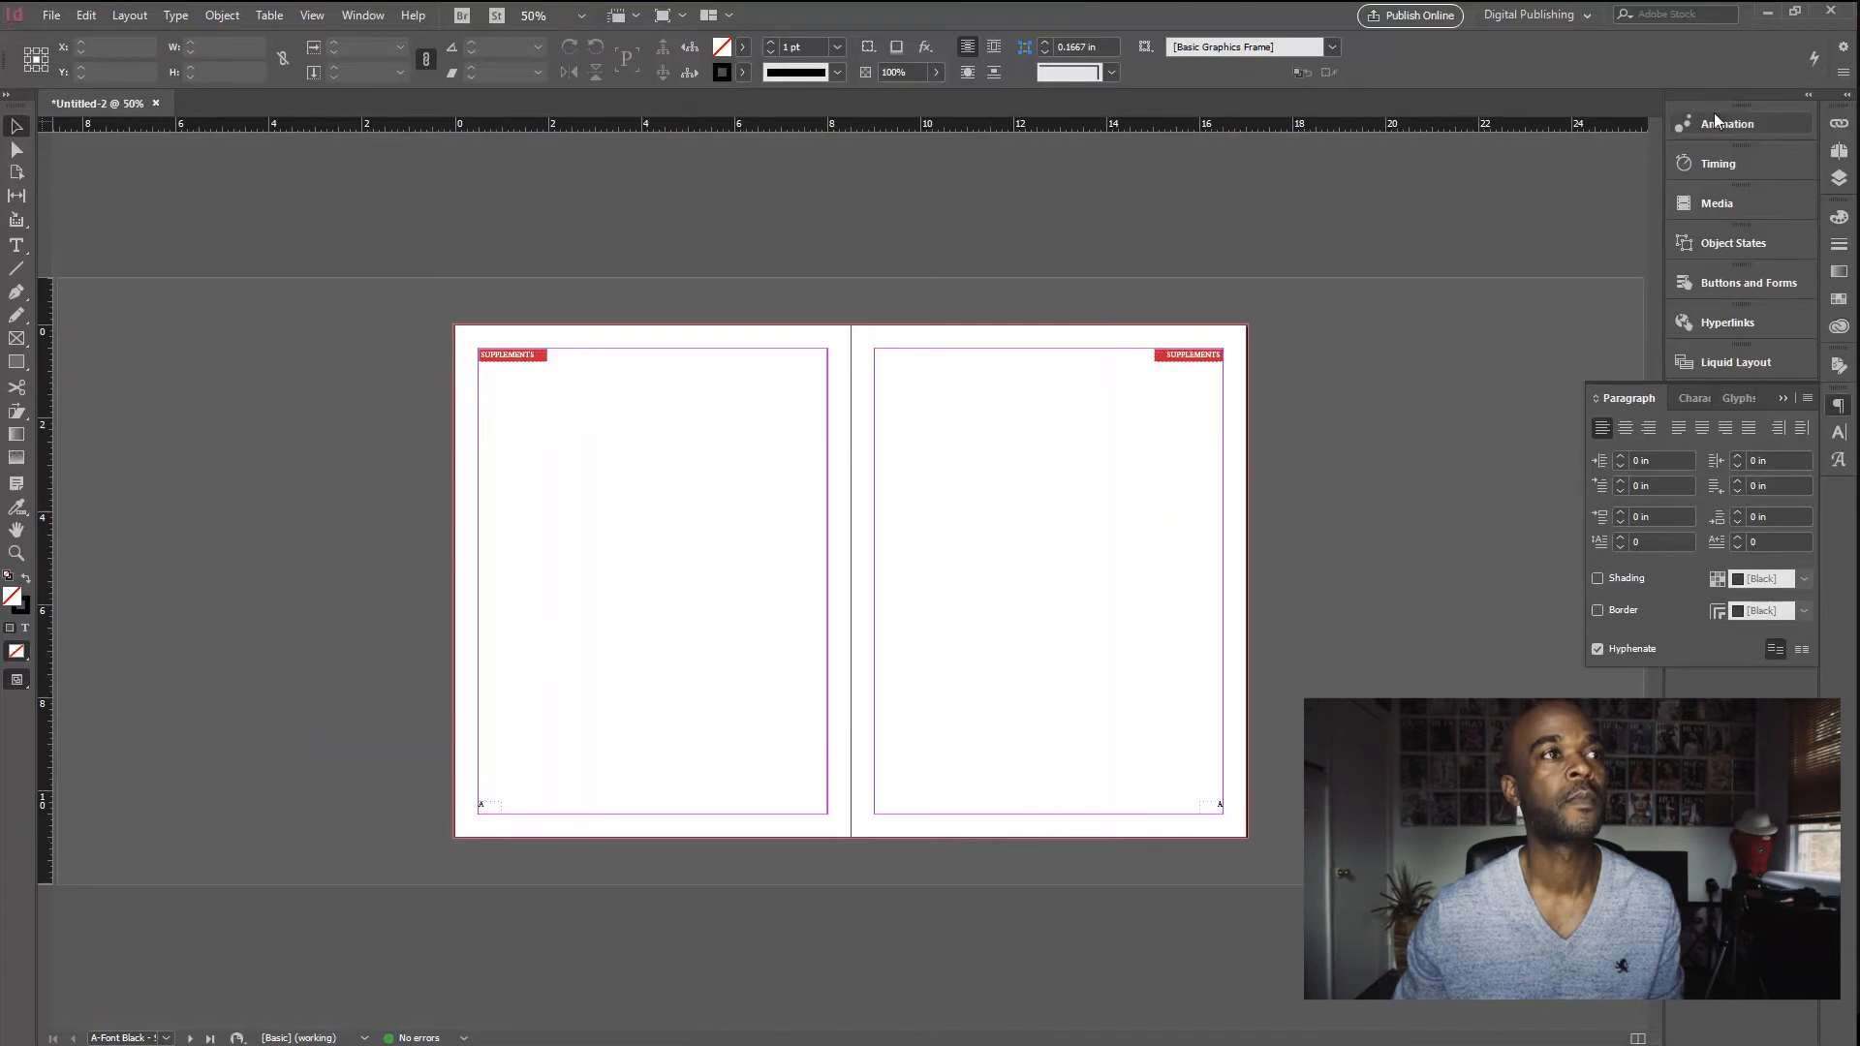
left_click(1843, 180)
left_click(1669, 117)
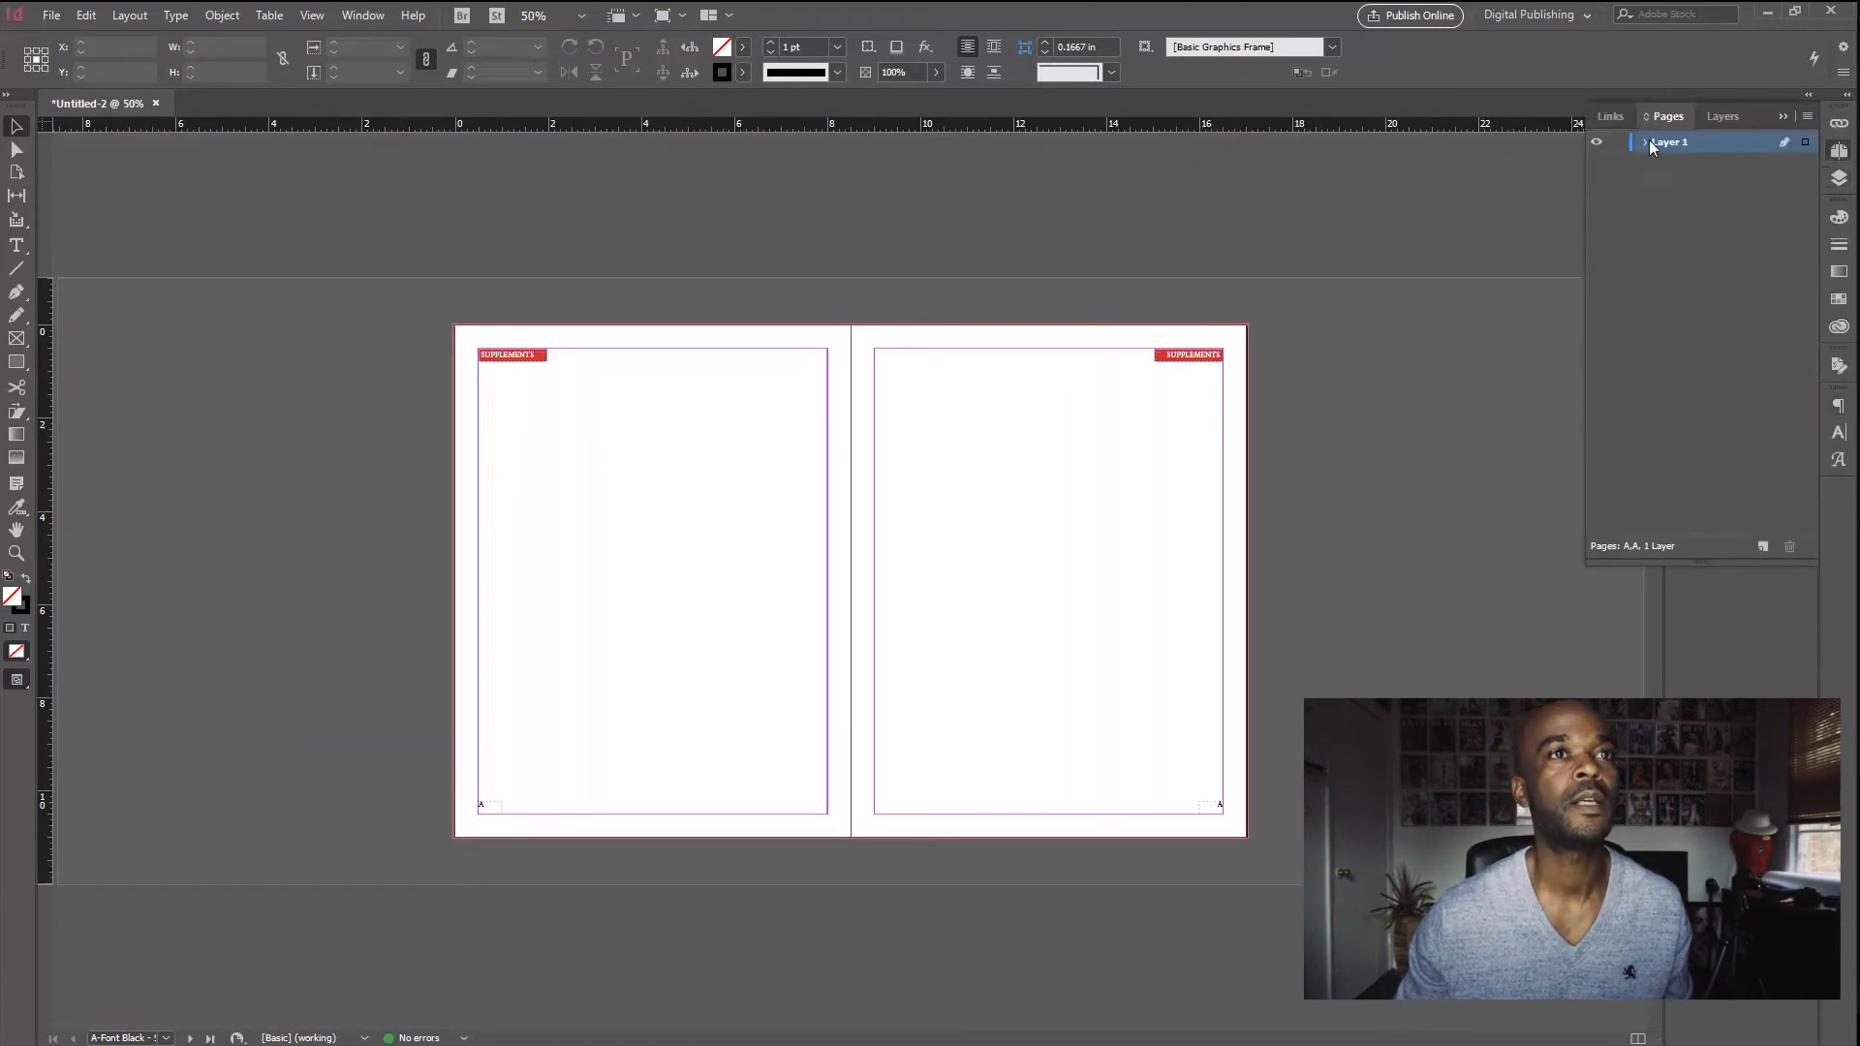
double_click(1628, 355)
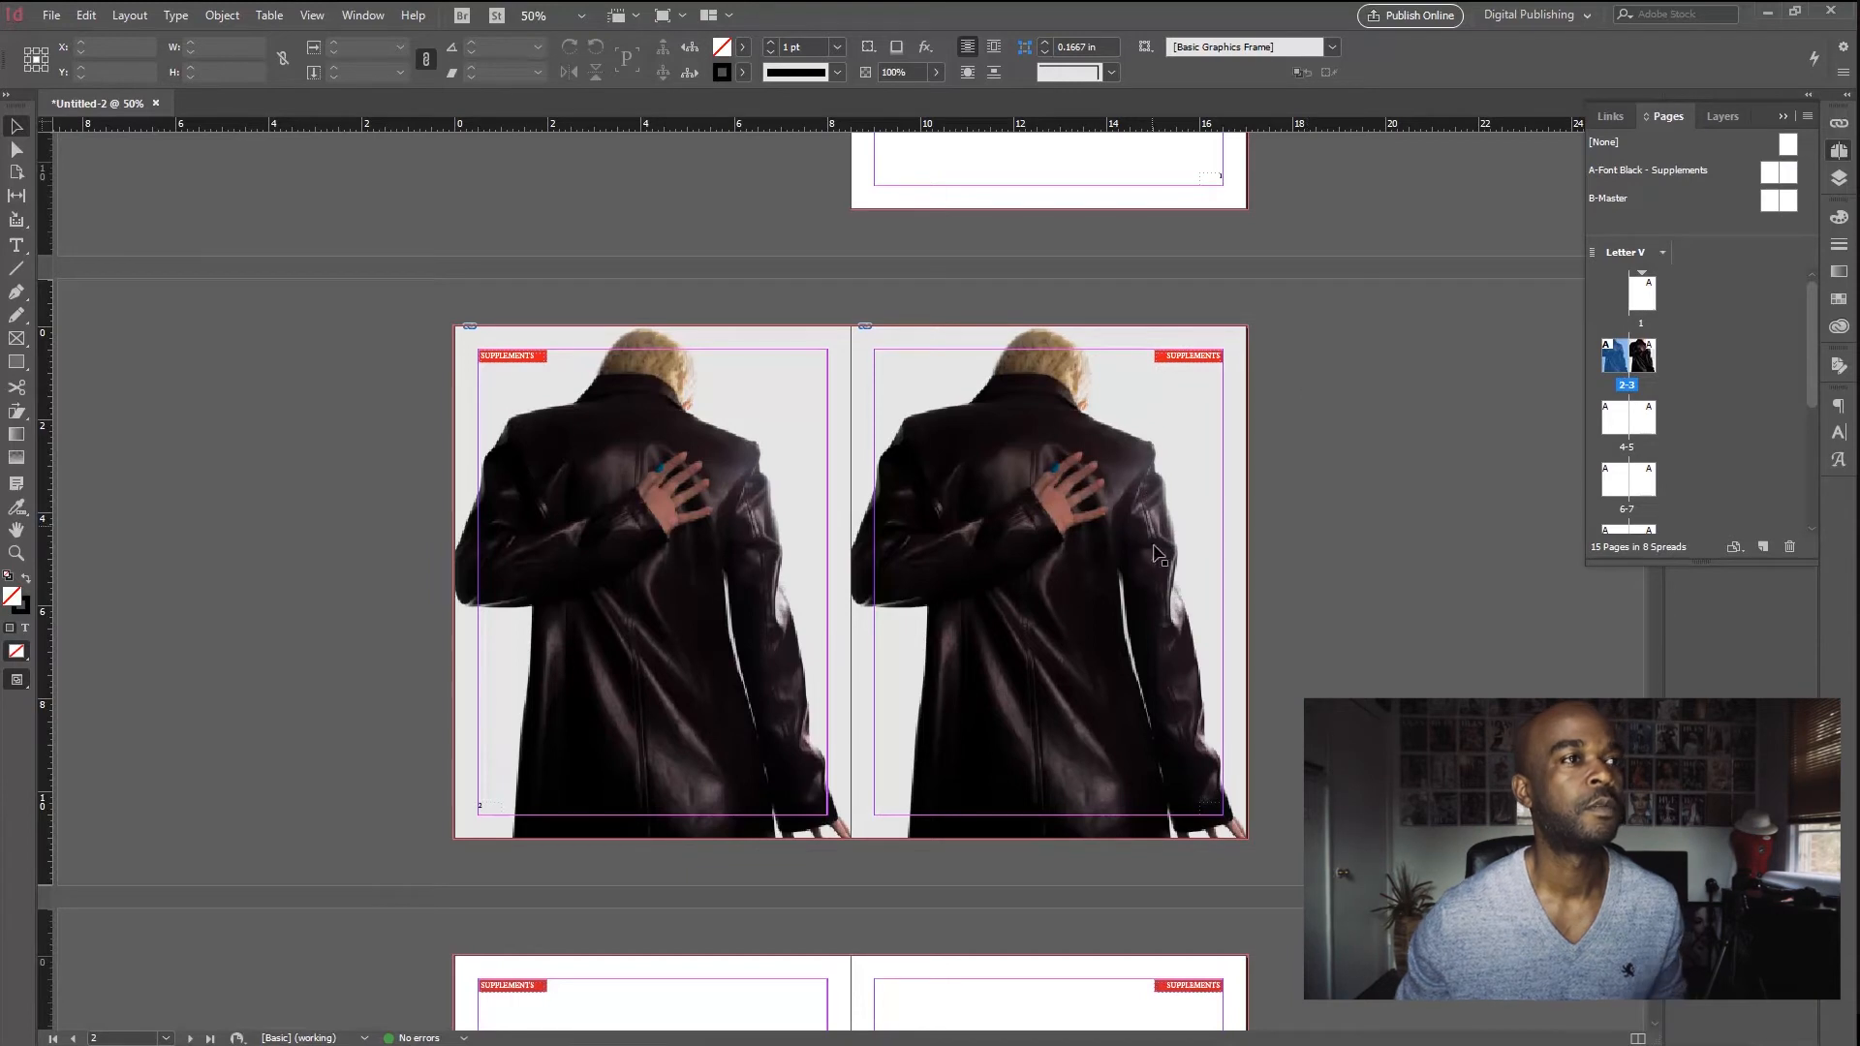
left_click_drag(1153, 724, 1253, 840)
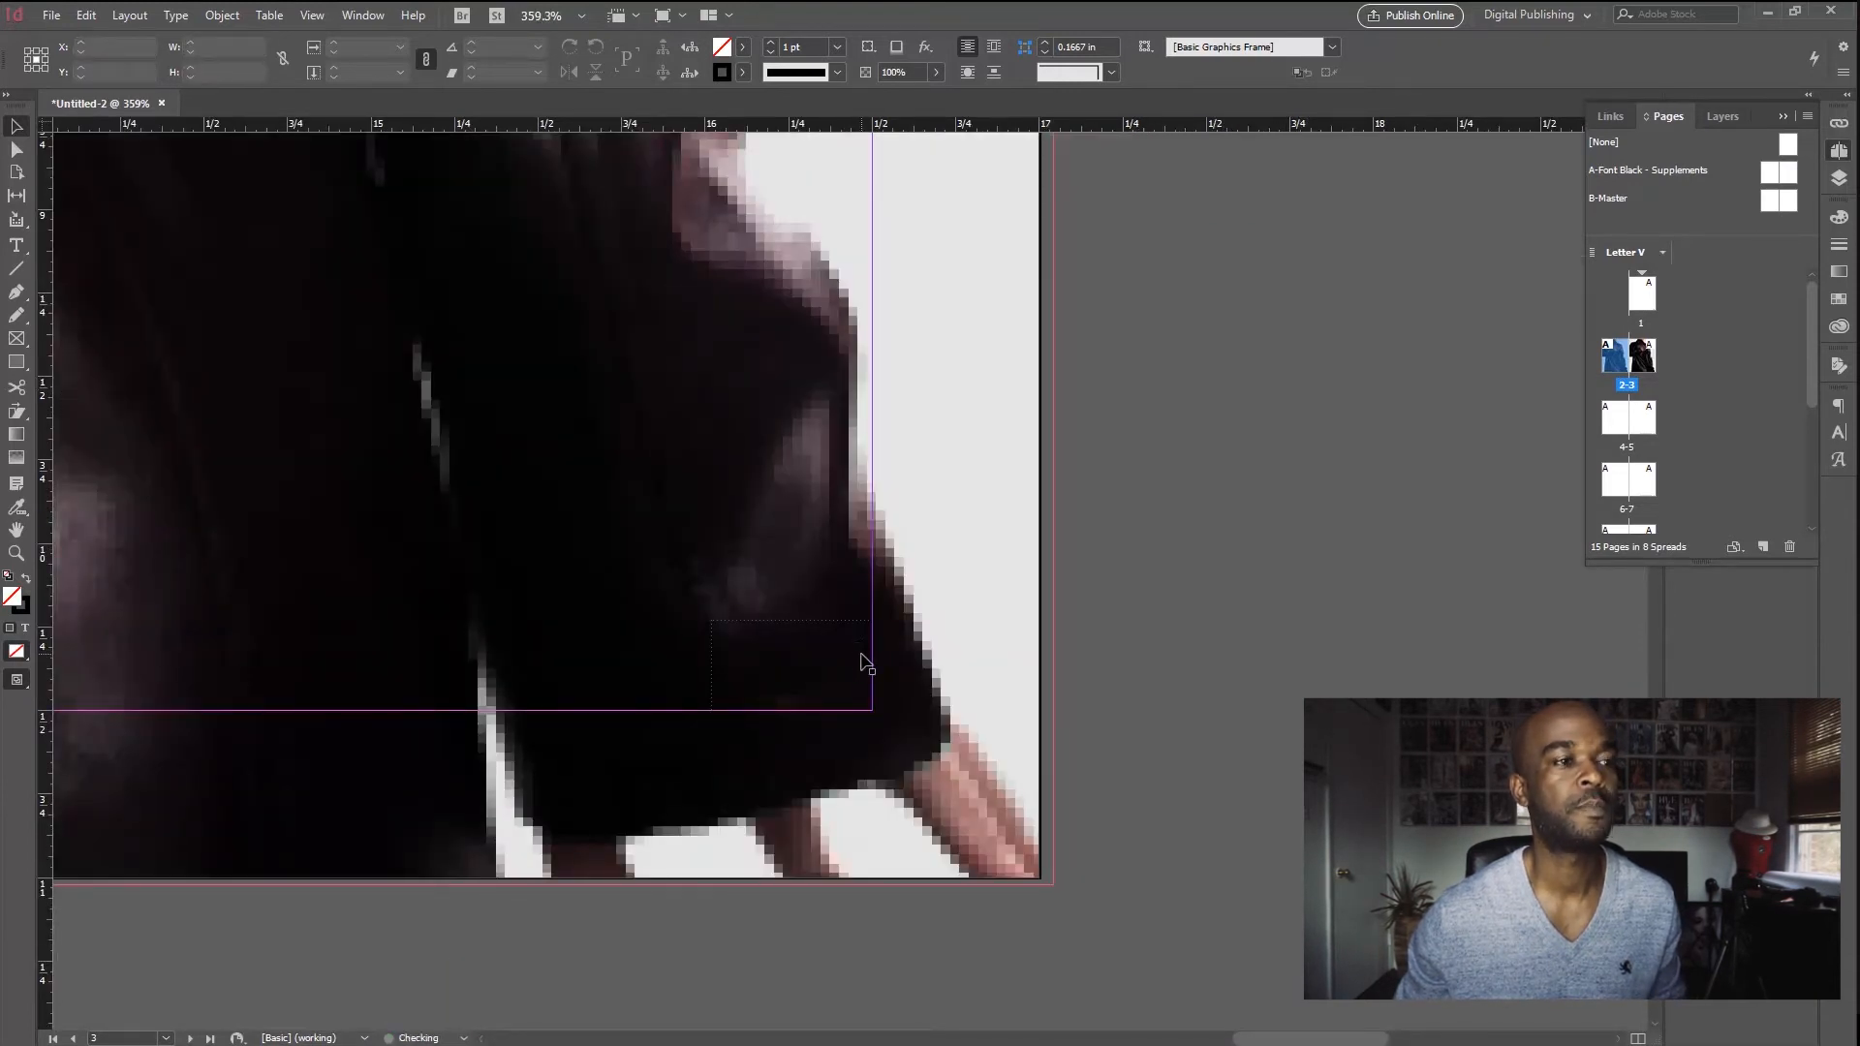
key("ctrl+0")
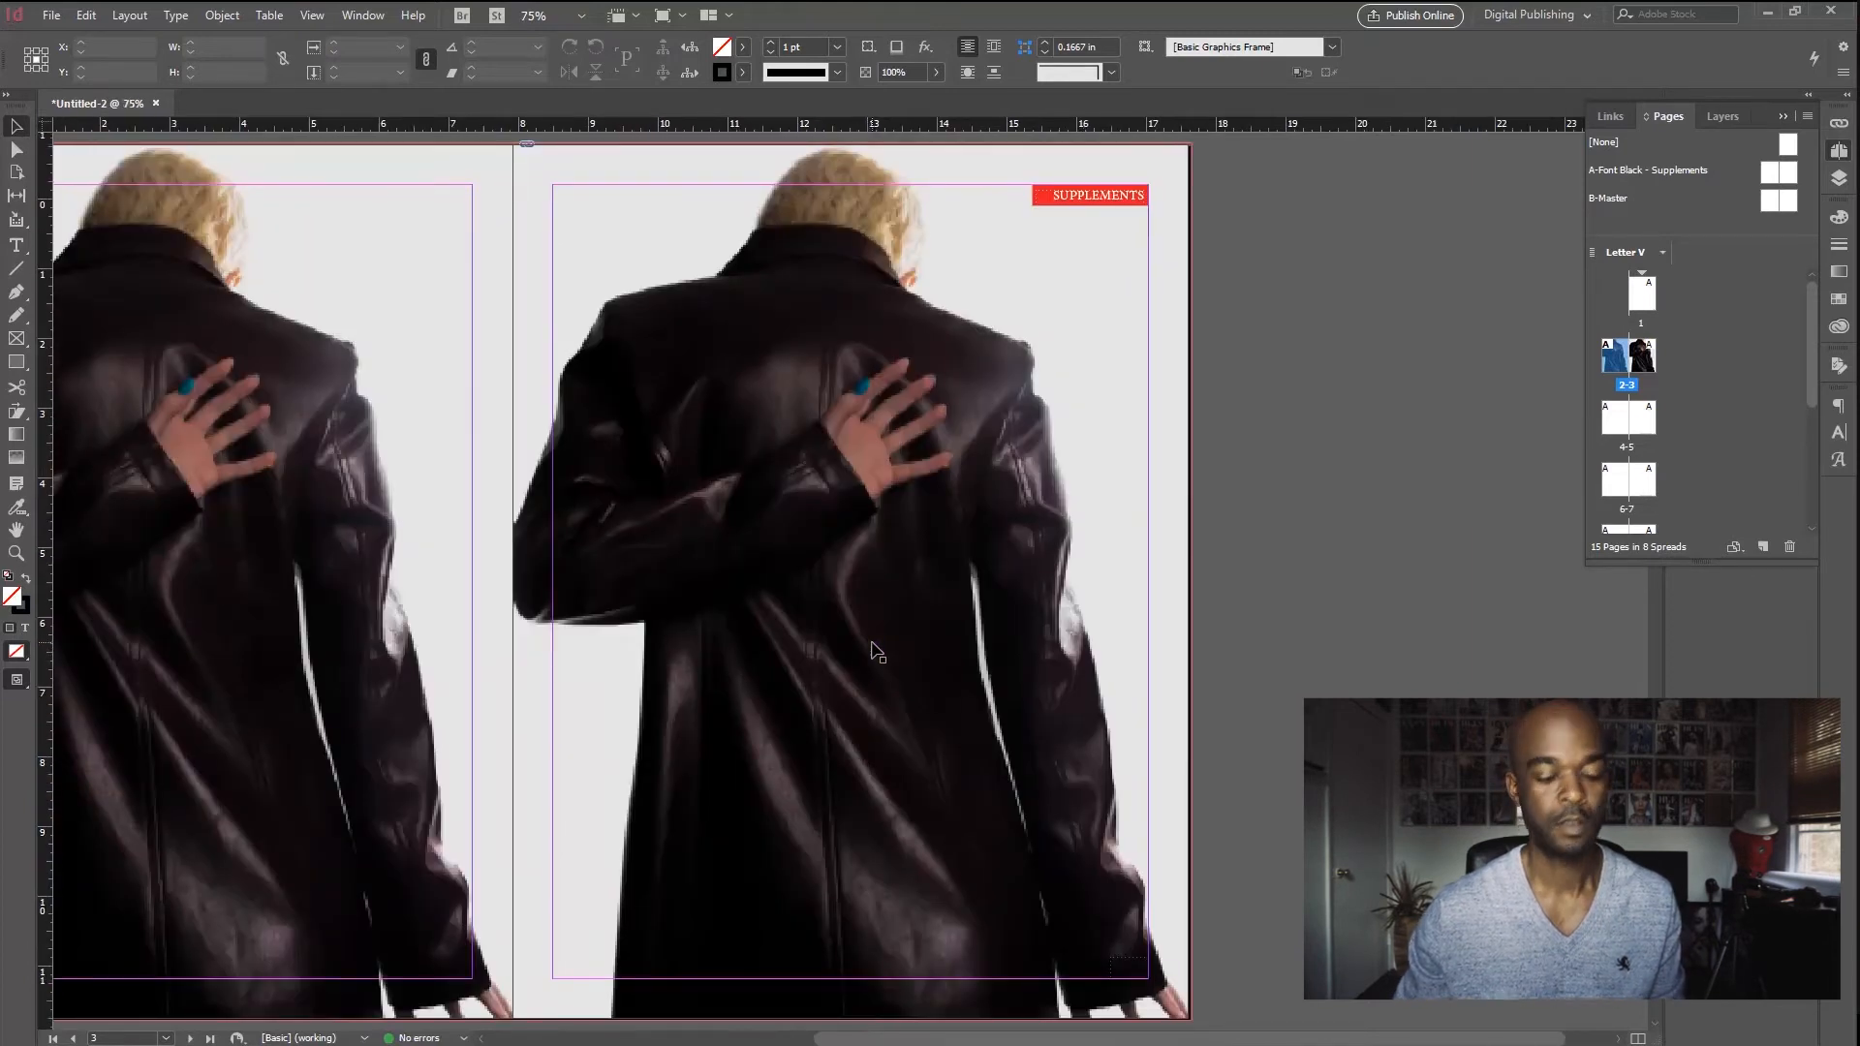
key("ctrl+minus")
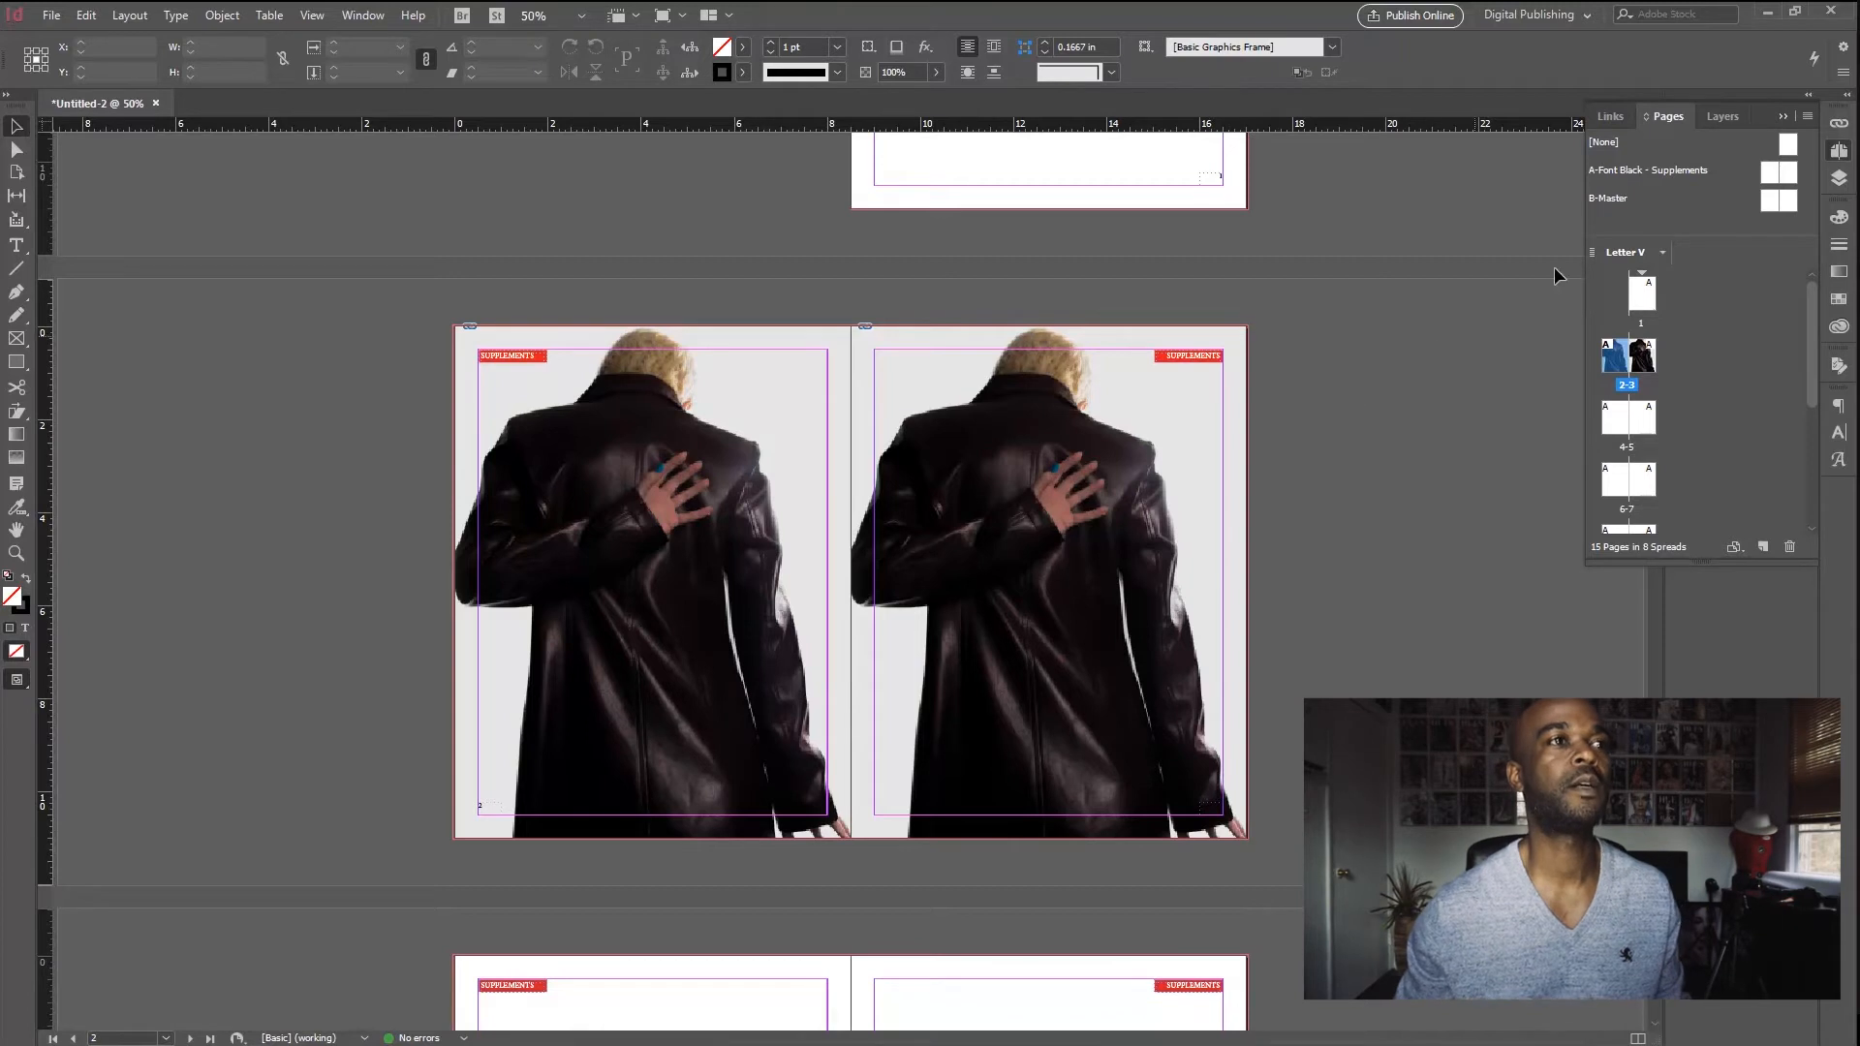
Step: Delete all the items on the B-Master spread
double_click(1612, 198)
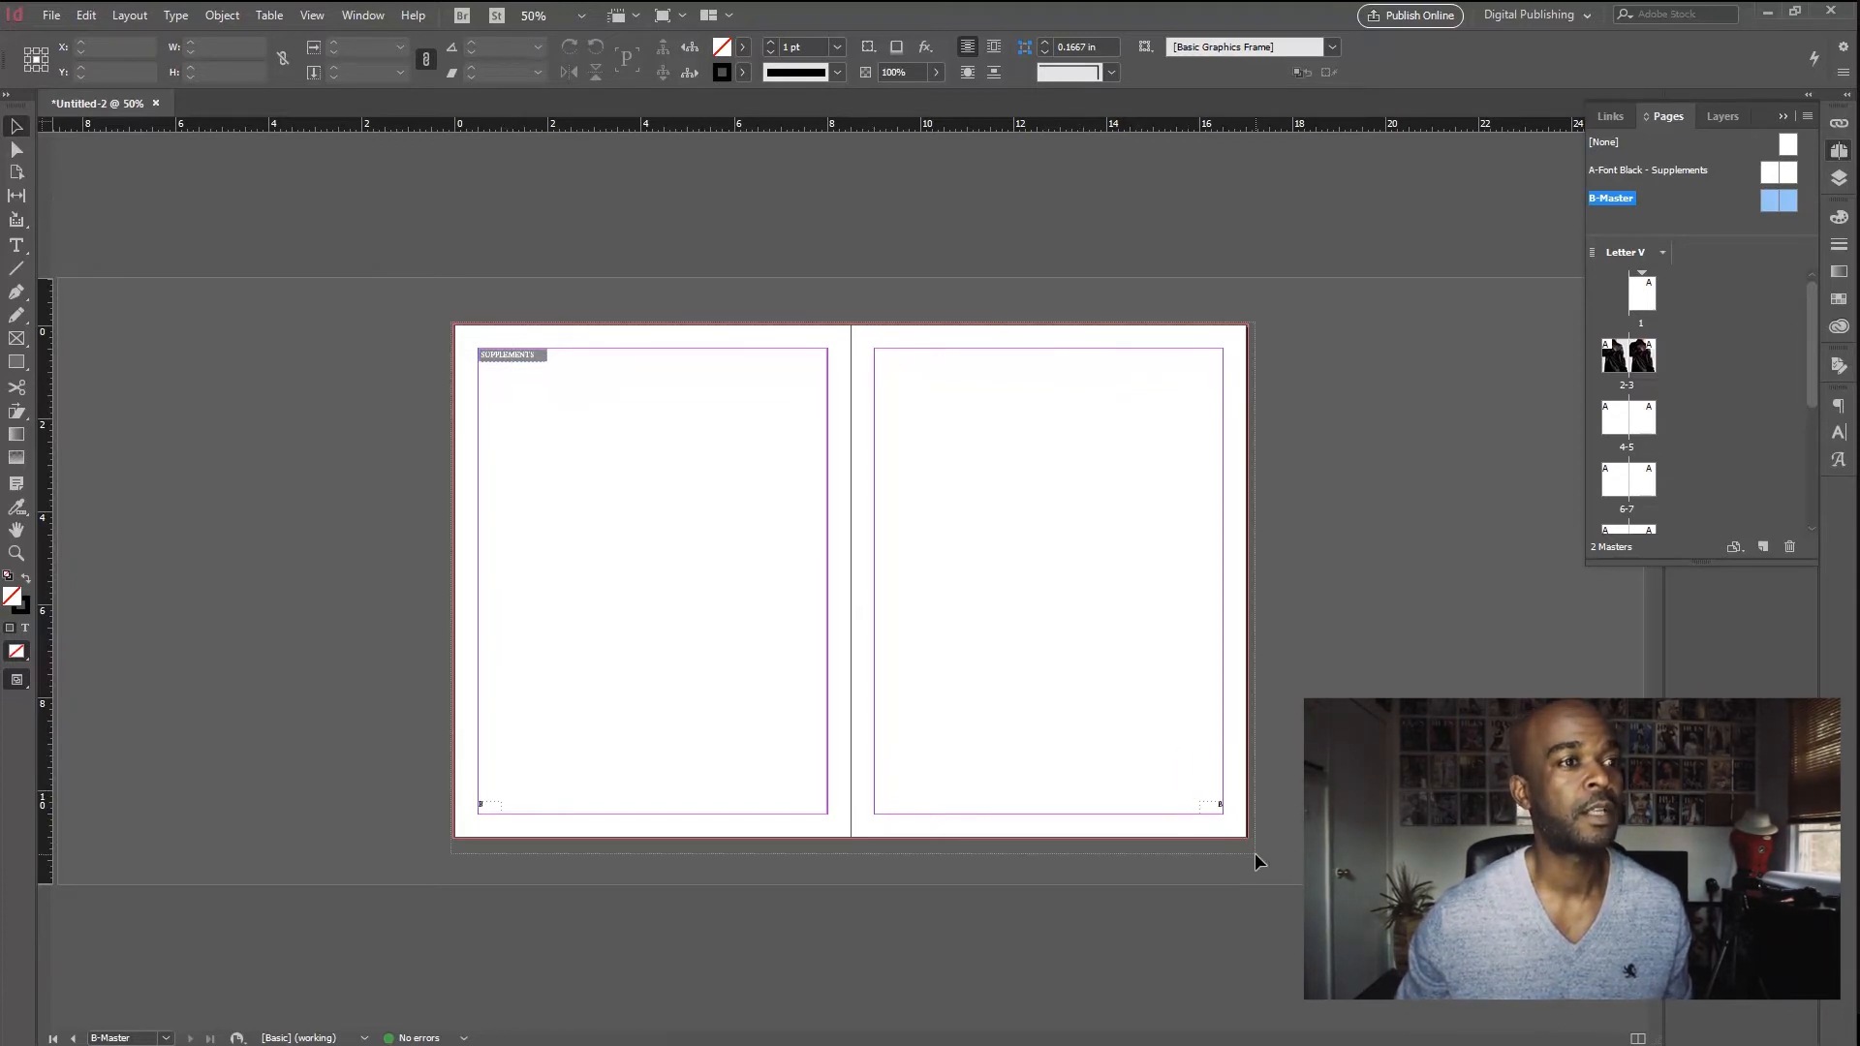
key("ctrl+a")
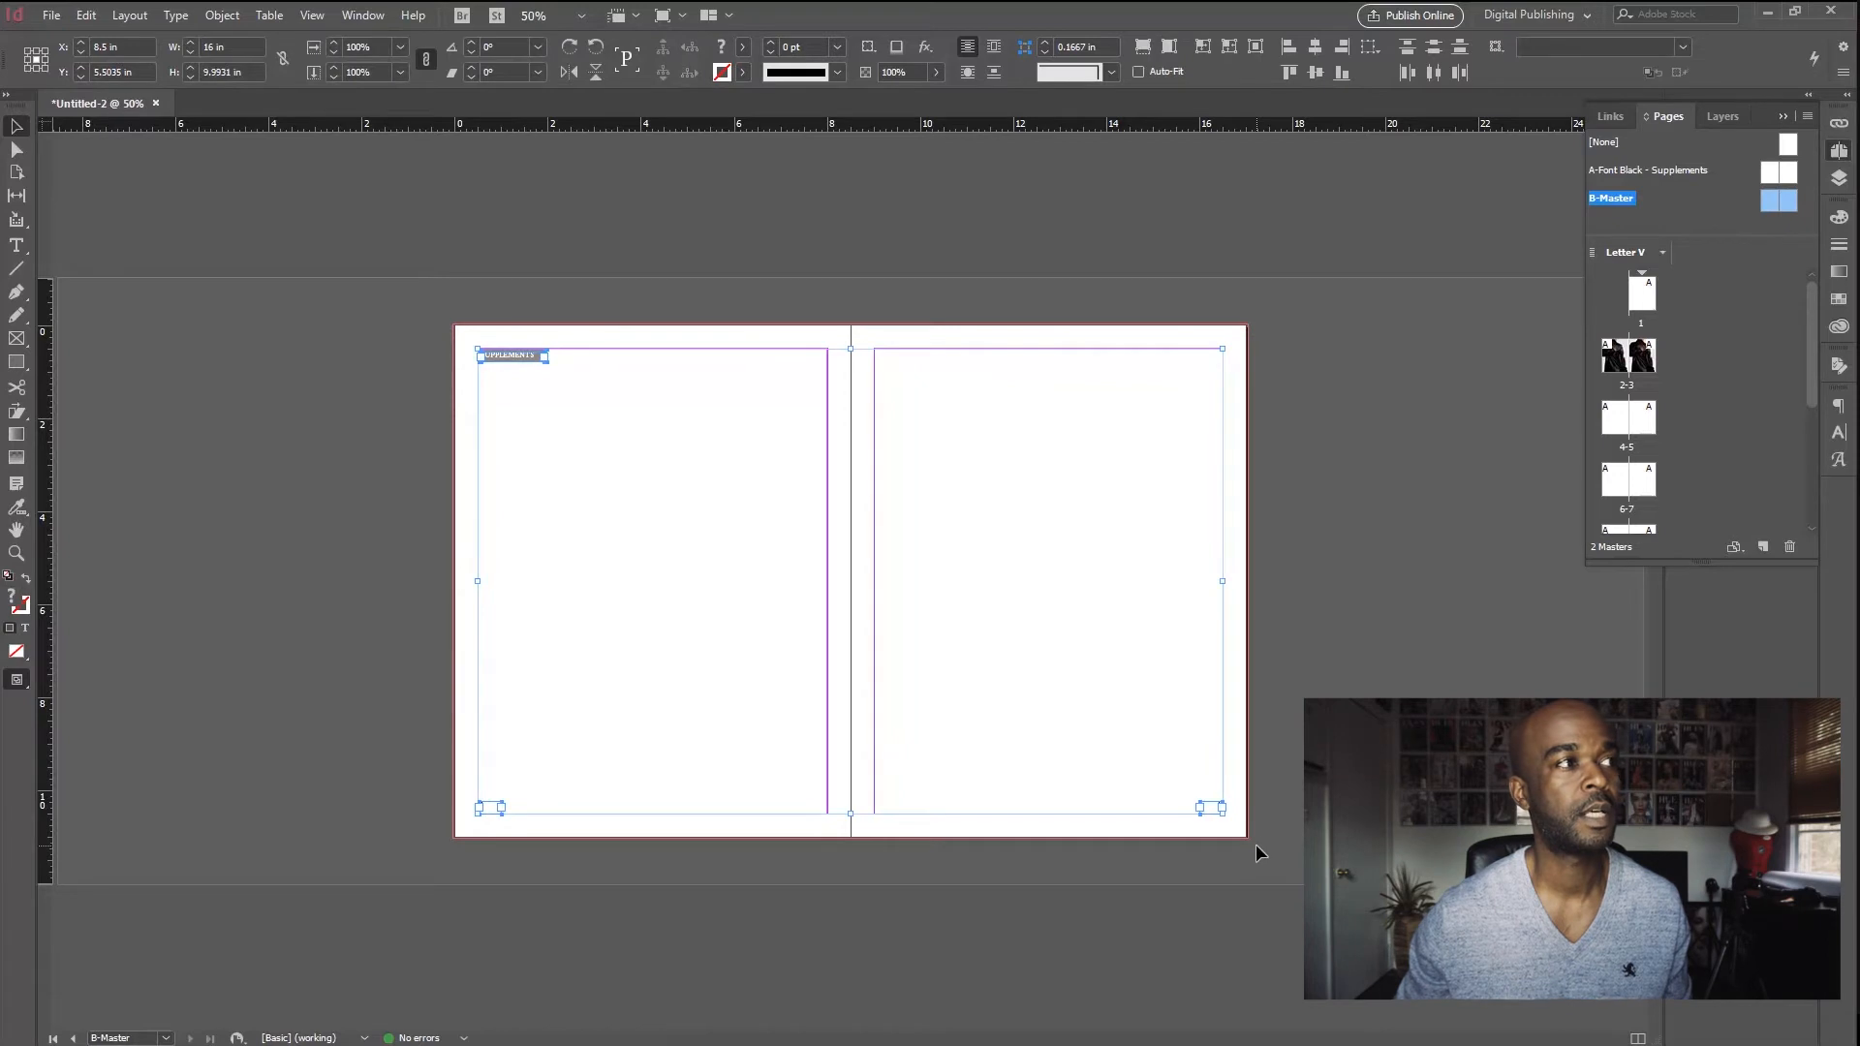
key("Delete")
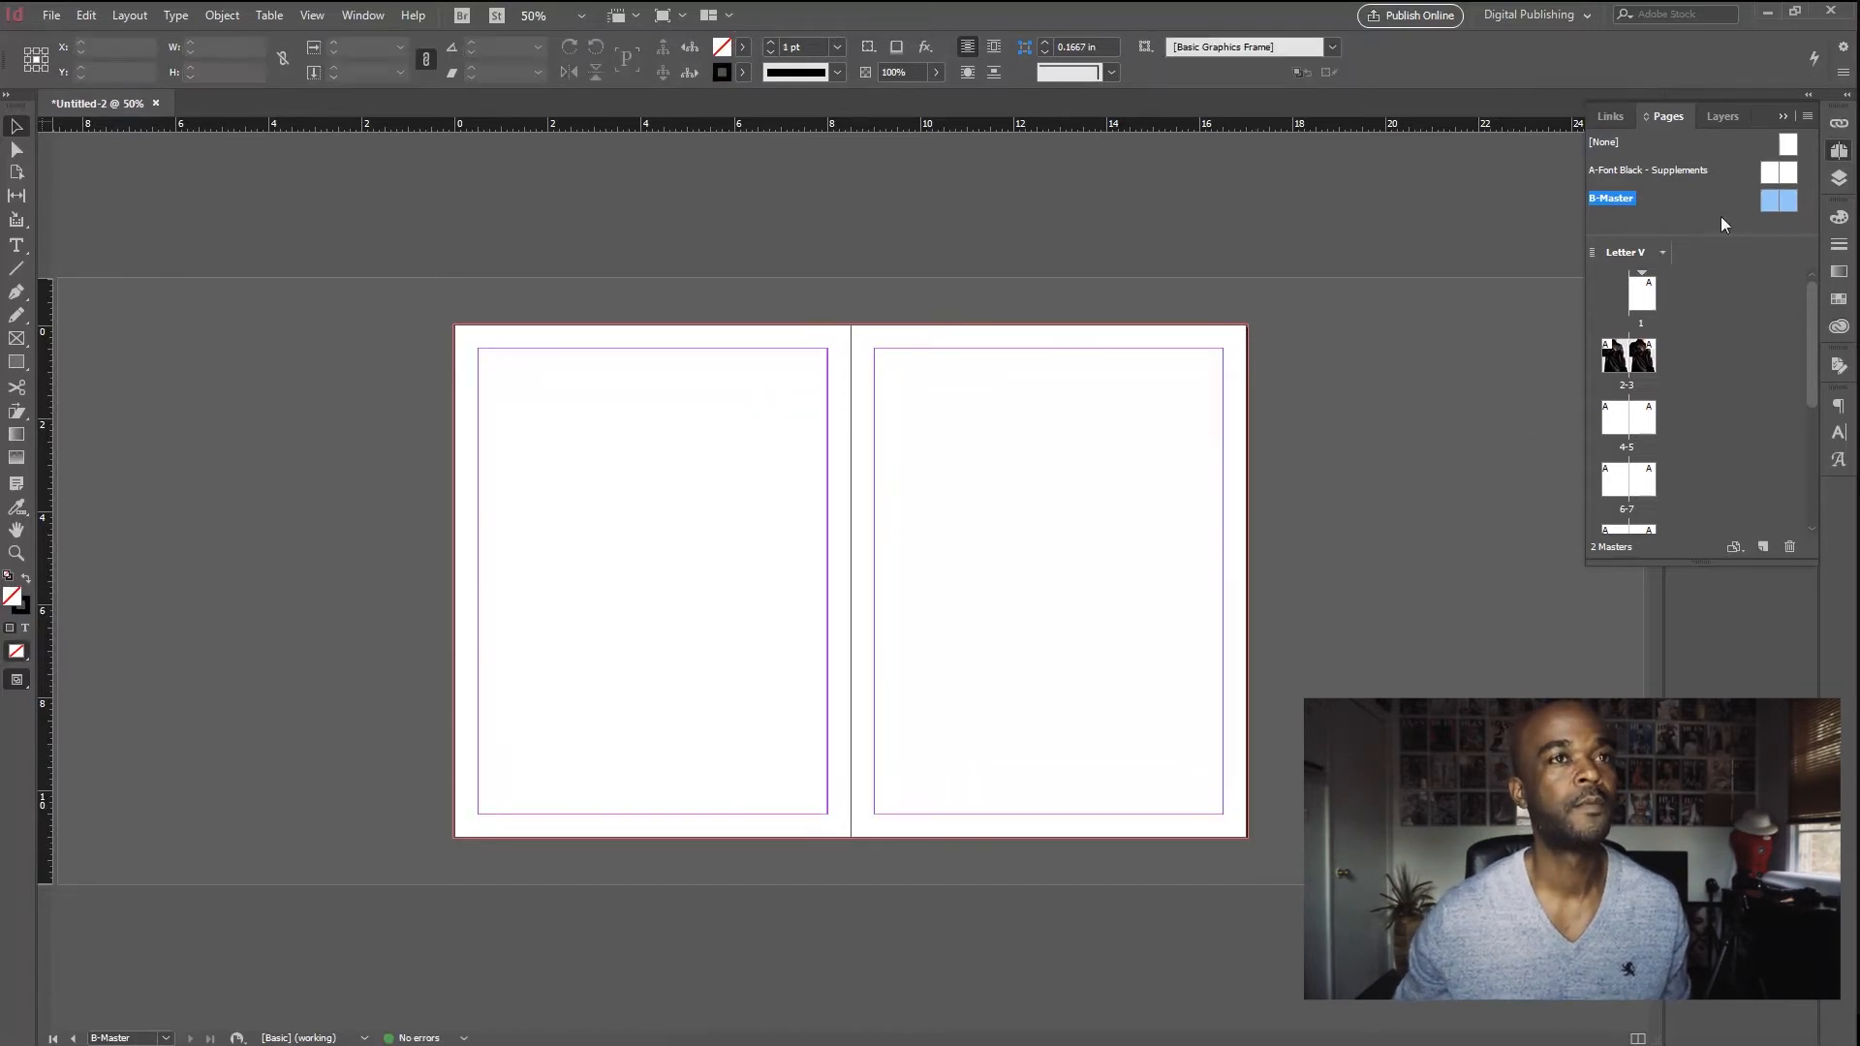
Step: Copy all headers and page numbers from the A-Font Black - Supplements master and paste them in place on B-Master
double_click(1768, 176)
left_click_drag(446, 333, 1277, 846)
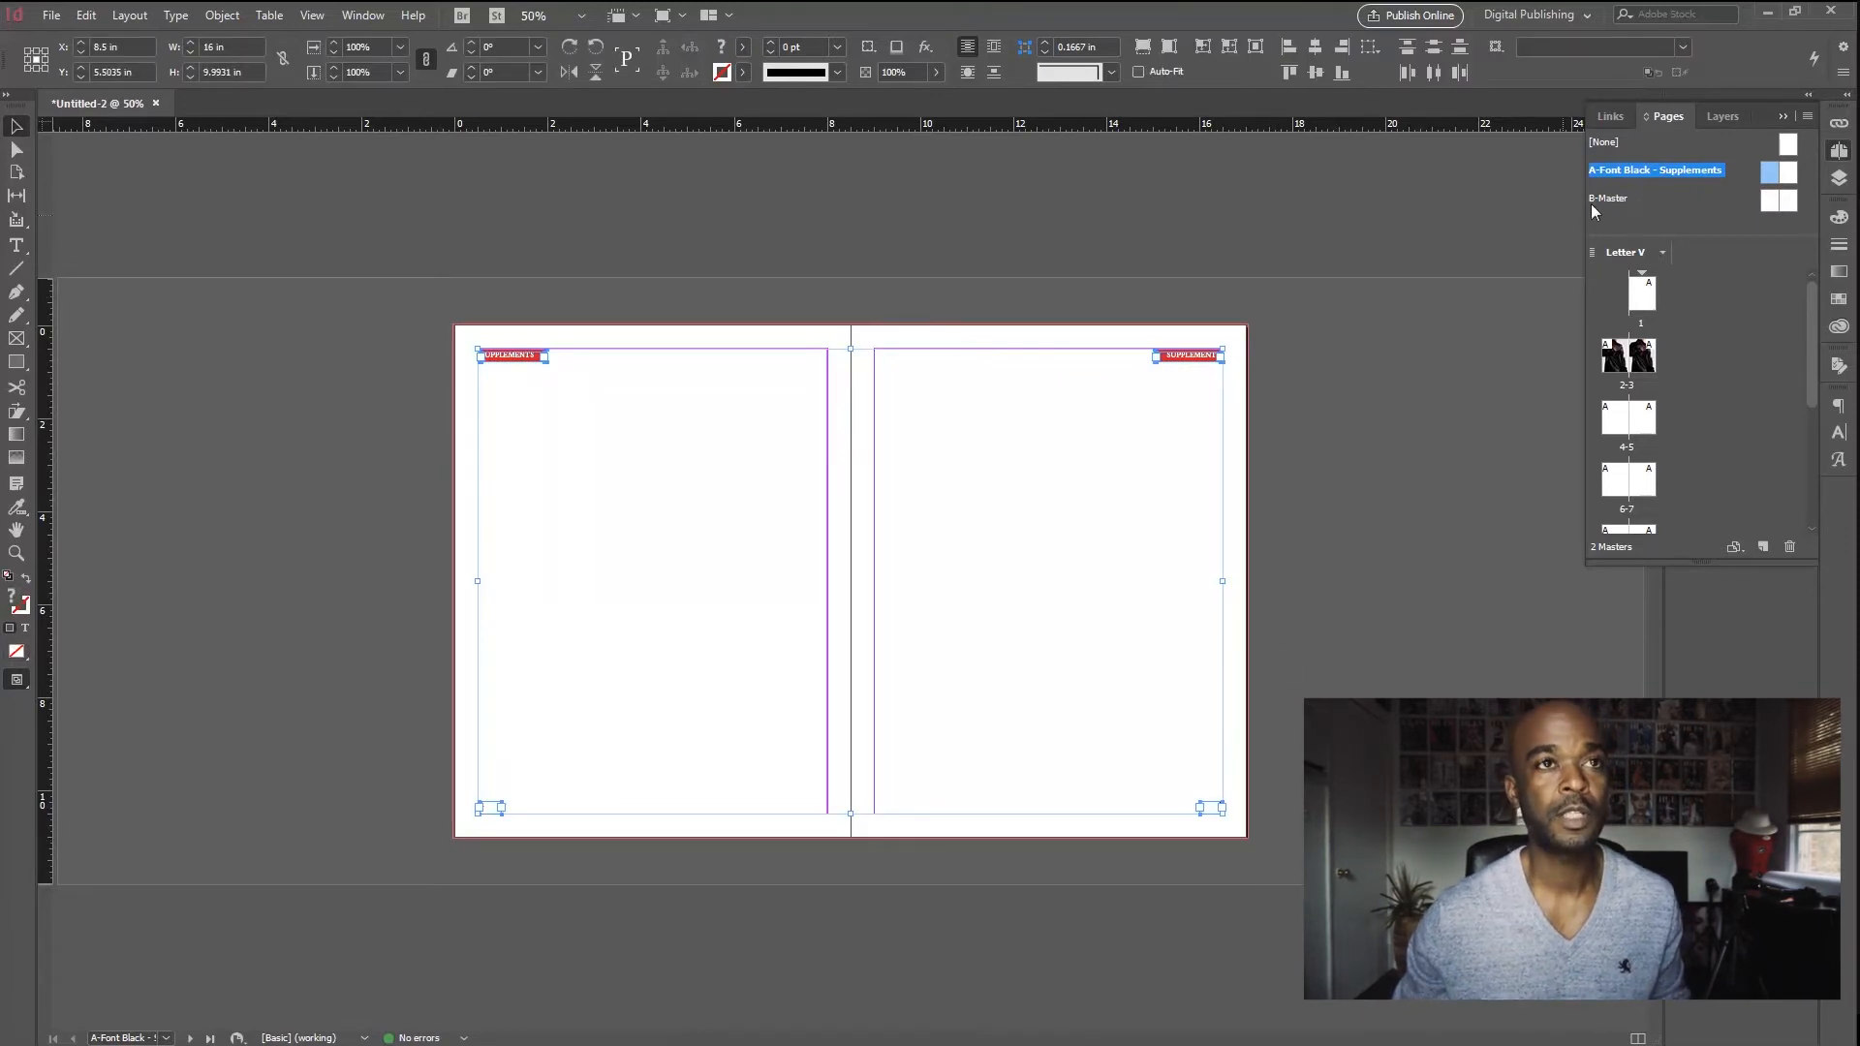
double_click(1767, 201)
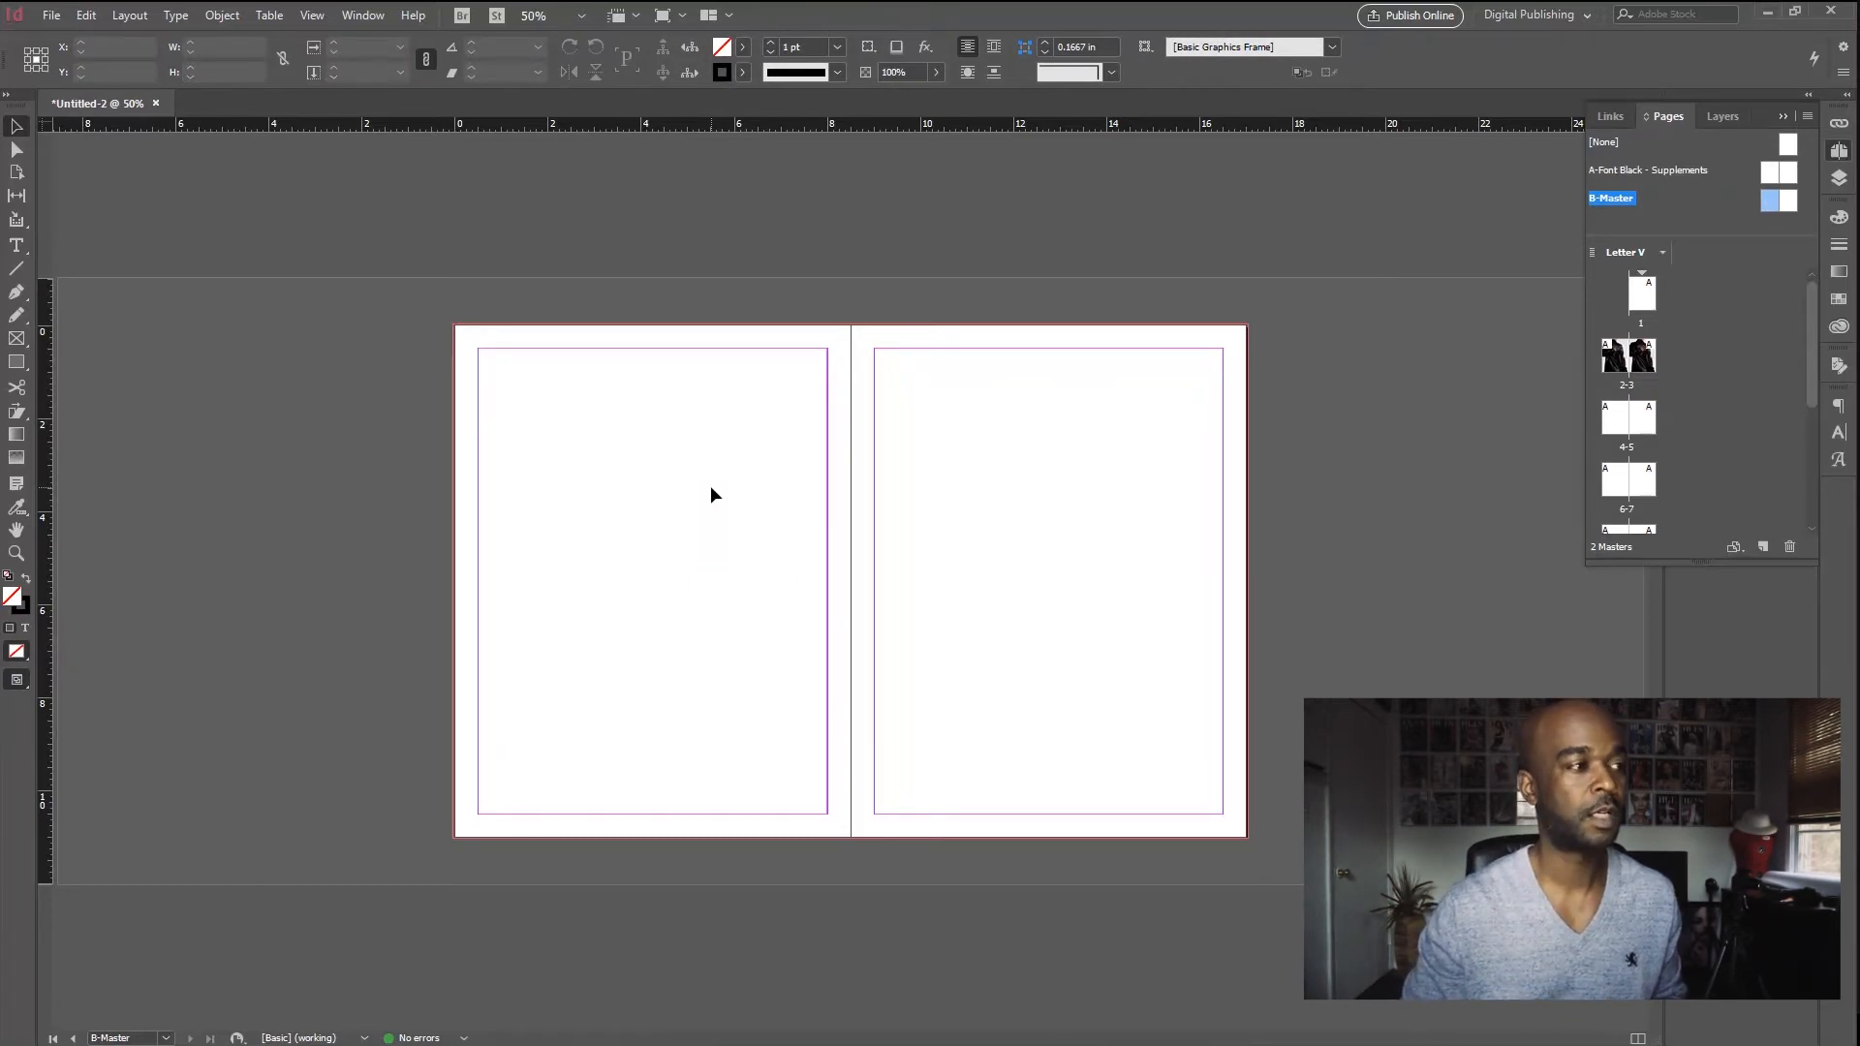
key("ctrl+alt+shift+v")
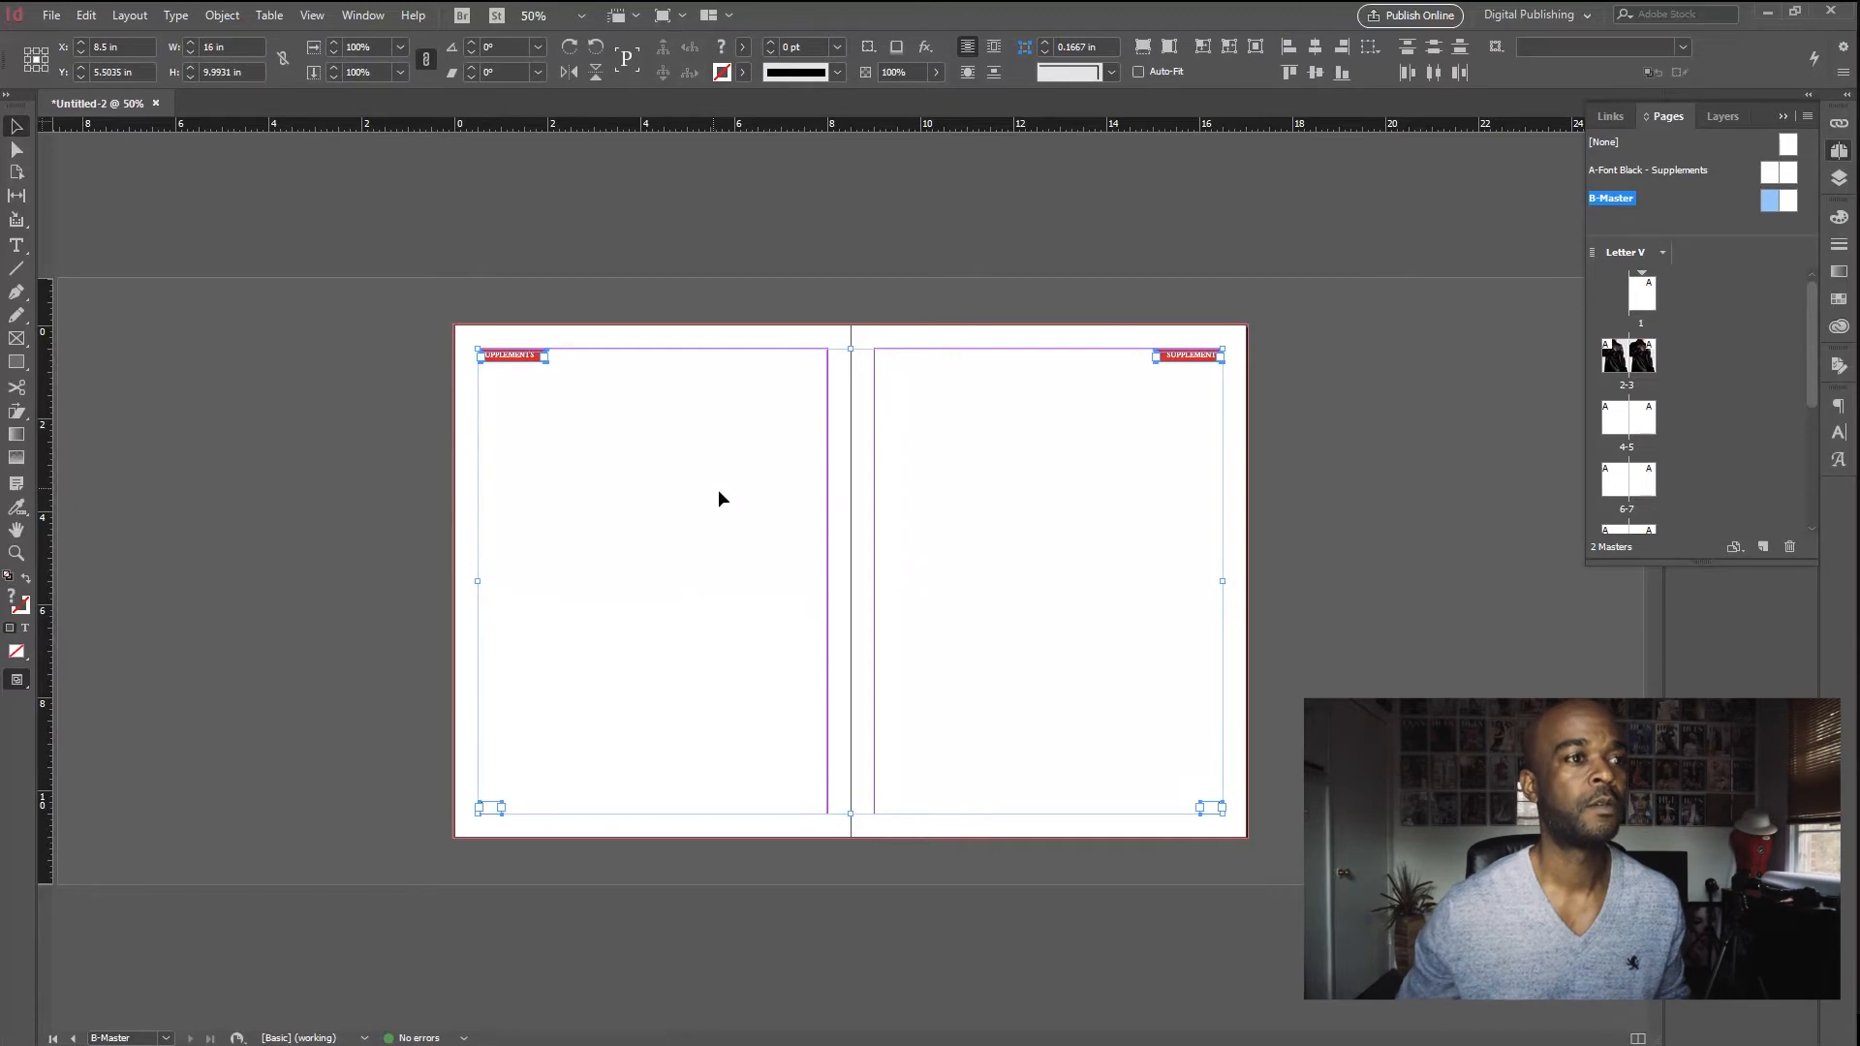
left_click(834, 556)
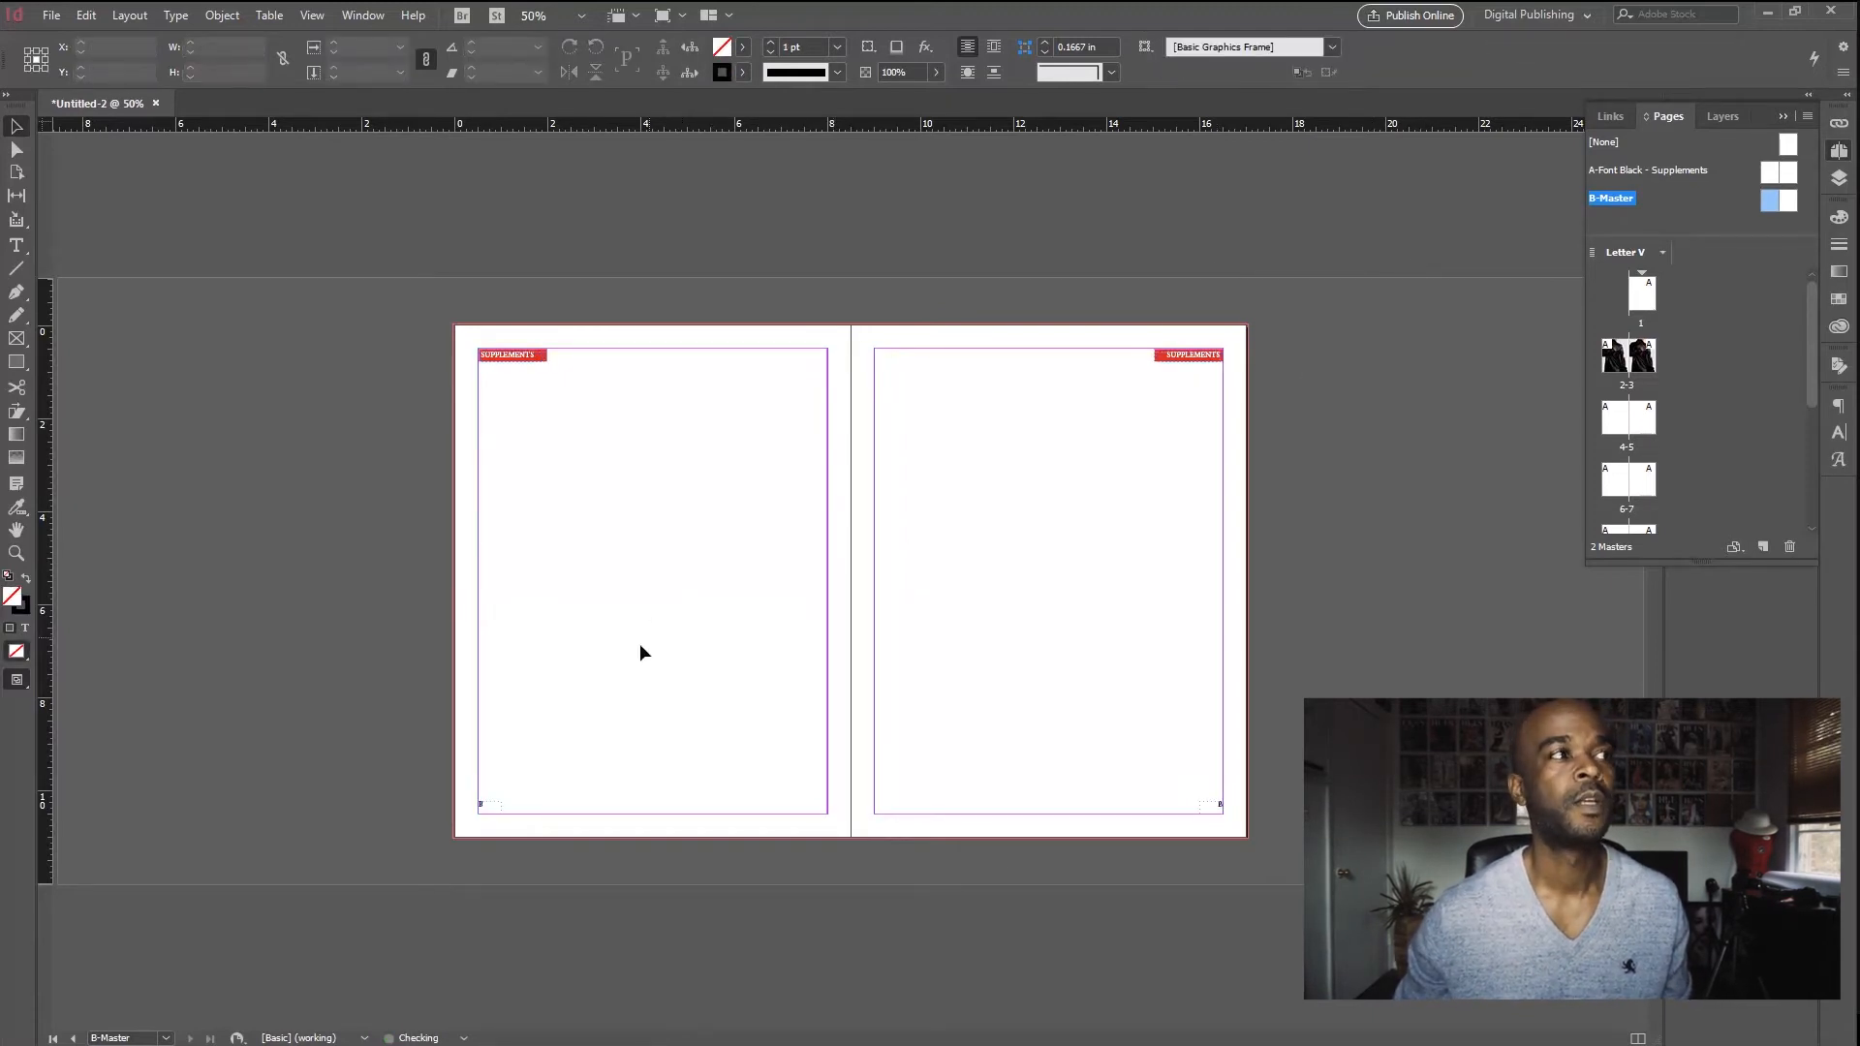
Step: Set the text colour of the page number marker on B-Master's left-hand page to [Paper]
left_click_drag(436, 765, 571, 835)
double_click(632, 549)
left_click_drag(639, 552, 564, 547)
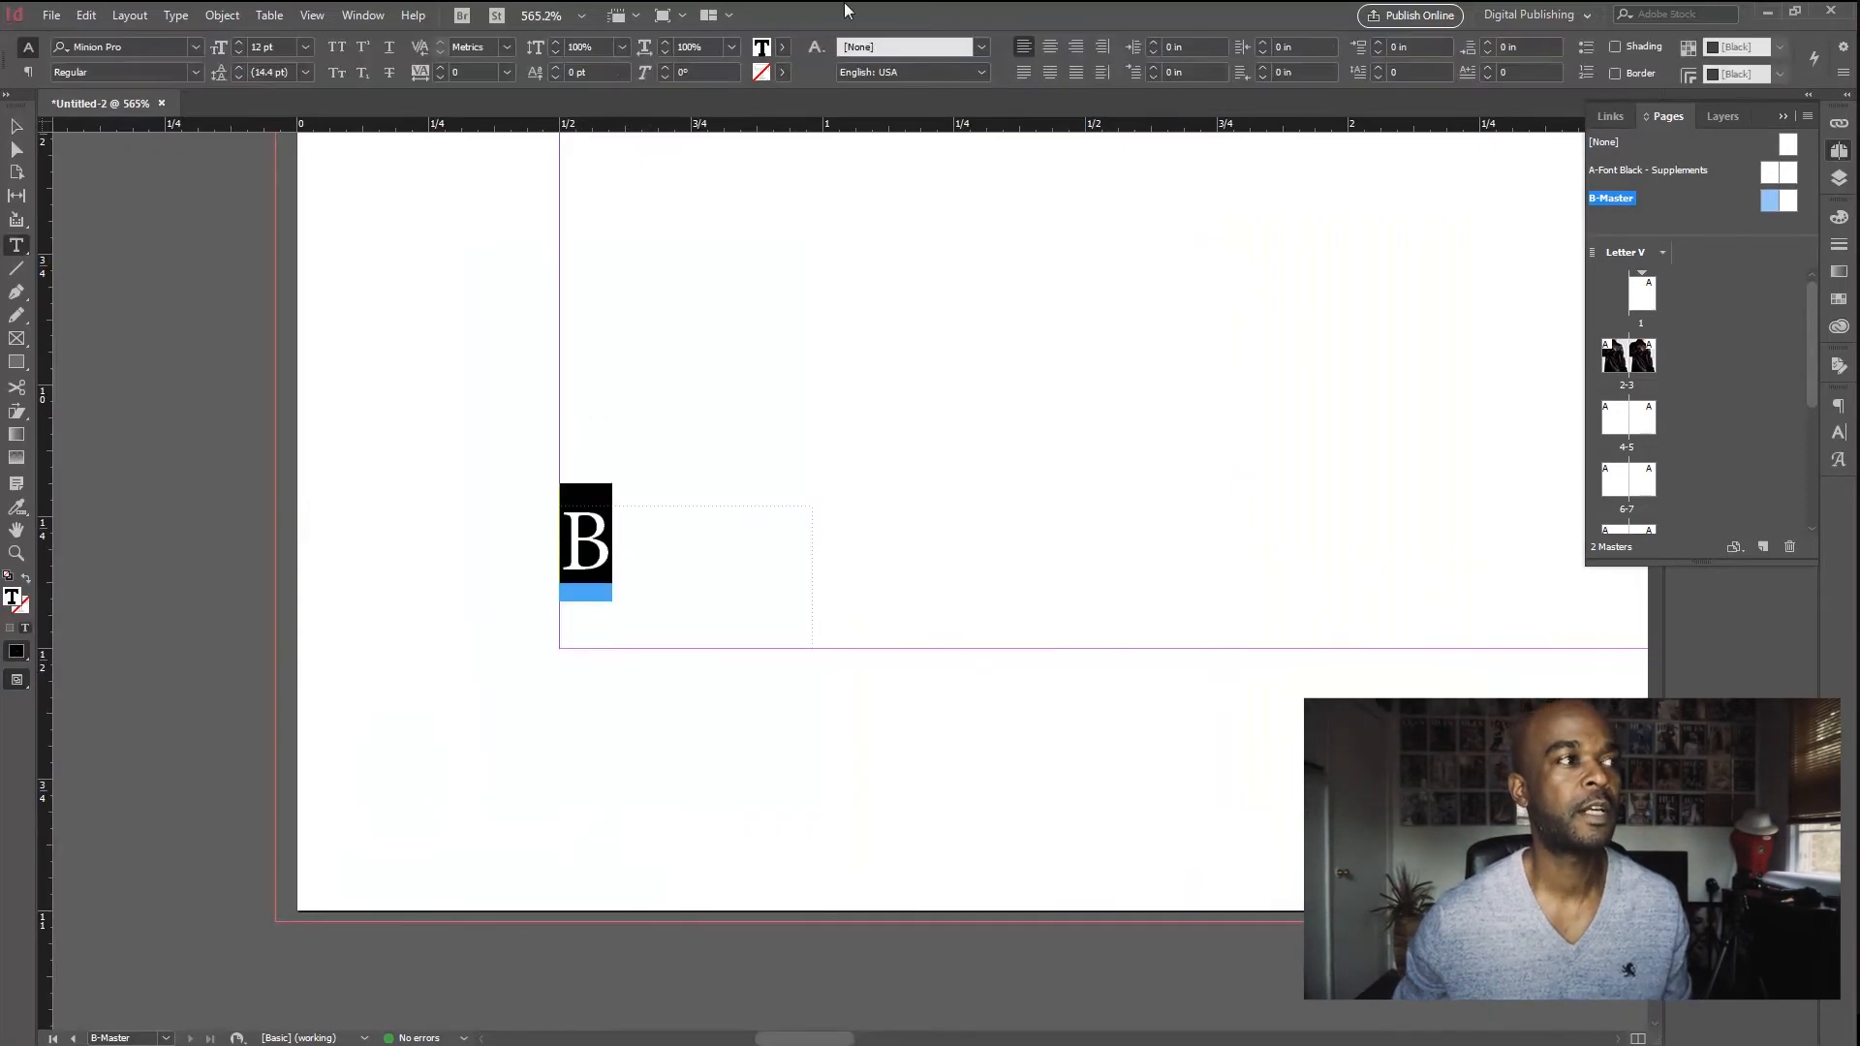
left_click(783, 47)
left_click(641, 148)
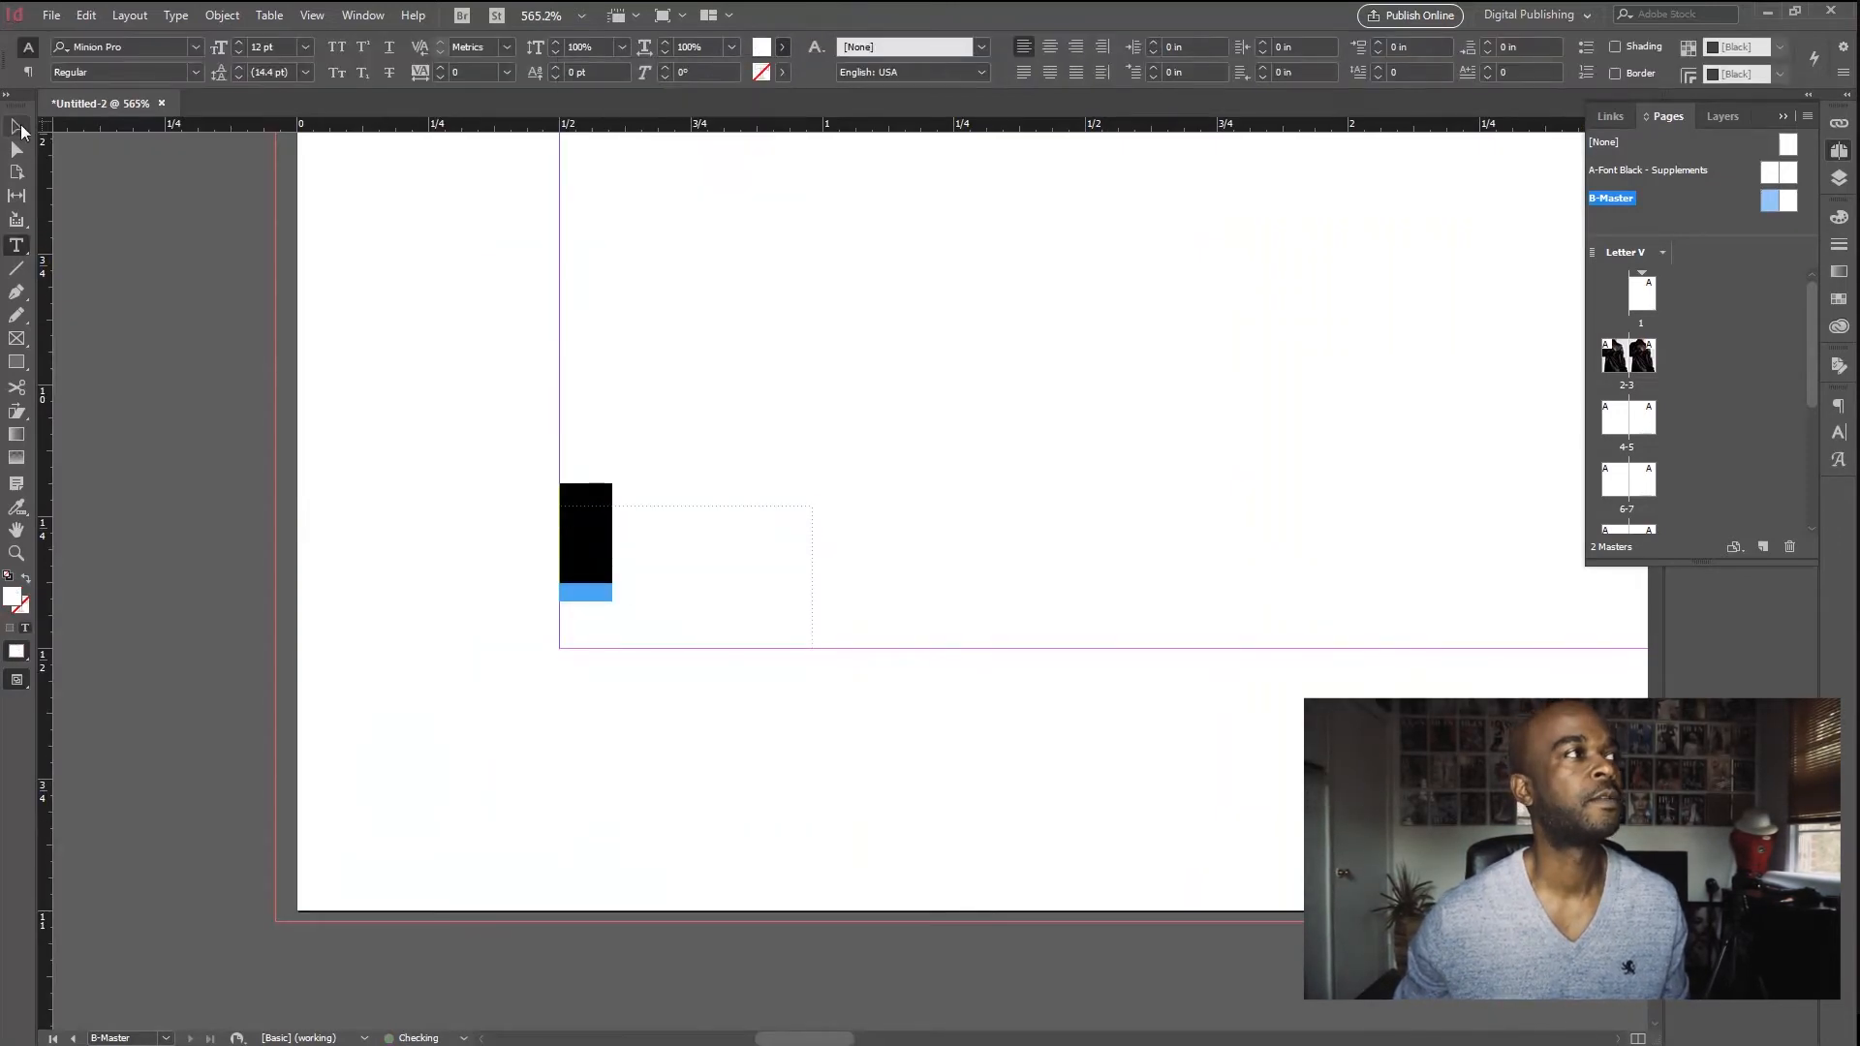
left_click(13, 126)
left_click(914, 334)
Step: Set the text colour of the page number marker on B-Master's right-hand page to [Paper]
left_click_drag(1283, 419, 452, 478)
left_click_drag(1319, 596, 291, 620)
left_click_drag(1511, 620, 359, 710)
left_click_drag(1511, 722, 895, 708)
left_click(993, 593)
double_click(984, 569)
key("ctrl+a")
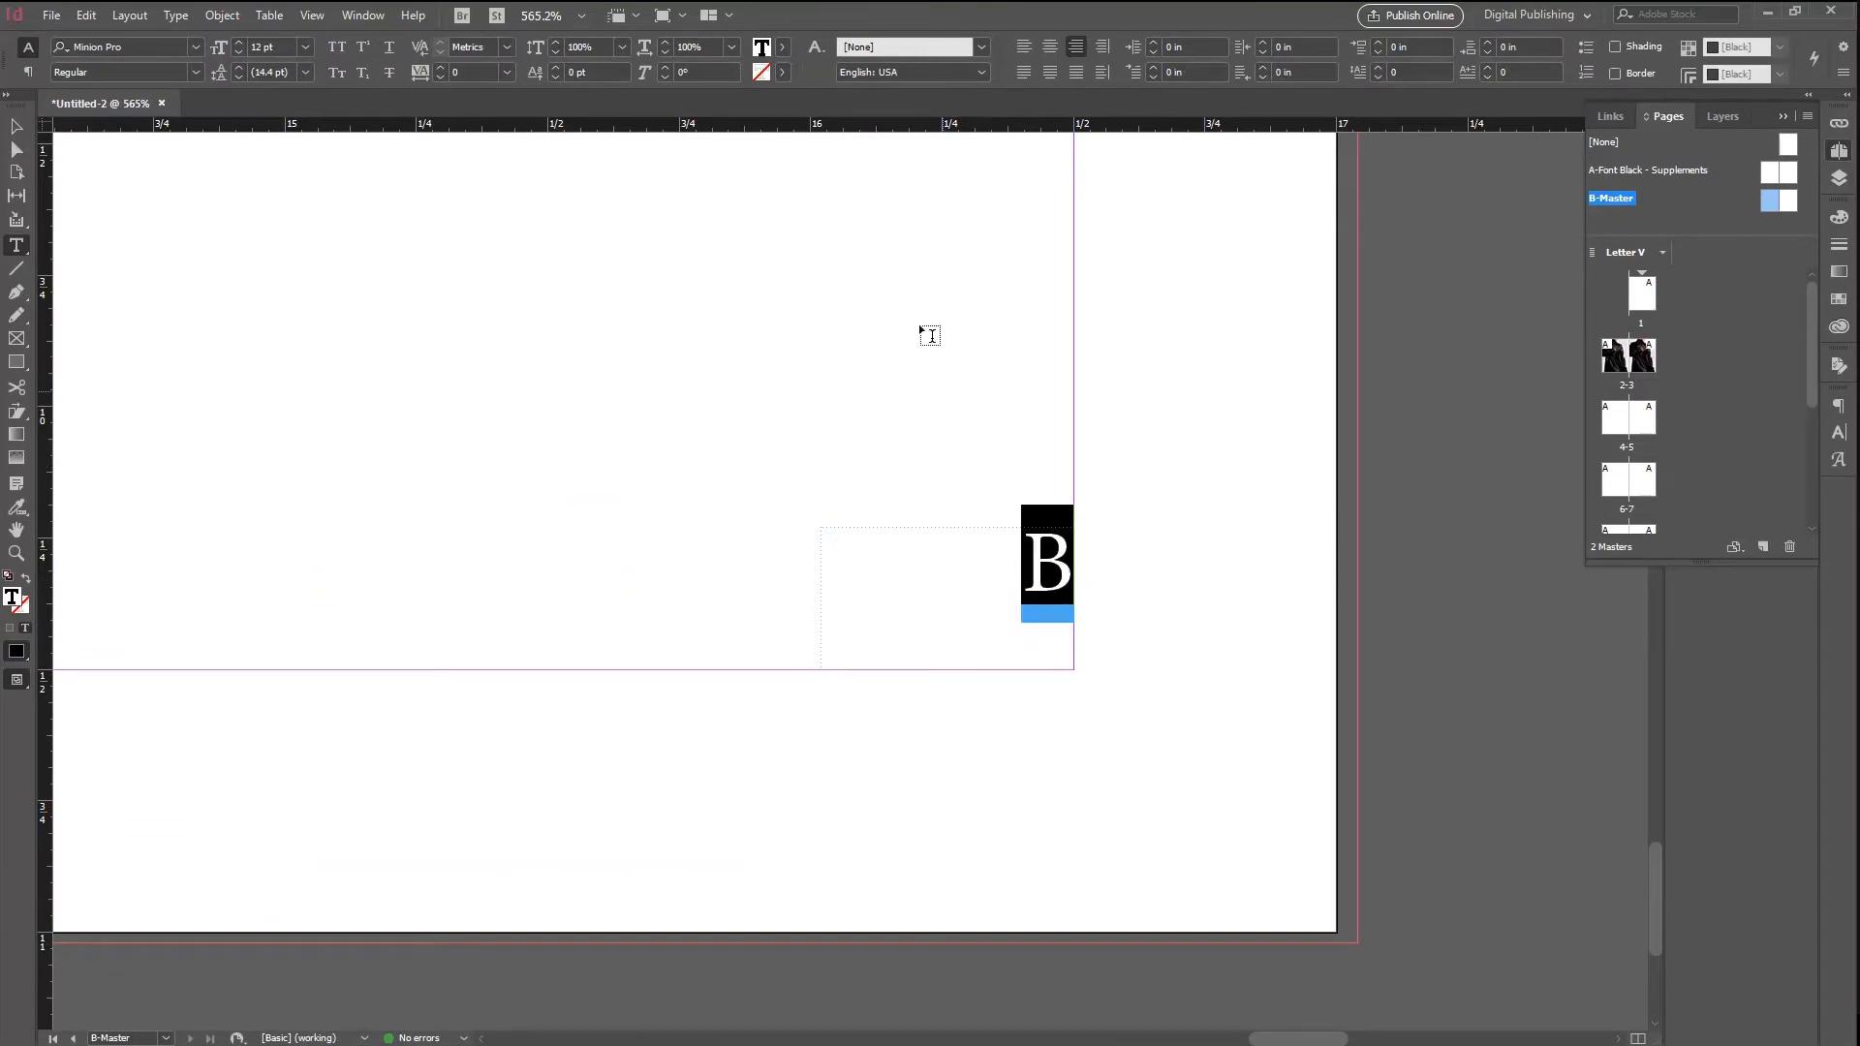
left_click(782, 47)
left_click(613, 149)
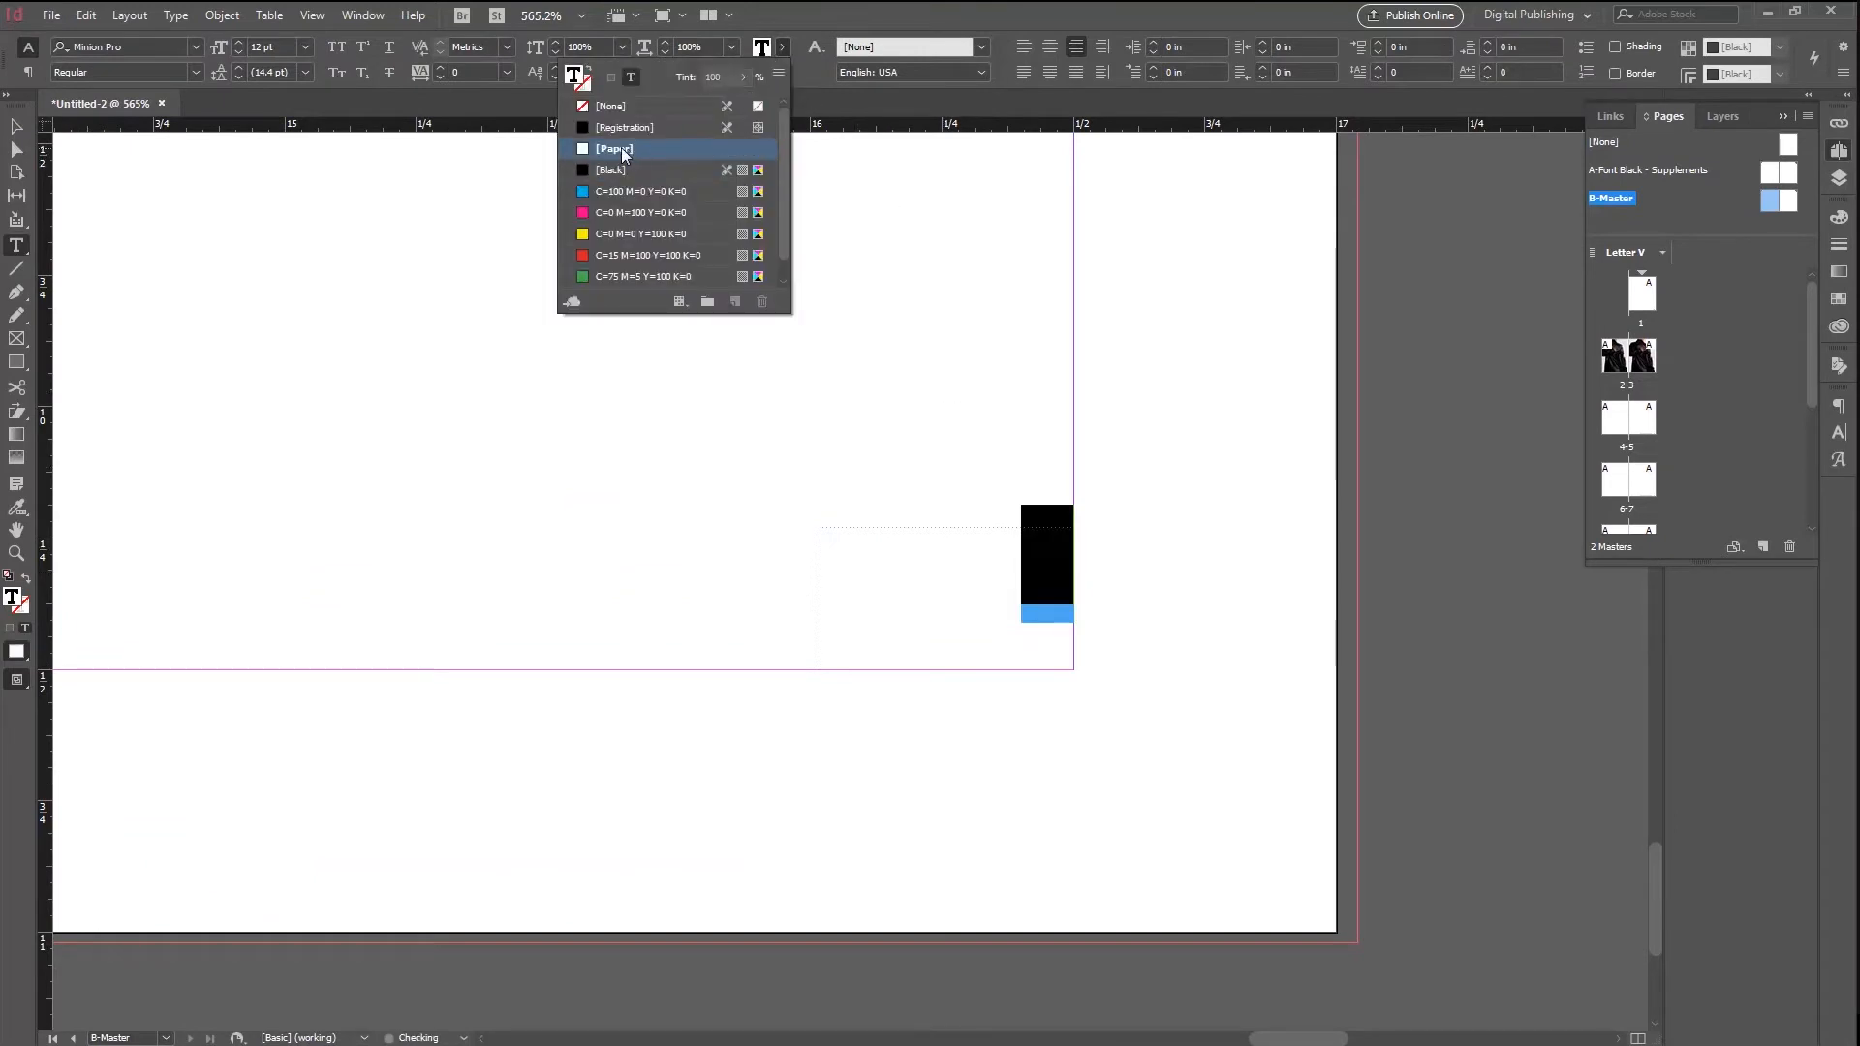
left_click(14, 127)
left_click(816, 259)
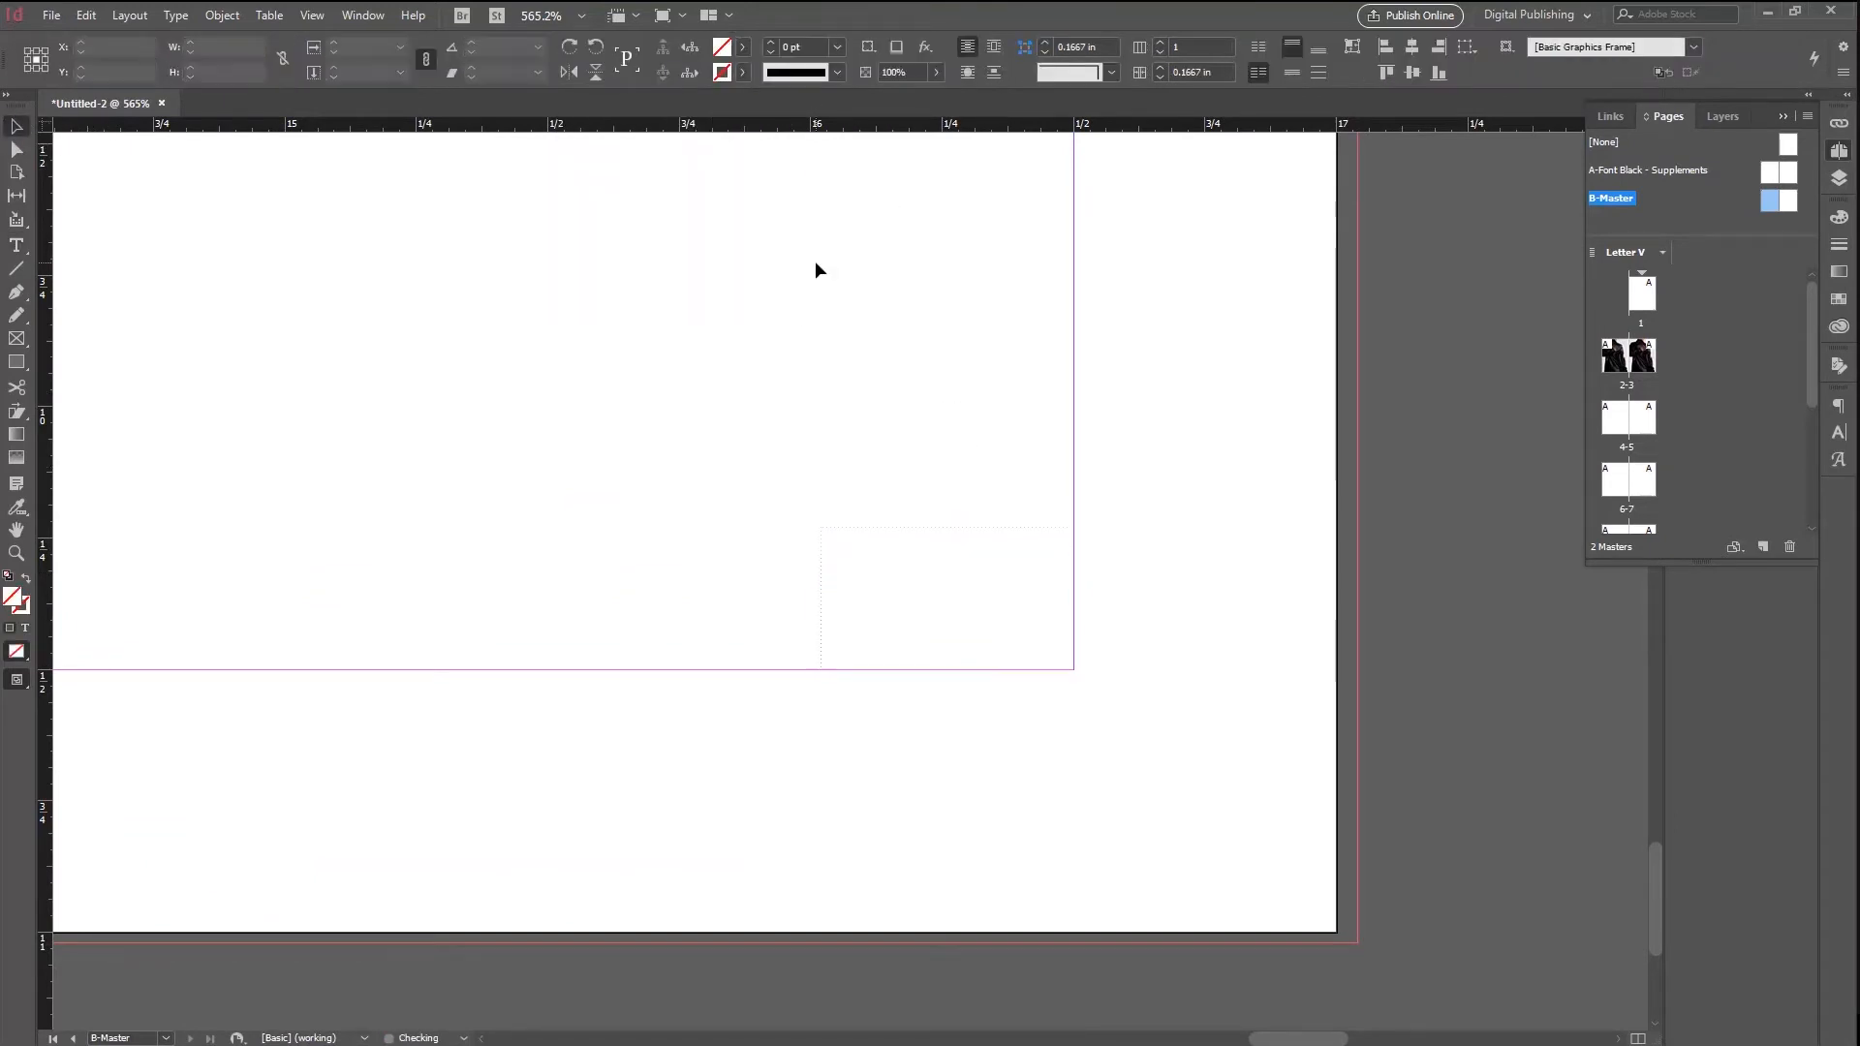
Step: Rename the B-Master spread as "Font White - Supplements", keeping the prefix B
key("ctrl+0")
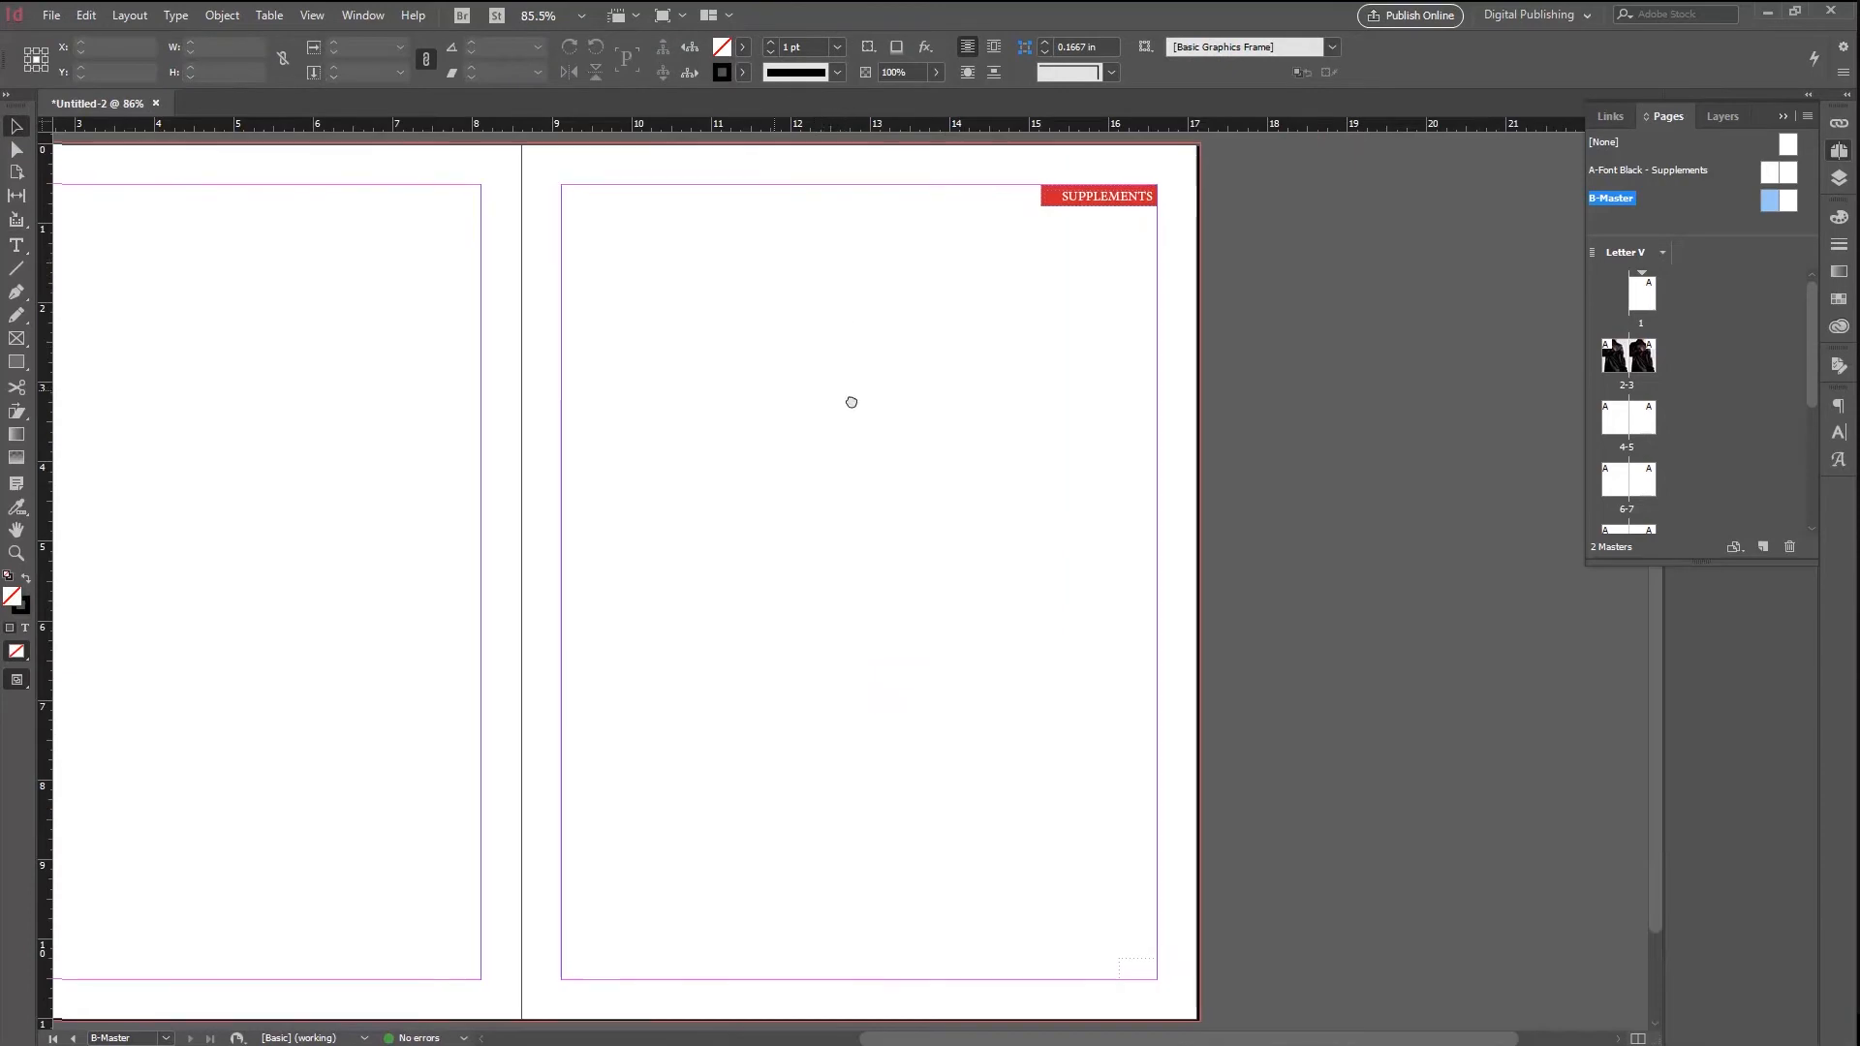
key("ctrl+alt+0")
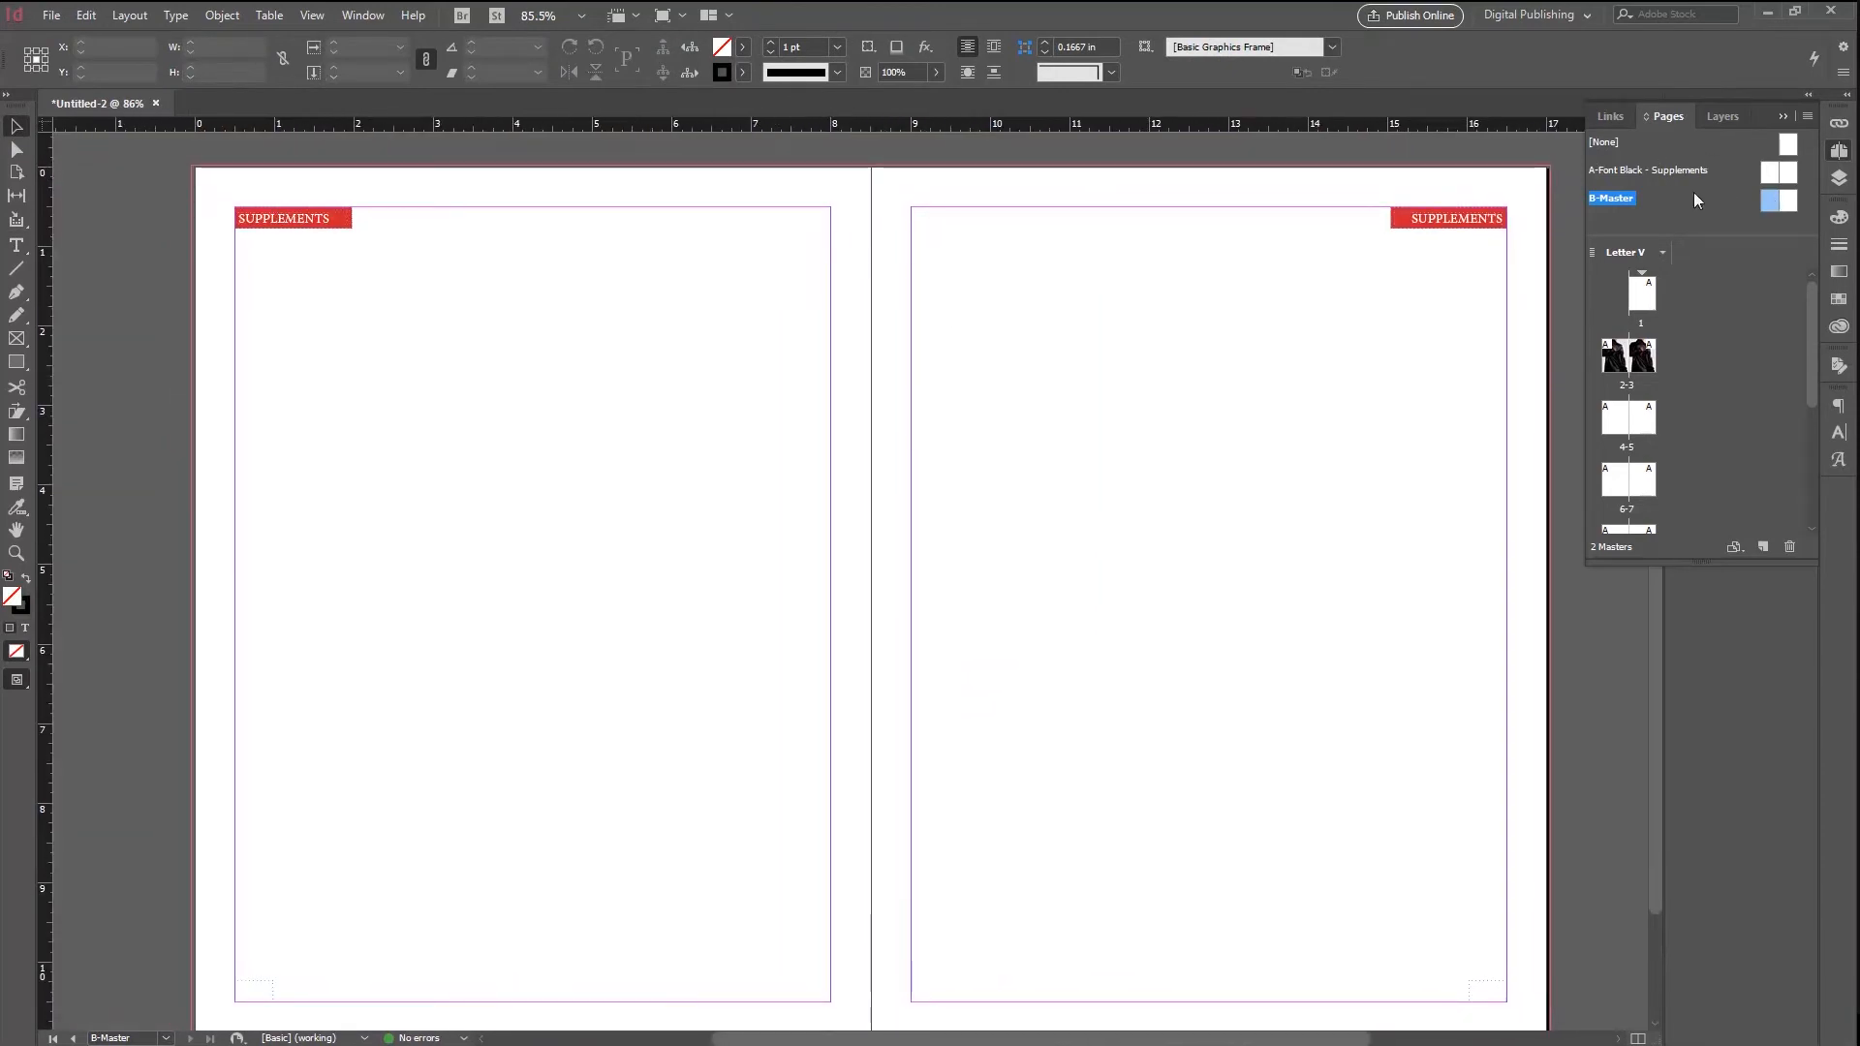
left_click(1806, 115)
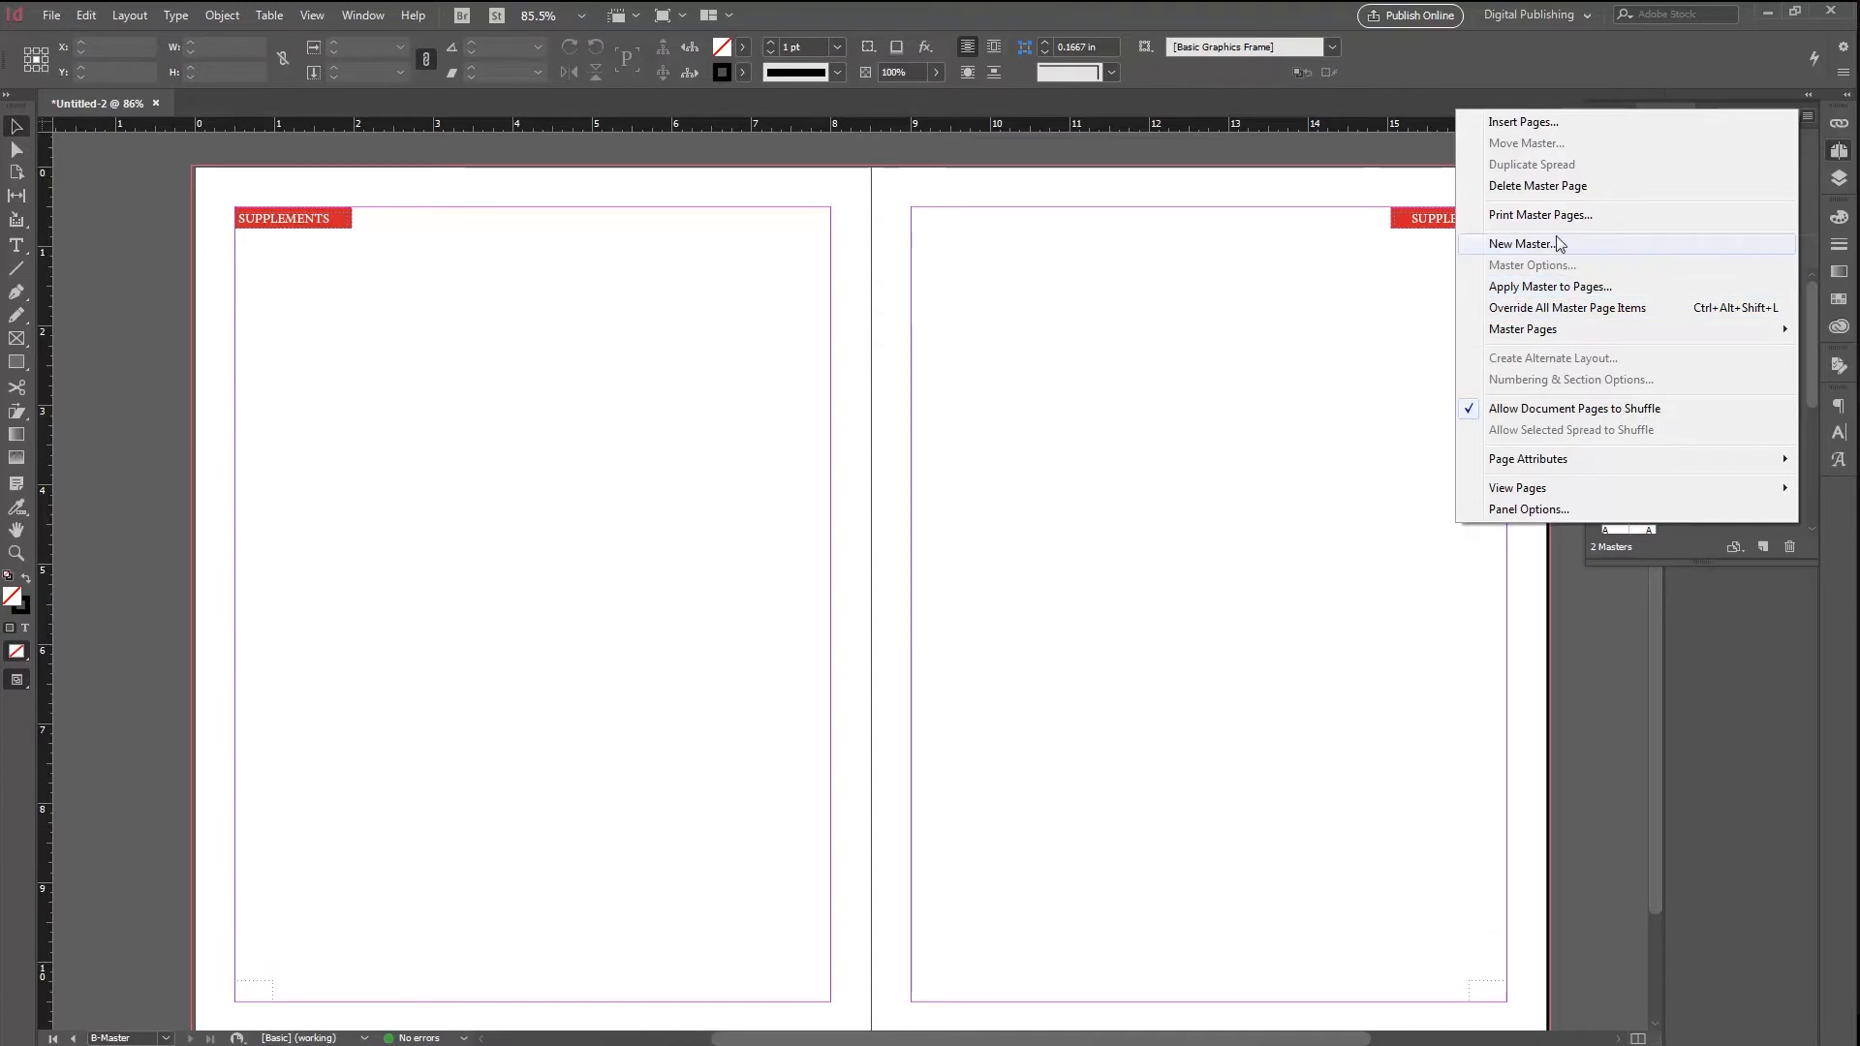
left_click(1438, 306)
double_click(1789, 201)
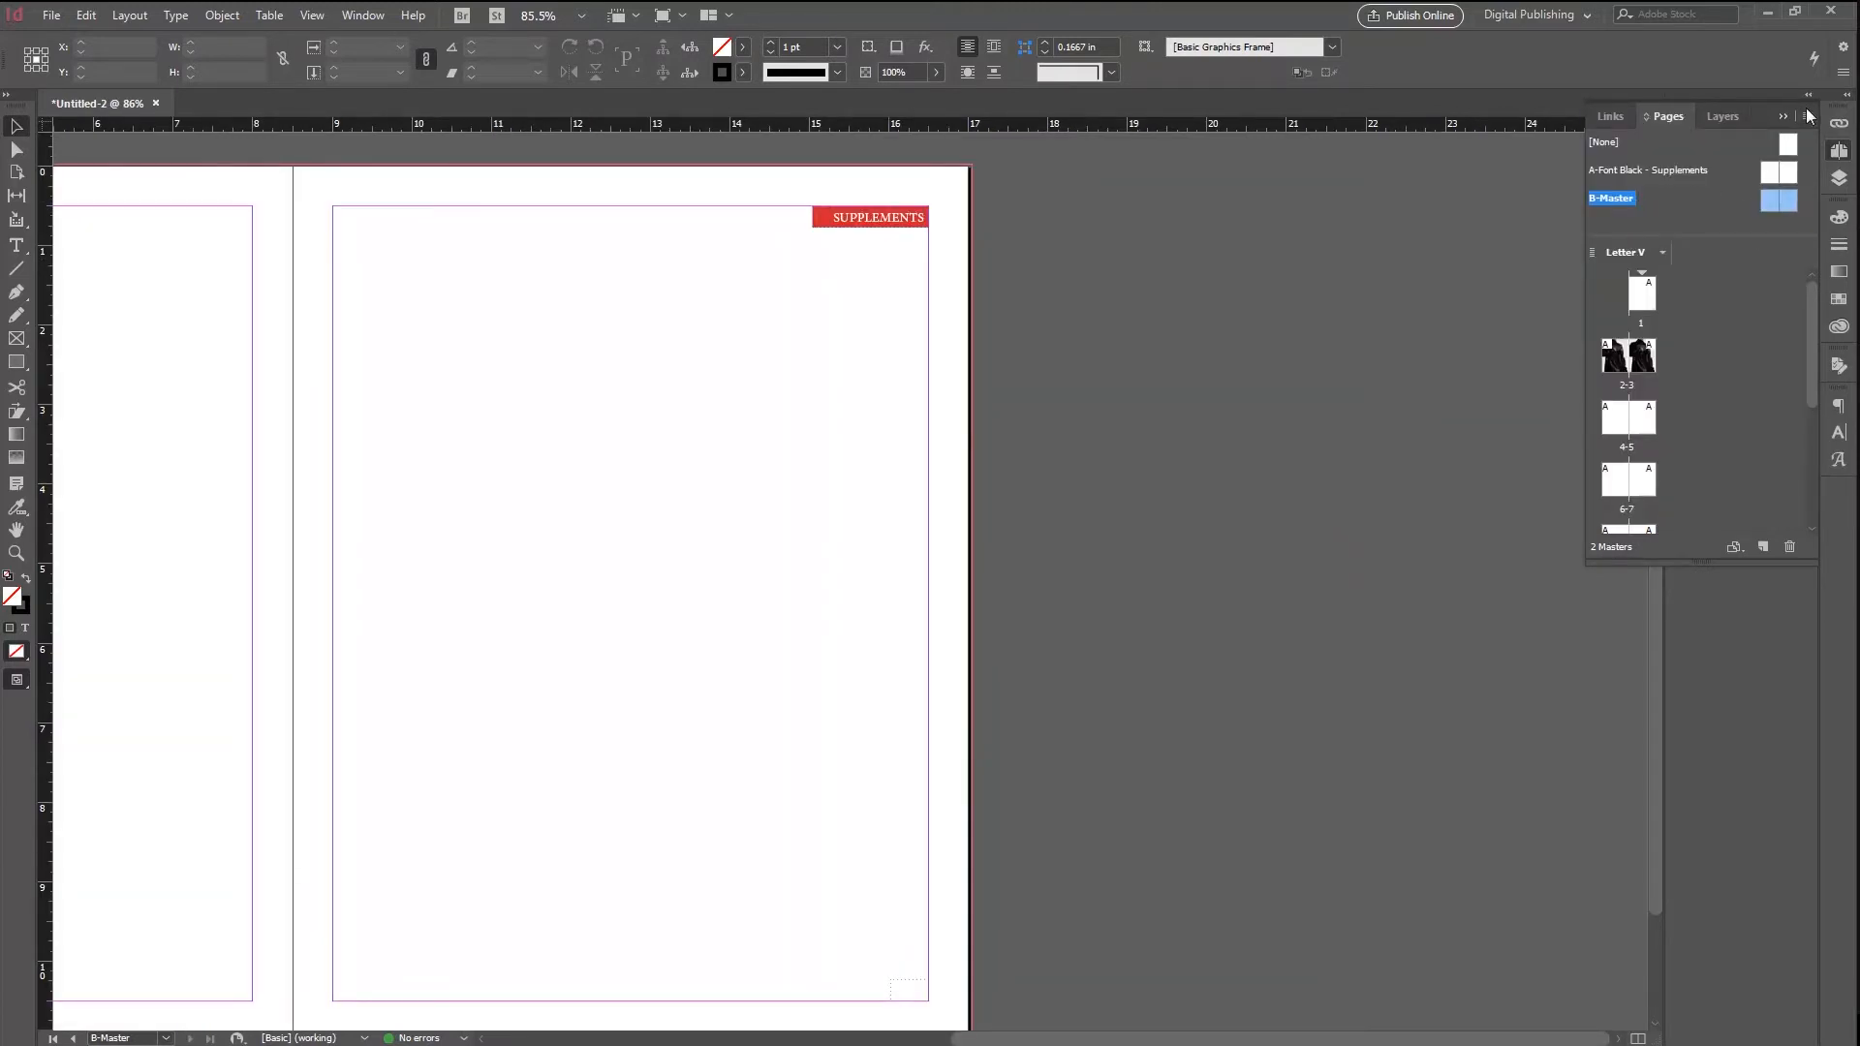
left_click(1805, 116)
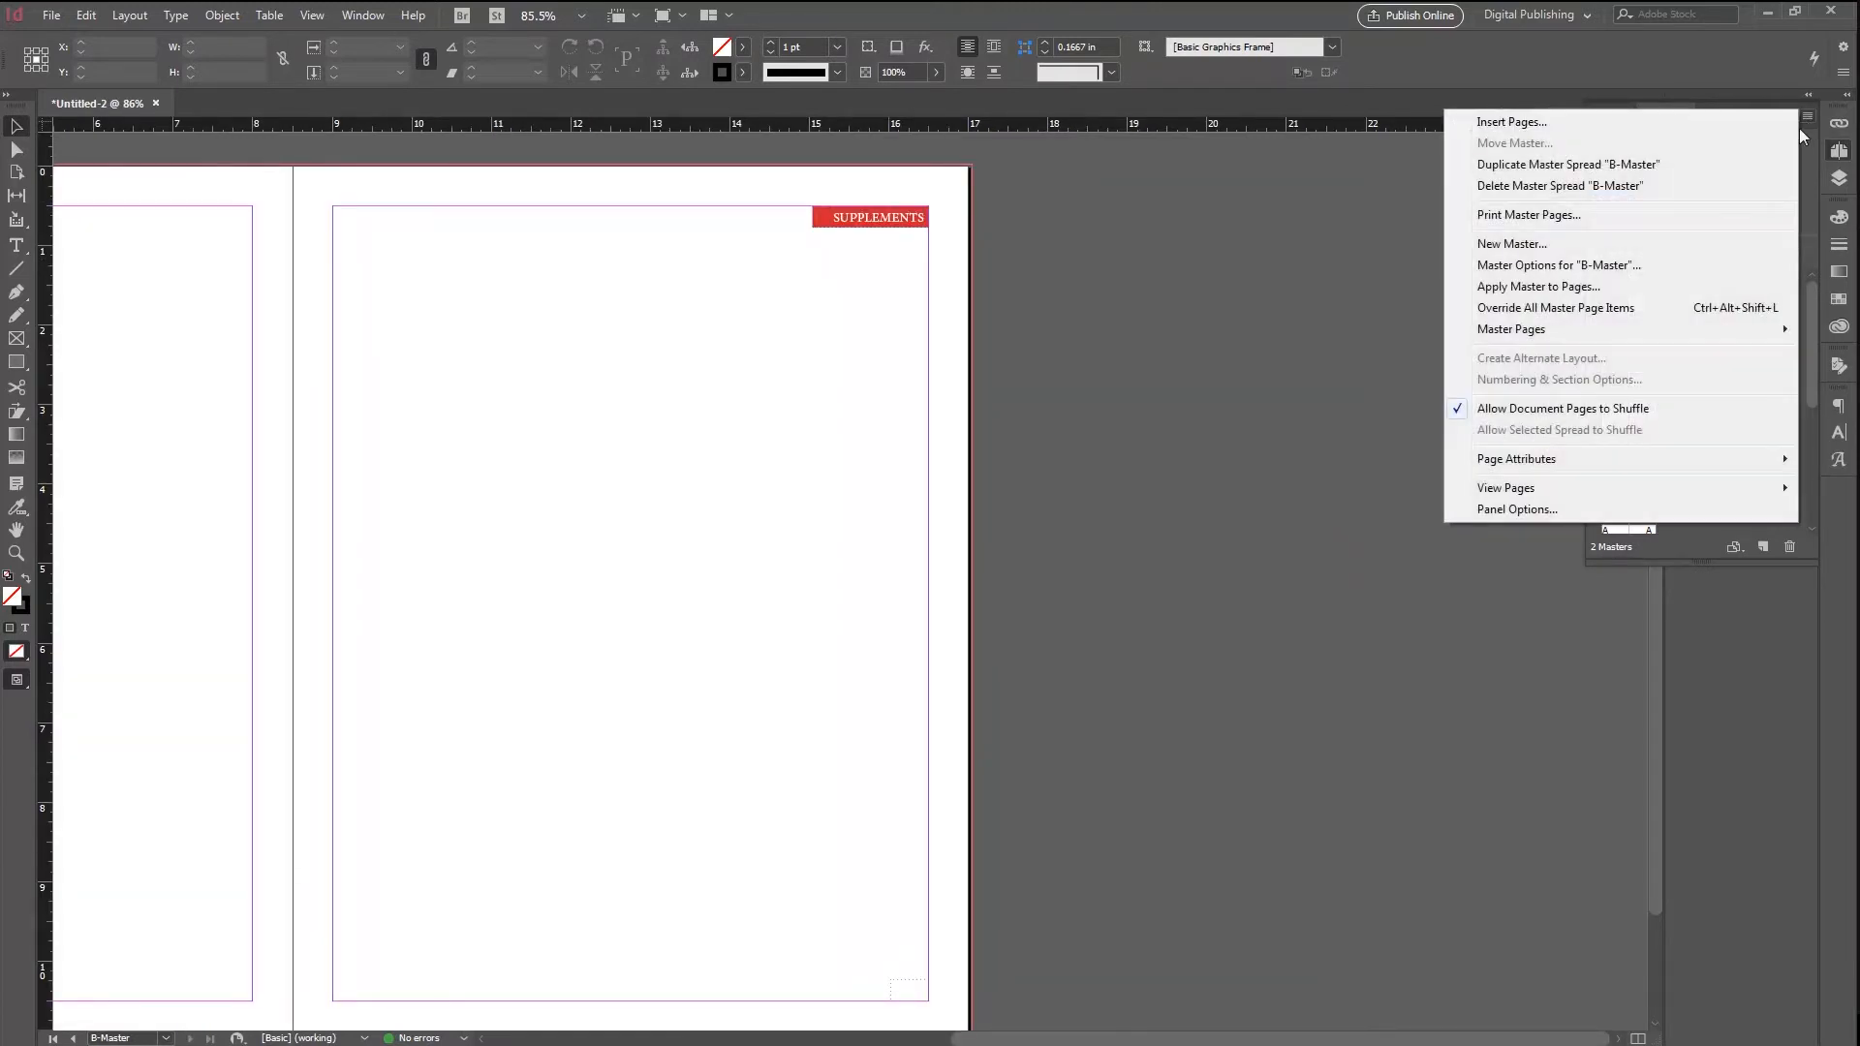
left_click(1611, 265)
key("Tab")
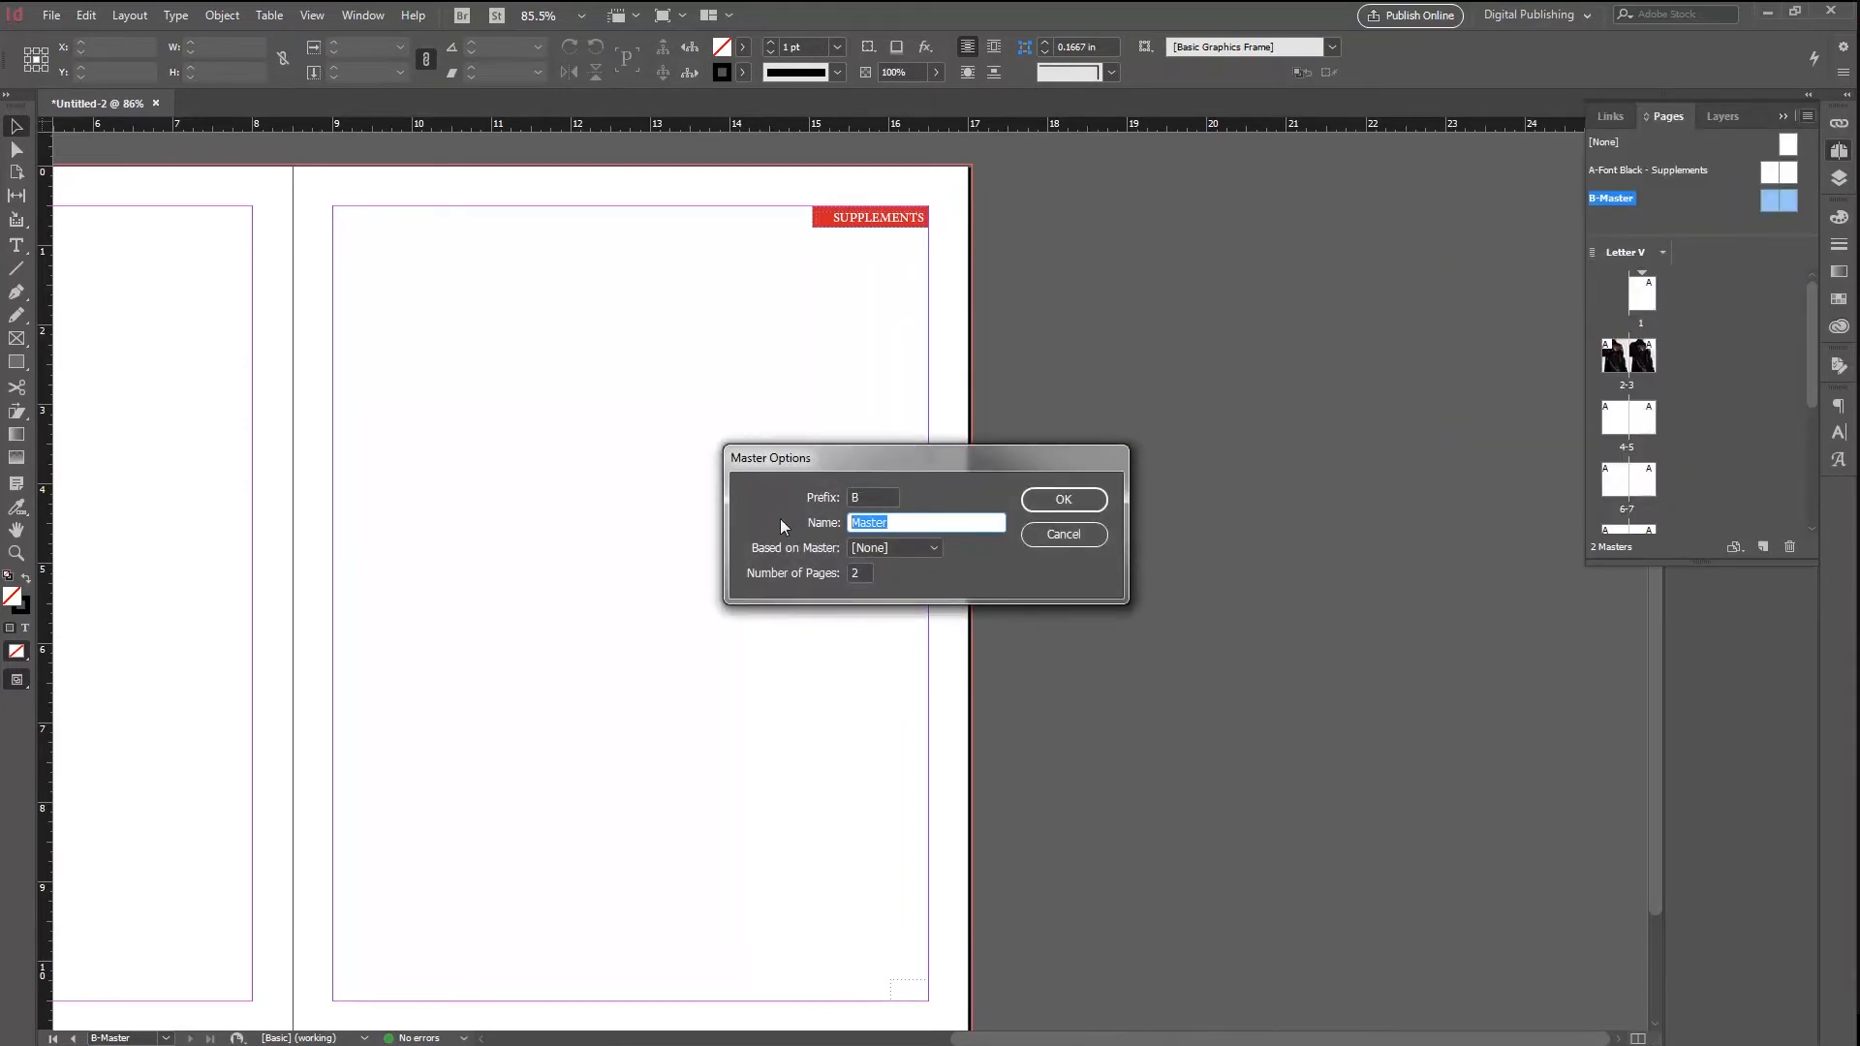
type("Font Witte - Supp")
key("Return")
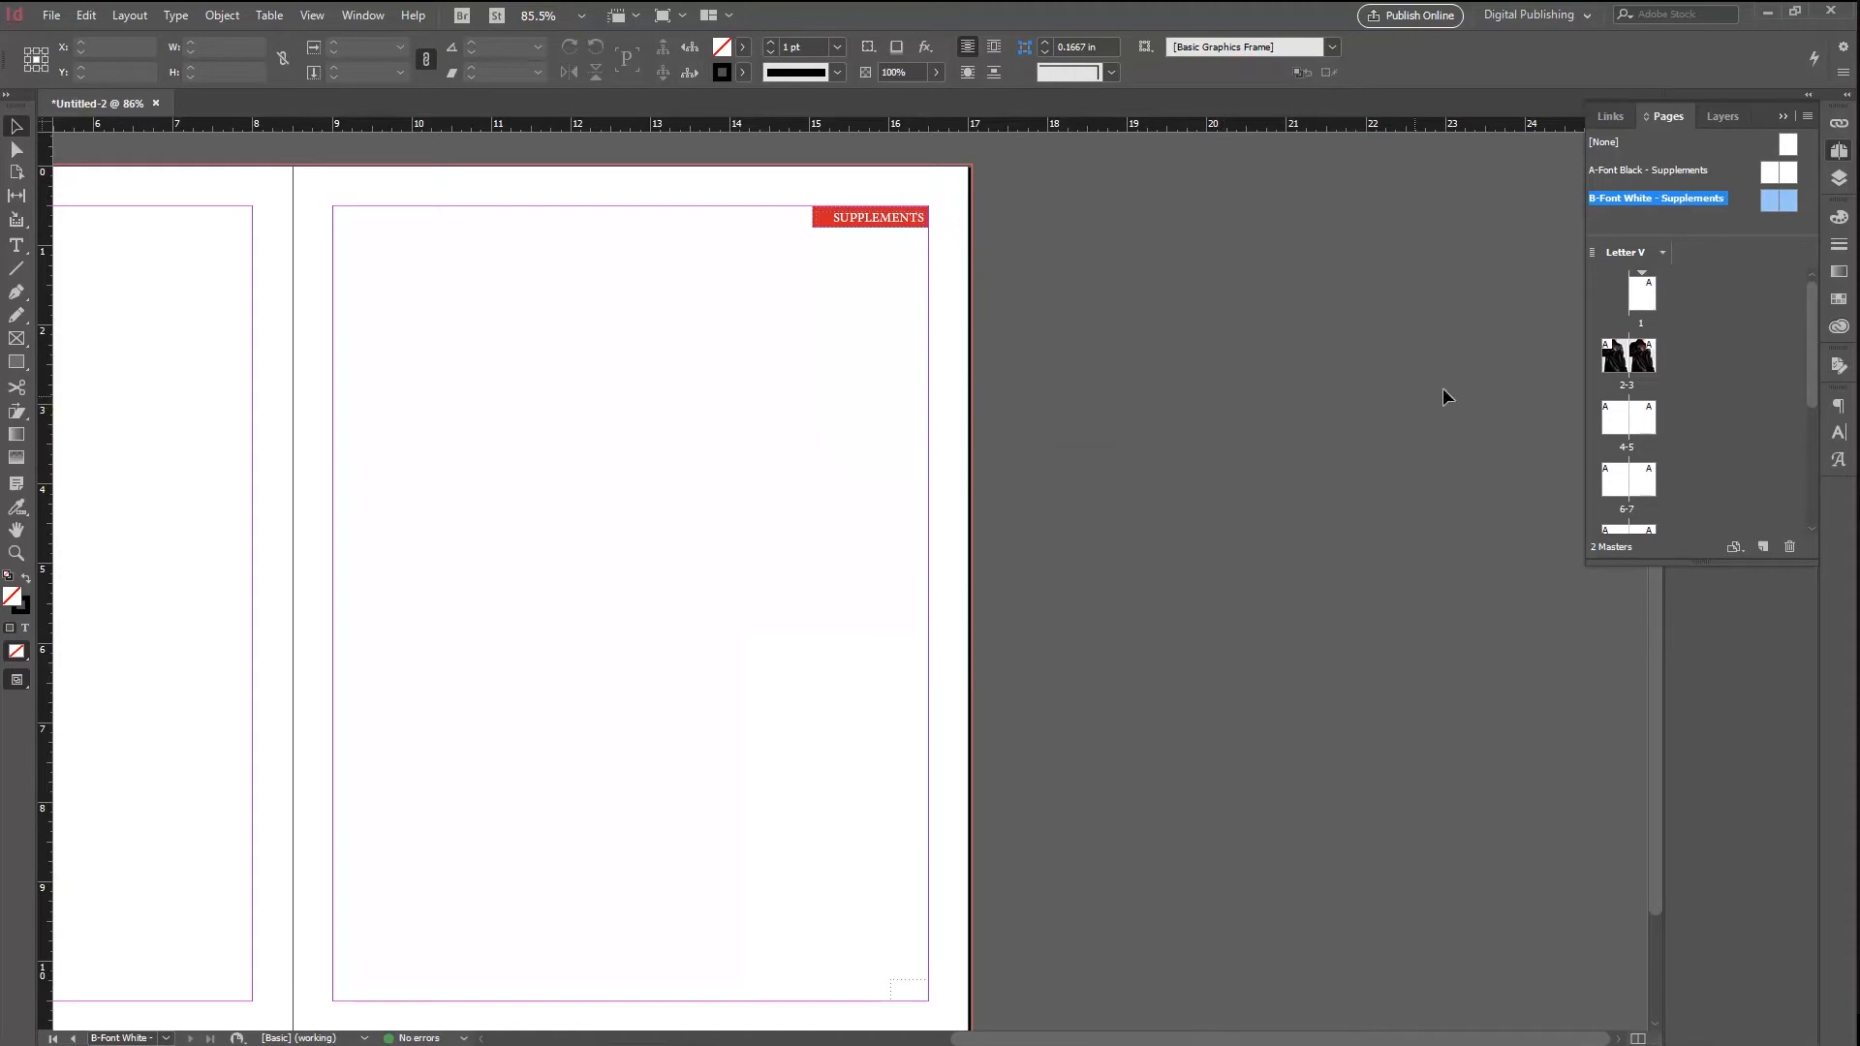
Step: Replace the full-page image on page 3 with image file 5 from the webitorial folder
double_click(1615, 357)
left_click_drag(1087, 445, 1047, 473)
left_click(1227, 581)
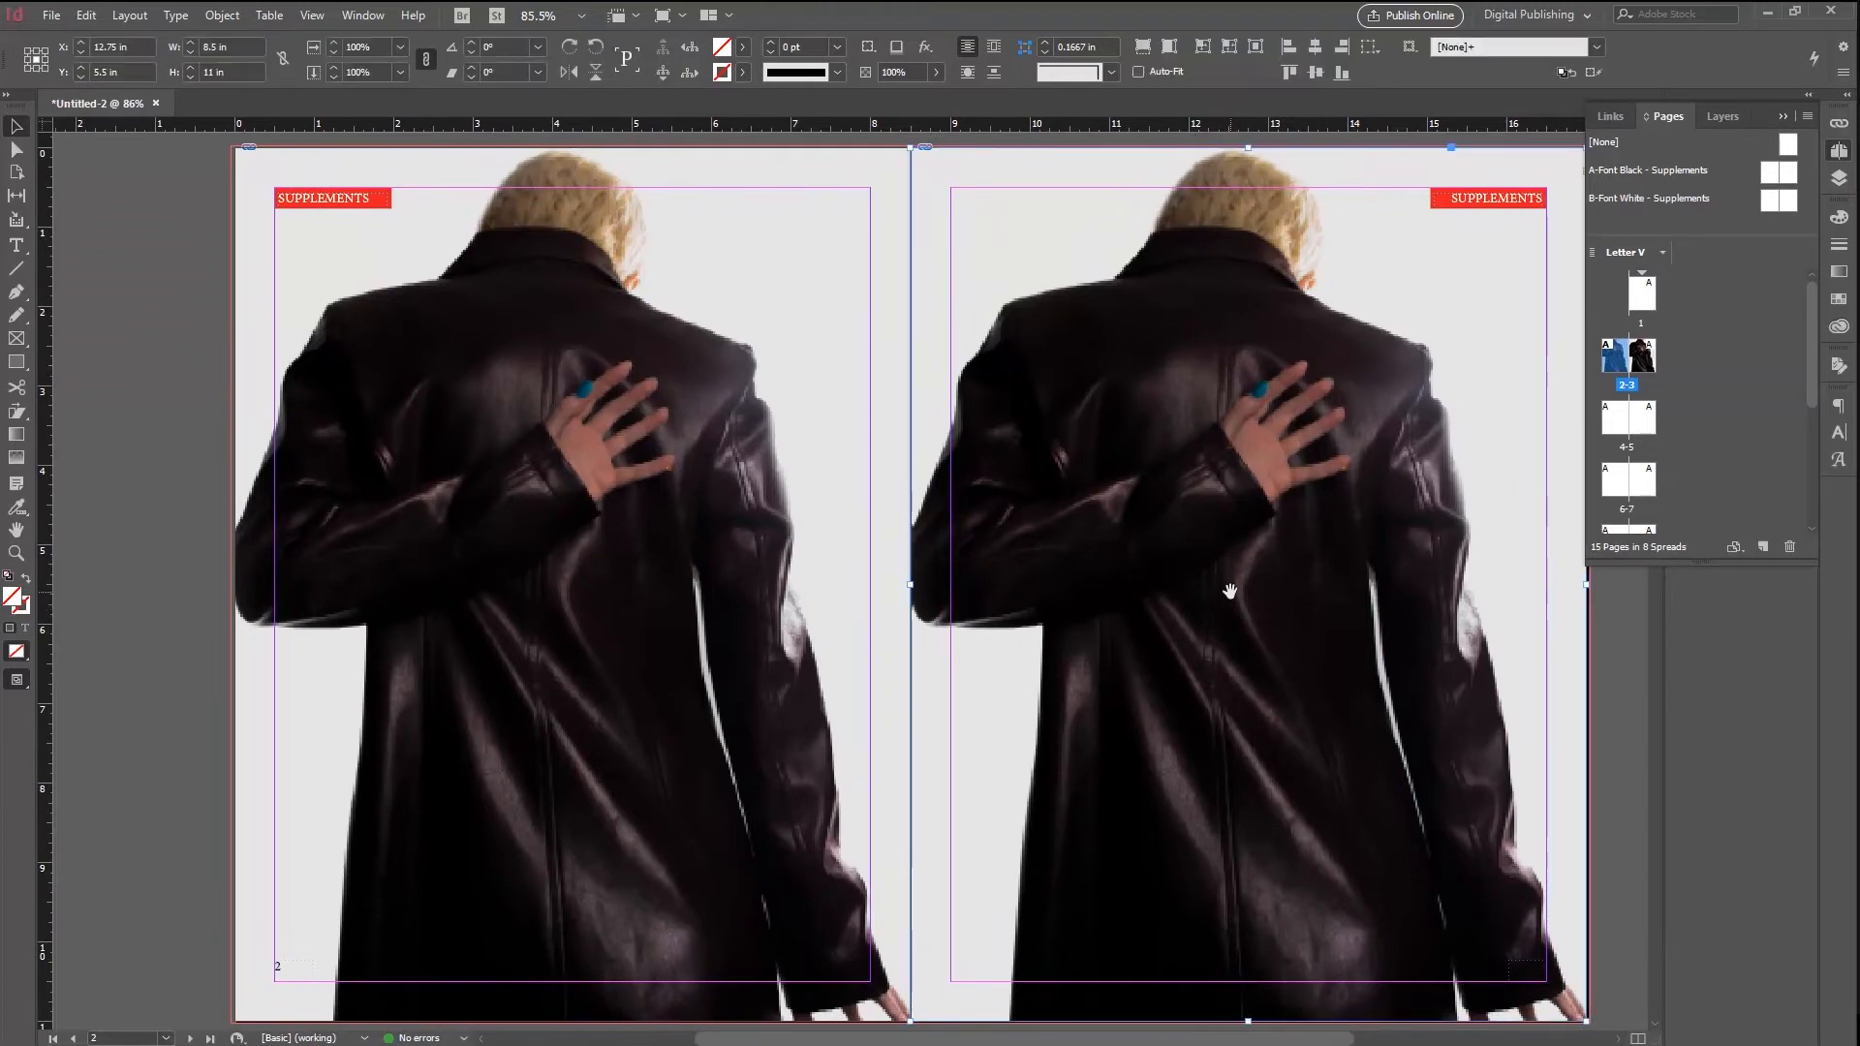
key("ctrl+d")
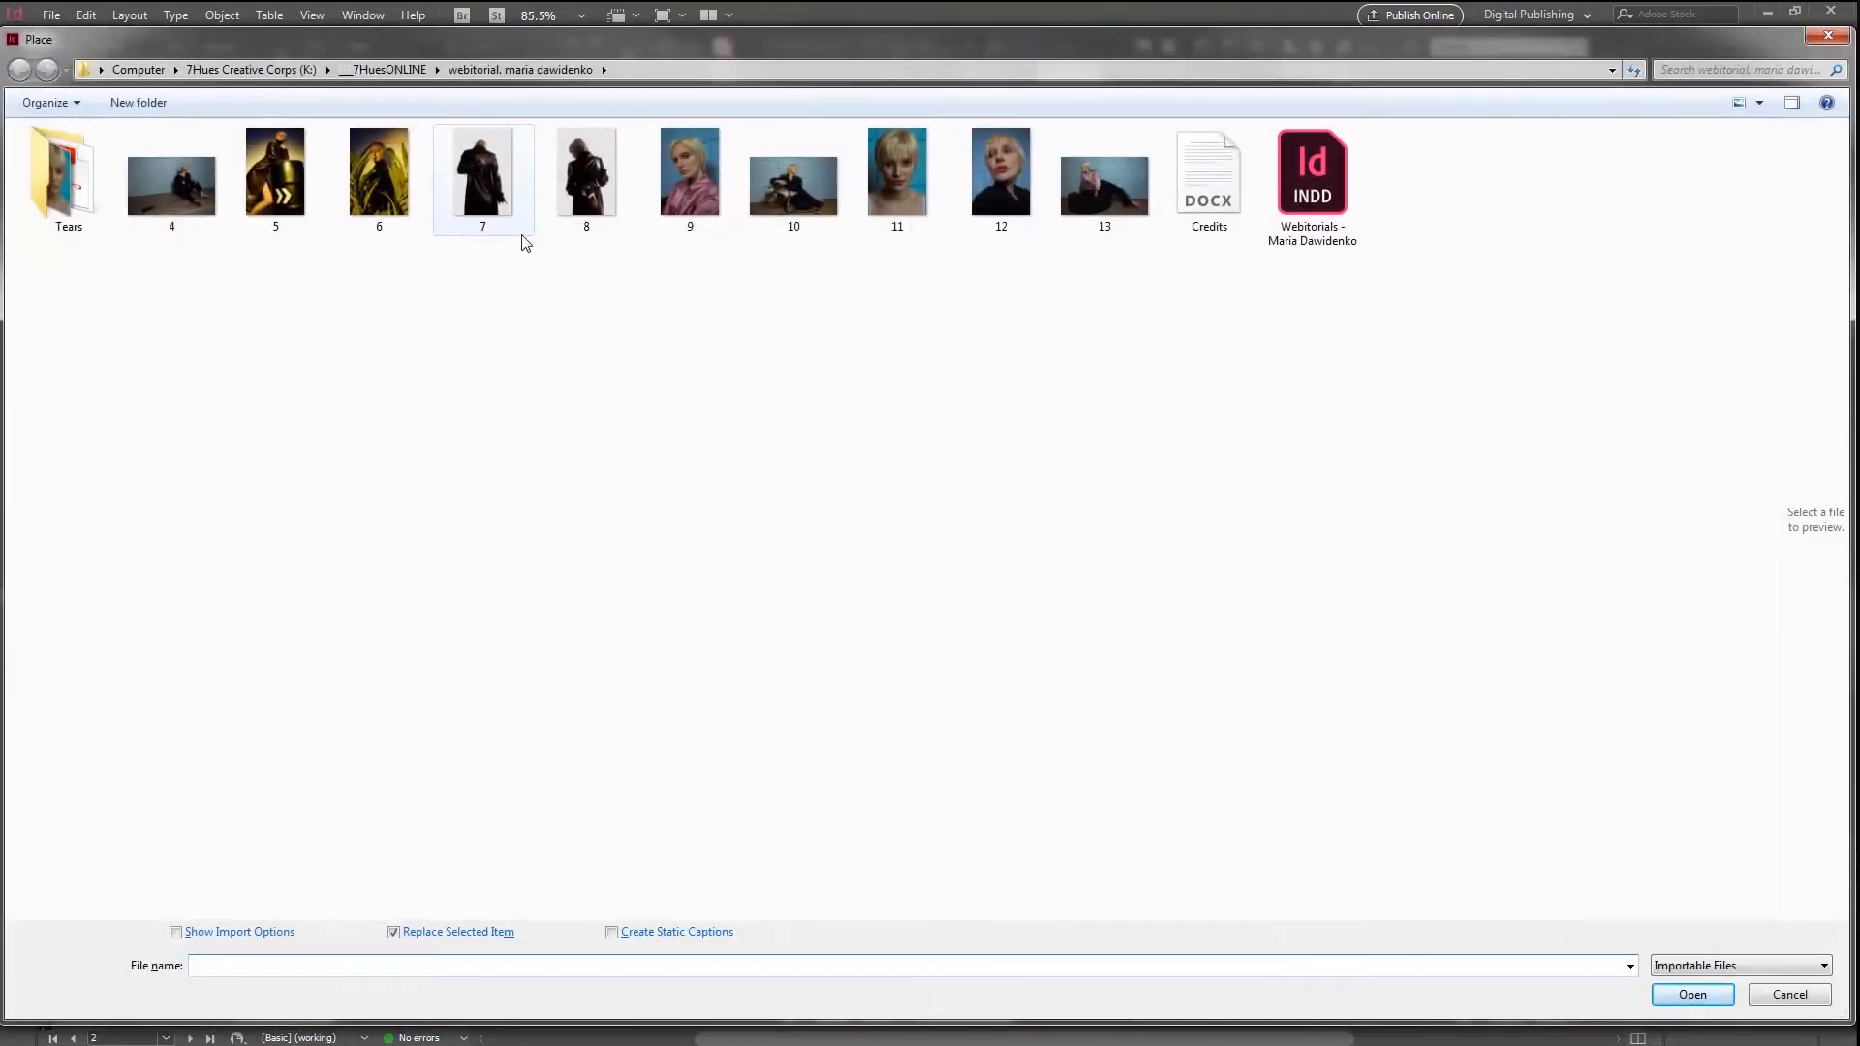
double_click(285, 192)
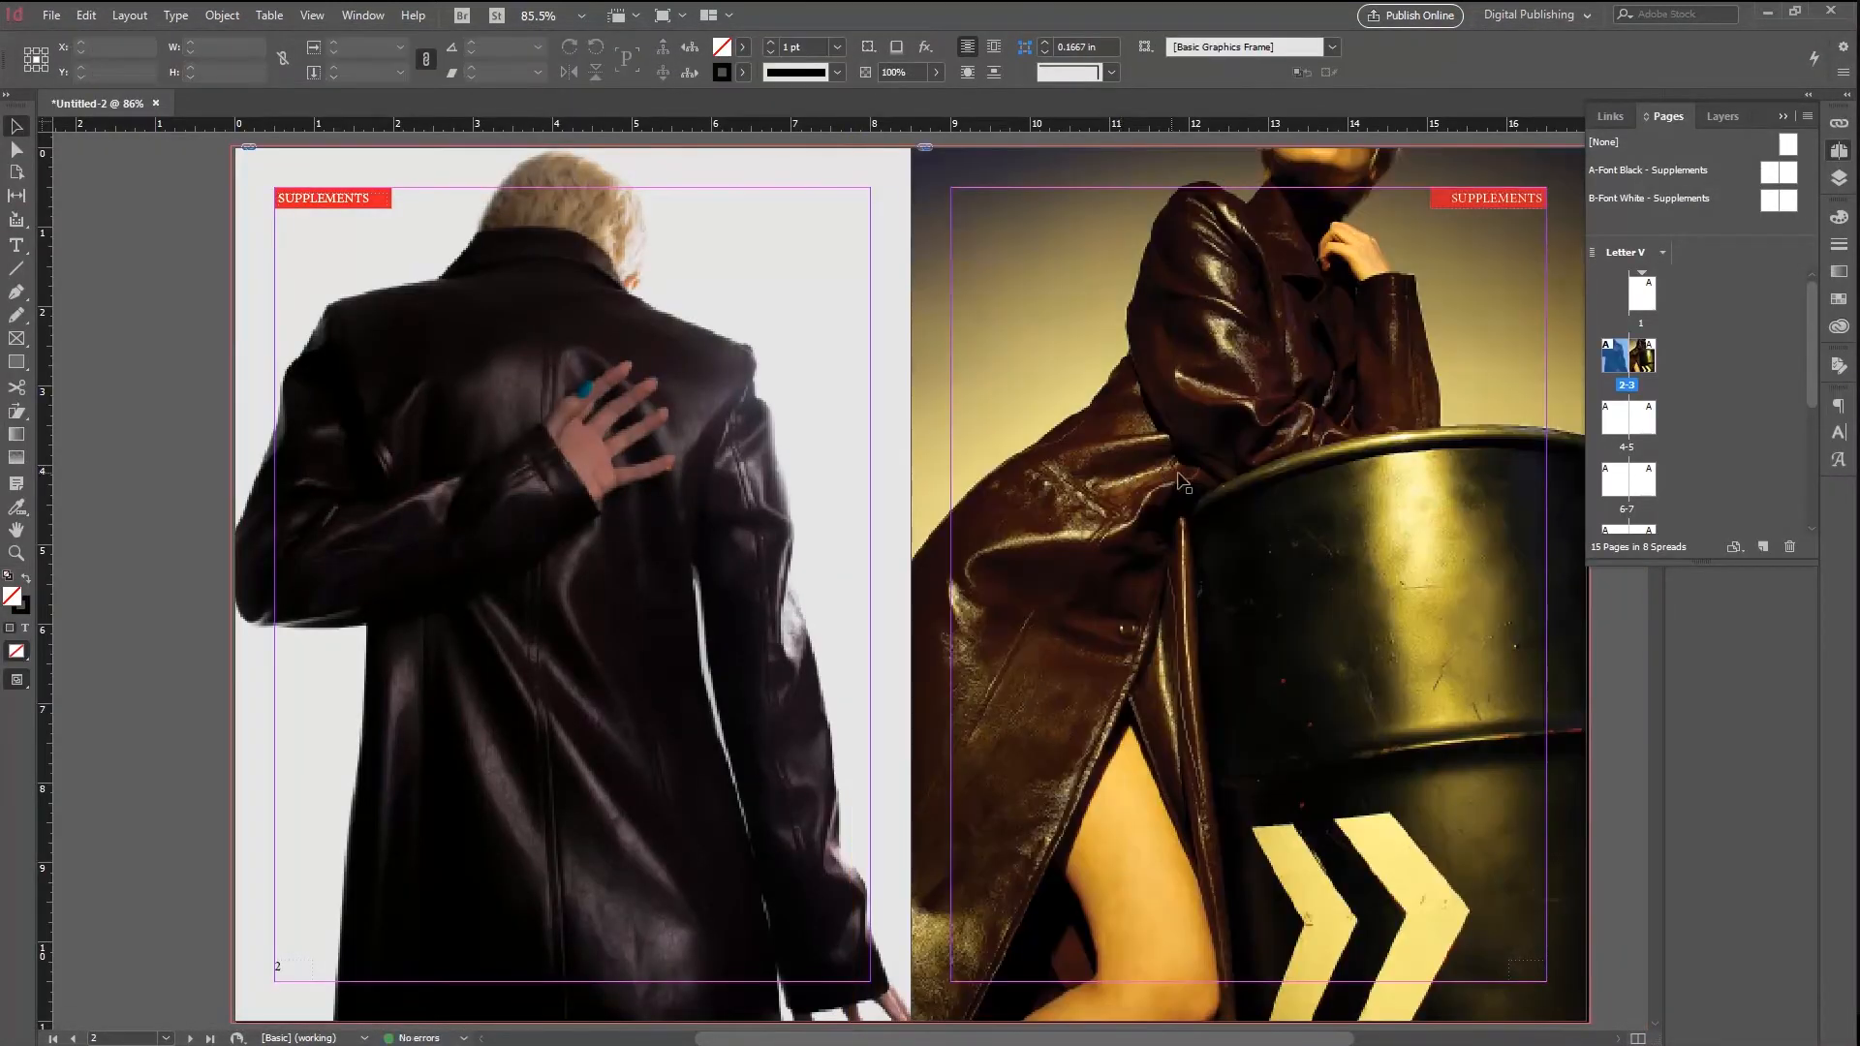
Step: Scale the image inside page 3's frame to 8.5 in wide by 12.75 in high, aligned with the page's upper edge
left_click(1247, 585)
scroll(1171, 688, "up", 3)
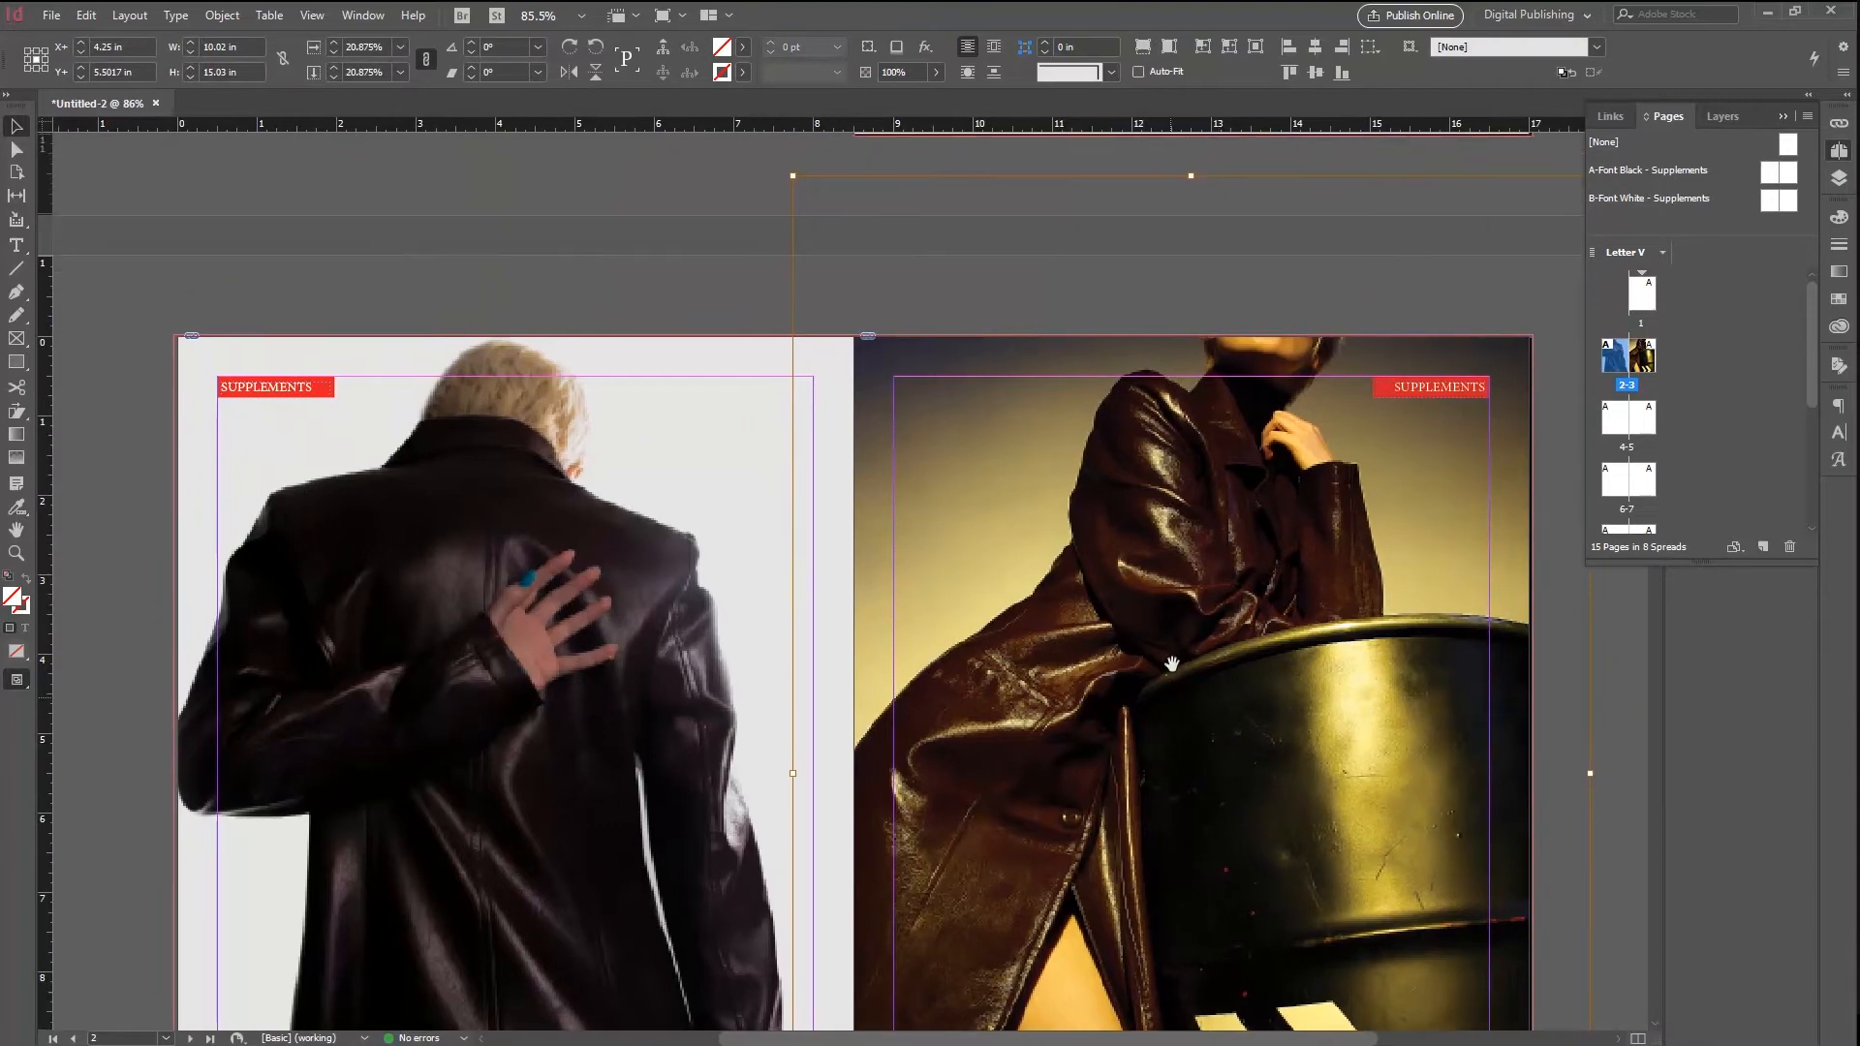
left_click_drag(792, 176, 854, 299)
left_click_drag(1217, 476, 1213, 521)
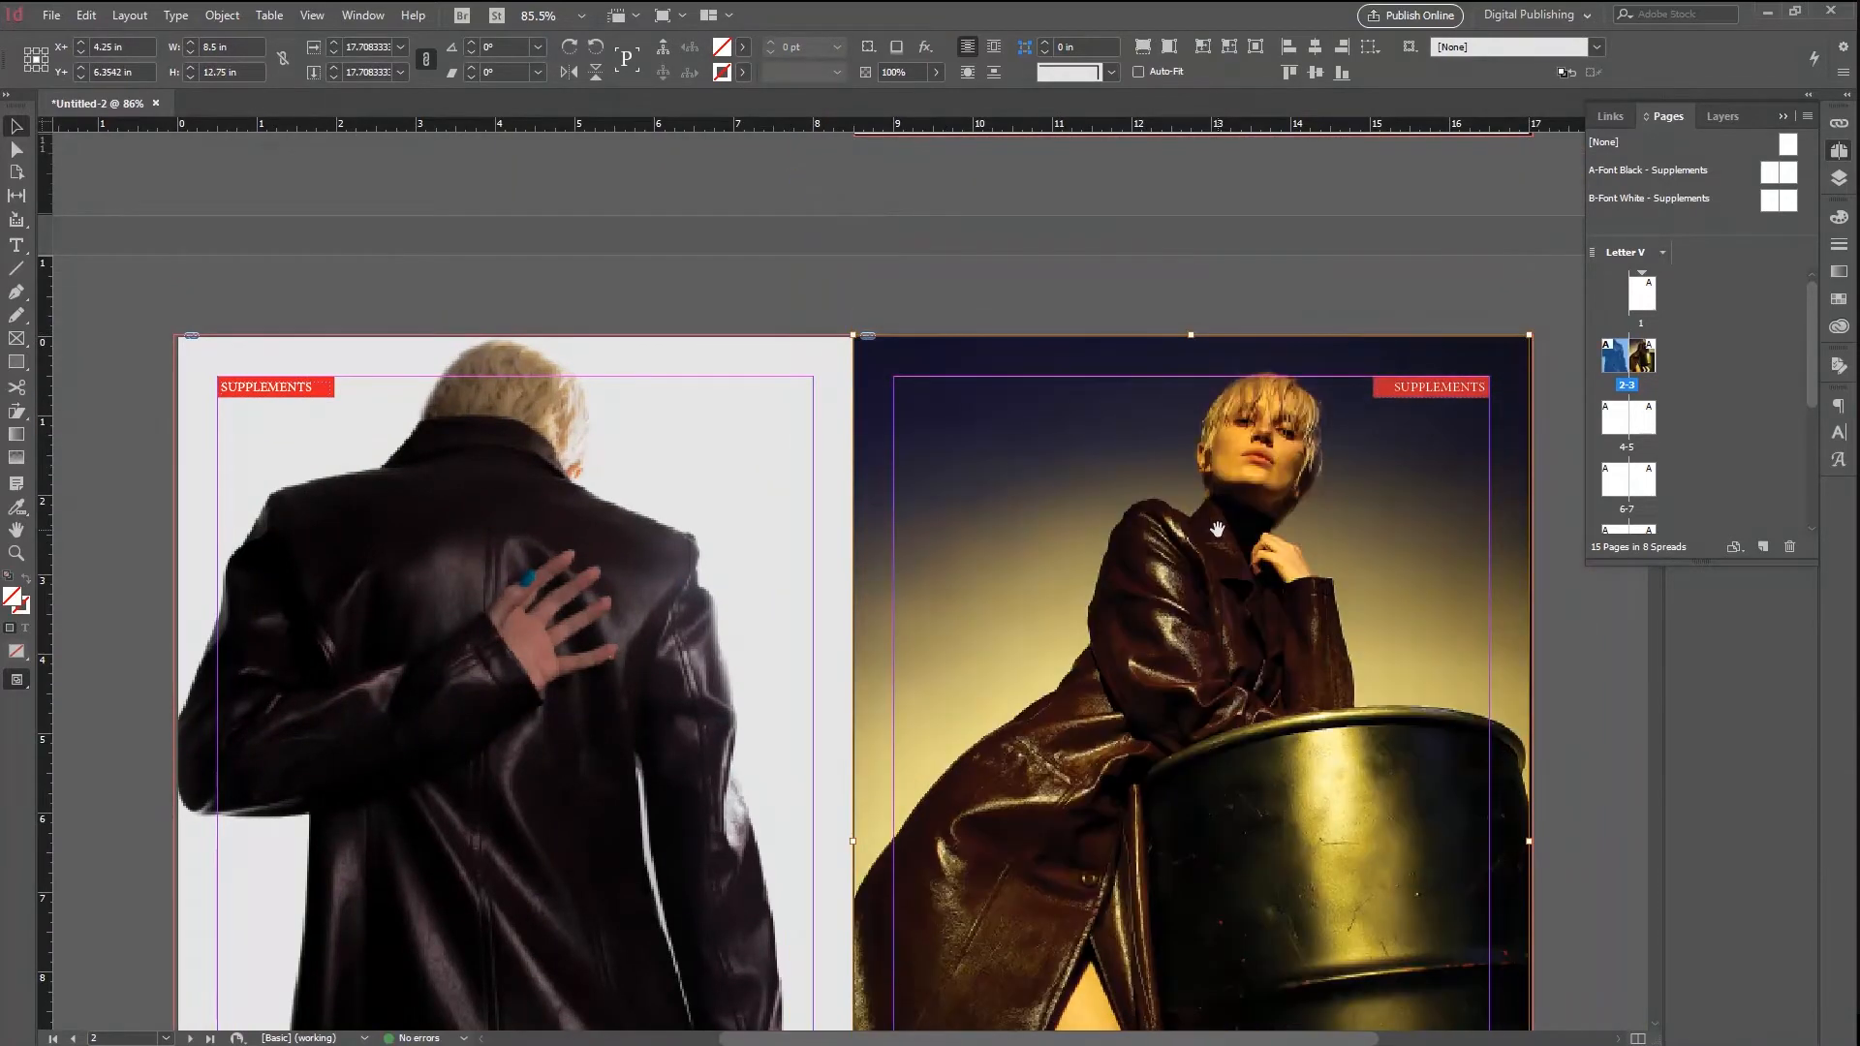
scroll(1212, 521, "down", 2)
scroll(1213, 522, "down", 1)
left_click(1562, 620)
scroll(1362, 579, "down", 4)
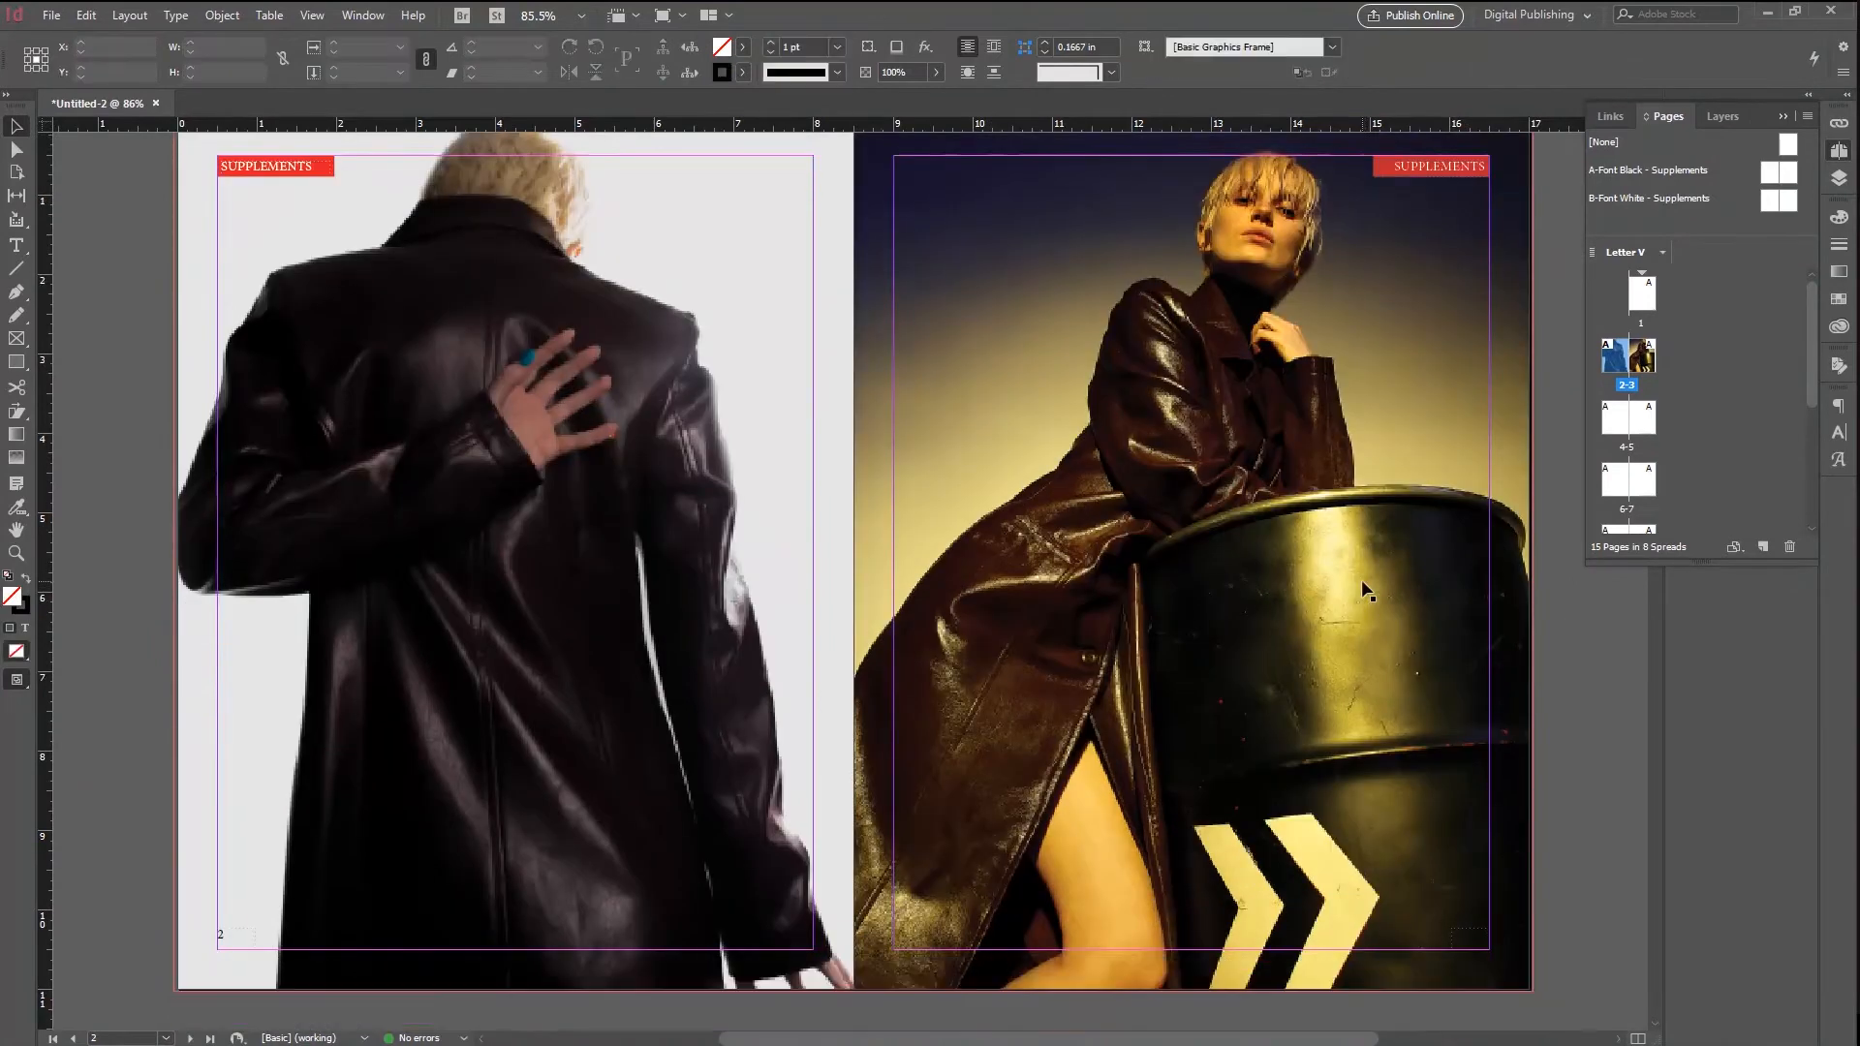
Step: Apply the right-hand page of the B-Font White - Supplements master to page 3 and inspect its page number up close
scroll(1358, 633, "up", 4)
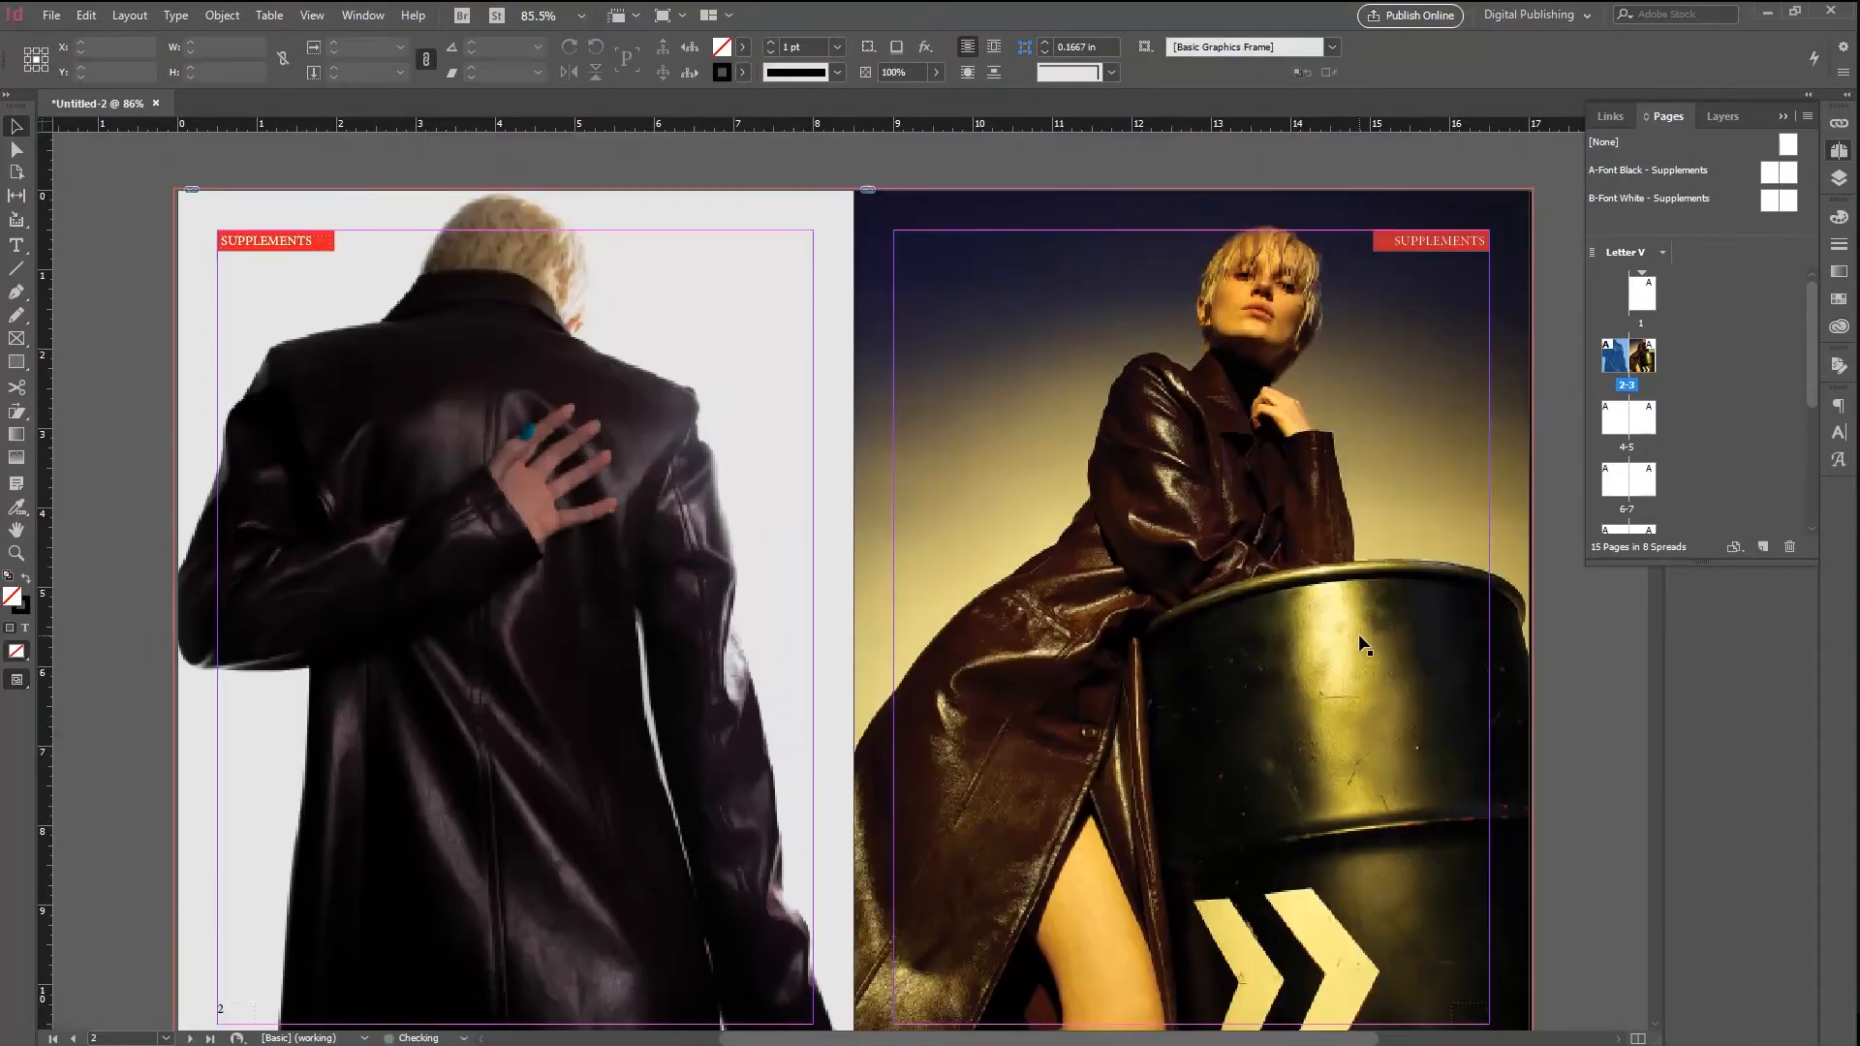
scroll(1361, 639, "down", 1)
left_click(1786, 203)
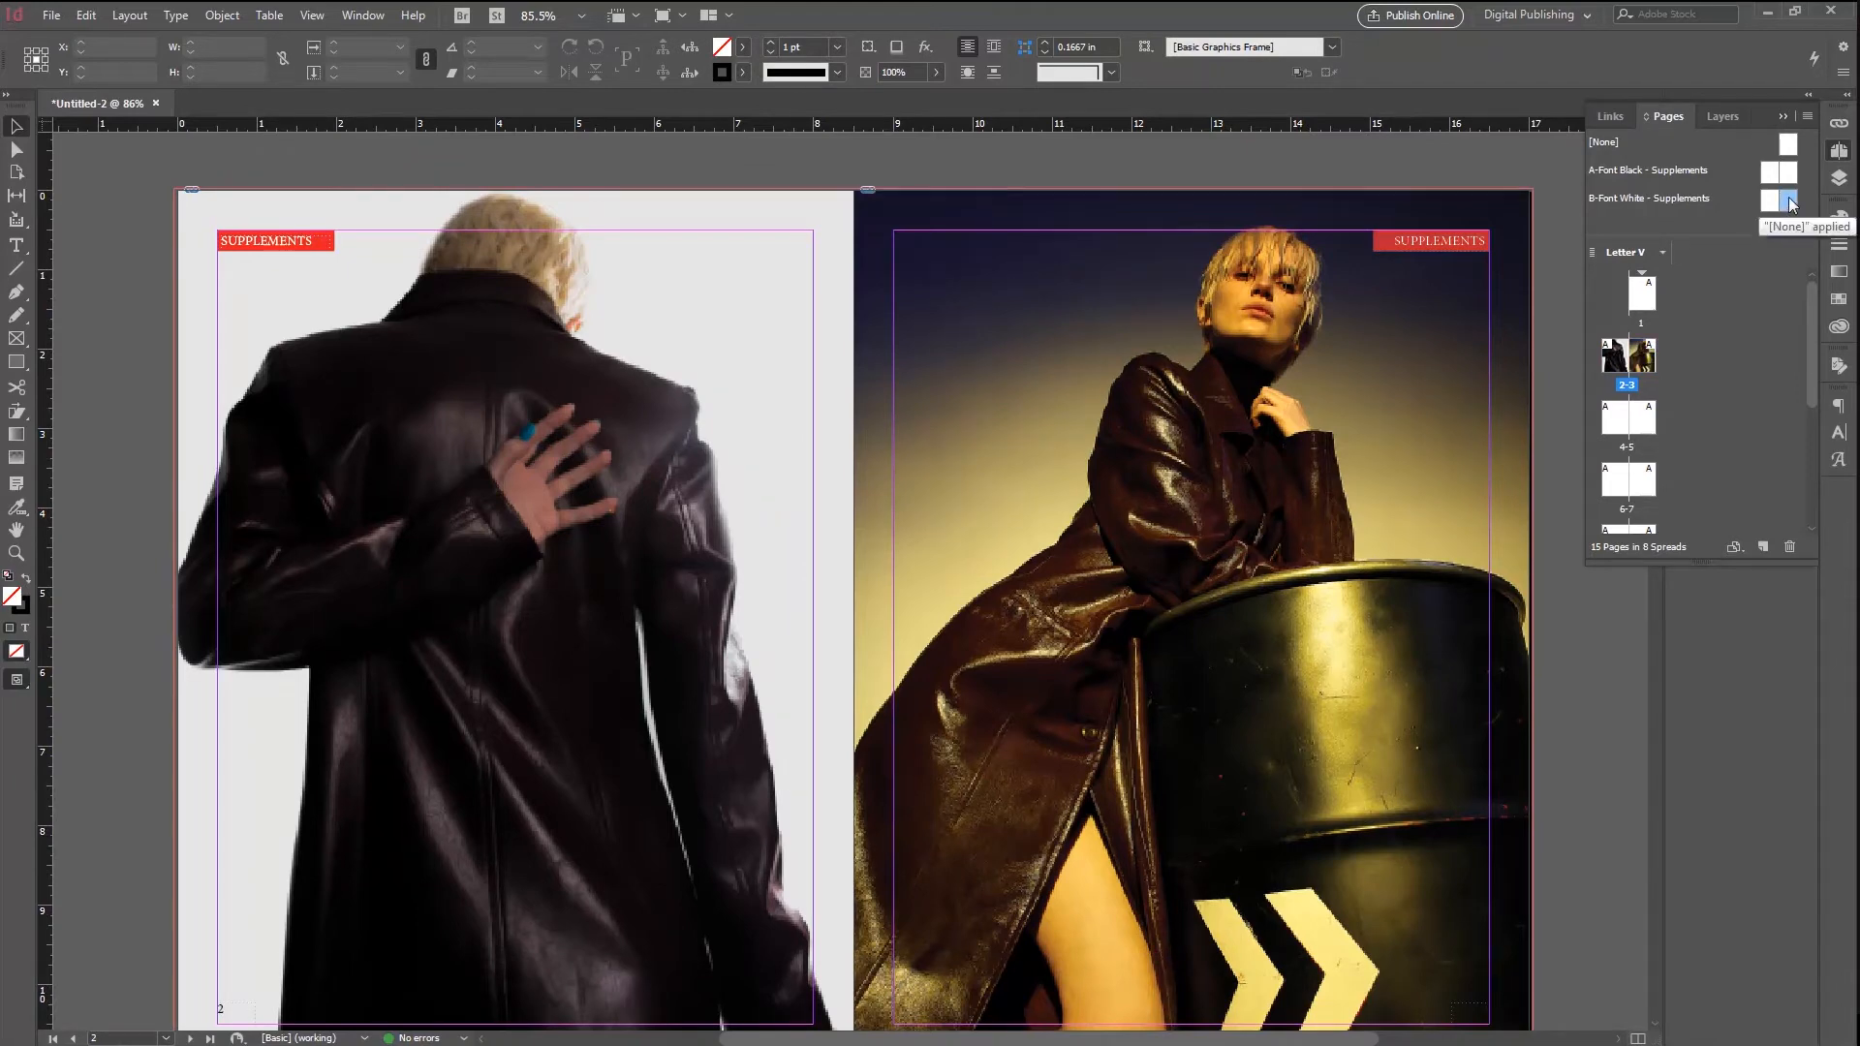
left_click_drag(1790, 203, 1649, 368)
scroll(1328, 714, "down", 3)
left_click(1407, 733)
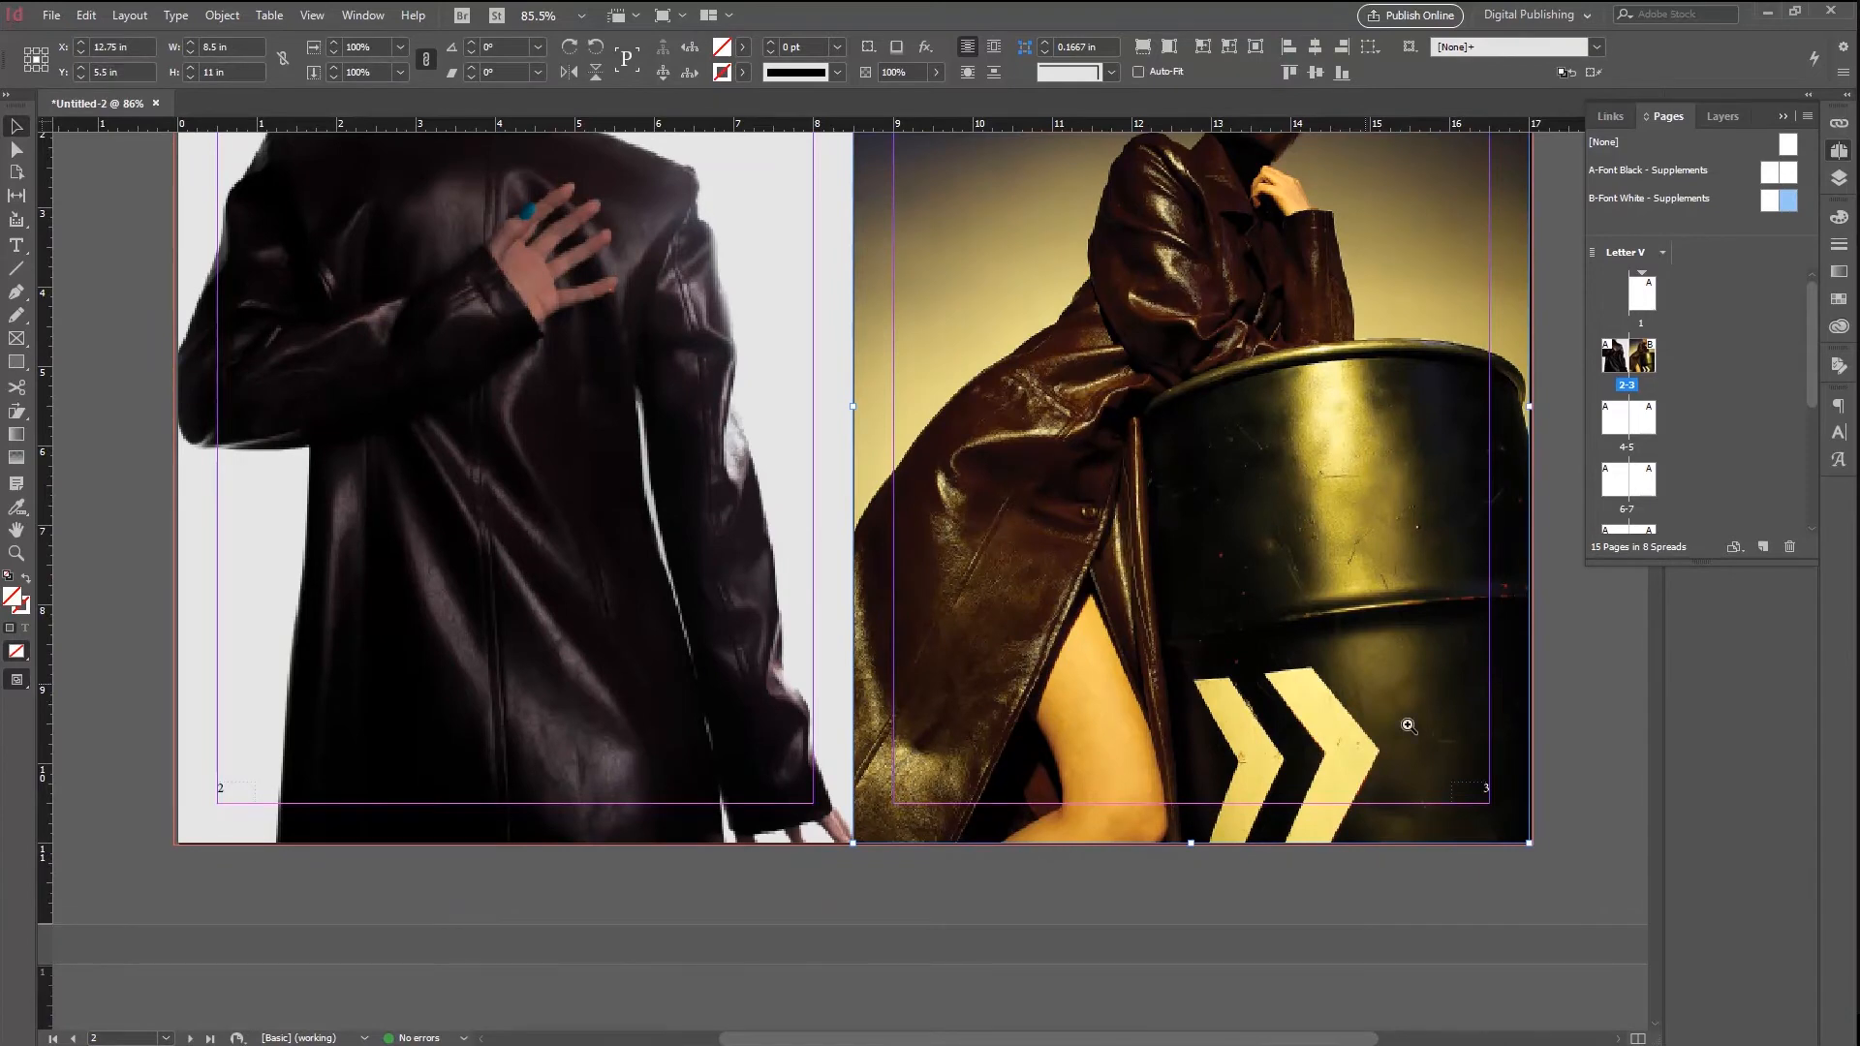
scroll(1539, 869, "up", 4)
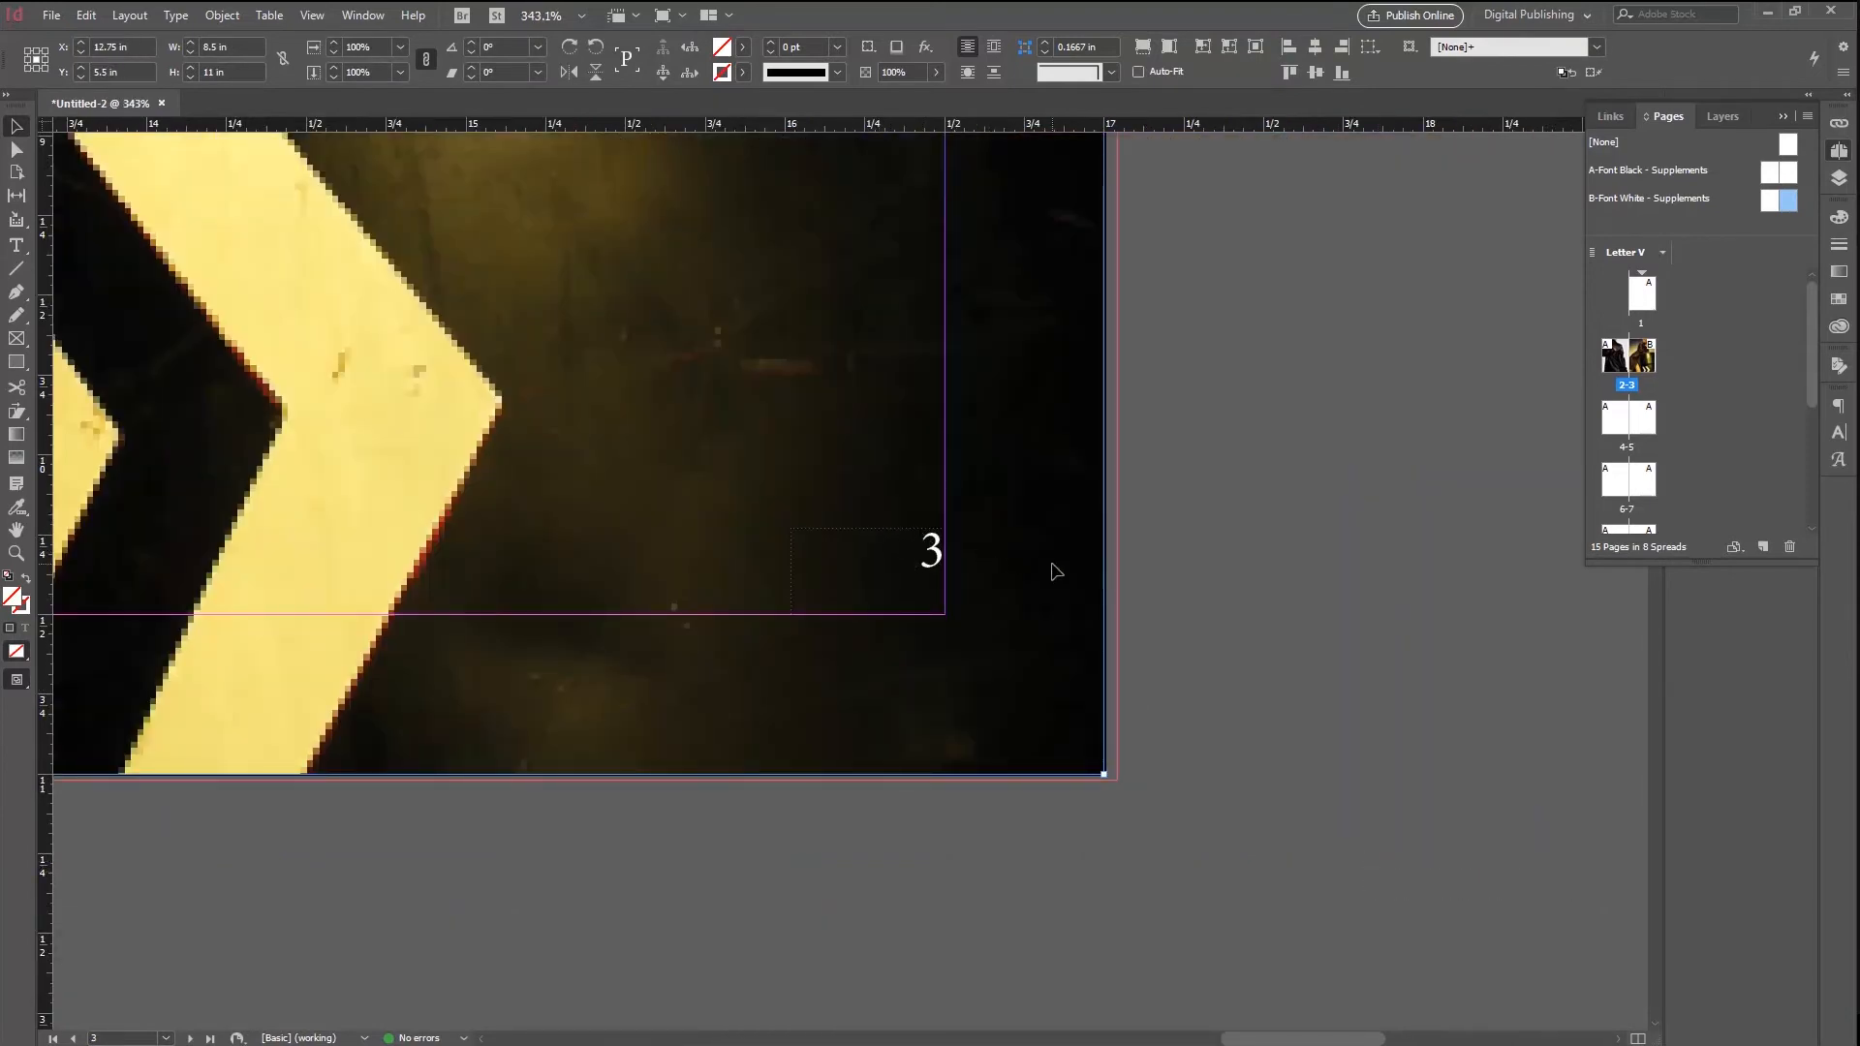
key("ctrl+alt+0")
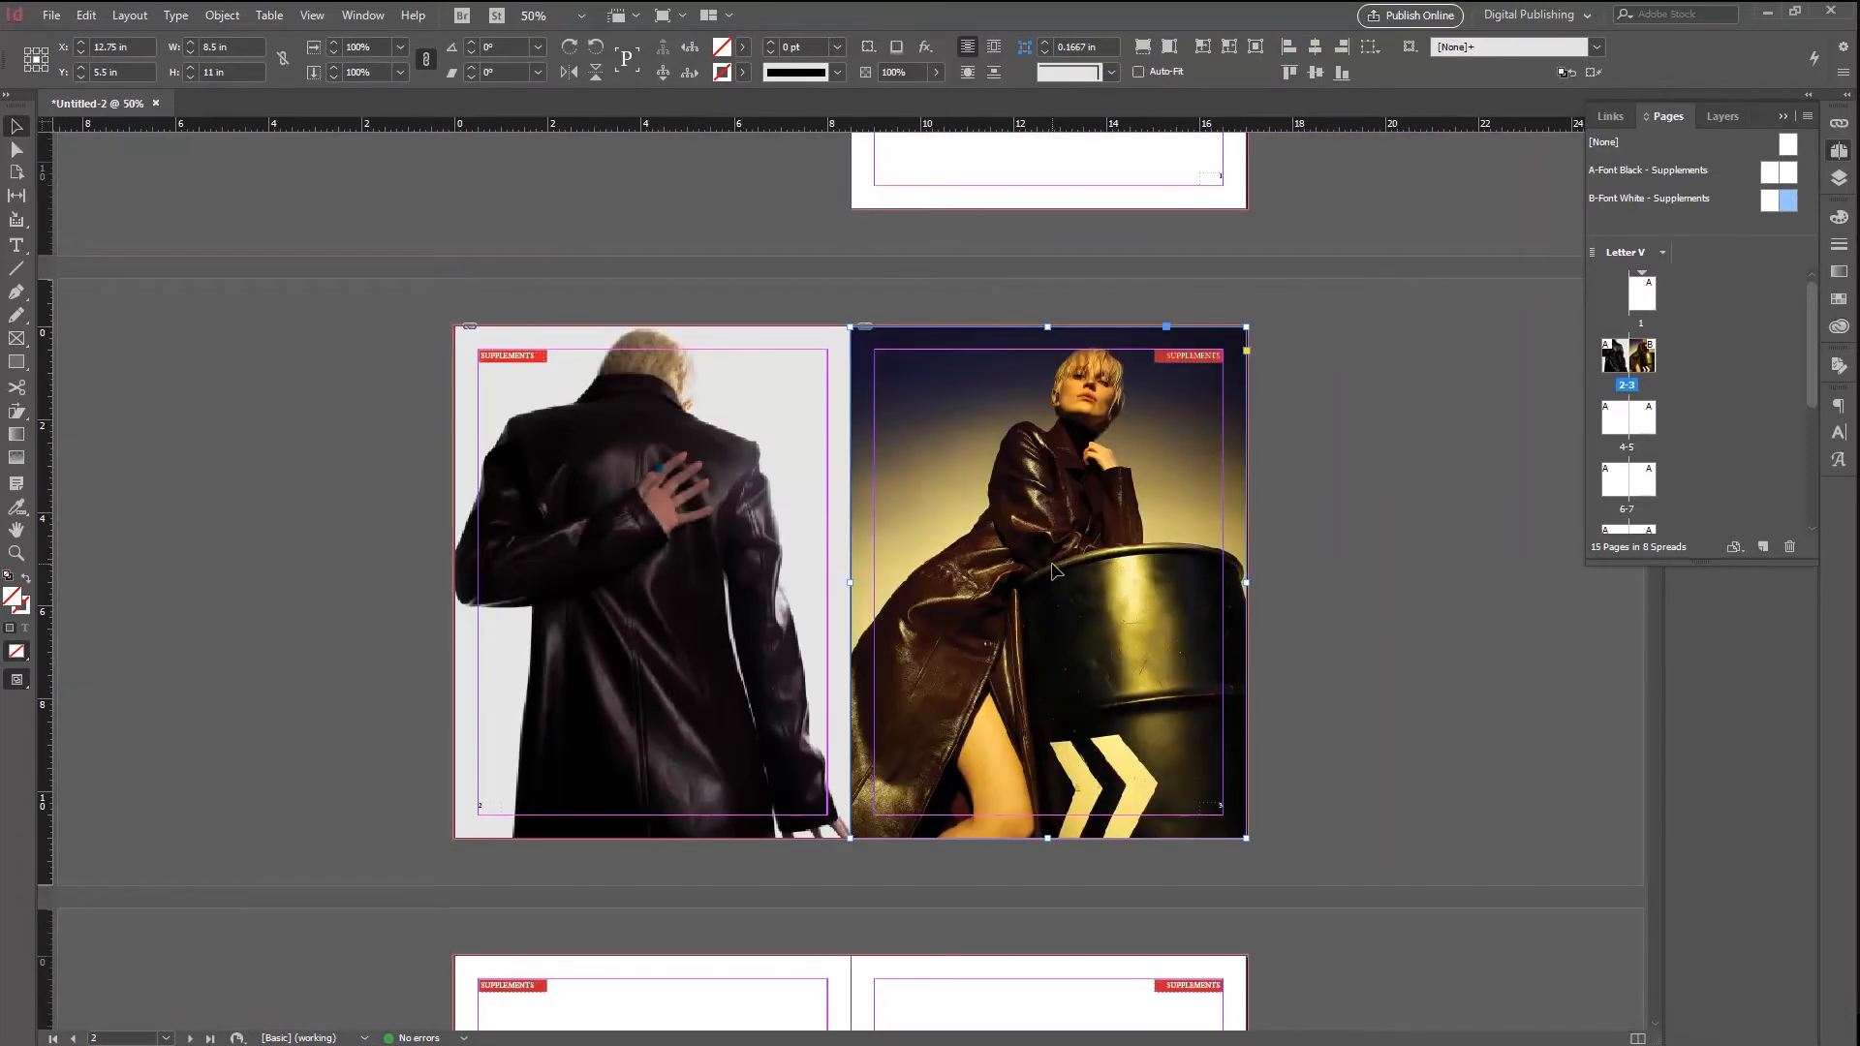
Step: Fill the right-hand header box on the B-Font White - Supplements master with yellow C=0 M=0 Y=100 K=0
double_click(1793, 201)
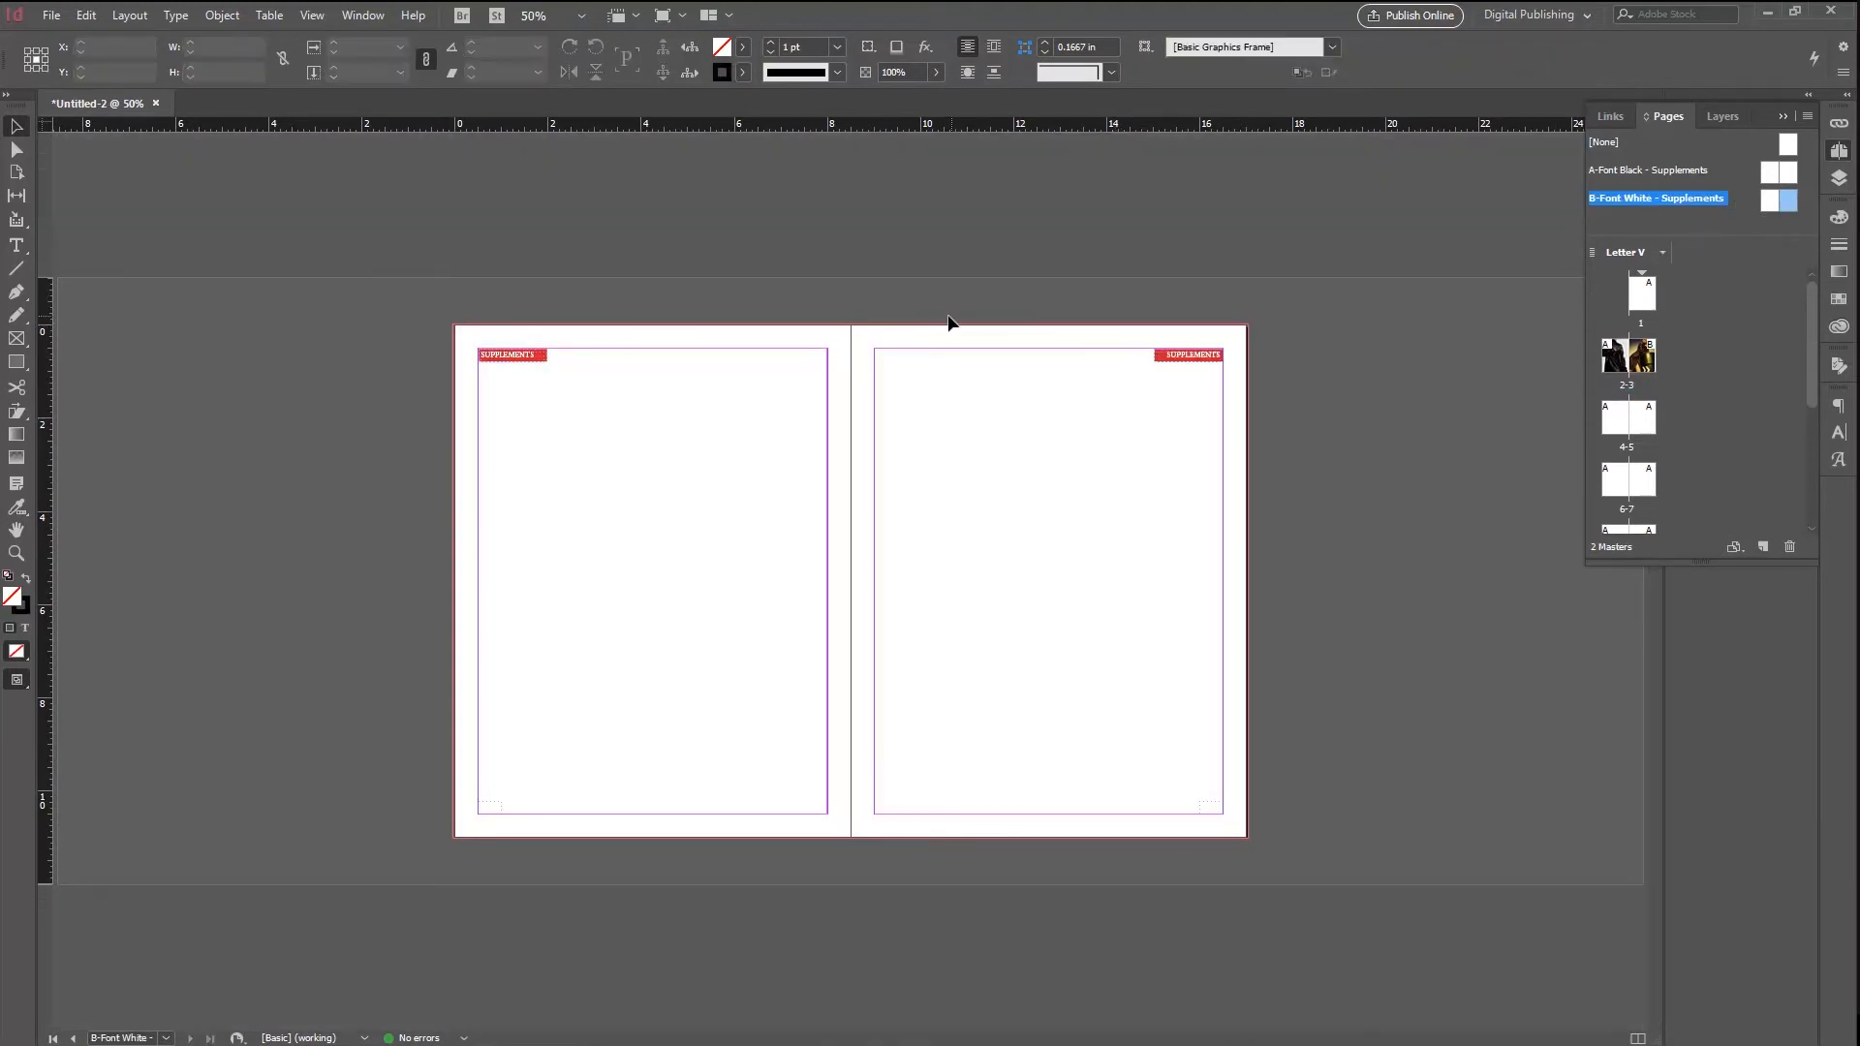
left_click_drag(836, 277, 1374, 529)
left_click(1047, 412)
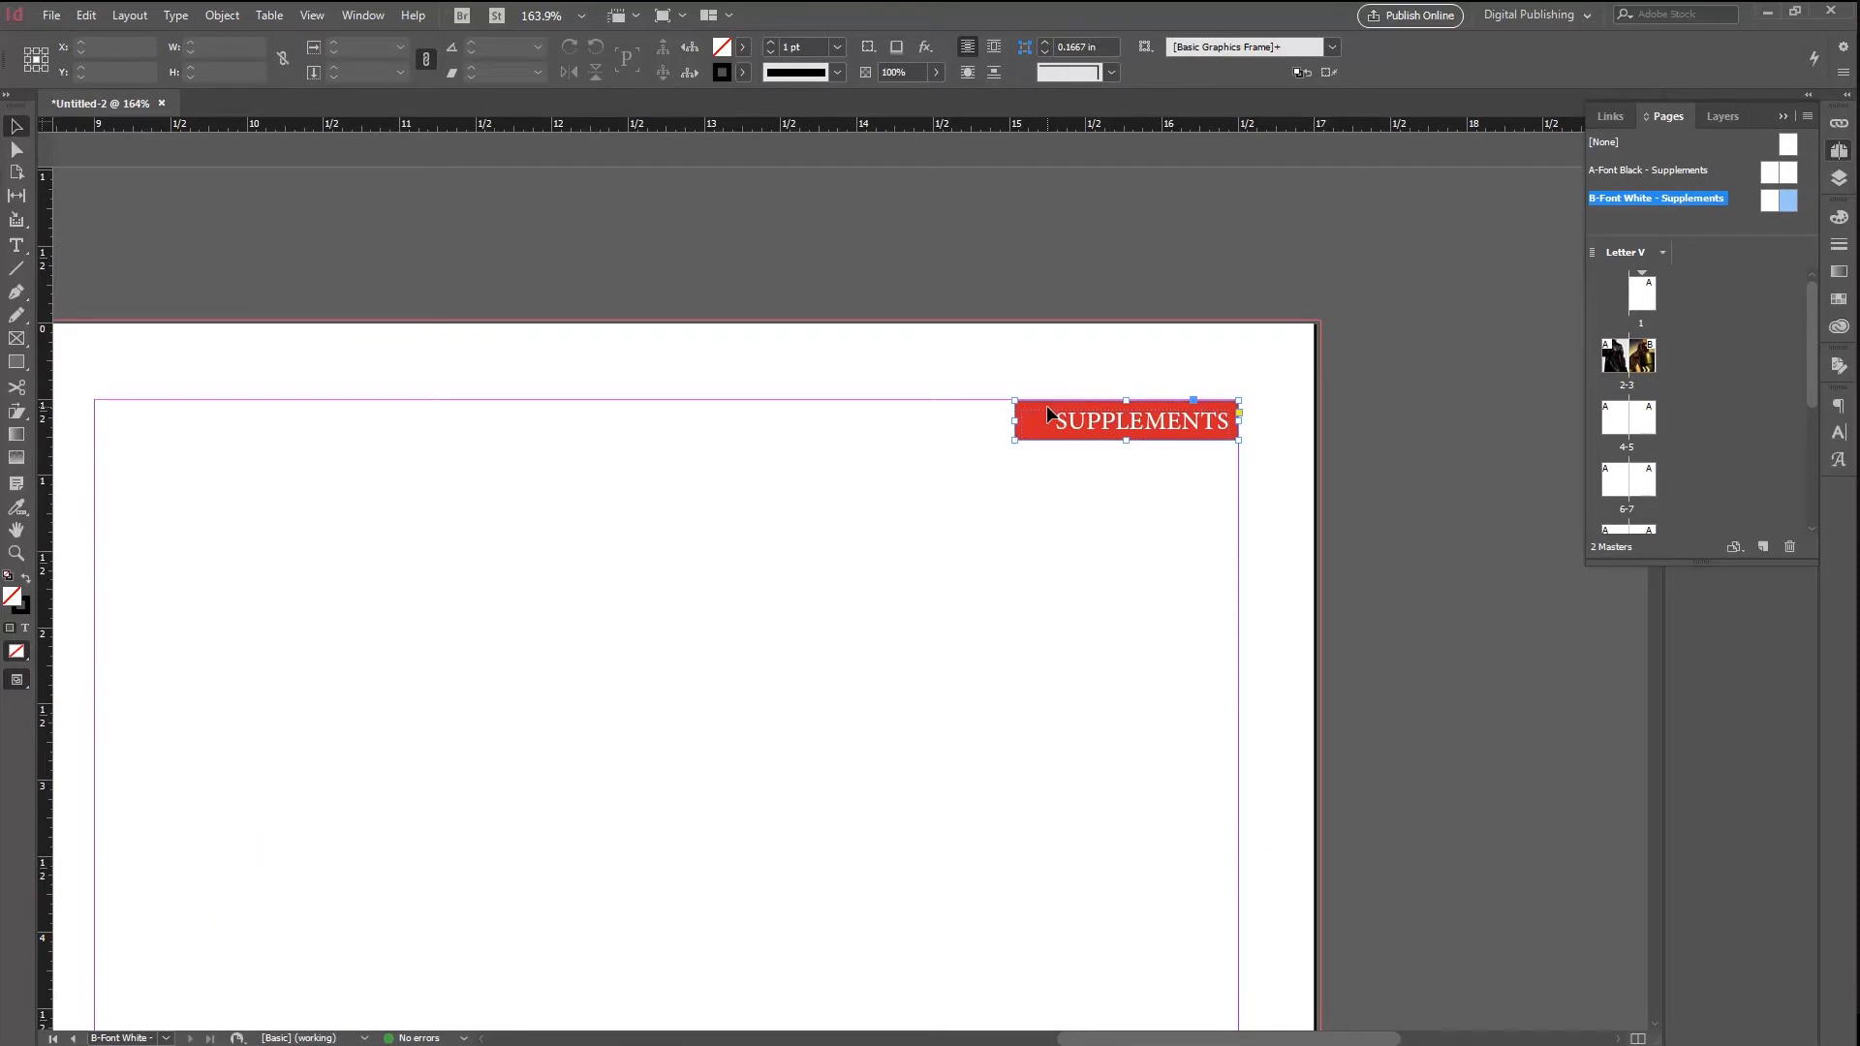
left_click(741, 48)
left_click(594, 241)
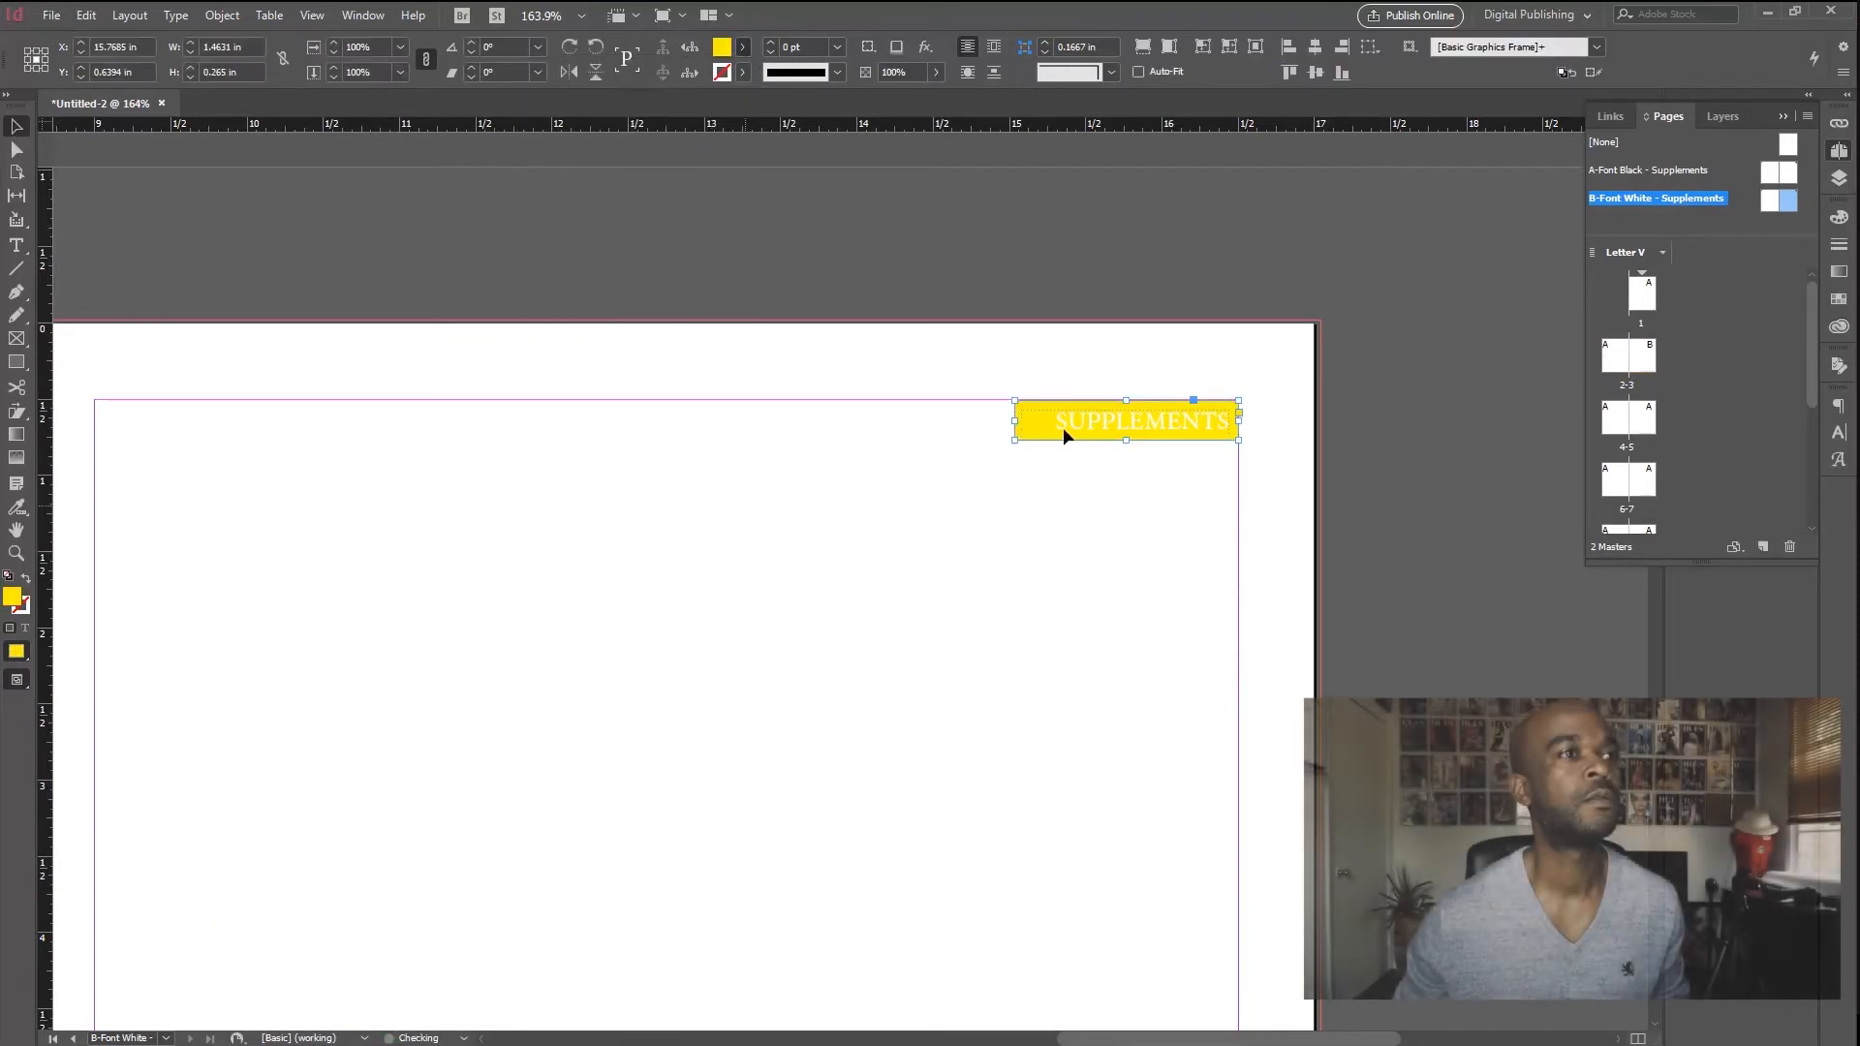
Step: Set the text colour of "SUPPLEMENTS" in the master's right-hand header to [Black]
left_click(1136, 419)
double_click(1132, 419)
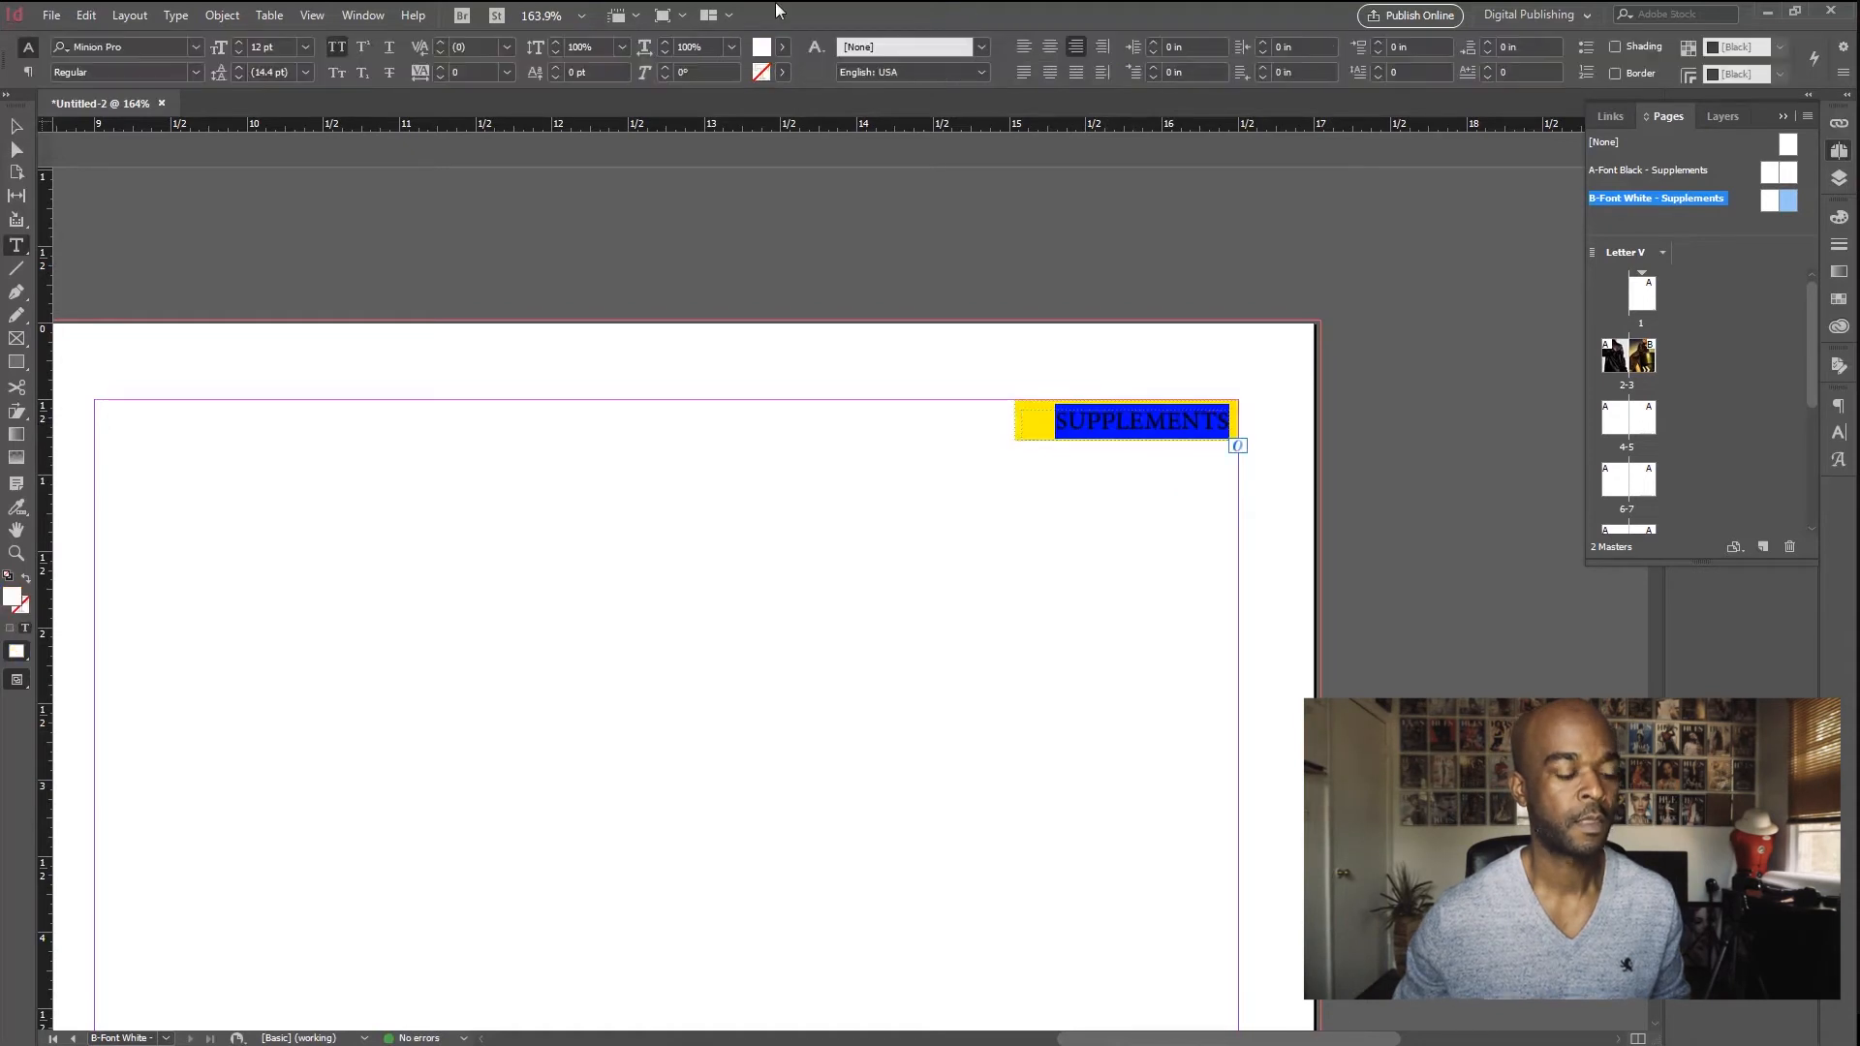
left_click(781, 47)
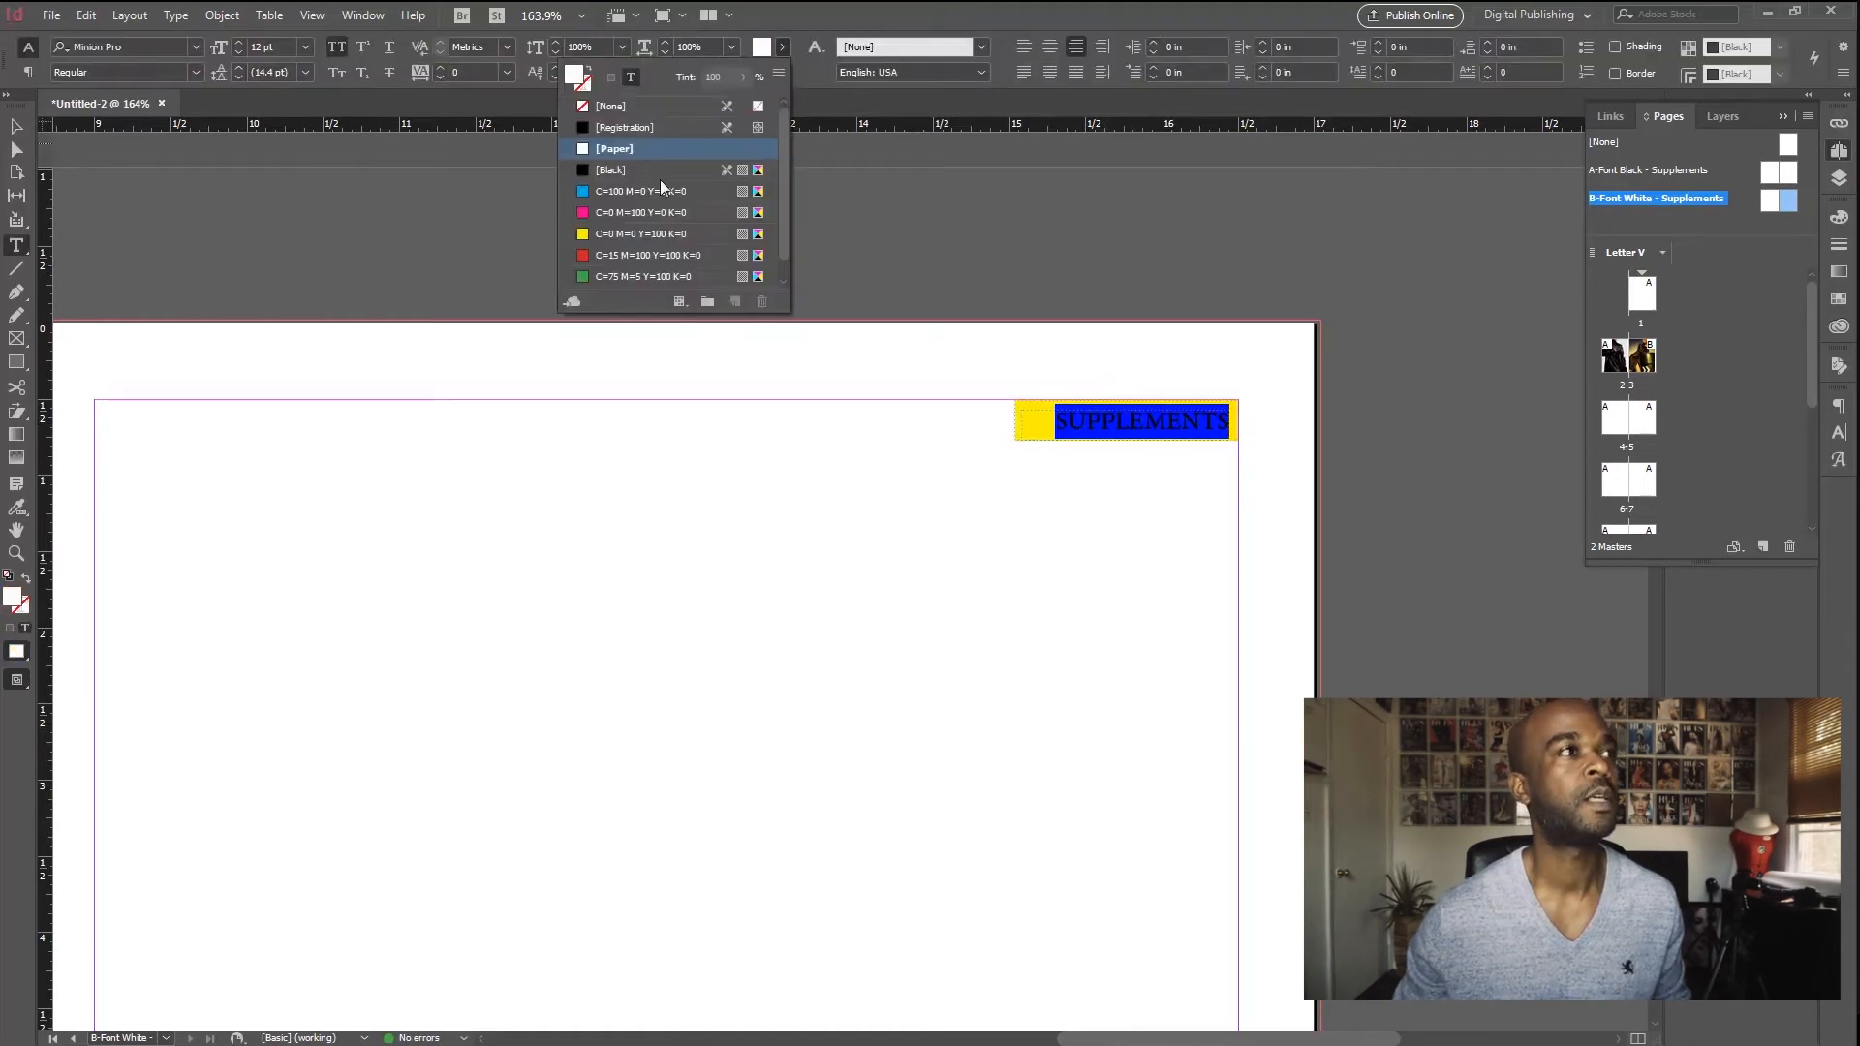
left_click(16, 126)
left_click(326, 358)
Step: Set the text colour of "SUPPLEMENTS" in the master's left-hand header to [Black]
scroll(326, 358, "left", 10)
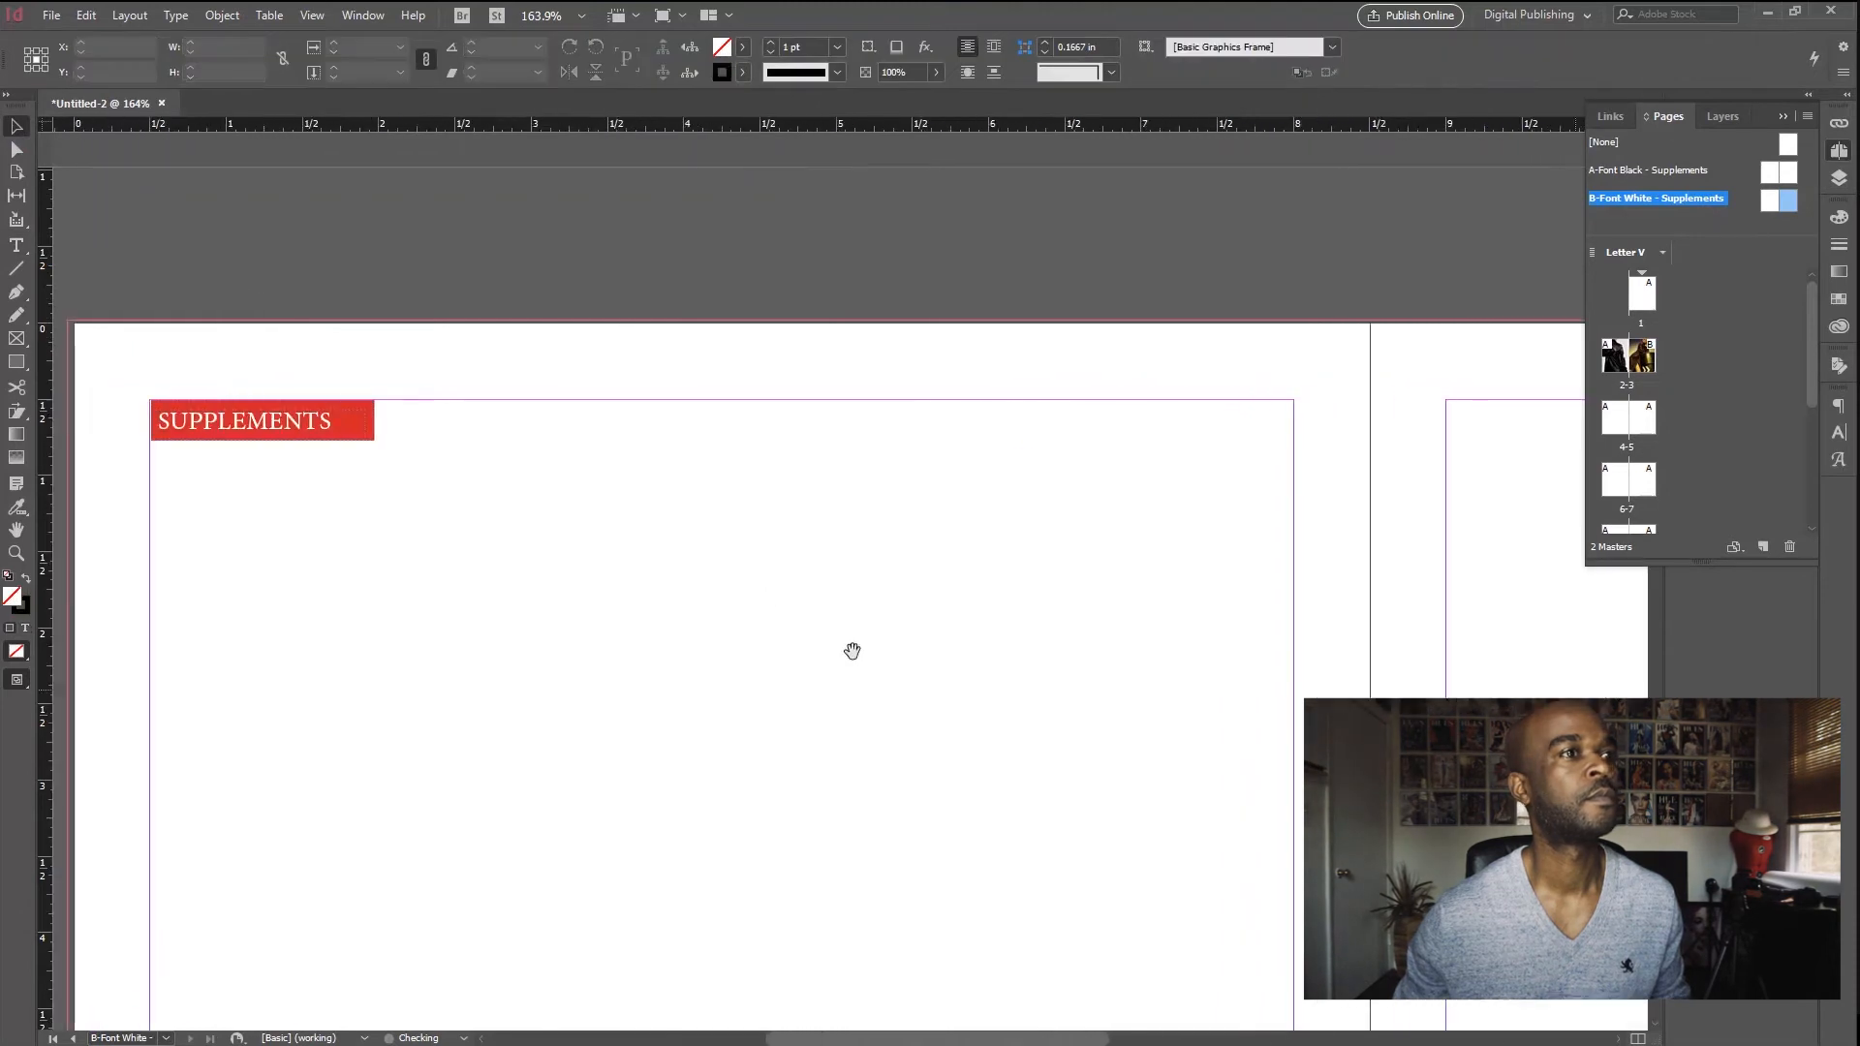
double_click(523, 446)
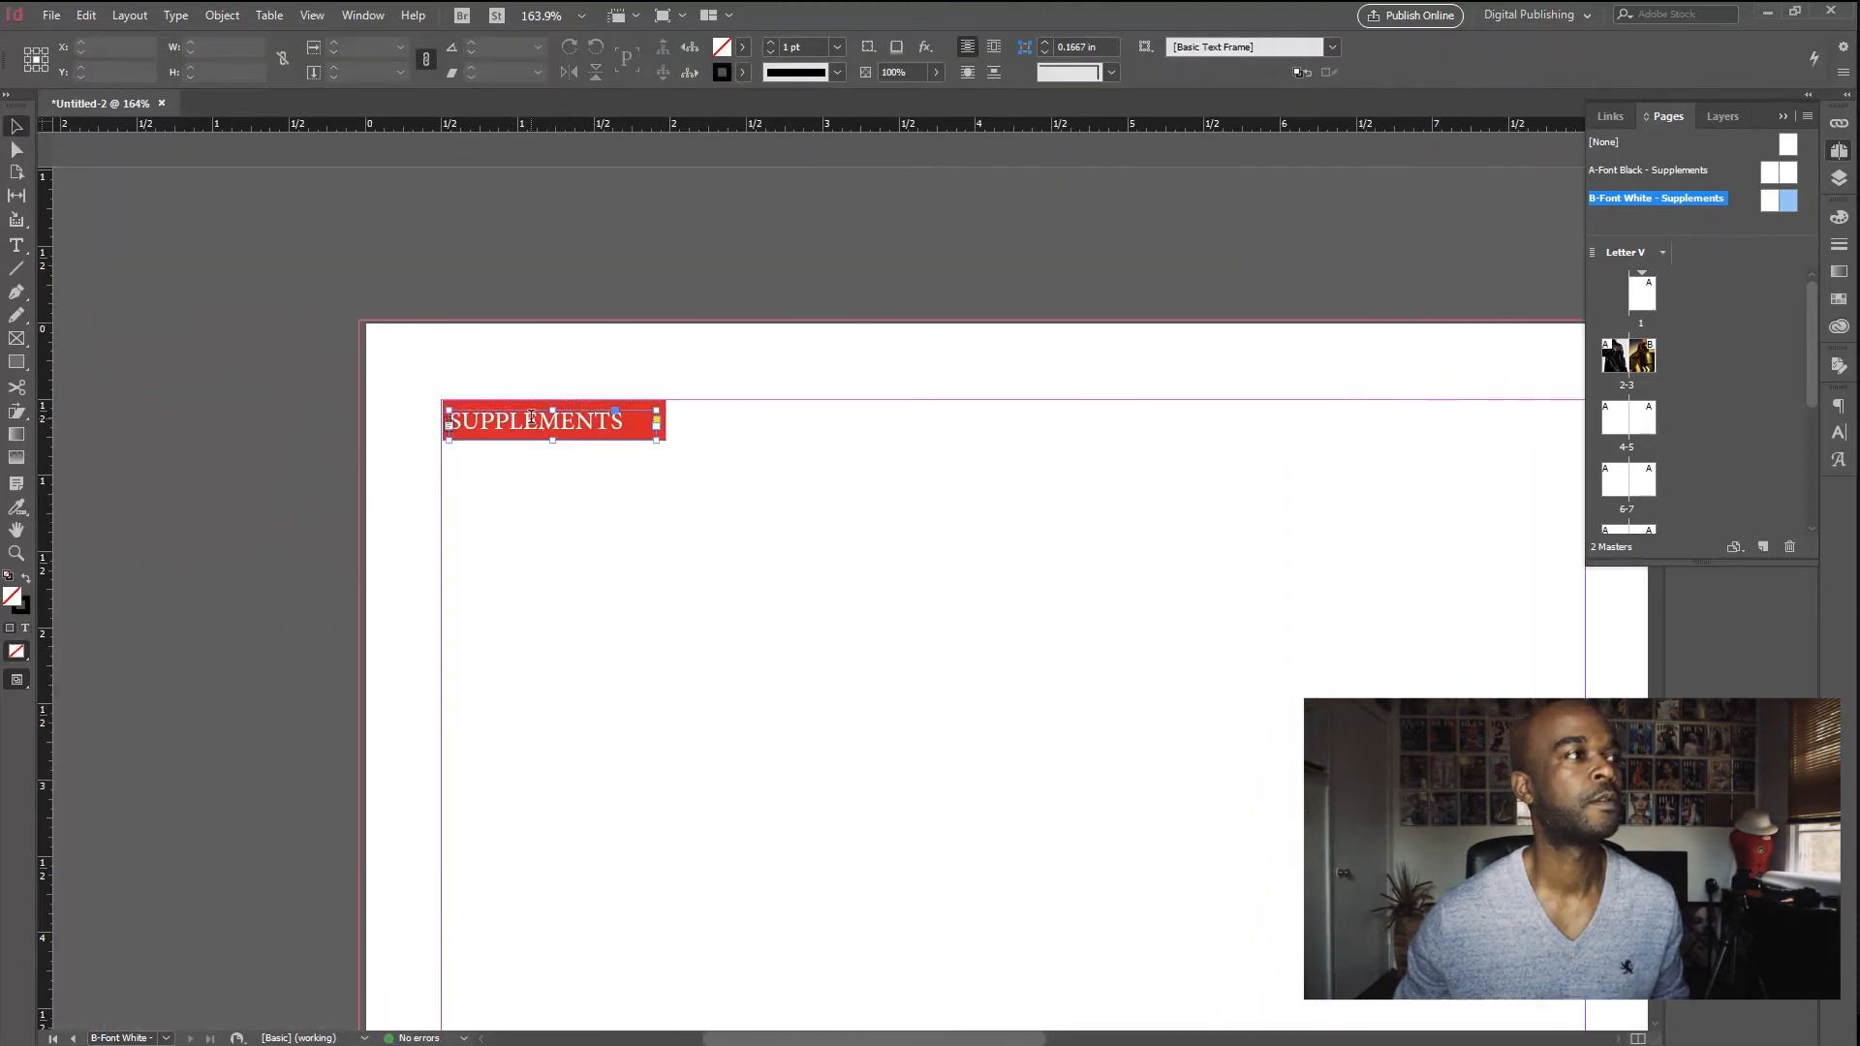
double_click(623, 432)
left_click(783, 47)
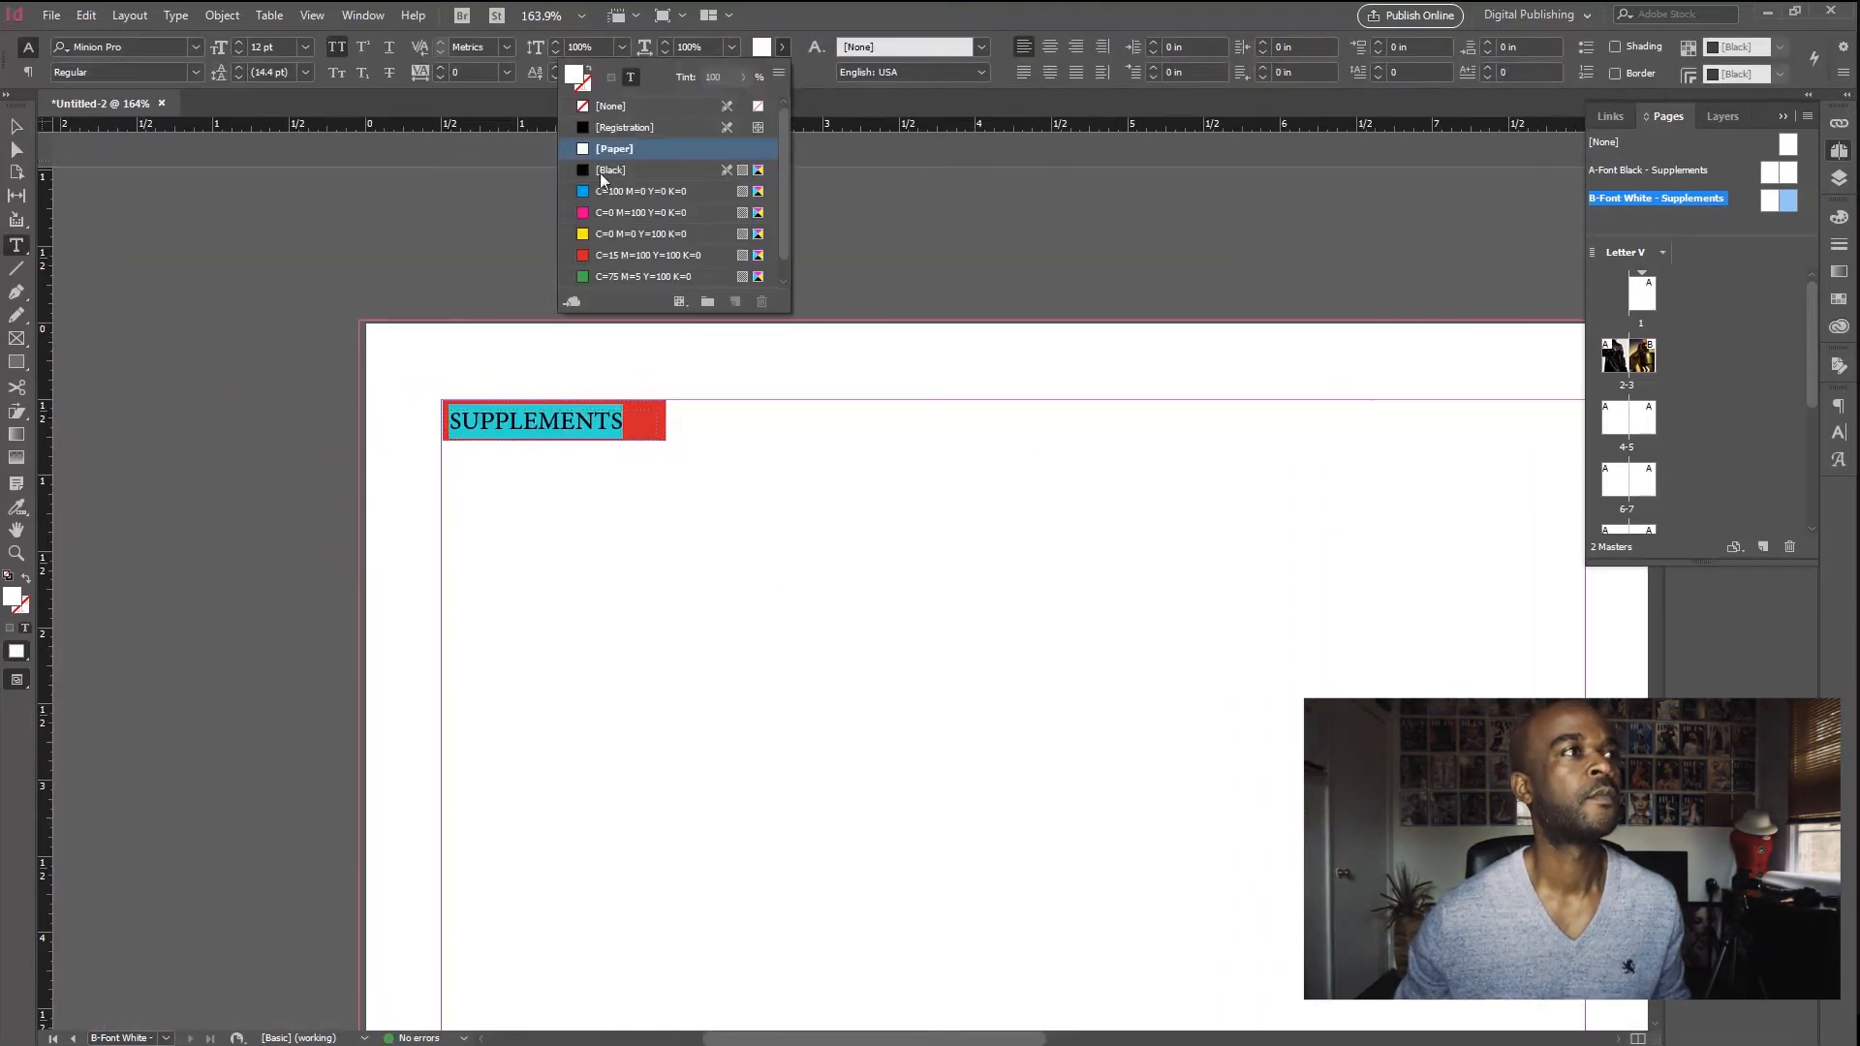
left_click(602, 166)
key("Escape")
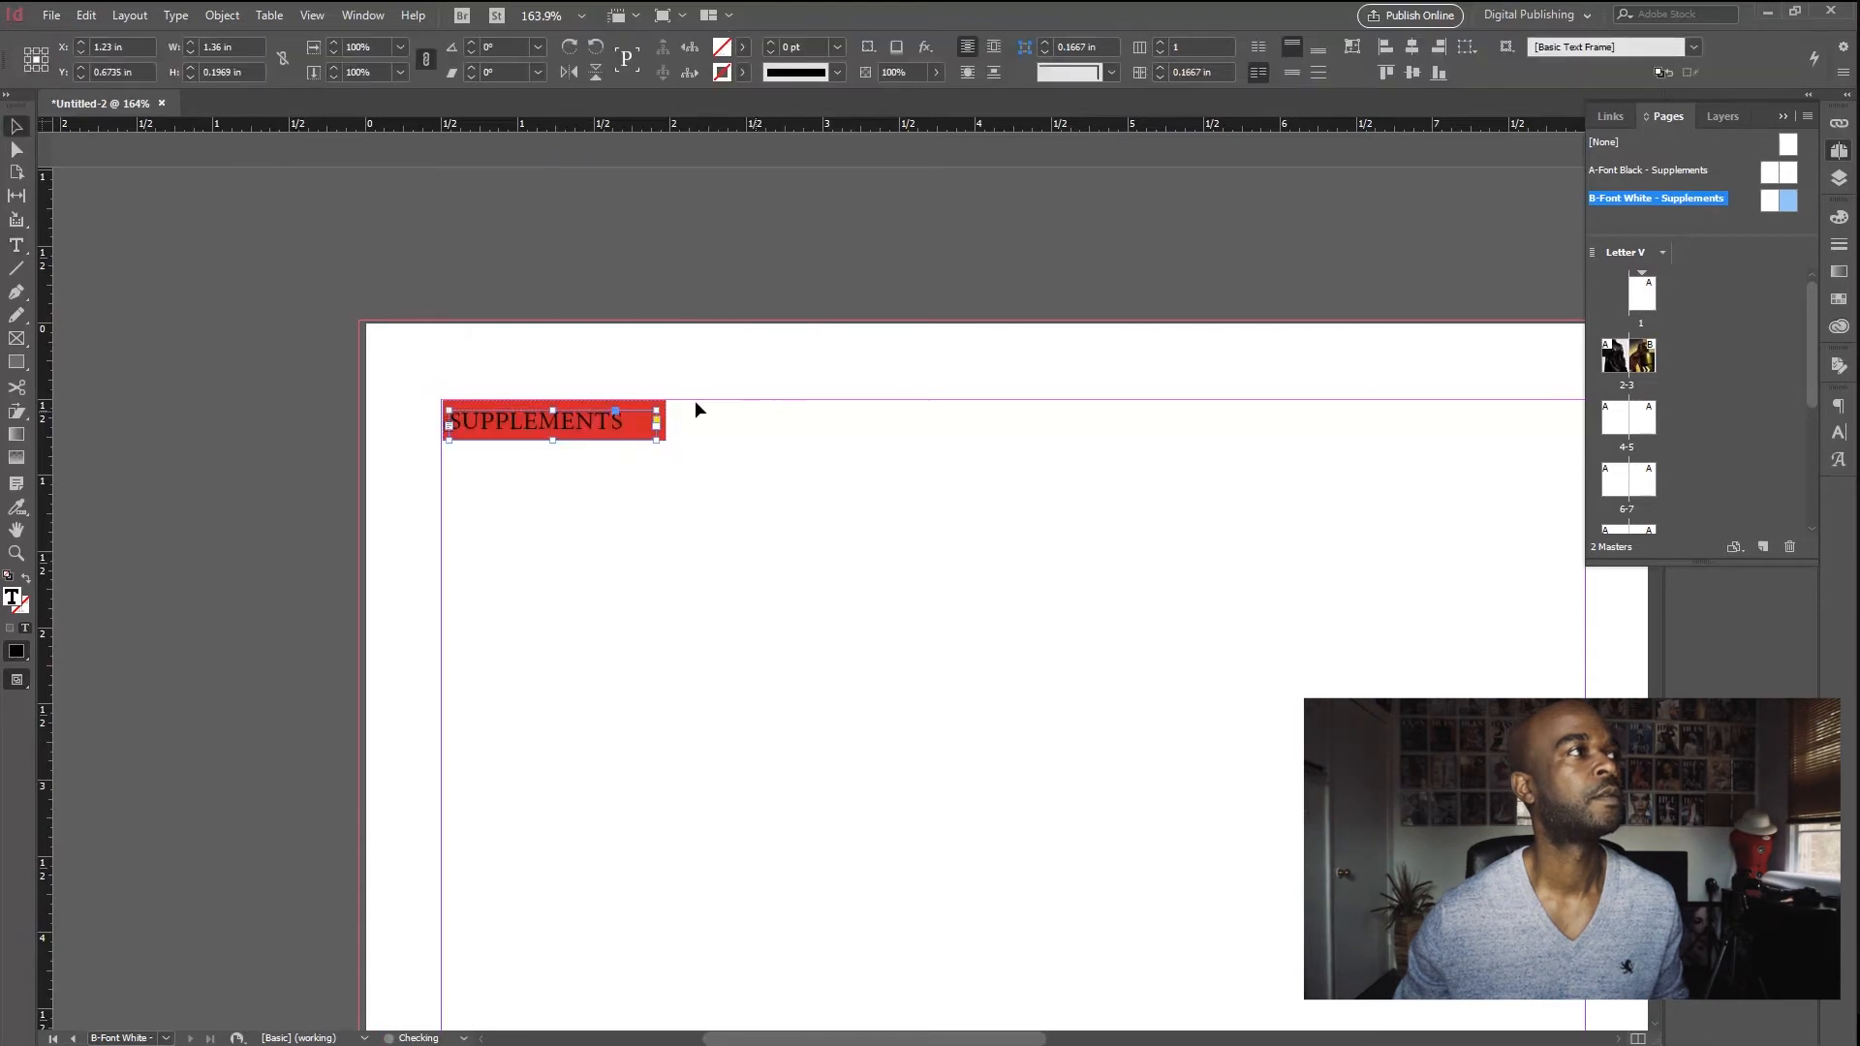
Step: Fill the left-hand header box on the B-Font White - Supplements master with yellow C=0 M=0 Y=100 K=0
left_click(637, 402)
left_click(737, 52)
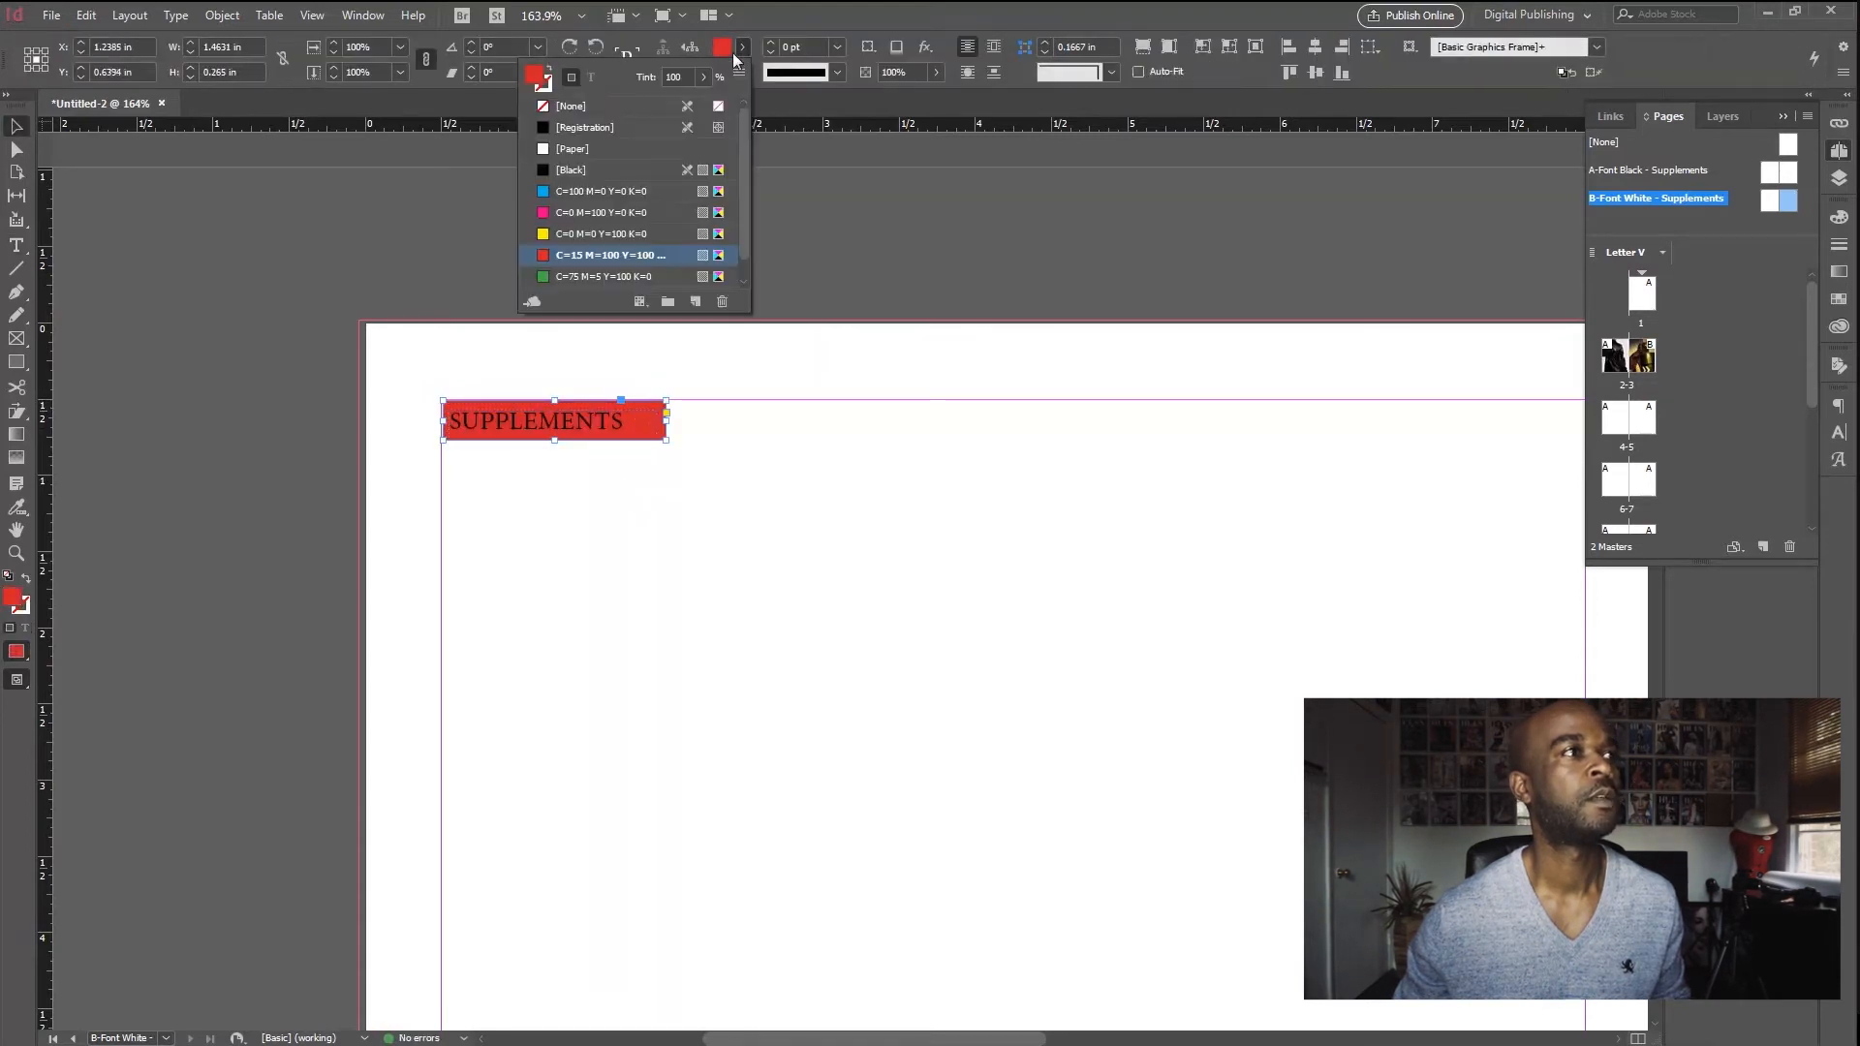
left_click(576, 236)
left_click(779, 527)
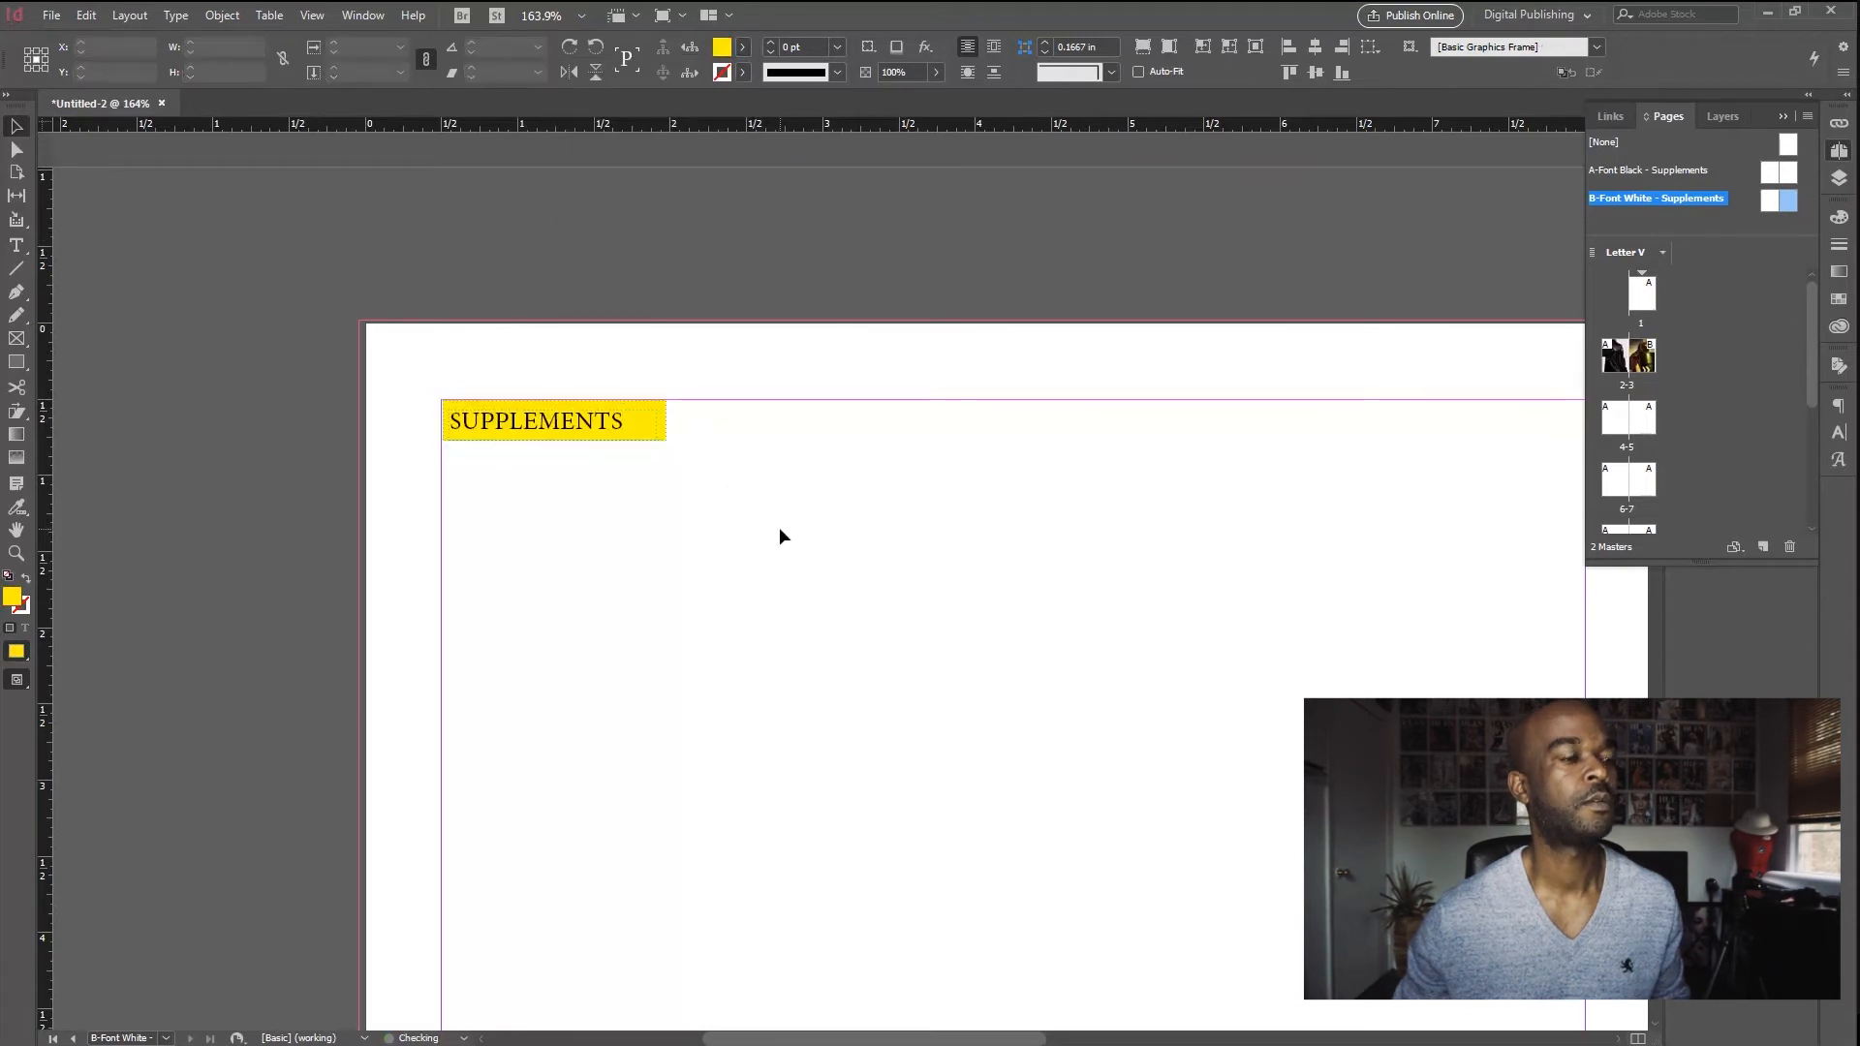
key("ctrl+alt+0")
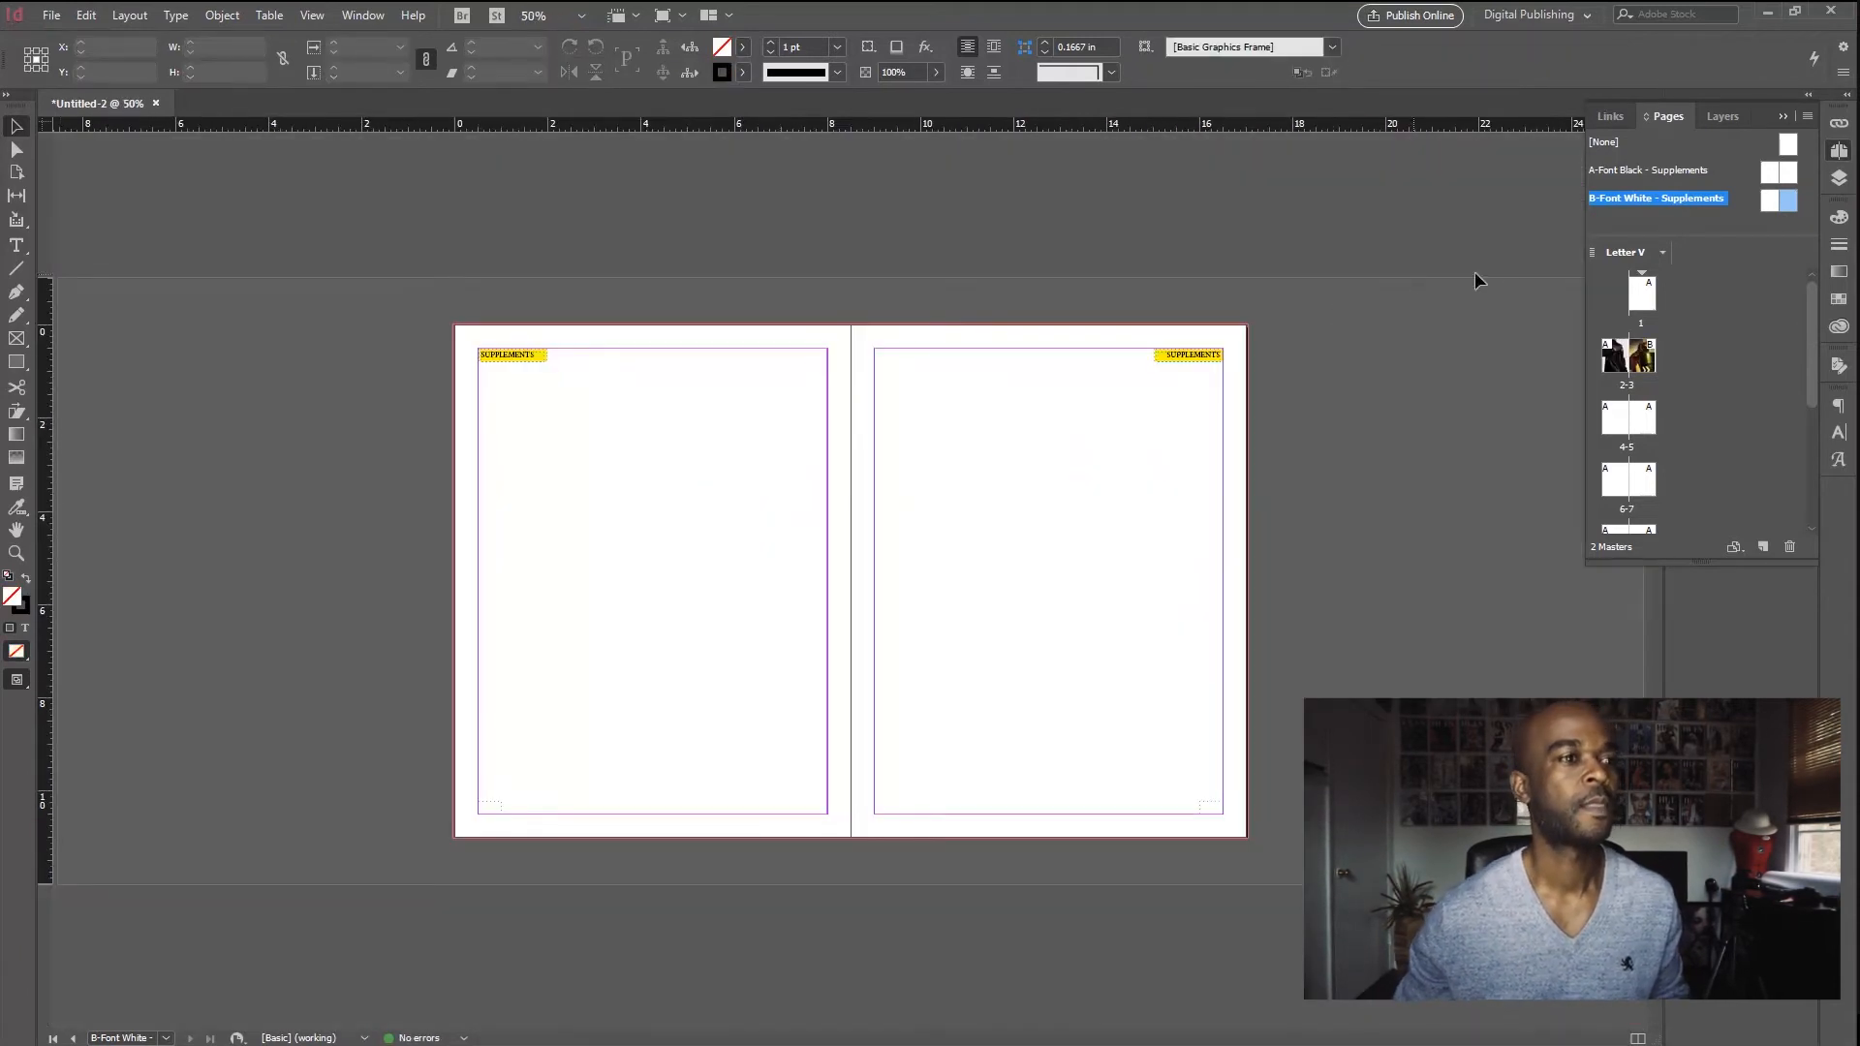
Step: Compare the header on page 3 with those on page 2 and the 4-5 spread
double_click(1647, 357)
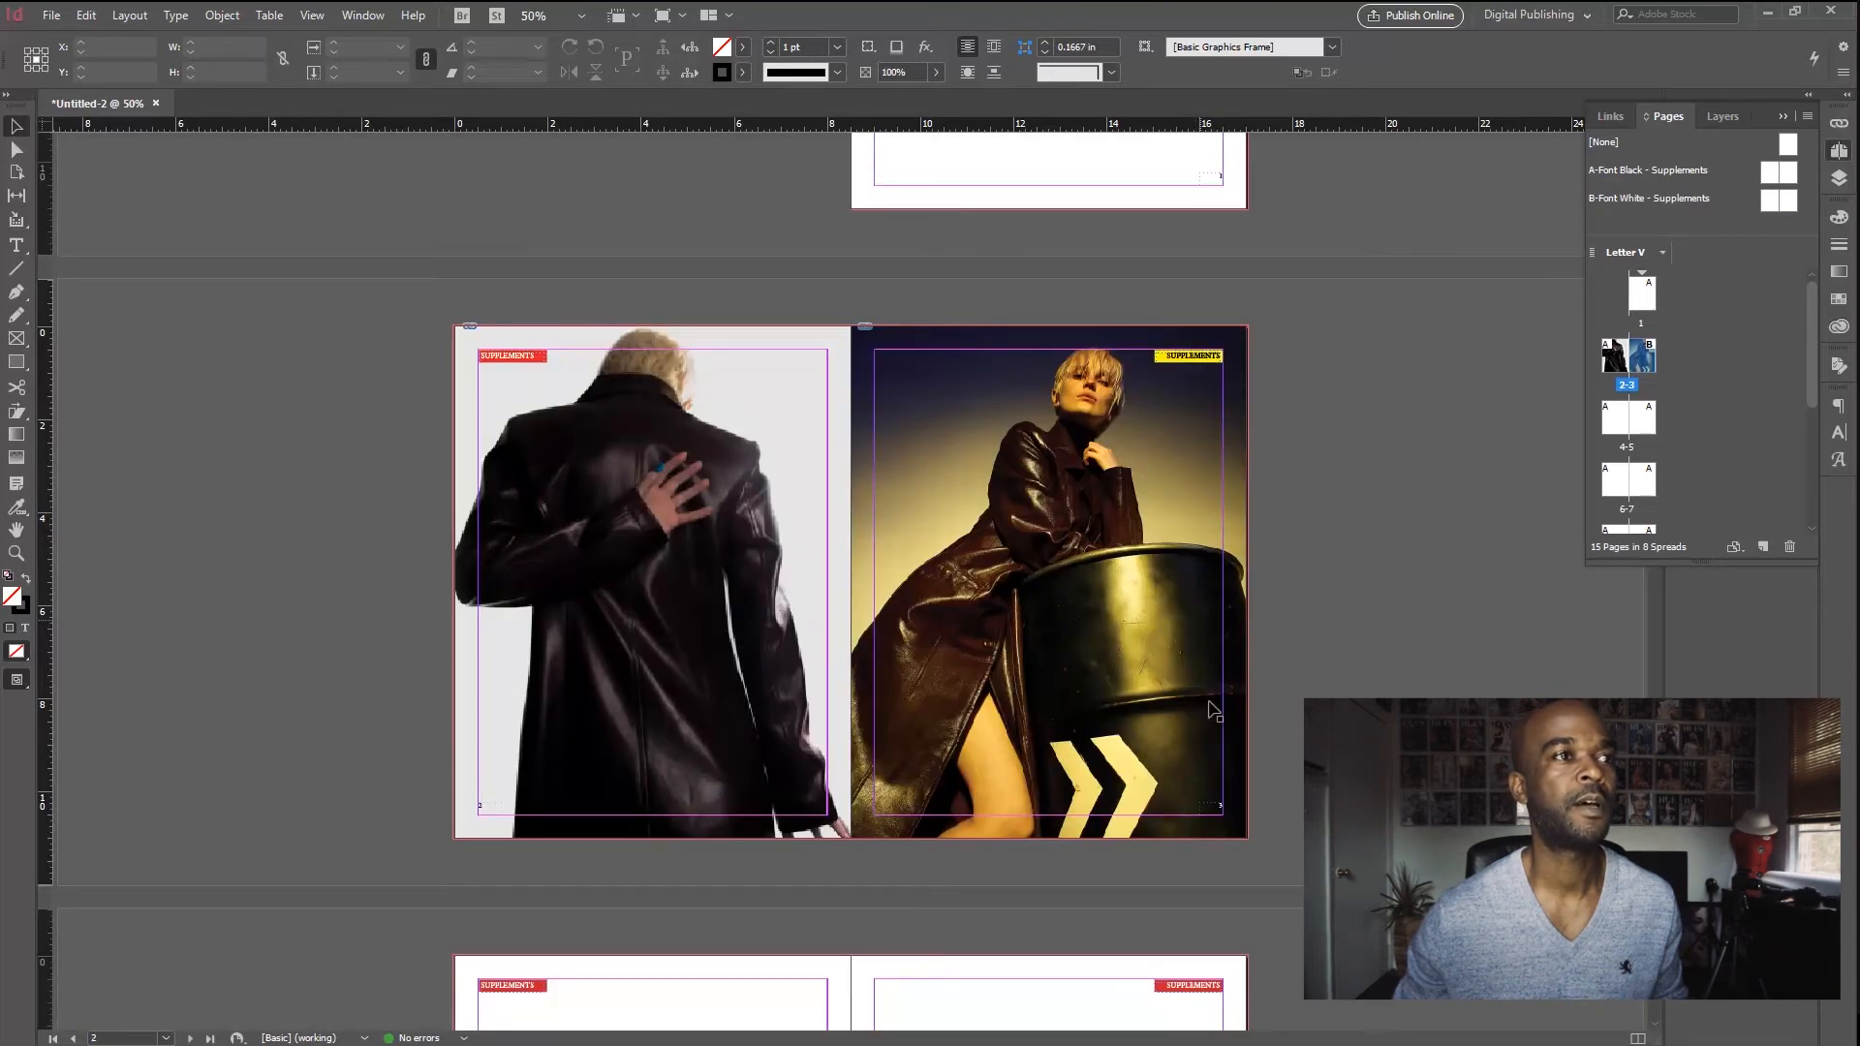
scroll(1219, 785, "down", 2)
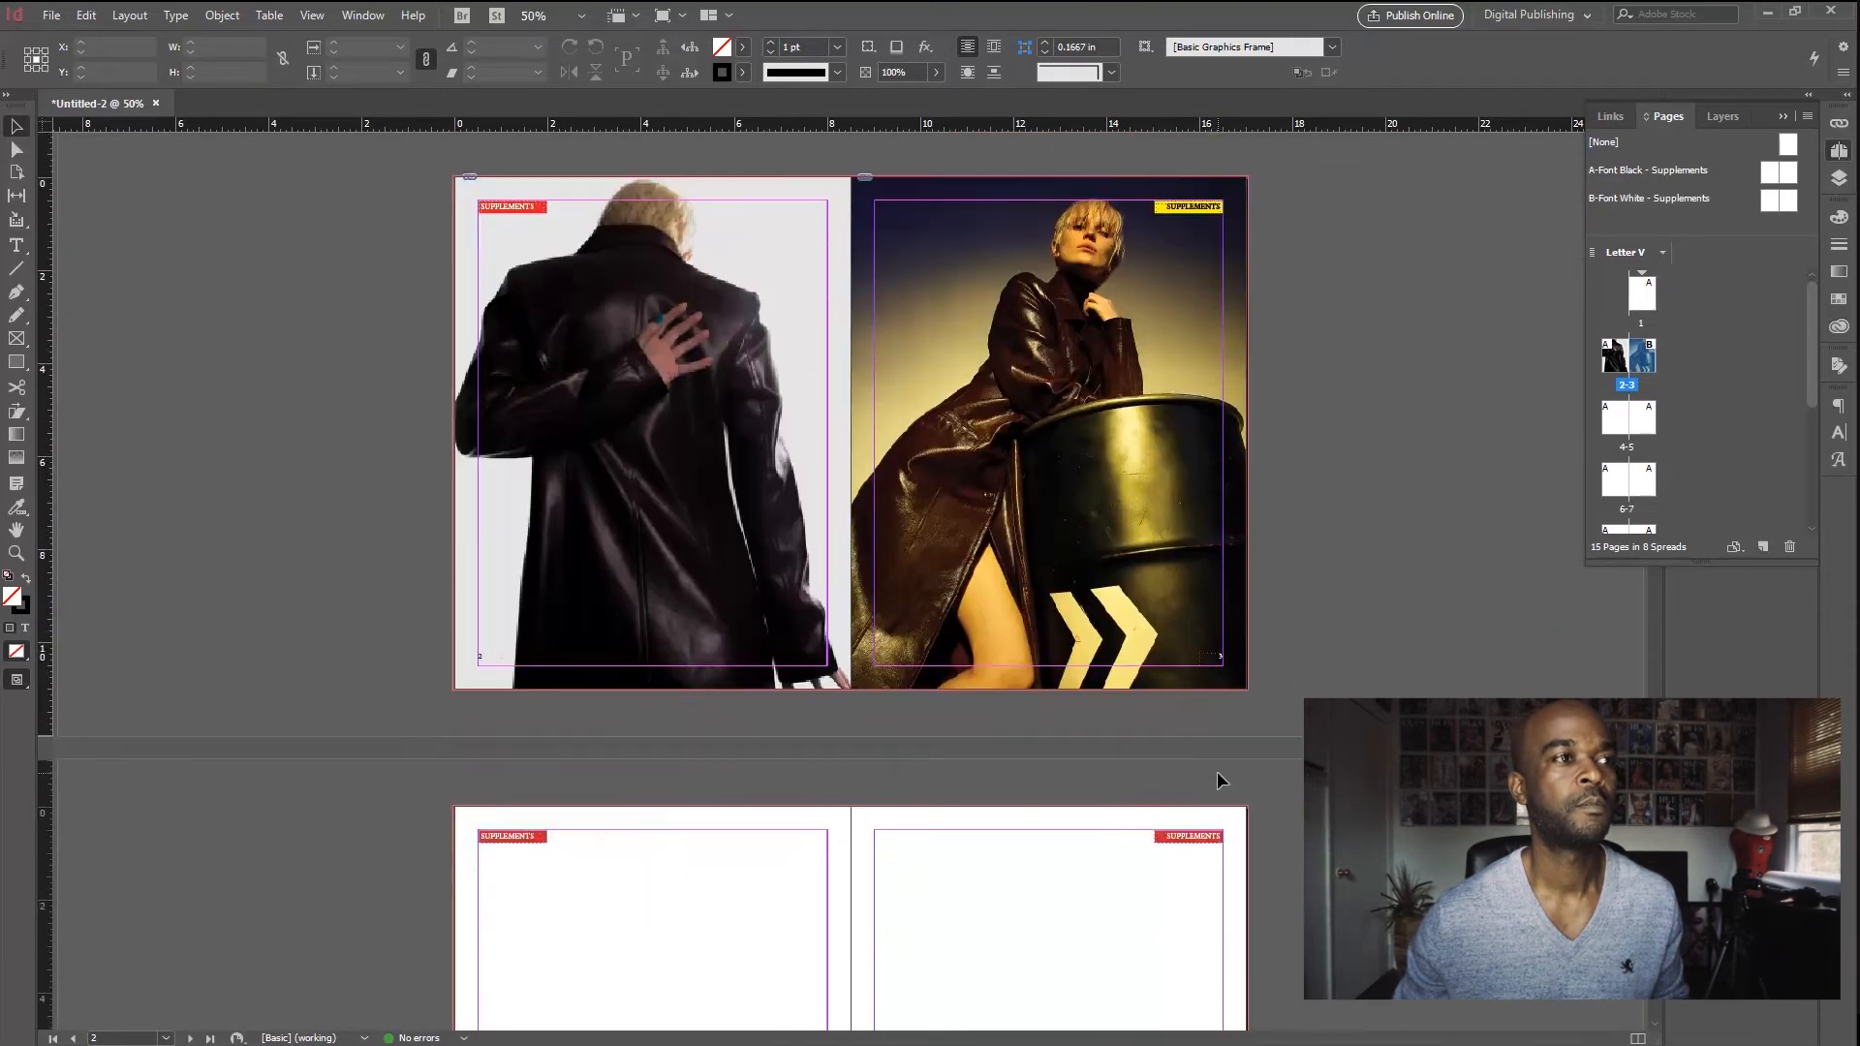
scroll(1217, 772, "down", 5)
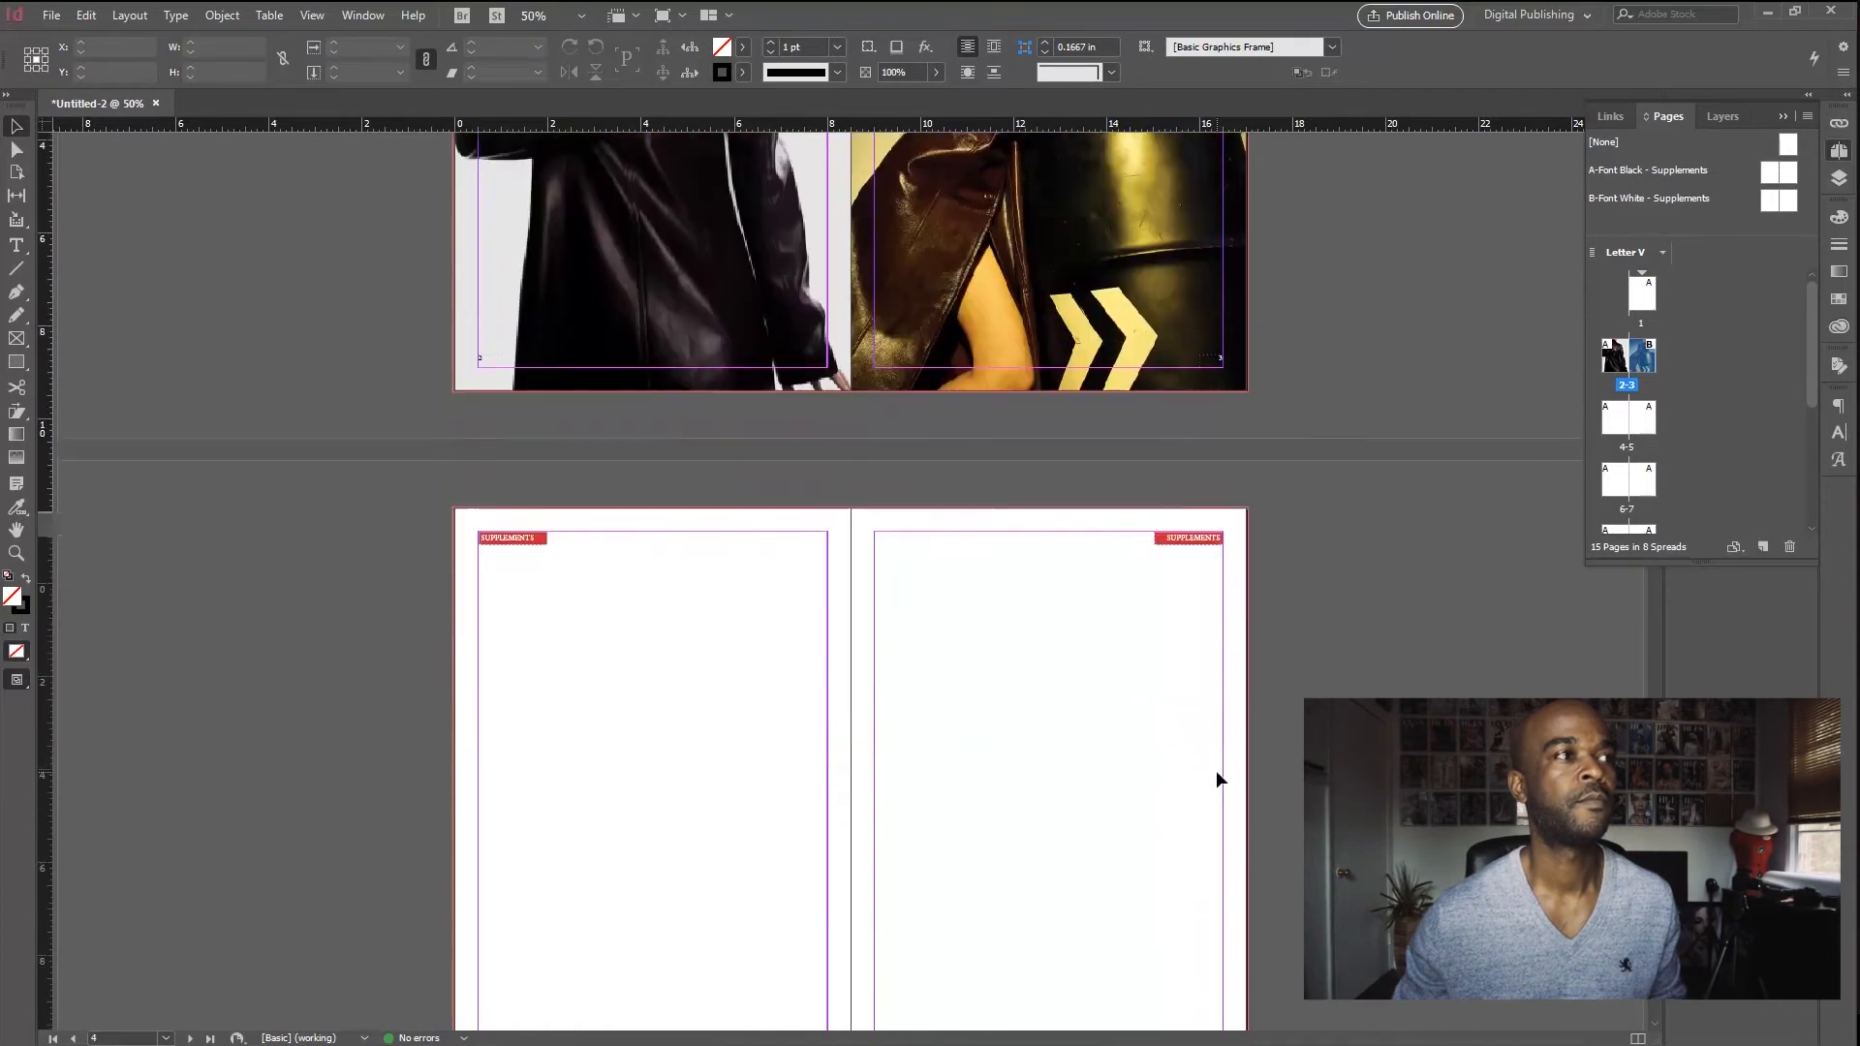
scroll(1219, 770, "up", 8)
Step: Copy the full-page images of pages 2-3 and paste them in place on the 4-5 spread
left_click(687, 707)
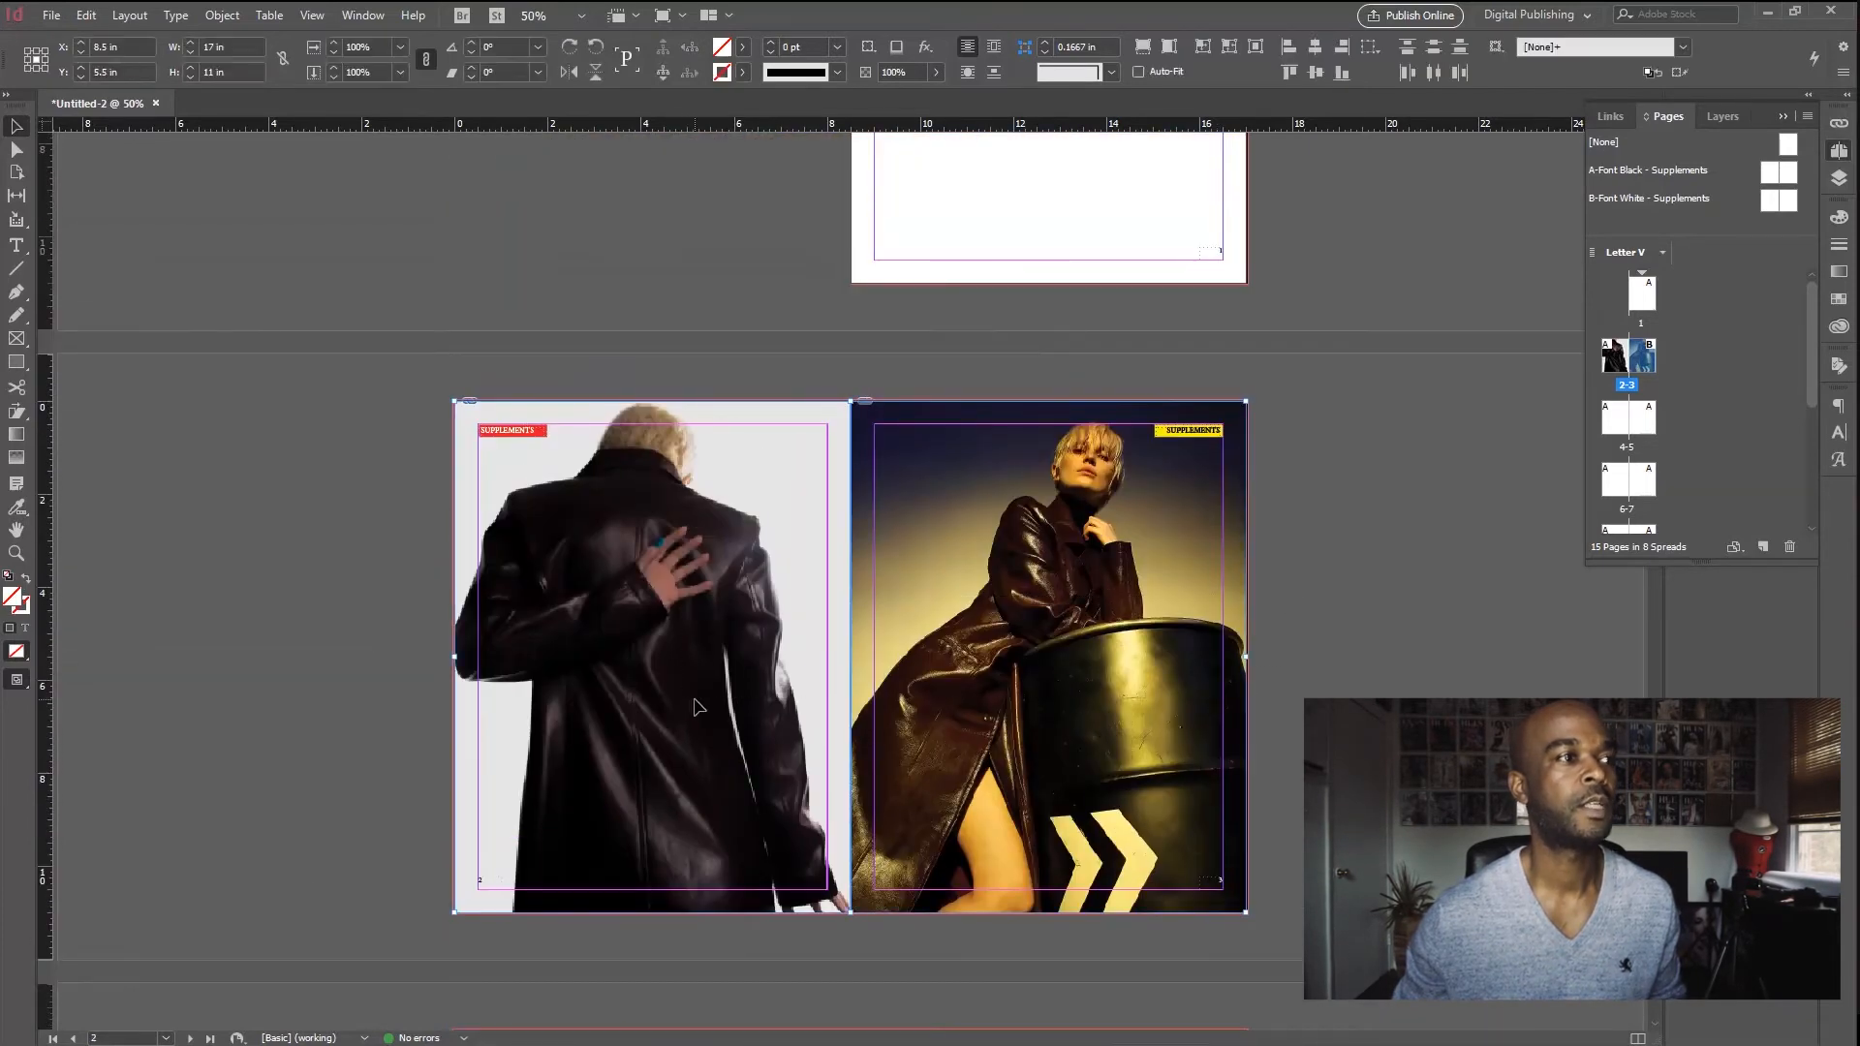
scroll(700, 710, "down", 9)
left_click(635, 714)
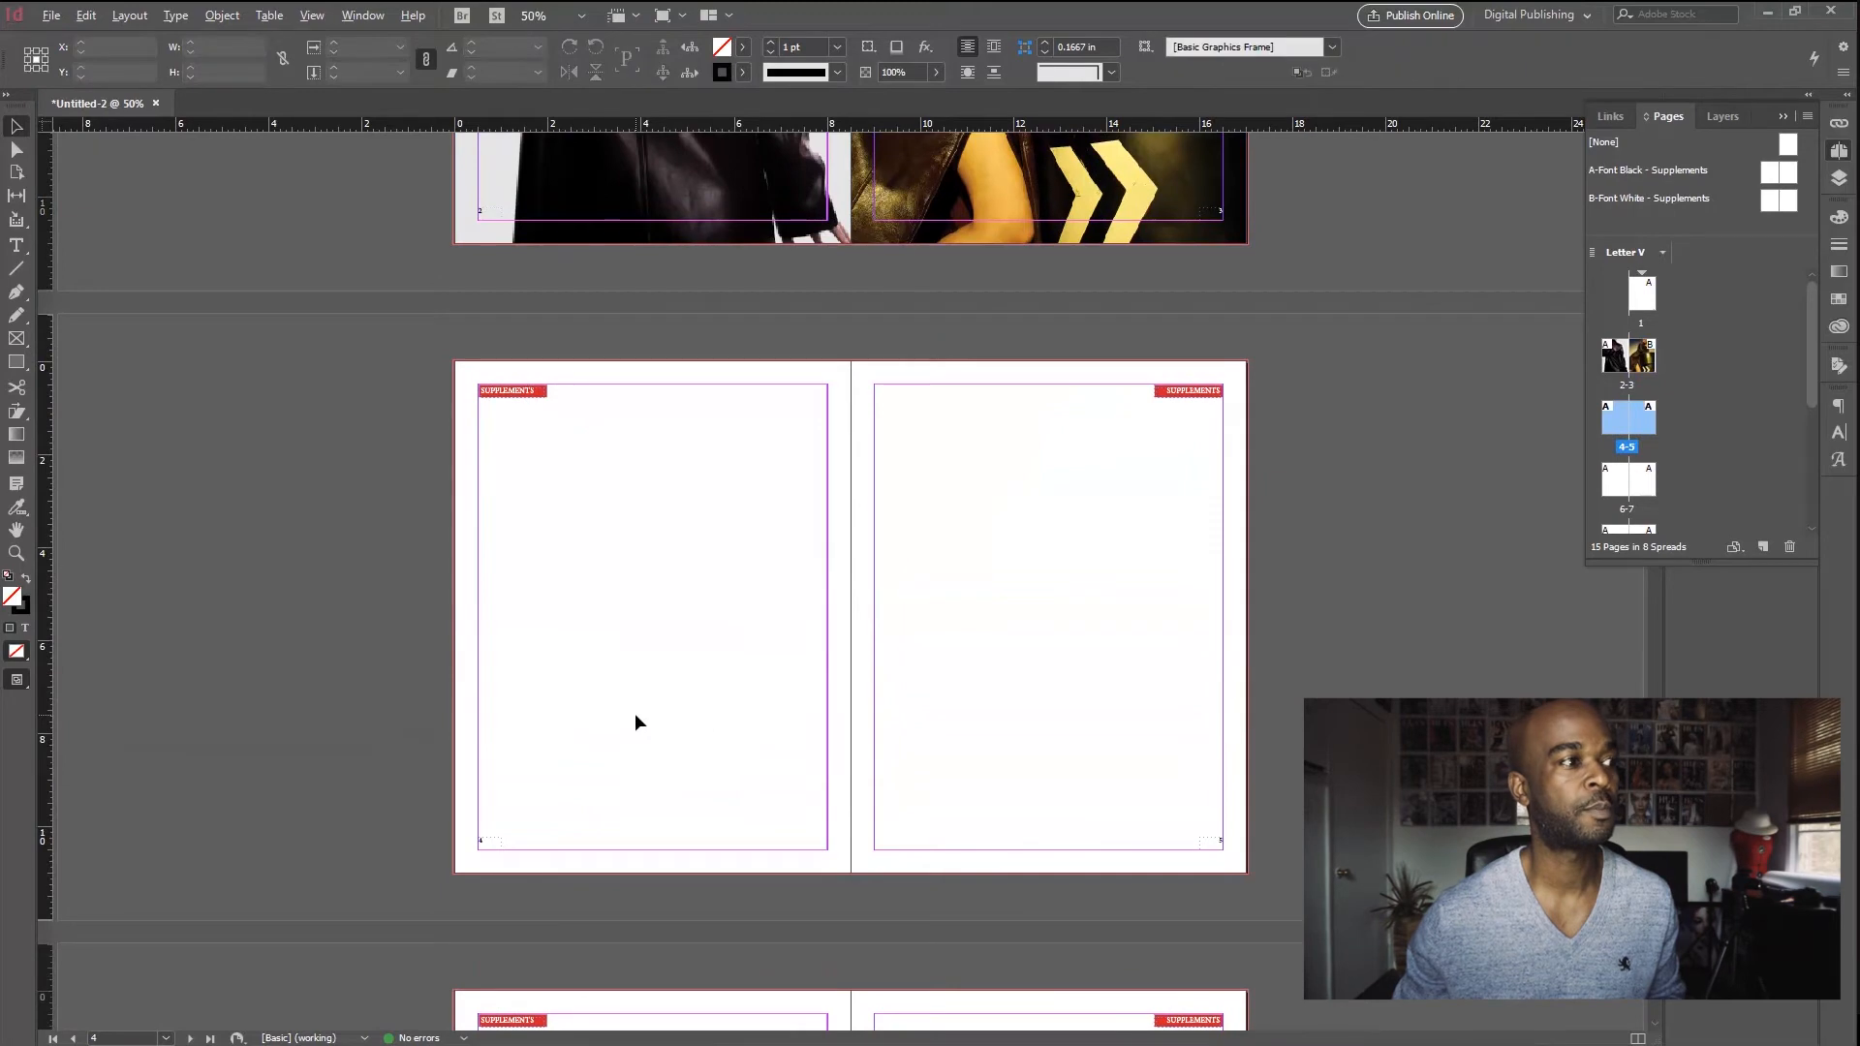
key("ctrl+alt+shift+y")
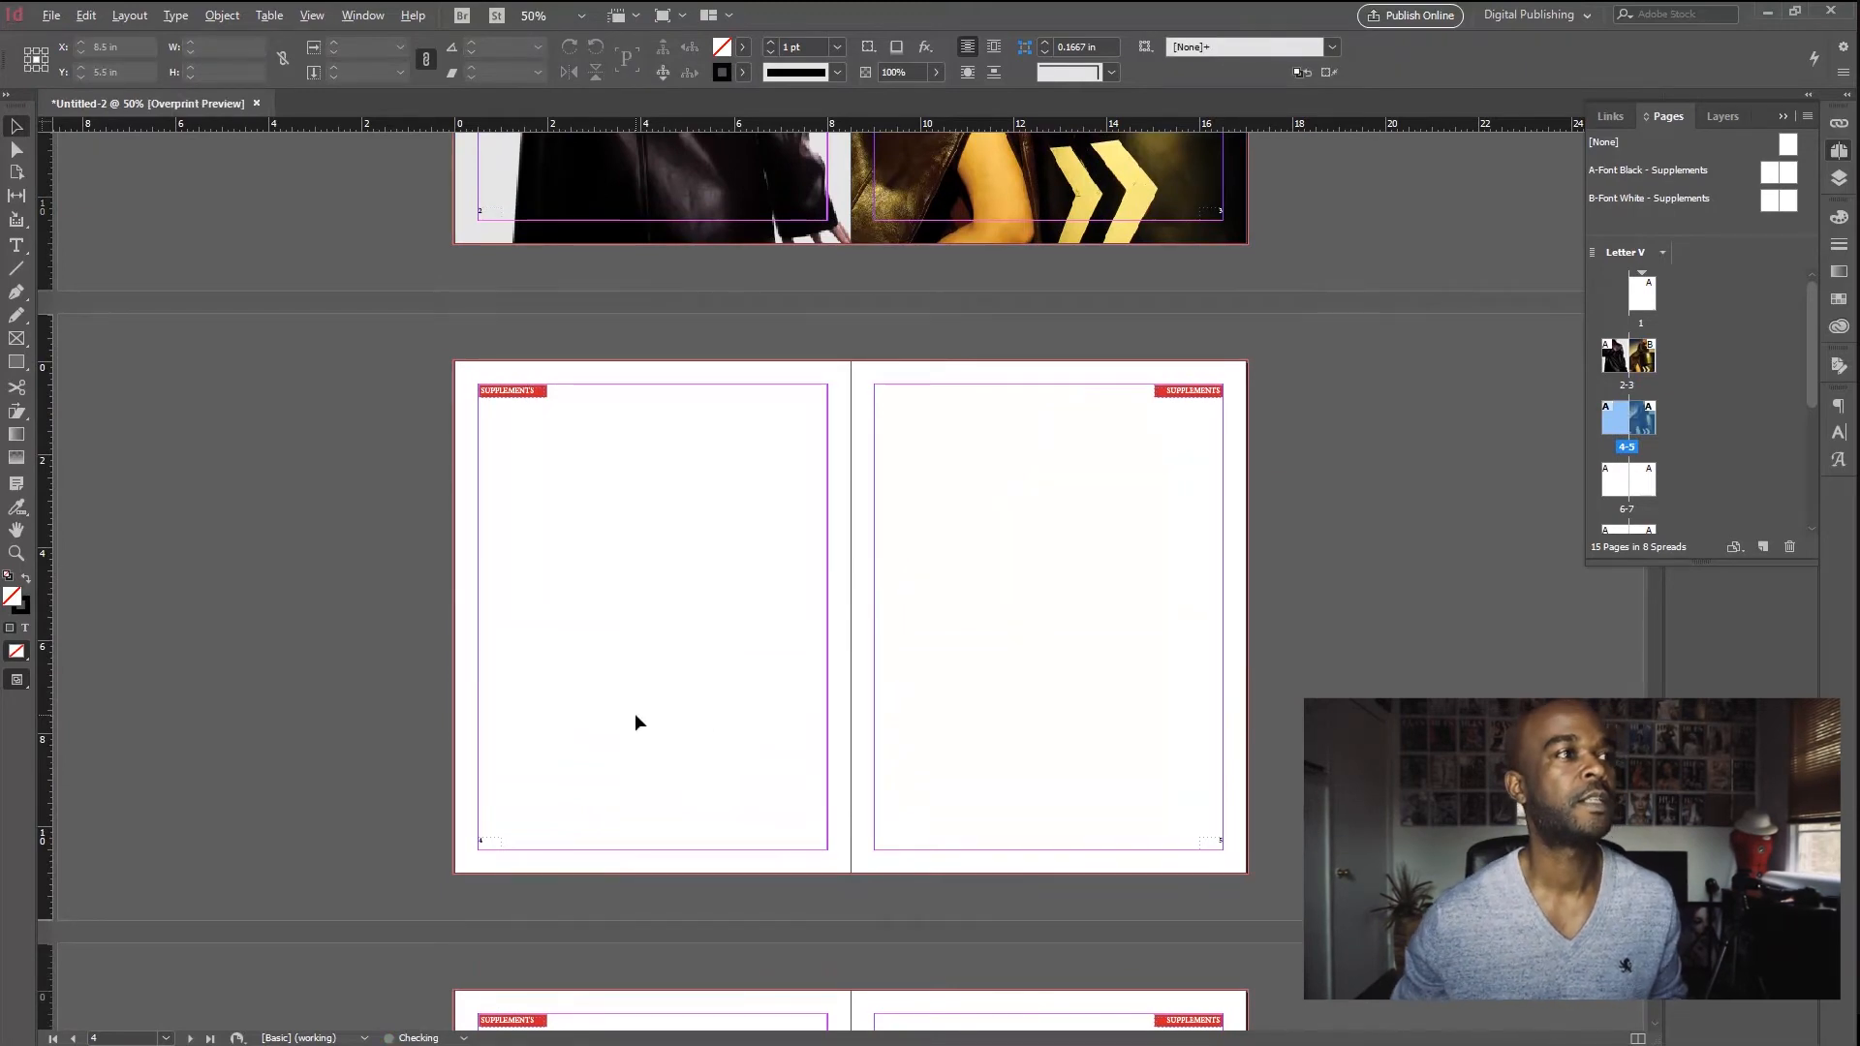
key("ctrl+alt+shift+v")
scroll(928, 661, "up", 1)
Step: Replace the full-page image on page 5 with image file 6
left_click(1050, 714)
key("alt+Tab")
double_click(376, 176)
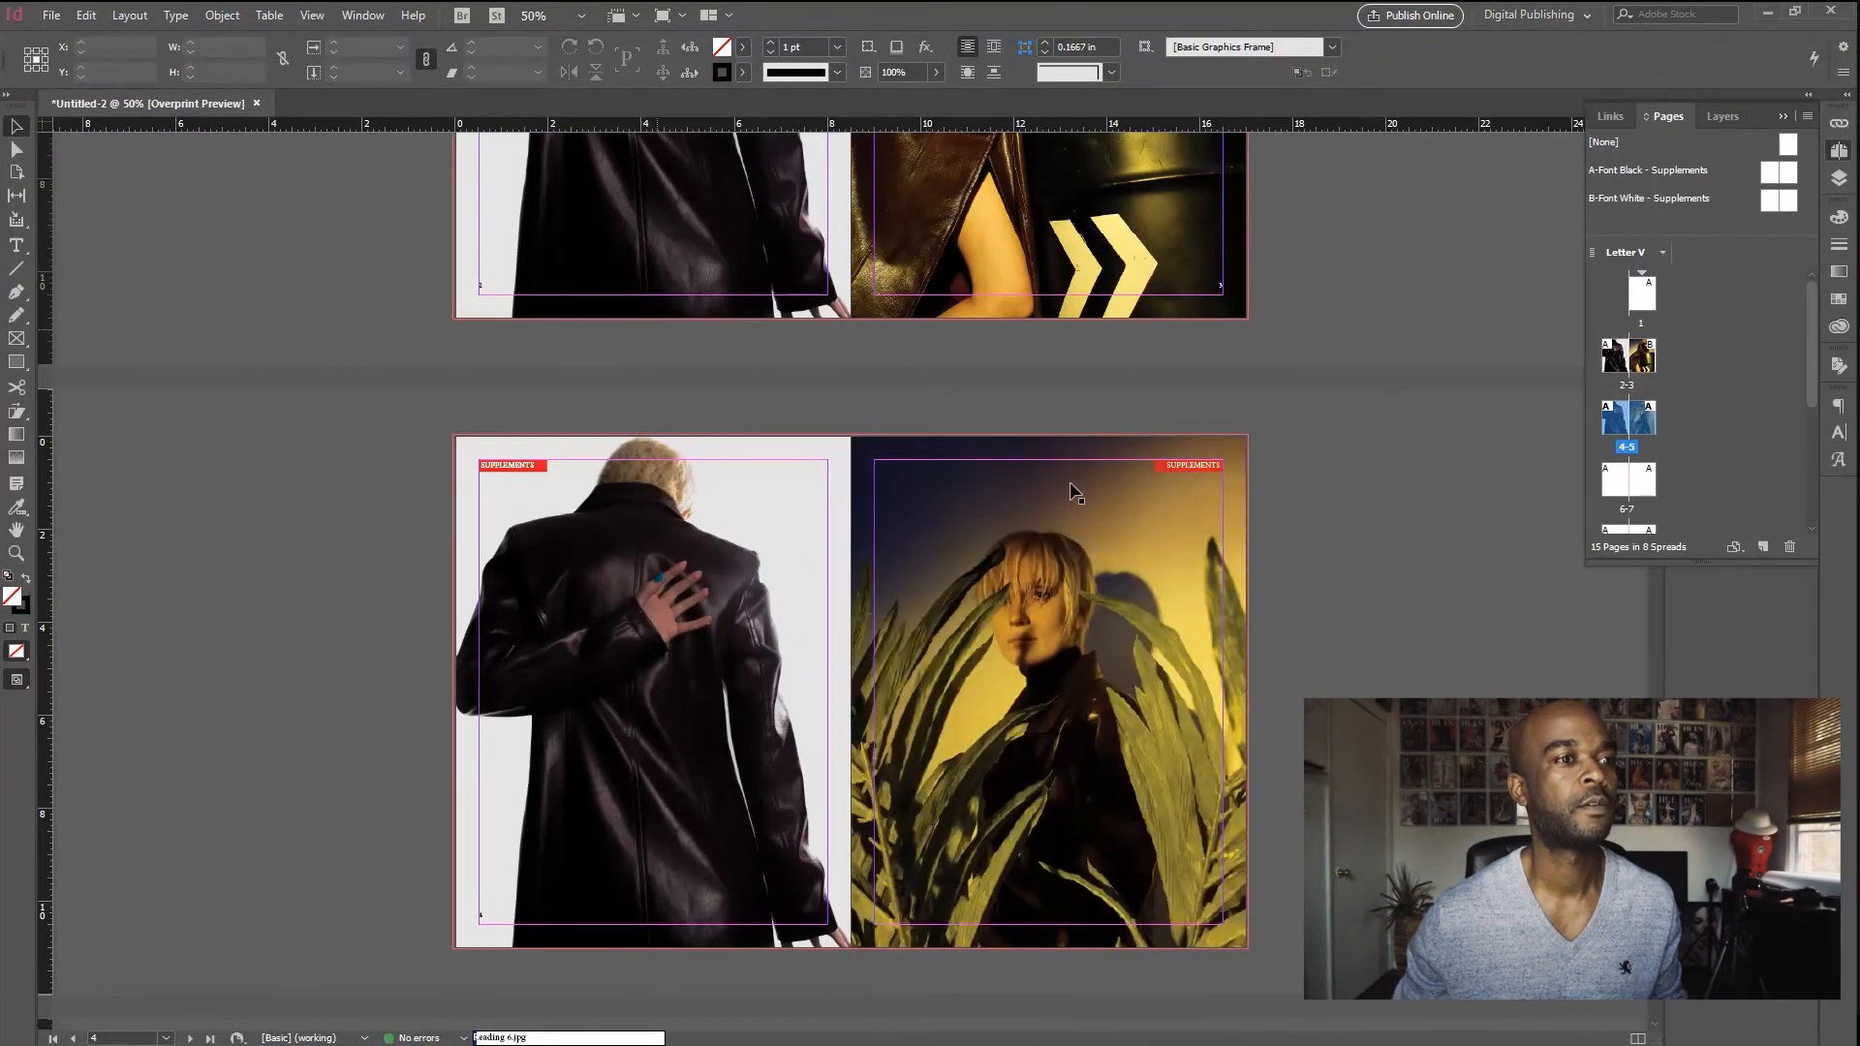
Step: Apply the right-hand page of the B-Font White - Supplements master to page 5
key("ctrl+space")
left_click_drag(1084, 817, 1357, 1025)
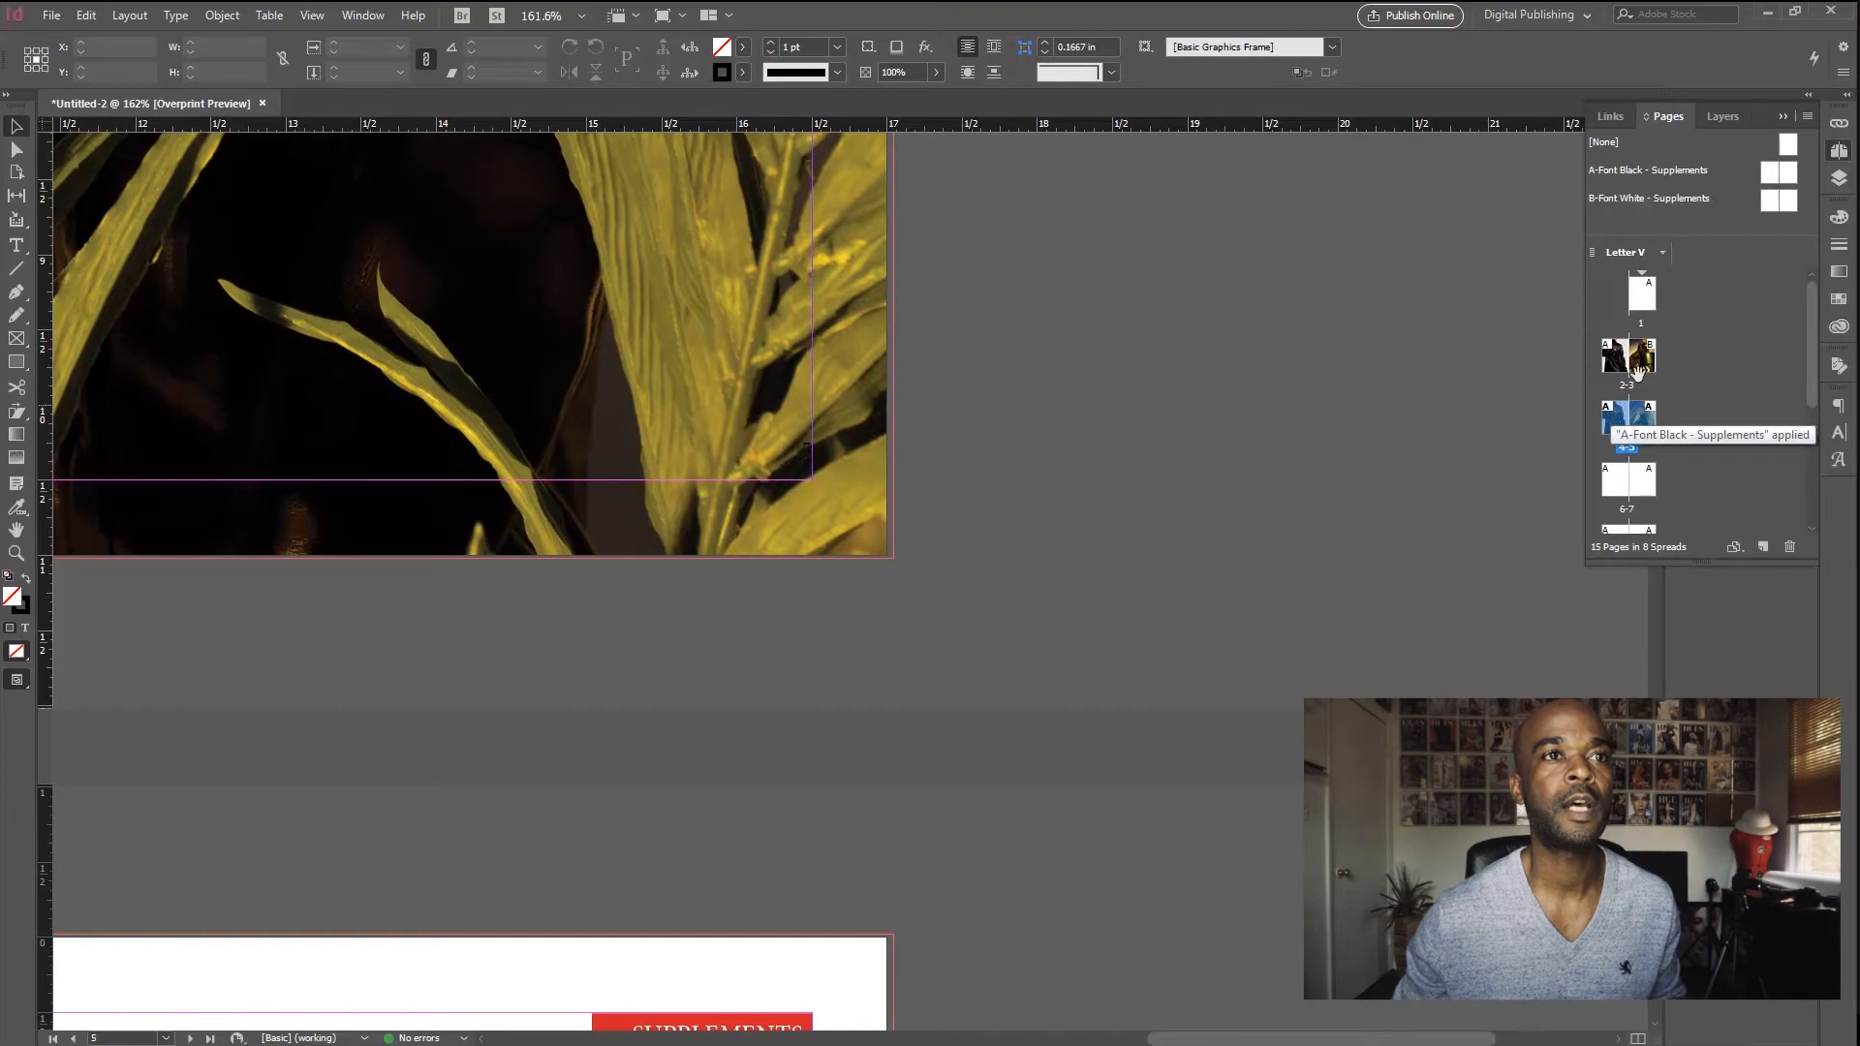
left_click_drag(1793, 202, 1642, 417)
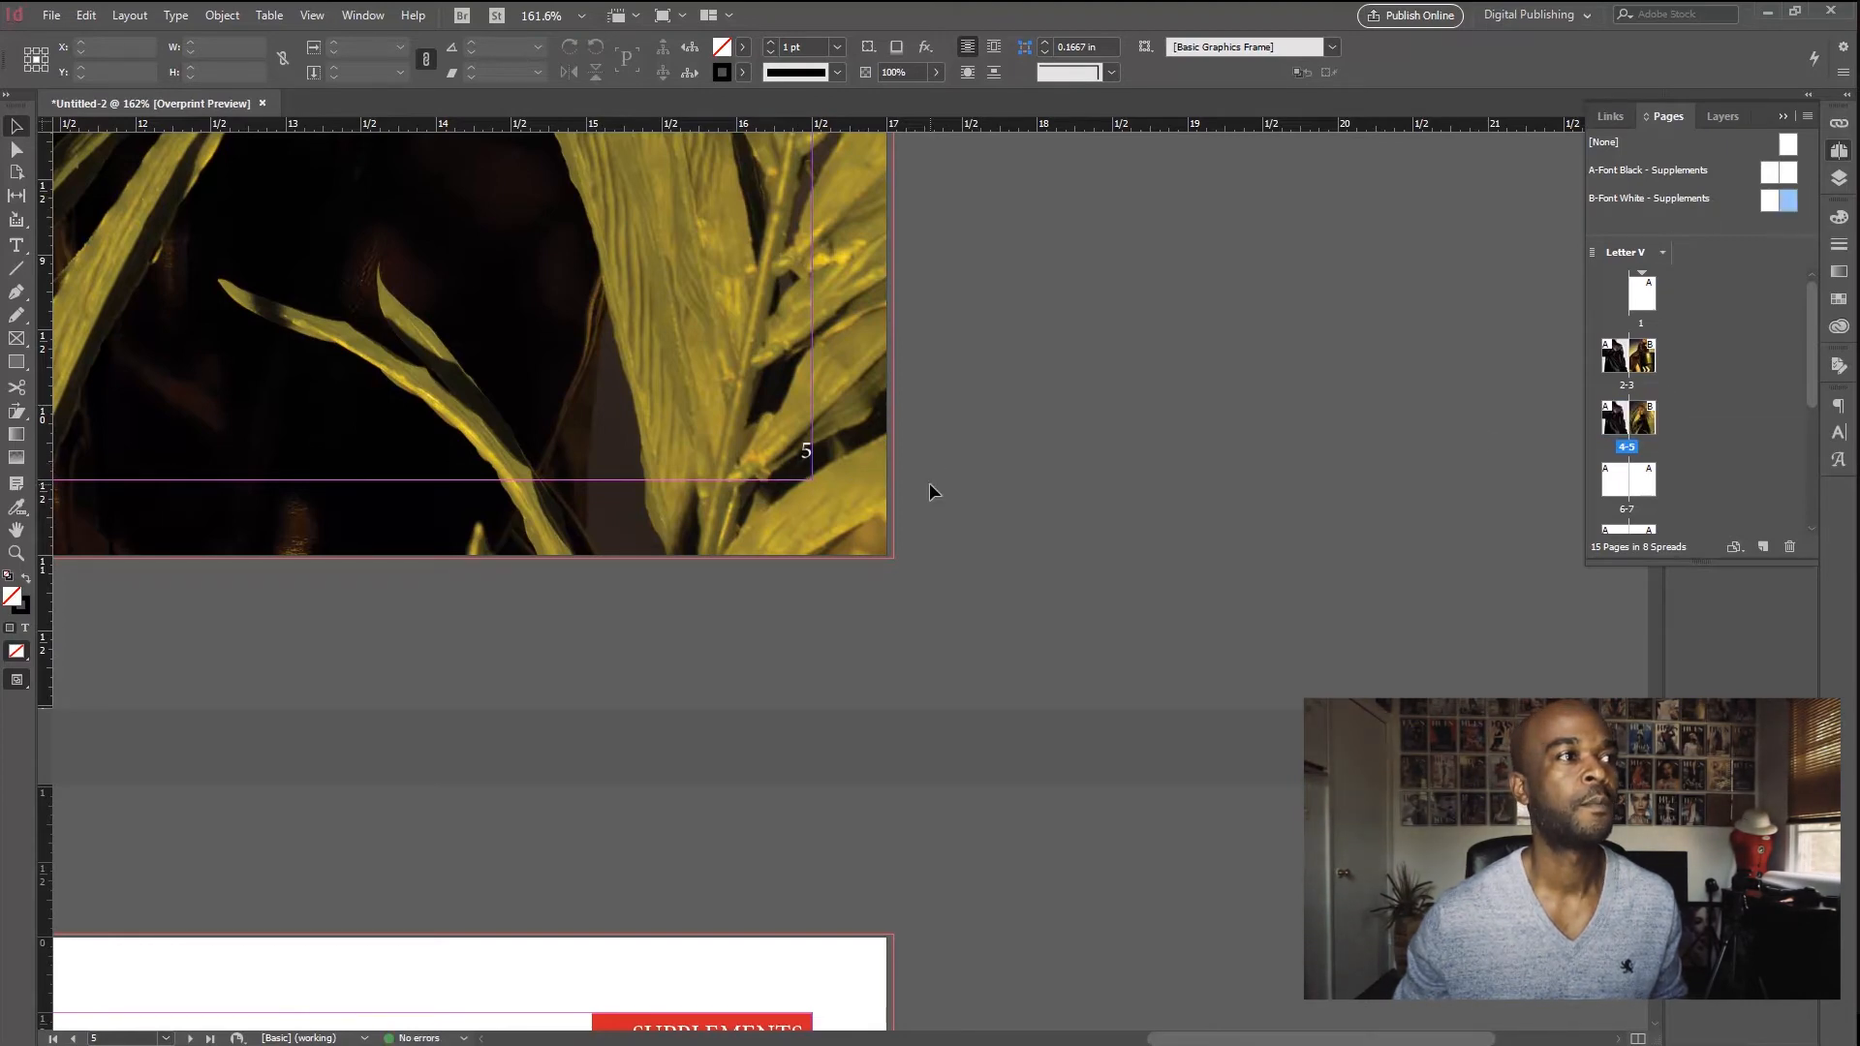
Step: Replace the full-page image on page 4 with image file 11
left_click_drag(921, 528, 1088, 610)
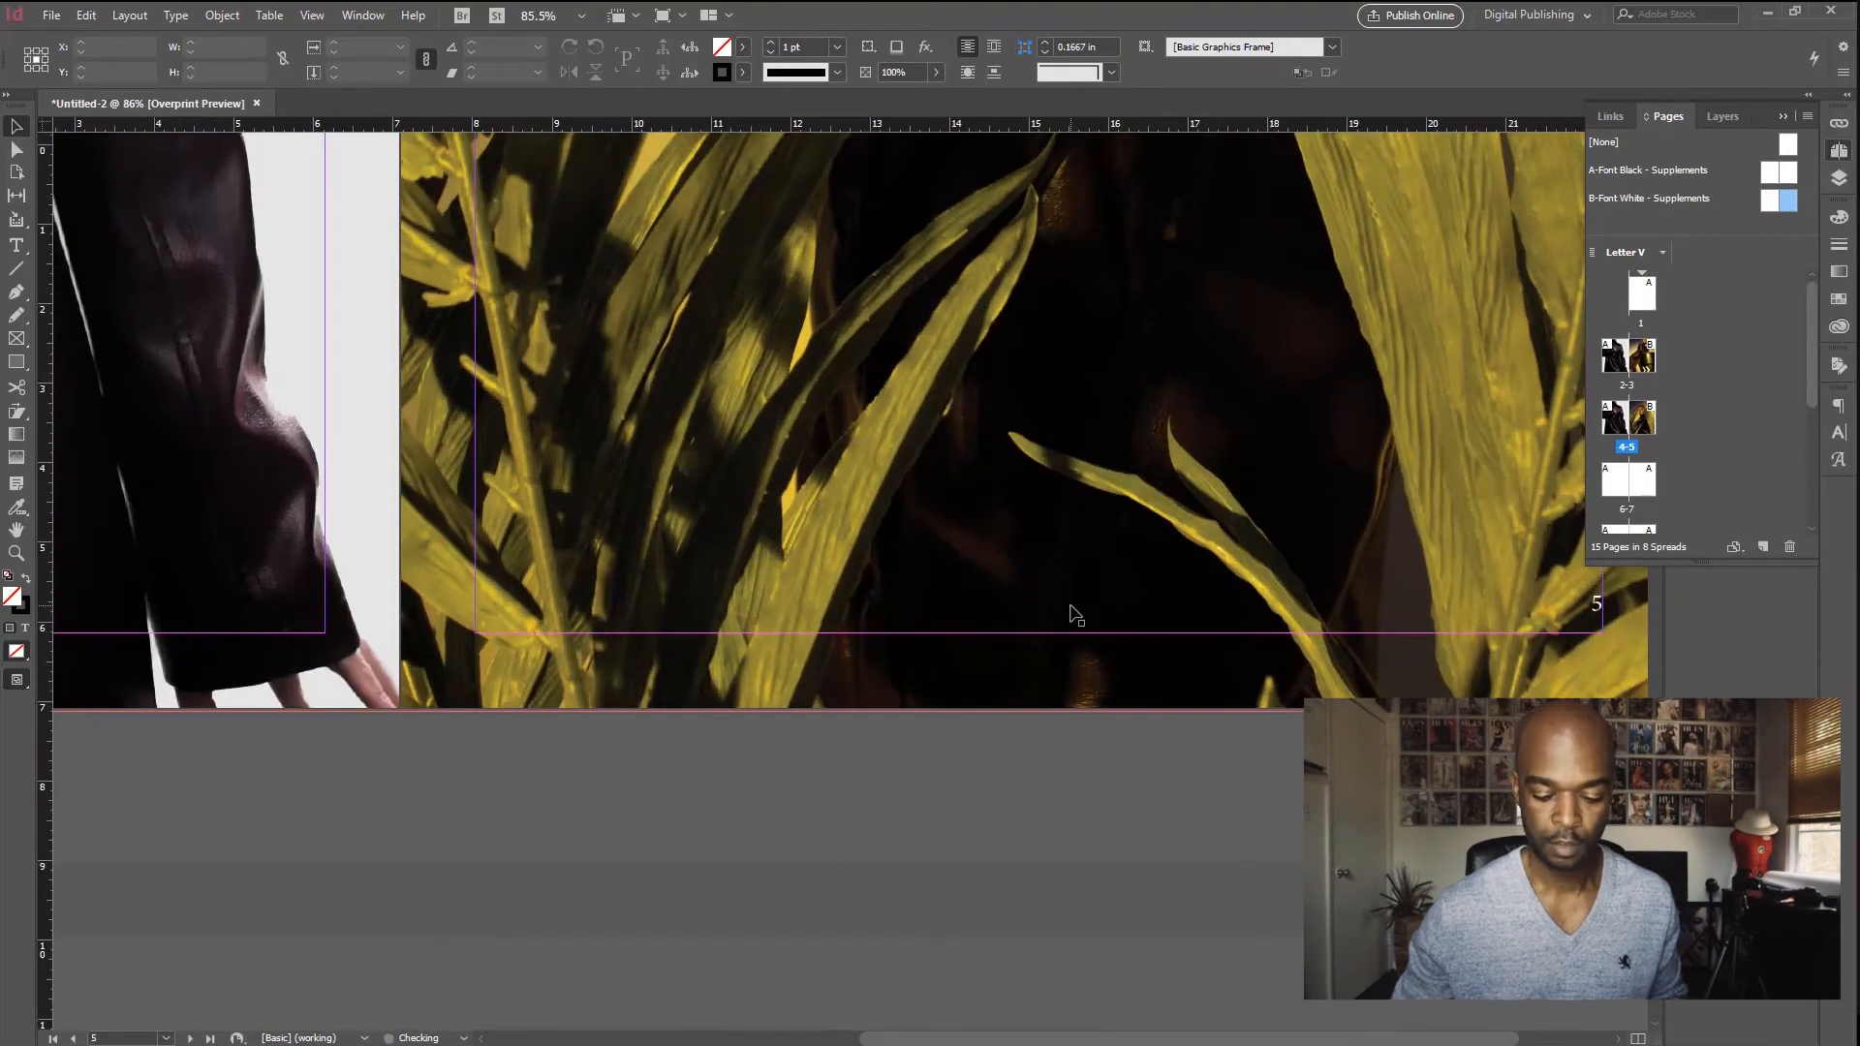
key("ctrl+0")
key("shift+Page_Up")
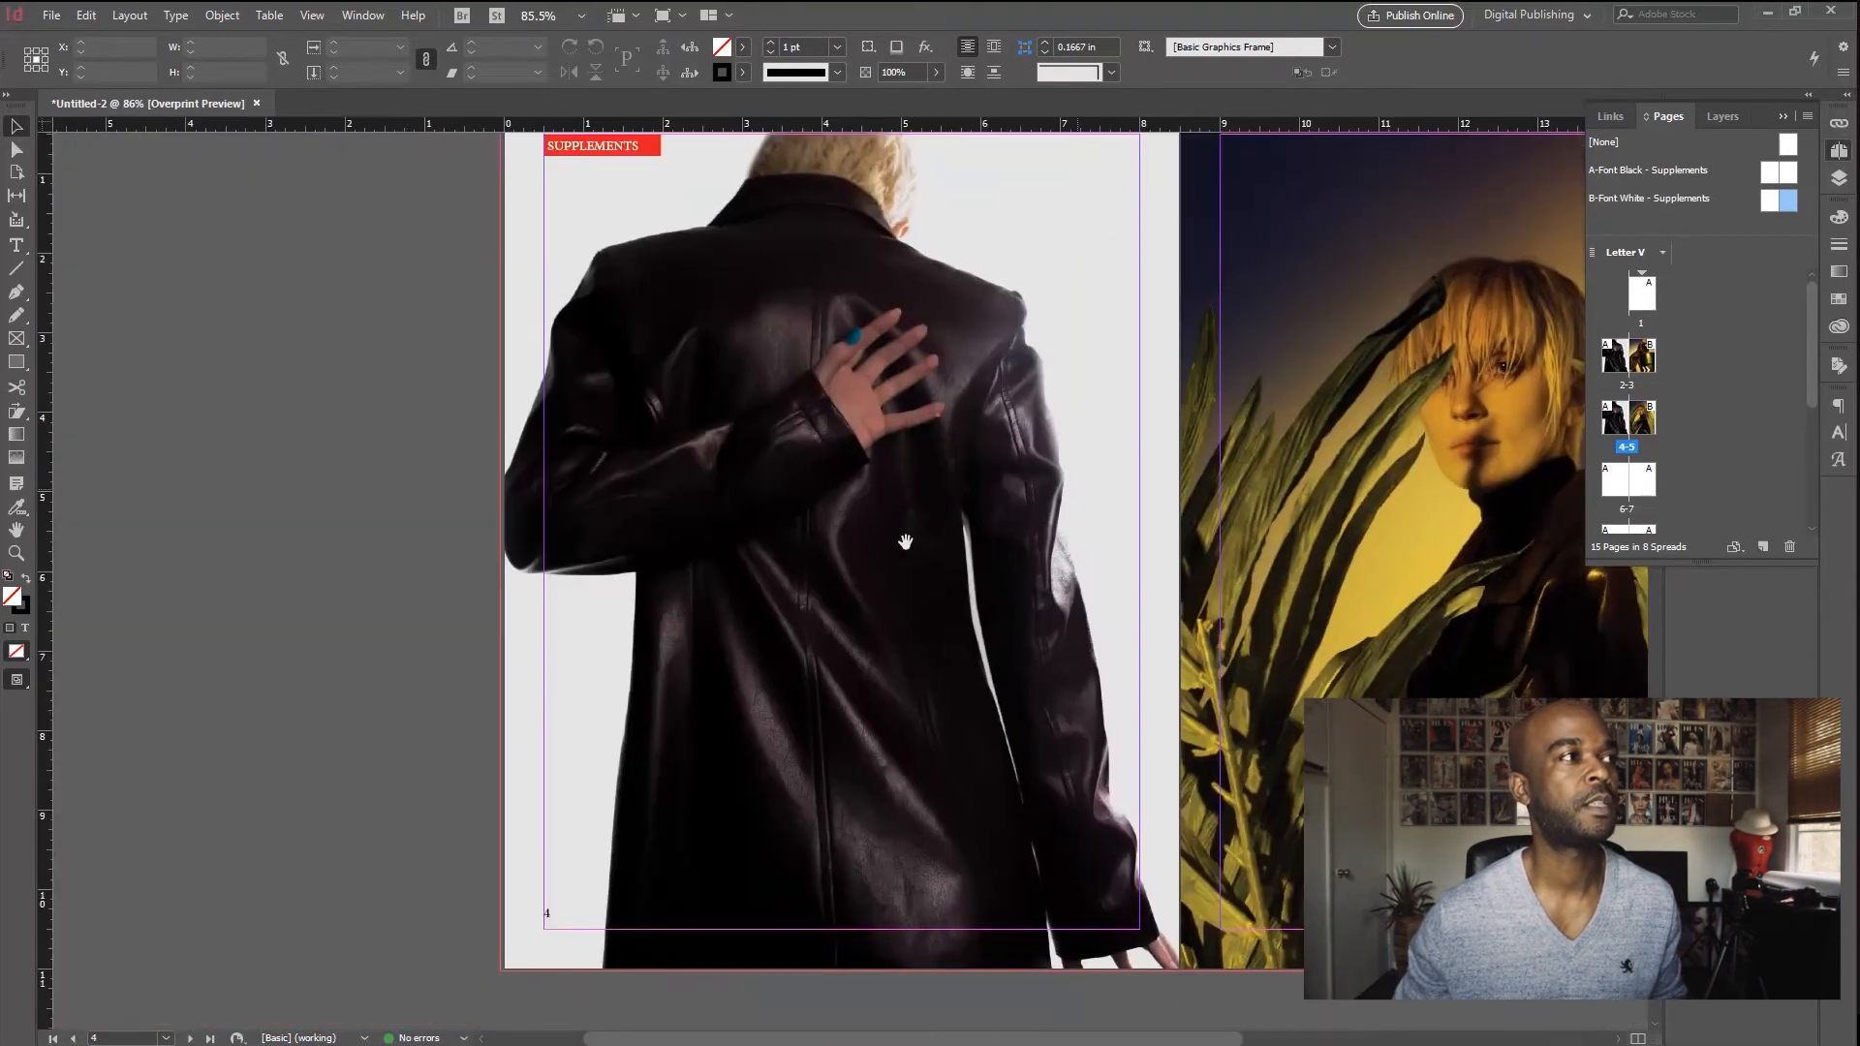
key("ctrl+d")
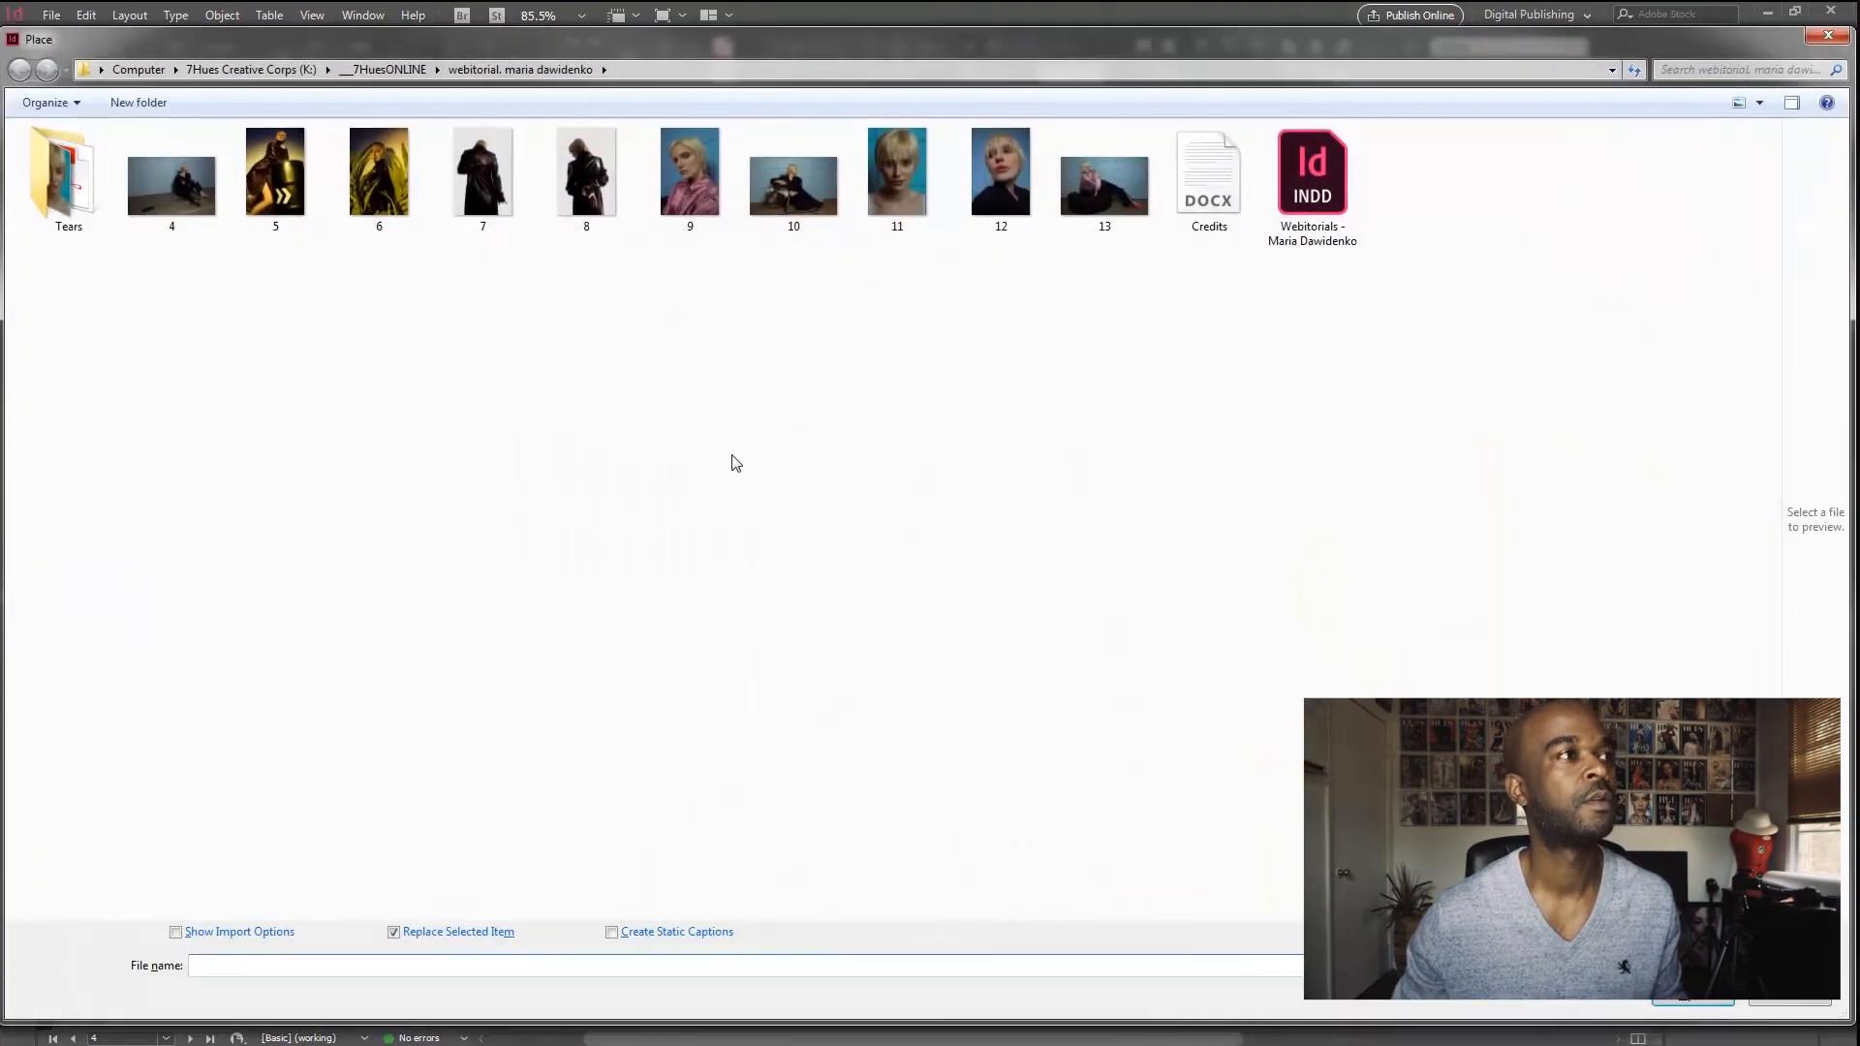
double_click(886, 189)
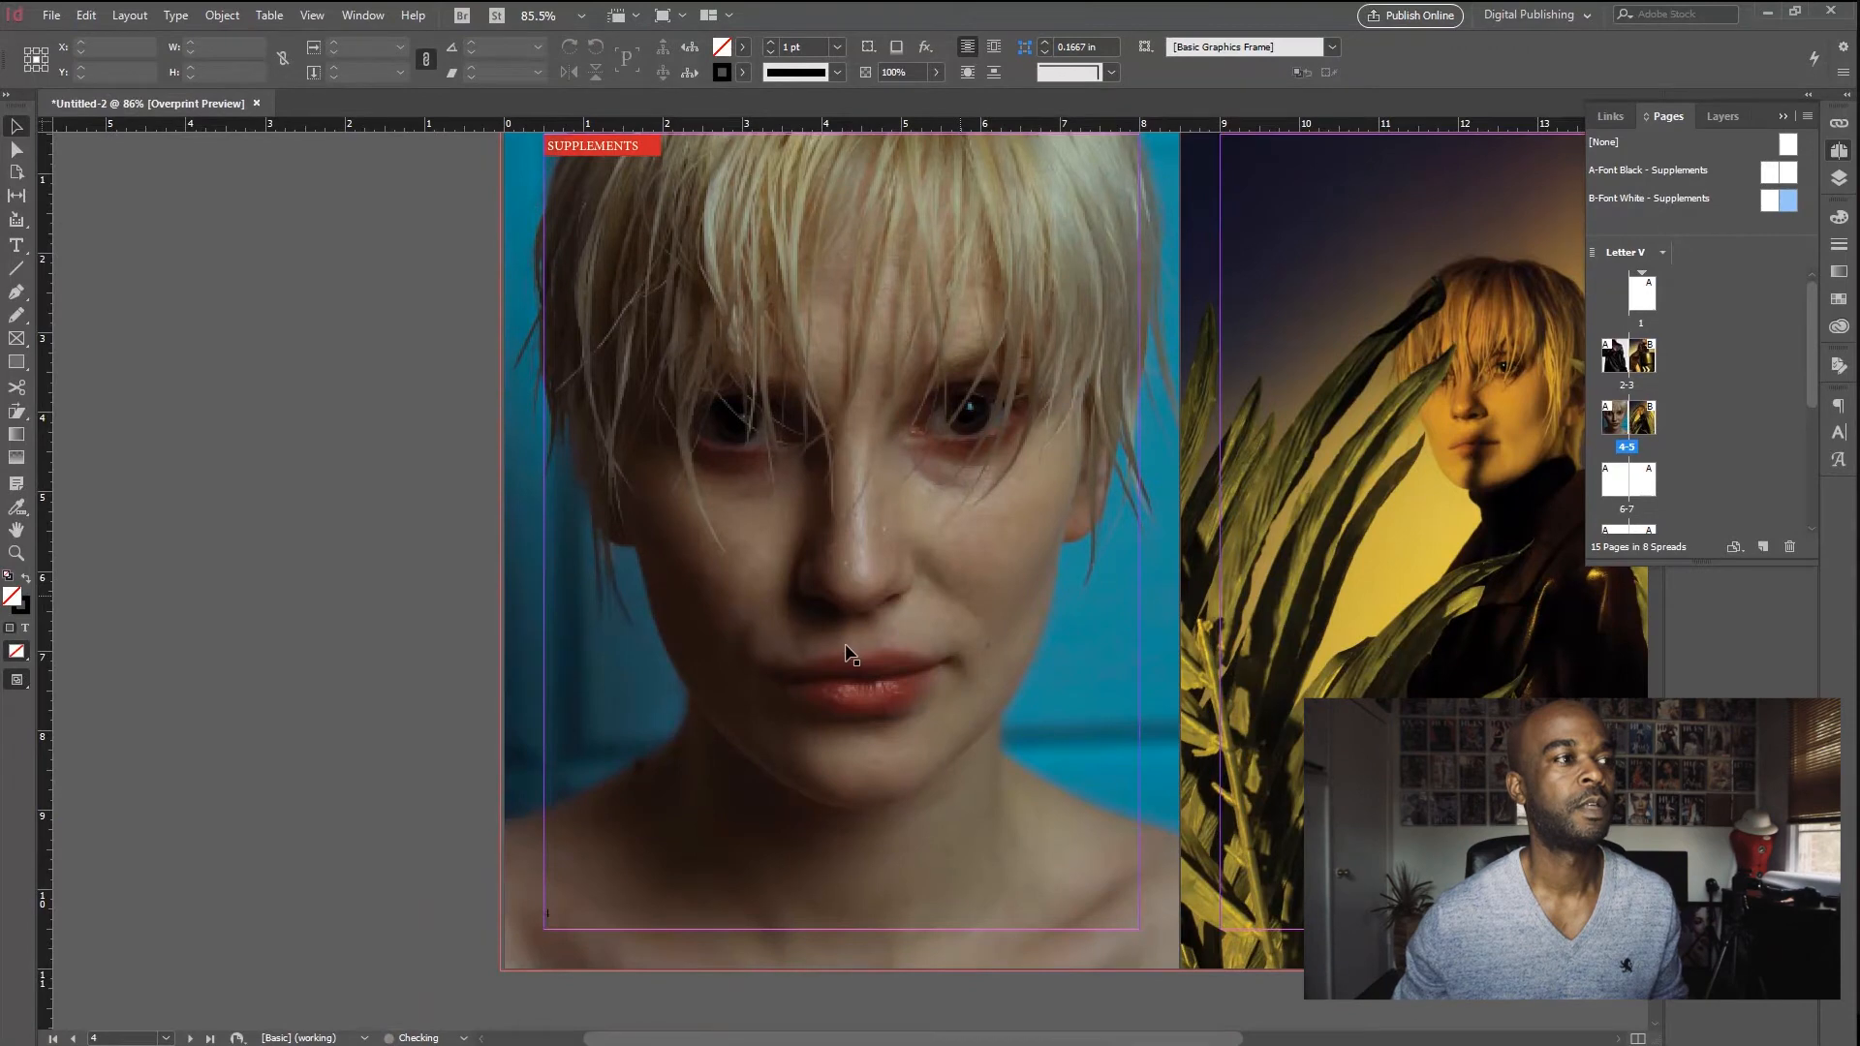
Step: Apply the left-hand page of the B-Font White - Supplements master to page 4
left_click_drag(976, 572, 831, 648)
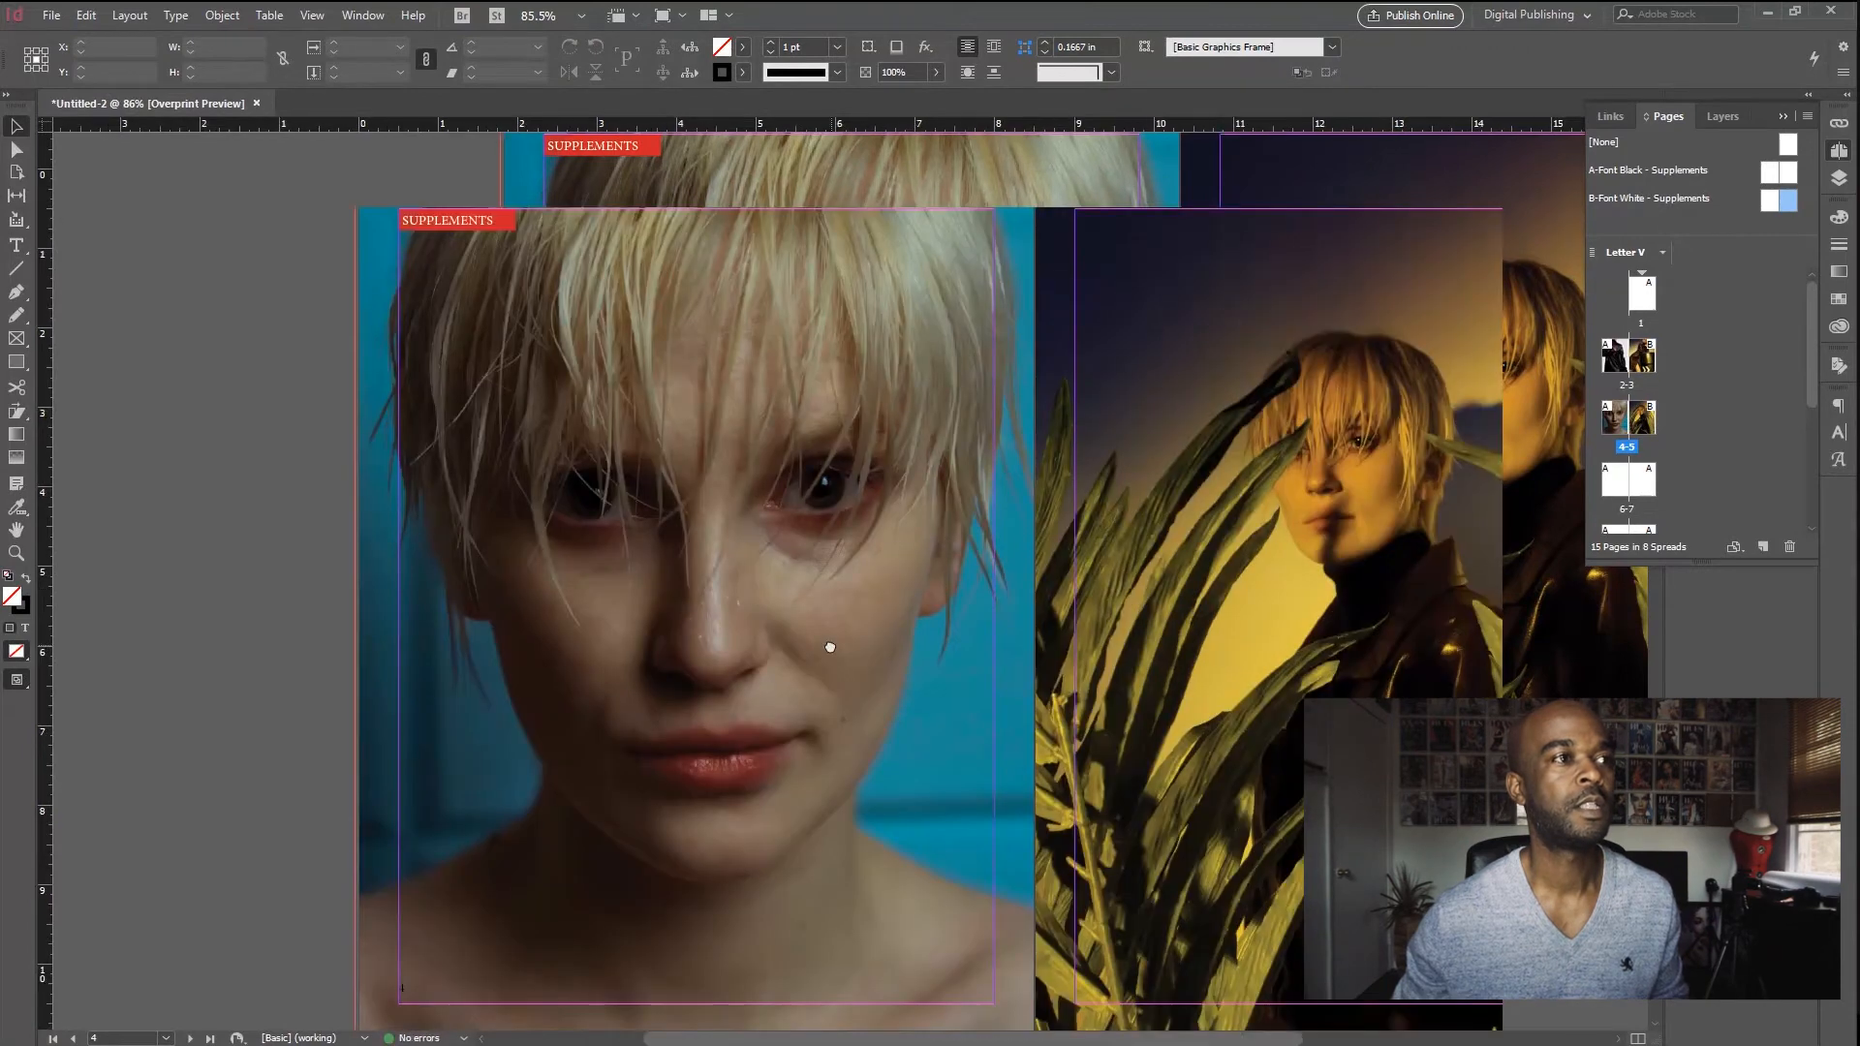
left_click(313, 22)
mouse_move(446, 334)
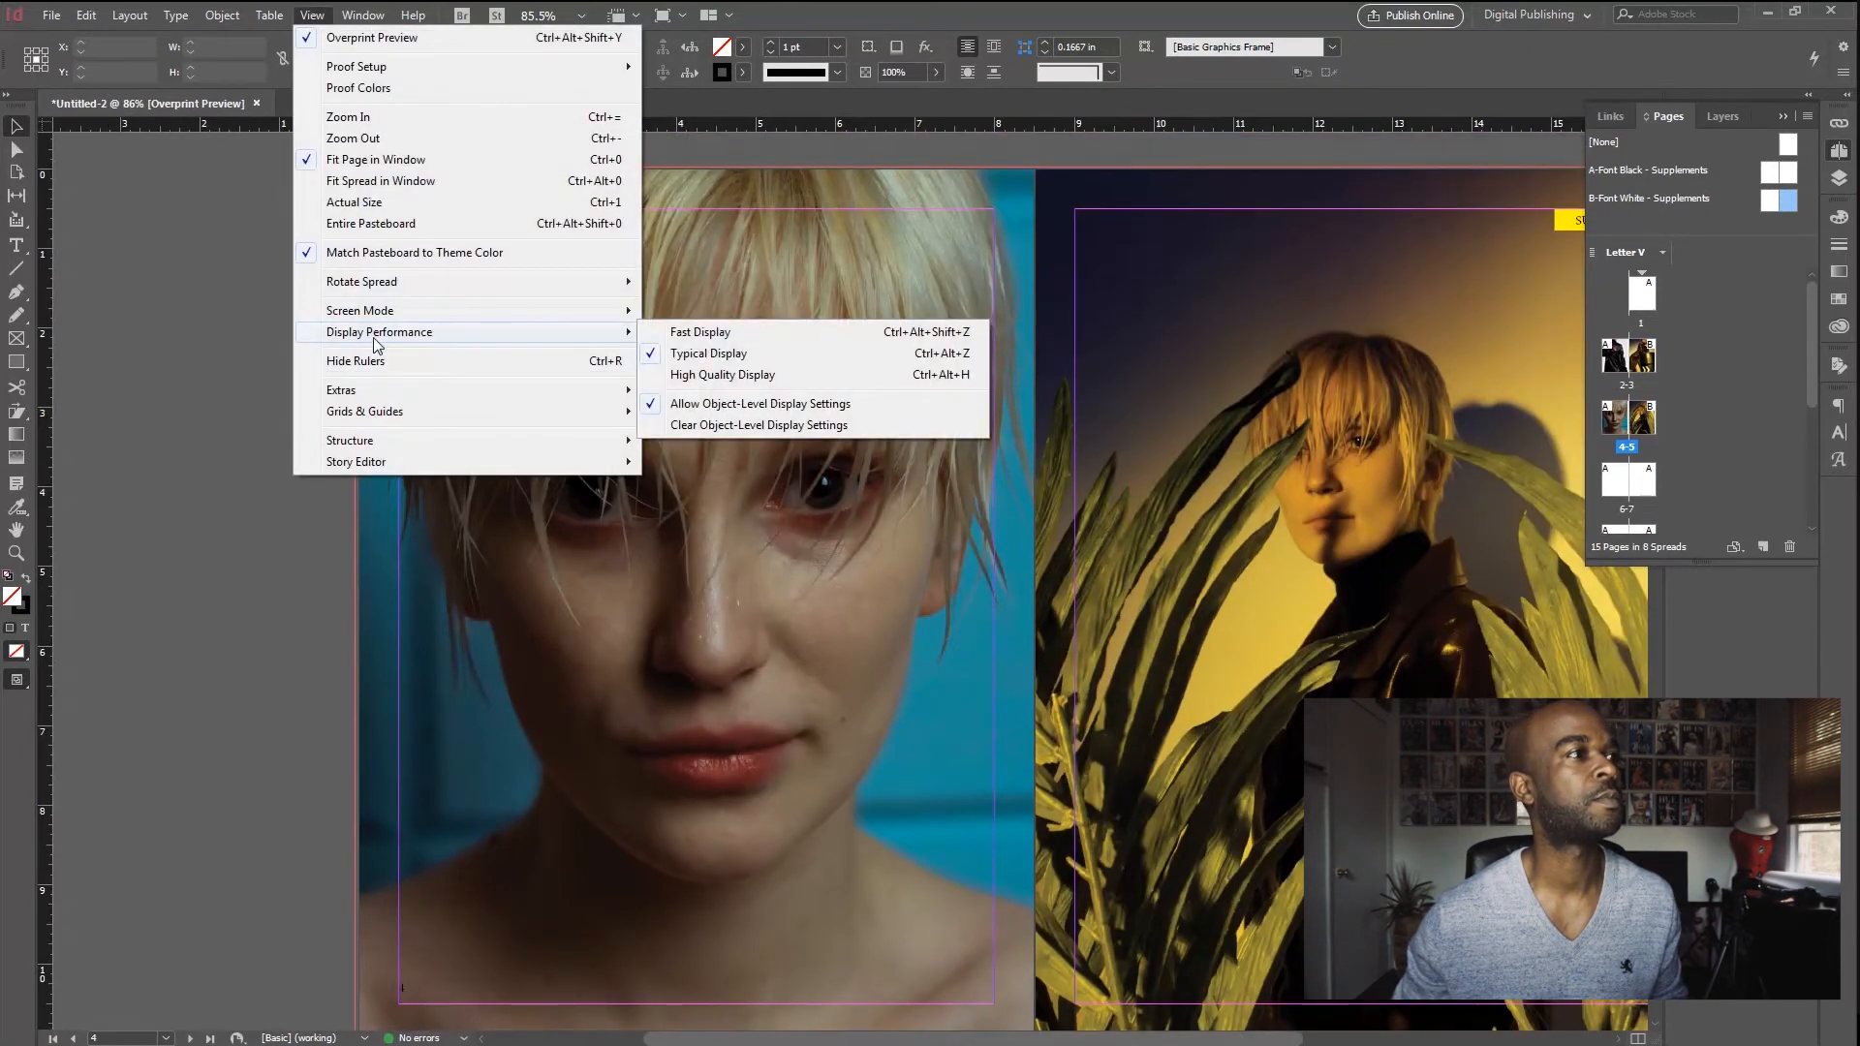
left_click(275, 502)
key("ctrl+minus")
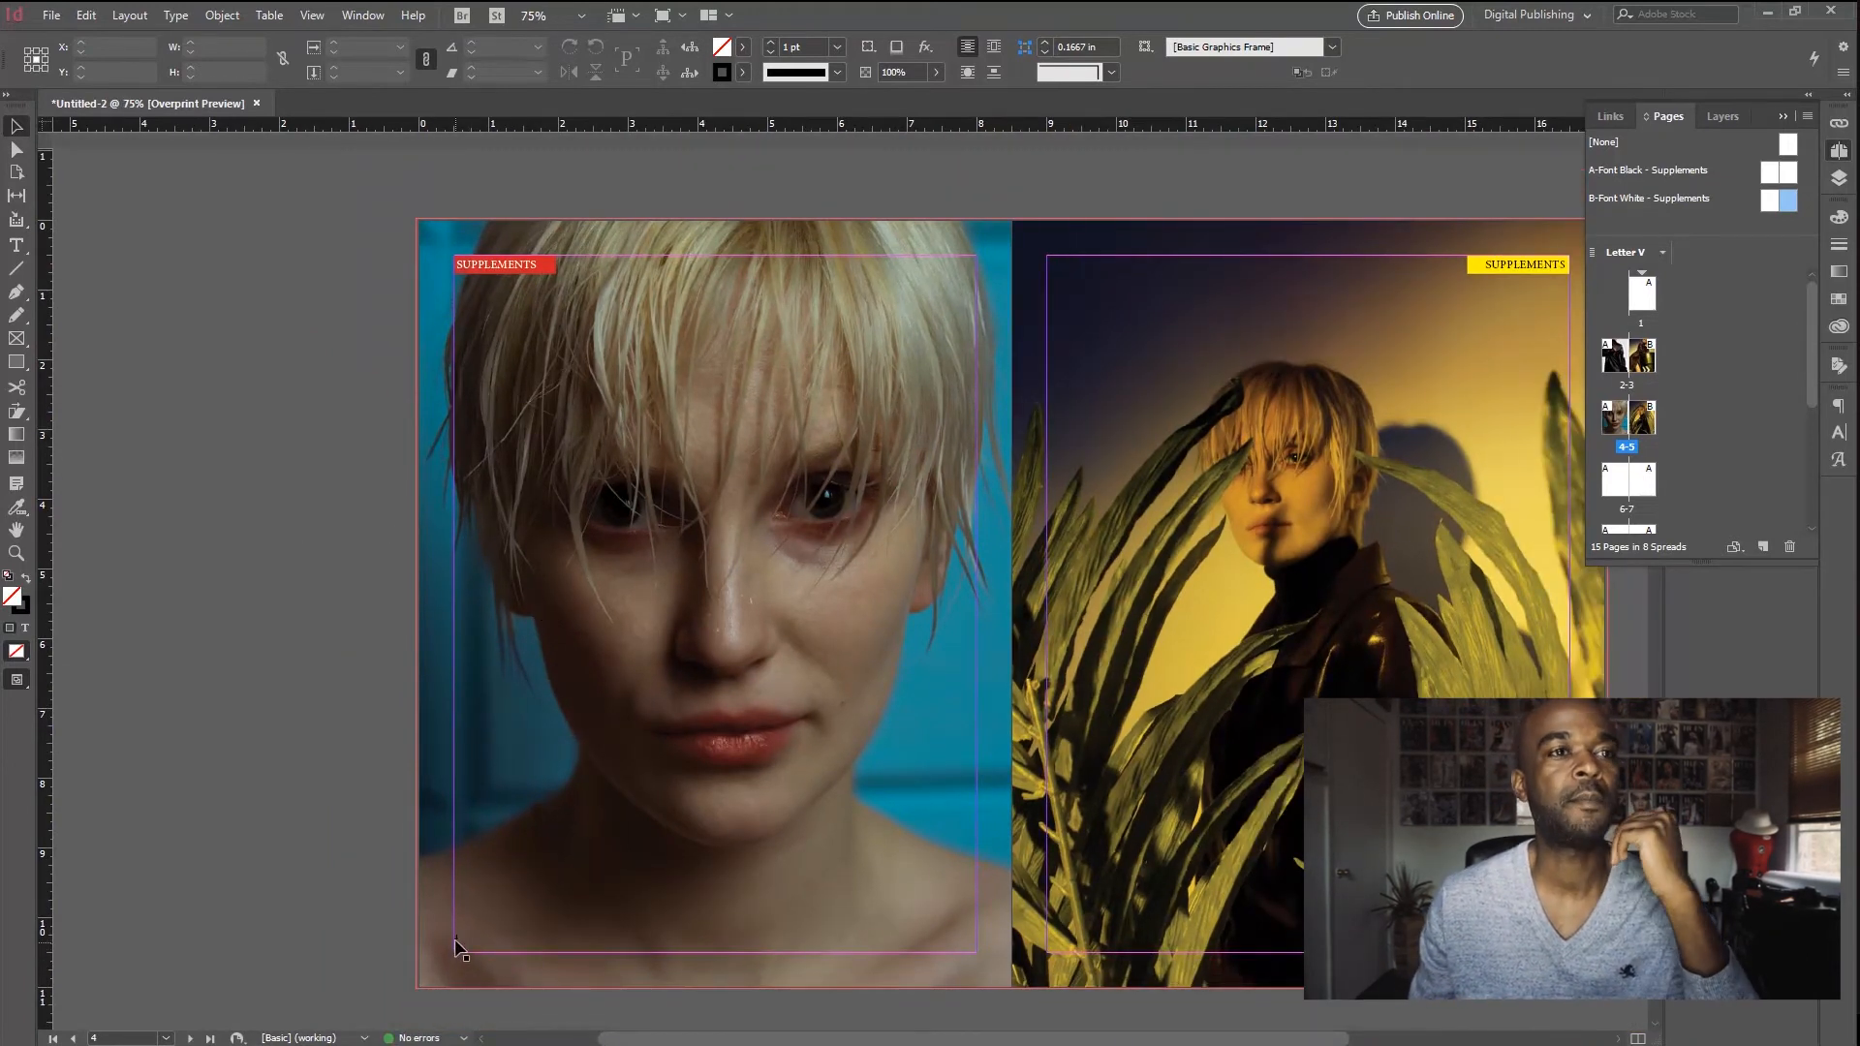
left_click_drag(1771, 198, 1620, 419)
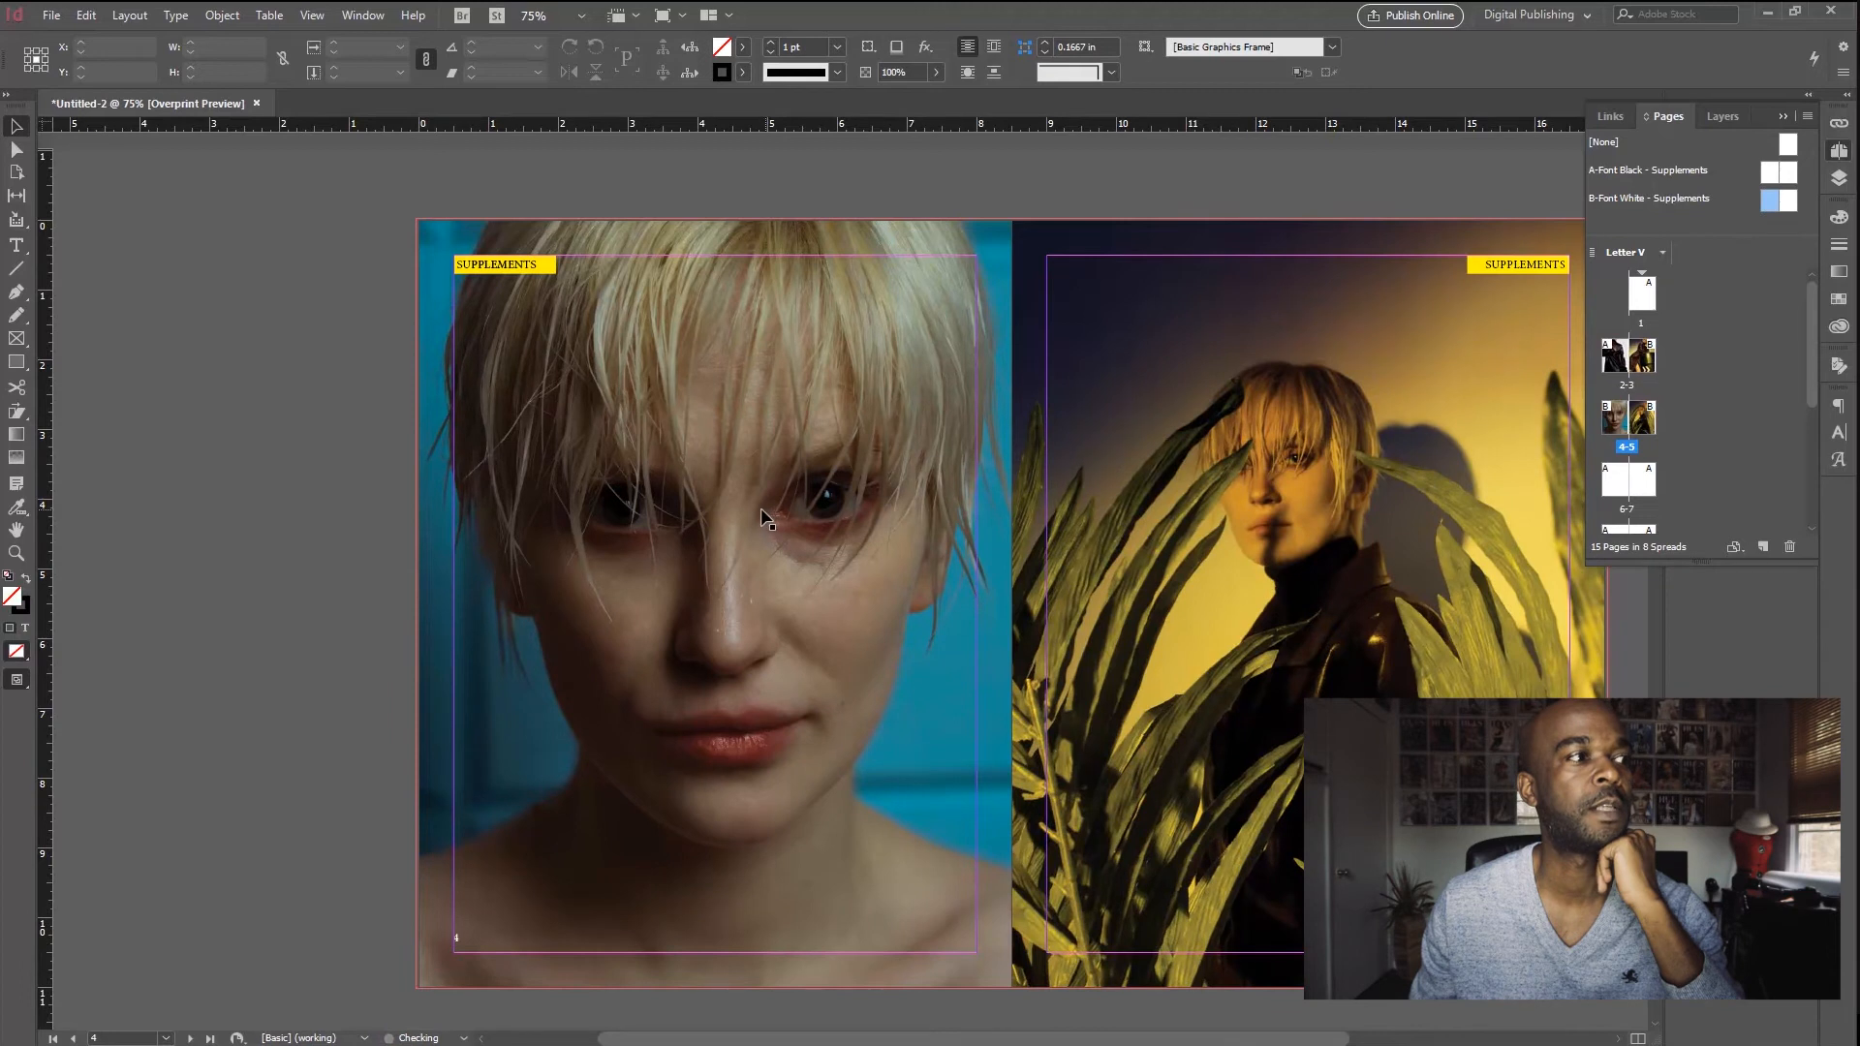
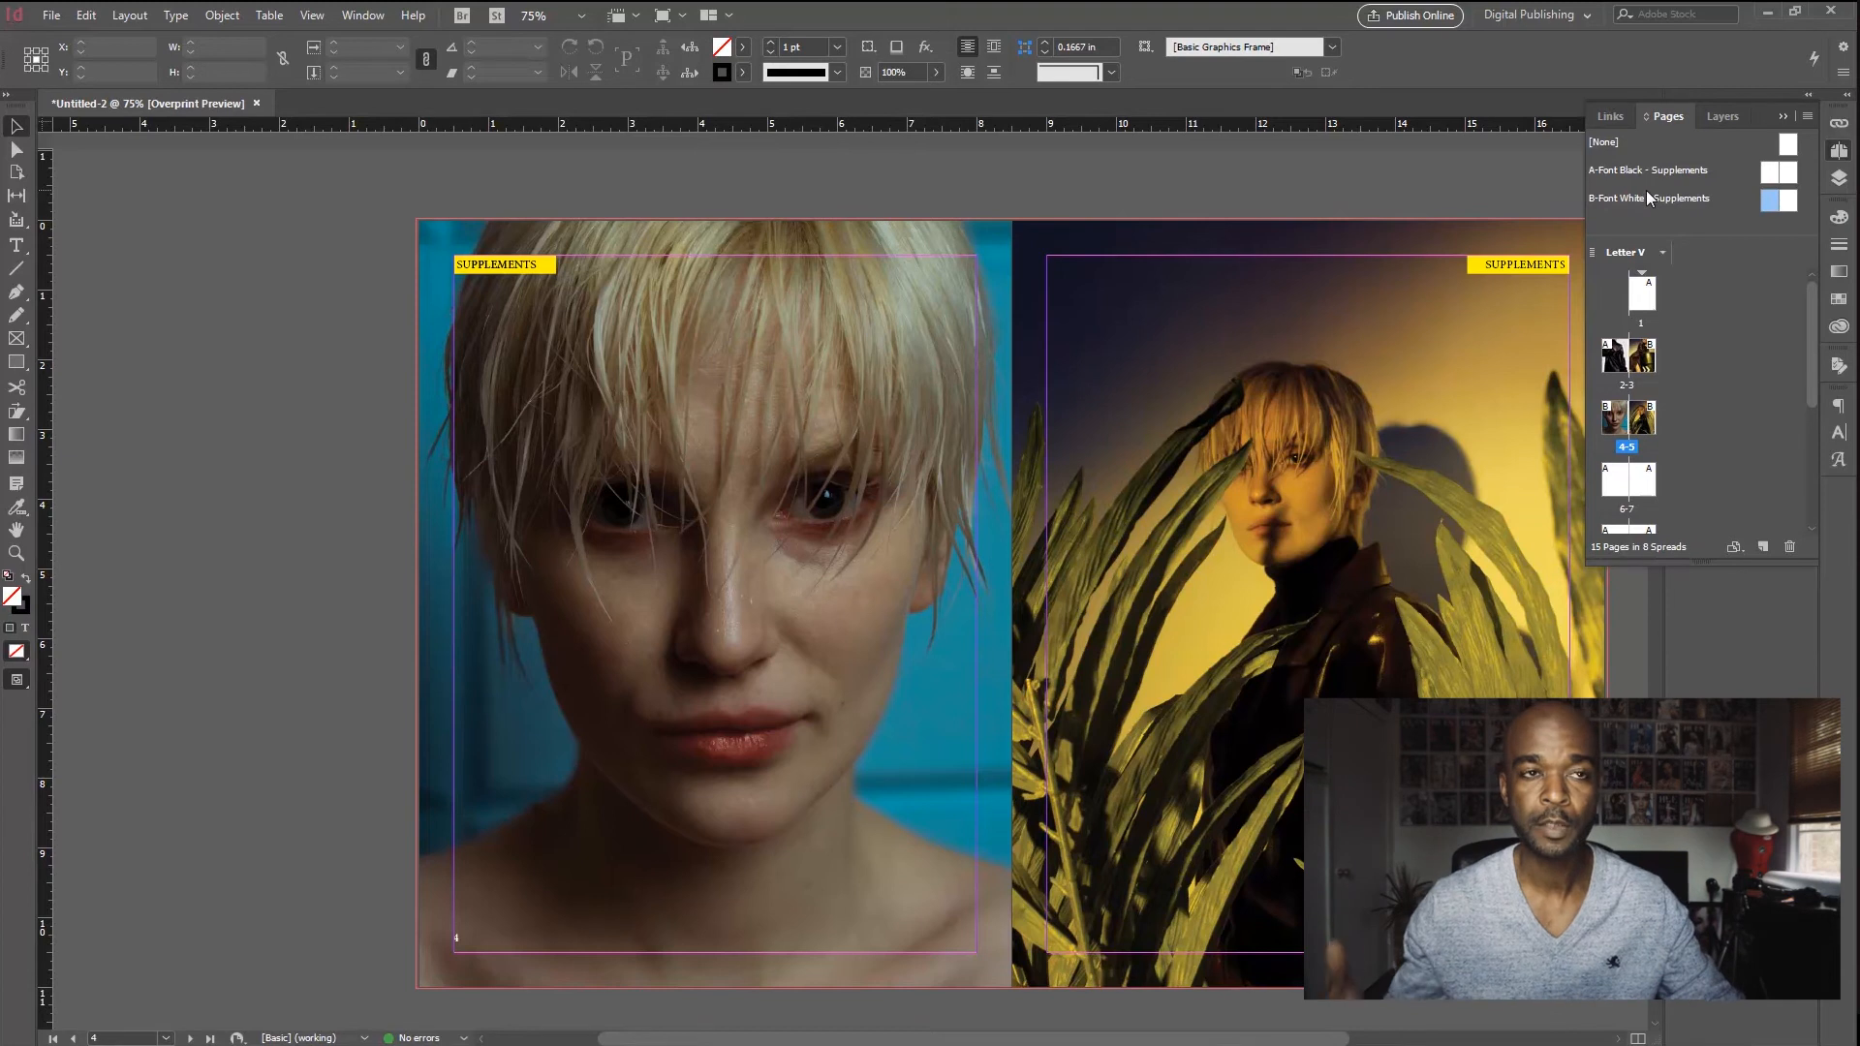
left_click(693, 347)
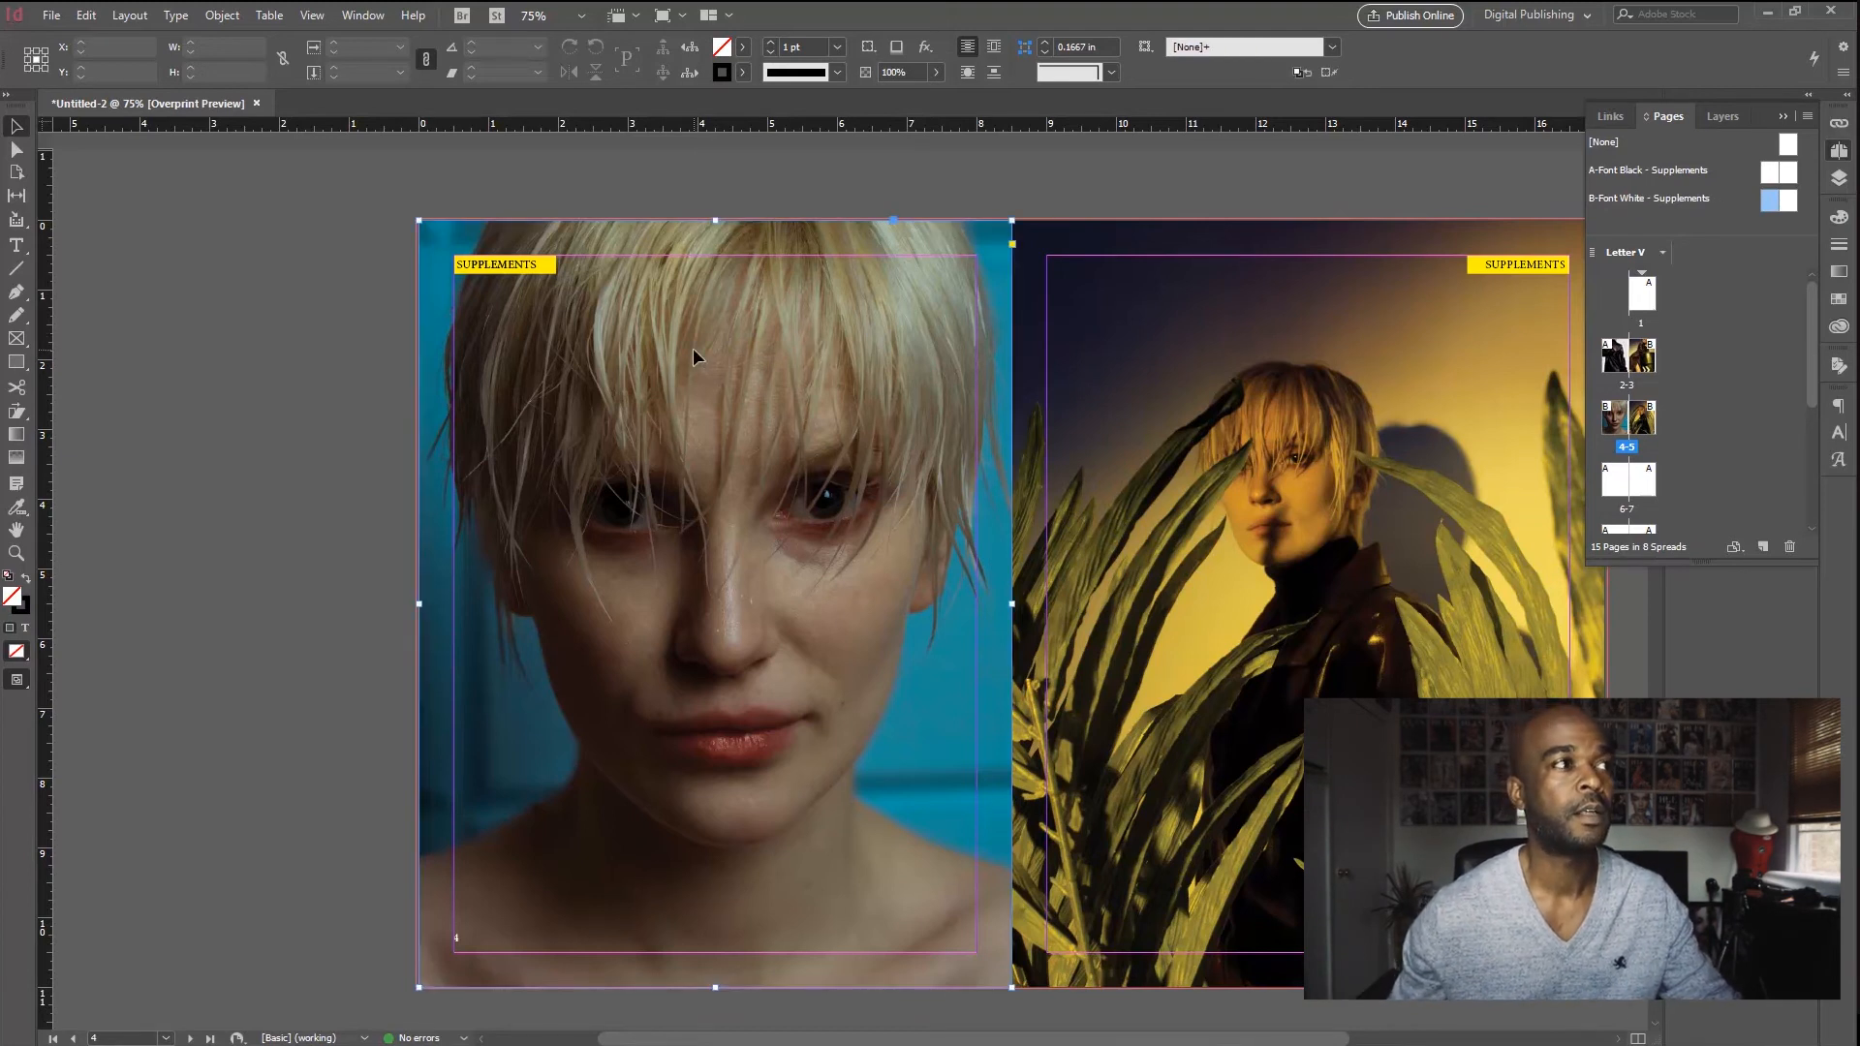
left_click(1211, 295)
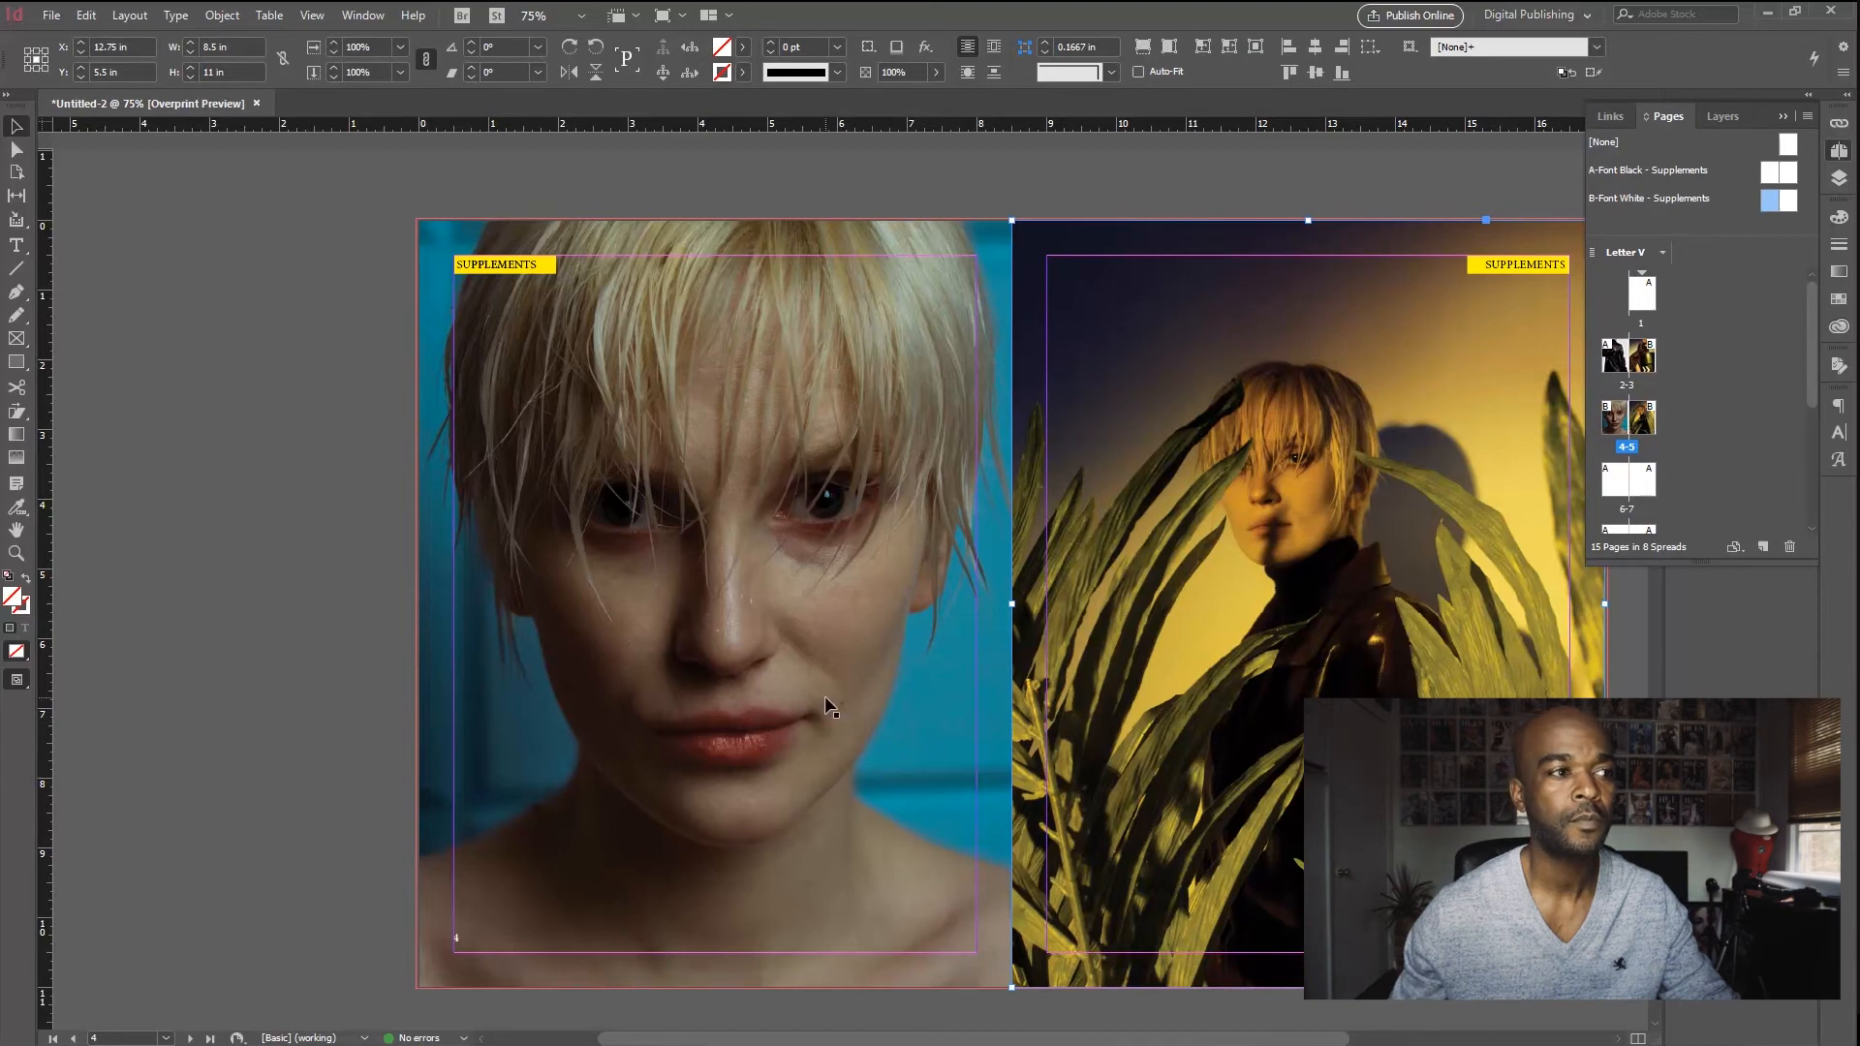
scroll(825, 701, "down", 4)
scroll(968, 687, "up", 5)
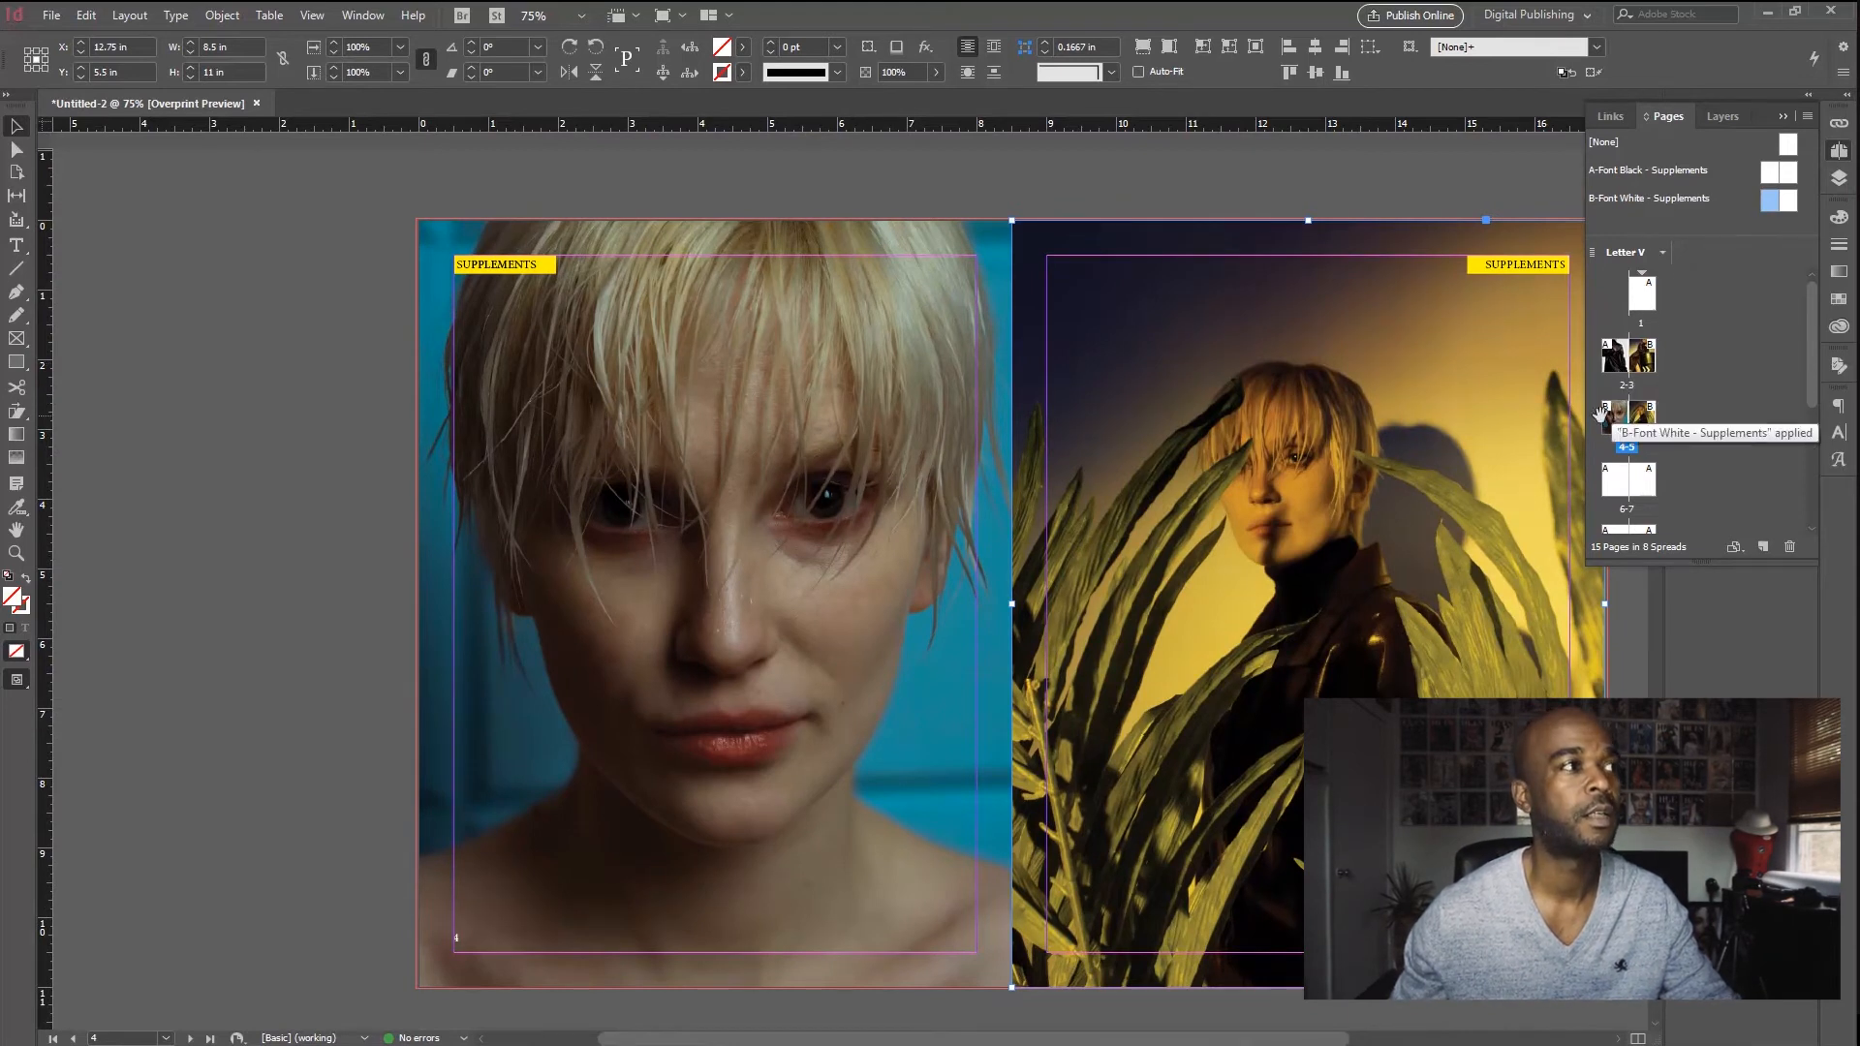
left_click(642, 366)
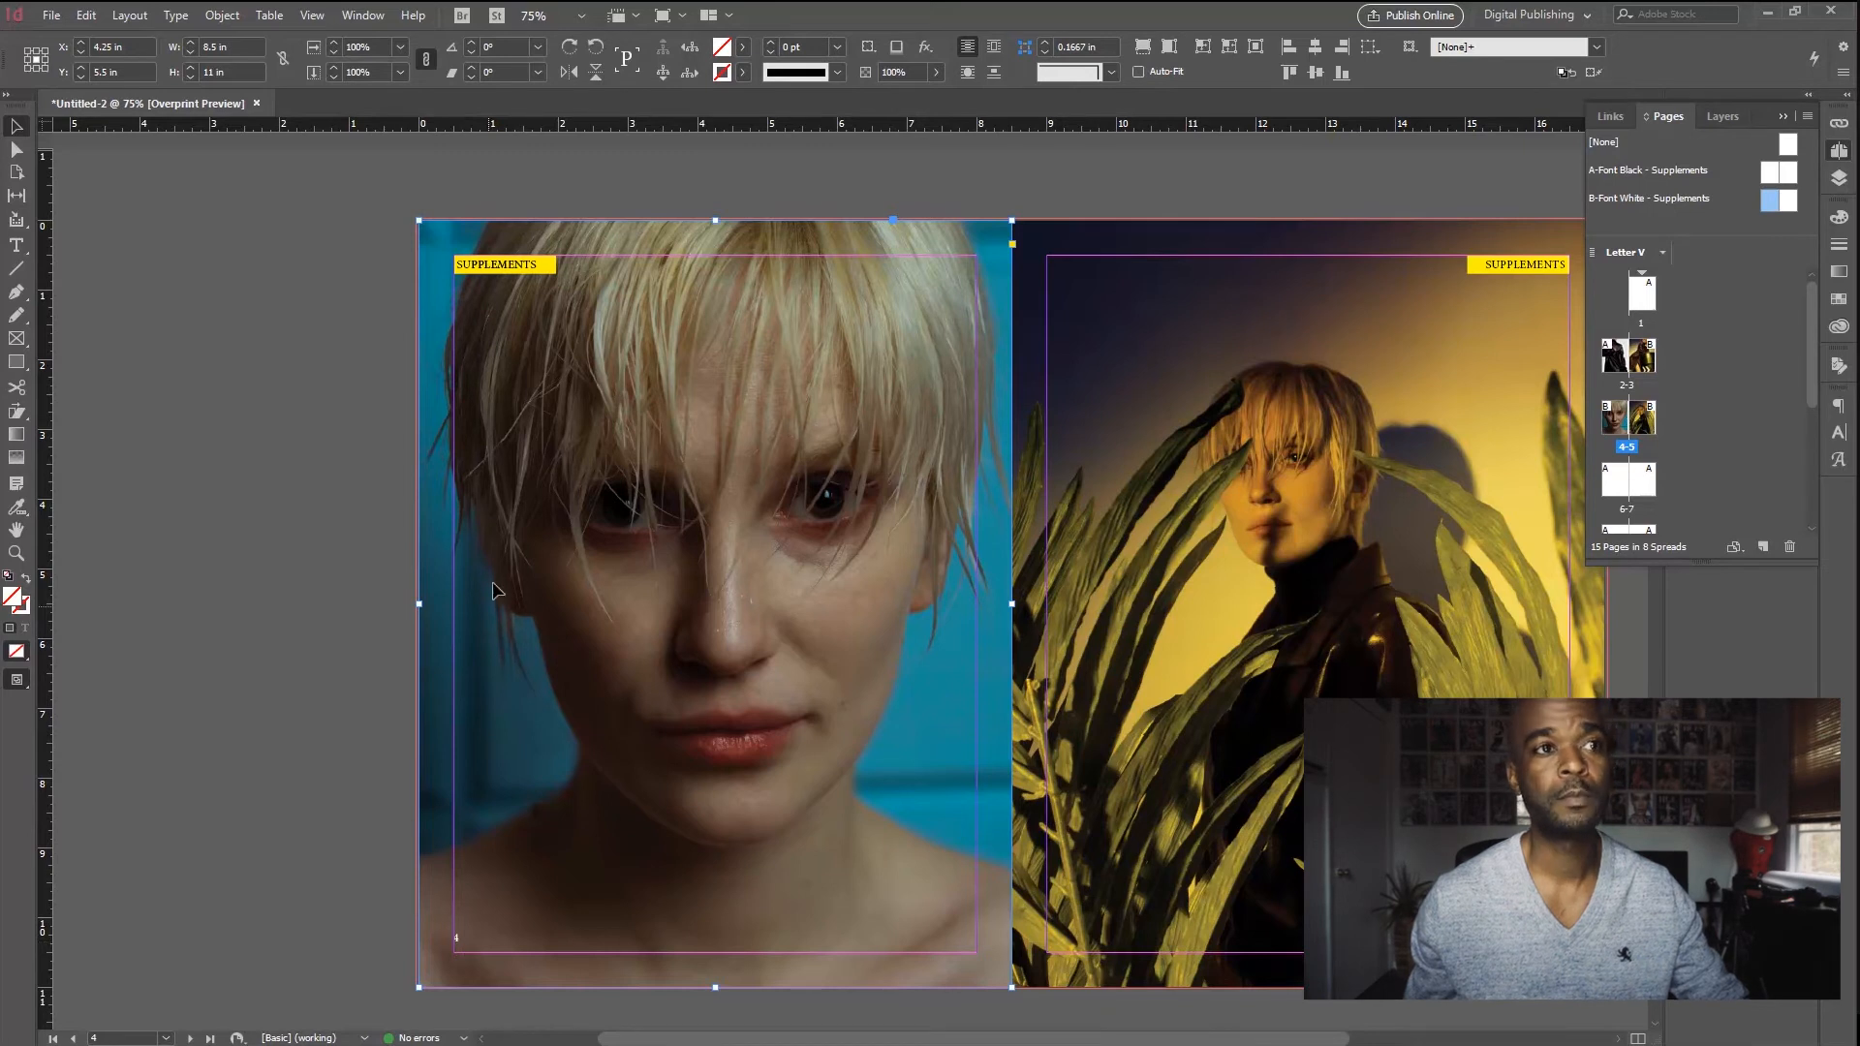
Step: Override all master page items on page 4
left_click_drag(1652, 201, 1614, 424)
right_click(1614, 424)
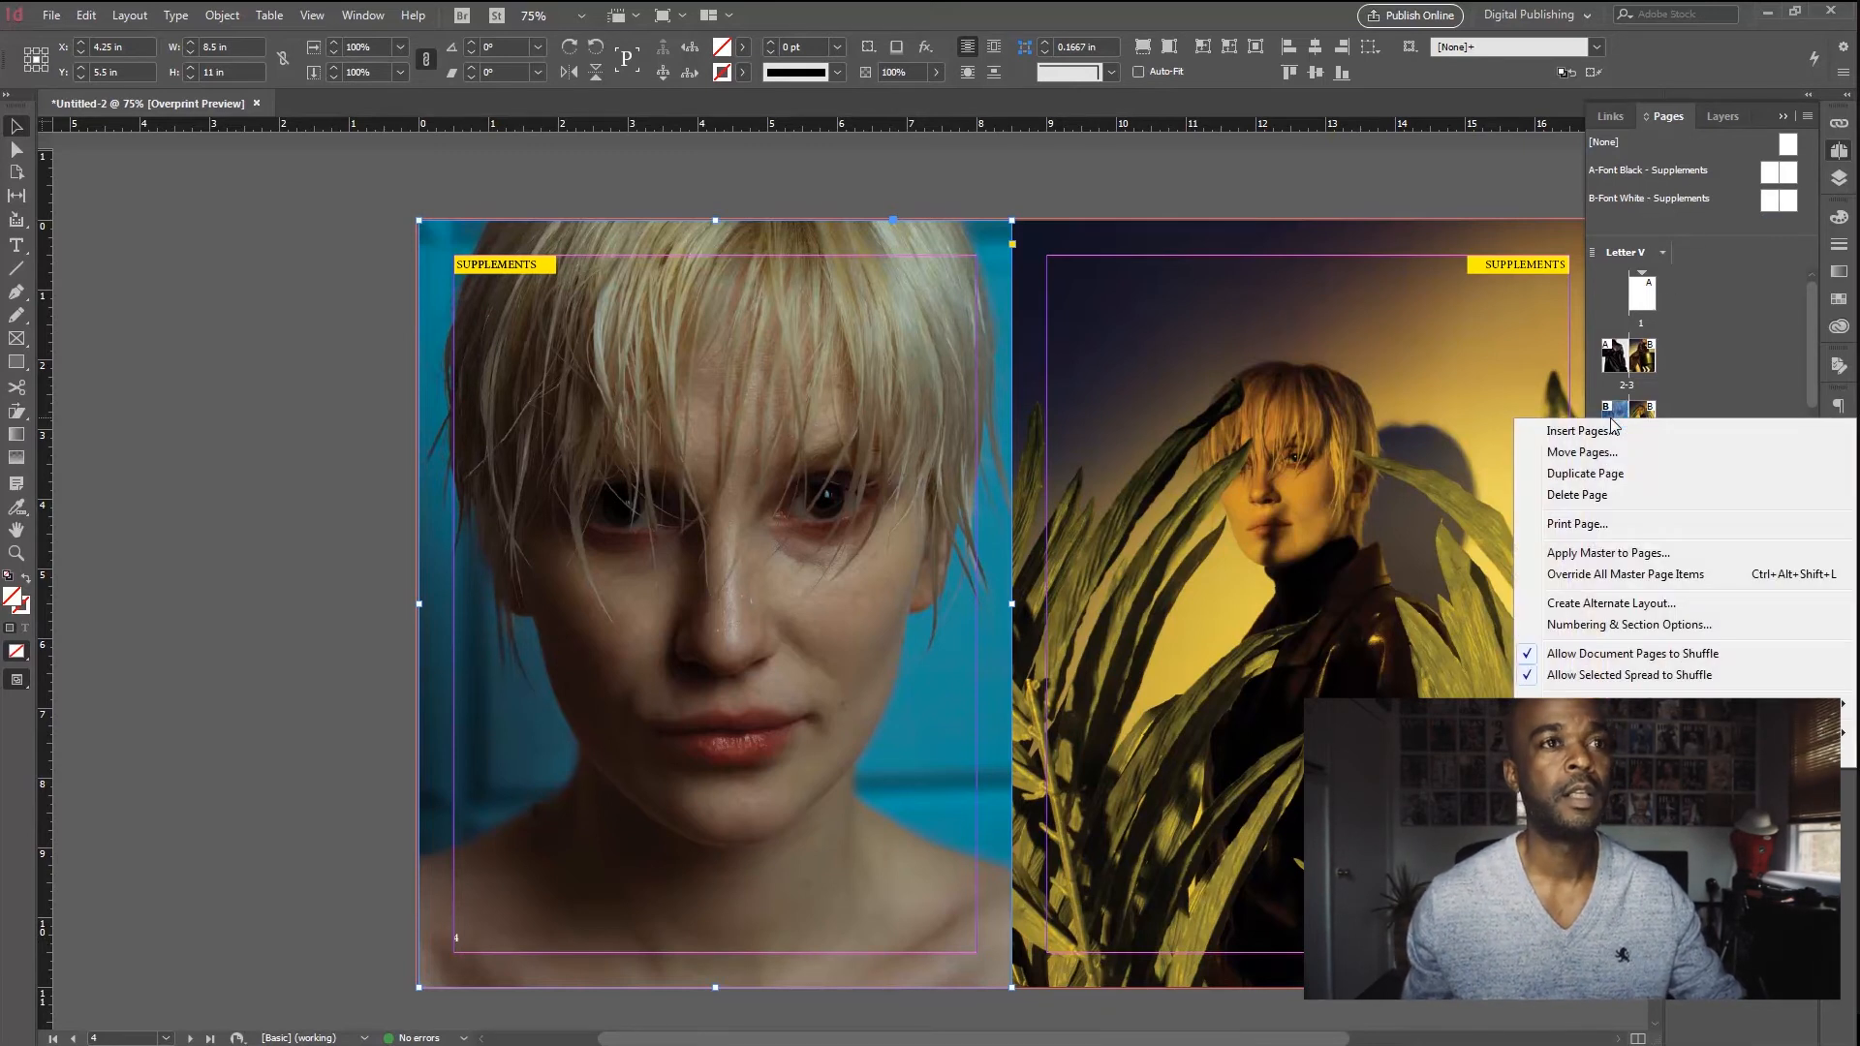
left_click(1616, 575)
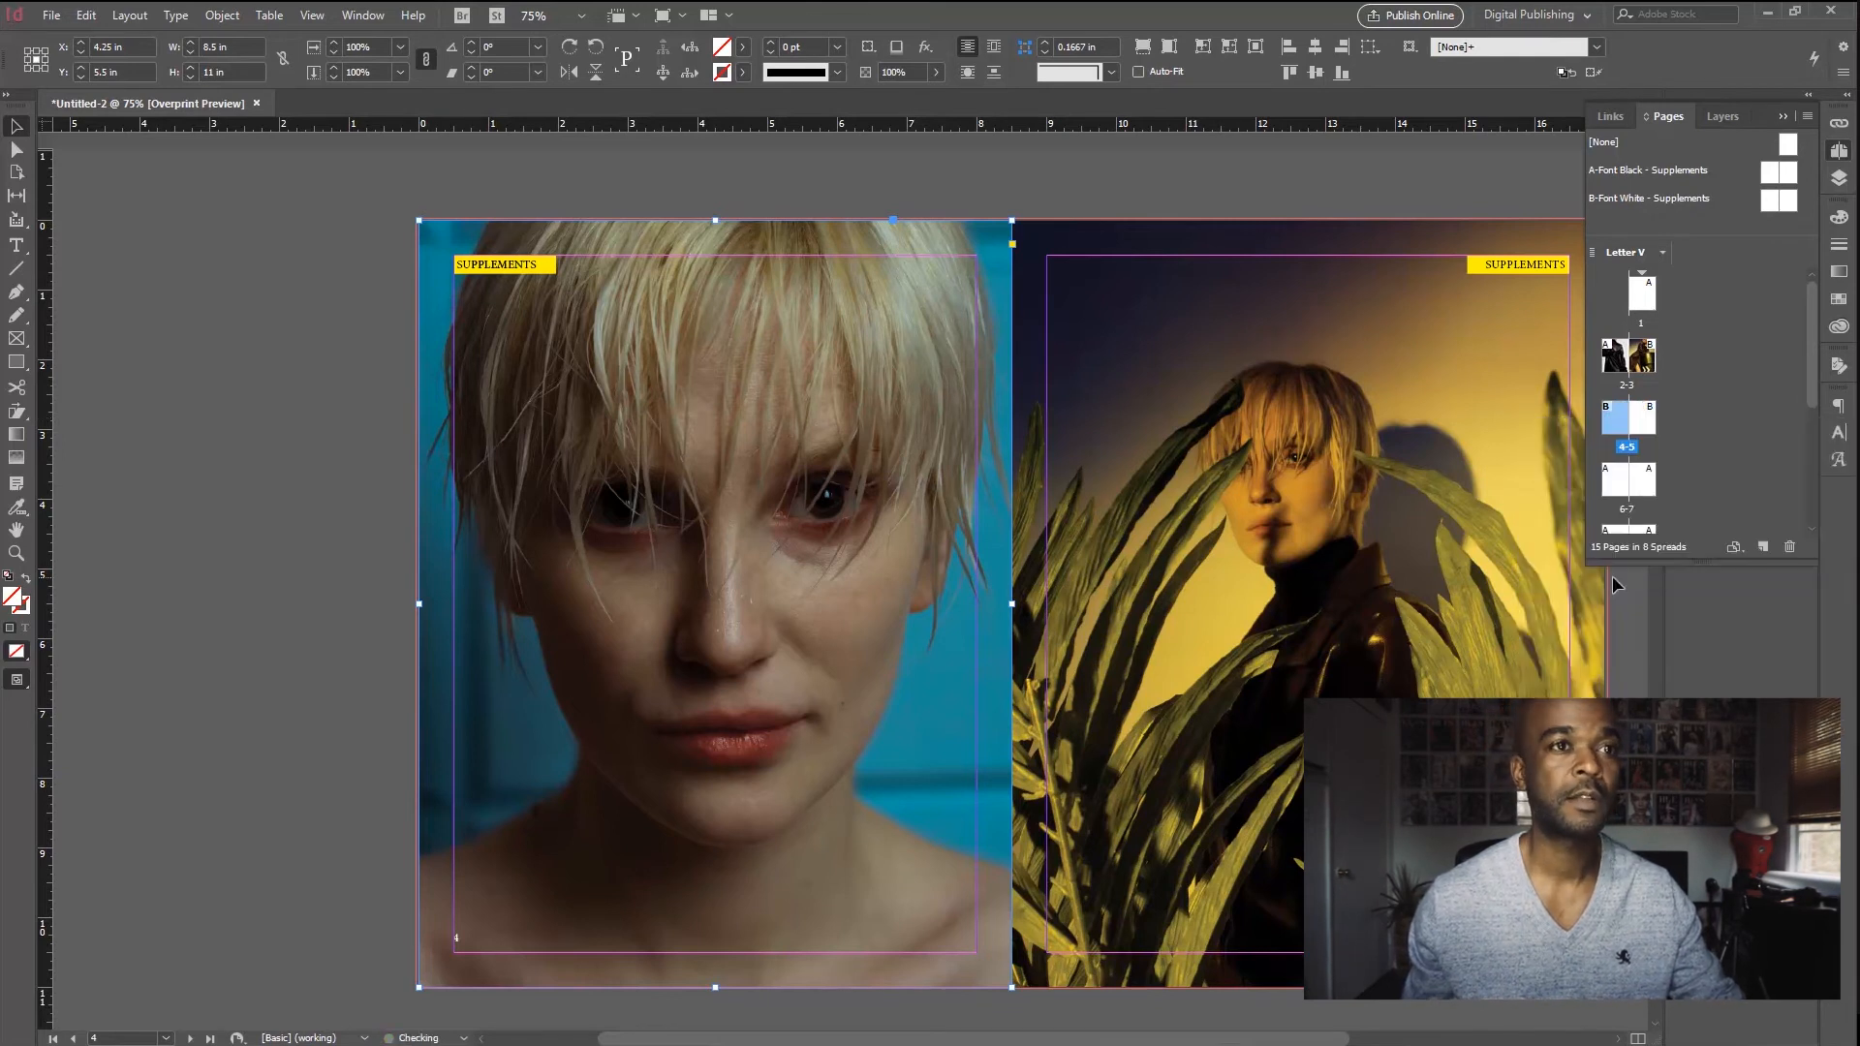
Step: Expand Layer 1 to examine the objects on the 4-5 spread and locate the 6.jpg image
left_click(381, 368)
left_click(534, 272)
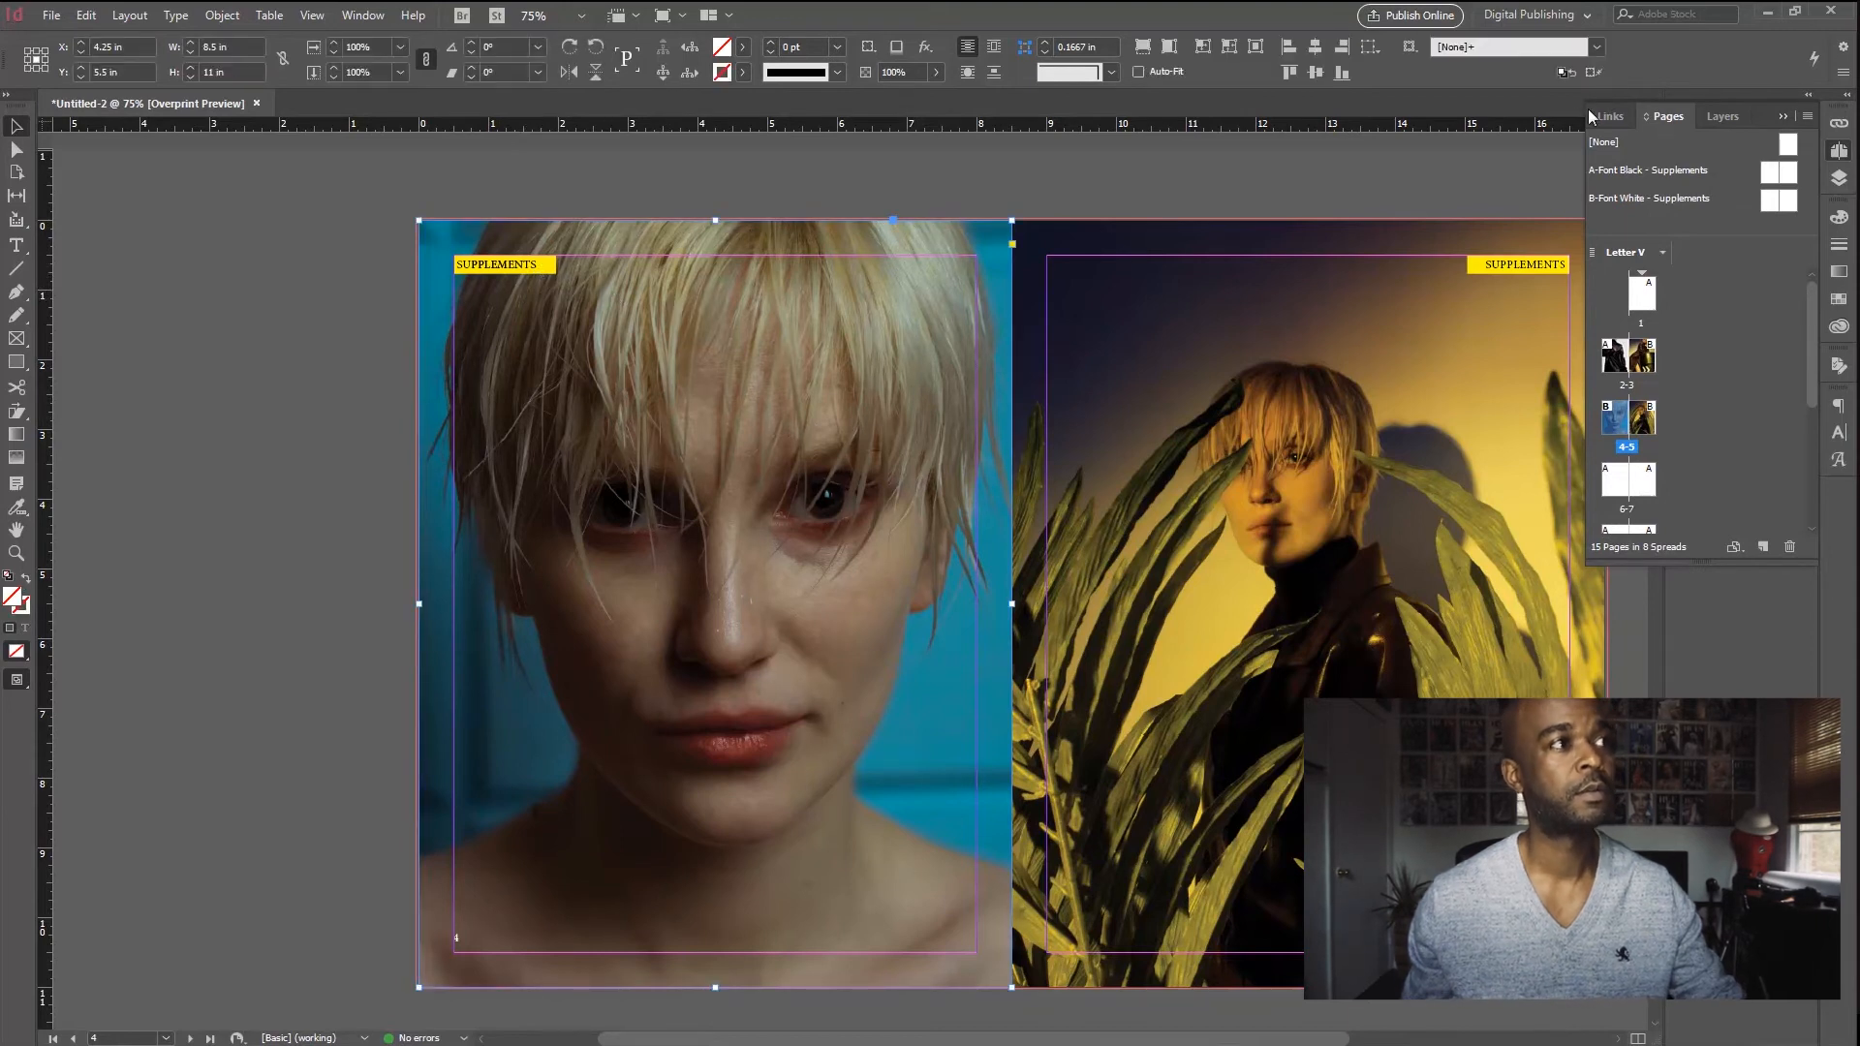
left_click(1723, 116)
left_click(1645, 142)
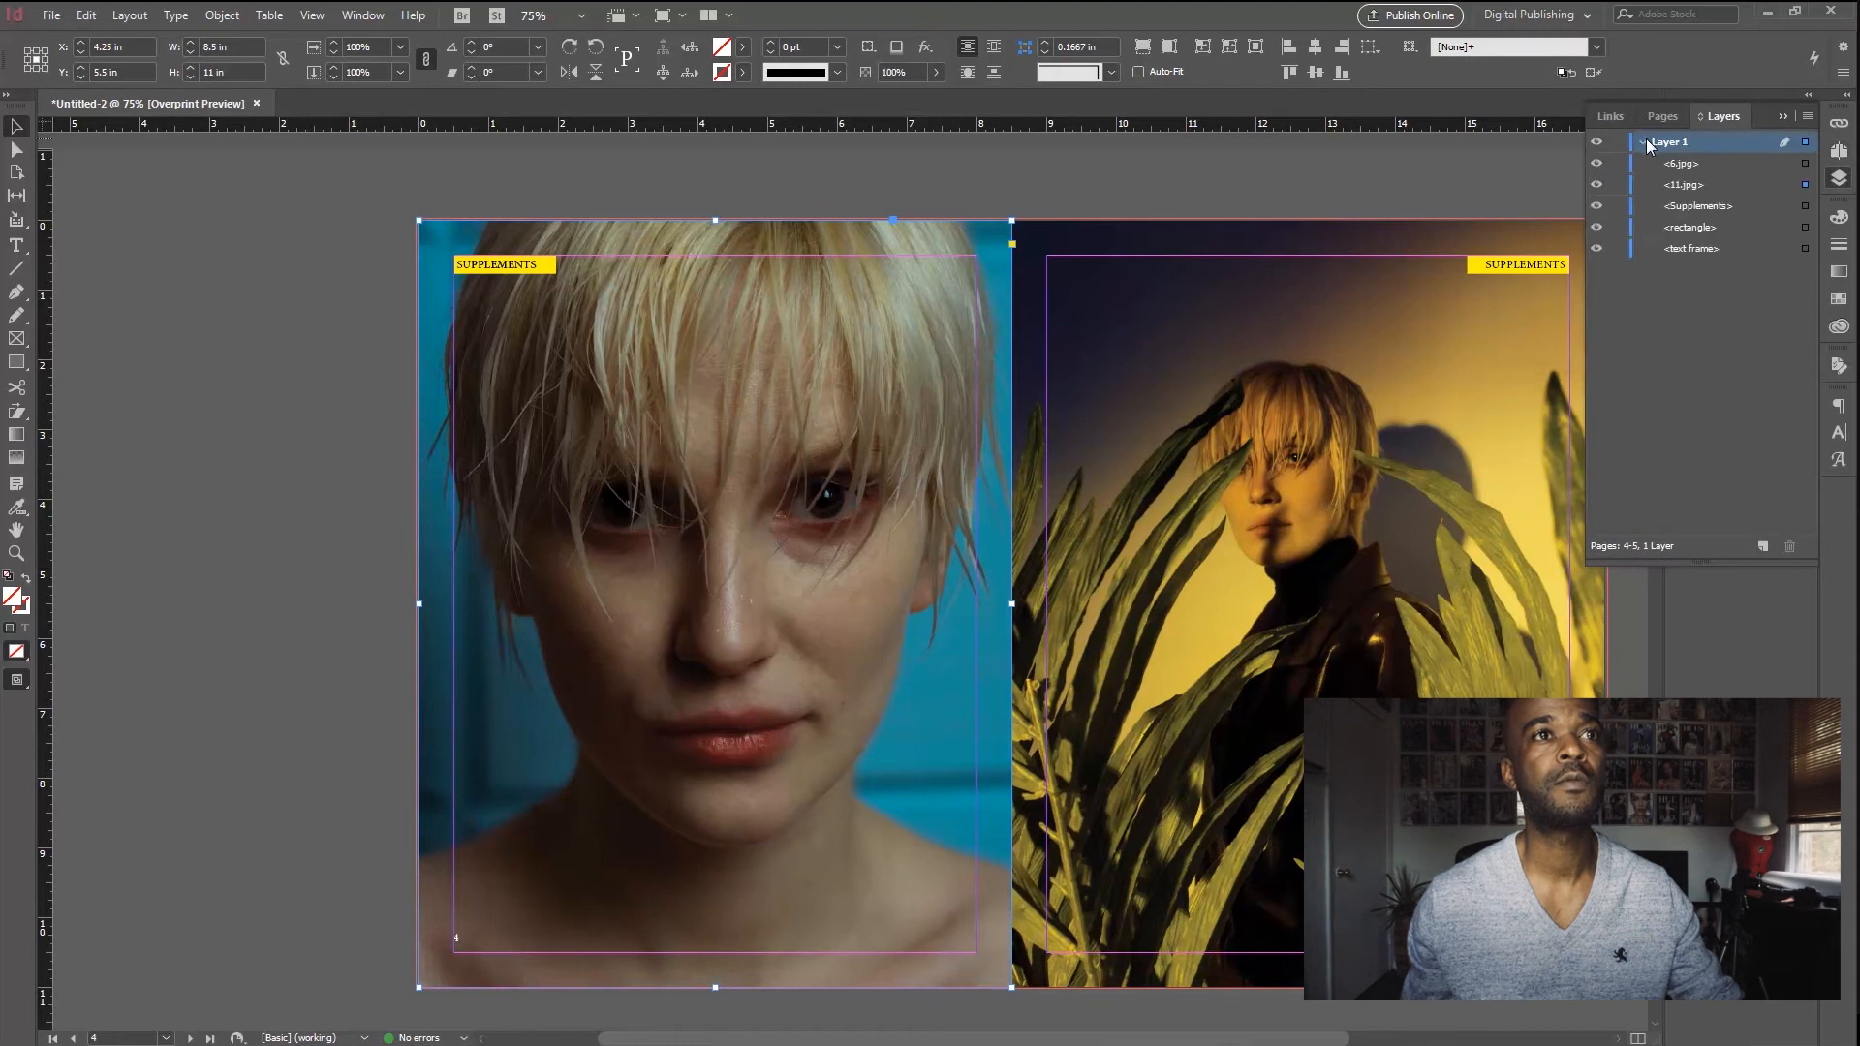
left_click(1805, 163)
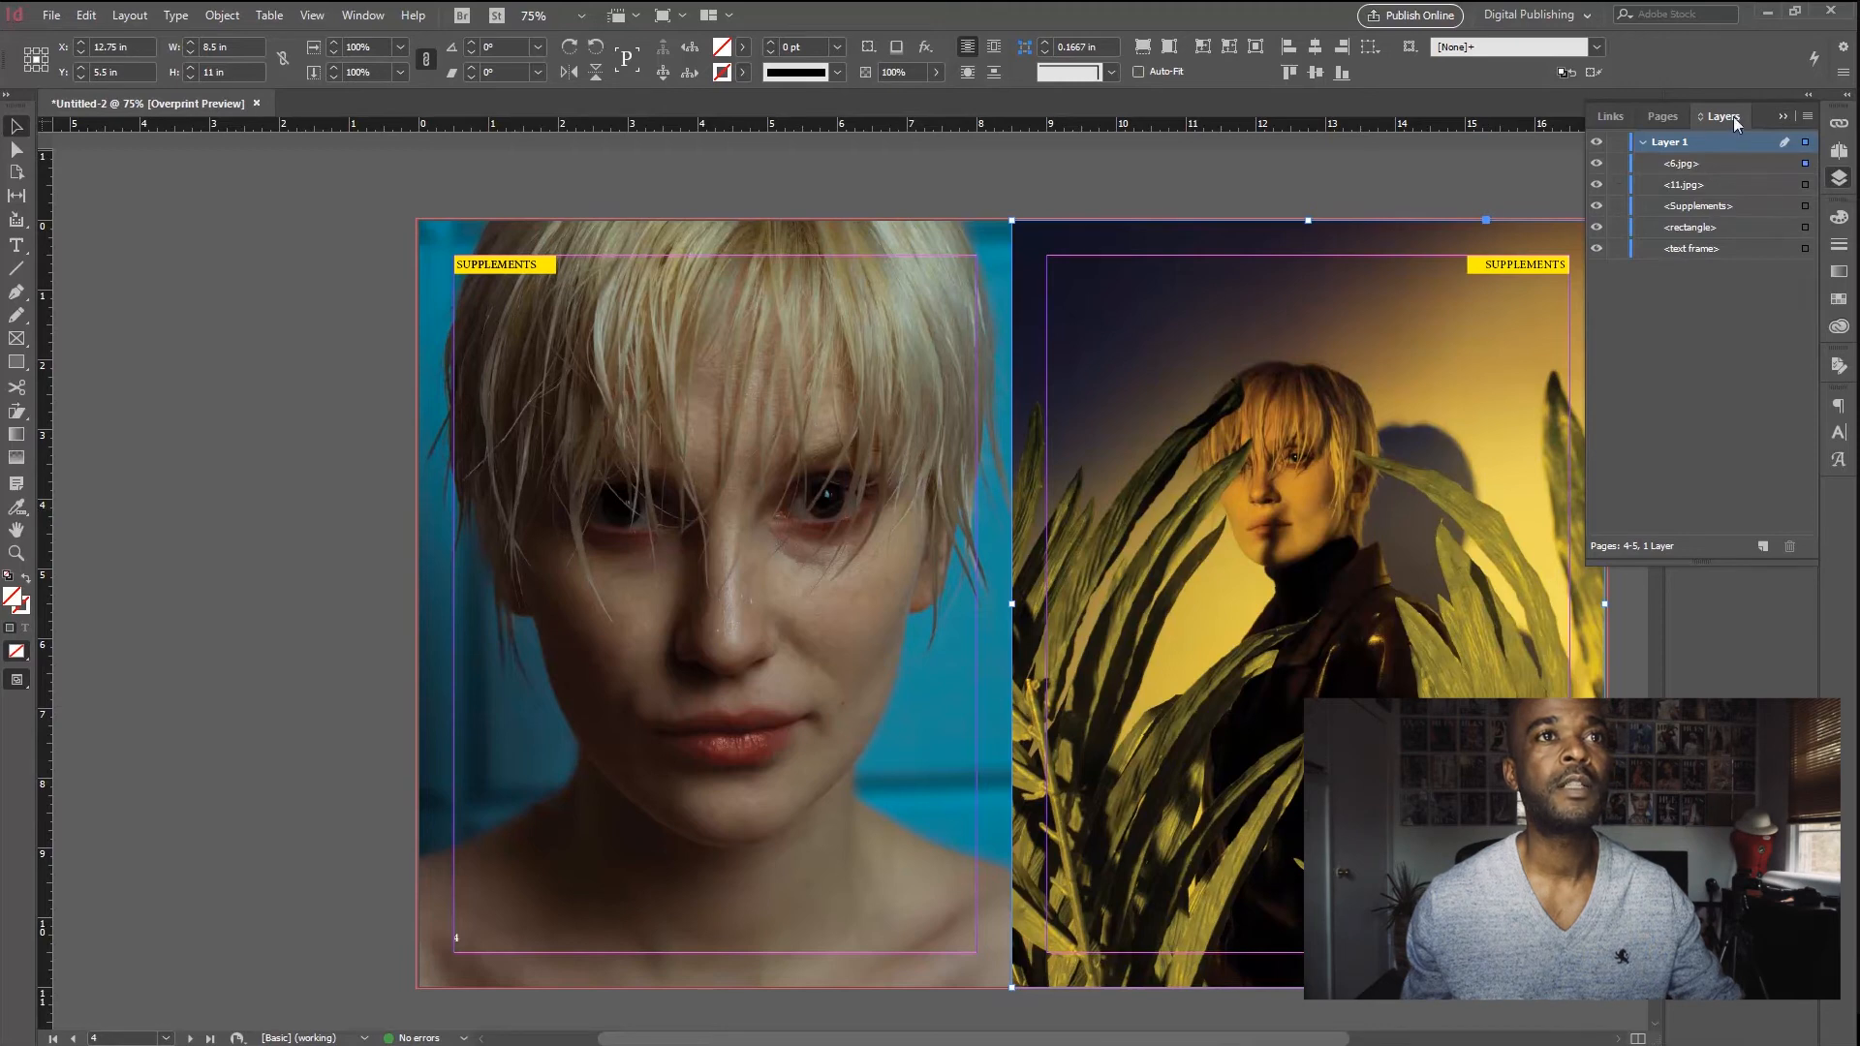
left_click(1656, 115)
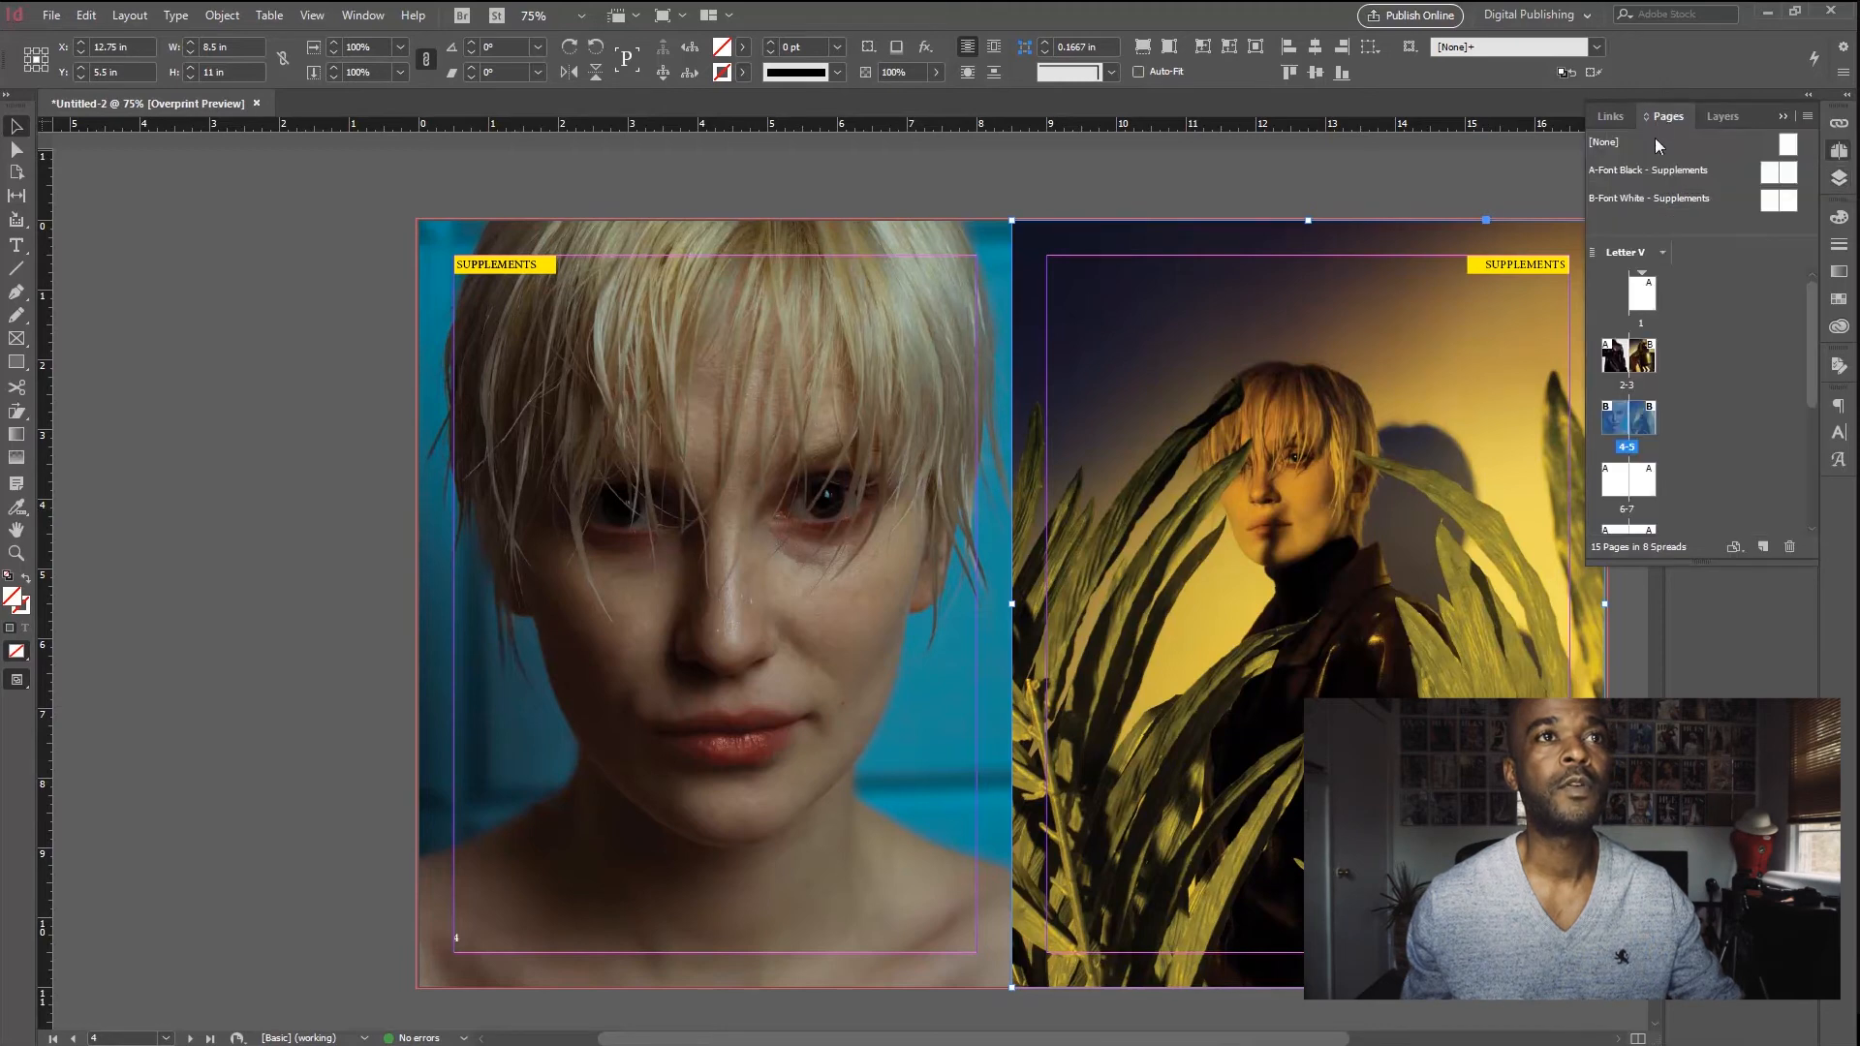
Step: Identify the overridden header text, rectangle, page-number frame and both images by selecting each one in Layer 1
double_click(1616, 425)
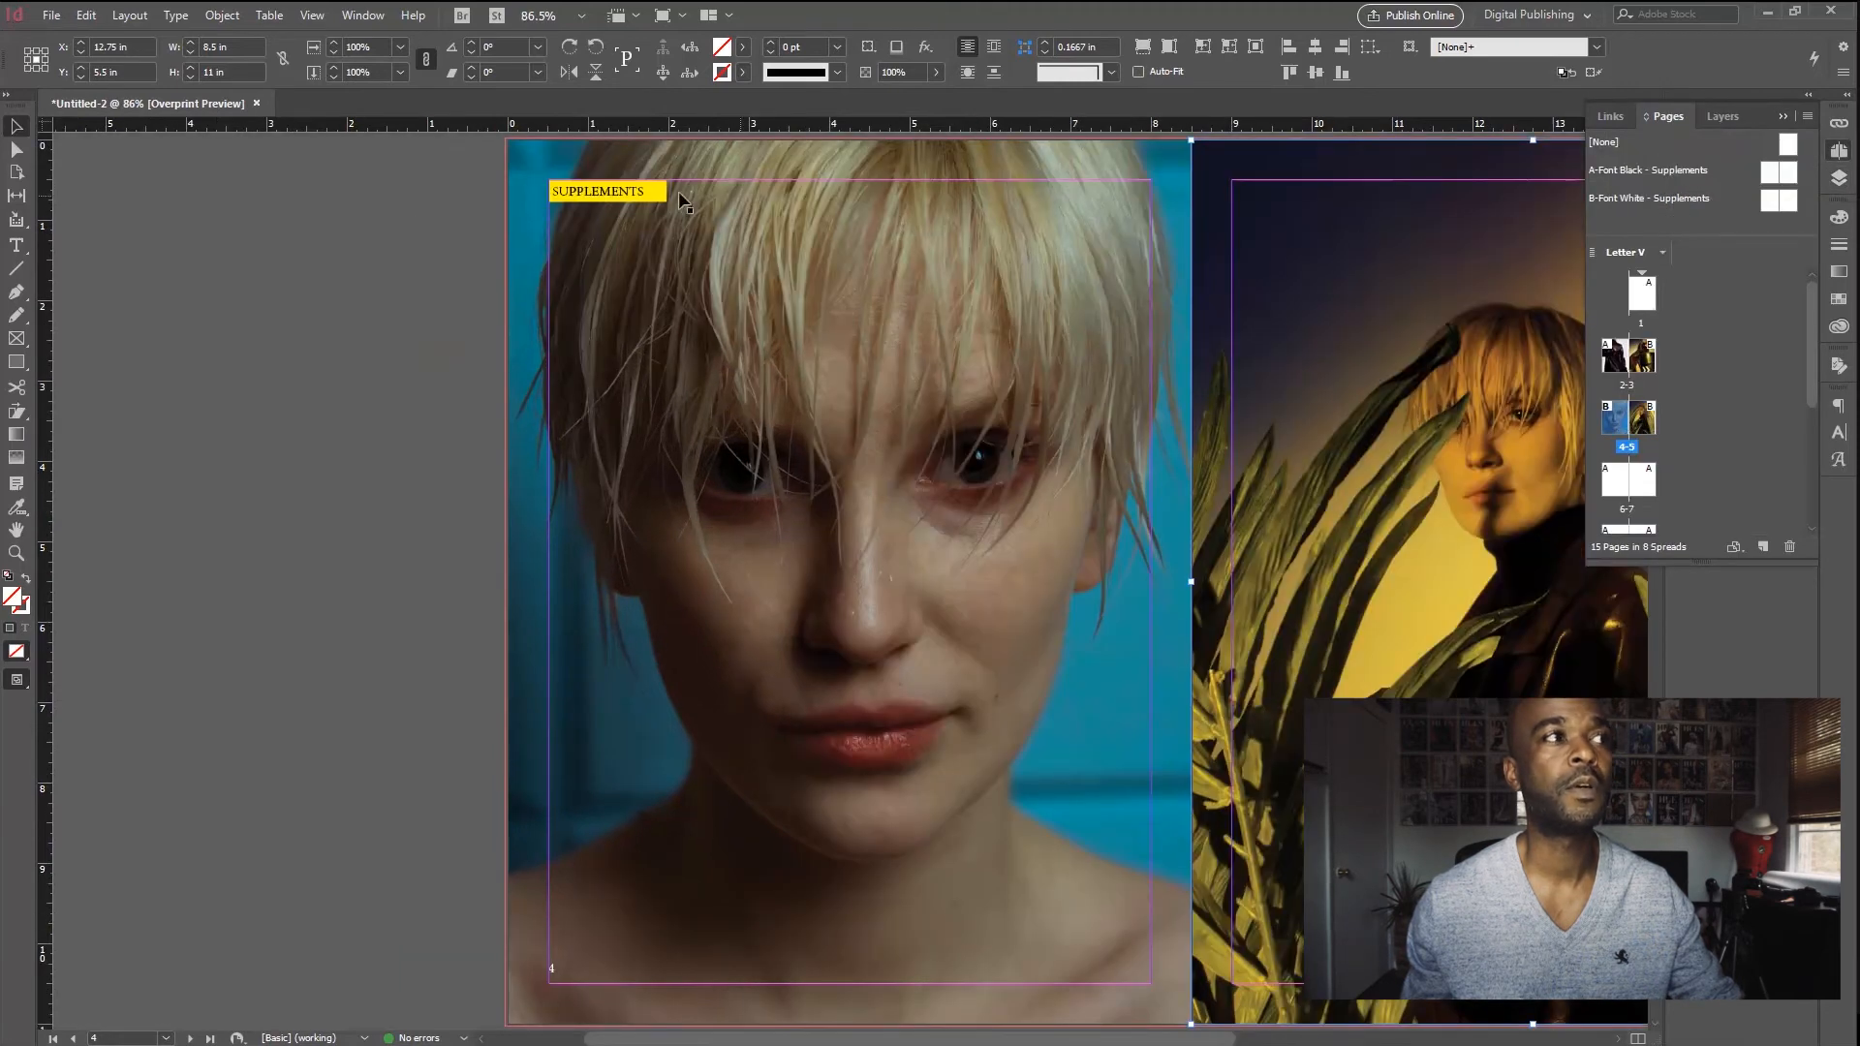
left_click(647, 201)
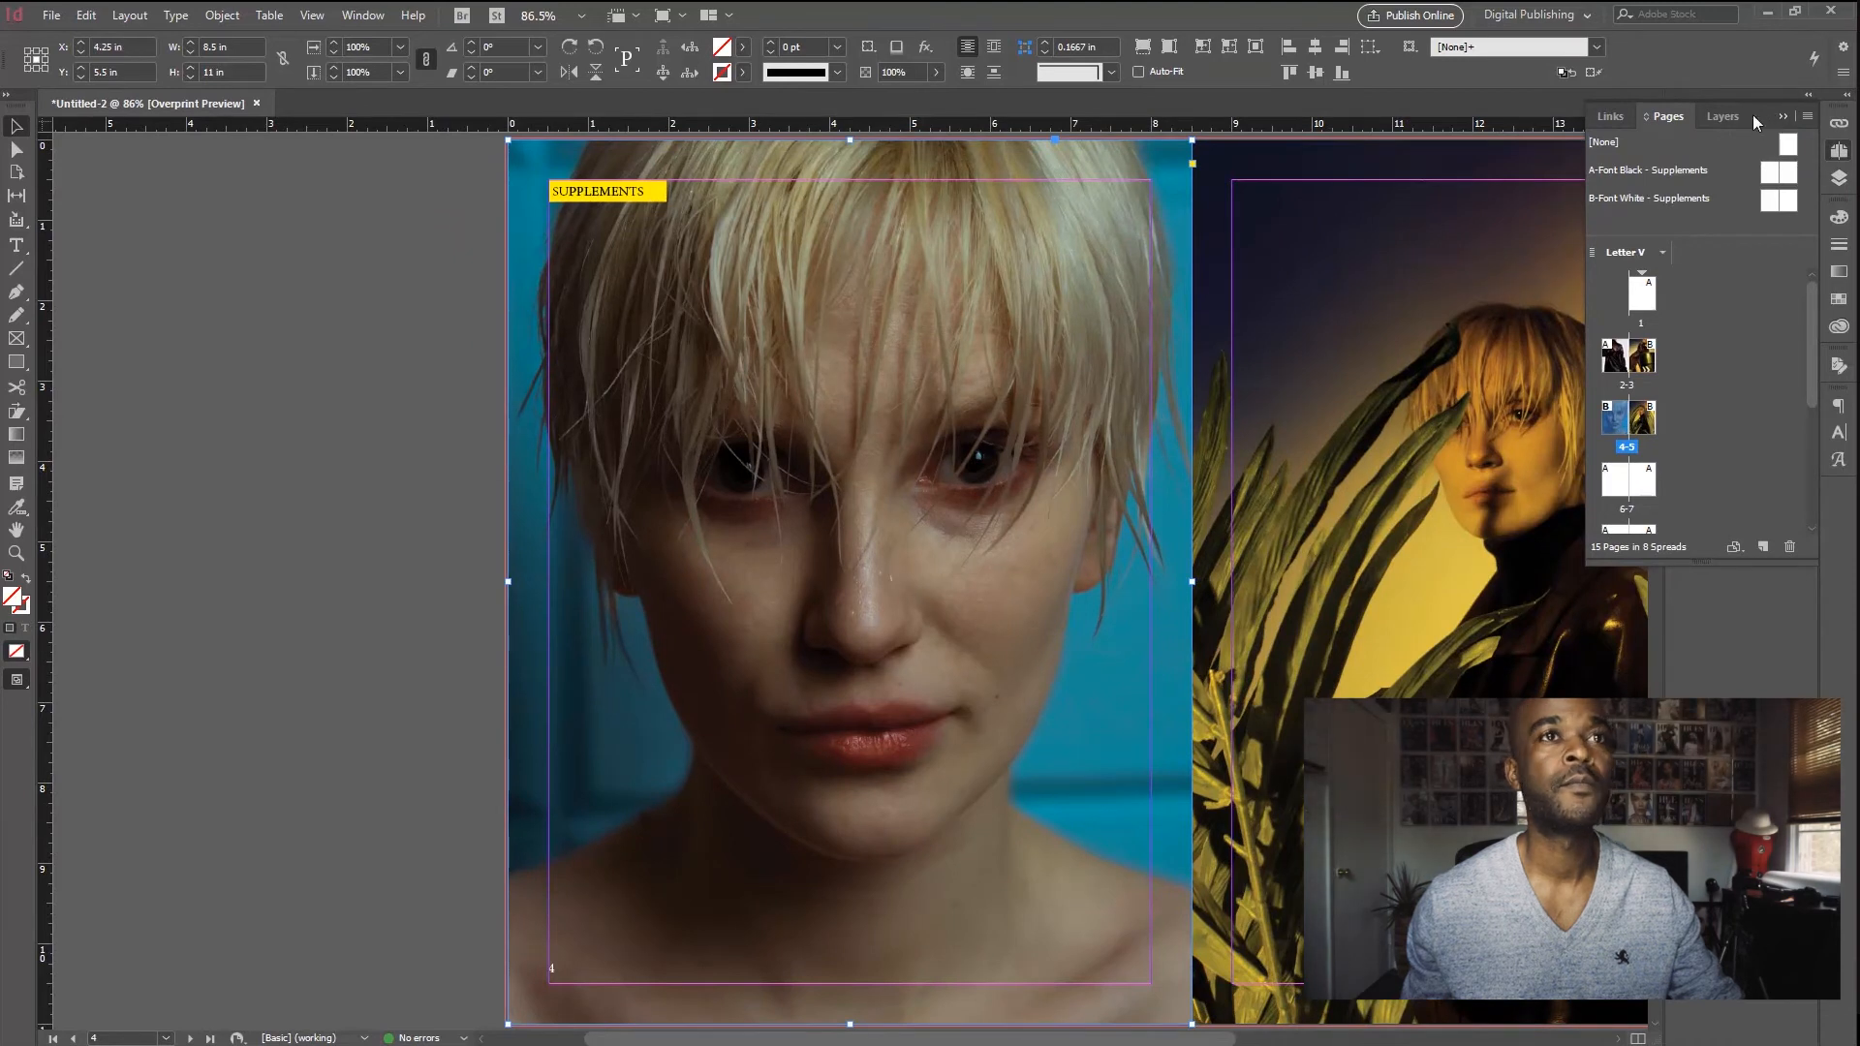
left_click(1722, 115)
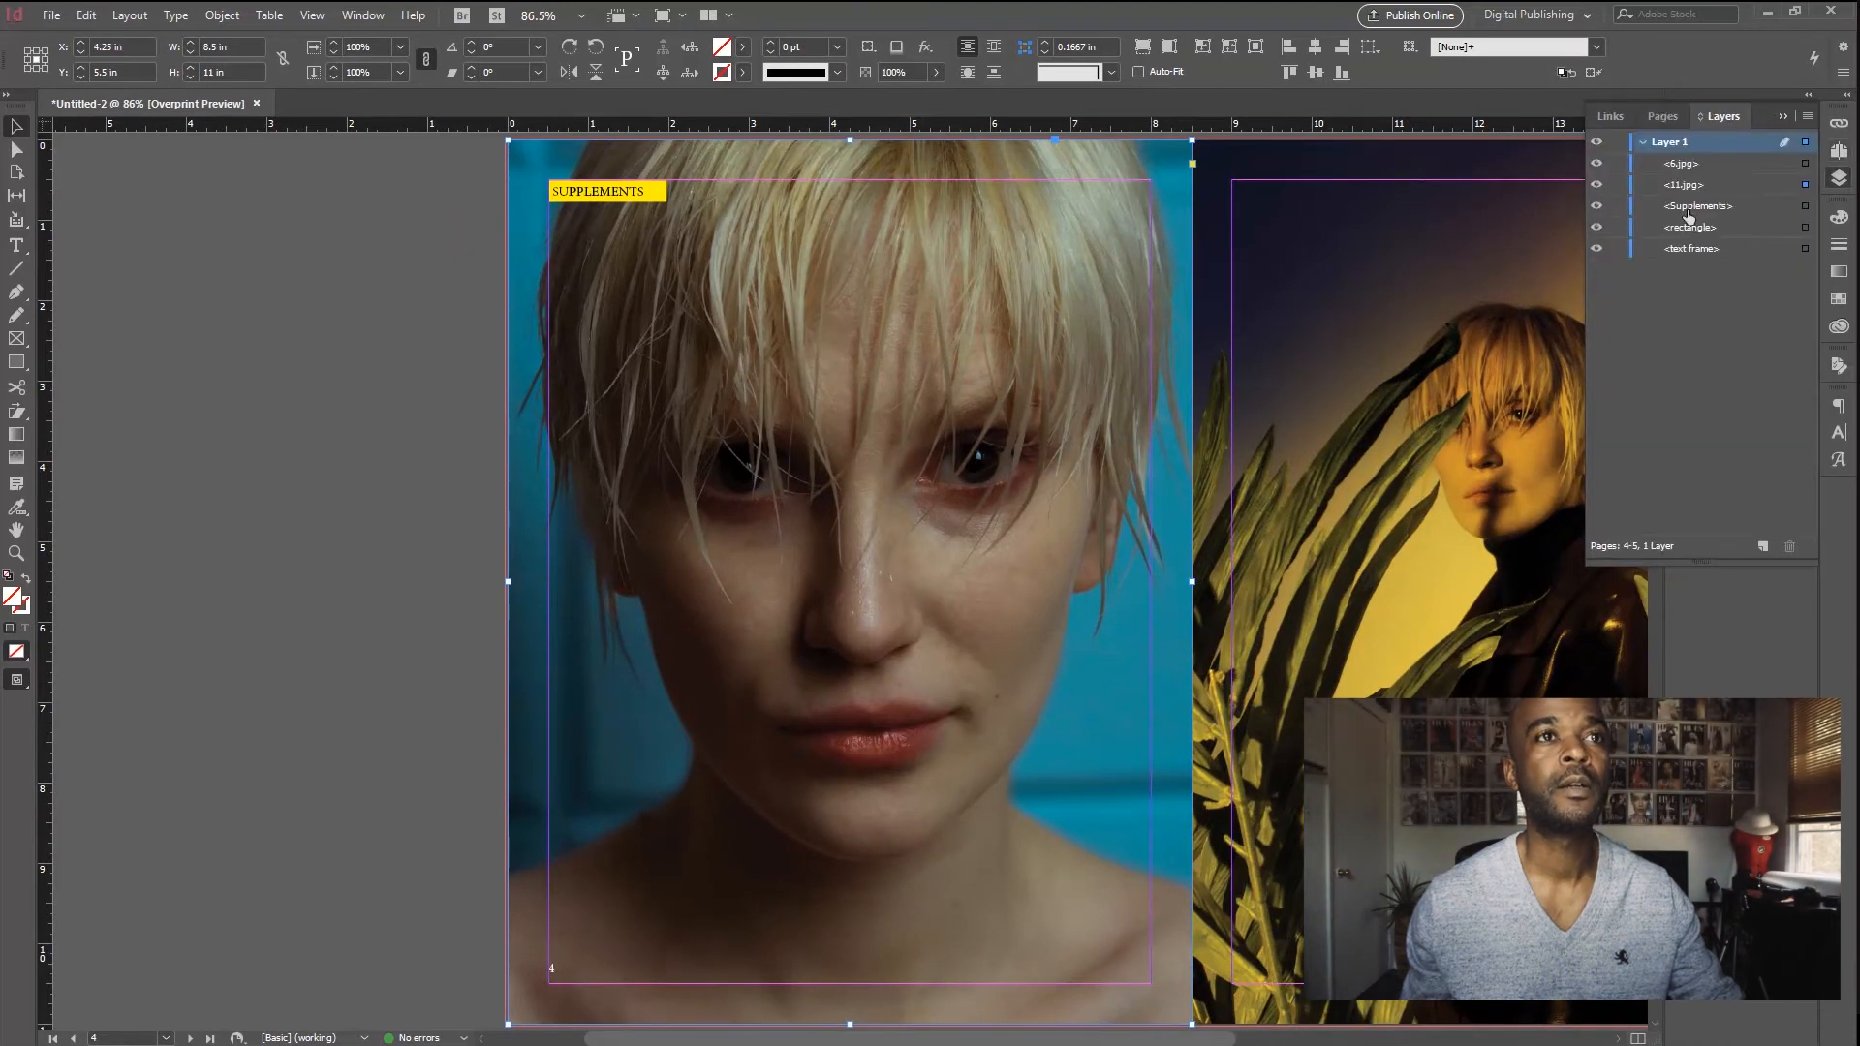
left_click(1804, 206)
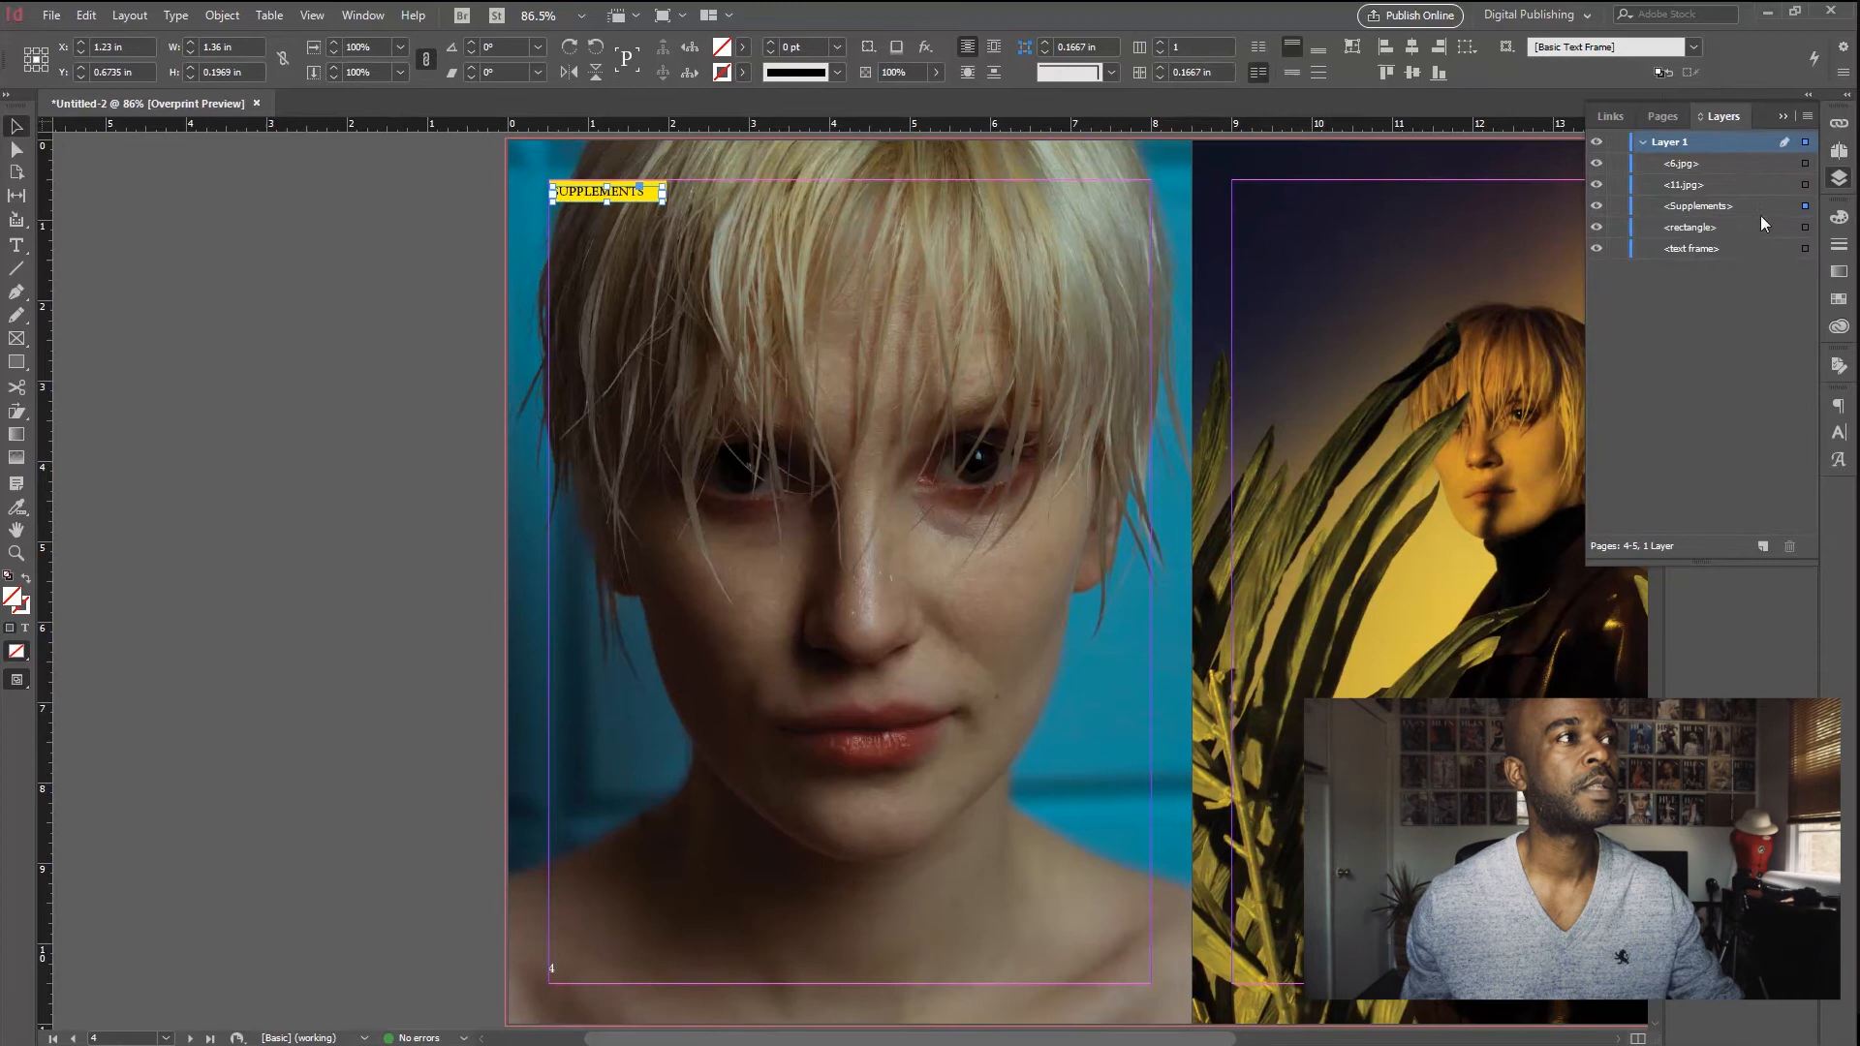
left_click(1806, 228)
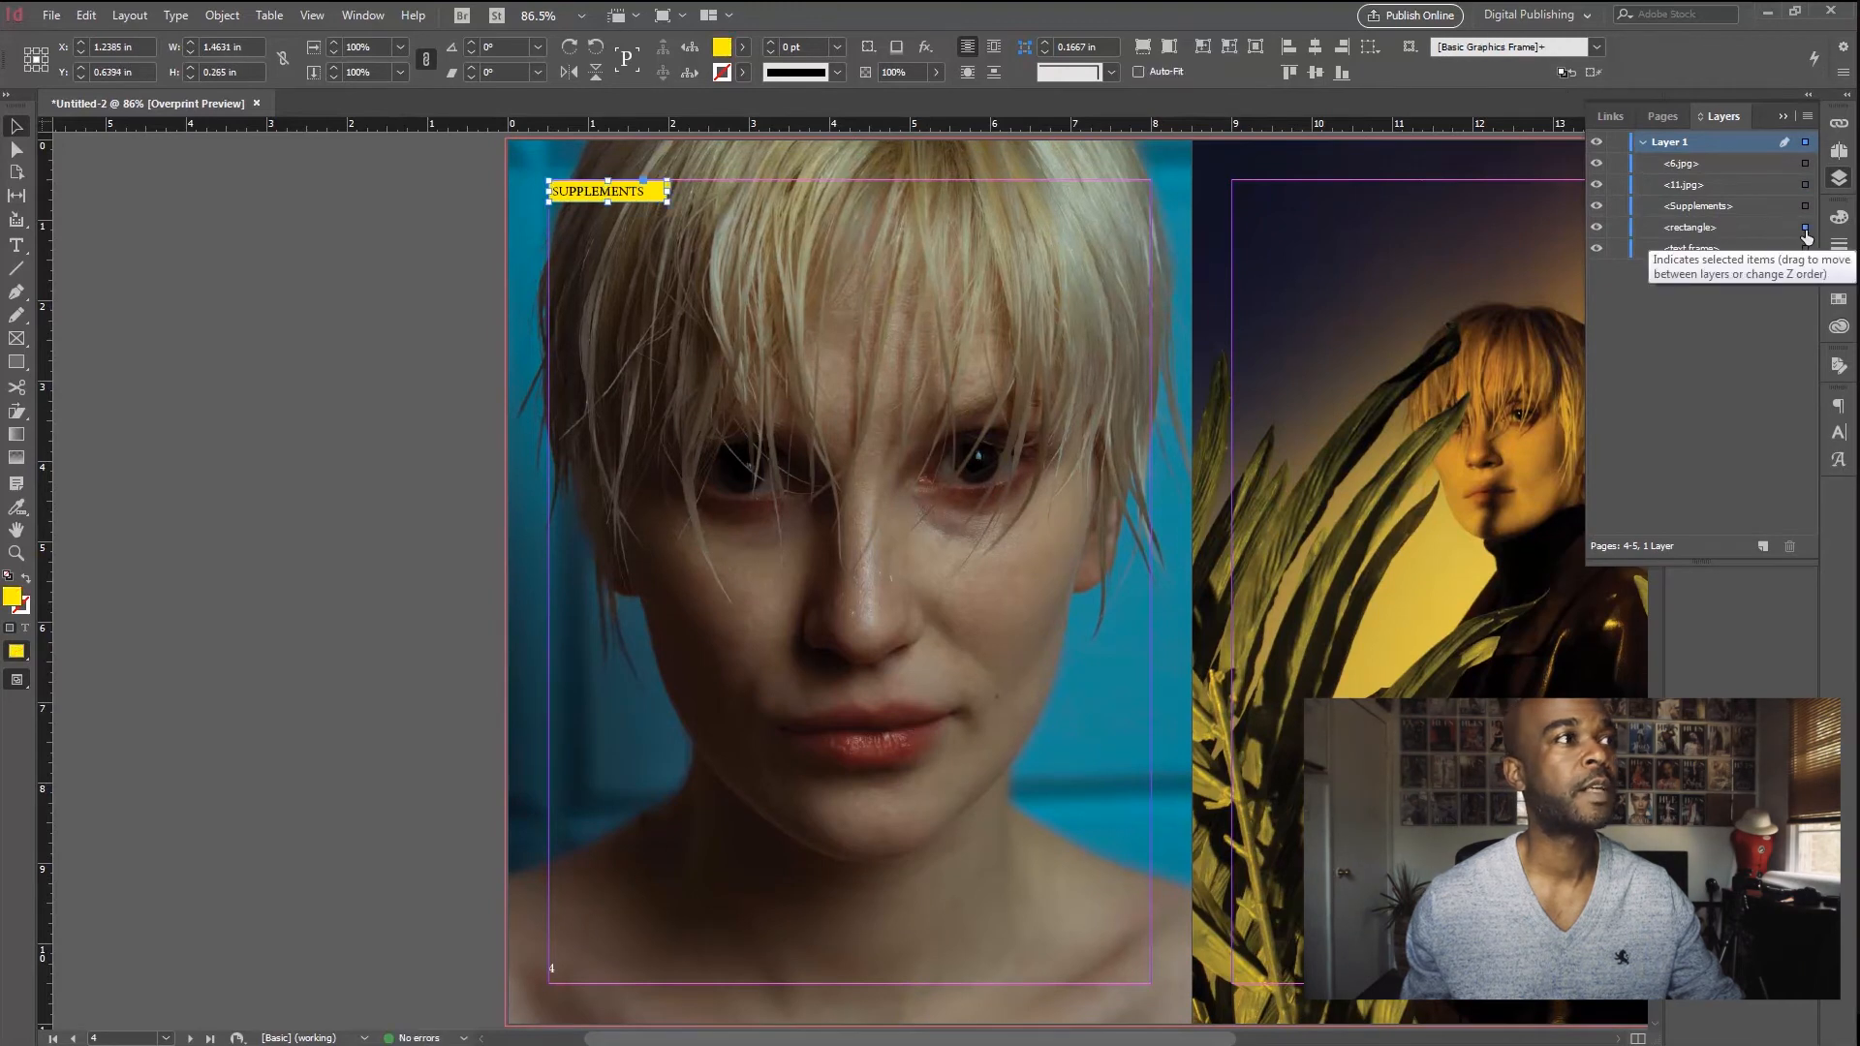
left_click(1805, 249)
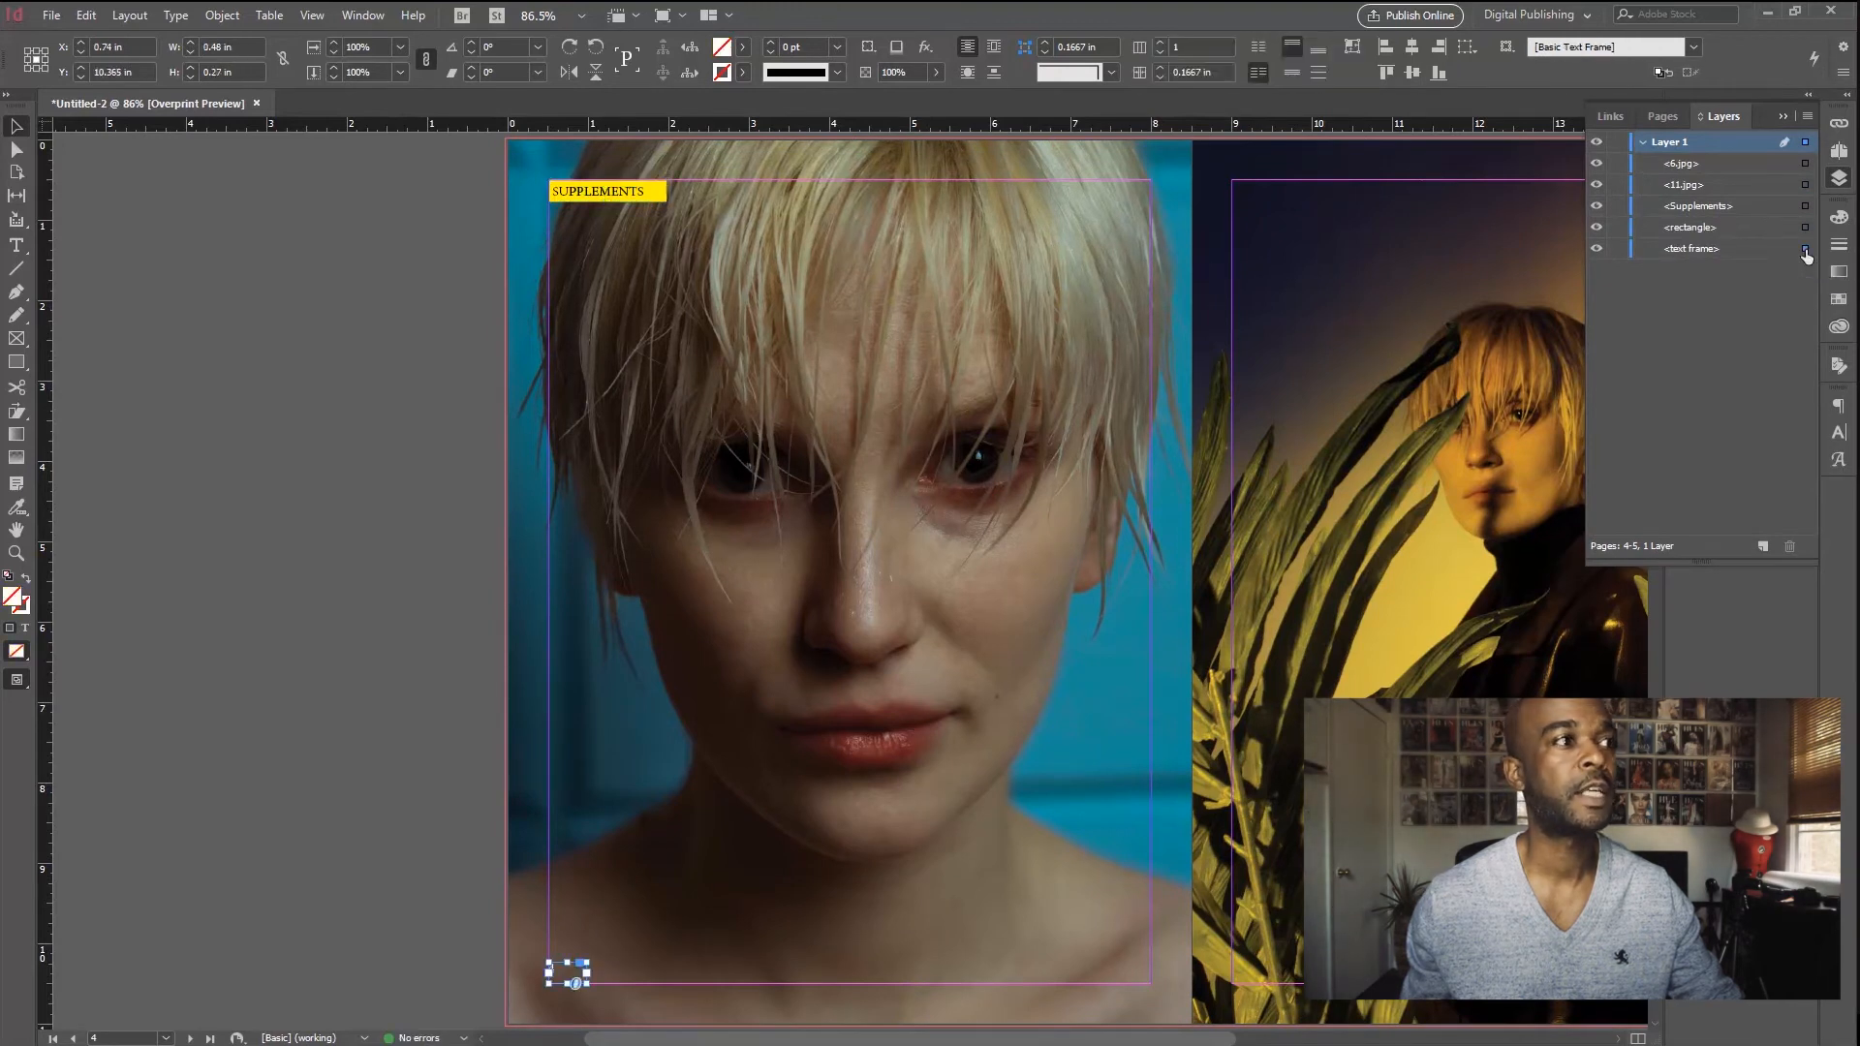
left_click(1804, 163)
left_click(1805, 184)
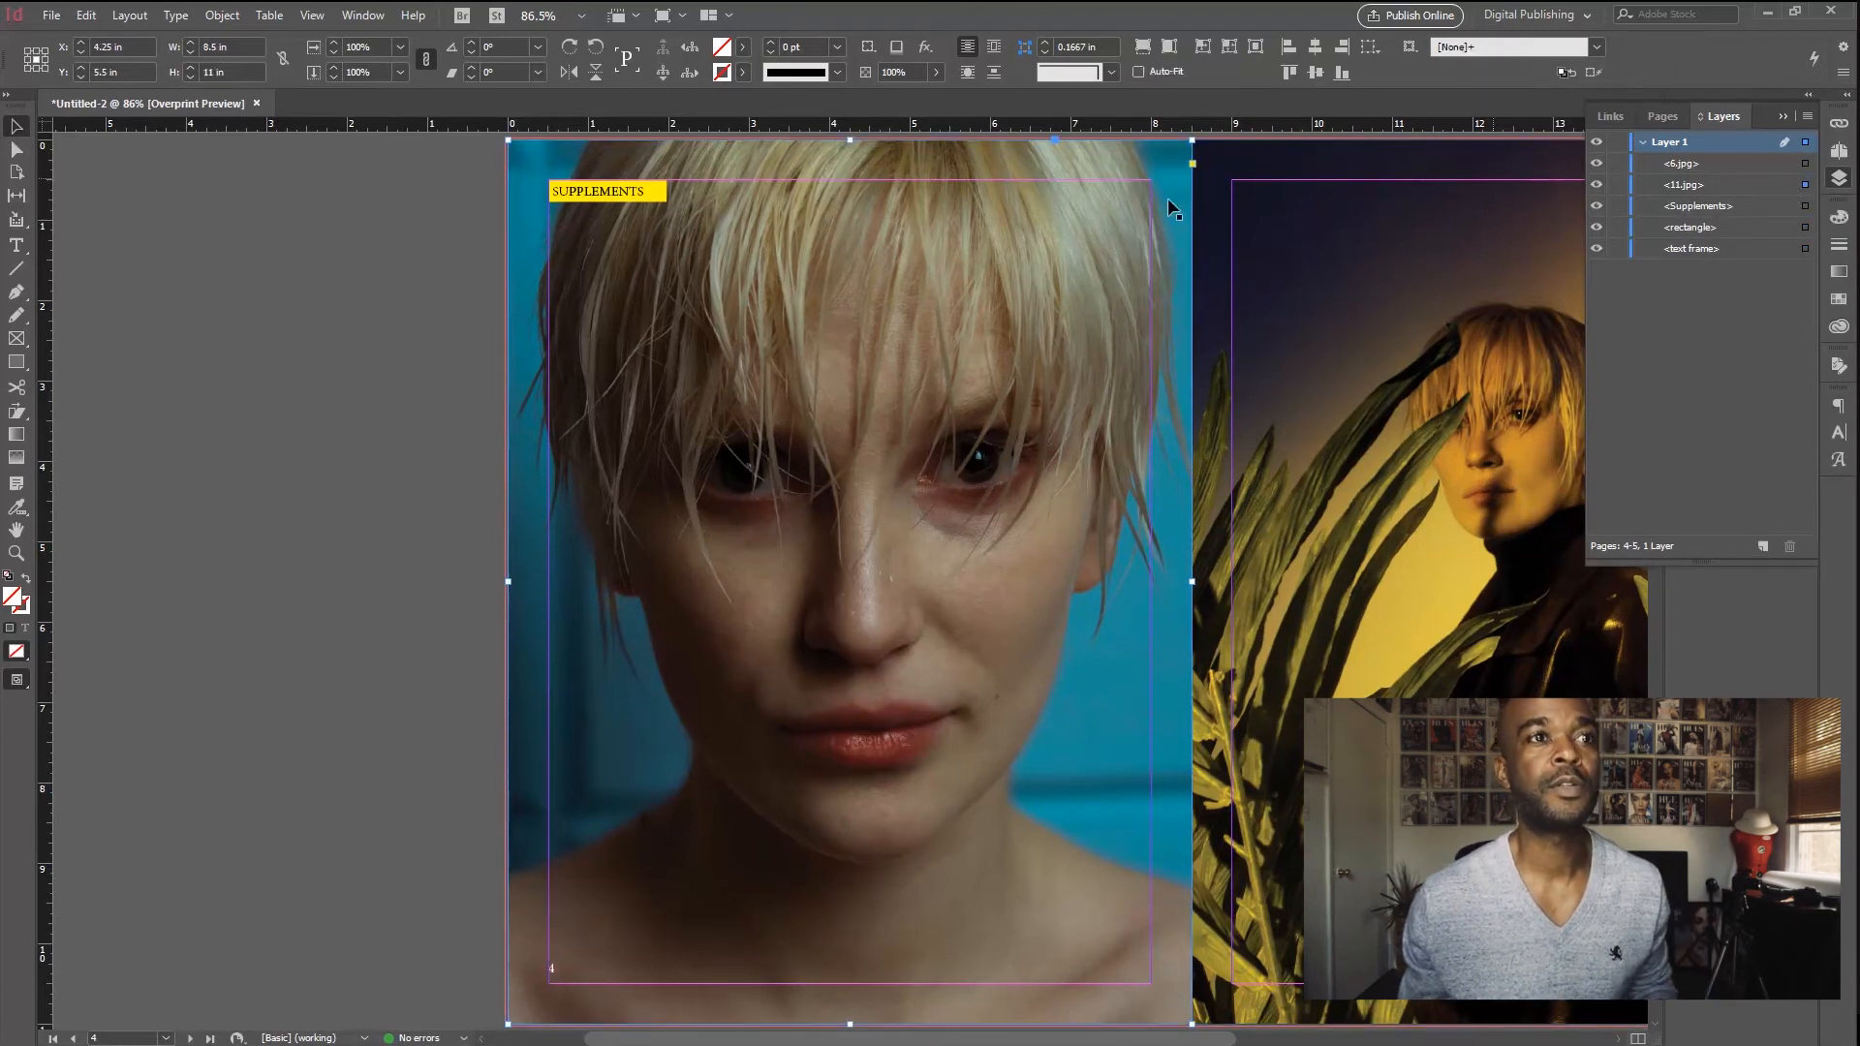
Step: Try to select the "SUPPLEMENTS" header directly on page 4, and hide the 6.jpg image on page 5
left_click(223, 199)
double_click(598, 189)
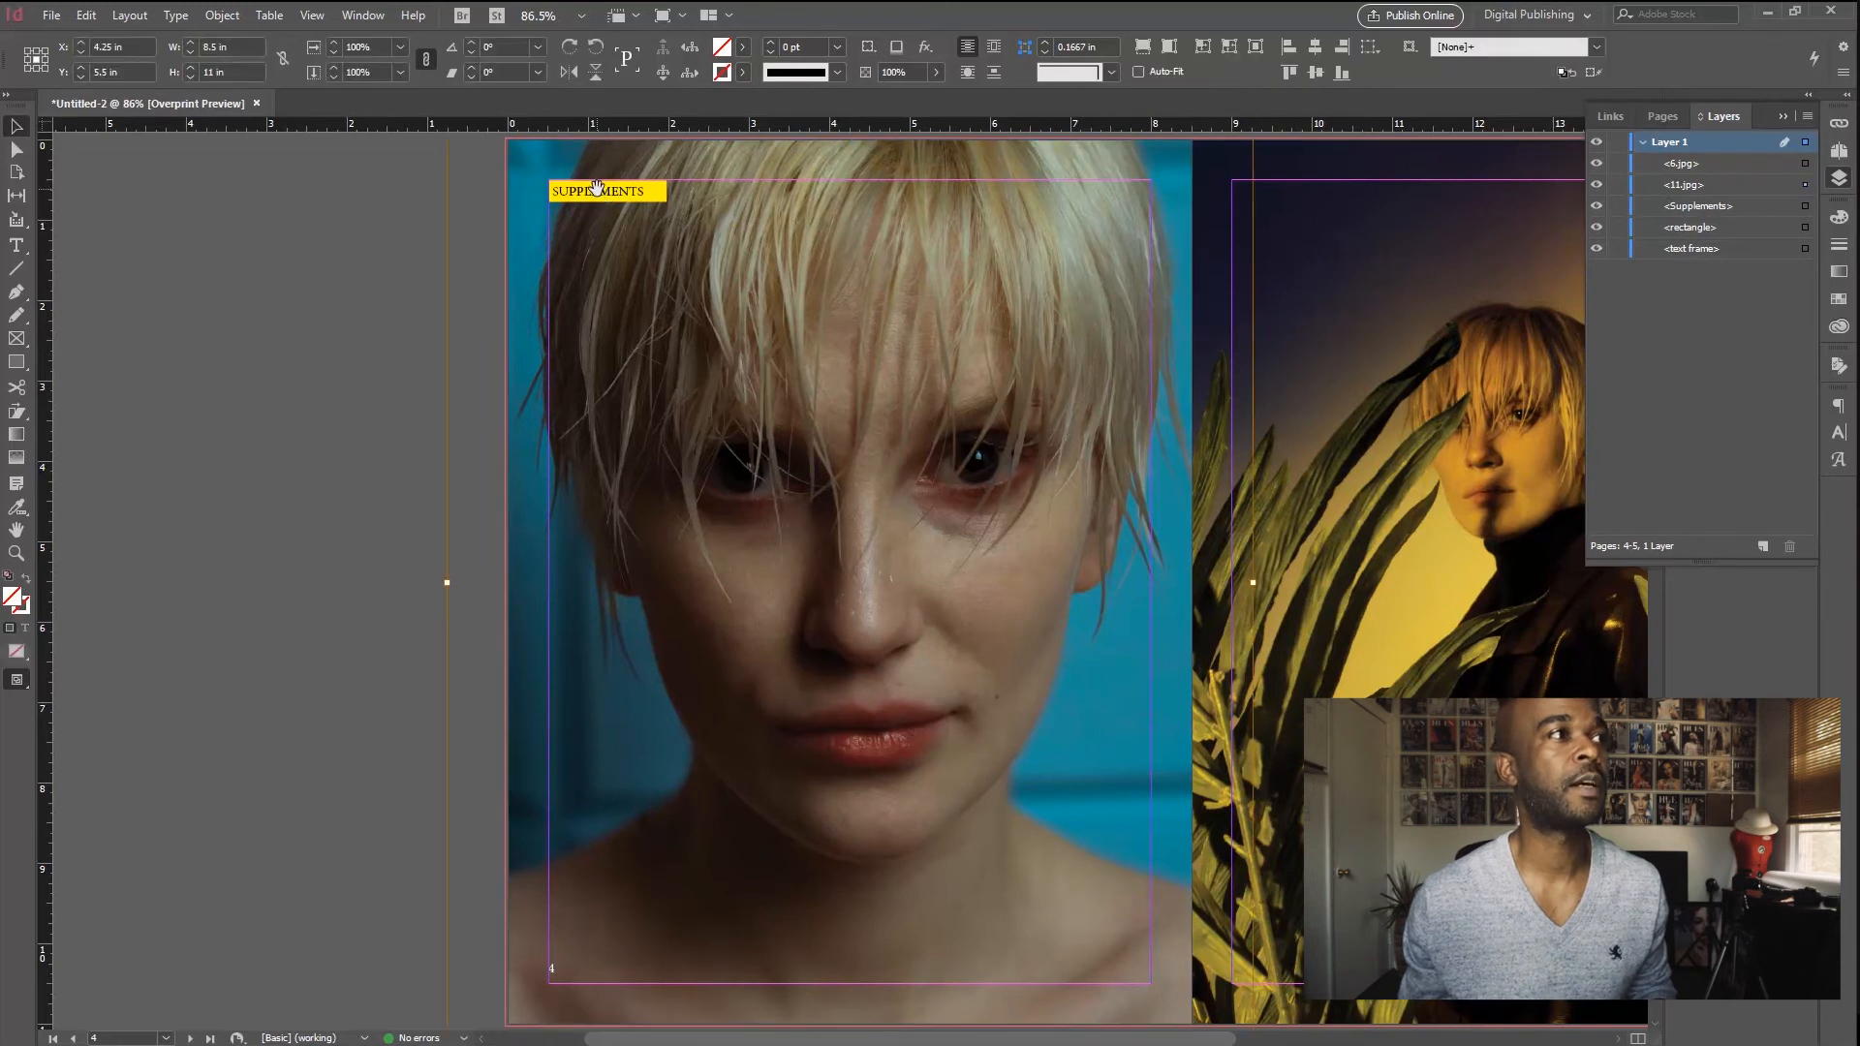
left_click(358, 254)
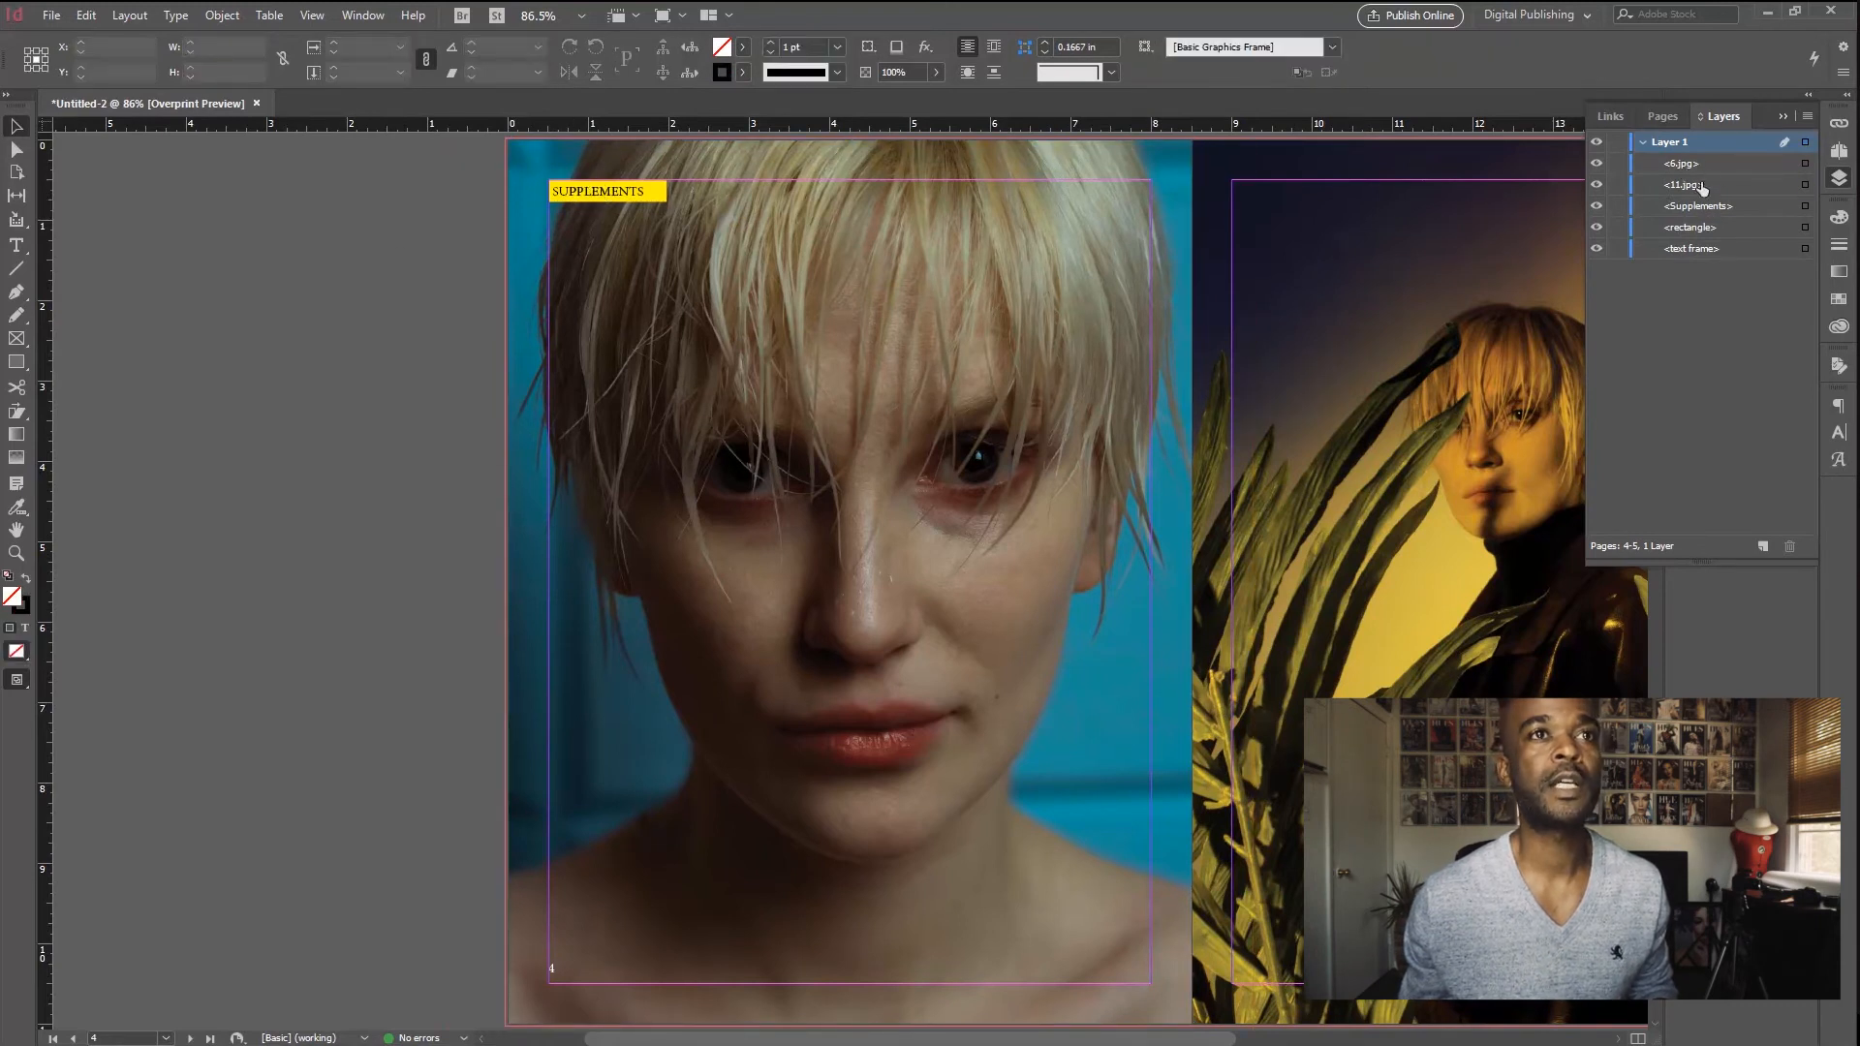
left_click(1597, 163)
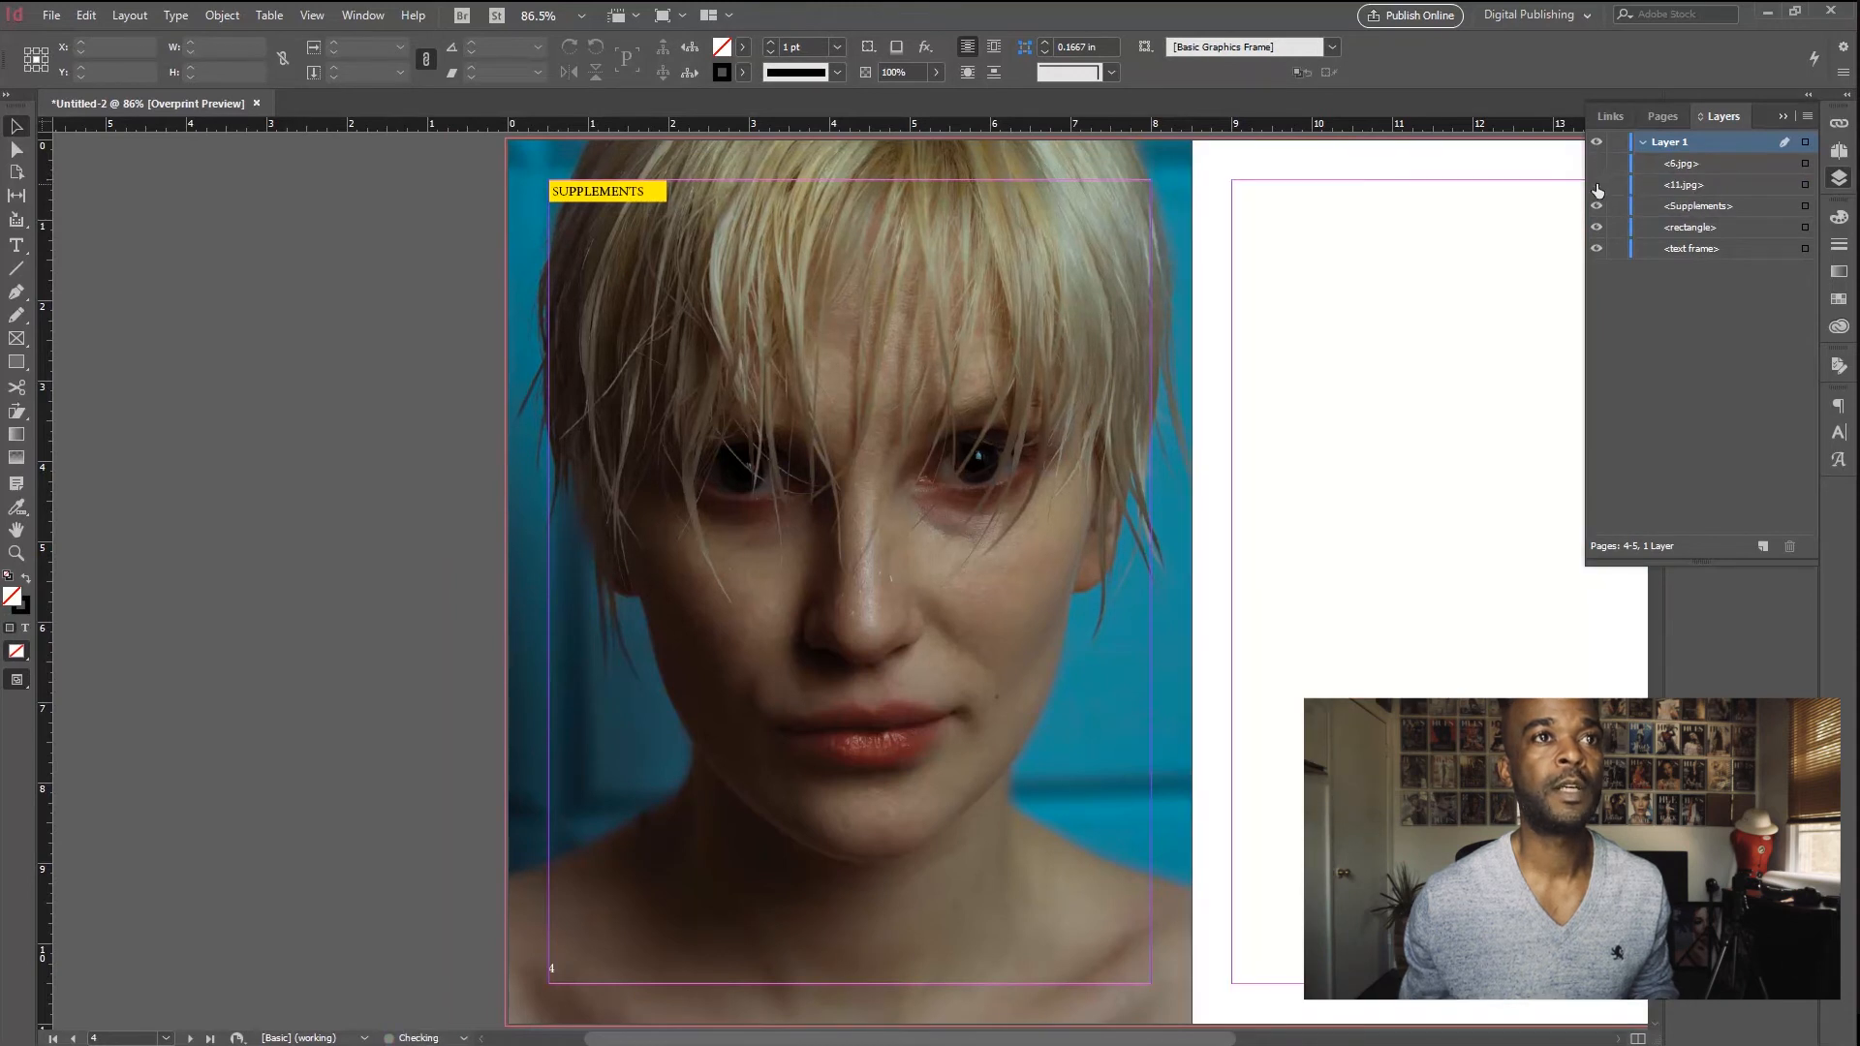
Step: Try selecting the "SUPPLEMENTS" header on page 4 with 11.jpg hidden, and make both the 11.jpg and 6.jpg images visible again
left_click(1597, 184)
left_click(653, 196)
left_click(1597, 184)
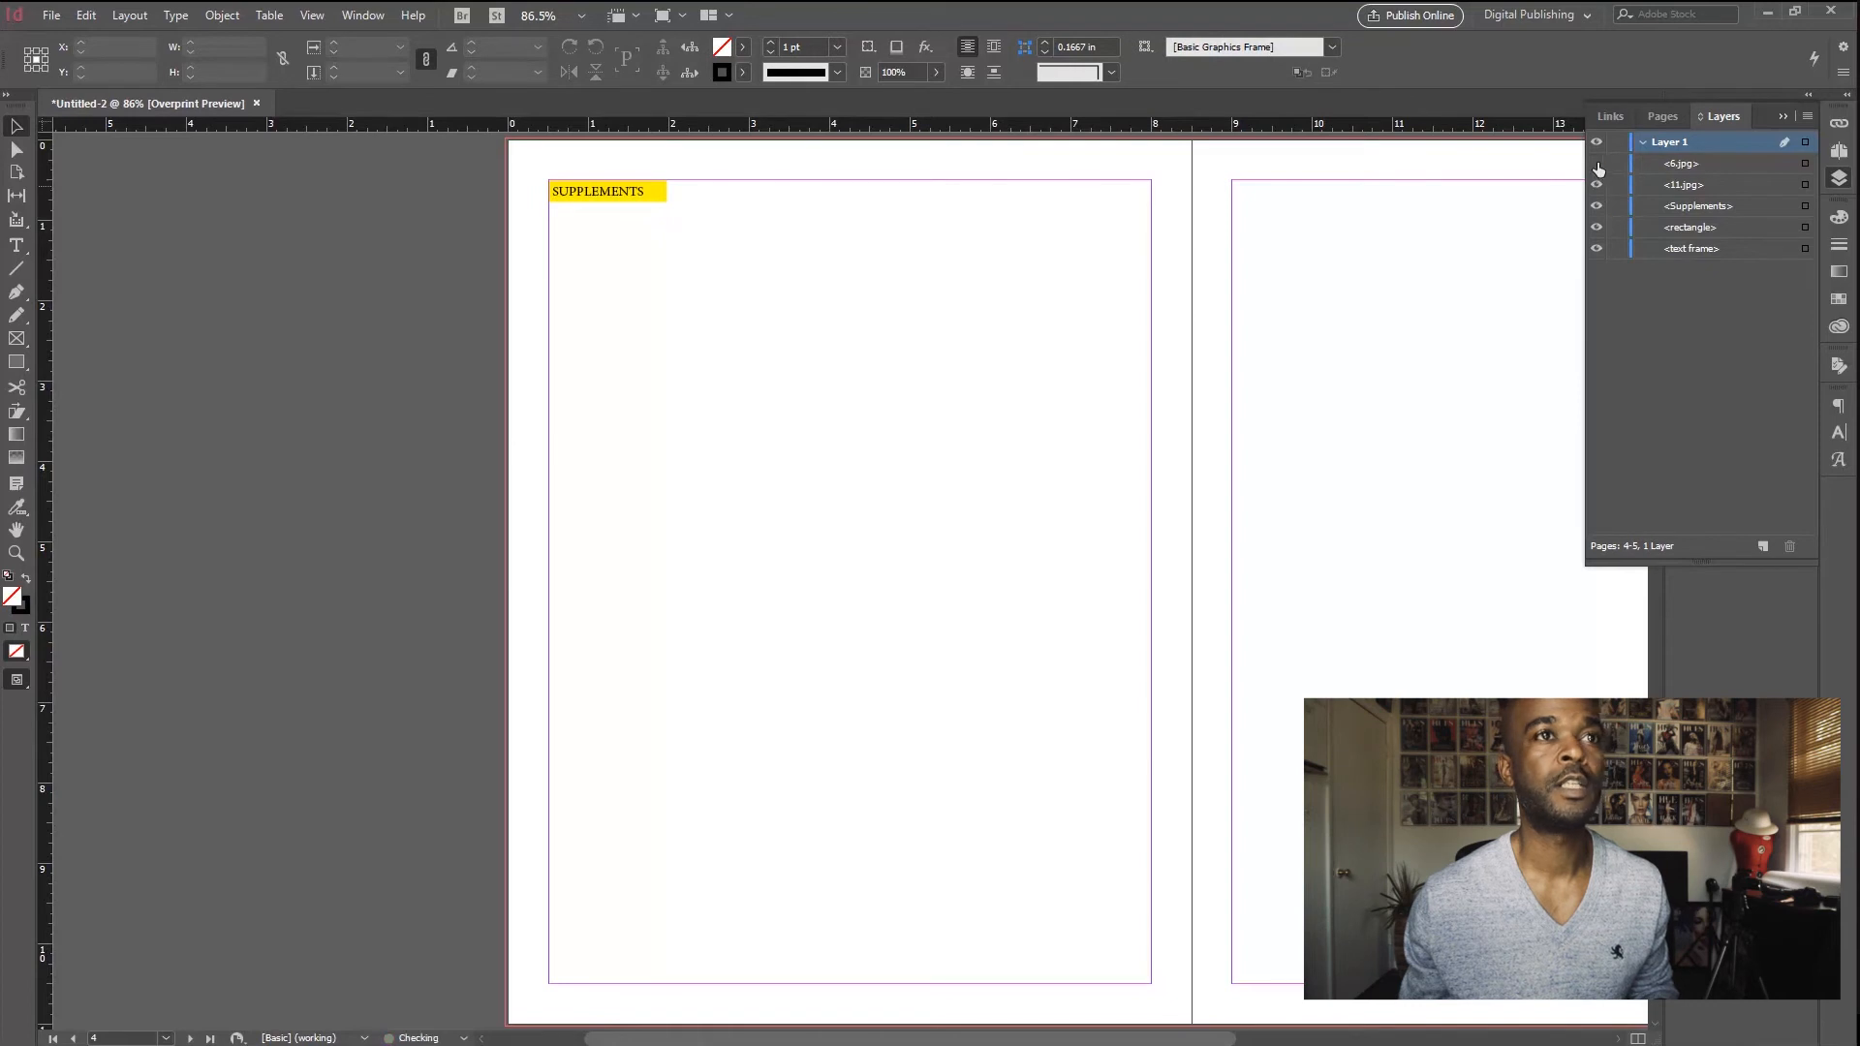
left_click(1597, 163)
Step: Move the 6.jpg and 11.jpg images below the text frame in Layer 1, and test selecting the yellow header rectangle on page 4
left_click(1681, 164)
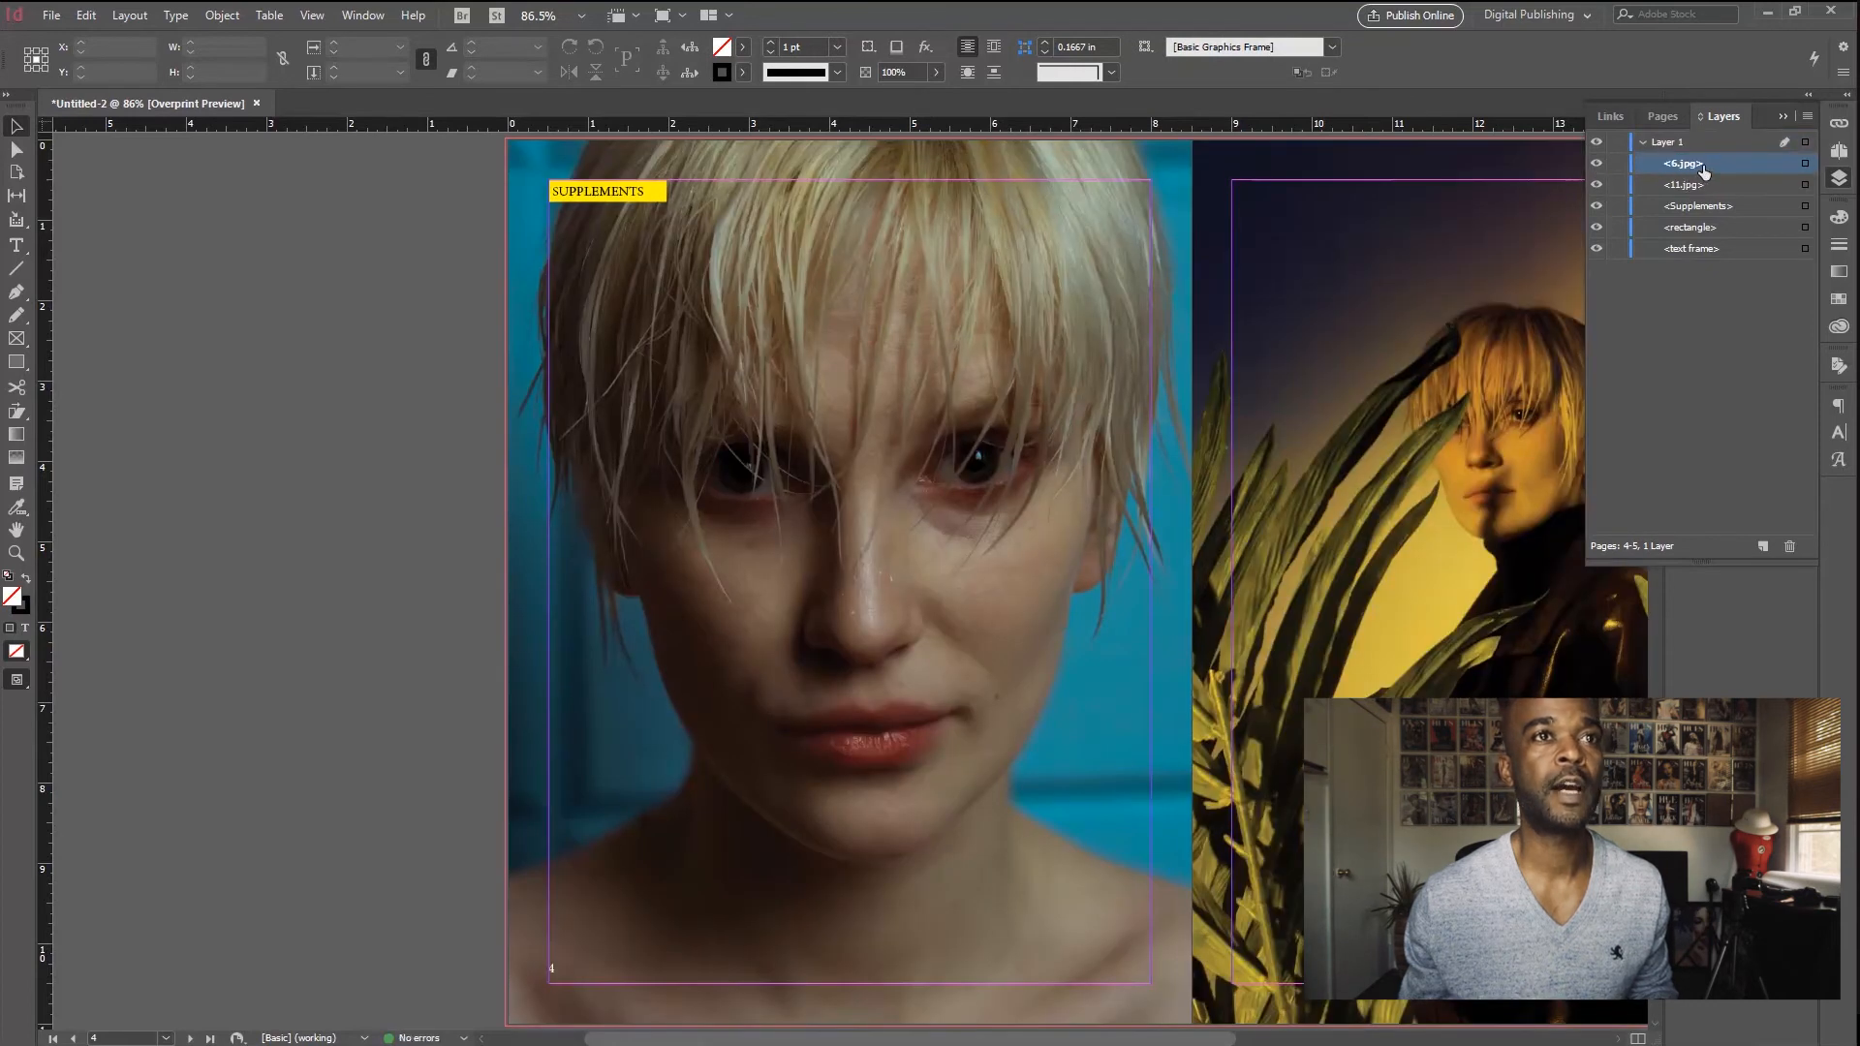
left_click(1702, 186, "shift")
left_click_drag(1723, 161, 1709, 258)
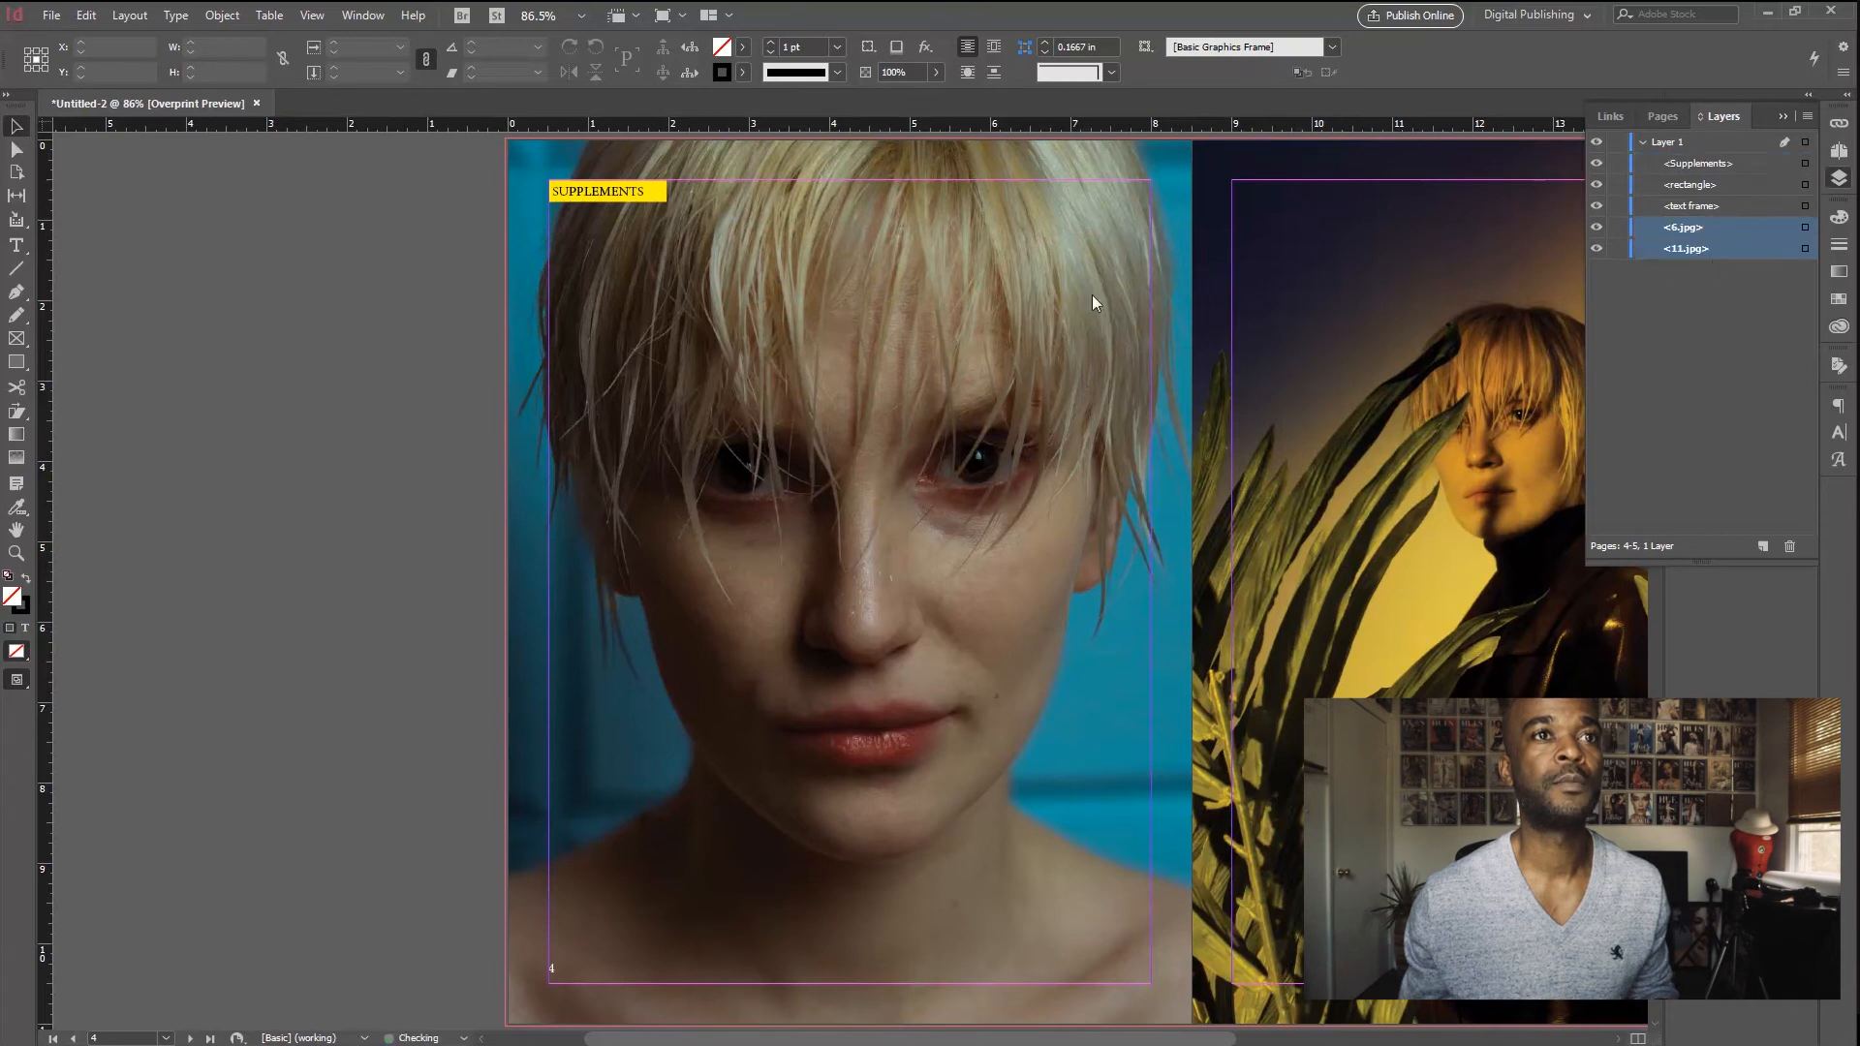
left_click(649, 192)
left_click(653, 191)
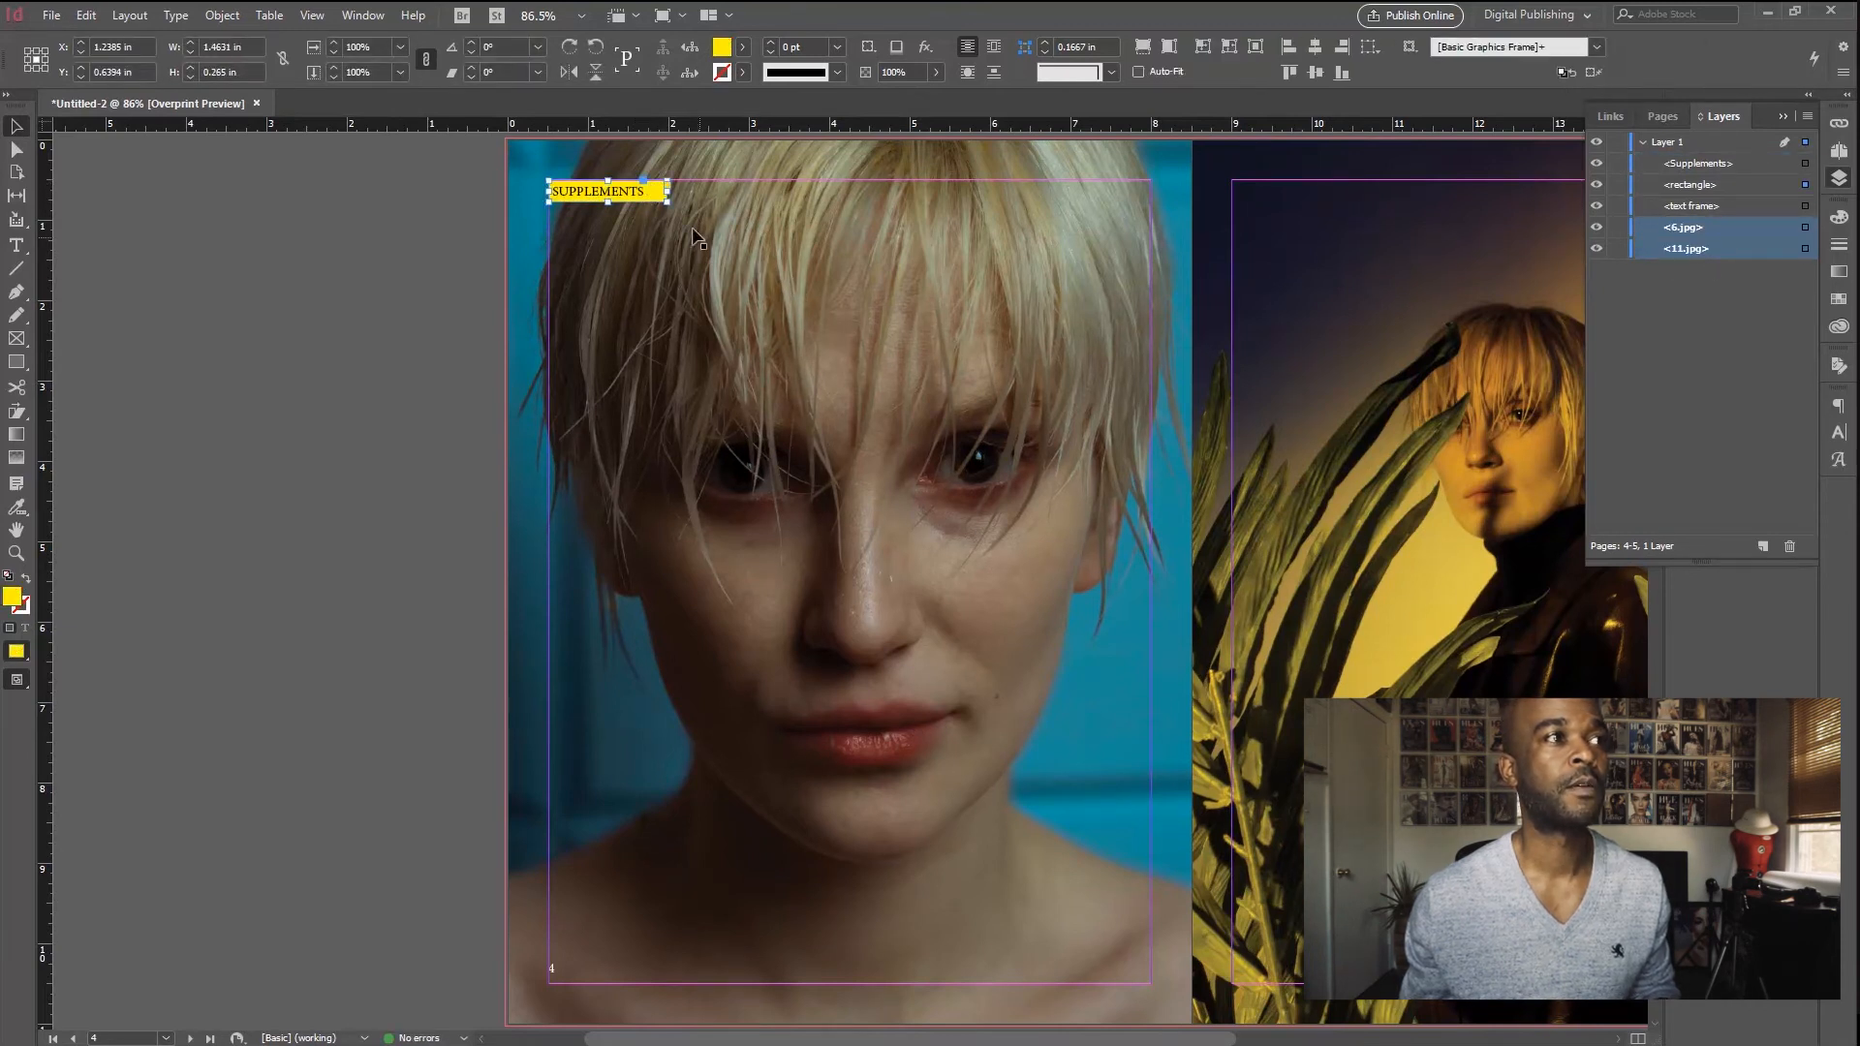
left_click(461, 229)
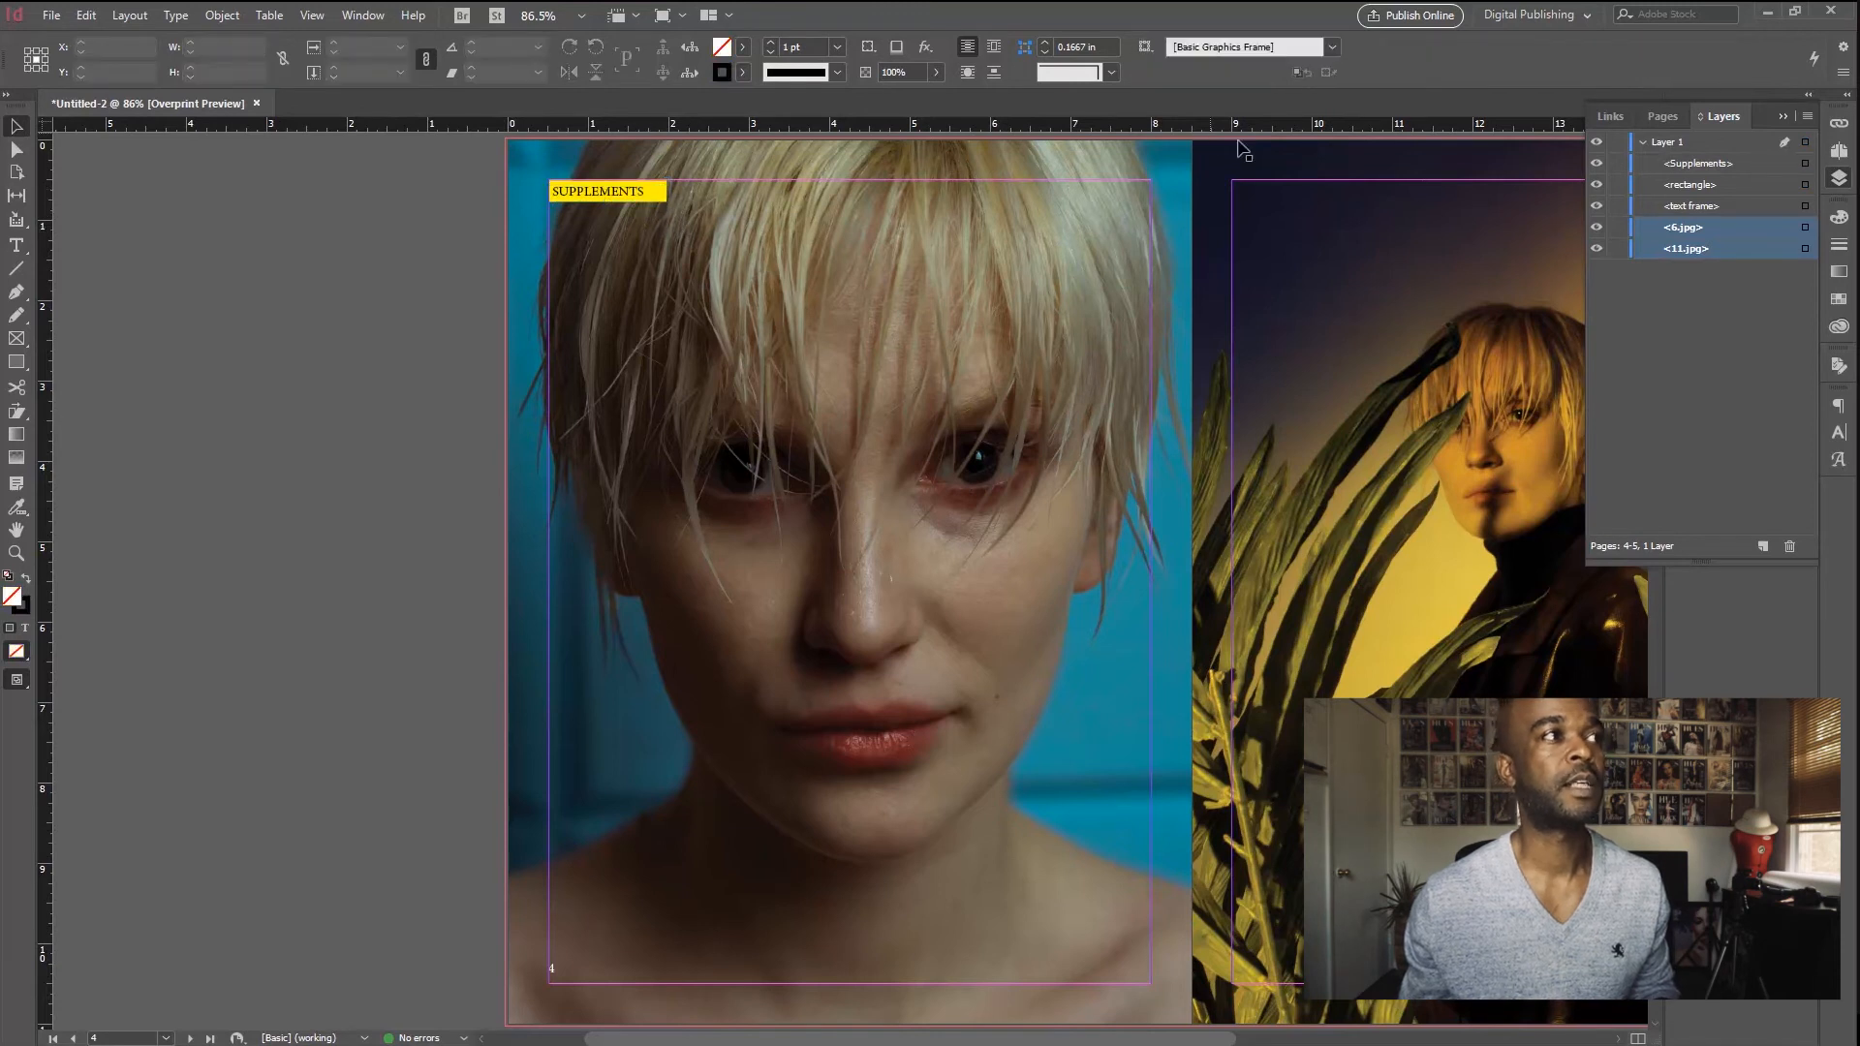
left_click(1255, 308)
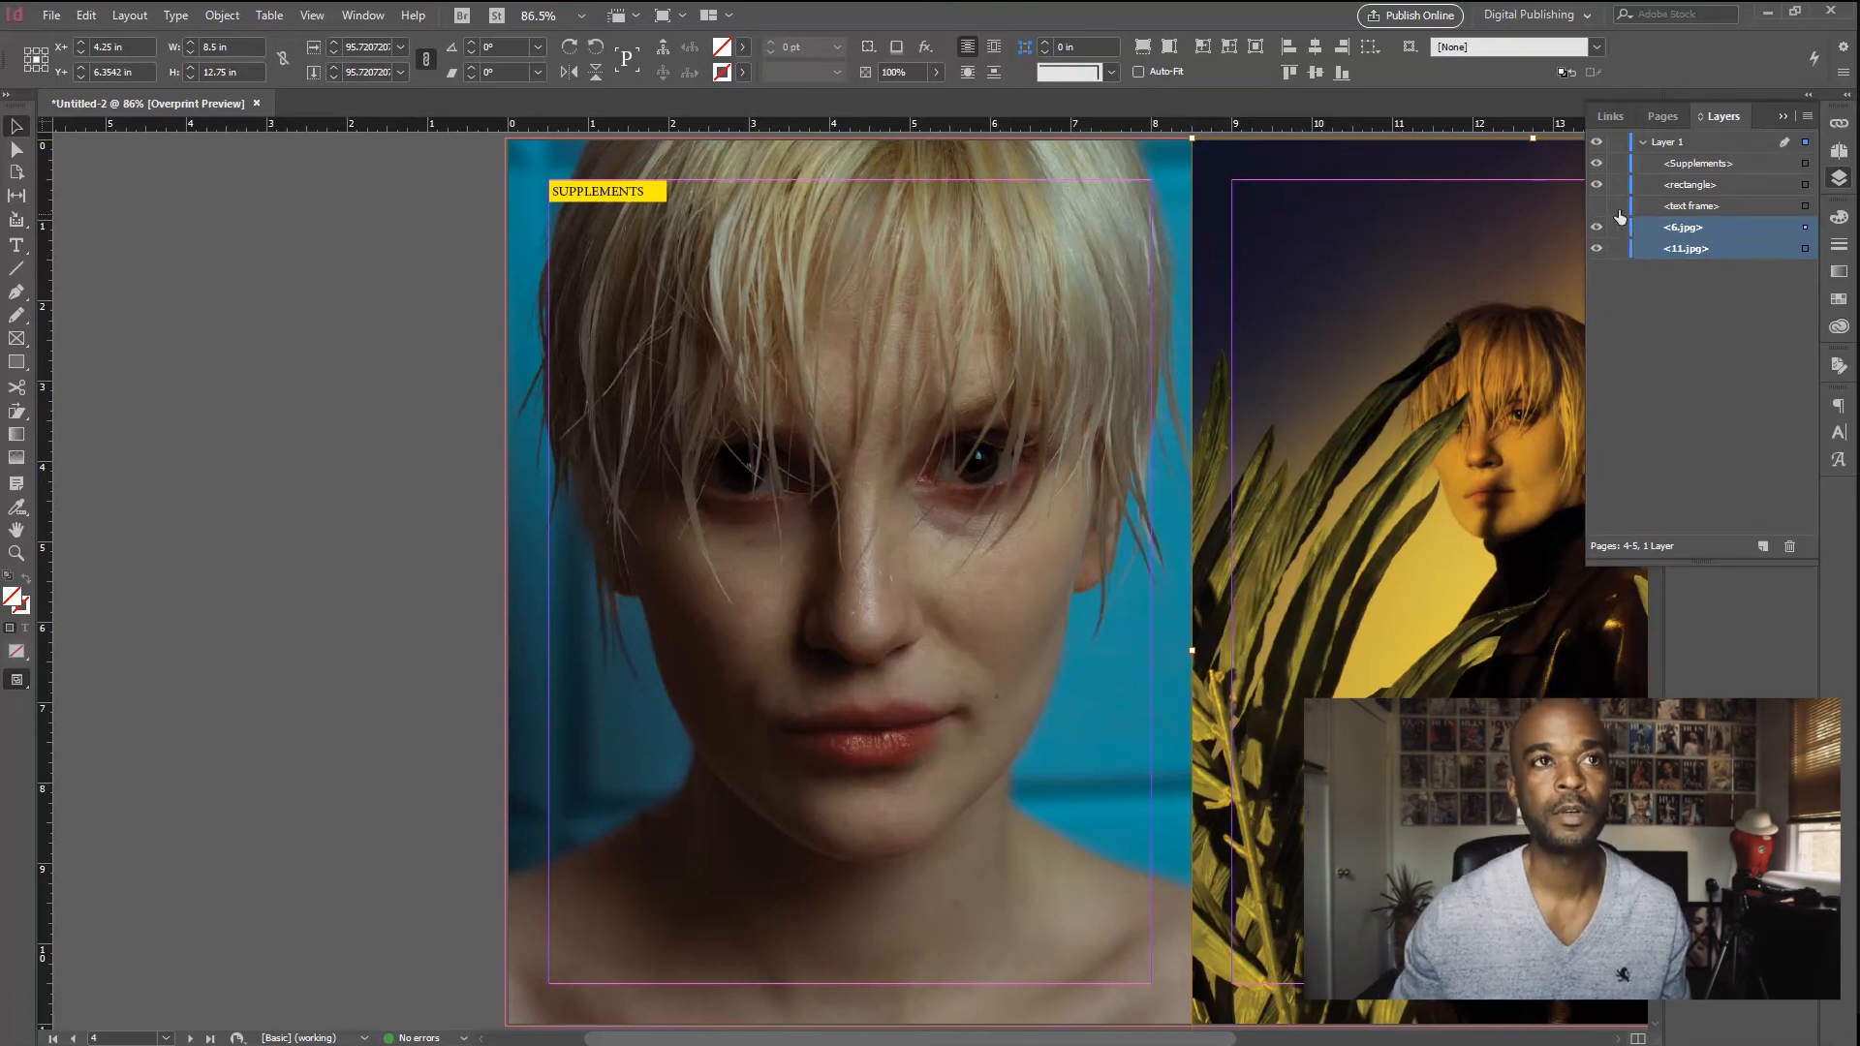
Step: Hide the "SUPPLEMENTS" text and its yellow rectangle on page 4, and show the page-number text frame
left_click(1597, 163)
left_click(1597, 184)
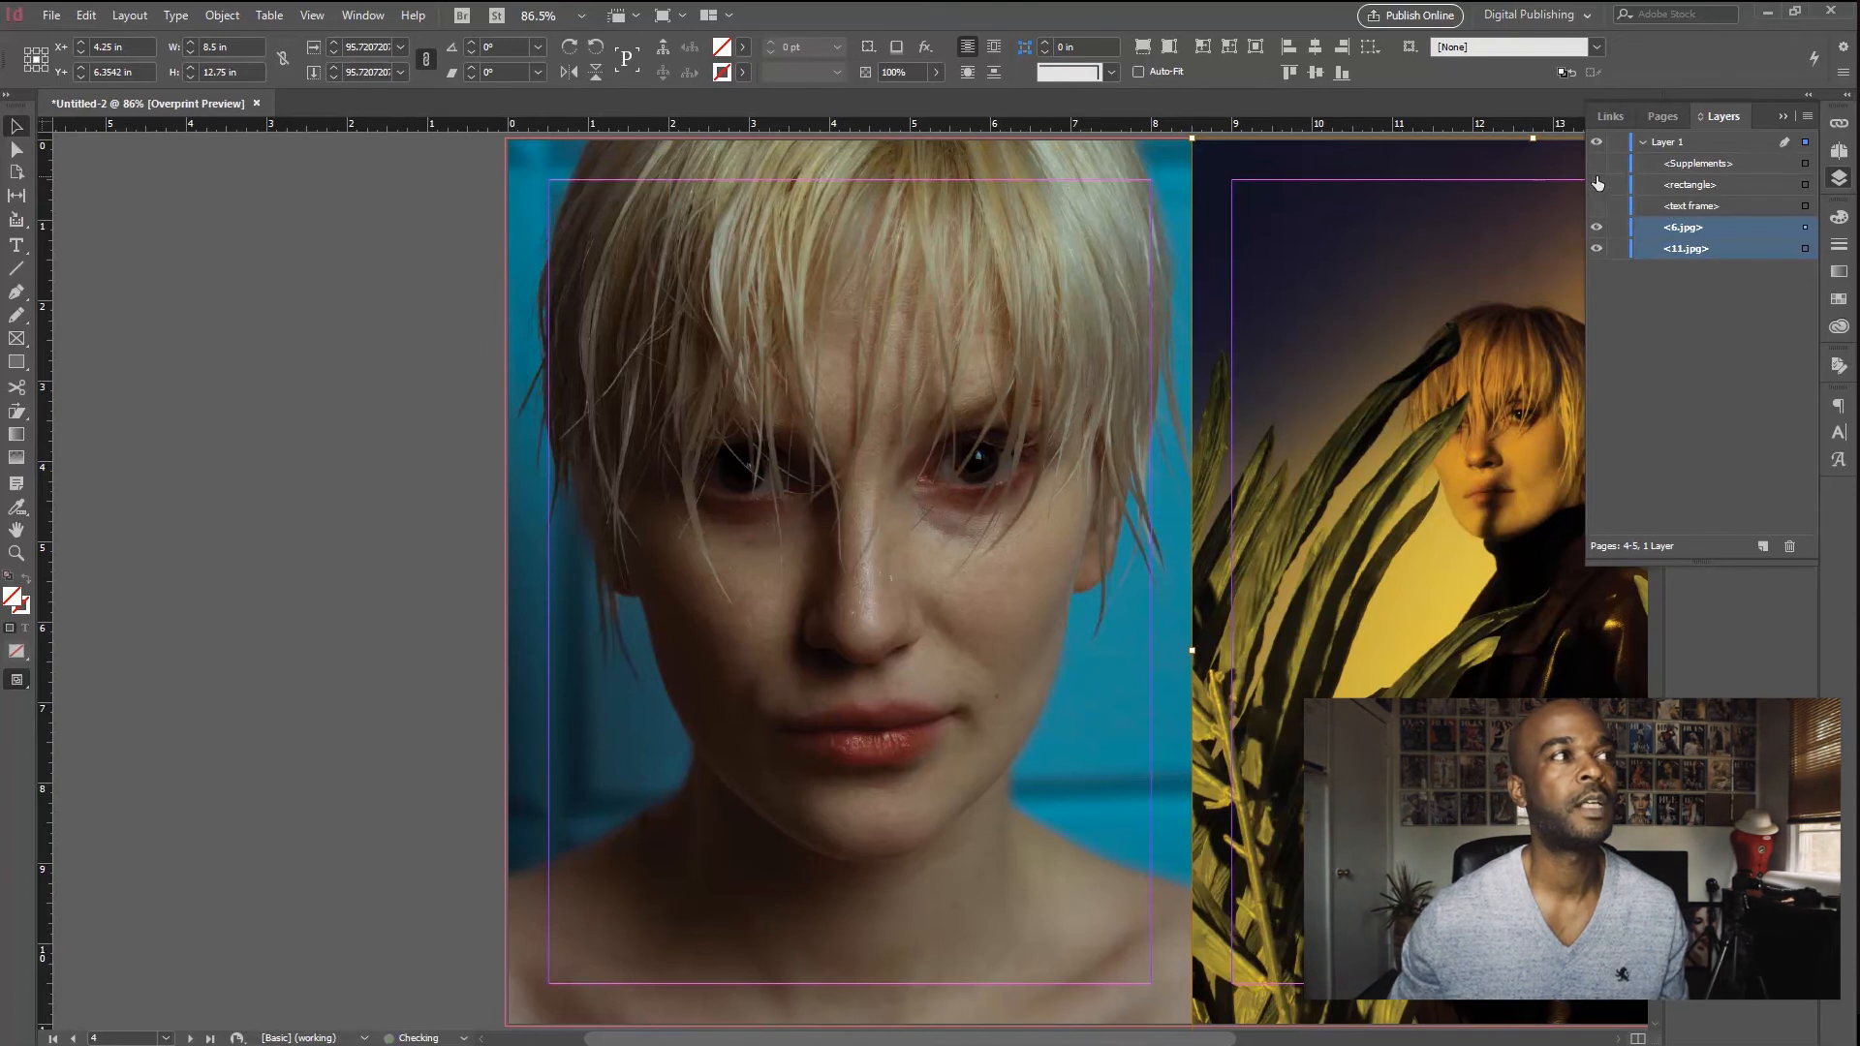
left_click(1597, 206)
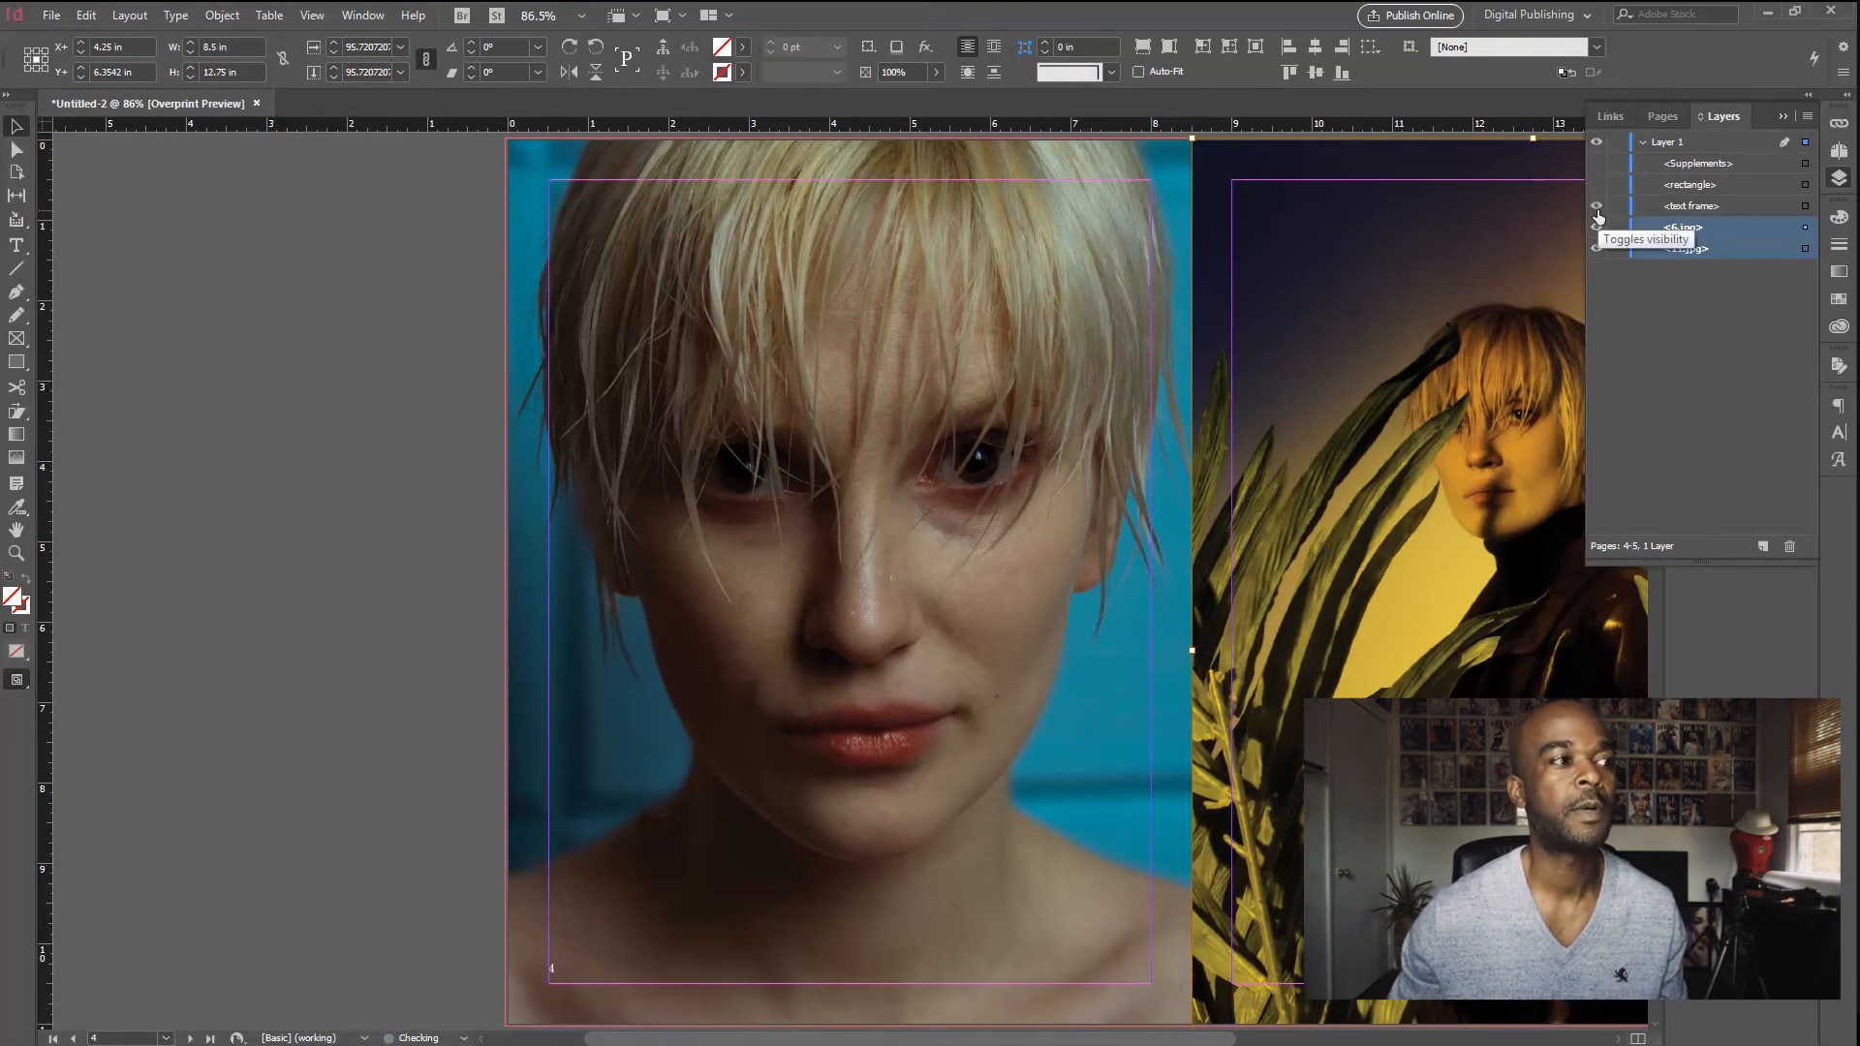
left_click(364, 389)
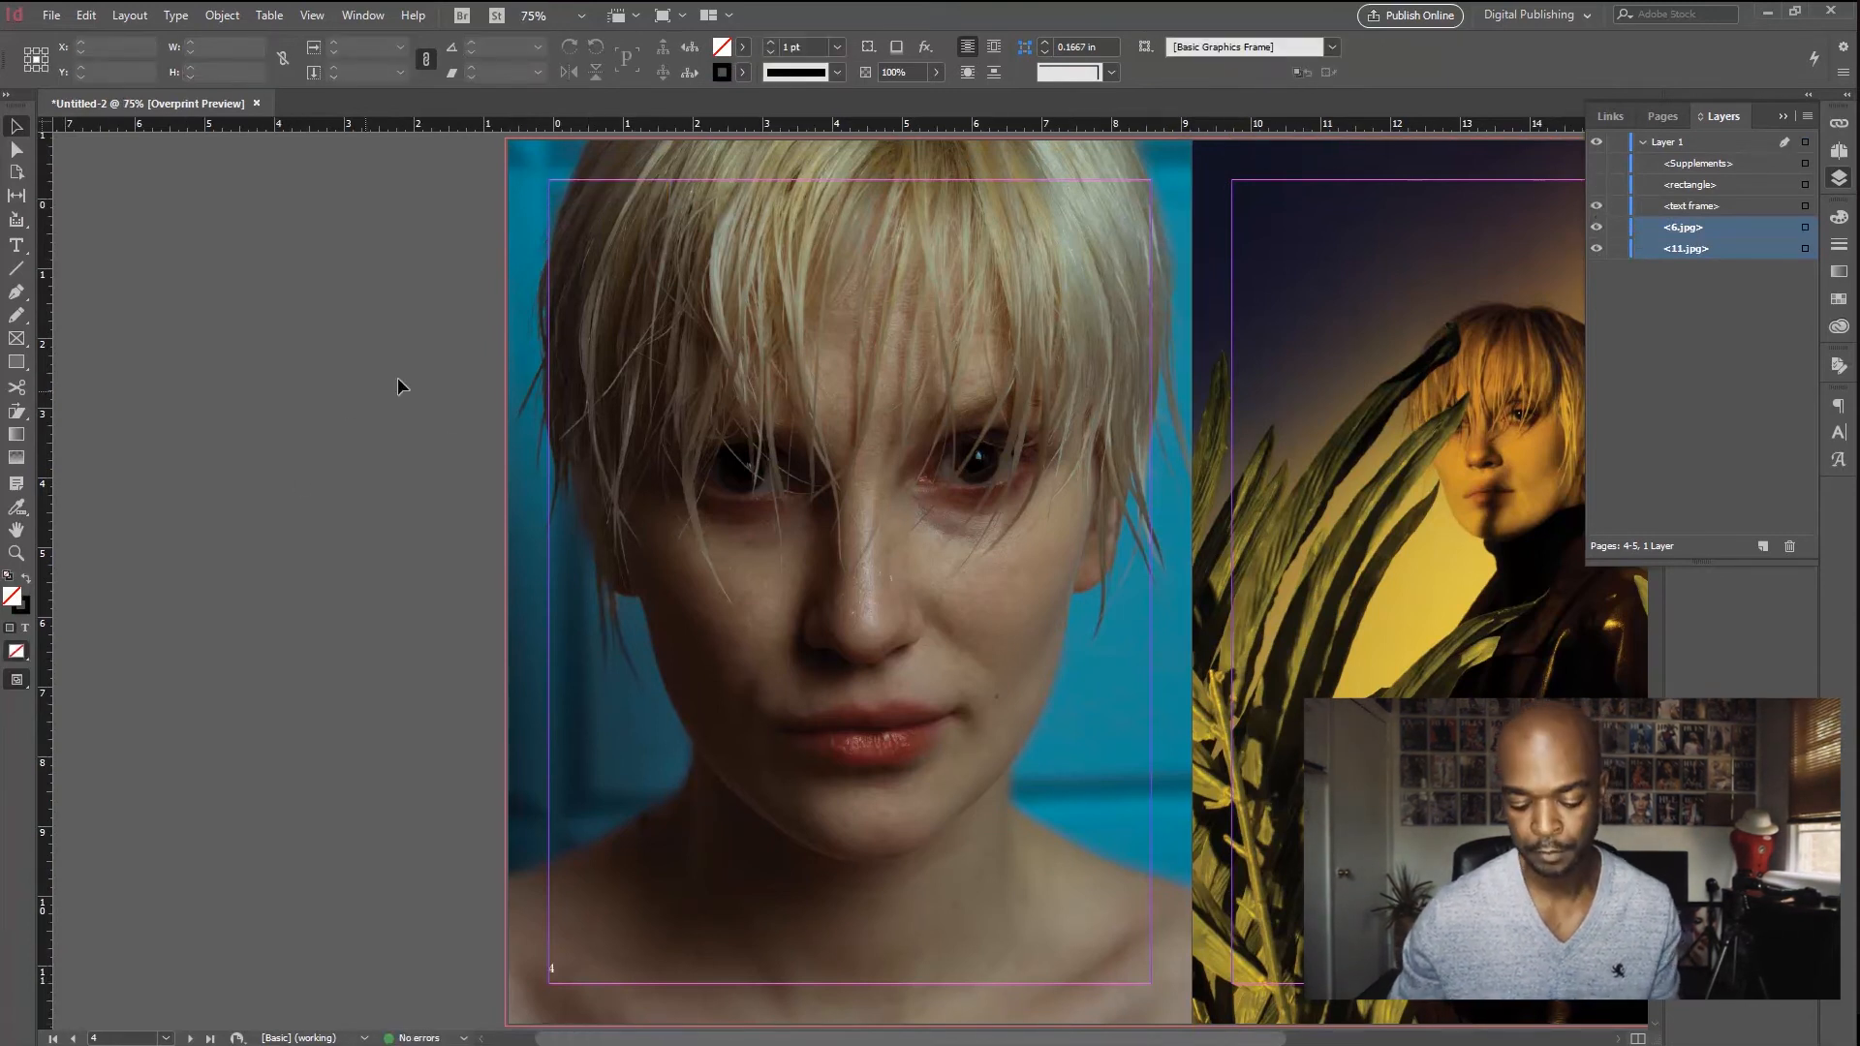
key("ctrl+minus")
Step: Examine the headers and page numbers on the 4-5 spread and compare them with the 2-3 spread
left_click(1664, 115)
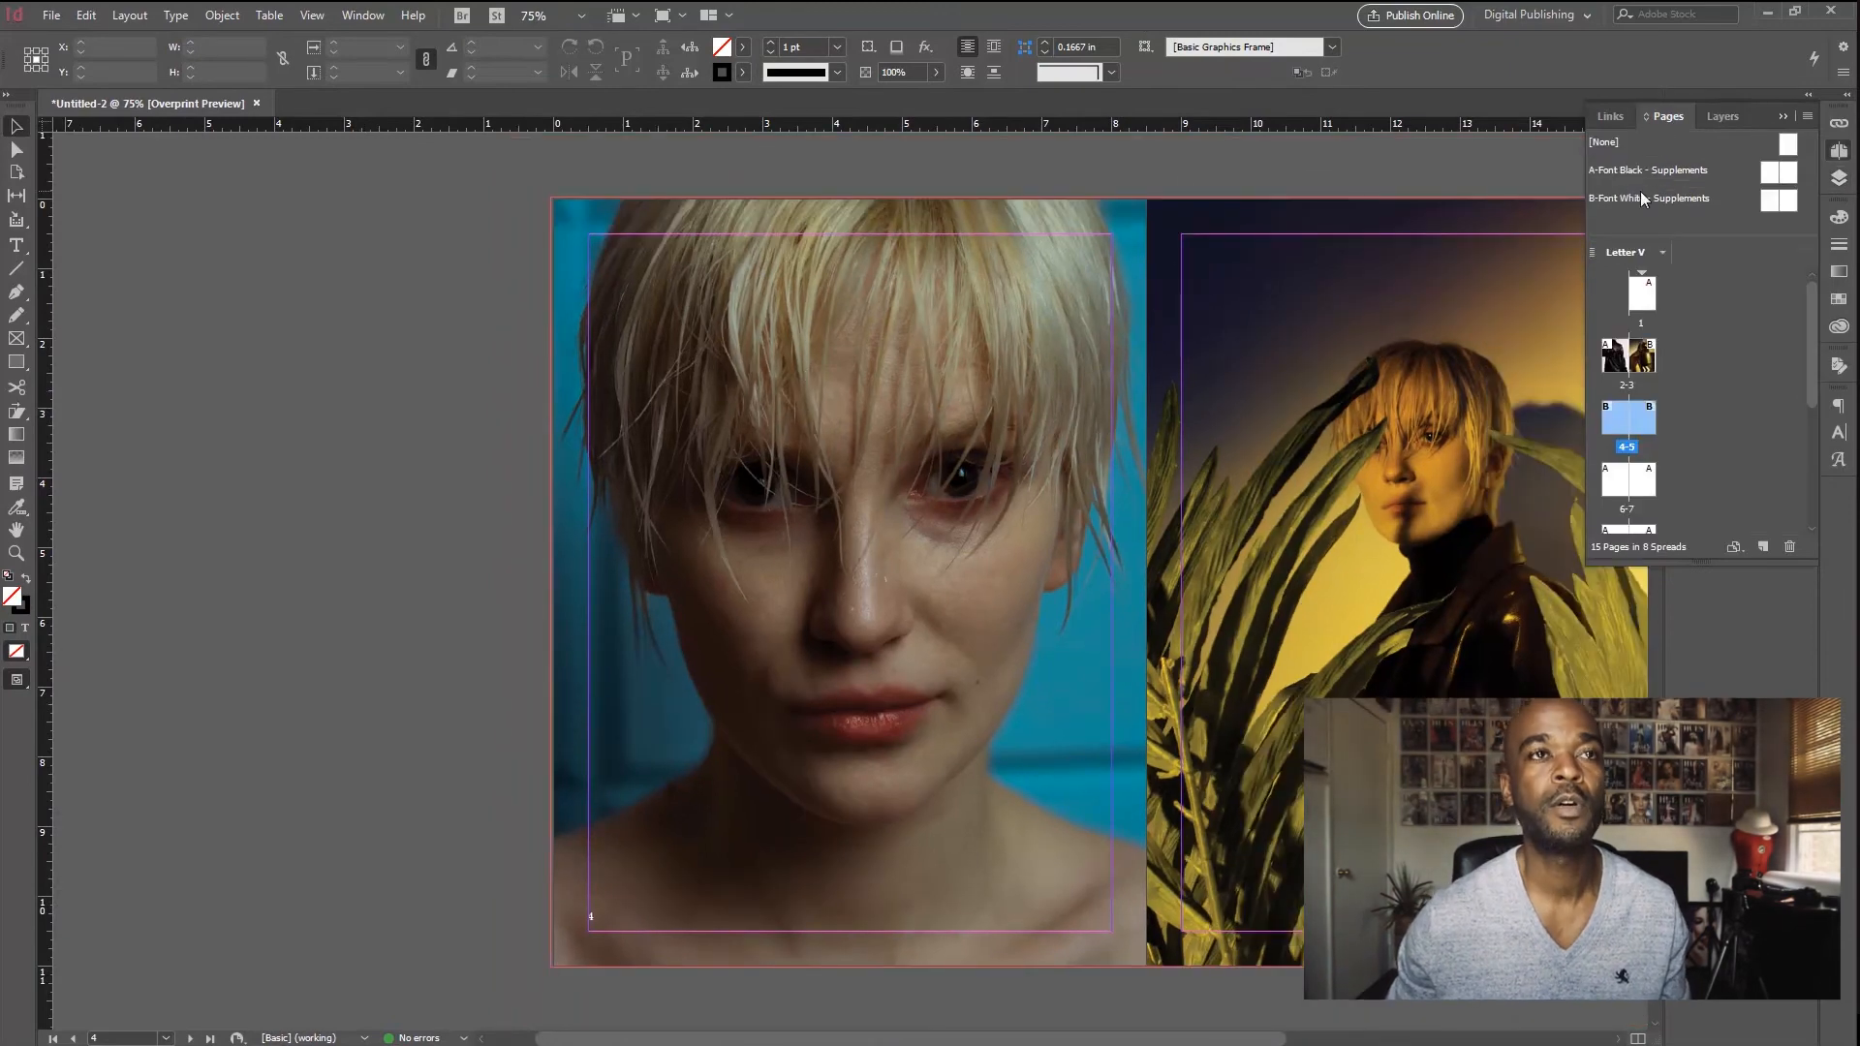
right_click(1630, 422)
left_click(1517, 387)
left_click_drag(1511, 389, 1229, 381)
scroll(1559, 323, "up", 15)
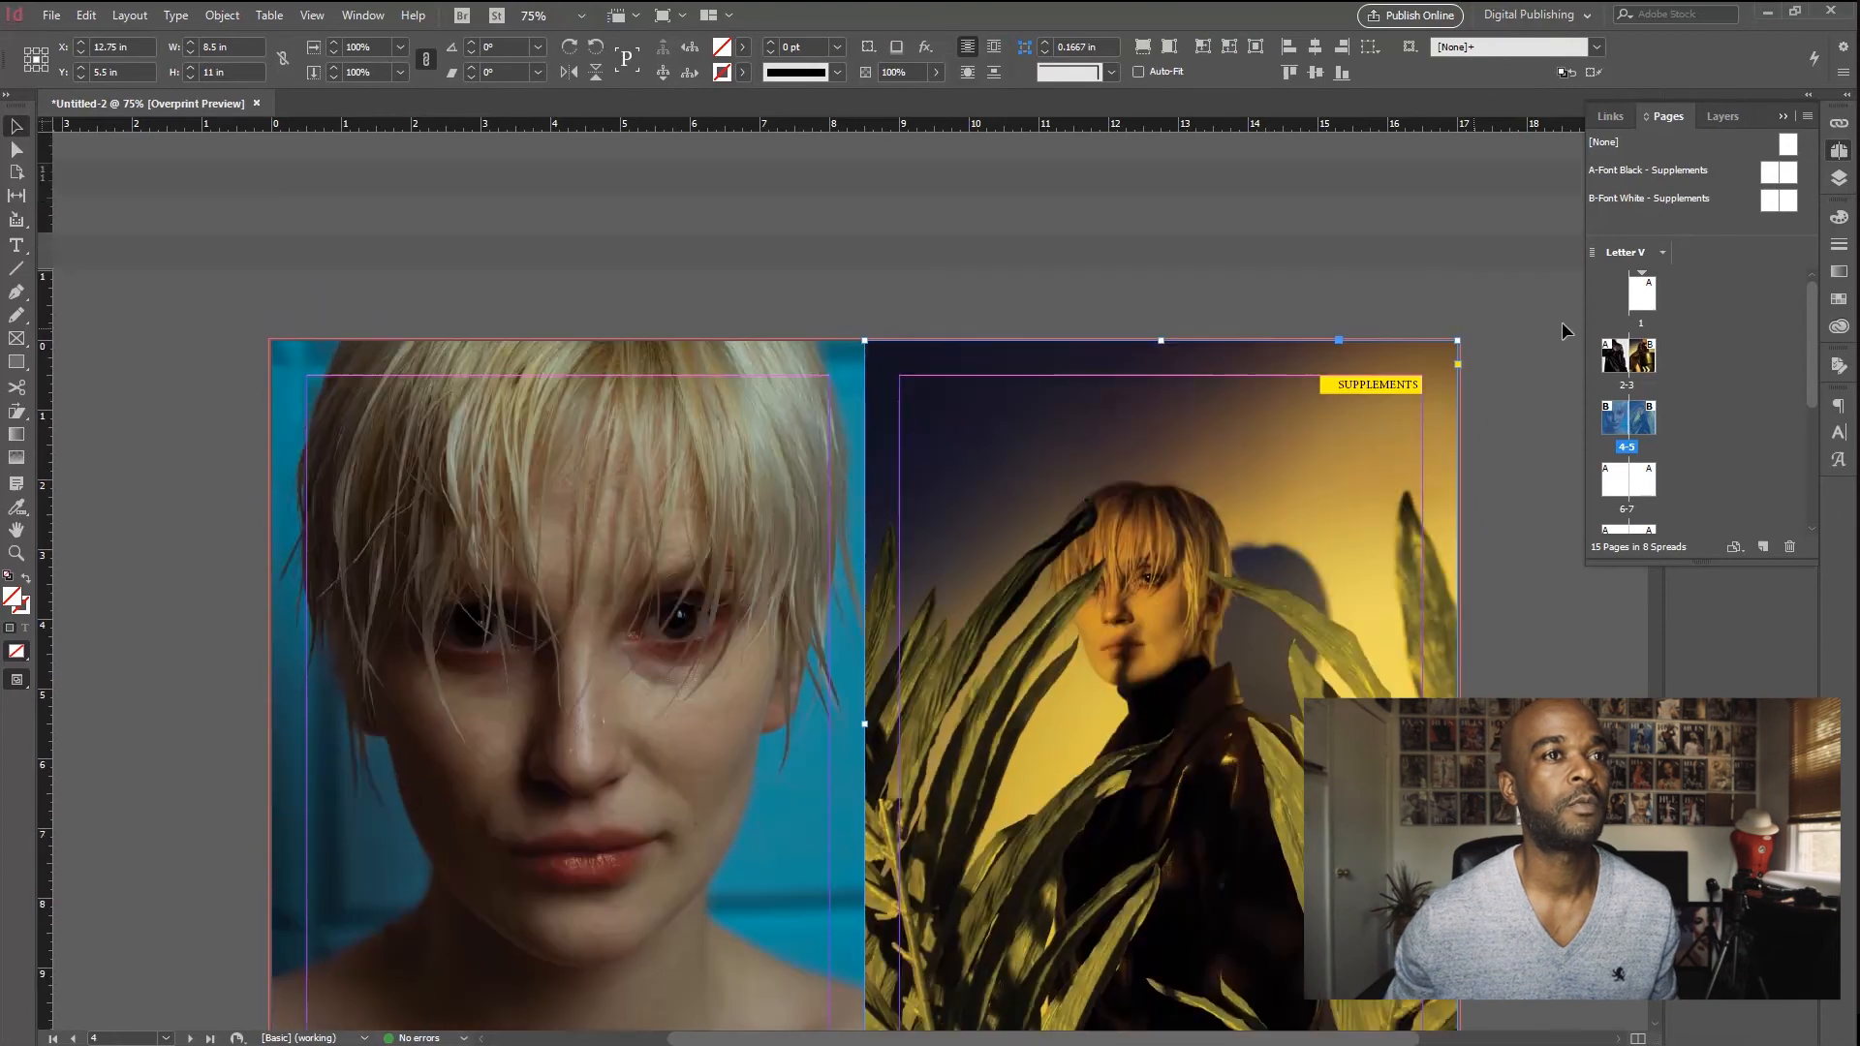
scroll(1535, 327, "down", 8)
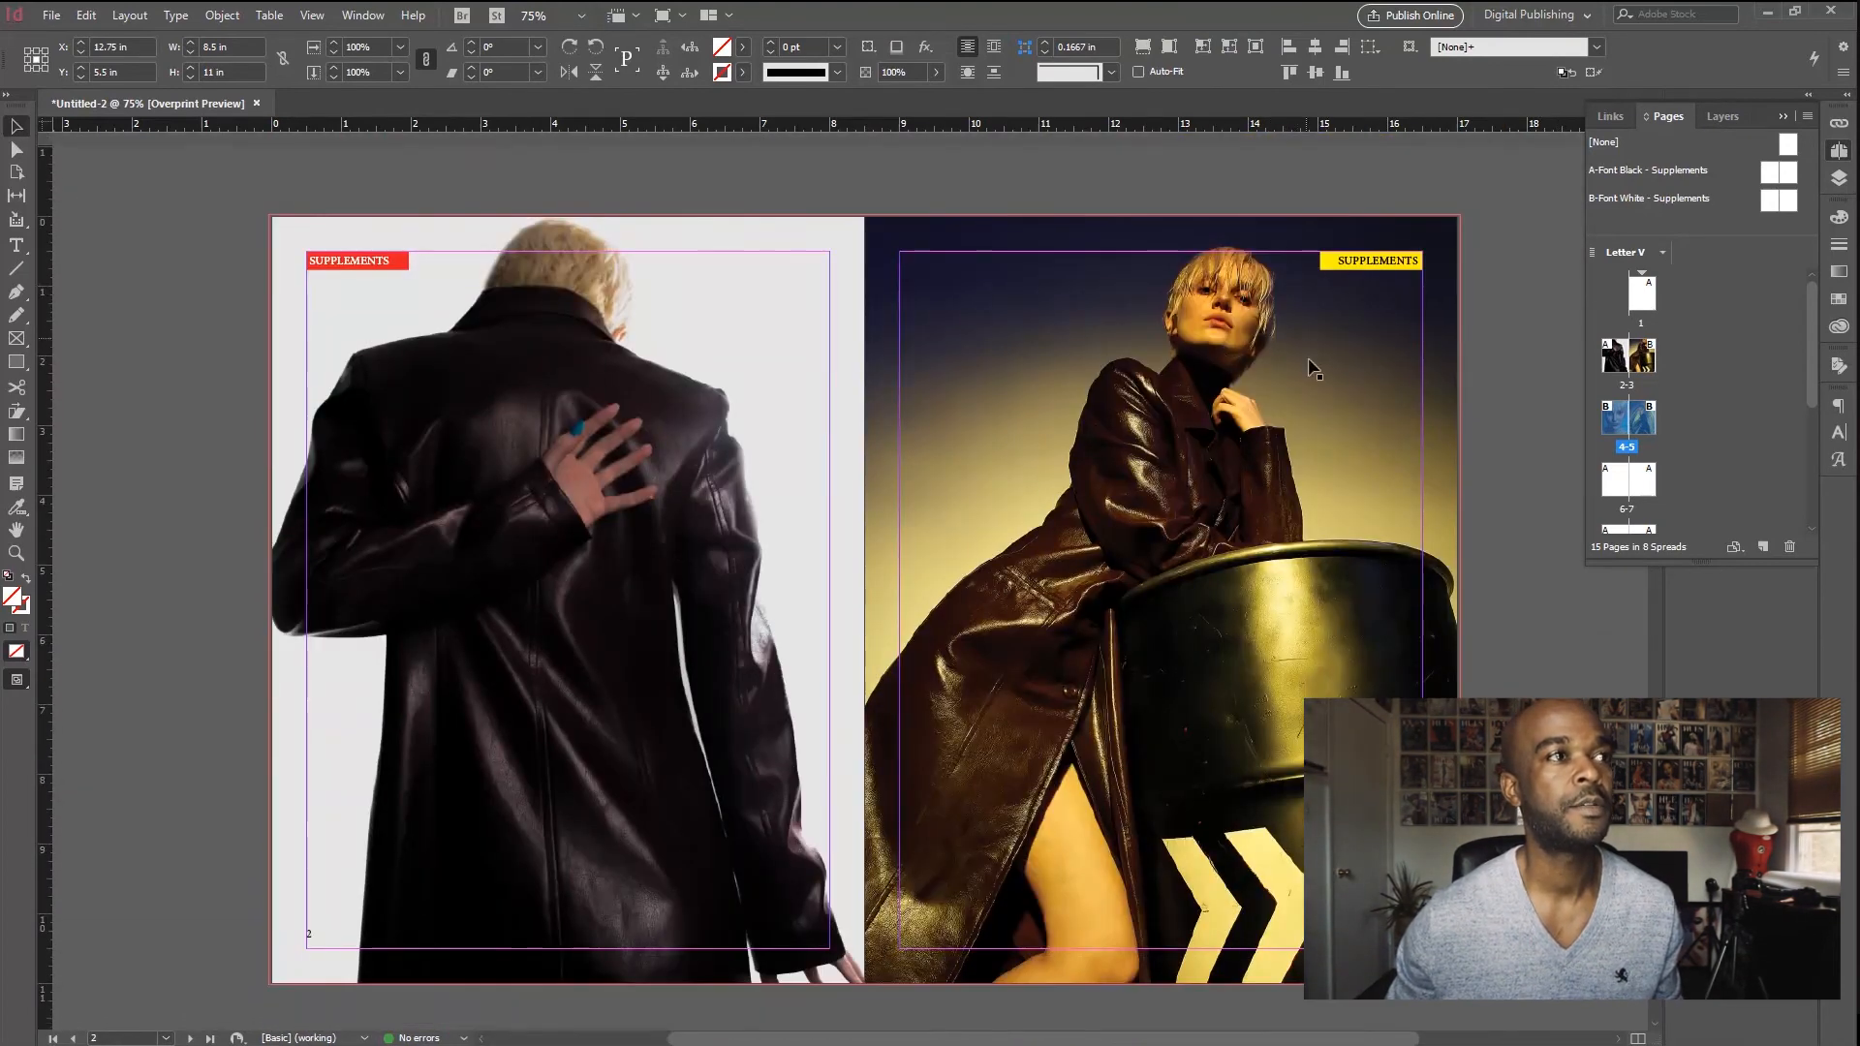
scroll(1308, 344, "down", 2)
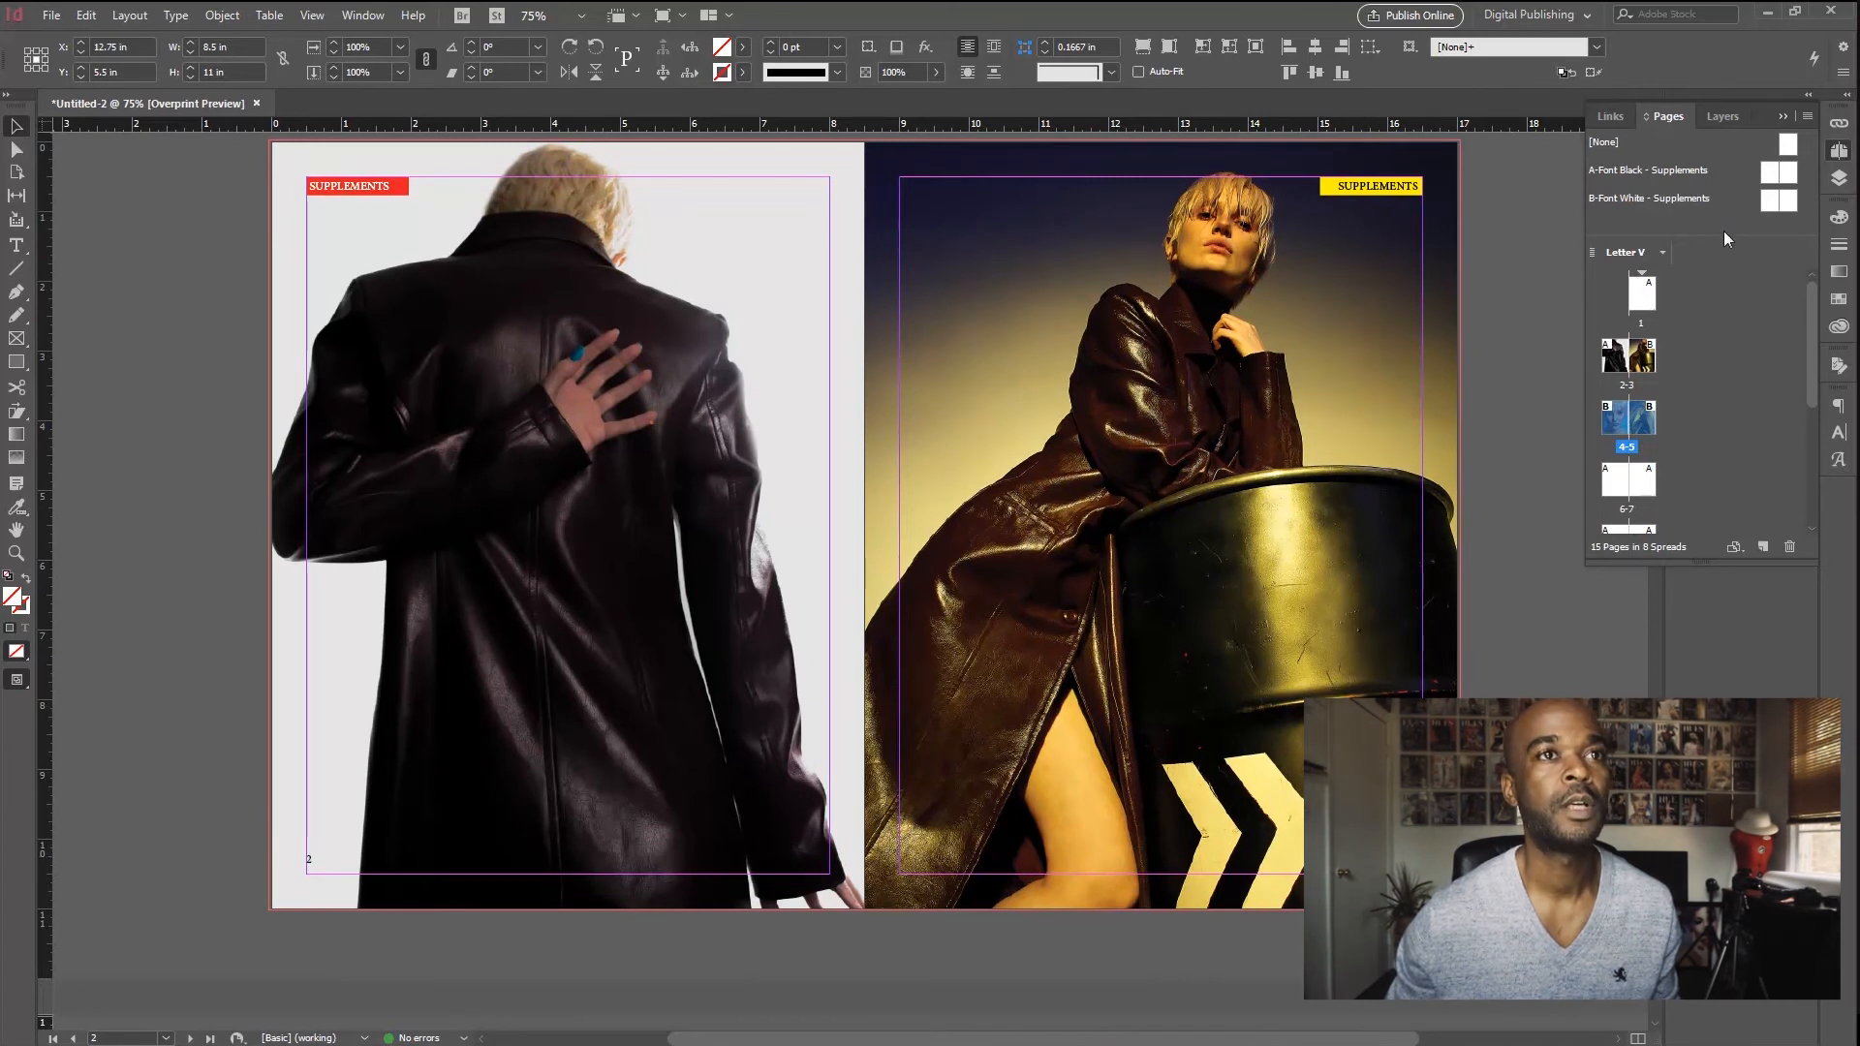
Step: Open the recent 7HUES HOMMES document 01_JAN_2018 - II.indd and enlarge the page overview to show all its masters
left_click_drag(1723, 239, 1717, 308)
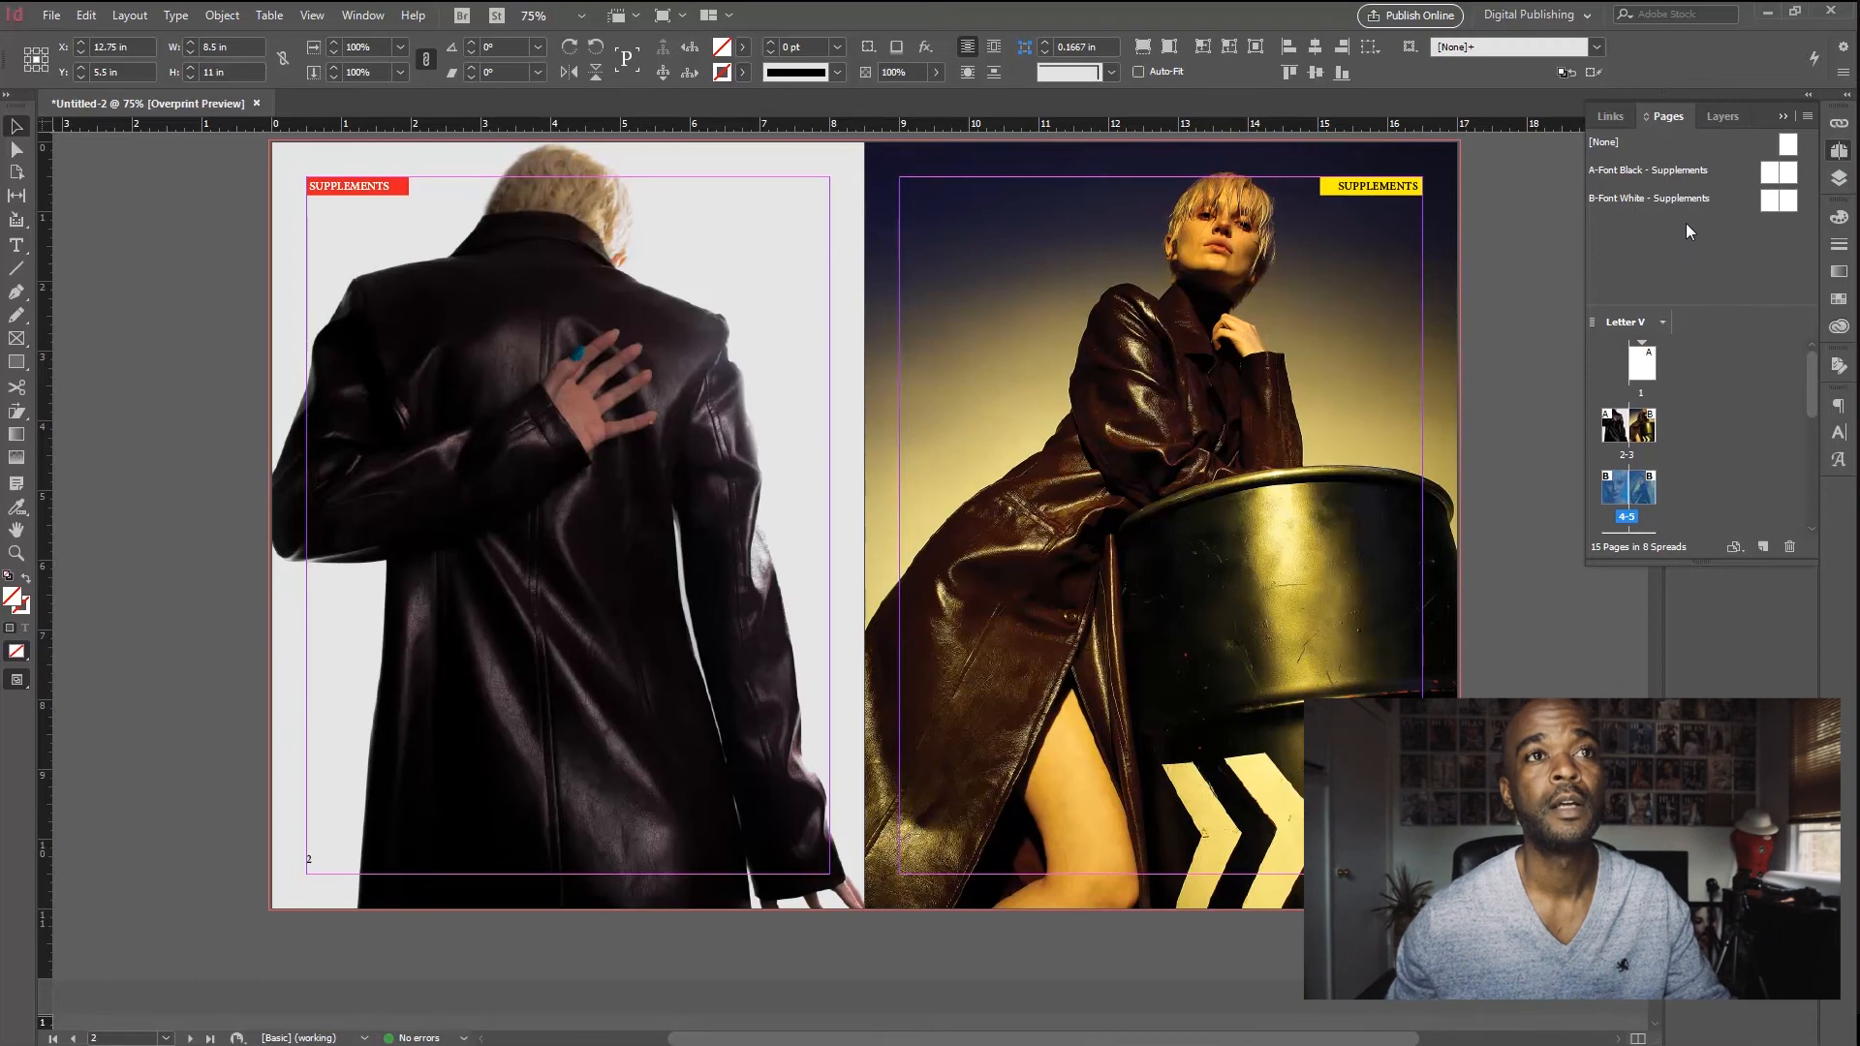
left_click(51, 16)
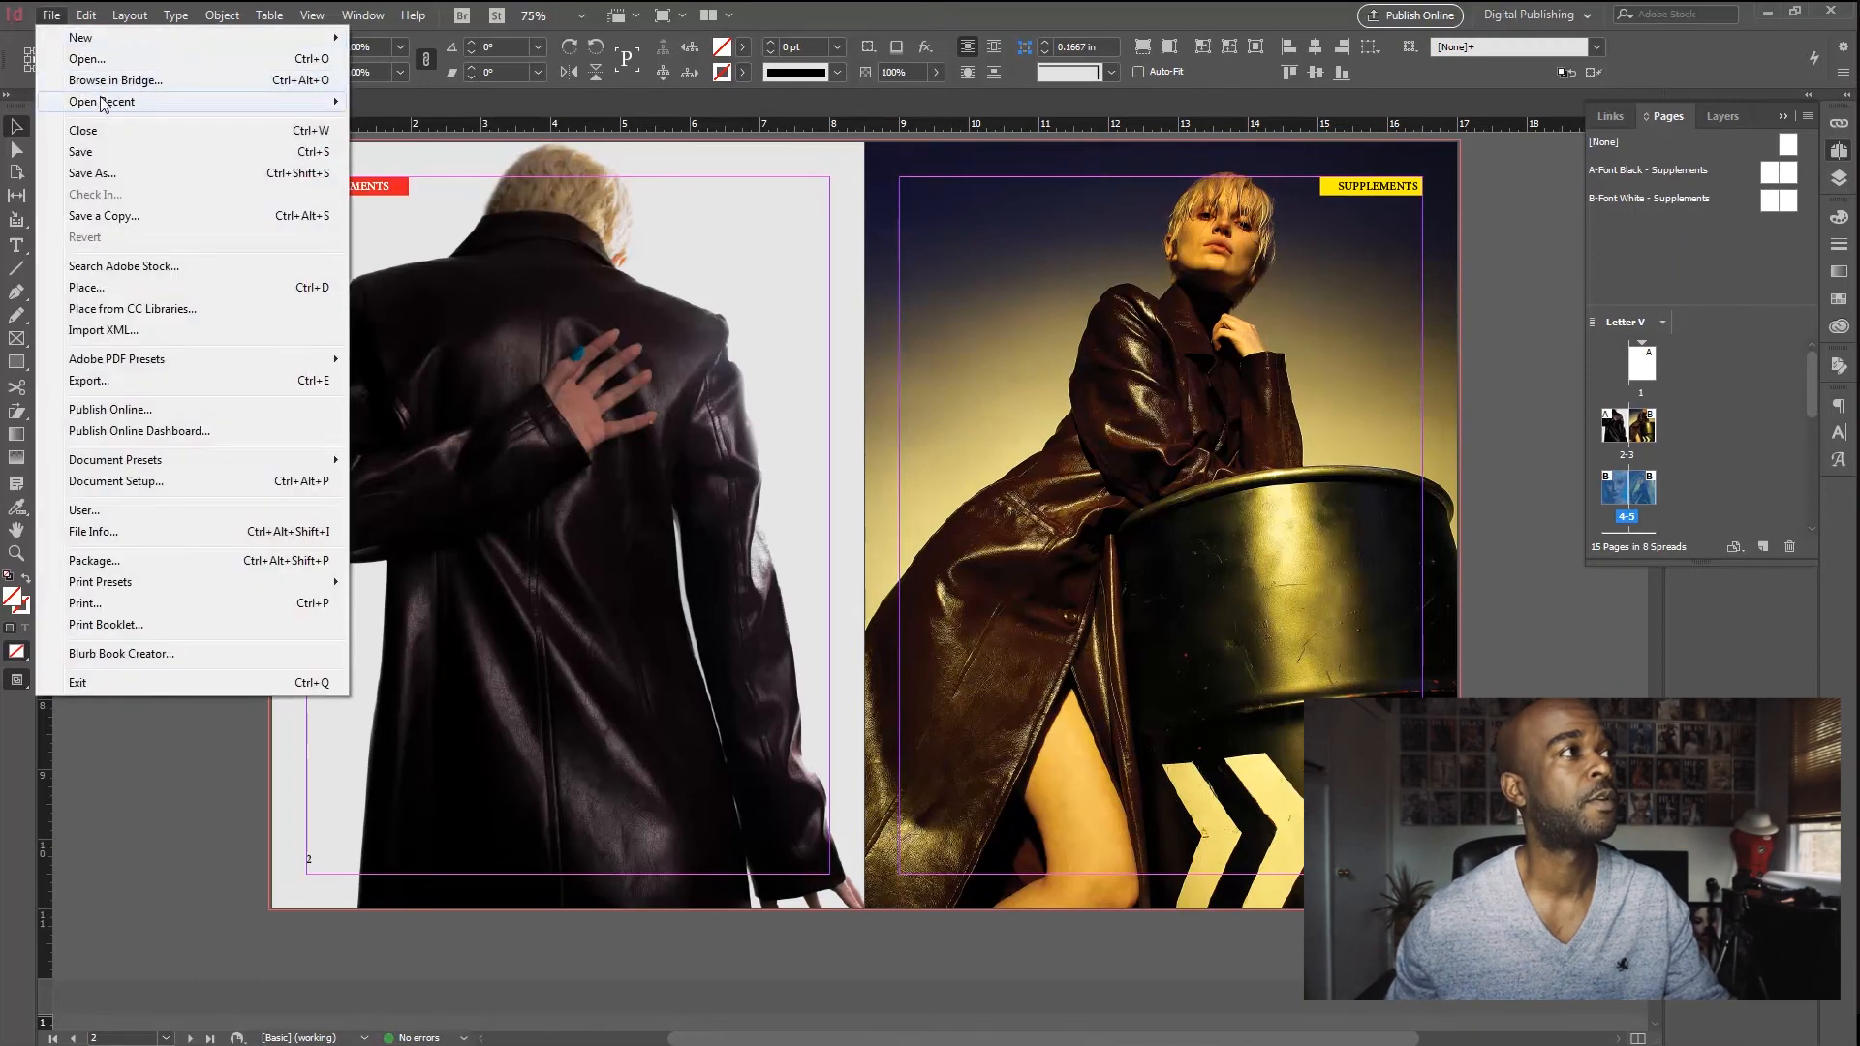
mouse_move(101, 101)
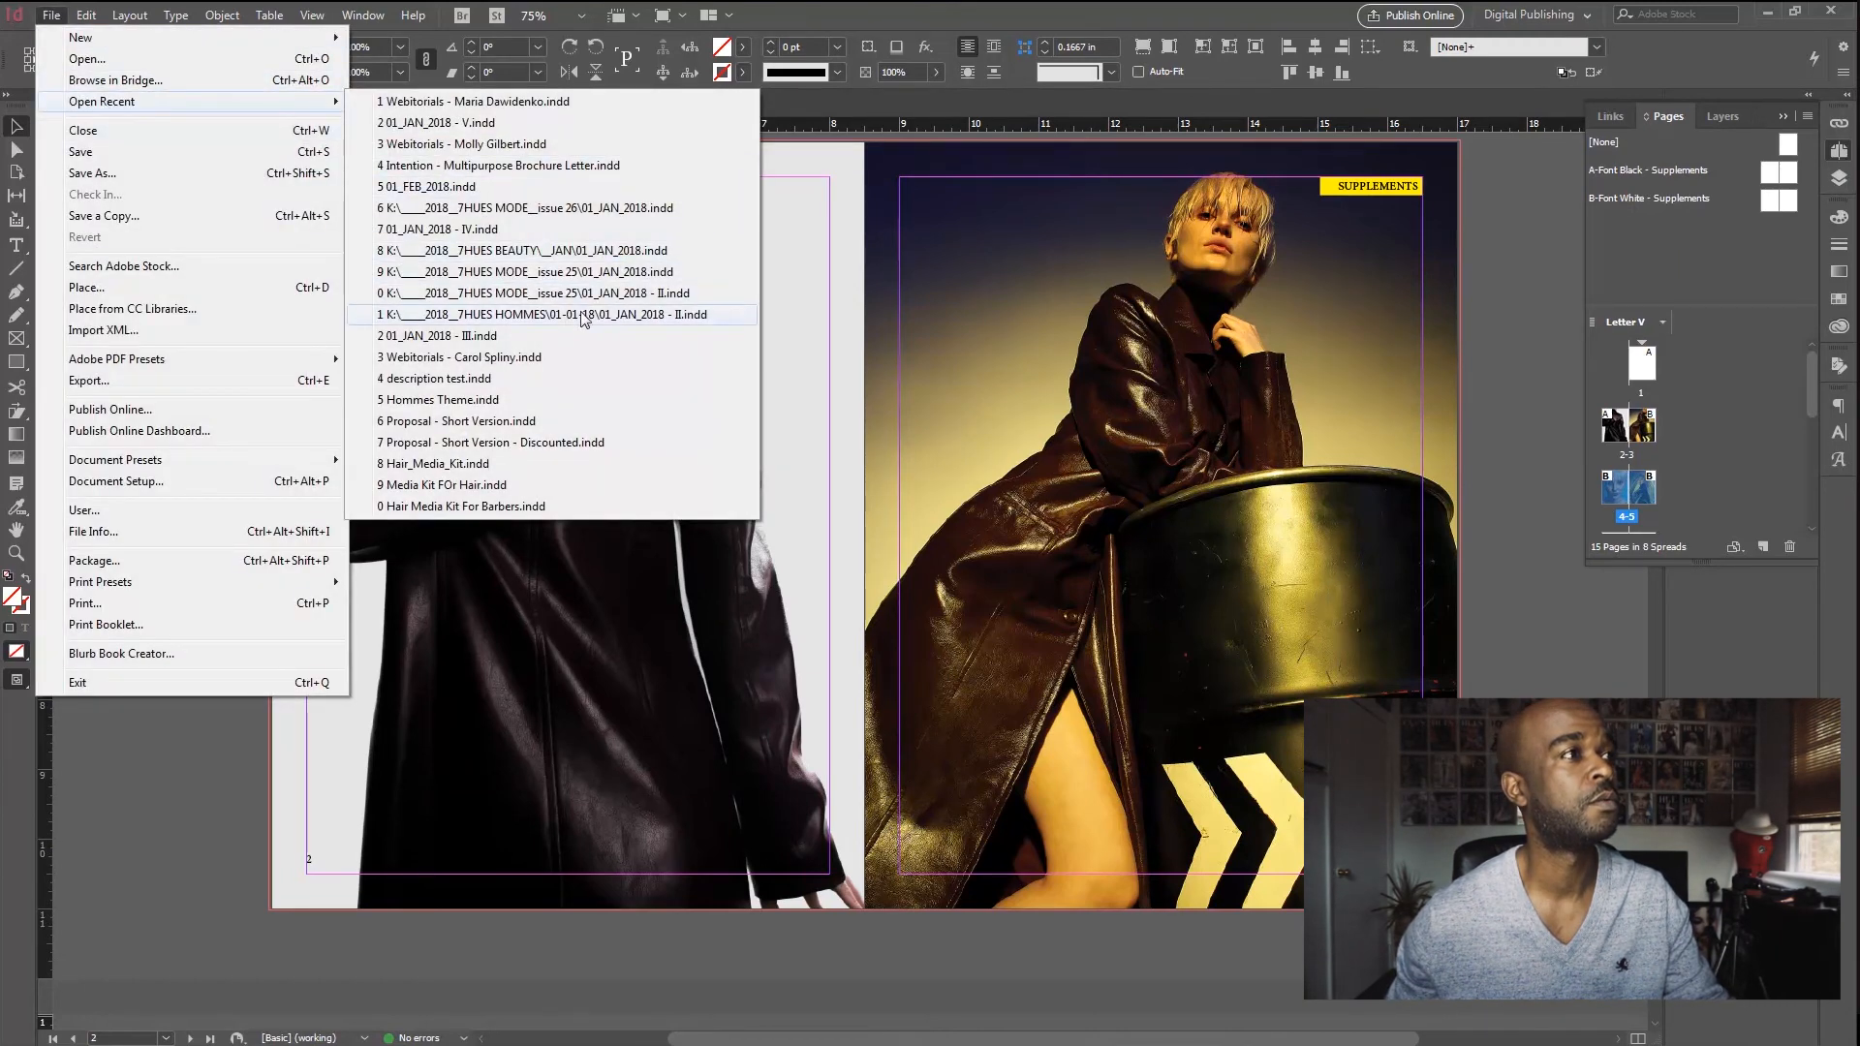
left_click(617, 314)
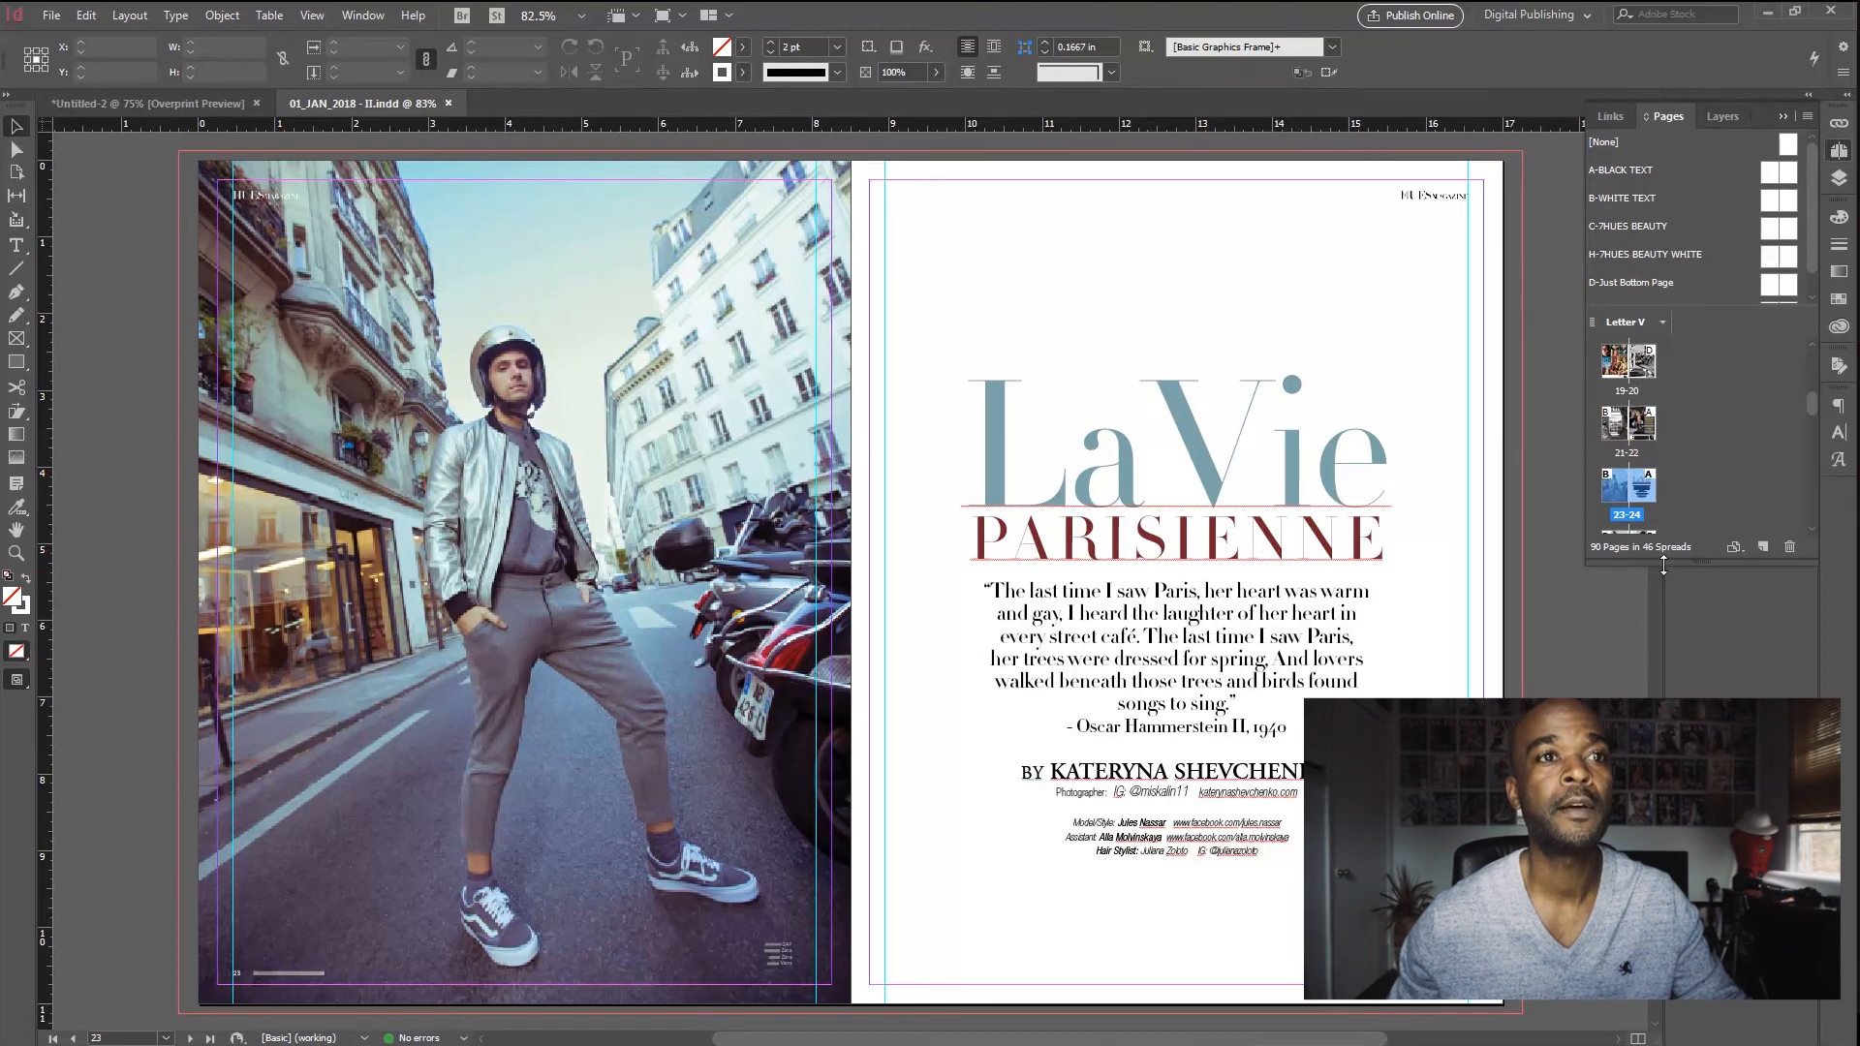
left_click_drag(1664, 566, 1663, 727)
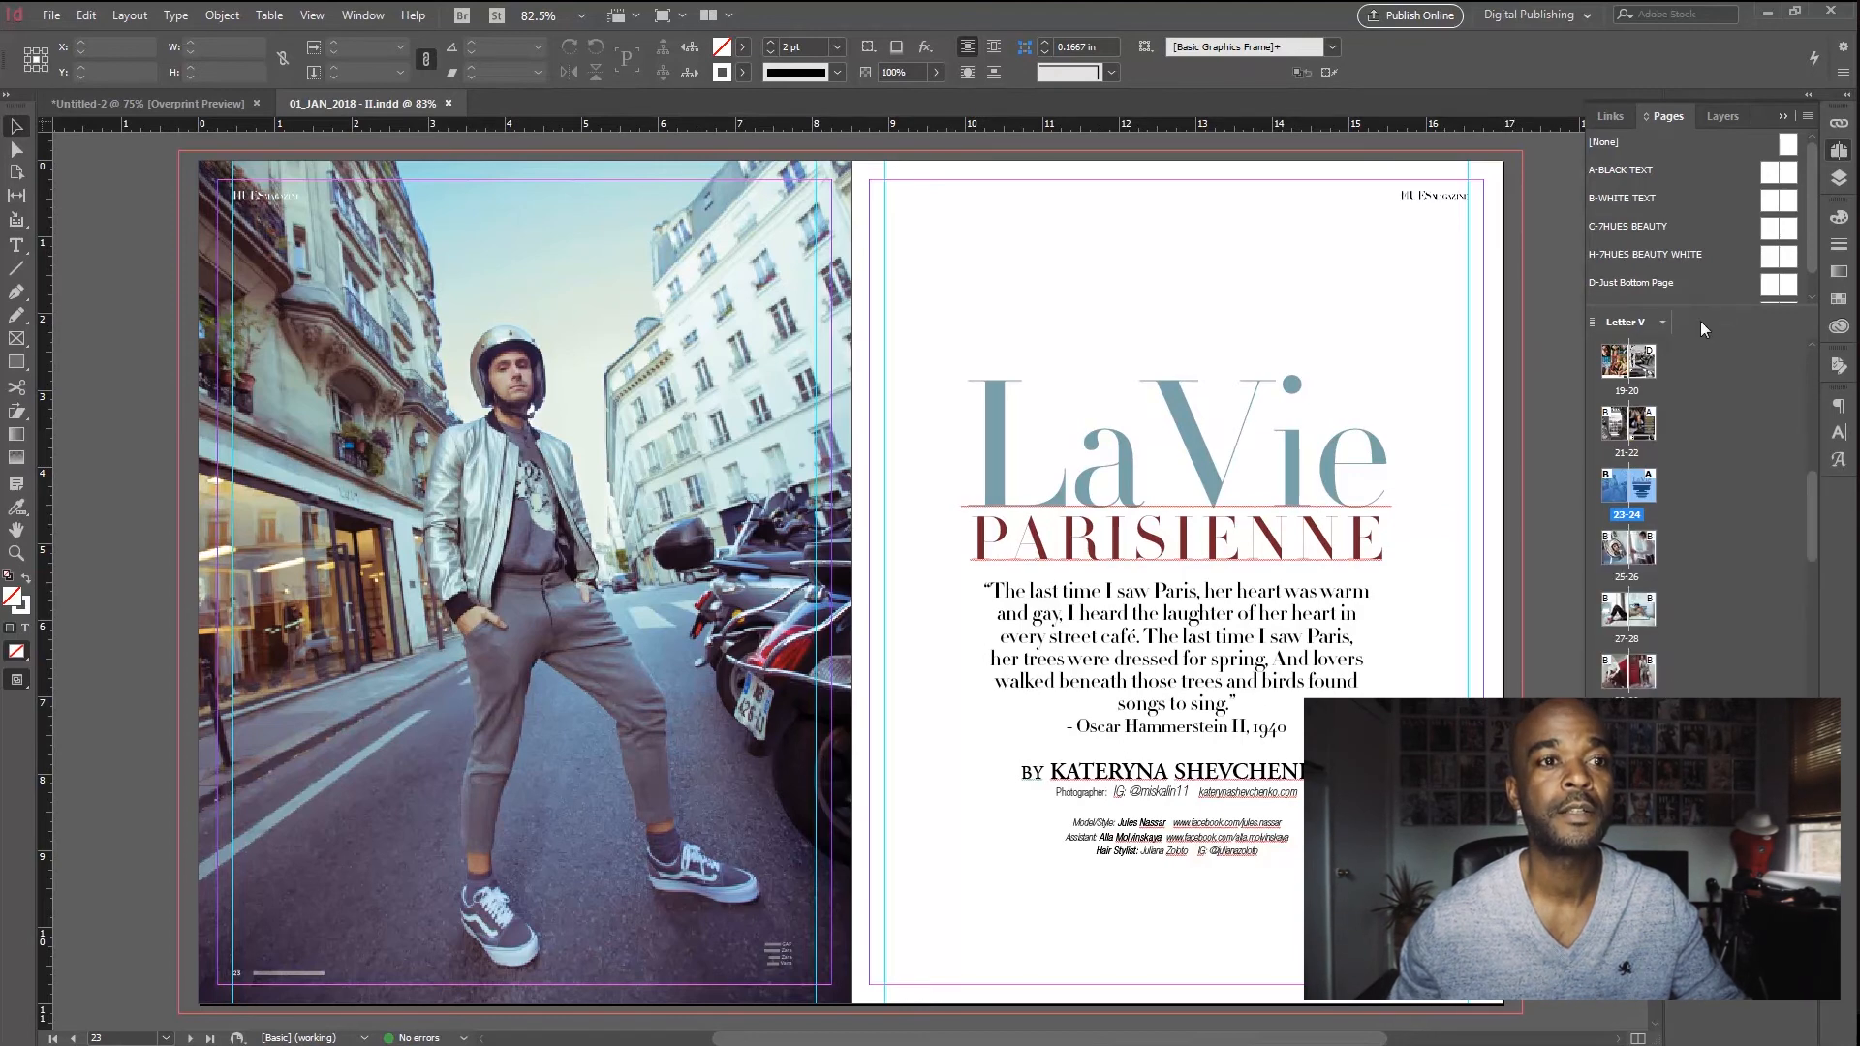
left_click_drag(1701, 306, 1701, 457)
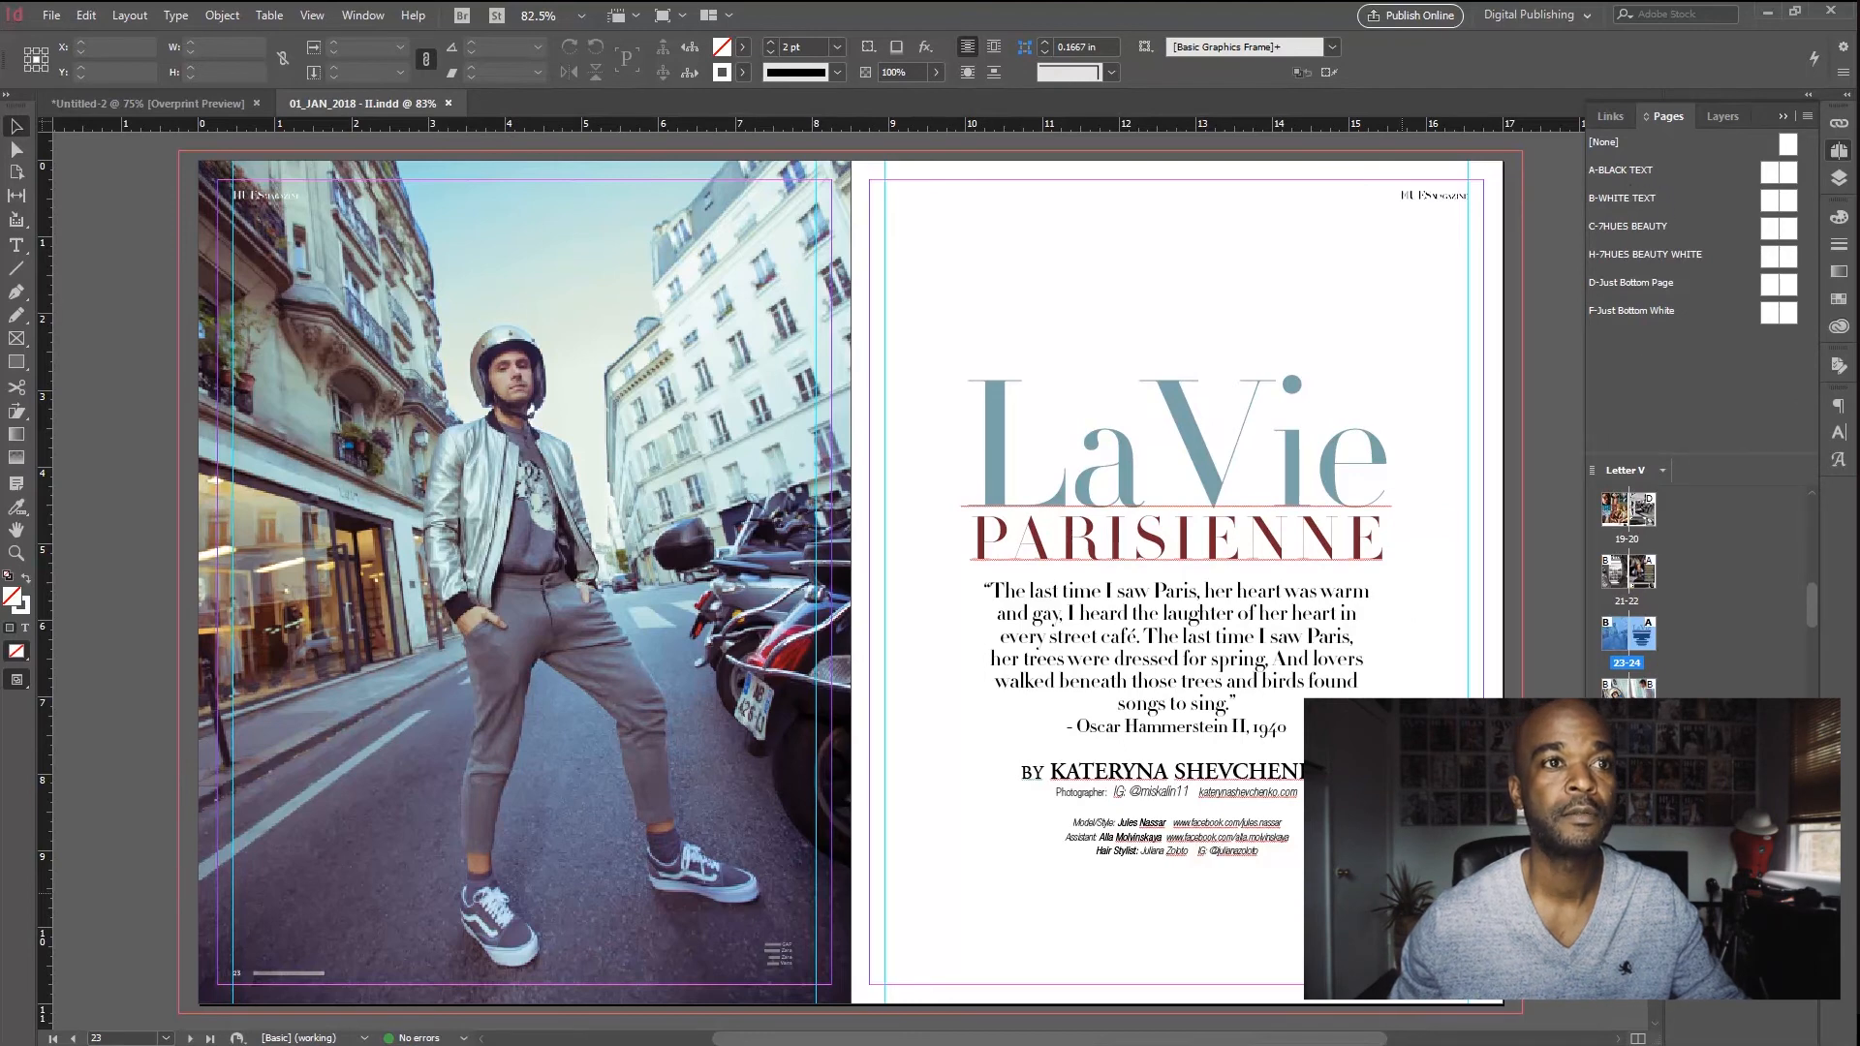
Step: Try the C-7HUES BEAUTY master on page 24, and reapply the A-BLACK TEXT master to that page
left_click(1627, 226)
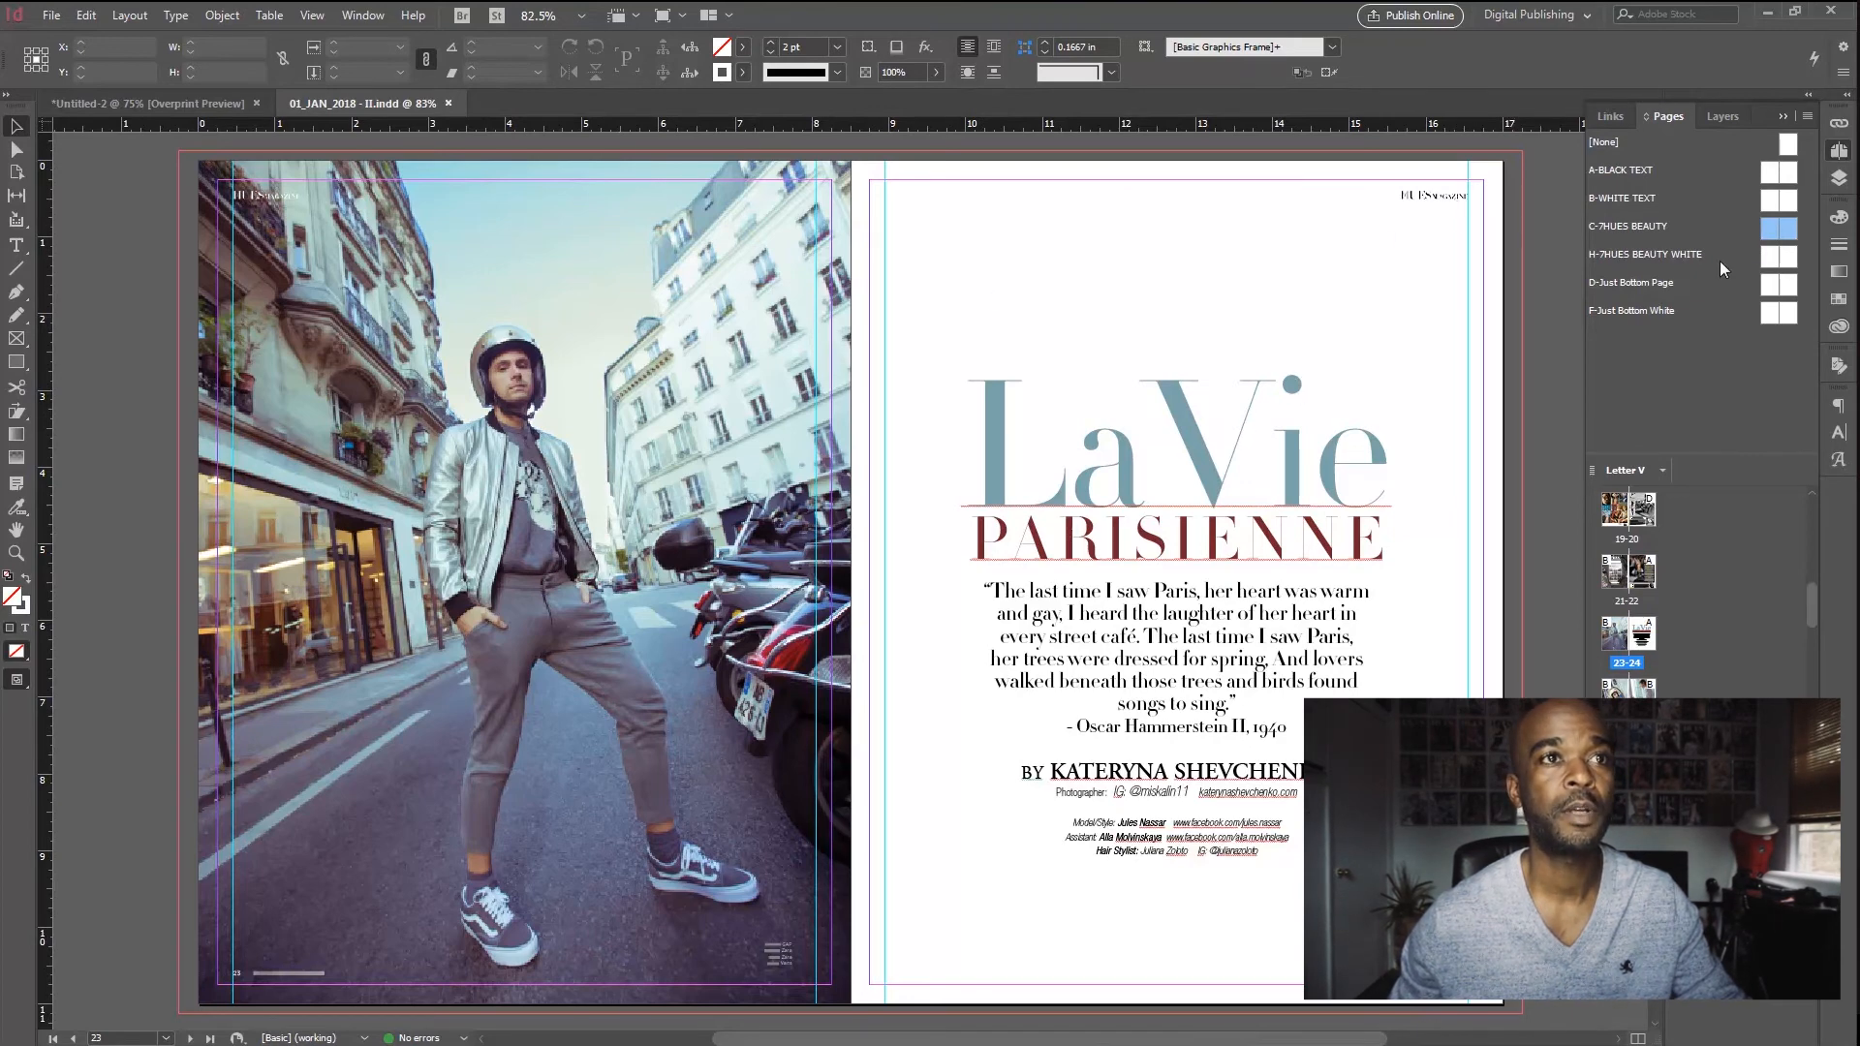
left_click_drag(1785, 231, 1642, 631)
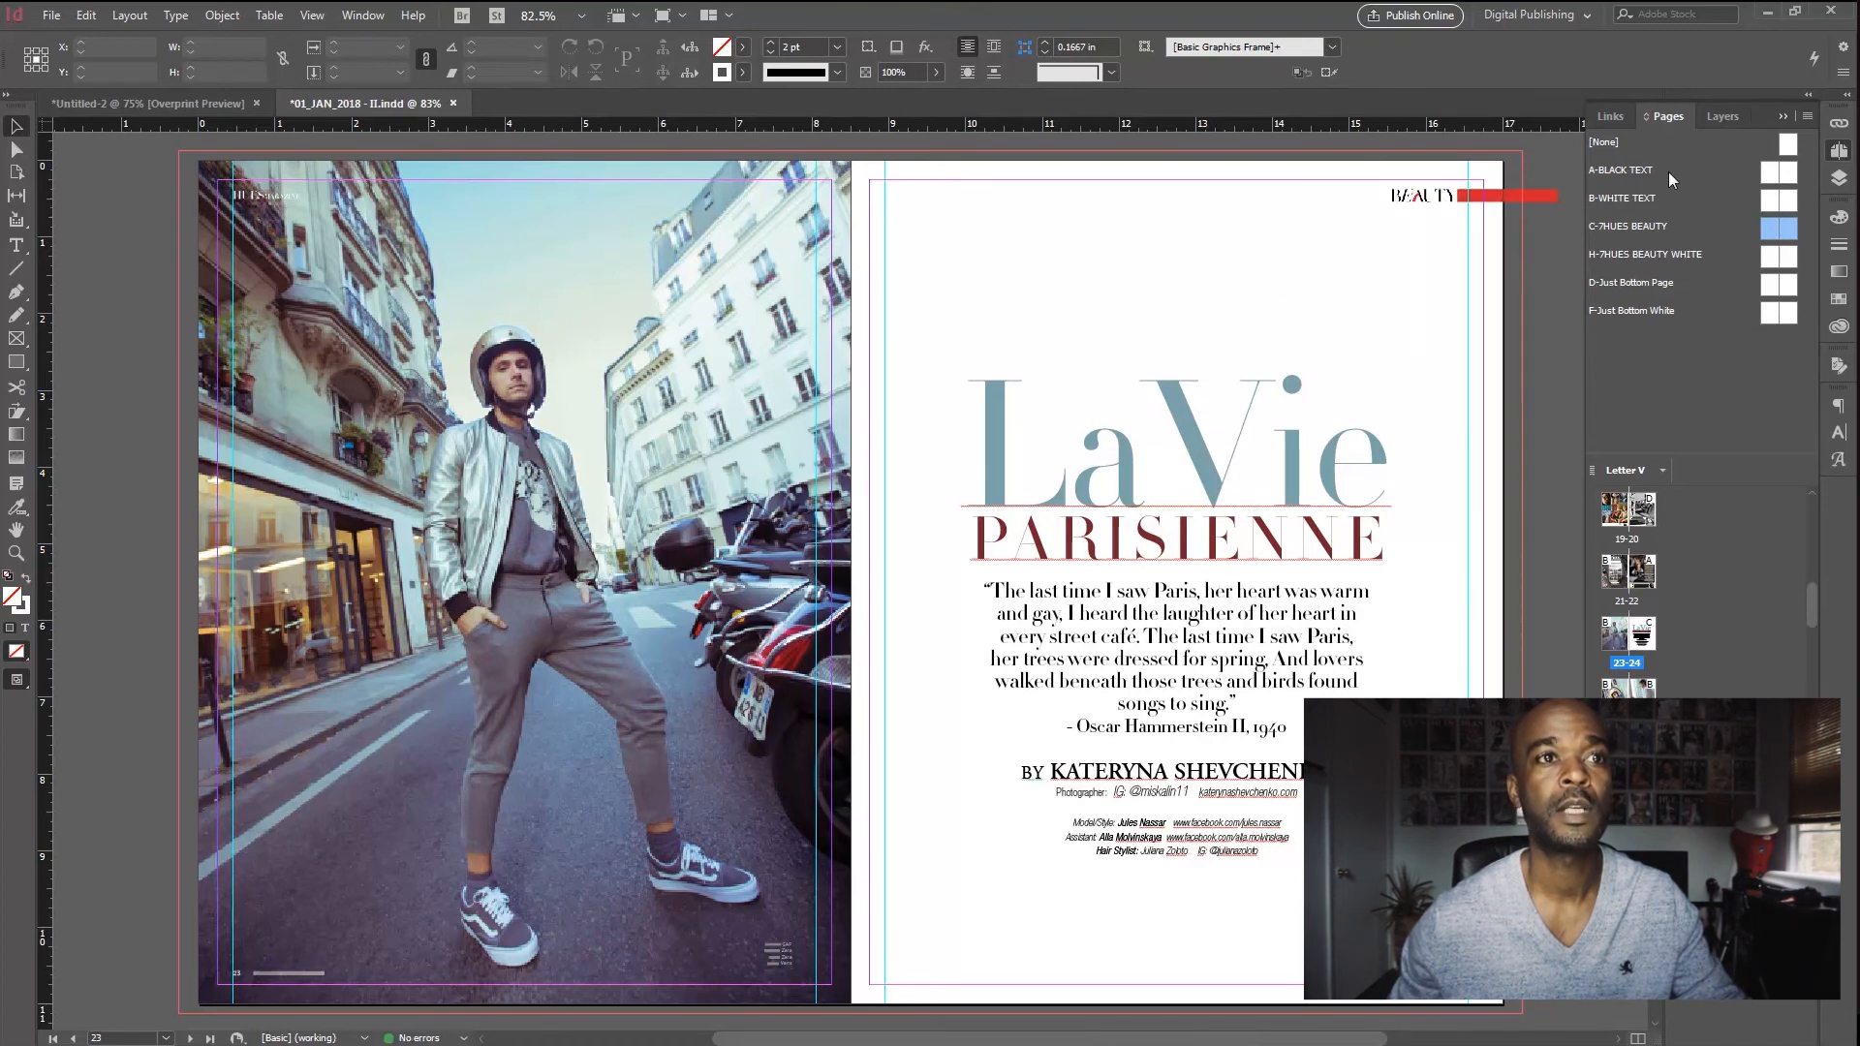
left_click_drag(1788, 173, 1641, 632)
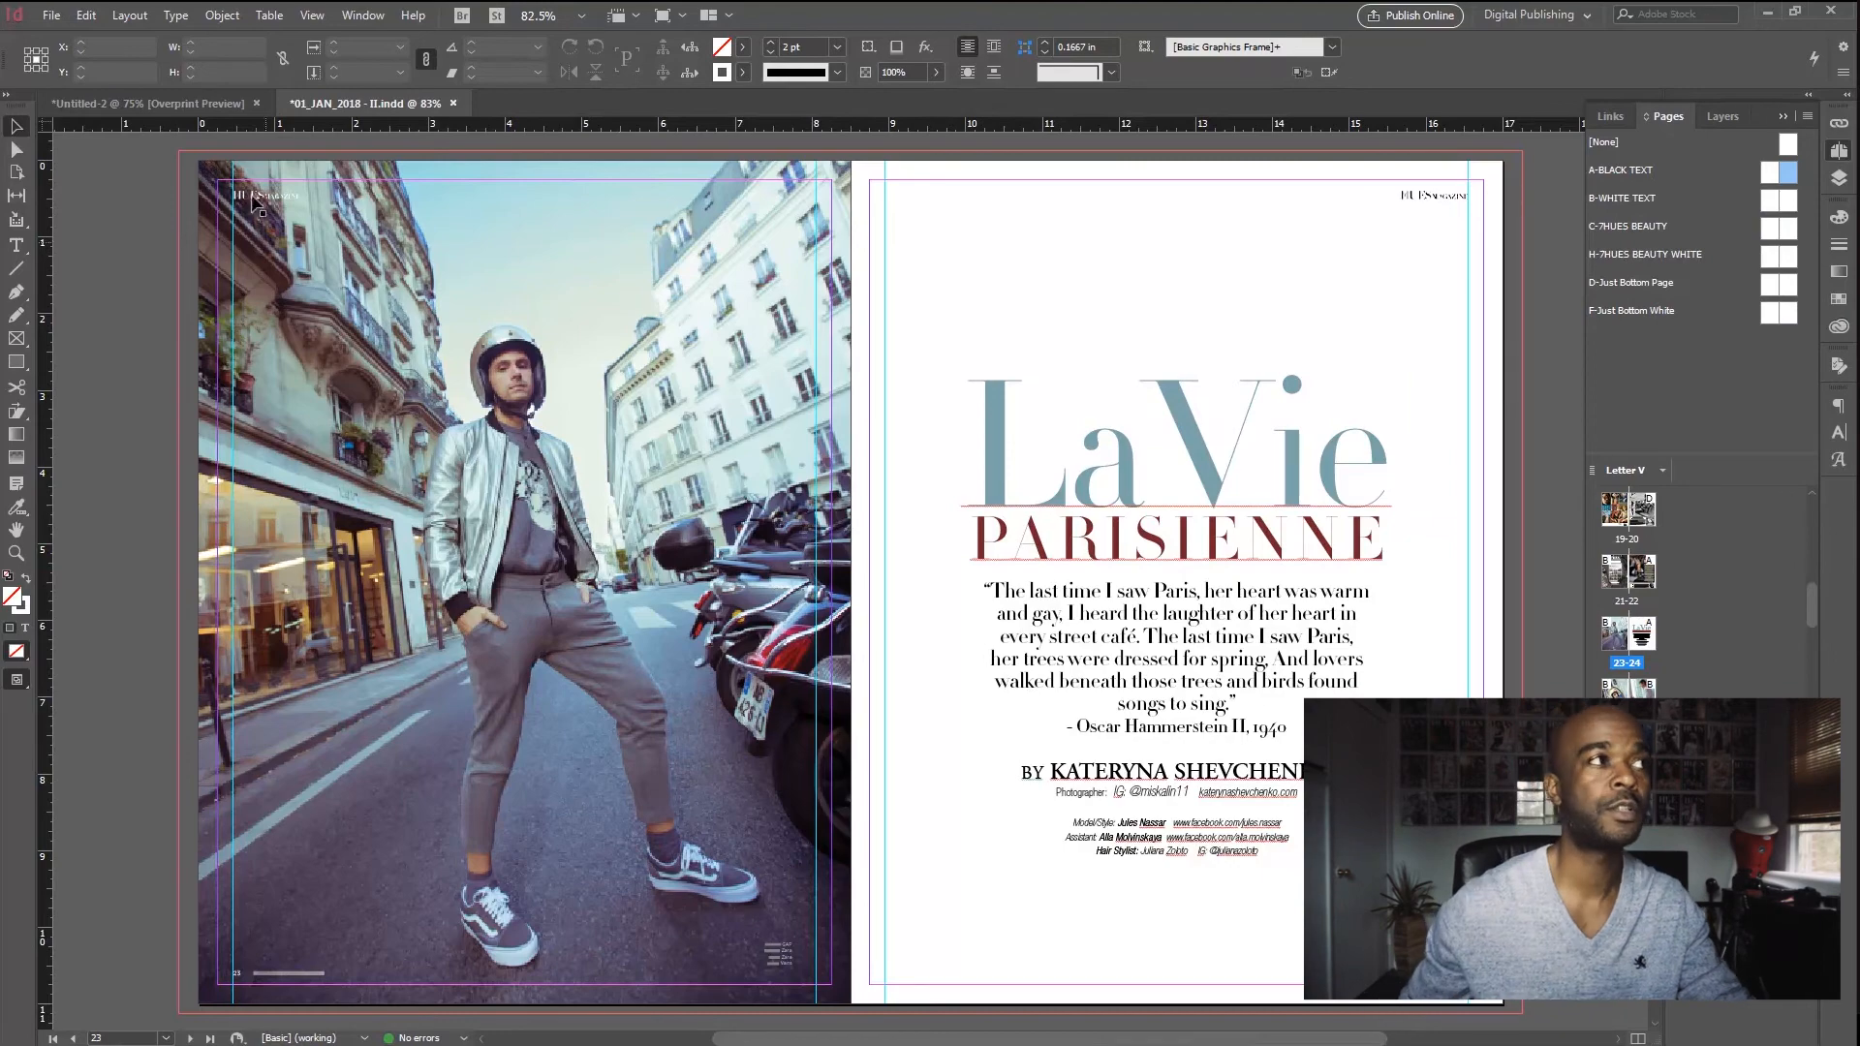
Step: Switch to Untitled-2 and examine the headers and page numbers on the 2-3 and 4-5 spreads
left_click(207, 100)
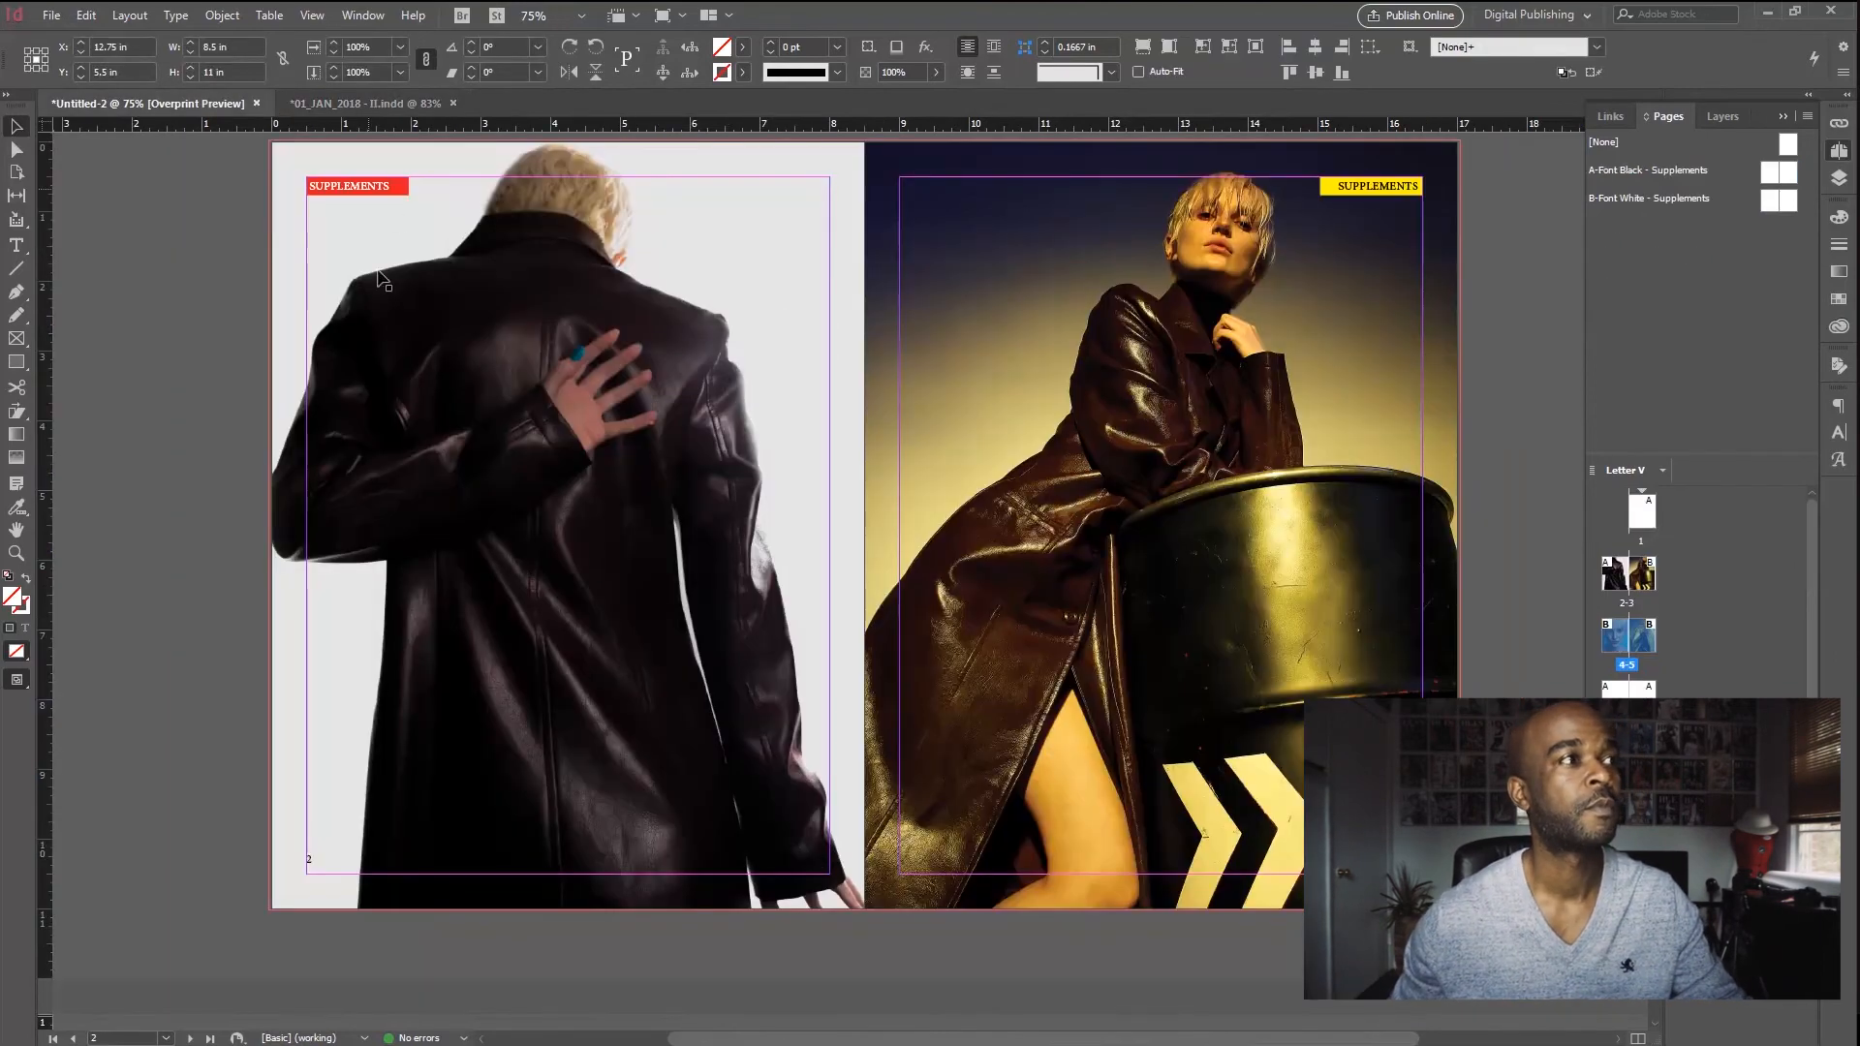
scroll(612, 498, "down", 1)
scroll(612, 494, "down", 8)
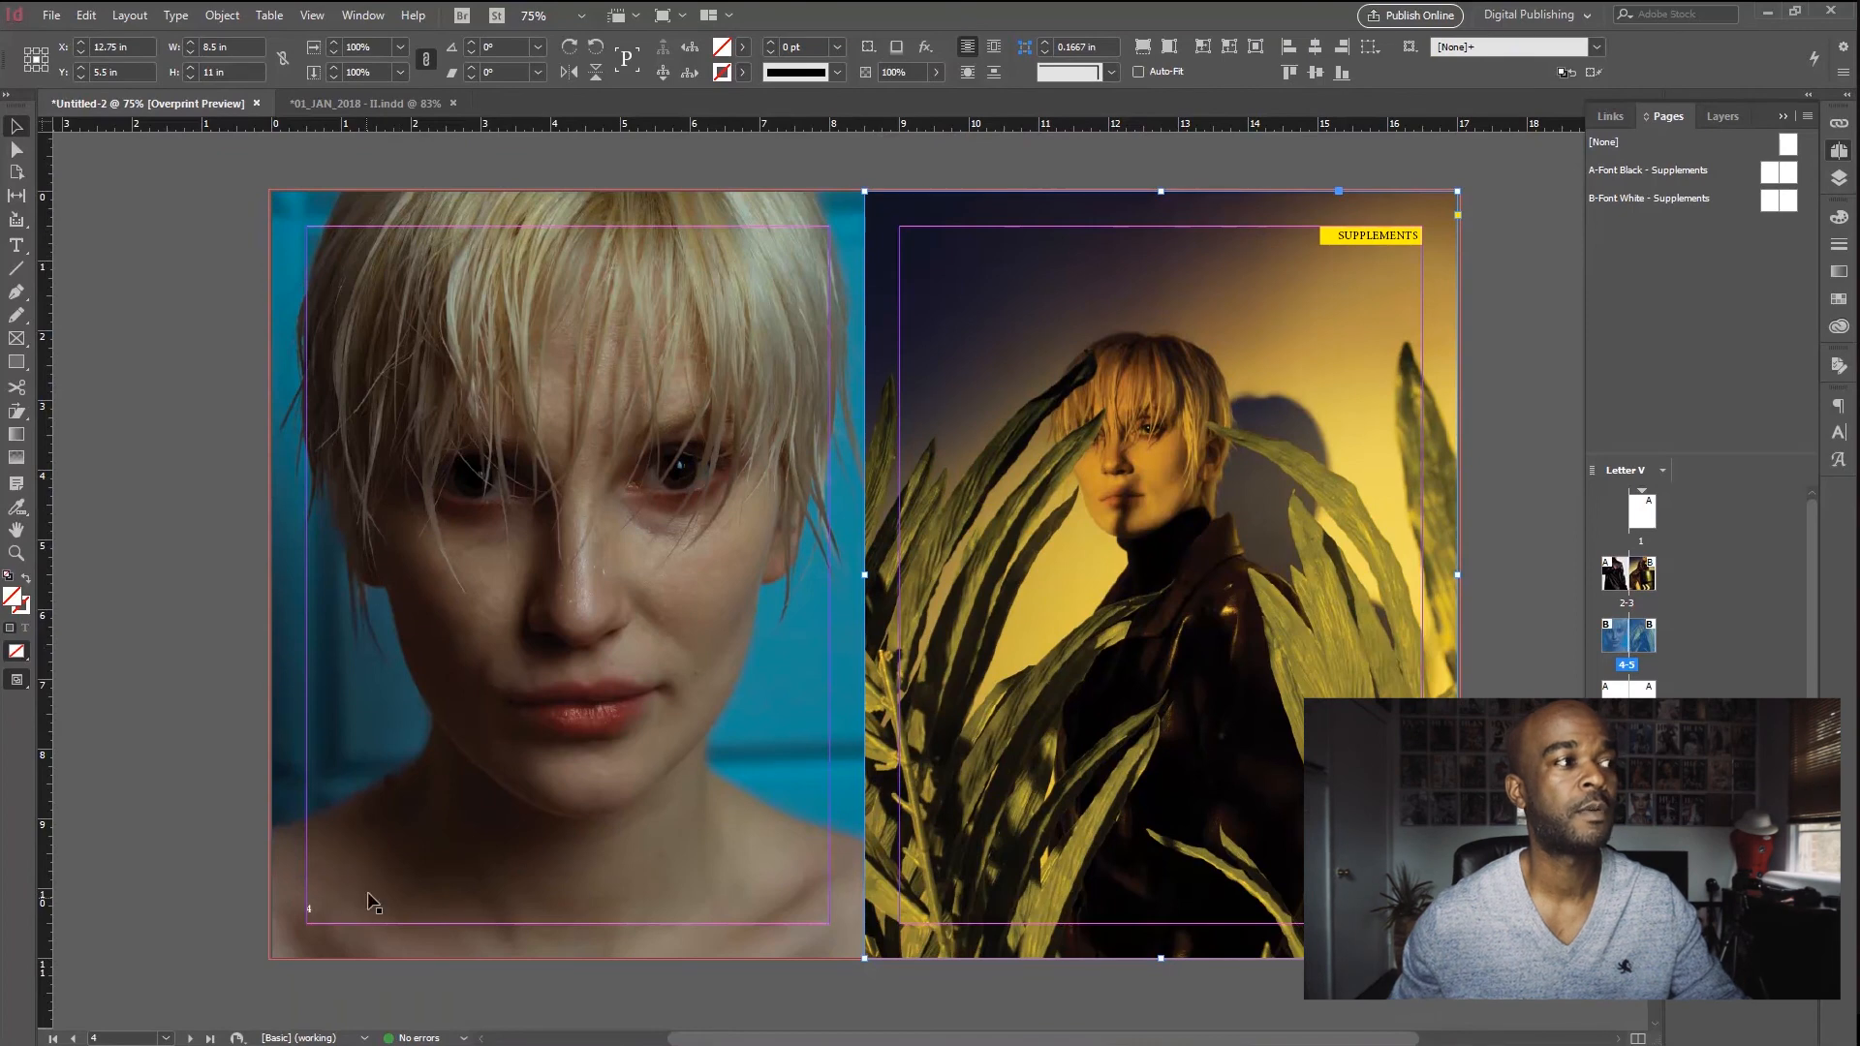
Step: Return to 01_JAN_2018 - II.indd and apply the D-Just Bottom Page master to page 24 and F-Just Bottom White to page 23
left_click(353, 107)
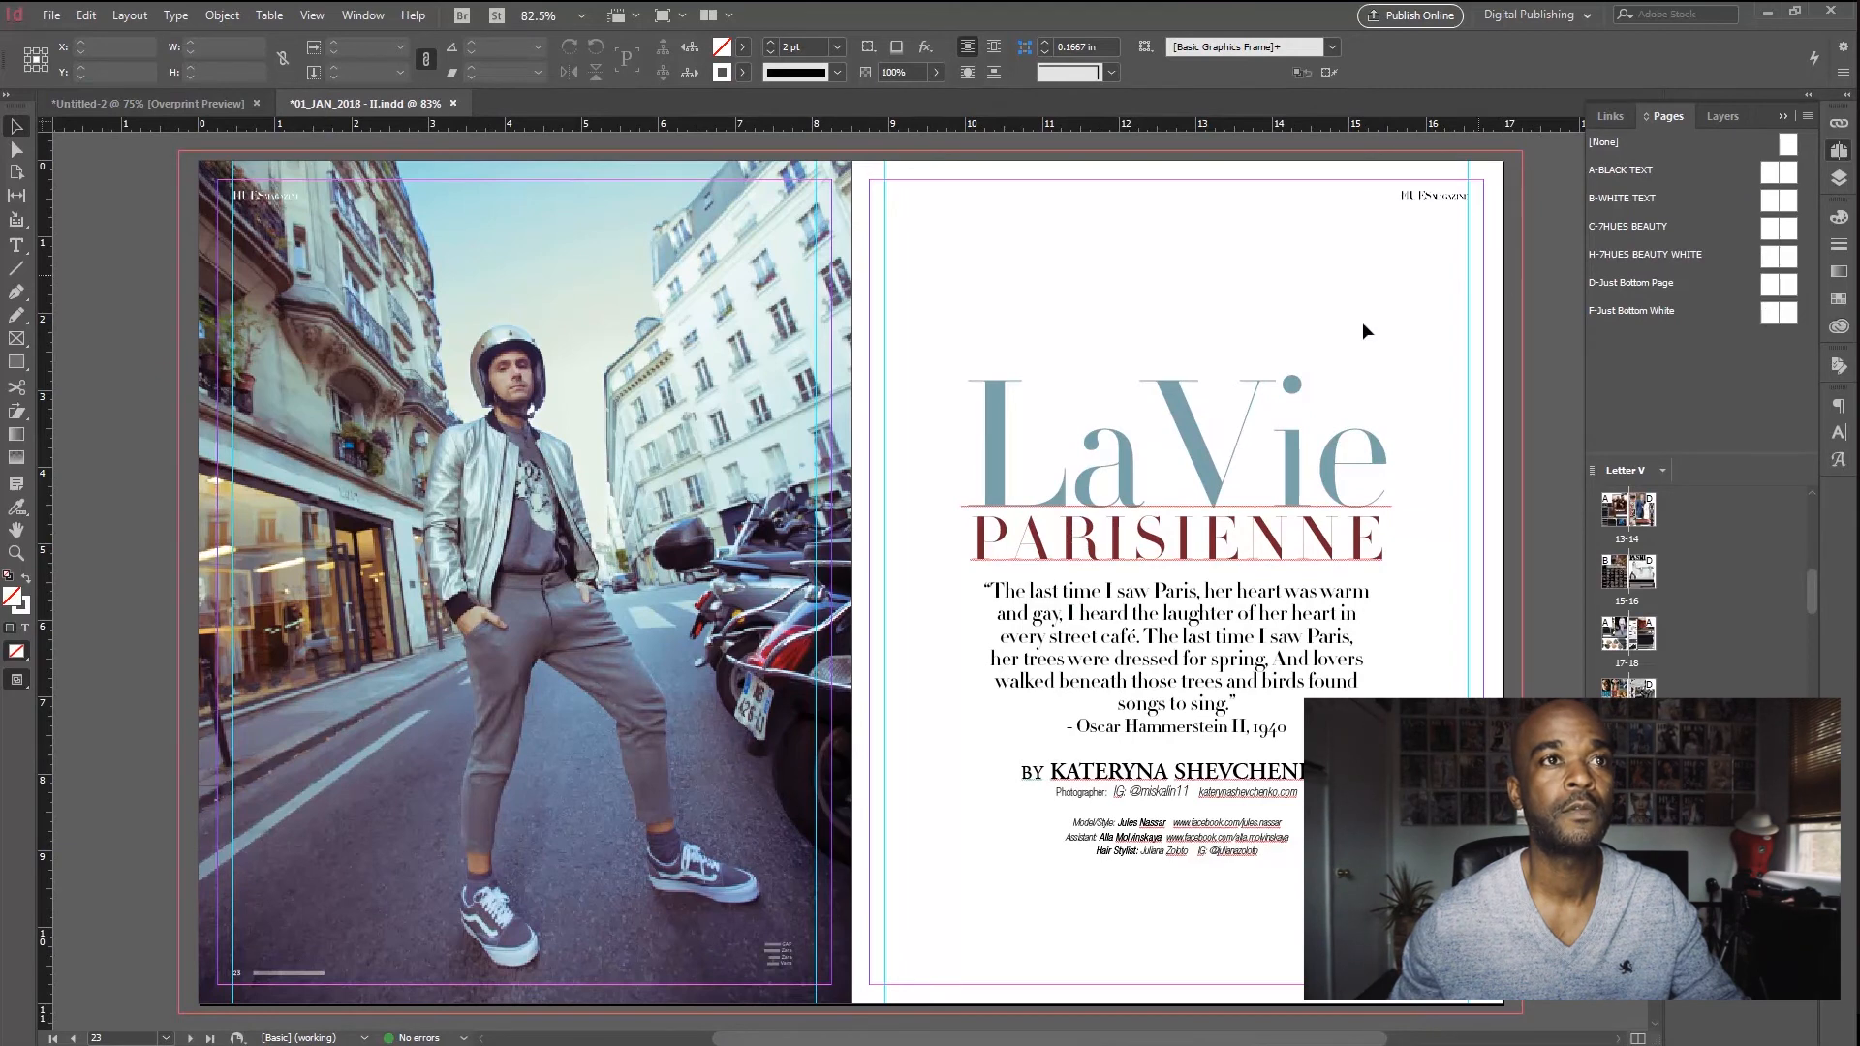
left_click_drag(1786, 283, 1642, 820)
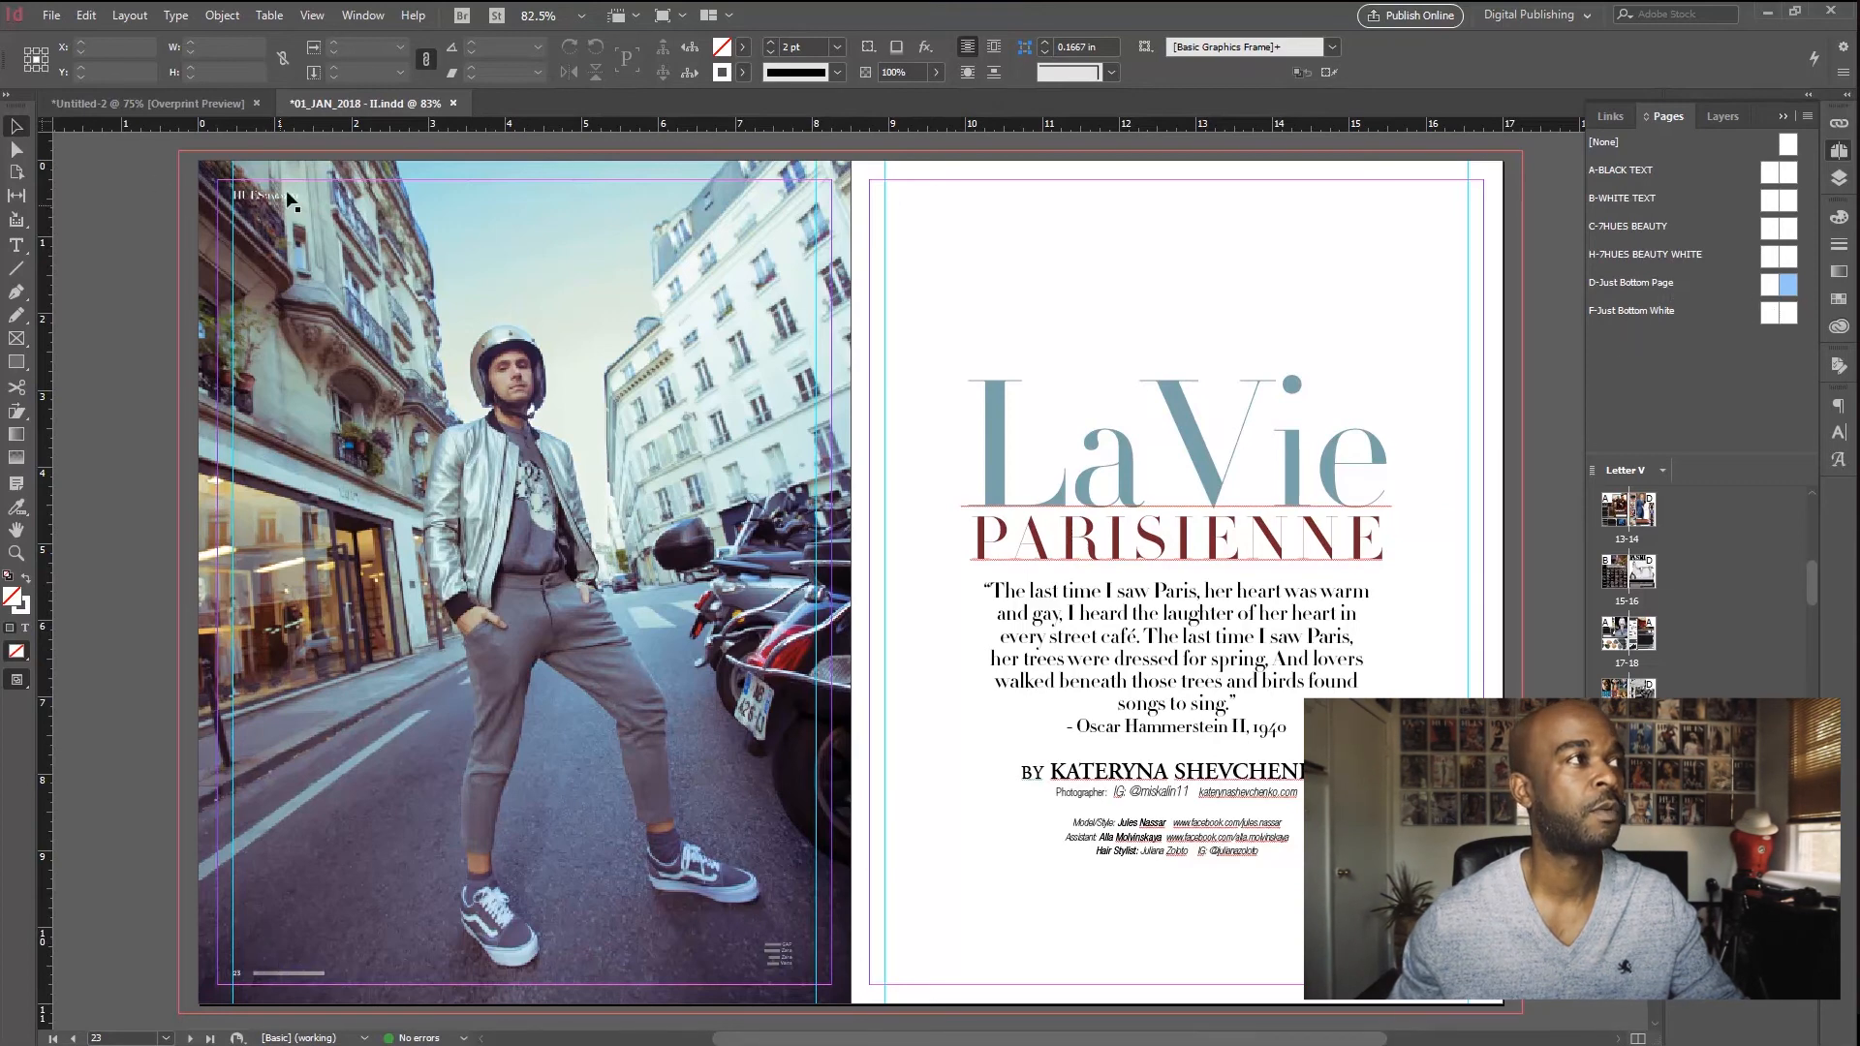
left_click(1765, 316)
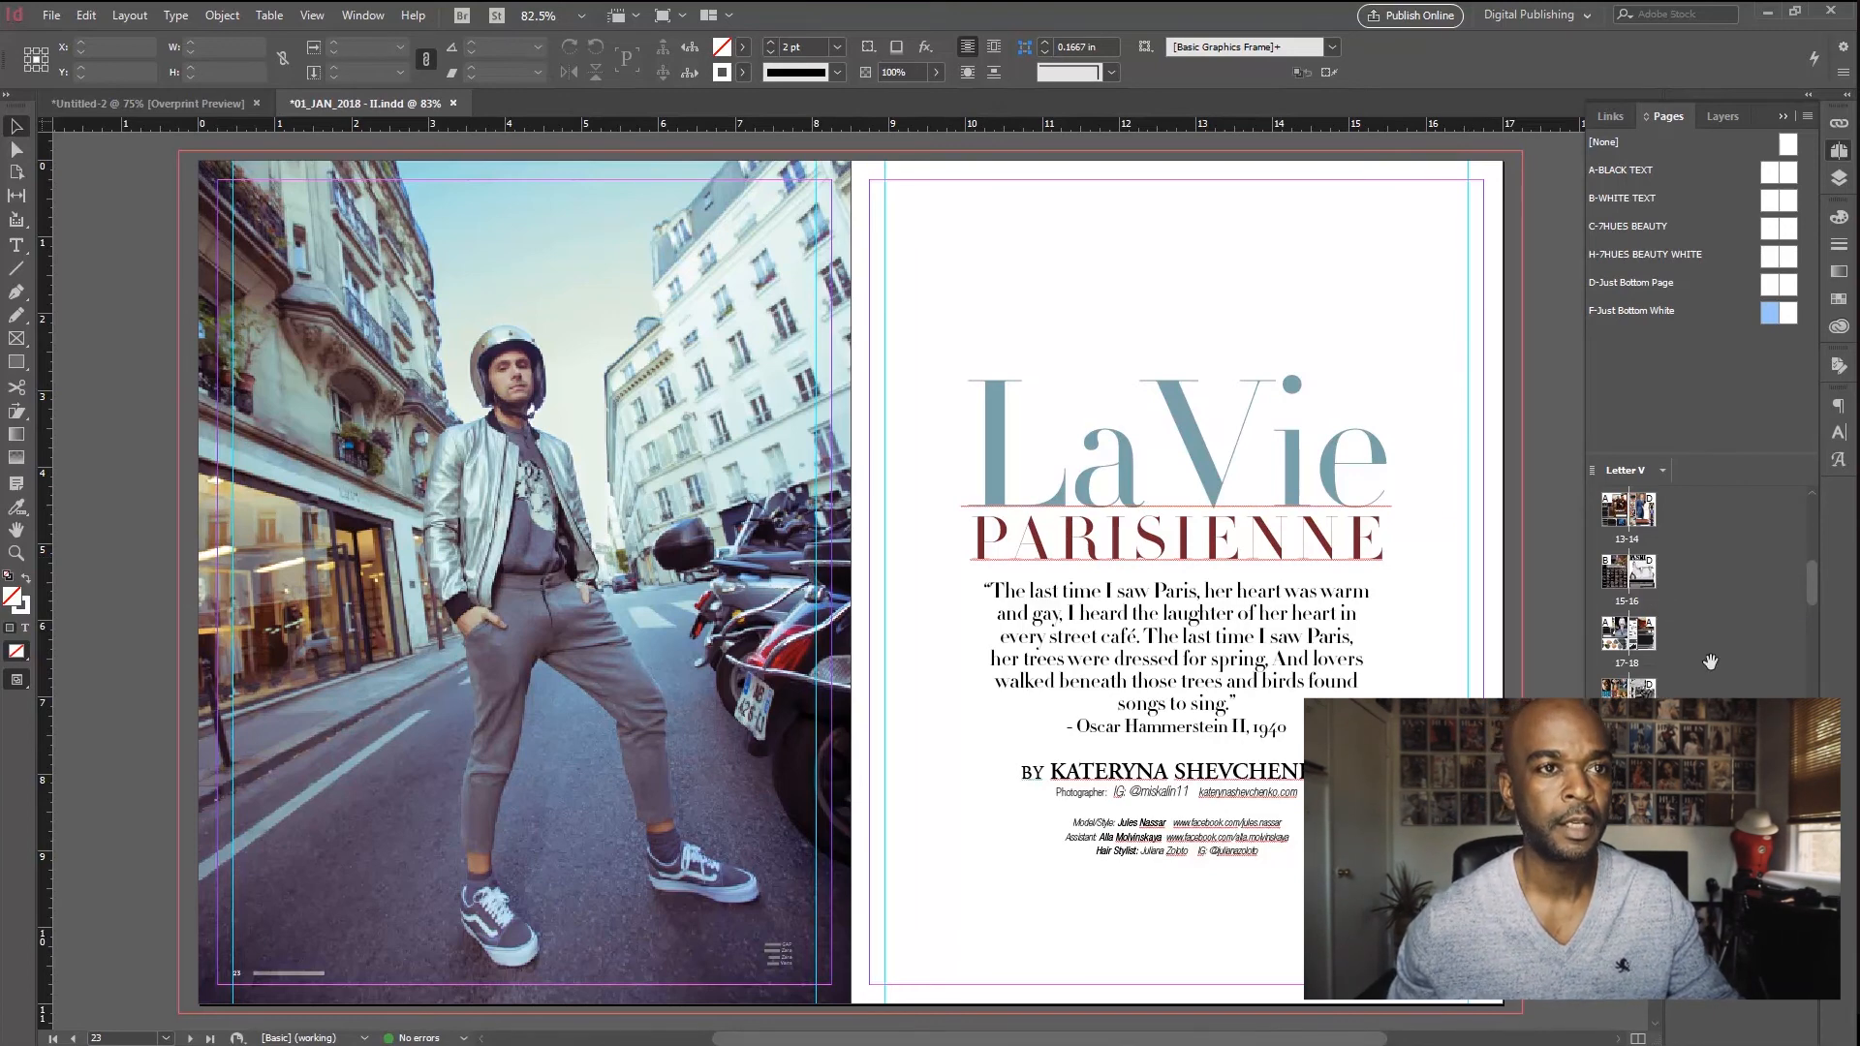
Step: Open the 57-58 spread and examine how the white-text header and page number sit on its full-page images
scroll(1710, 659, "down", 4)
scroll(1710, 658, "down", 6)
scroll(1650, 670, "down", 6)
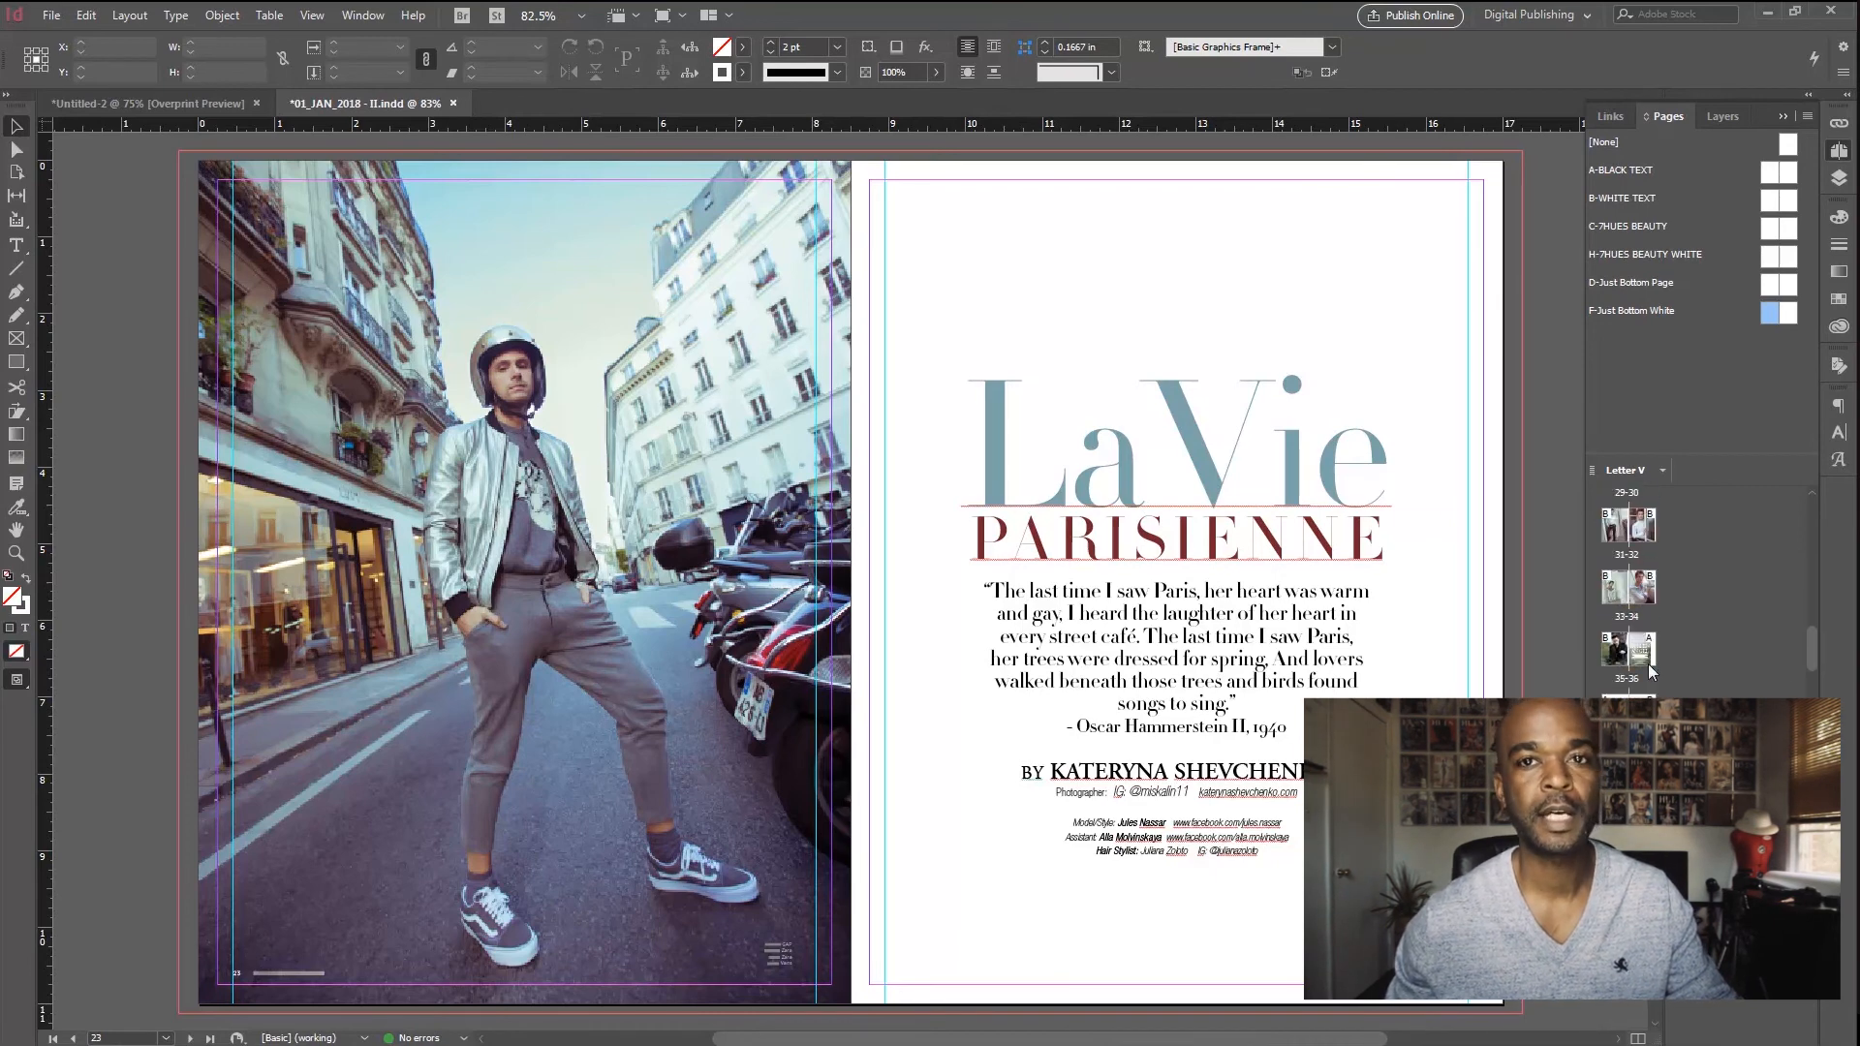
scroll(1650, 671, "down", 5)
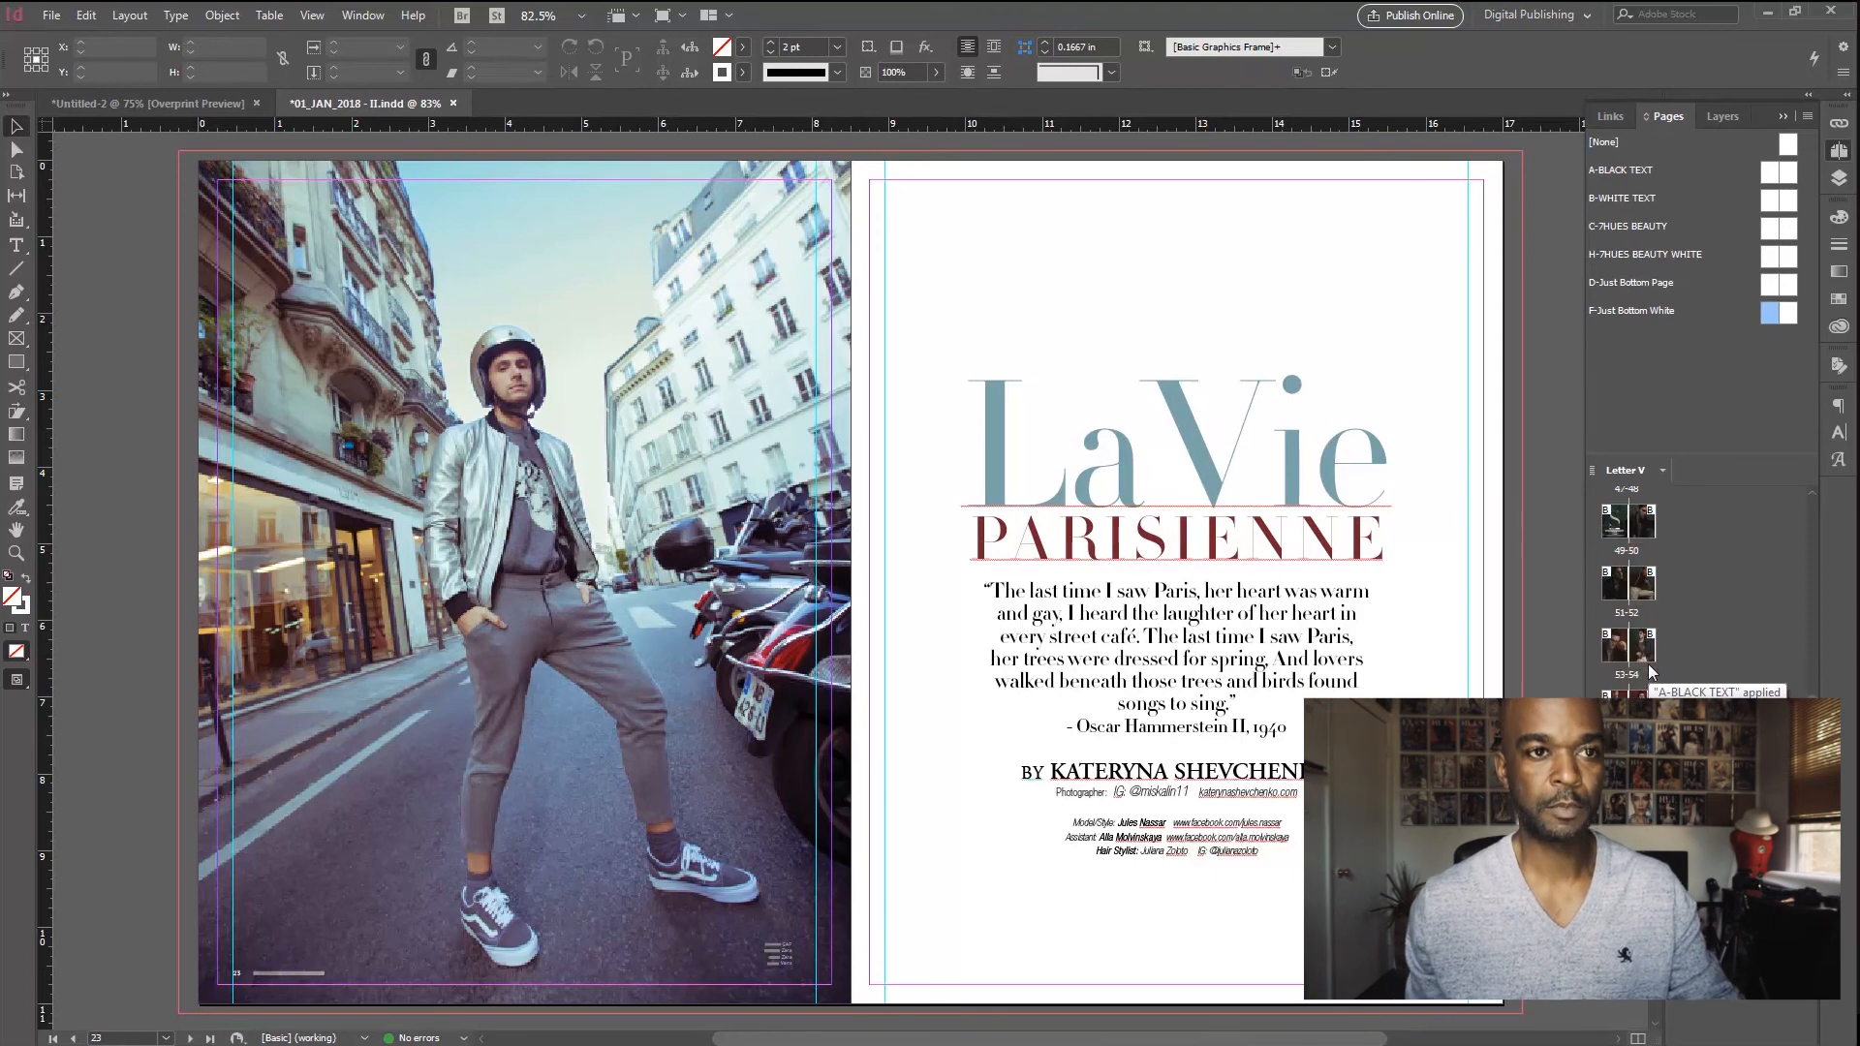
scroll(1649, 670, "down", 1)
double_click(1643, 712)
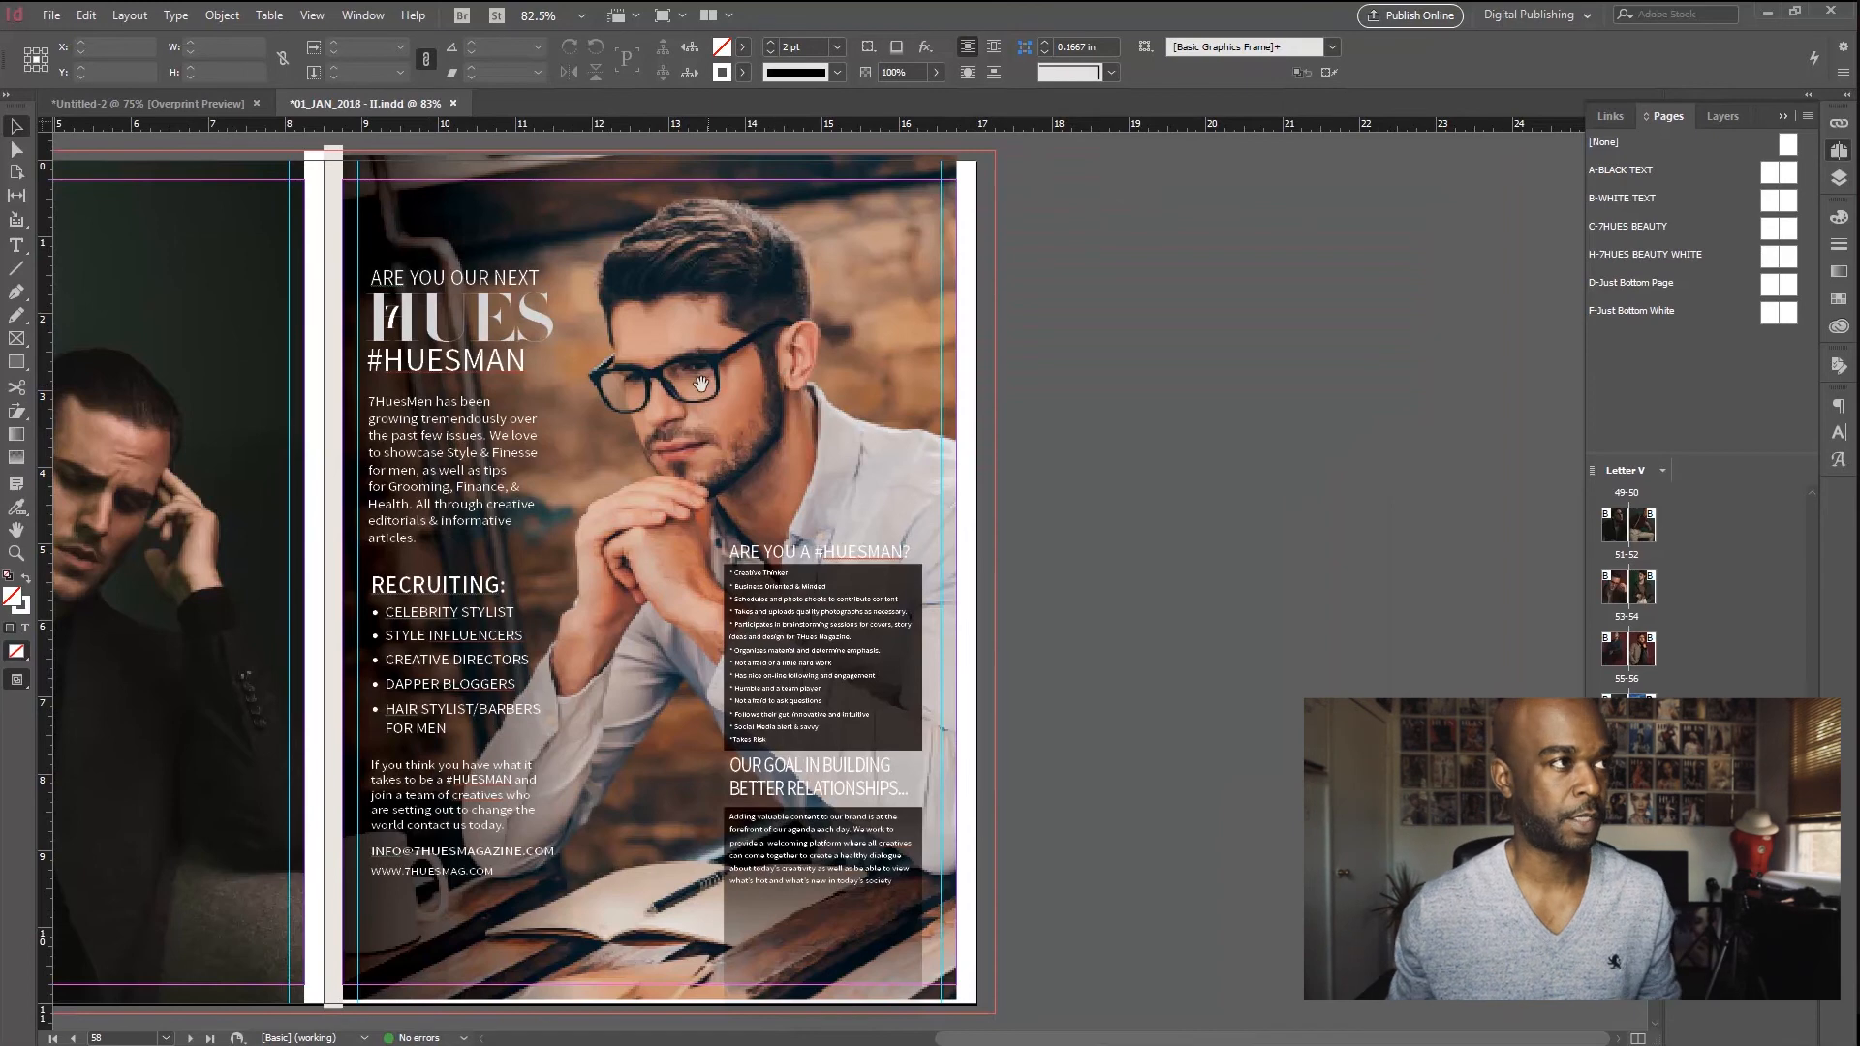
left_click_drag(667, 382, 977, 372)
left_click_drag(825, 377, 927, 357)
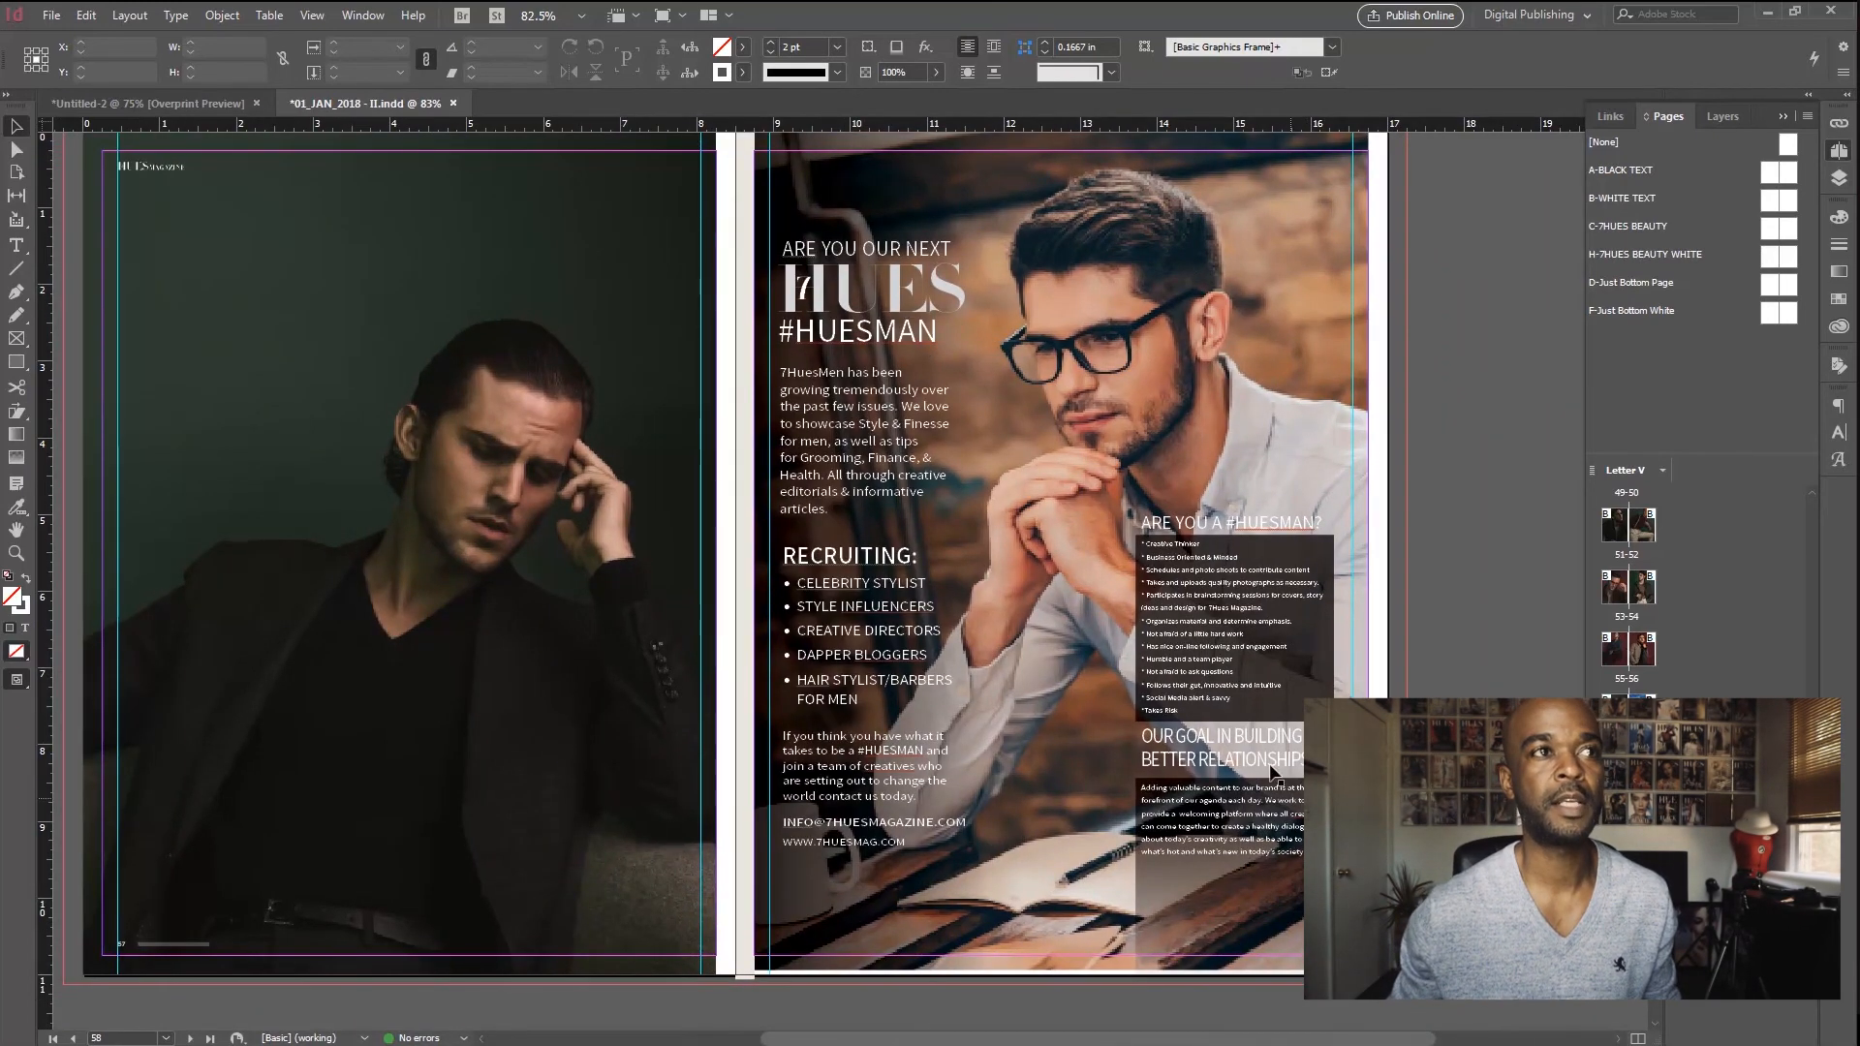
Step: Examine the layout and master items of the 61-62 spread, and switch back to Untitled-2
scroll(1240, 712, "up", 1)
scroll(1267, 252, "down", 1)
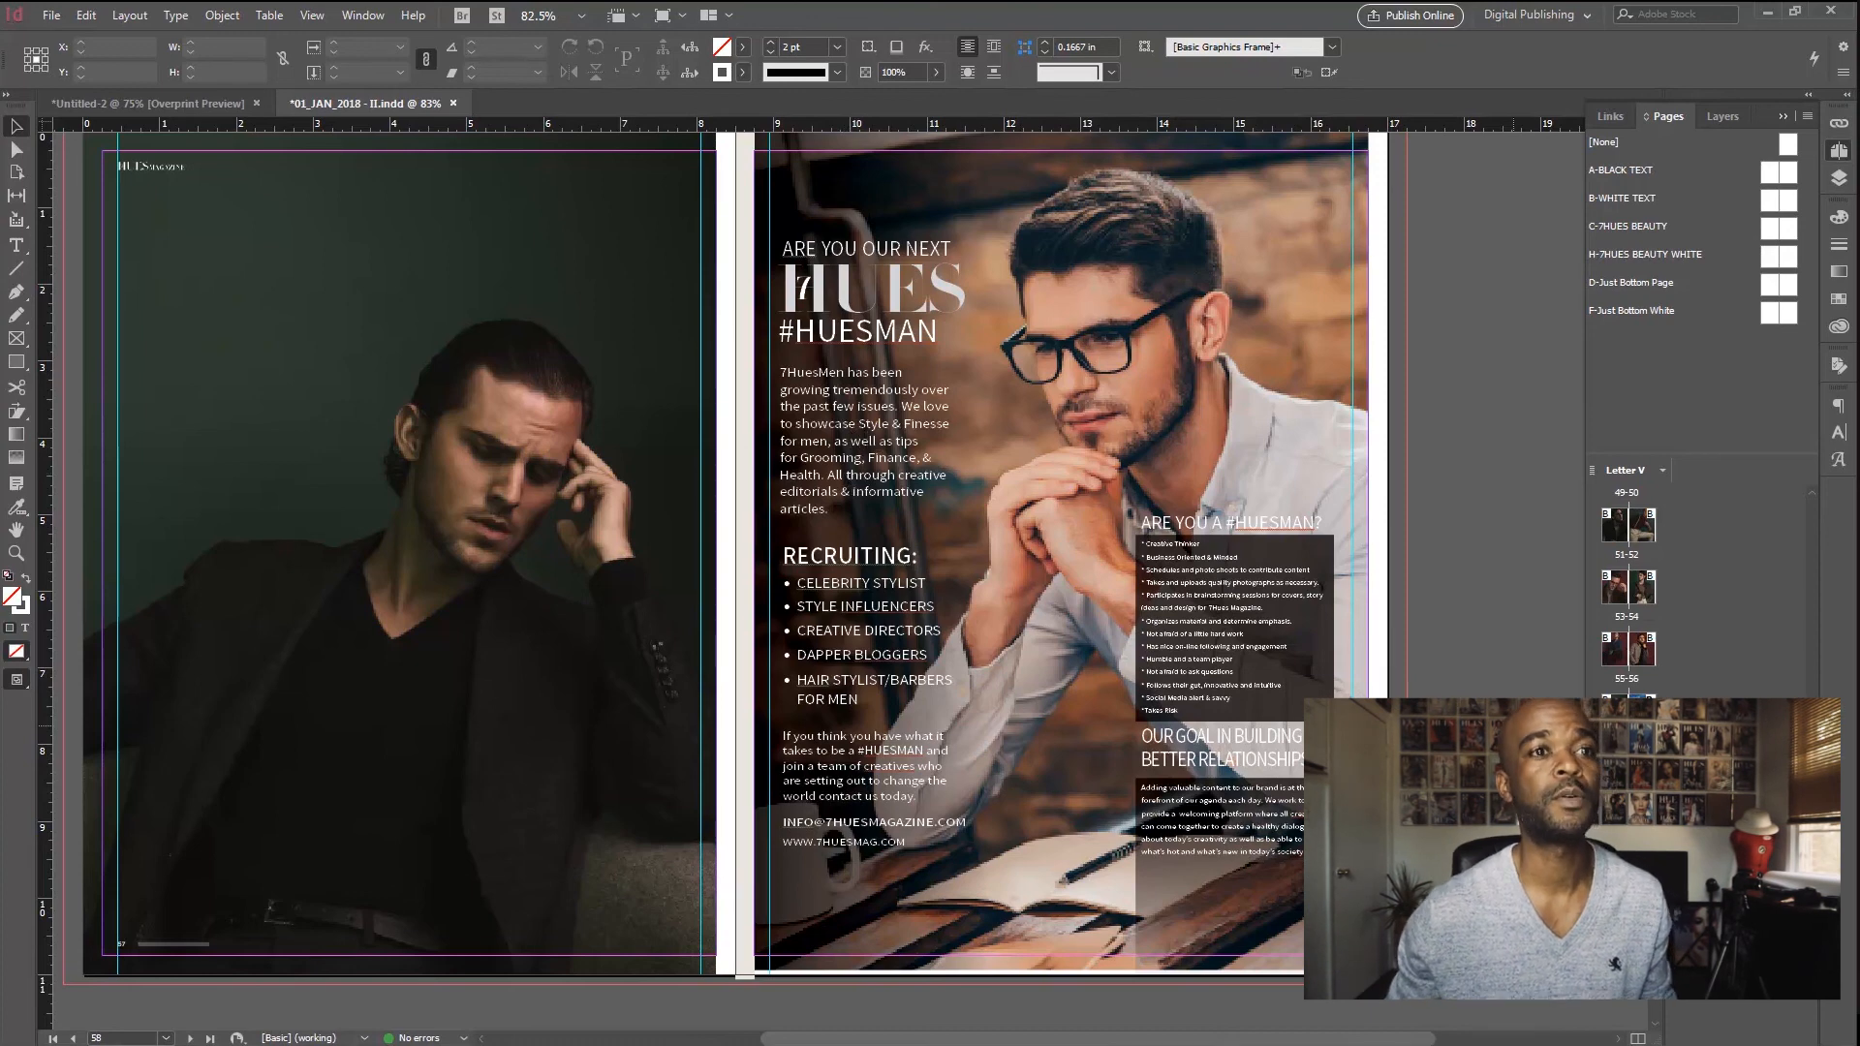
scroll(1628, 581, "down", 1)
scroll(1628, 582, "down", 1)
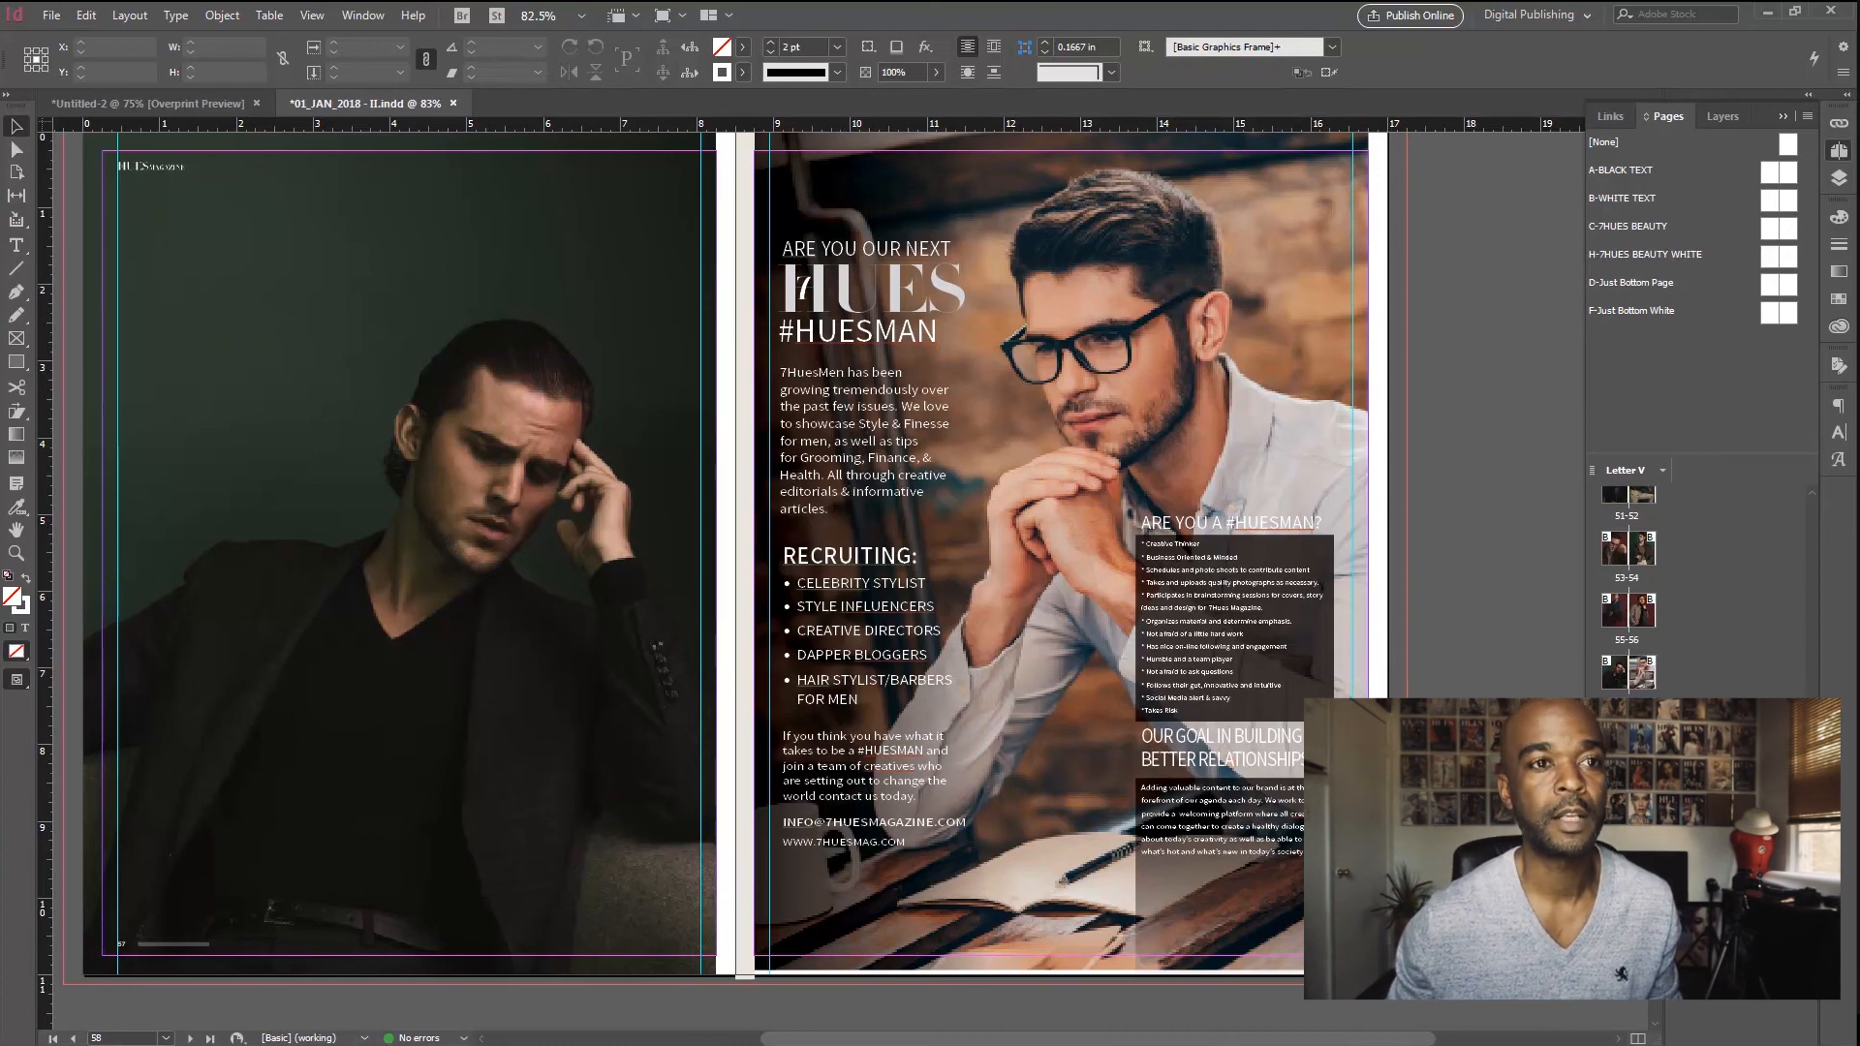
double_click(1641, 796)
left_click_drag(440, 437, 521, 477)
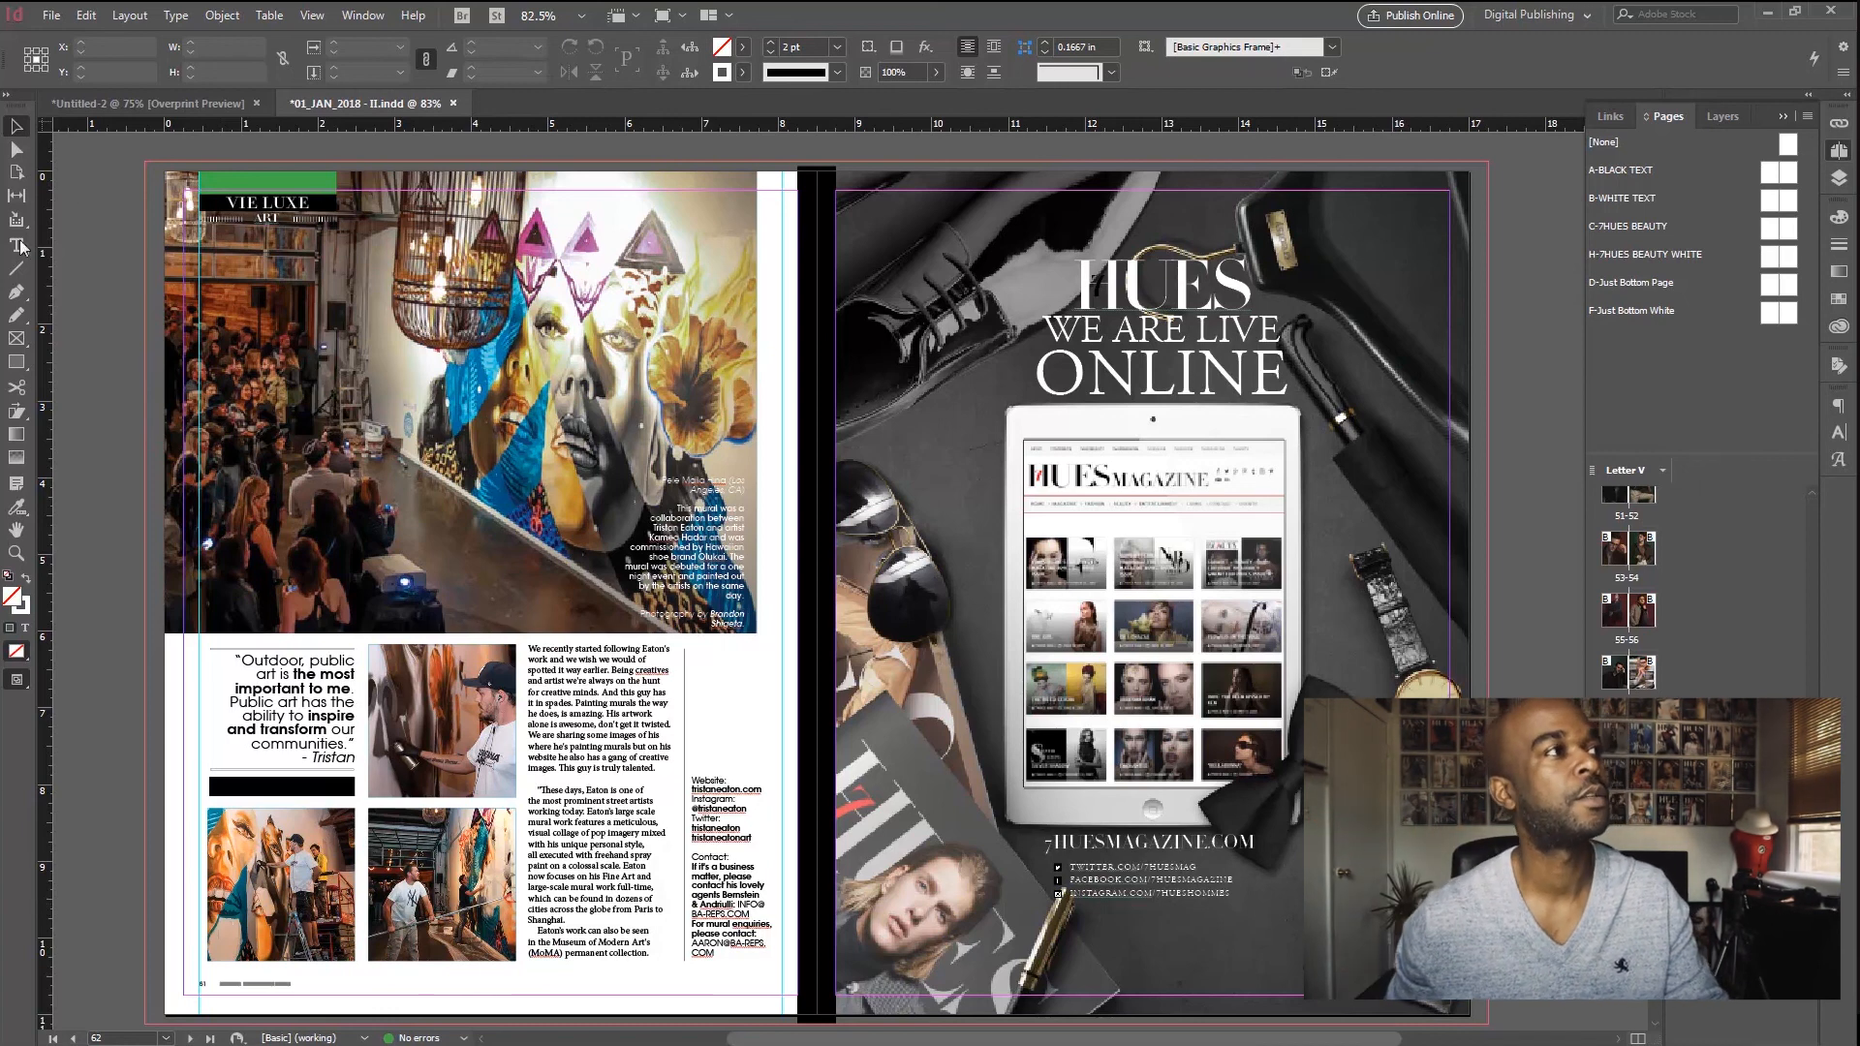
left_click(142, 103)
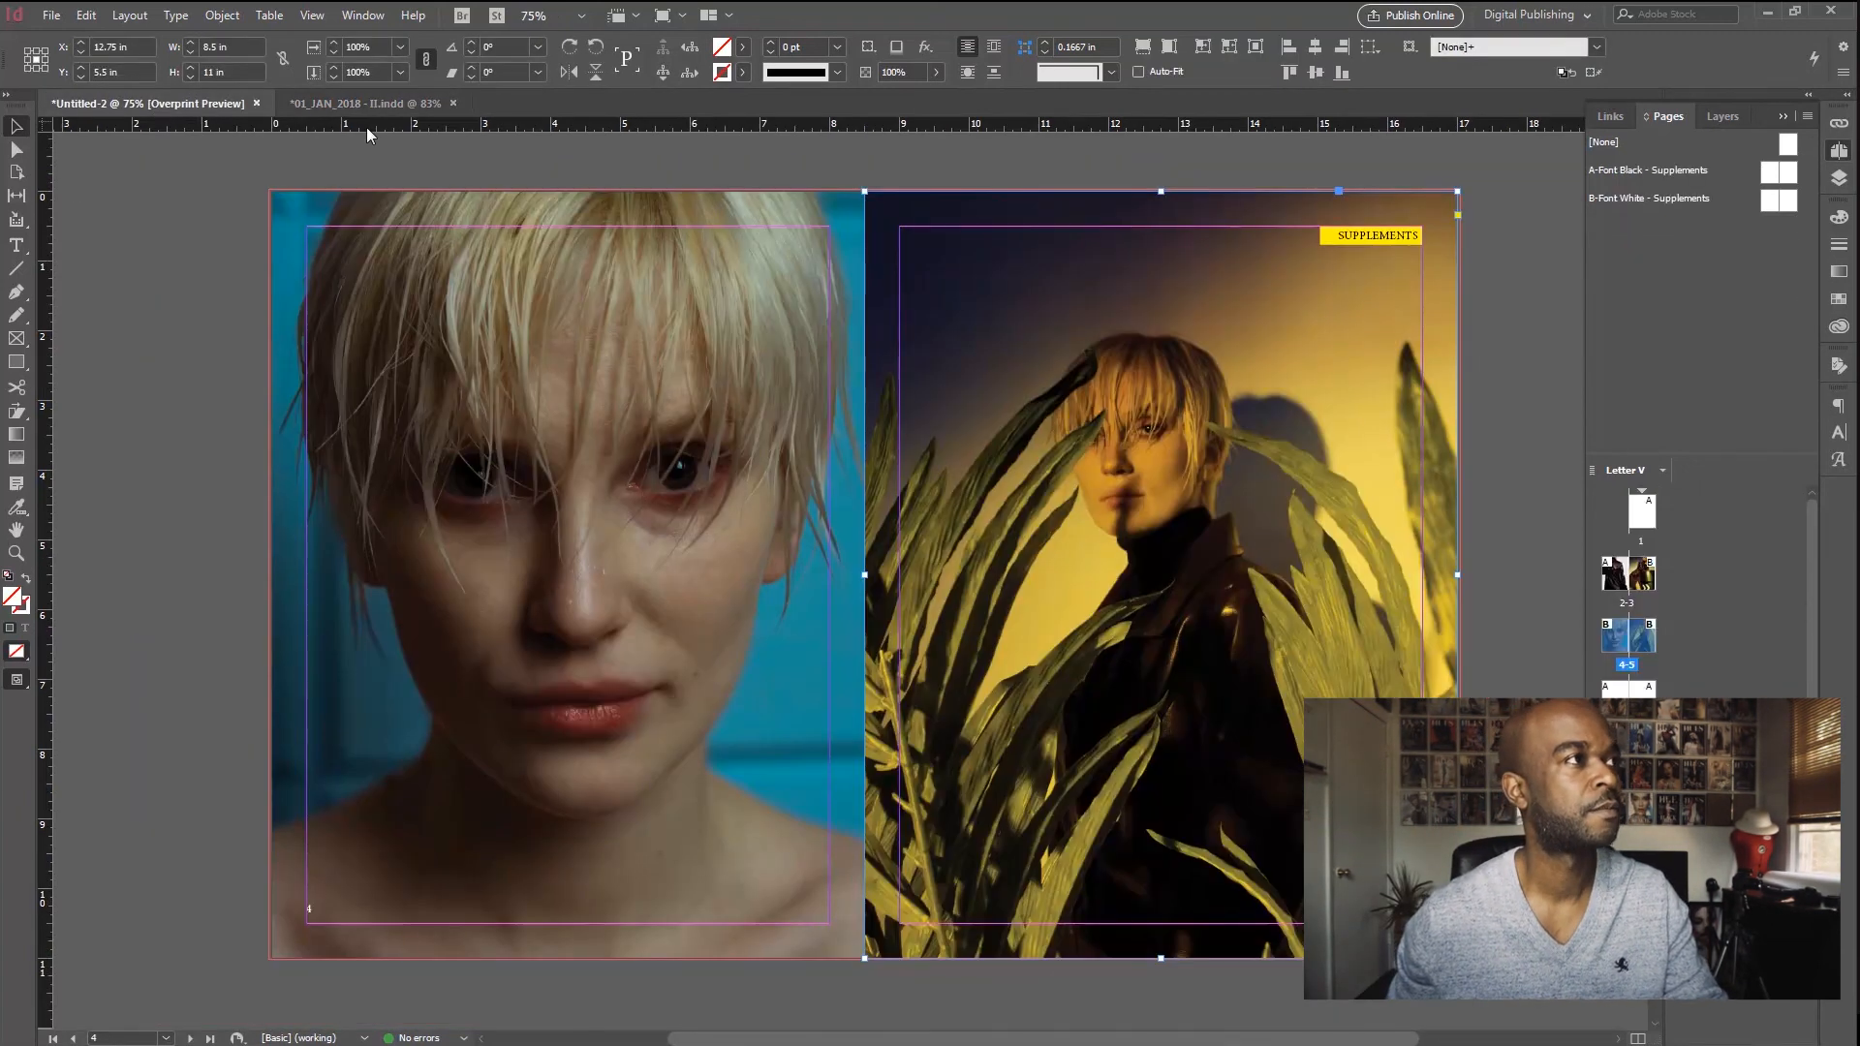
Step: Close 01_JAN_2018 - II.indd without saving its changes and deselect the image on page 5 of Untitled-2
left_click(451, 103)
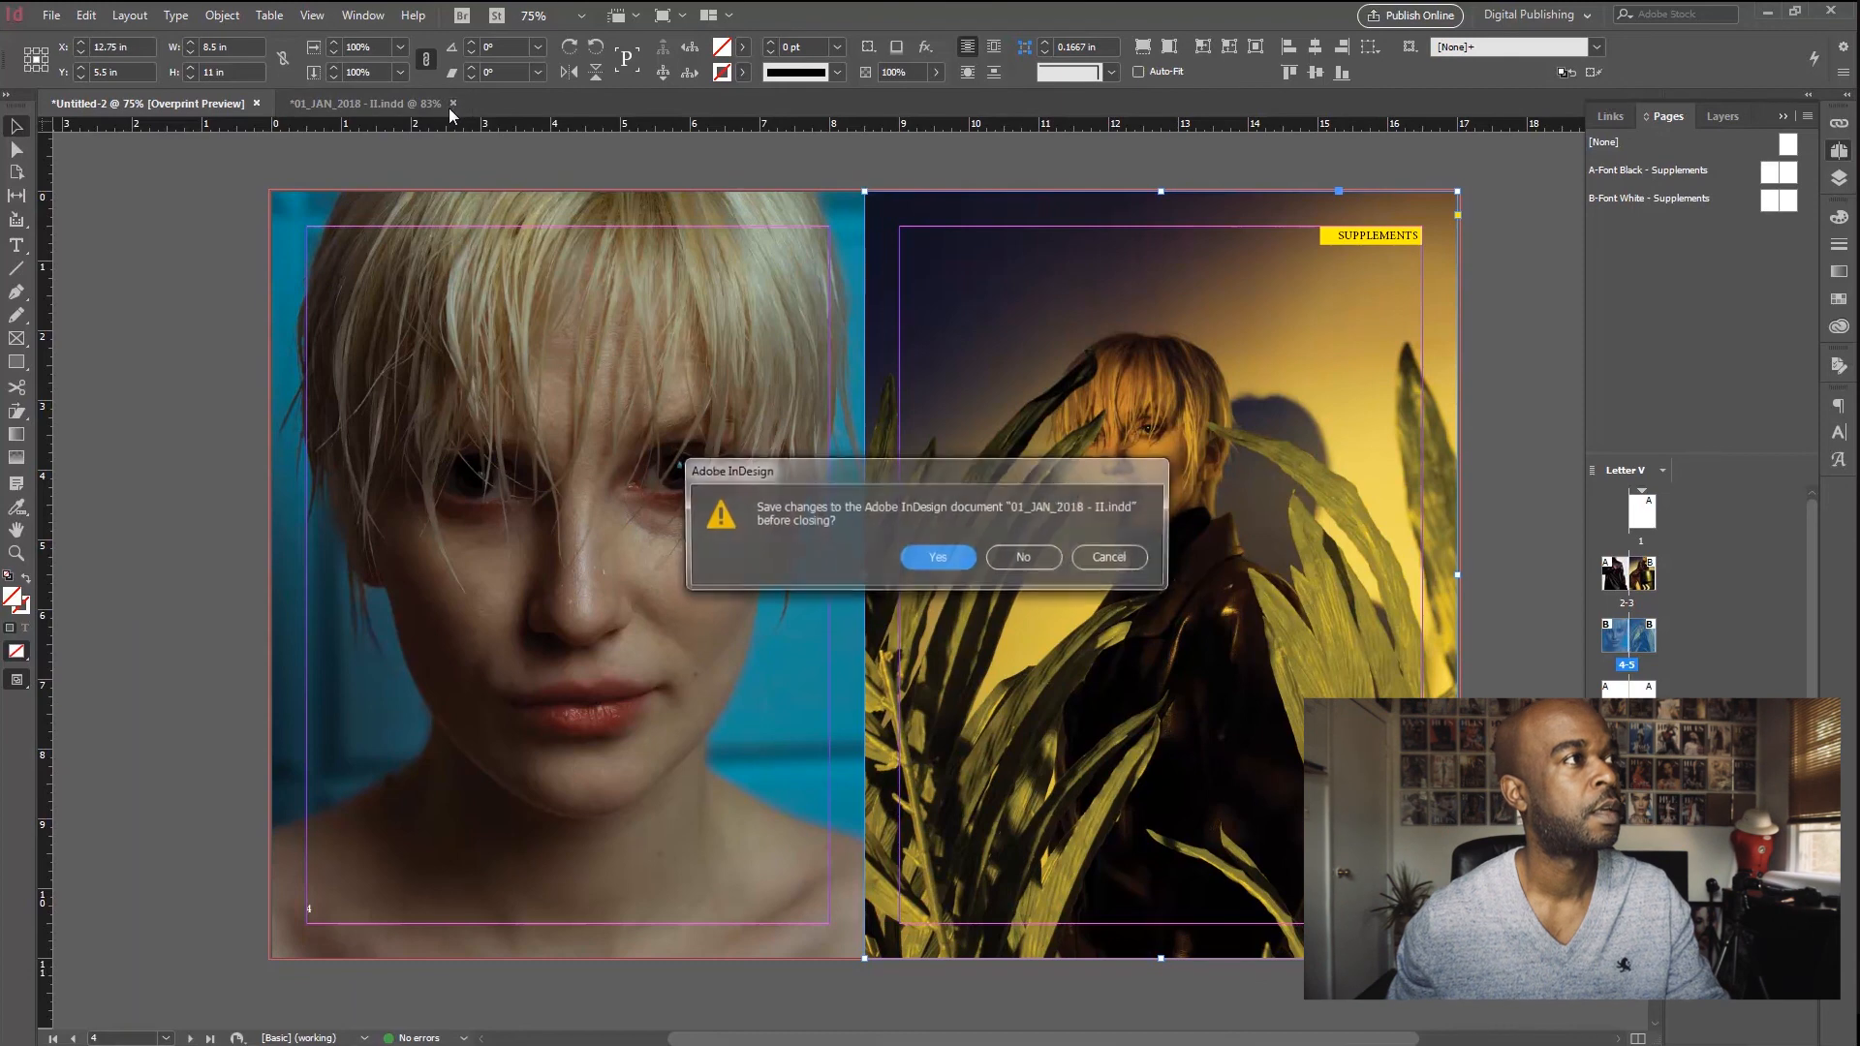
left_click(1024, 558)
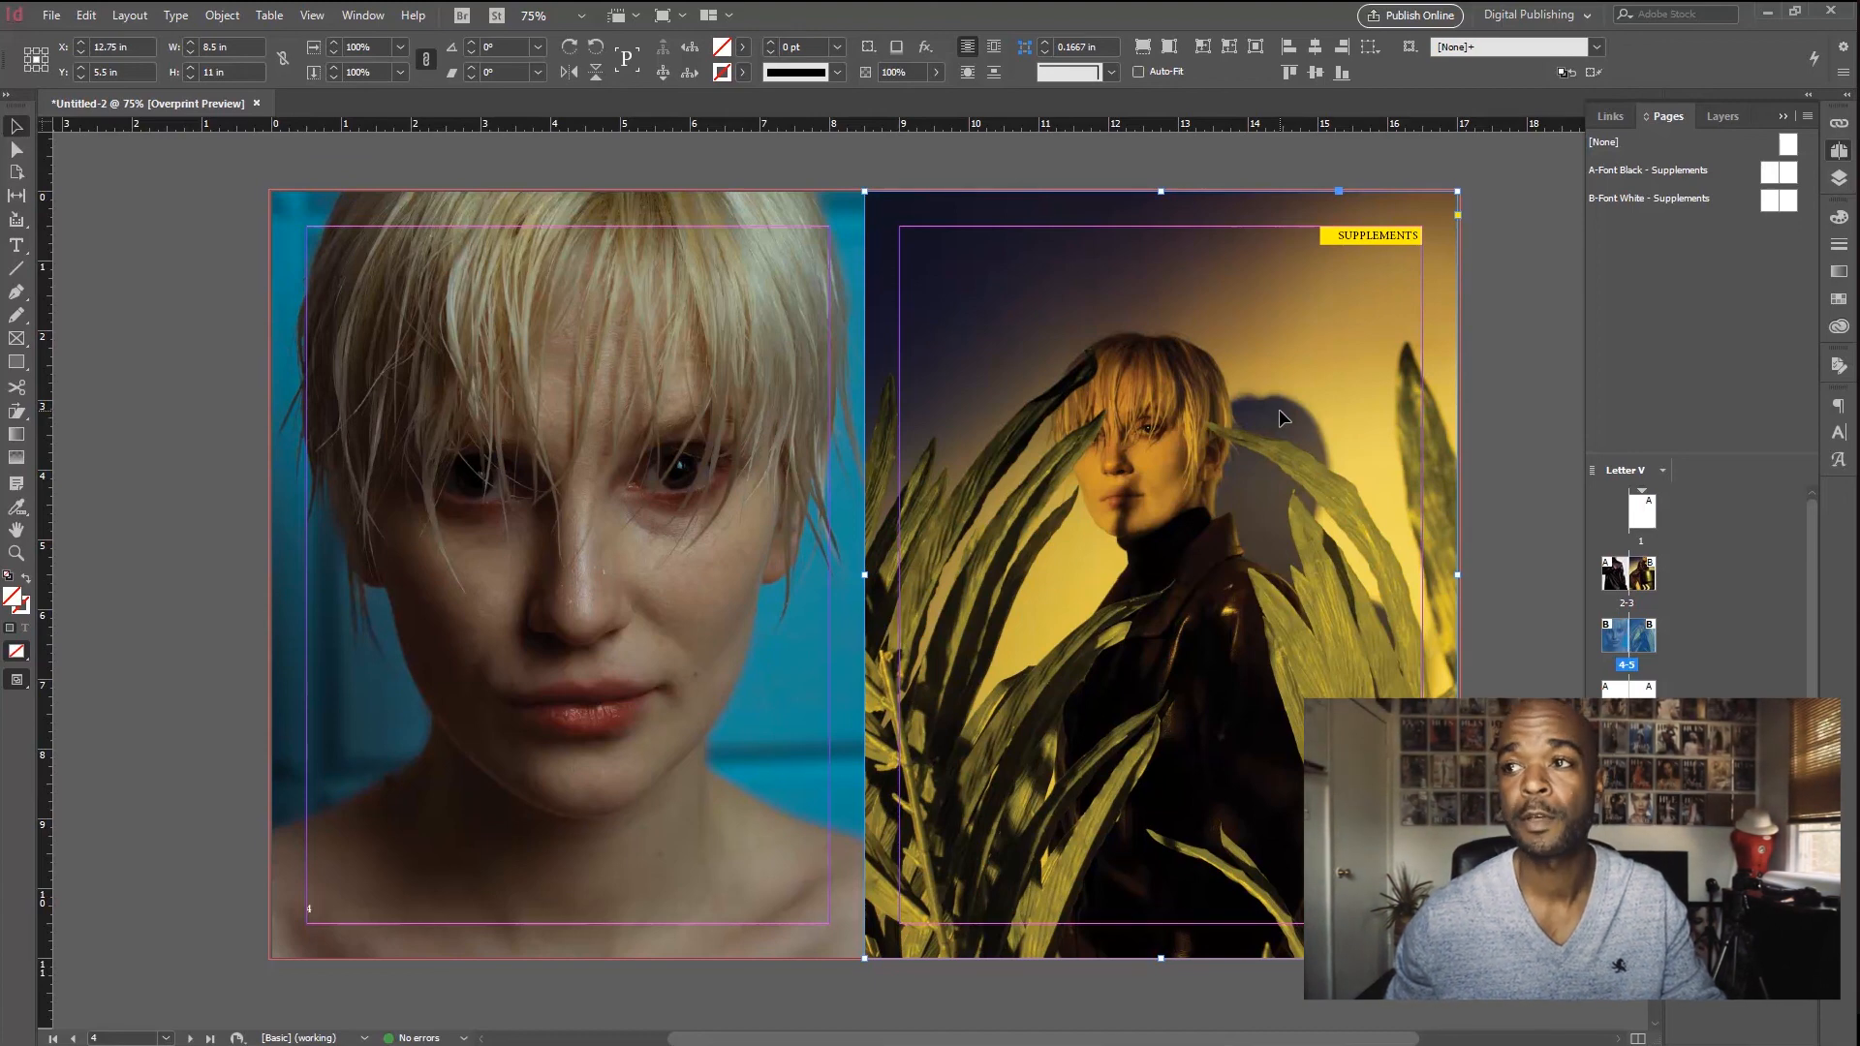
left_click(1530, 432)
Step: Apply the [None] master to page 1 to strip the header and other master items from the cover page
scroll(1507, 485, "up", 15)
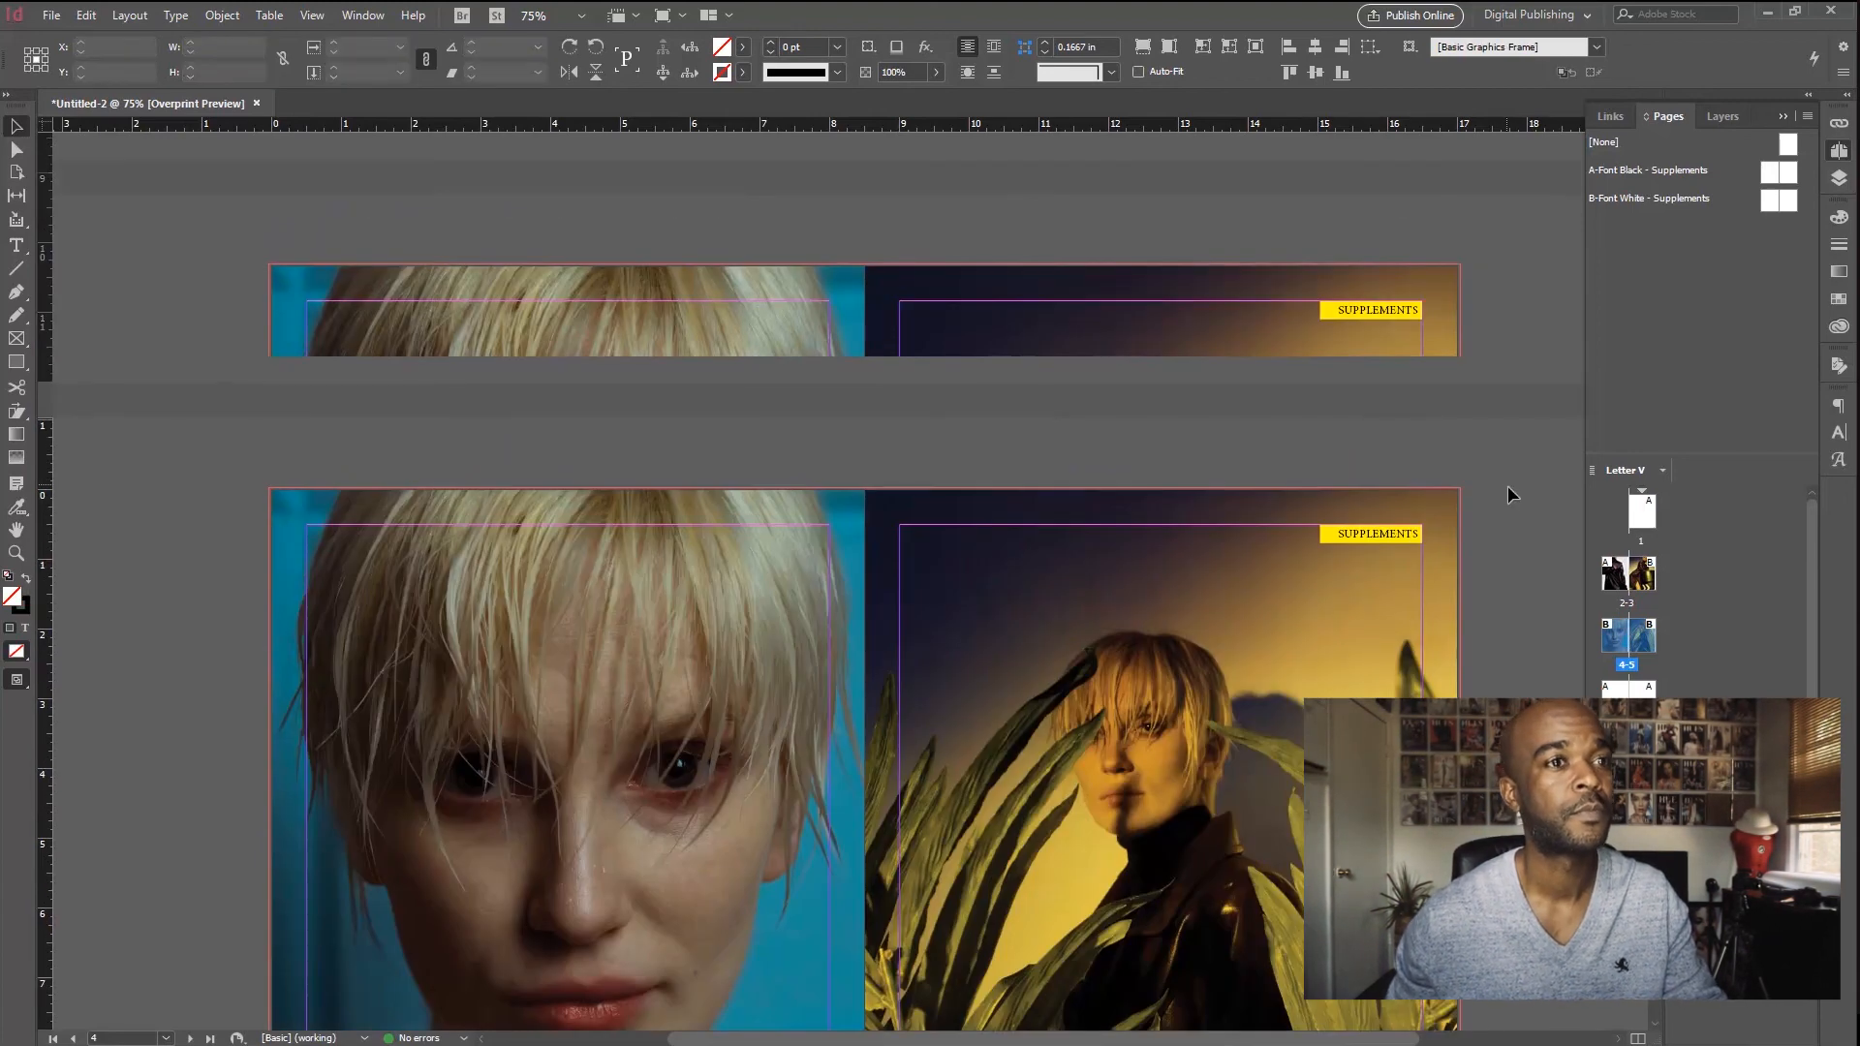
scroll(1507, 488, "down", 2)
scroll(1508, 488, "up", 2)
scroll(1507, 488, "down", 1)
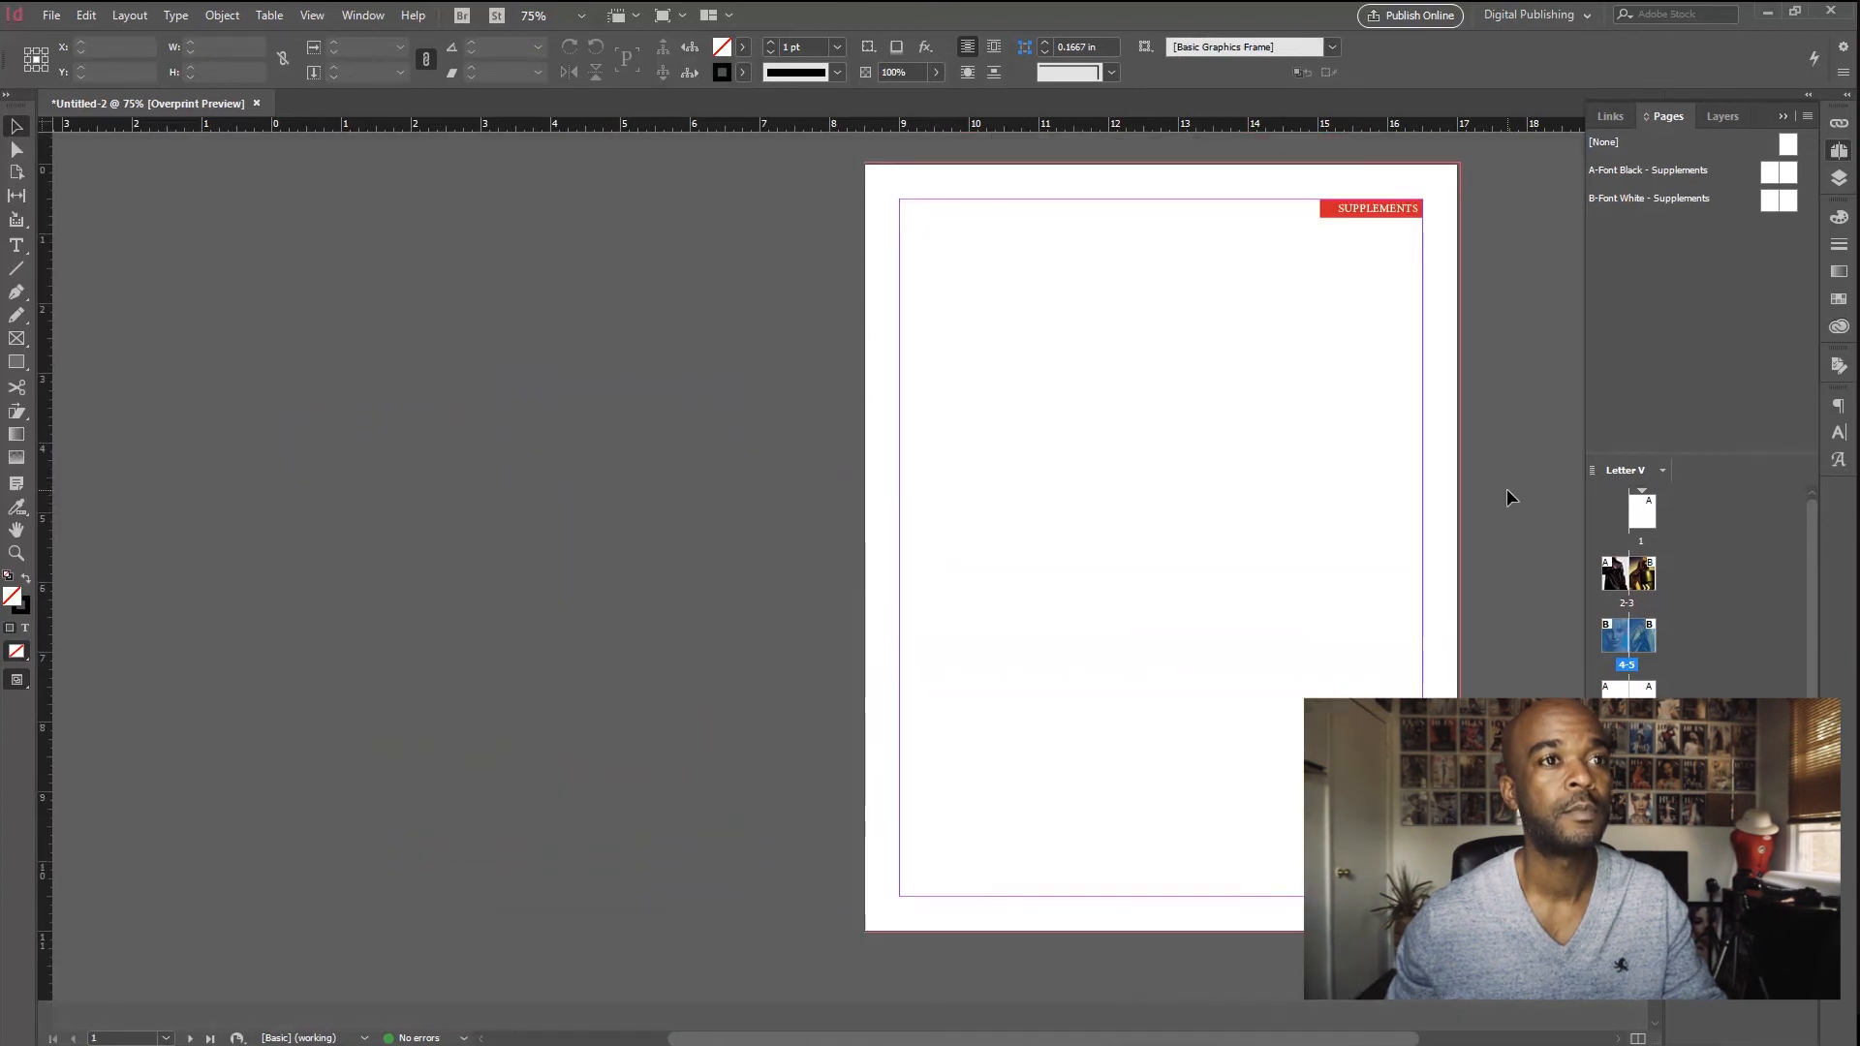
double_click(1653, 527)
left_click_drag(1787, 157, 1642, 512)
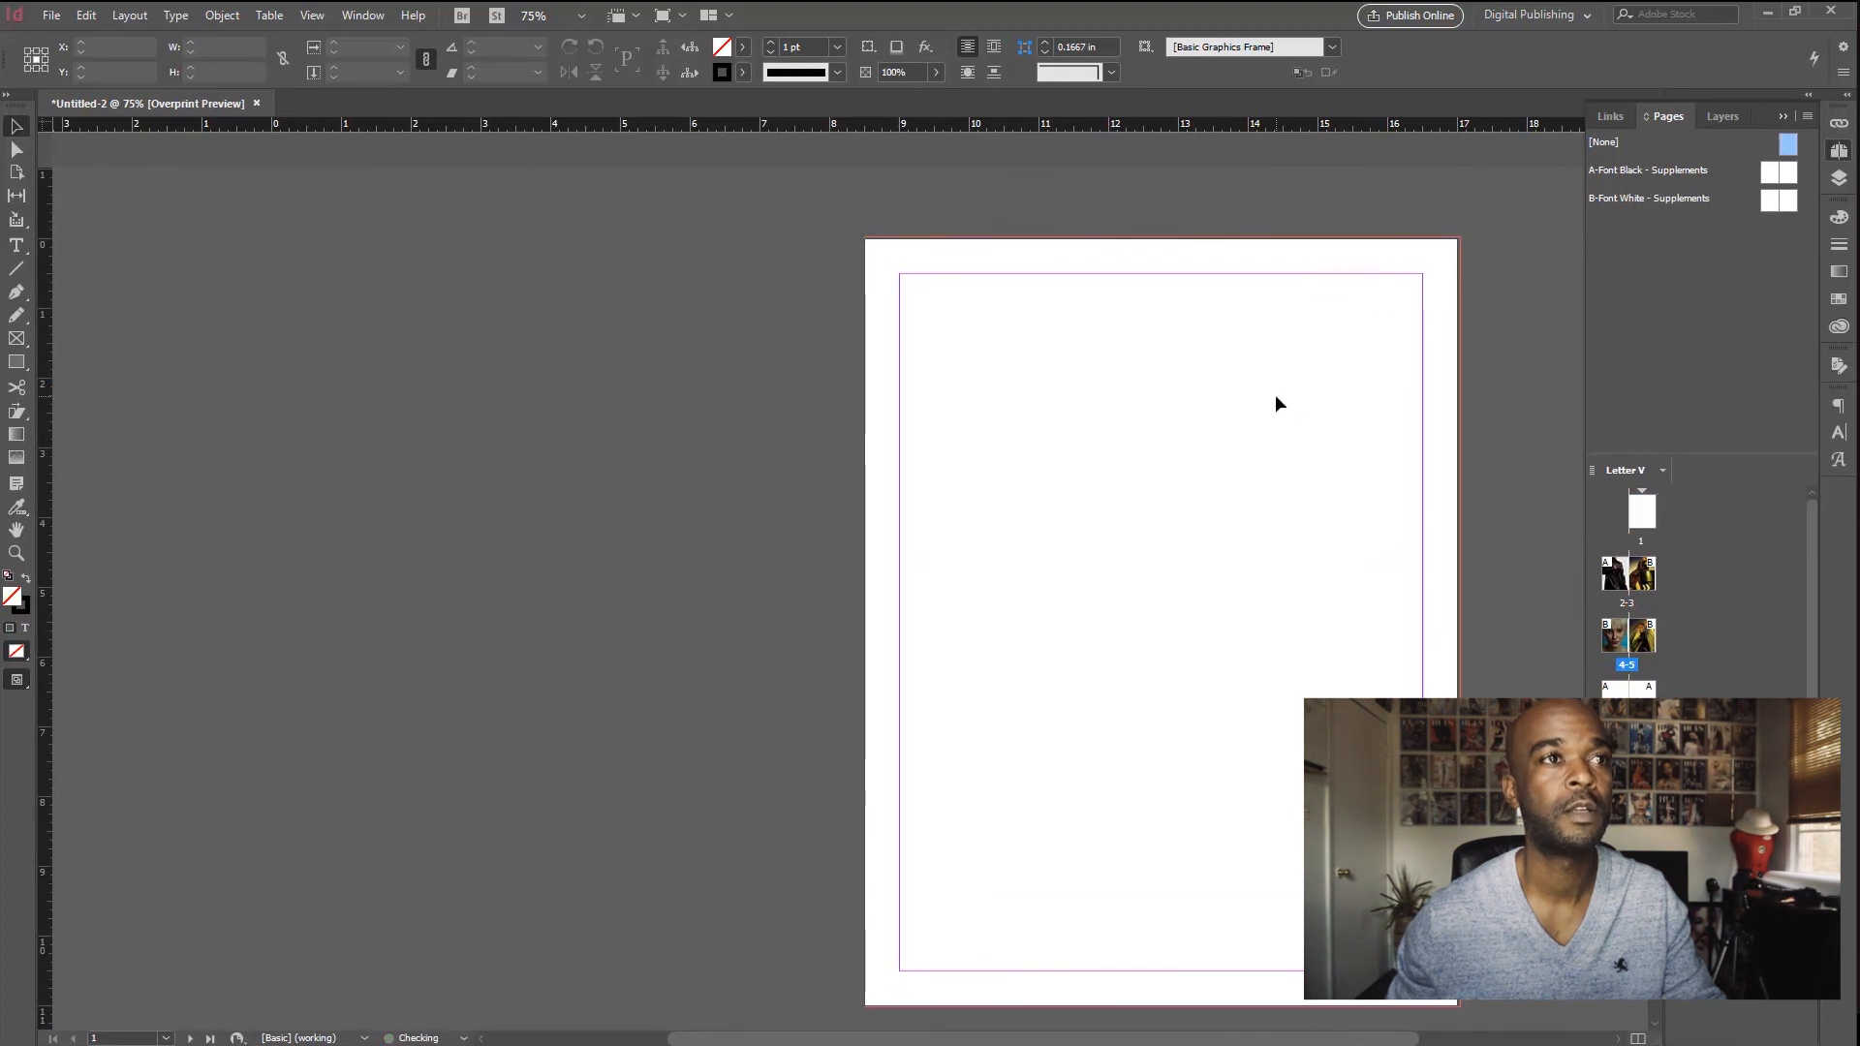
Step: Examine the cover page without master items and compare it with the headers and page numbers on the 2-3 spread
scroll(1270, 391, "down", 1)
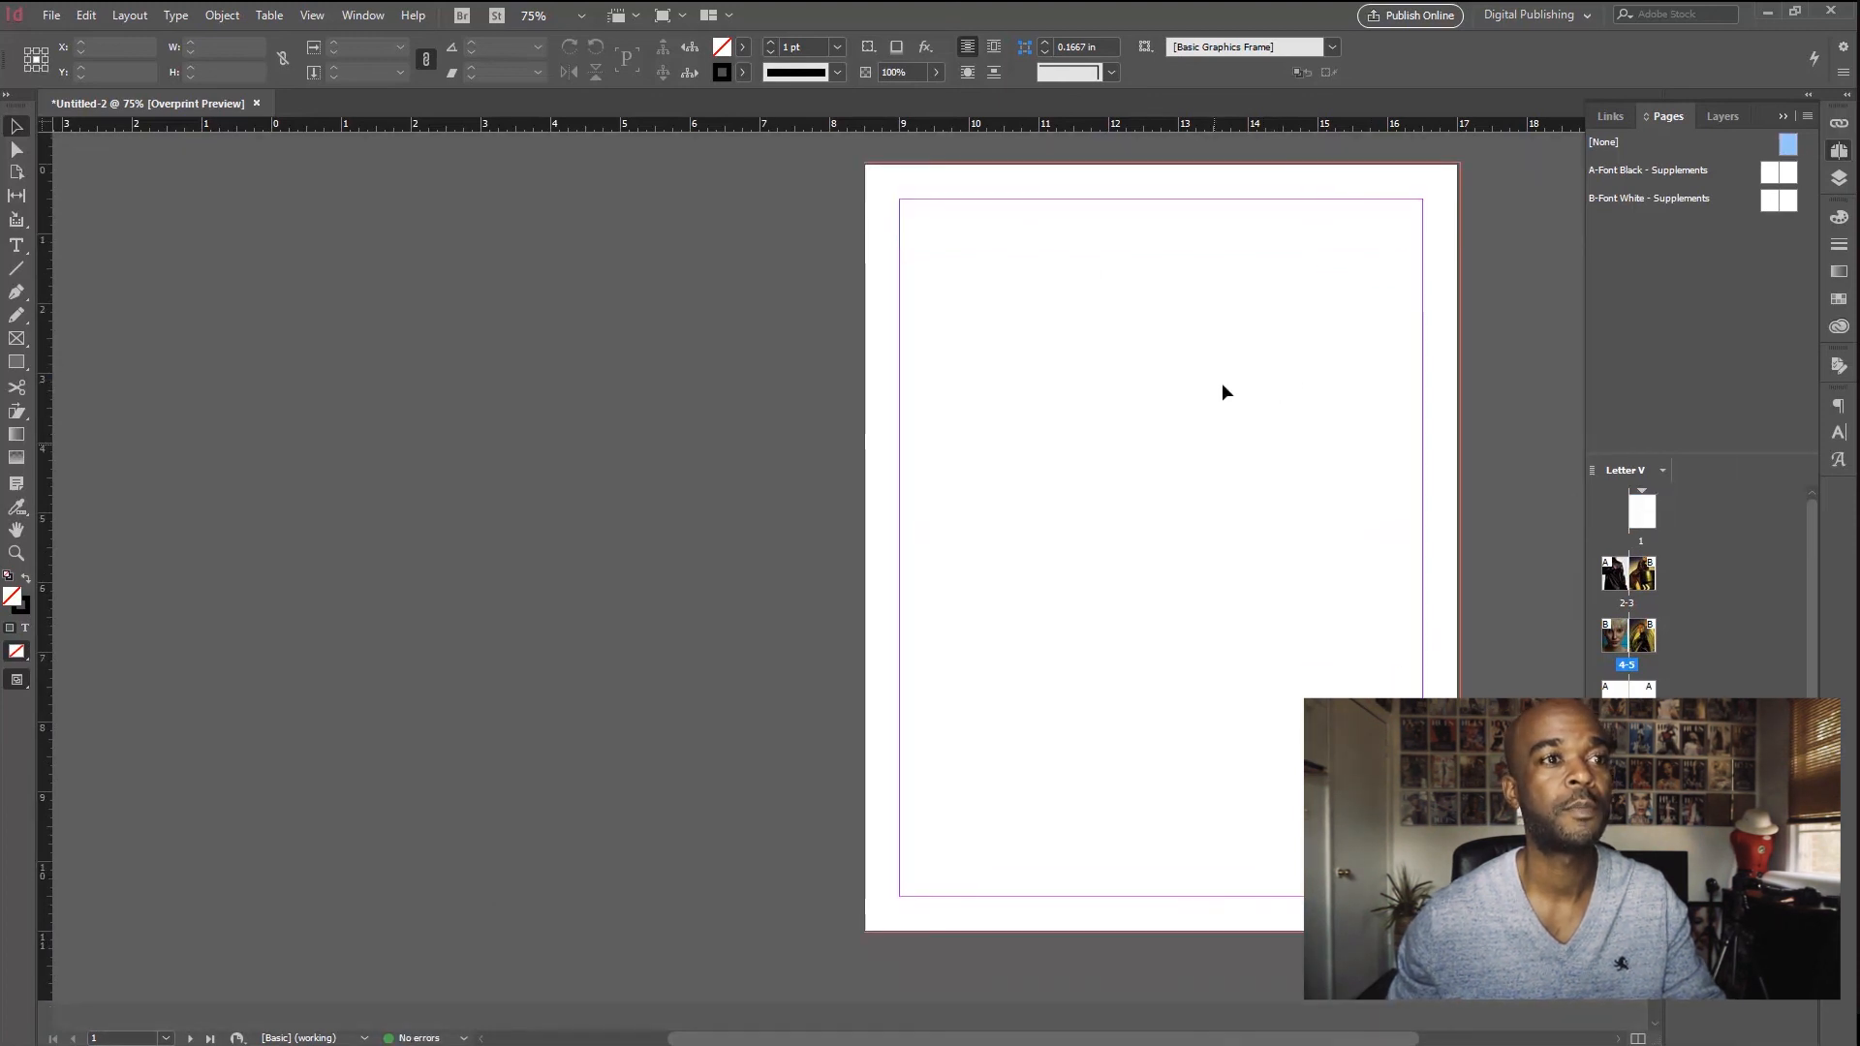
scroll(1026, 753, "down", 3)
scroll(1118, 740, "up", 2)
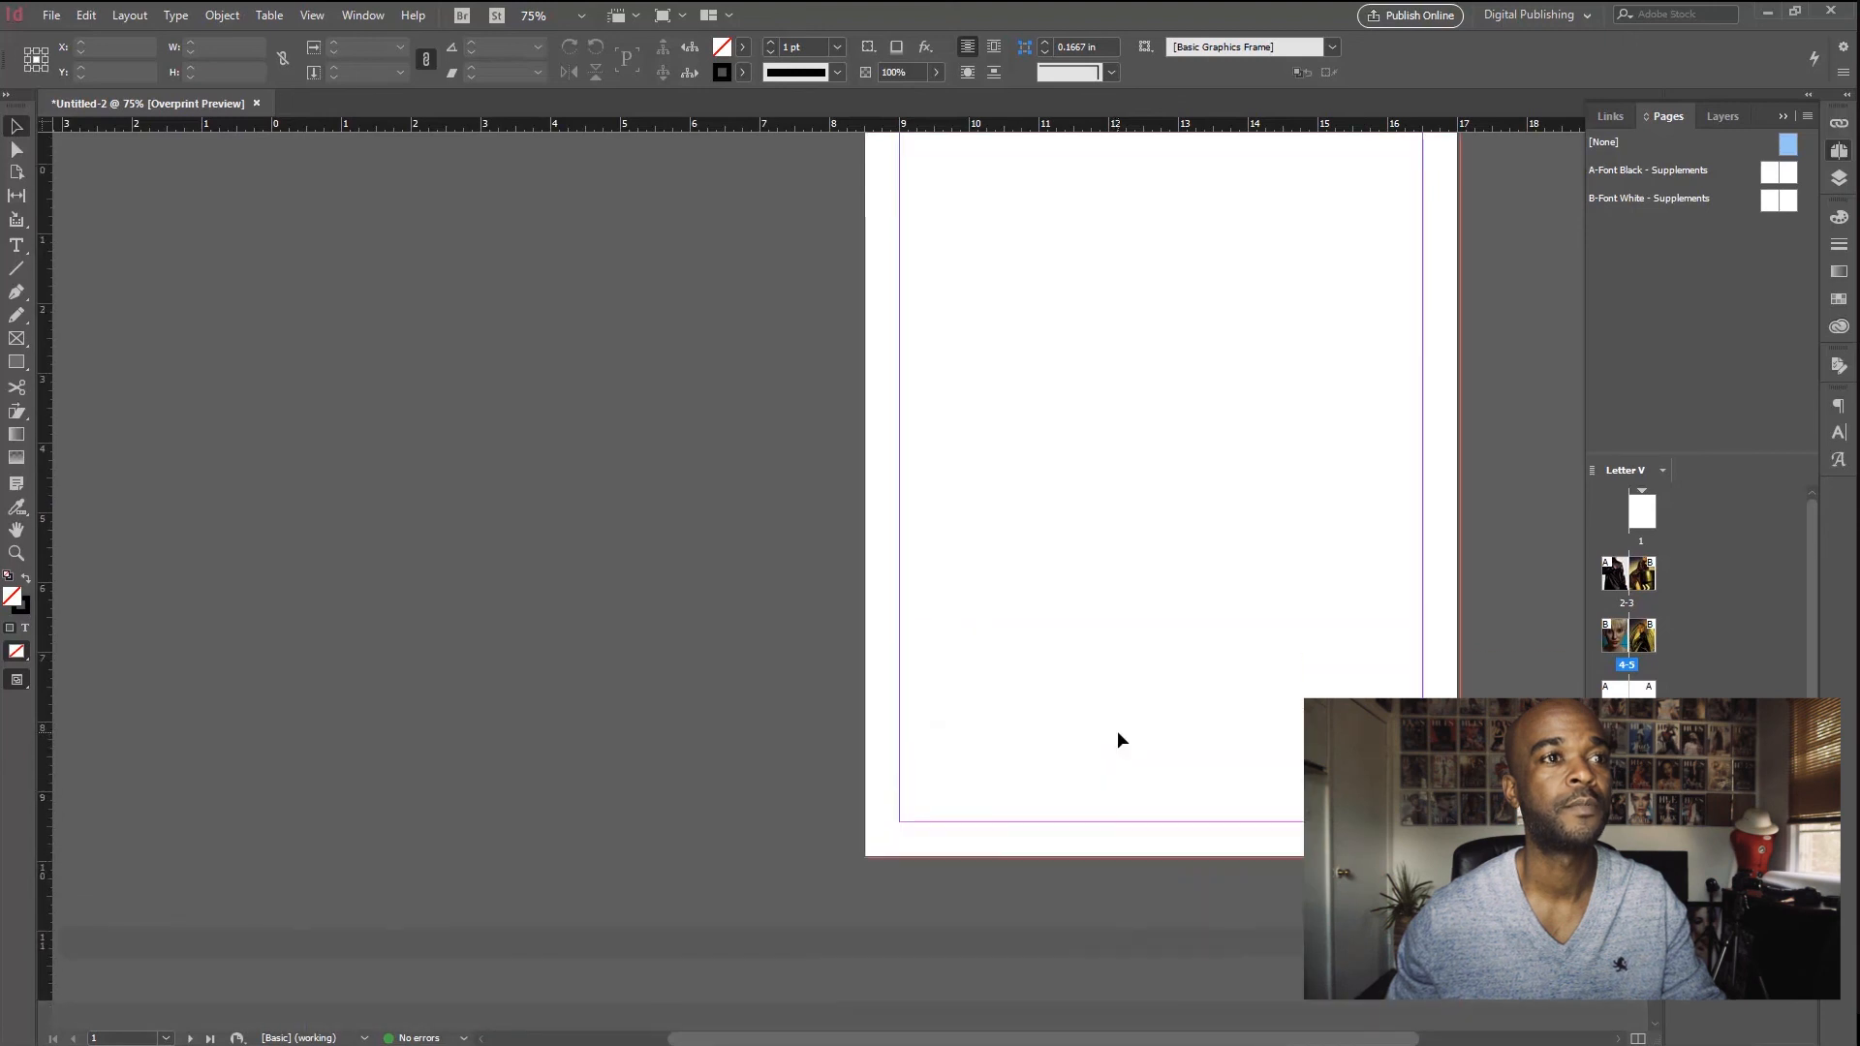
scroll(1118, 740, "down", 8)
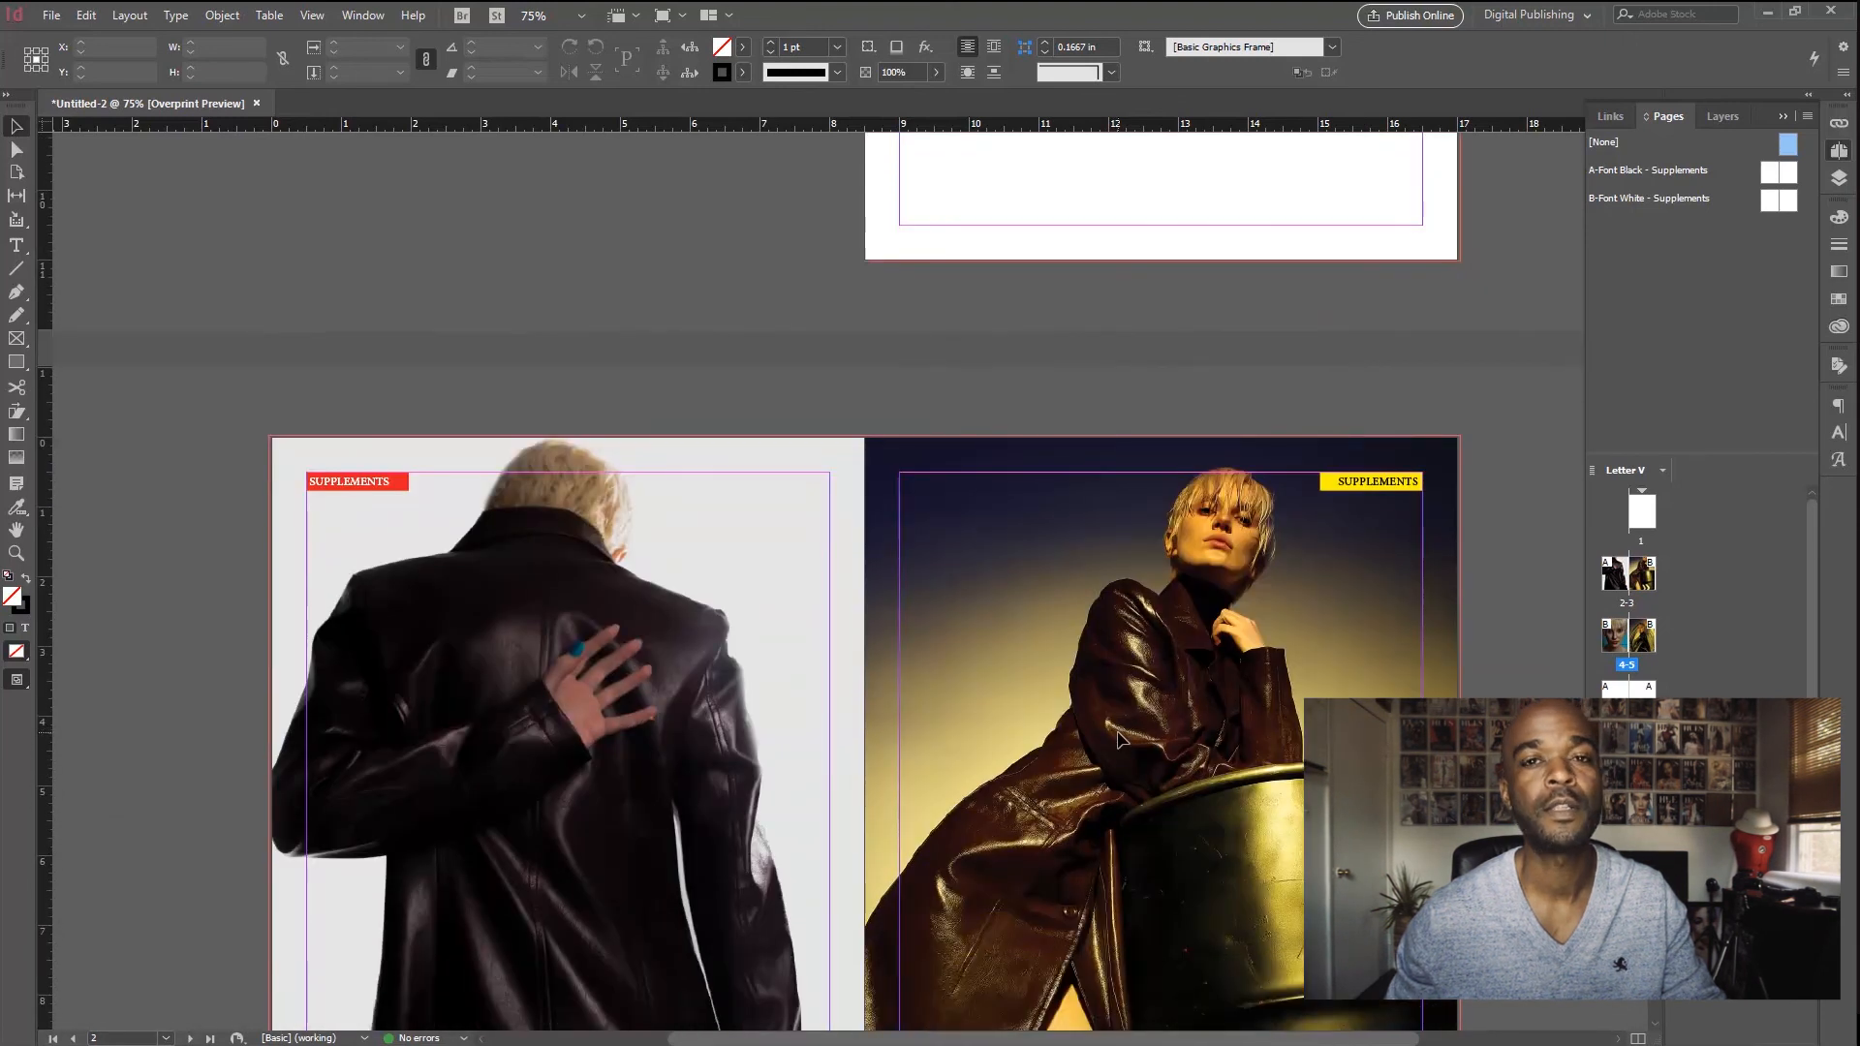
scroll(1118, 740, "up", 2)
scroll(1118, 740, "down", 7)
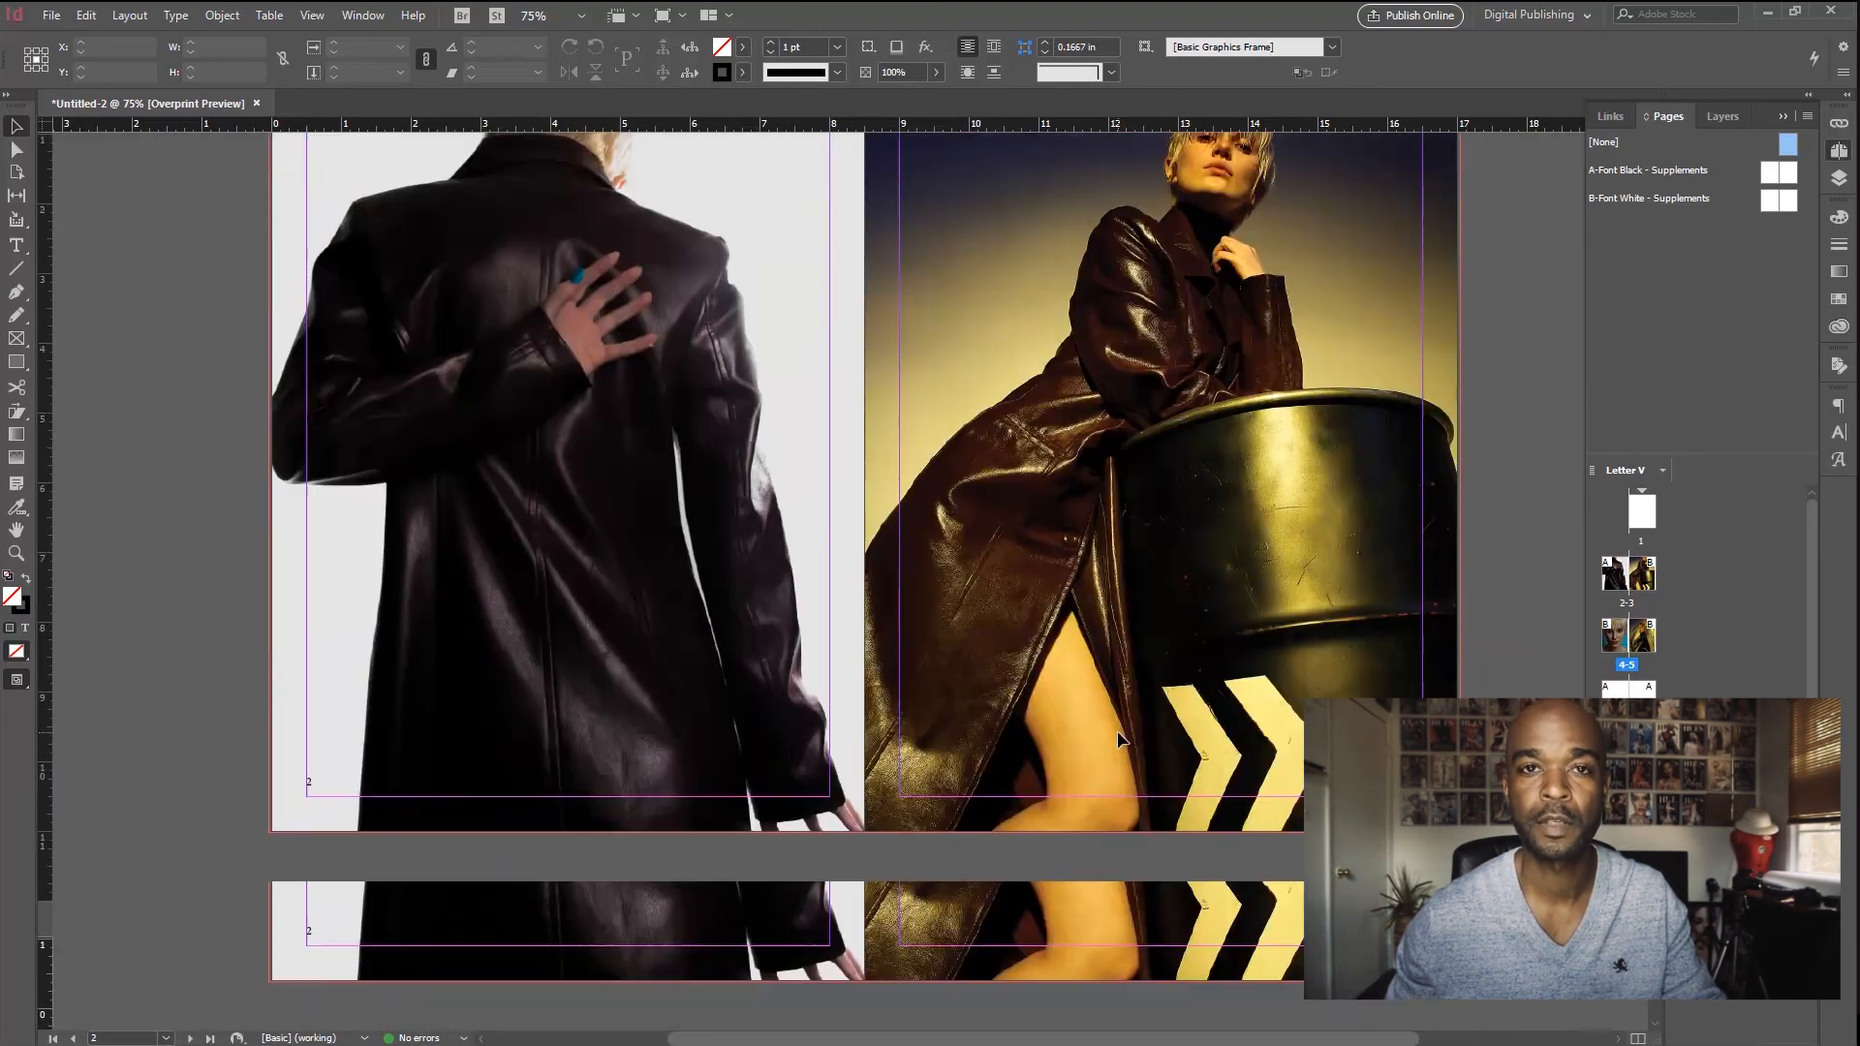
scroll(1118, 740, "up", 4)
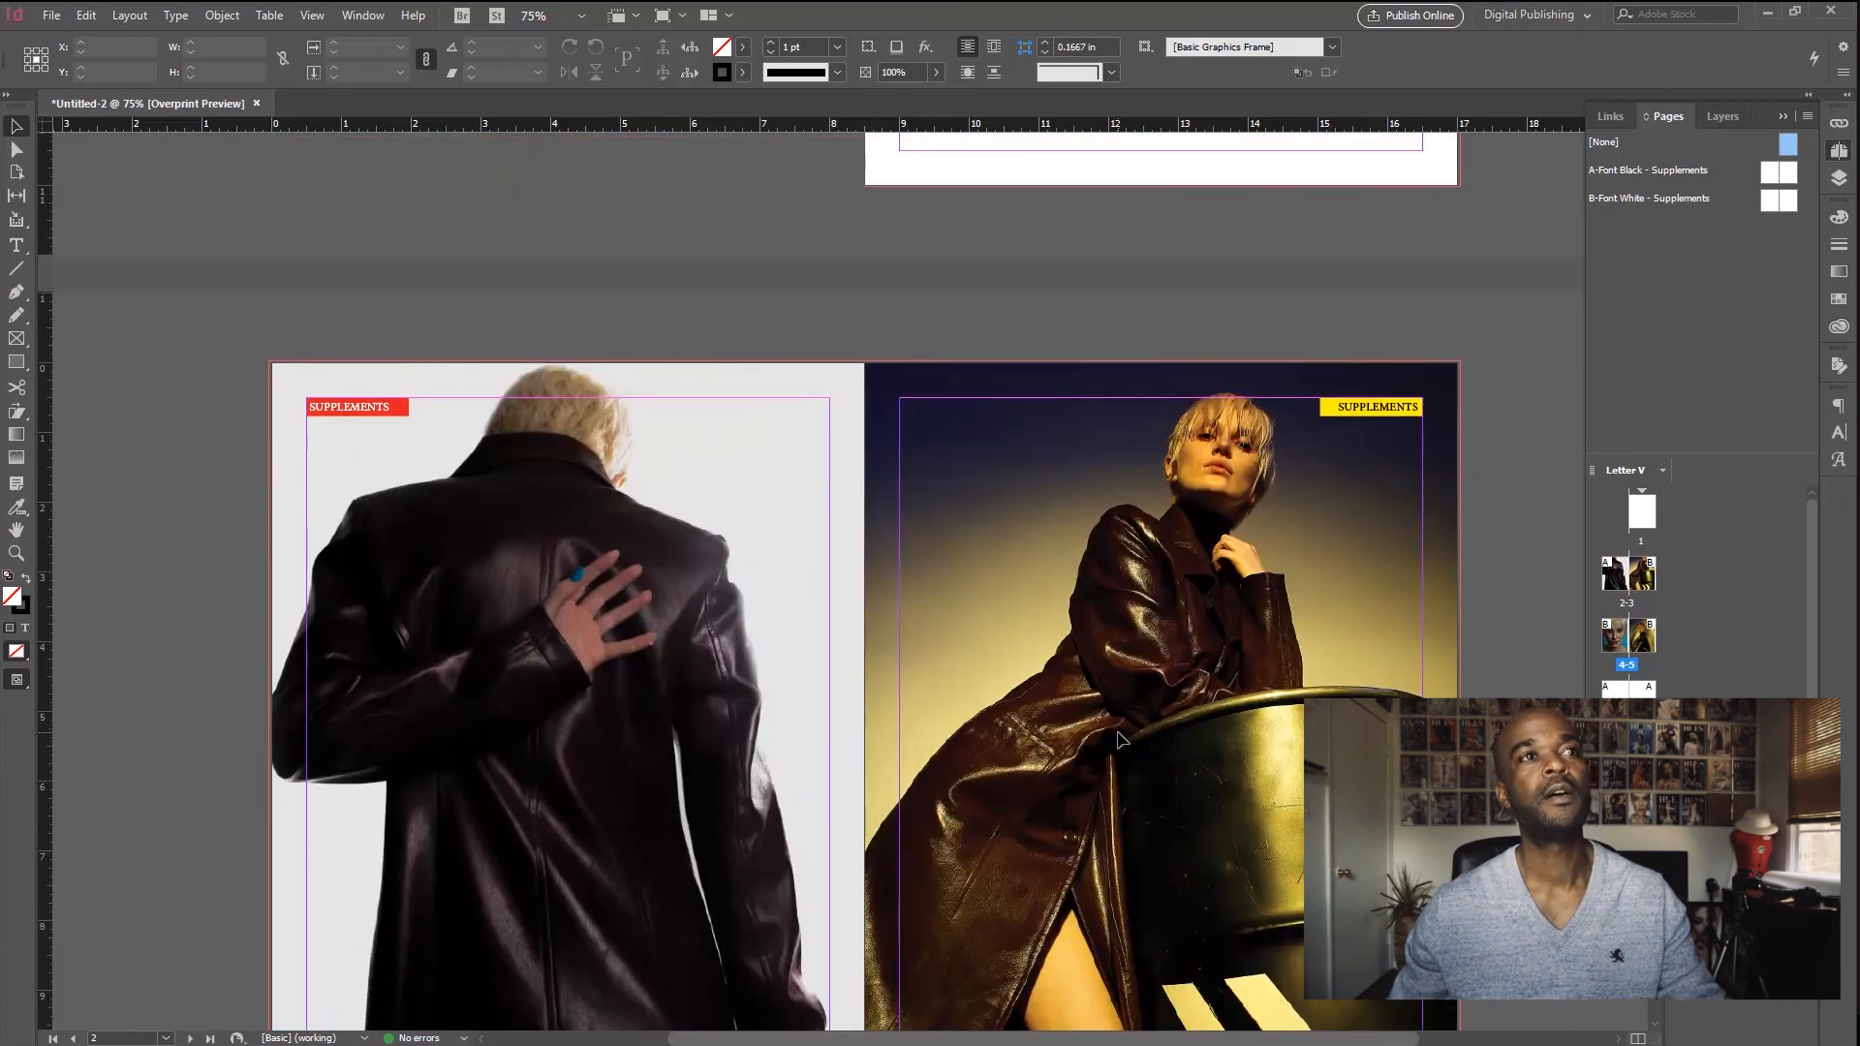